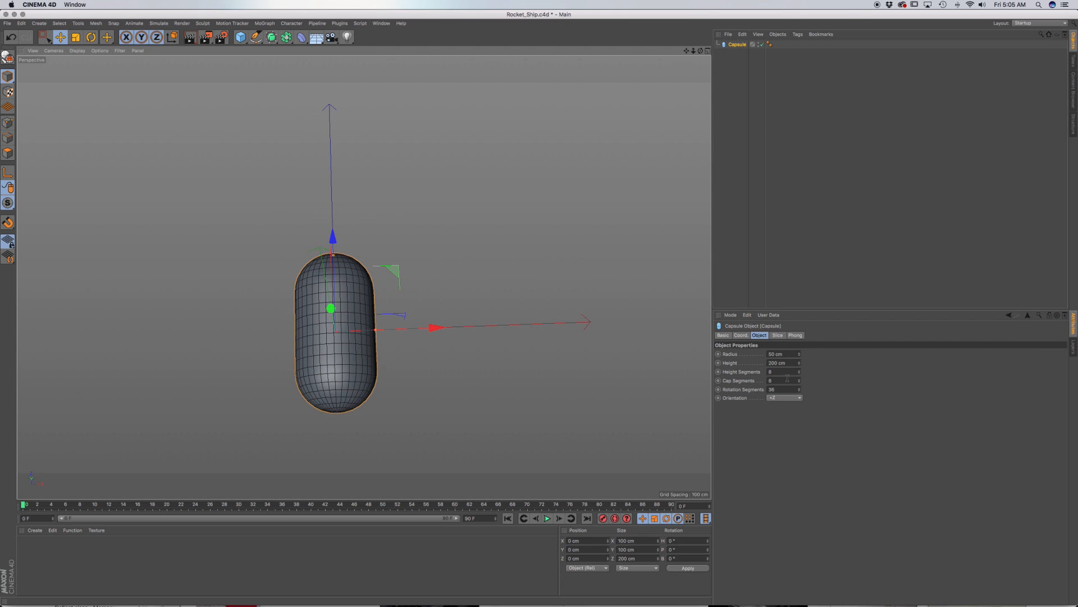
# Step: Set the capsule's rotation segments to 8 and its cap segments to 3
pyautogui.moveTo(783, 391); pyautogui.dragTo(758, 391)
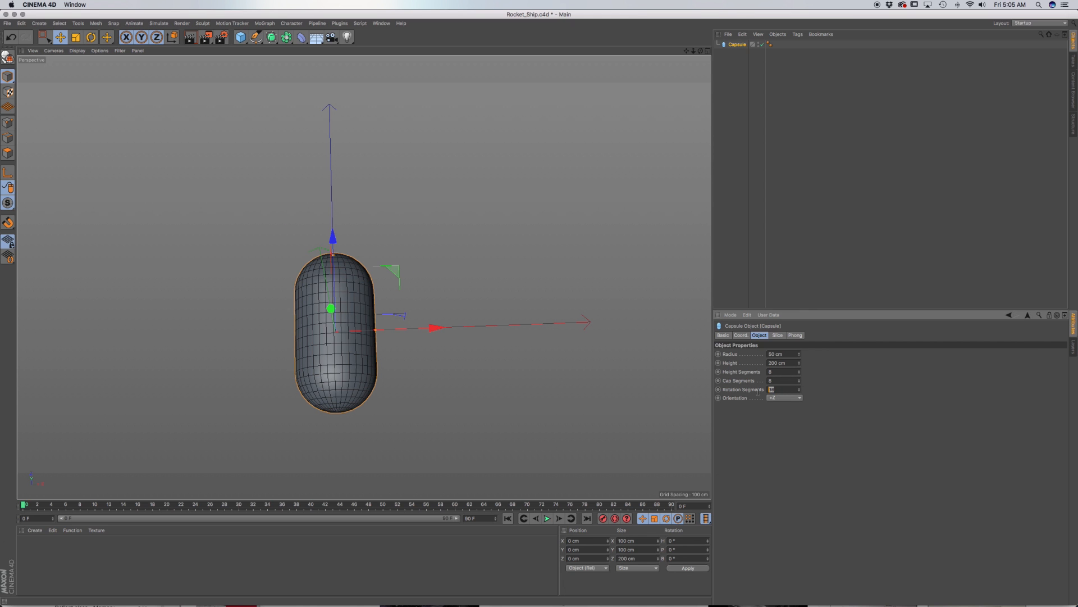
pyautogui.write('8')
pyautogui.press('Return')
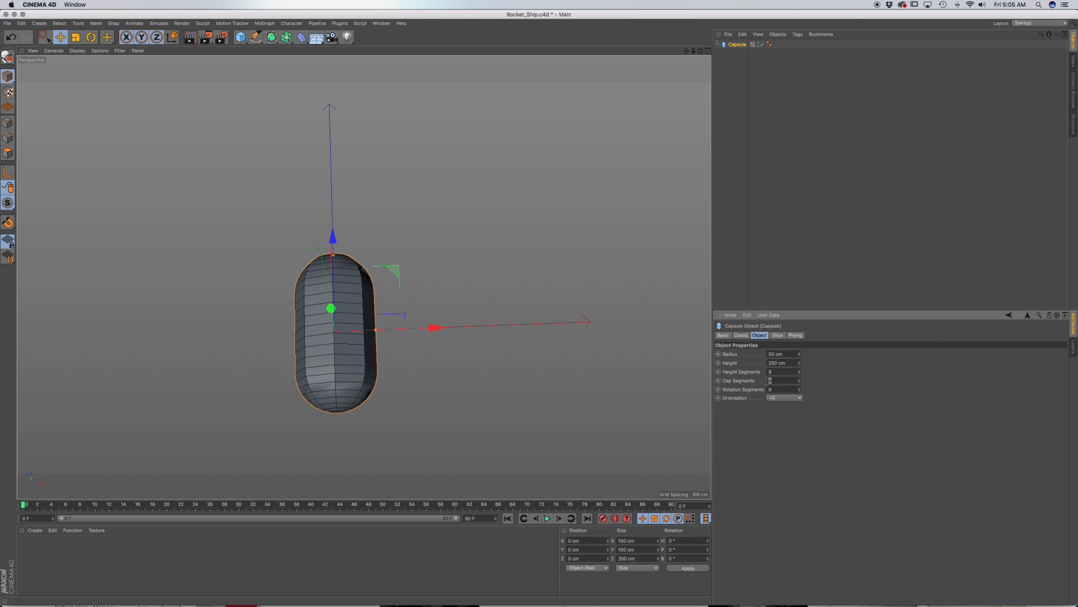
pyautogui.write('3')
pyautogui.press('Return')
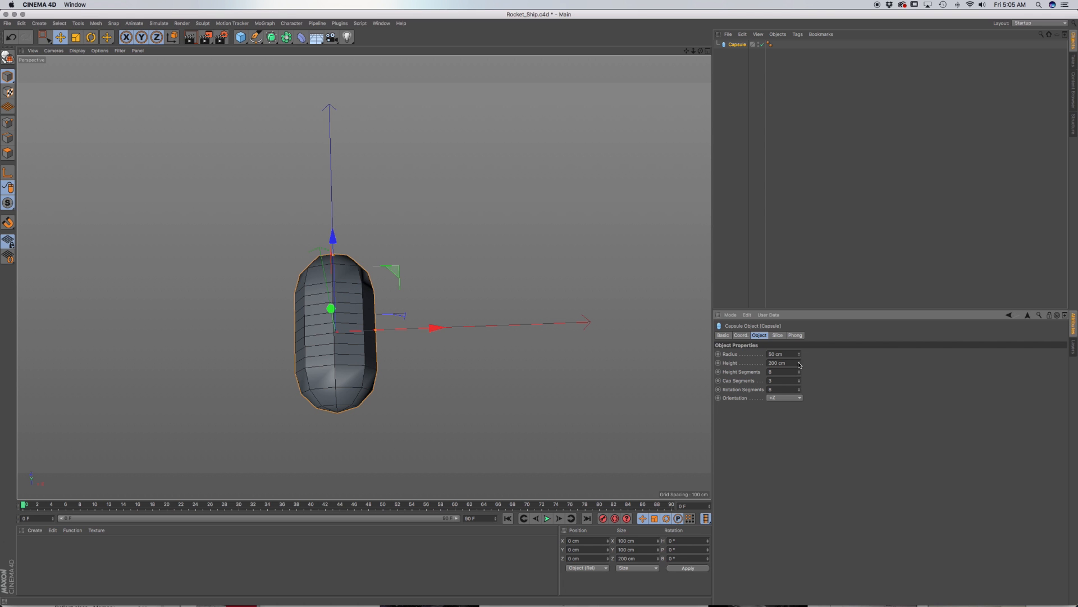
# Step: Increase the capsule's height to 361 cm
pyautogui.moveTo(801, 364); pyautogui.dragTo(801, 303)
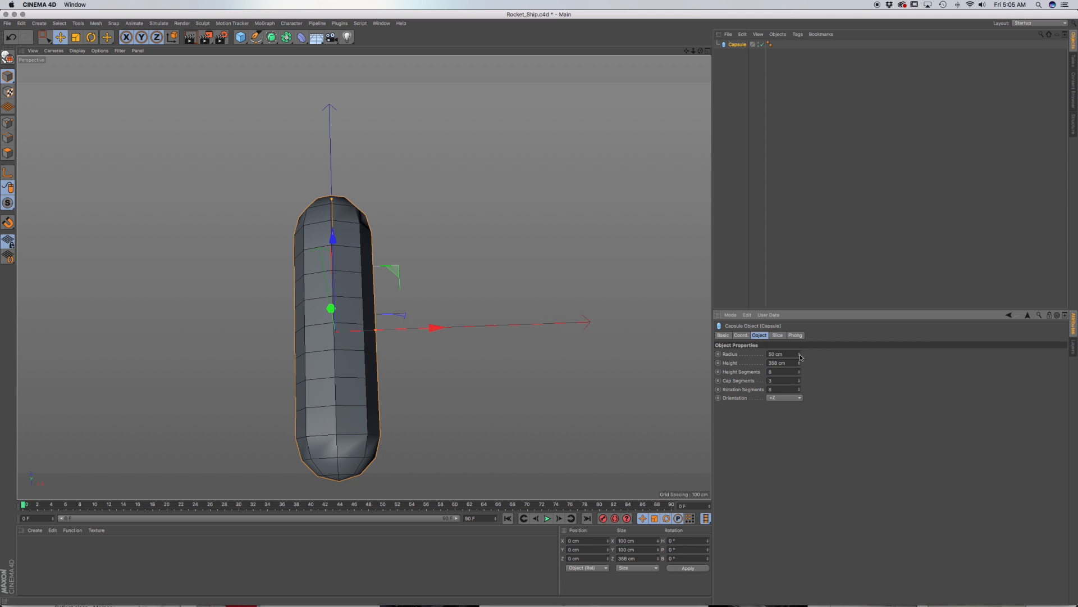
pyautogui.click(799, 361)
pyautogui.click(799, 361)
pyautogui.click(800, 362)
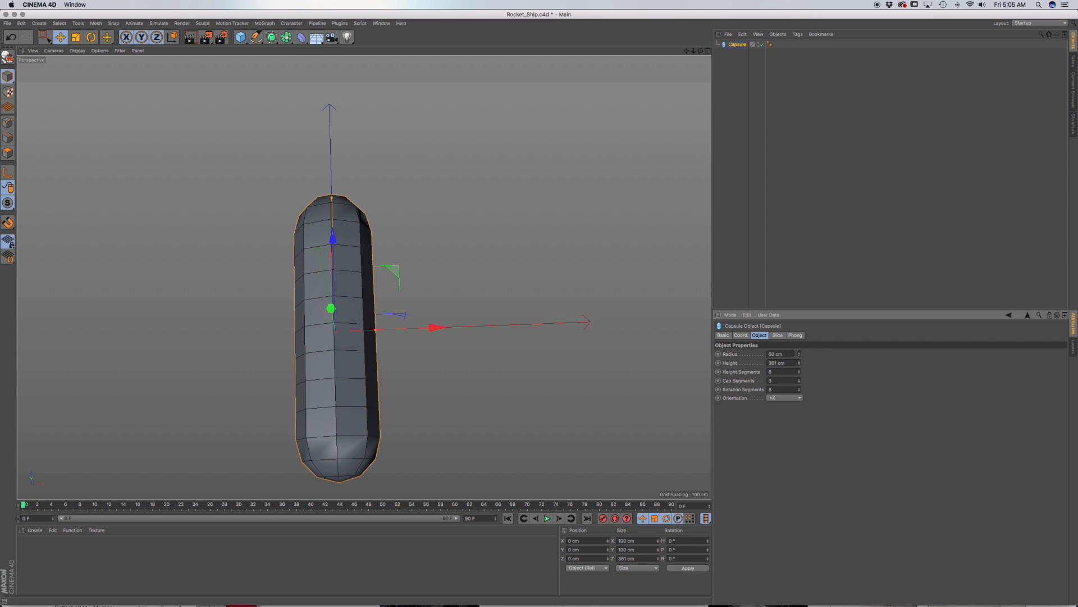
# Step: Try a 57 cm radius on the capsule and bring it back to 50 cm
pyautogui.moveTo(799, 354)
pyautogui.mouseDown()
pyautogui.moveTo(800, 342)
pyautogui.moveTo(800, 352)
pyautogui.mouseUp()
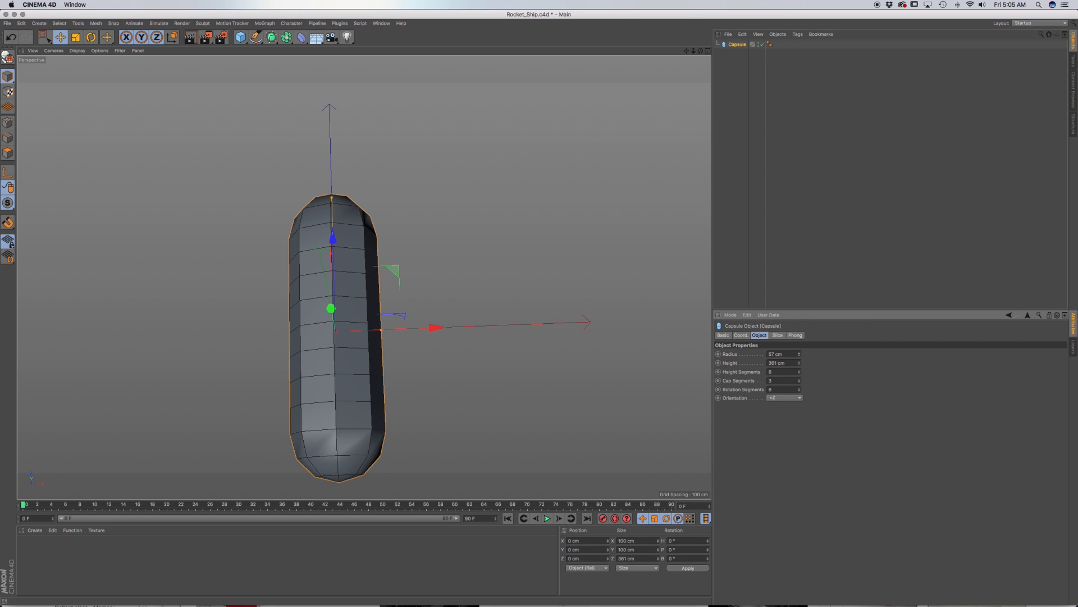
pyautogui.click(798, 355)
pyautogui.click(798, 355)
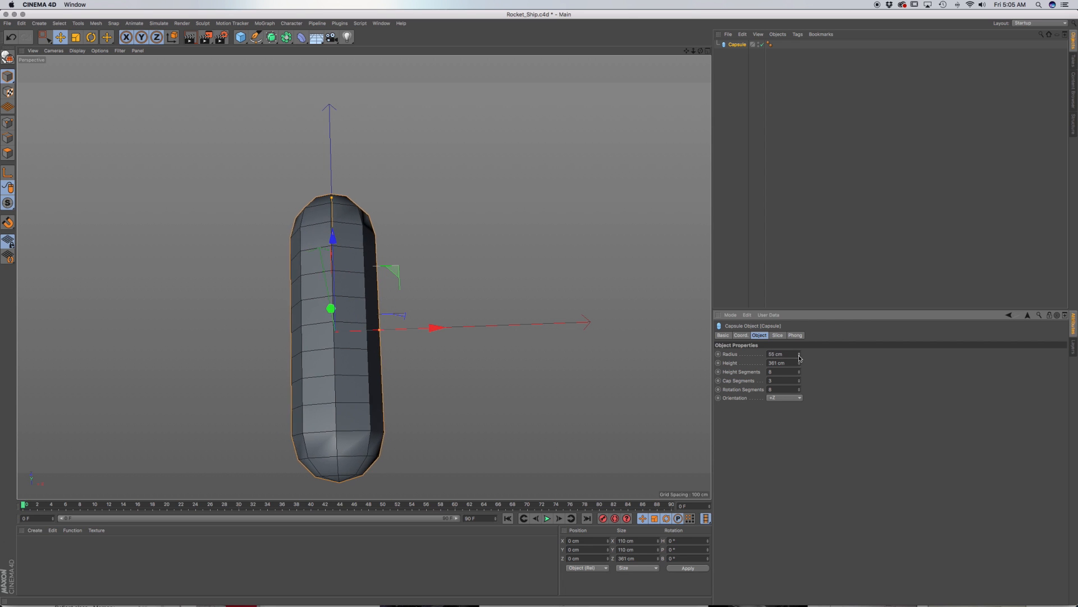
pyautogui.click(798, 355)
pyautogui.click(799, 356)
pyautogui.click(799, 355)
pyautogui.click(800, 356)
pyautogui.click(799, 356)
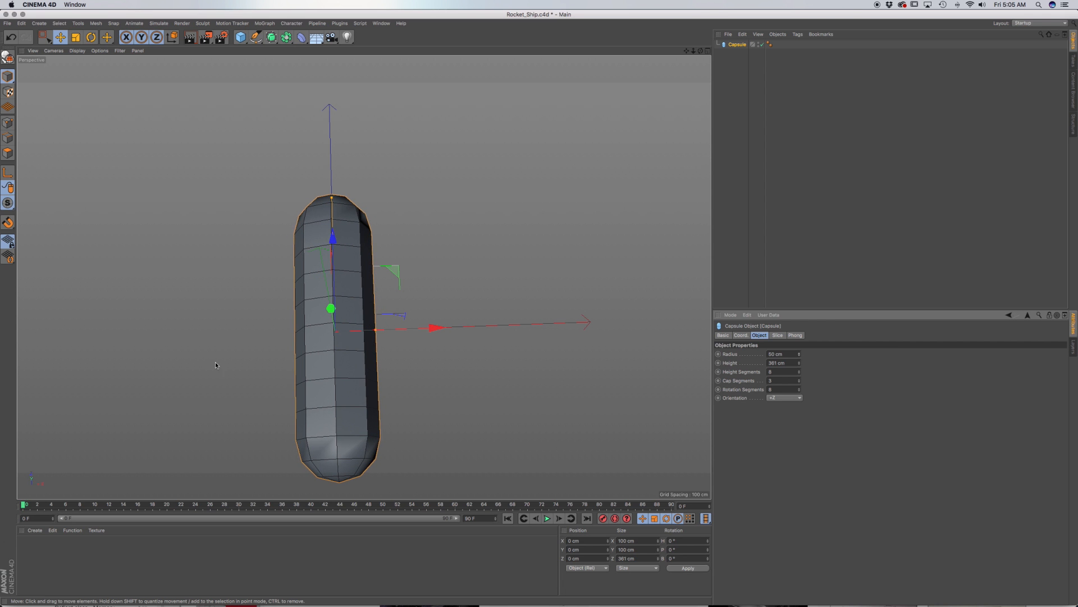
# Step: Reduce the capsule's height segments to 6
pyautogui.keyDown('alt'); pyautogui.moveTo(349, 440); pyautogui.dragTo(459, 370); pyautogui.keyUp('alt')
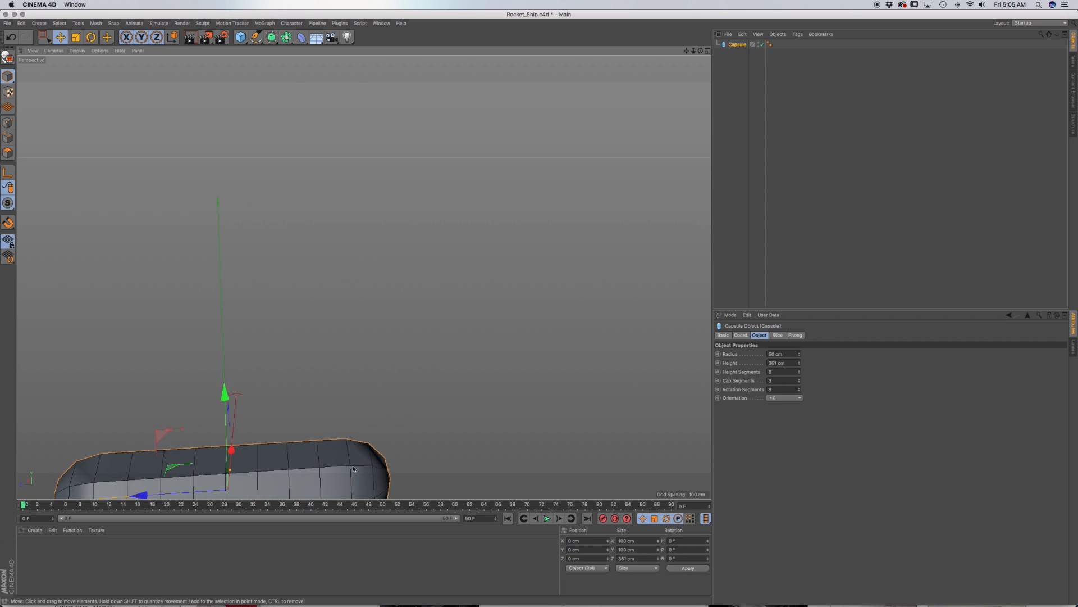
pyautogui.keyDown('alt'); pyautogui.moveTo(353, 472); pyautogui.dragTo(451, 315, button='middle'); pyautogui.keyUp('alt')
pyautogui.keyDown('alt'); pyautogui.moveTo(451, 315); pyautogui.dragTo(433, 337); pyautogui.keyUp('alt')
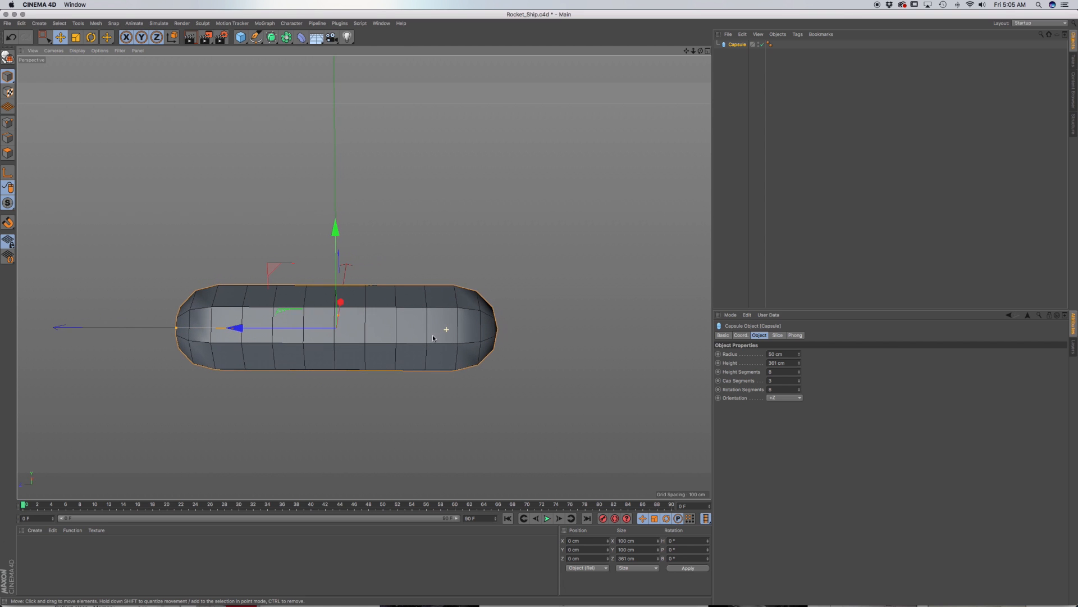
pyautogui.click(799, 374)
pyautogui.click(799, 374)
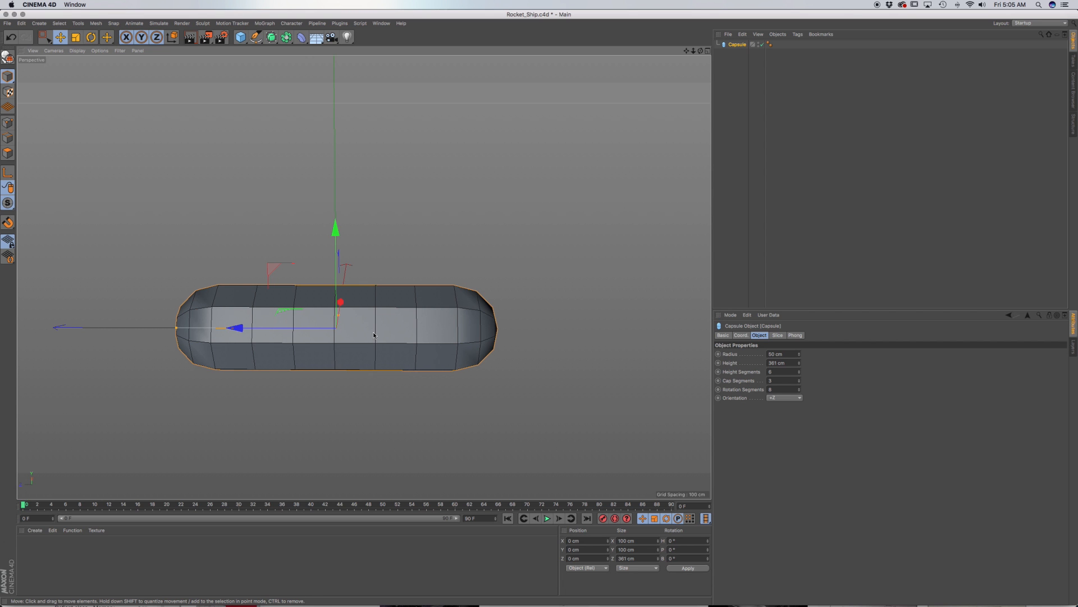
# Step: Convert the parametric capsule into an editable polygon object
pyautogui.keyDown('alt'); pyautogui.moveTo(376, 352); pyautogui.dragTo(386, 345); pyautogui.keyUp('alt')
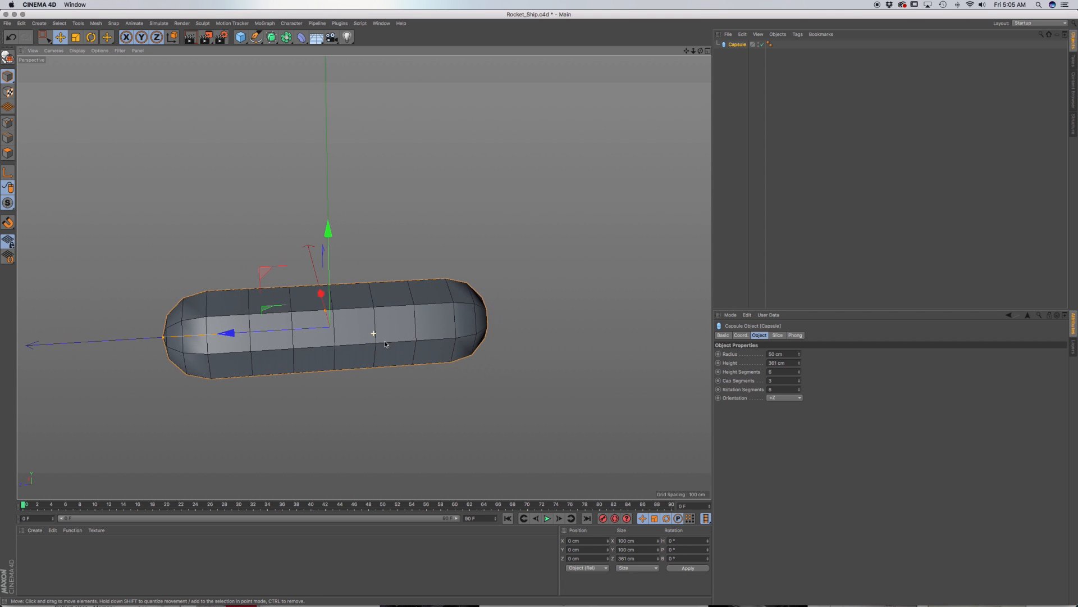
pyautogui.keyDown('alt'); pyautogui.moveTo(307, 357); pyautogui.dragTo(407, 345, button='middle'); pyautogui.keyUp('alt')
pyautogui.keyDown('alt'); pyautogui.moveTo(406, 345); pyautogui.dragTo(424, 322); pyautogui.keyUp('alt')
pyautogui.click(6, 57)
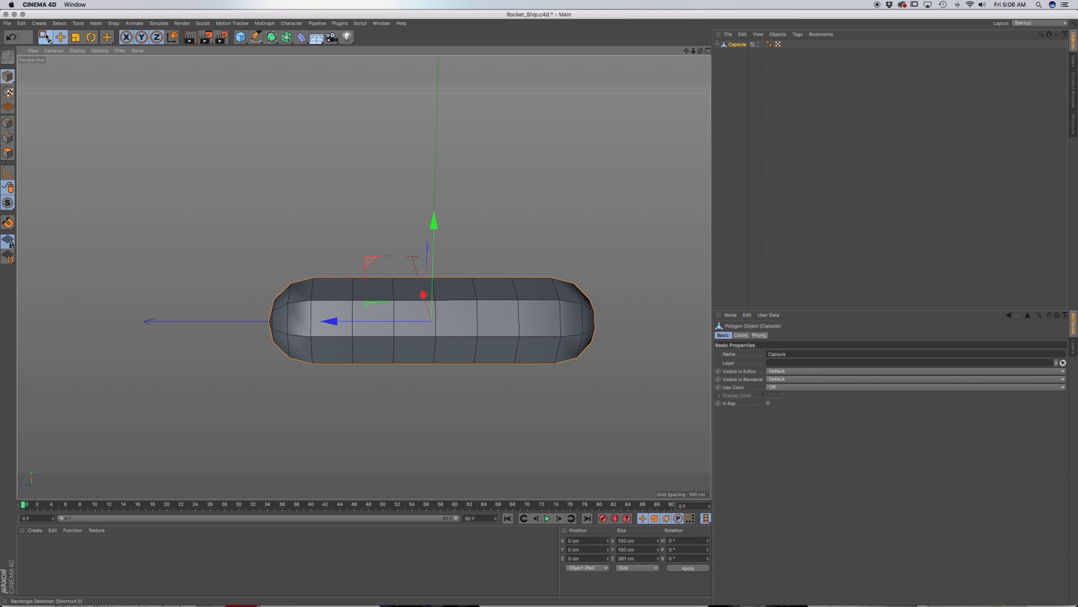
# Step: Select the ring of triangular polygons at the tip of one end of the capsule with Live Selection and delete them
pyautogui.moveTo(45, 37); pyautogui.dragTo(71, 48)
pyautogui.click(8, 152)
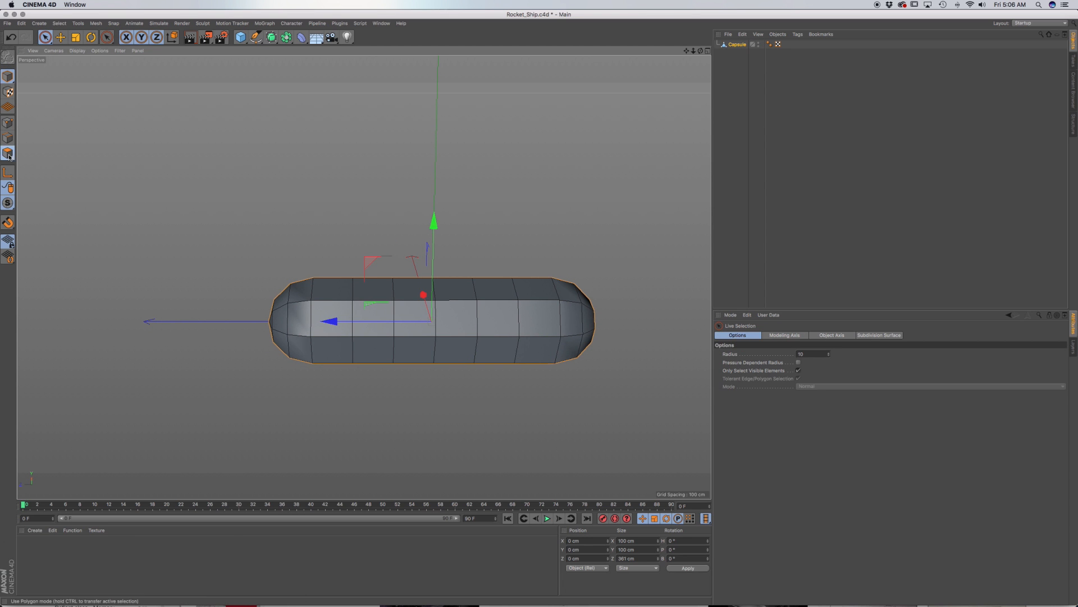
pyautogui.click(316, 340)
pyautogui.keyDown('alt'); pyautogui.moveTo(316, 340); pyautogui.dragTo(426, 315); pyautogui.keyUp('alt')
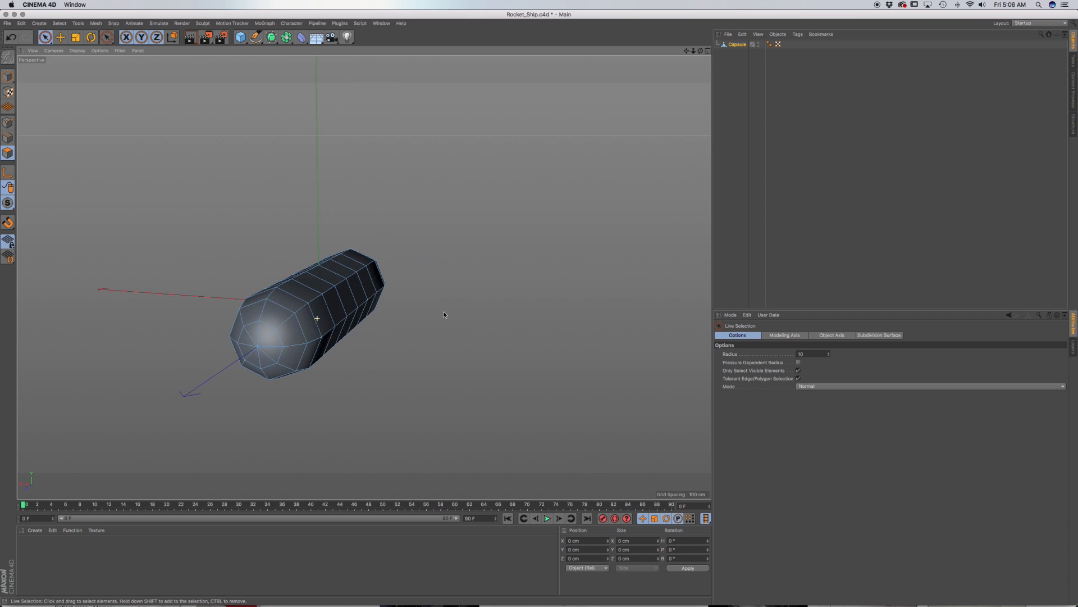
pyautogui.click(315, 348)
pyautogui.click(261, 355)
pyautogui.moveTo(261, 355)
pyautogui.mouseDown()
pyautogui.moveTo(272, 344)
pyautogui.moveTo(250, 337)
pyautogui.moveTo(270, 352)
pyautogui.mouseUp()
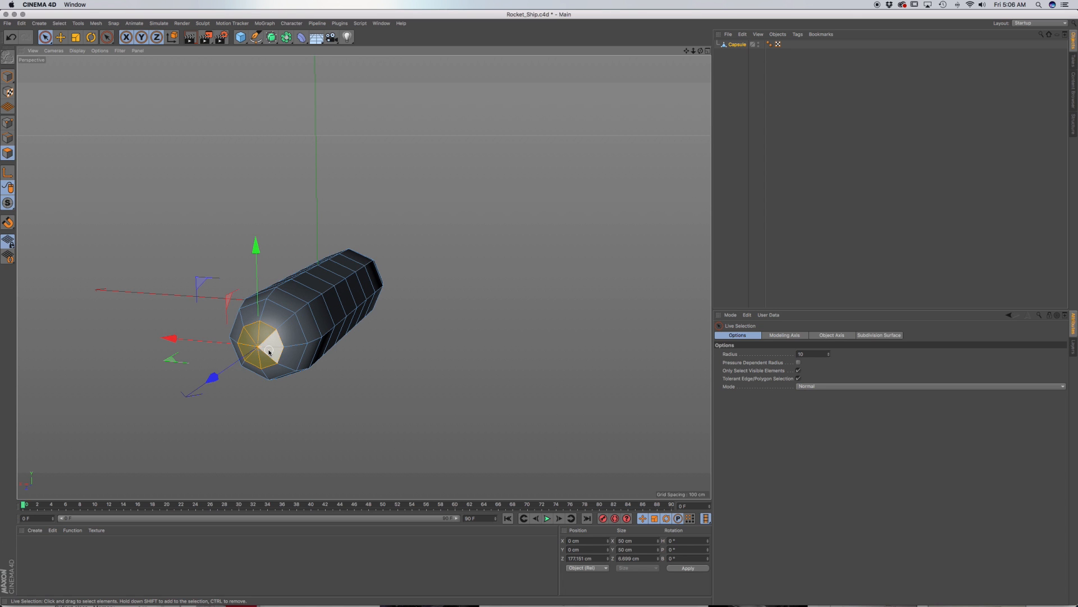
pyautogui.press('Delete')
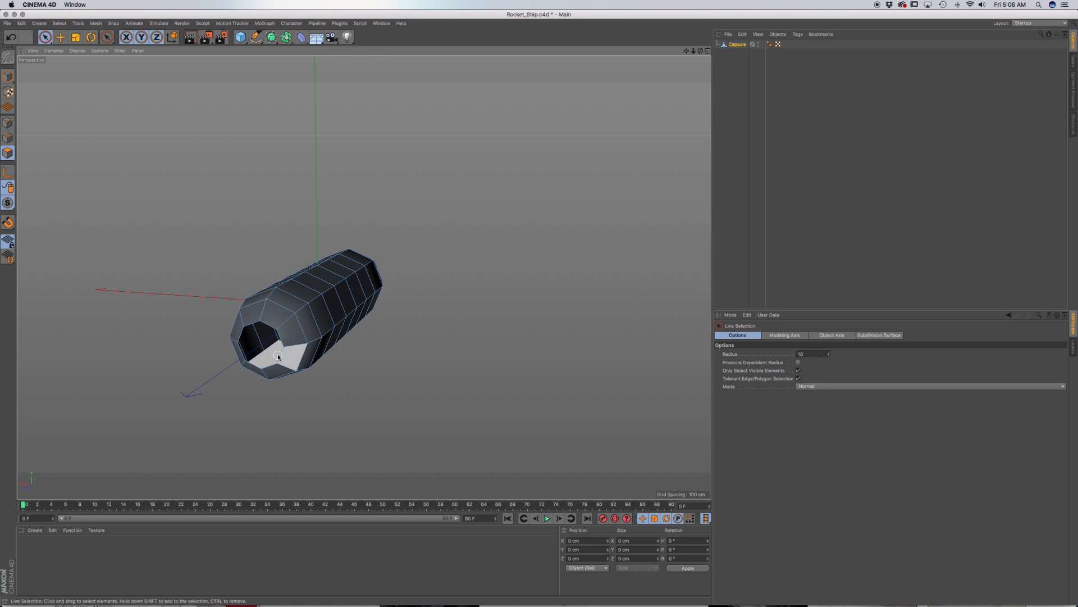
# Step: Remove the stray centre point left over at the capsule's open end
pyautogui.scroll(5, 278, 356)
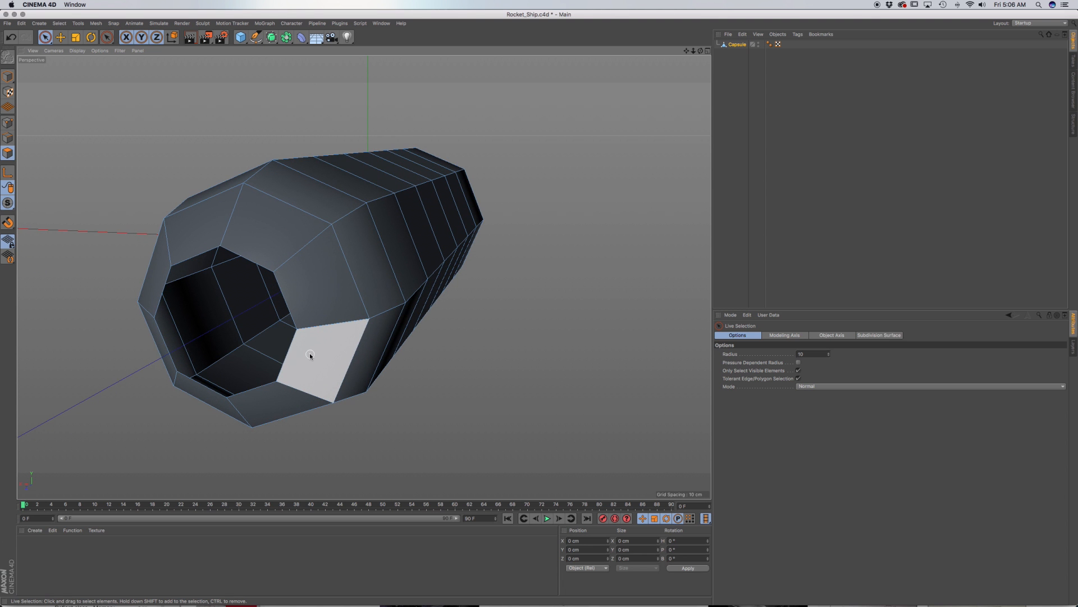
pyautogui.keyDown('alt'); pyautogui.moveTo(309, 352); pyautogui.dragTo(225, 338); pyautogui.keyUp('alt')
pyautogui.click(10, 124)
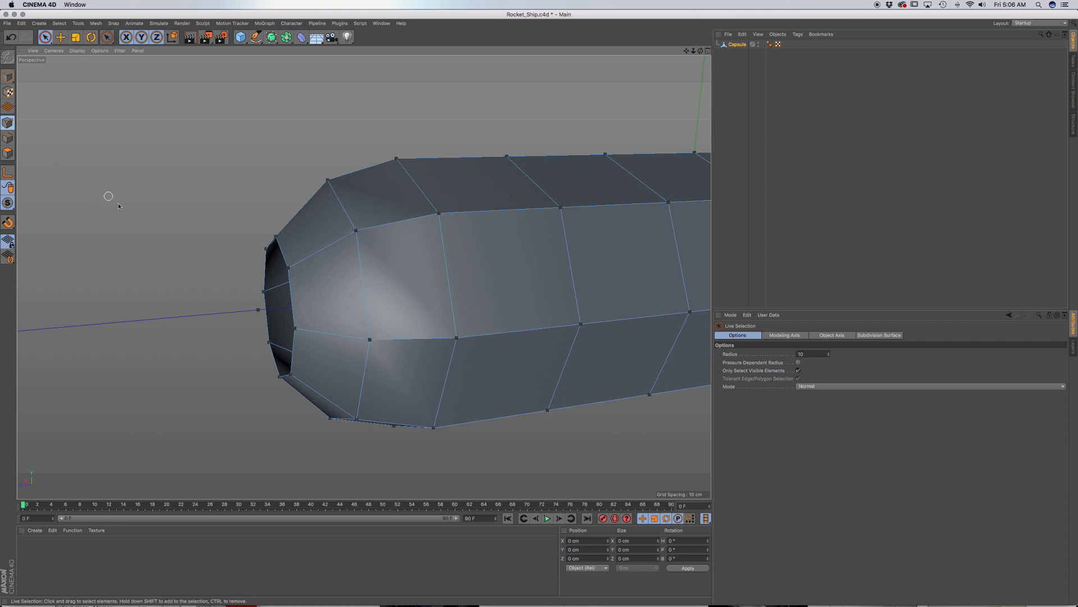
pyautogui.rightClick(159, 216)
pyautogui.click(194, 453)
pyautogui.scroll(-5, 286, 300)
pyautogui.keyDown('alt'); pyautogui.moveTo(332, 279); pyautogui.dragTo(286, 287); pyautogui.keyUp('alt')
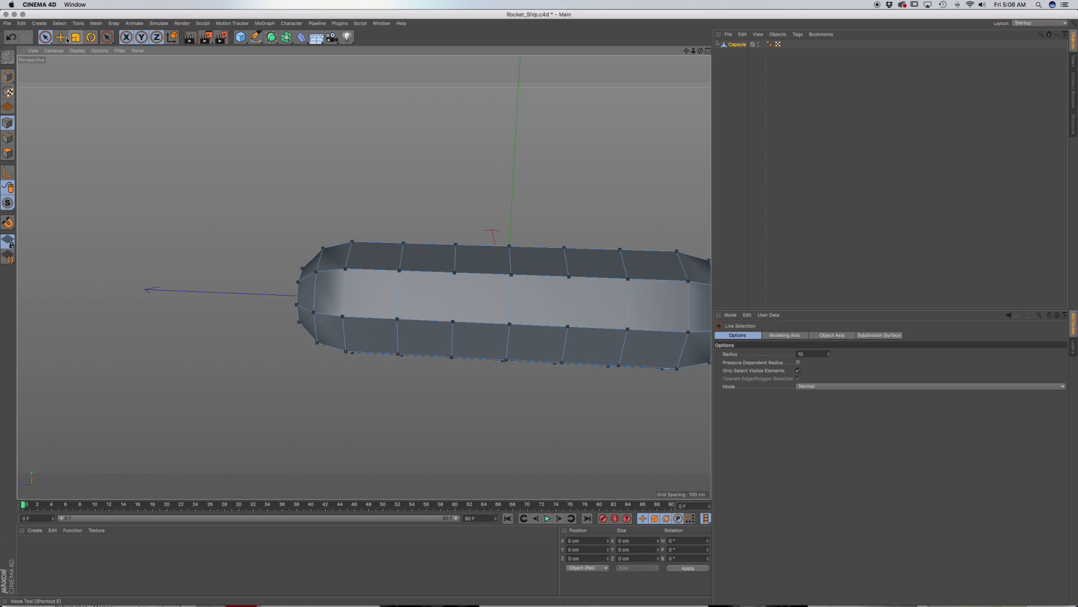
# Step: Select all points of the open-ended half, with Only Select Visible Elements off, and scale them to about 115.7 cm wide and 154.7 cm long
pyautogui.click(45, 37)
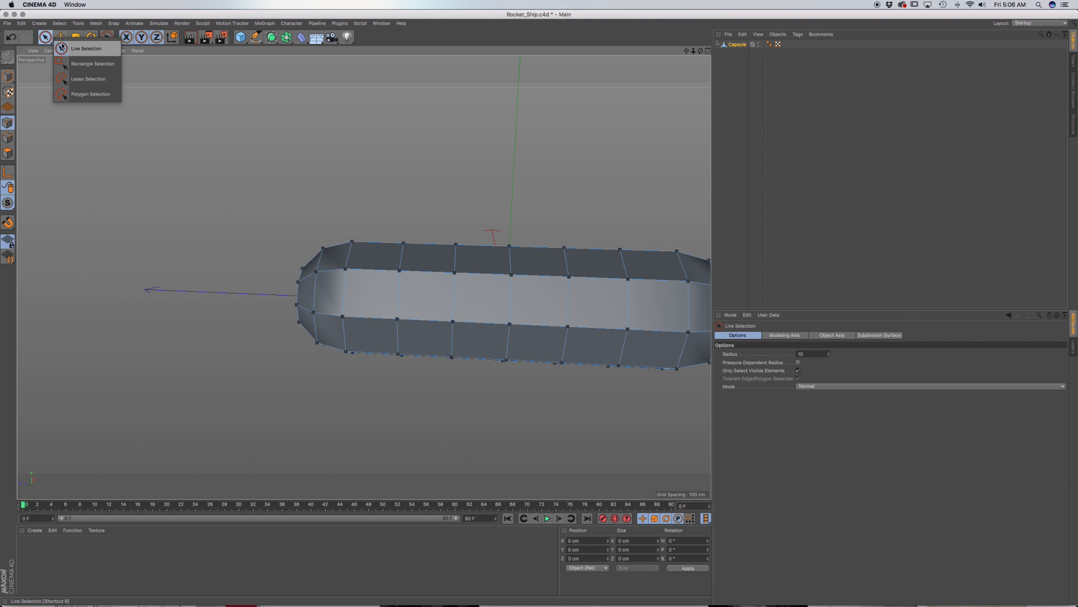
pyautogui.click(93, 65)
pyautogui.keyDown('alt'); pyautogui.moveTo(476, 302); pyautogui.dragTo(486, 298); pyautogui.keyUp('alt')
pyautogui.keyDown('alt'); pyautogui.moveTo(516, 297); pyautogui.dragTo(473, 248, button='middle'); pyautogui.keyUp('alt')
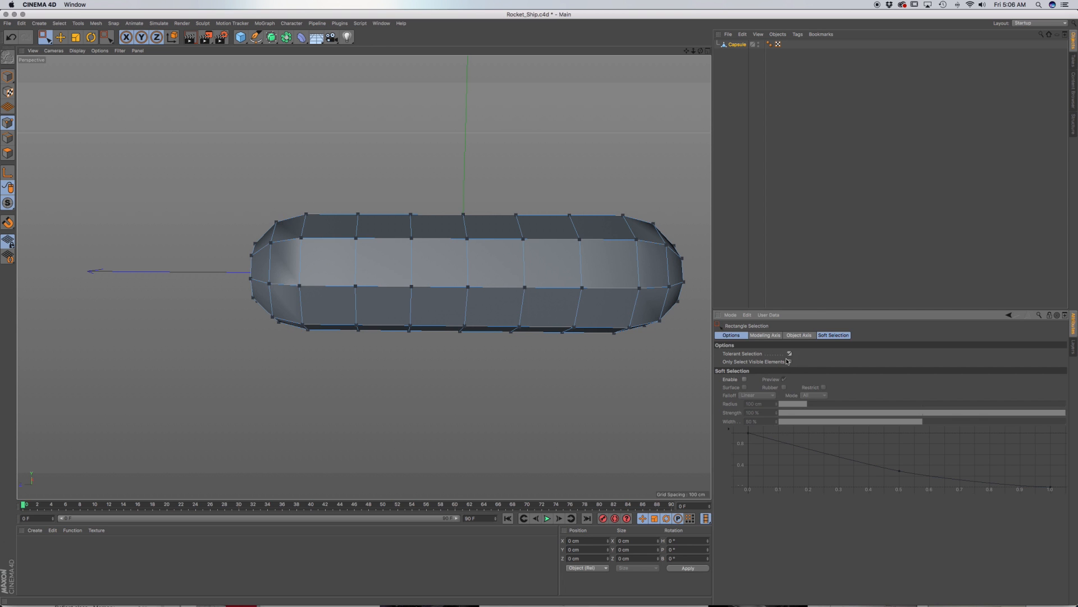
pyautogui.moveTo(441, 381); pyautogui.dragTo(191, 162)
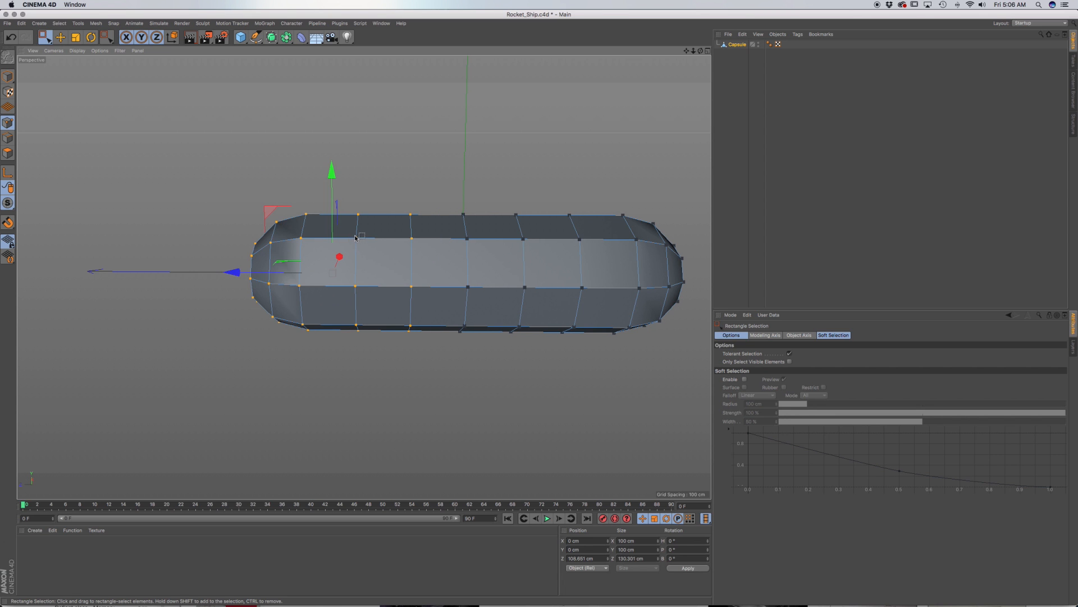
pyautogui.press('t')
pyautogui.moveTo(423, 180); pyautogui.dragTo(469, 161)
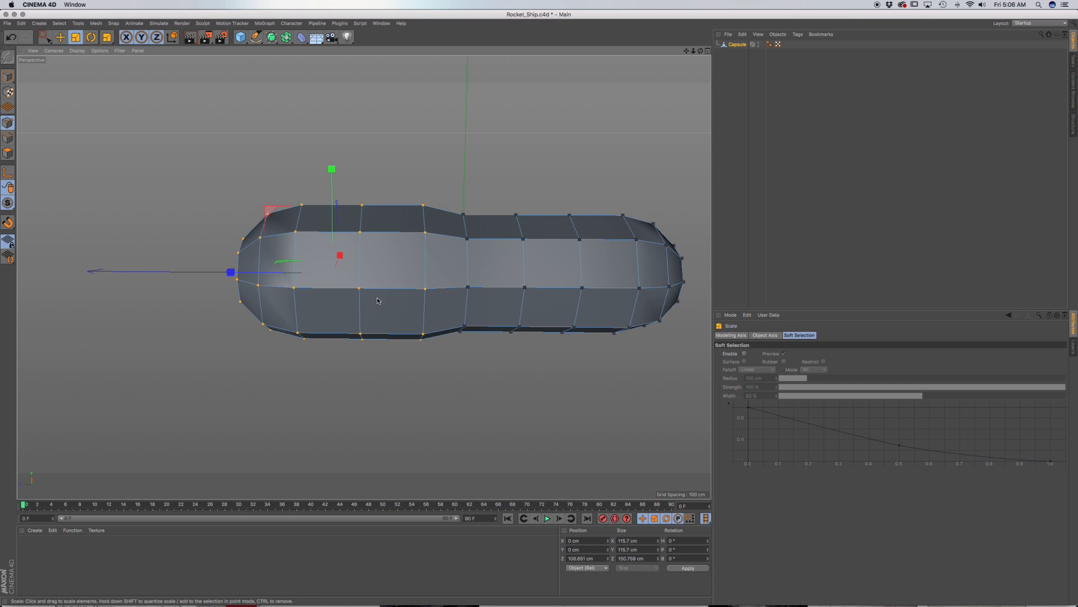
pyautogui.keyDown('alt'); pyautogui.moveTo(391, 285); pyautogui.dragTo(440, 310); pyautogui.keyUp('alt')
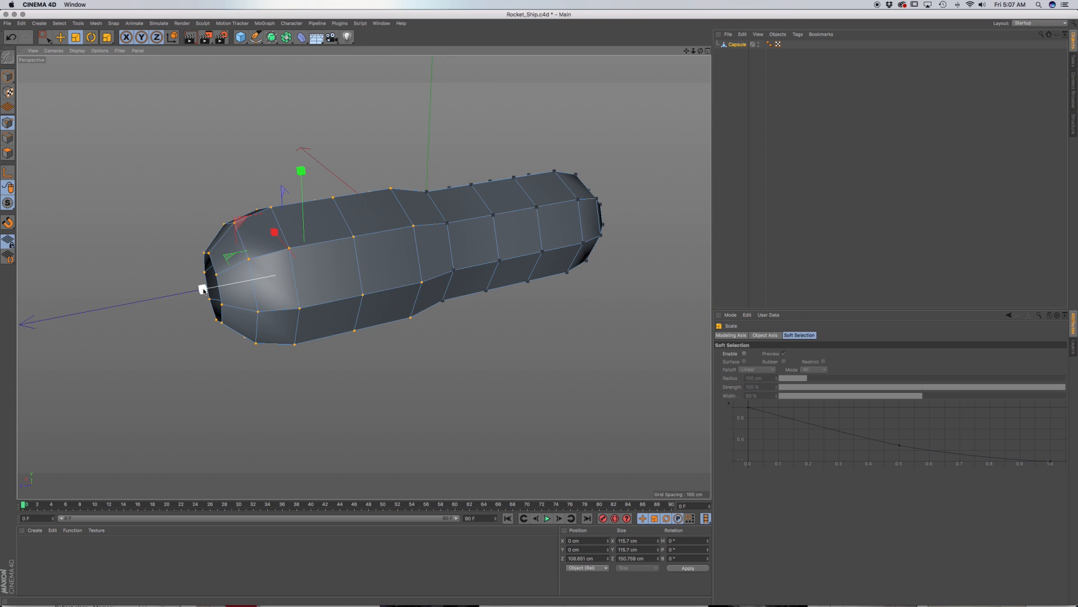
pyautogui.moveTo(203, 290); pyautogui.dragTo(204, 294)
# Step: Try scaling the selected points separately along X and Y, and undo both changes
pyautogui.moveTo(279, 229); pyautogui.dragTo(273, 233)
pyautogui.moveTo(300, 172); pyautogui.dragTo(304, 175)
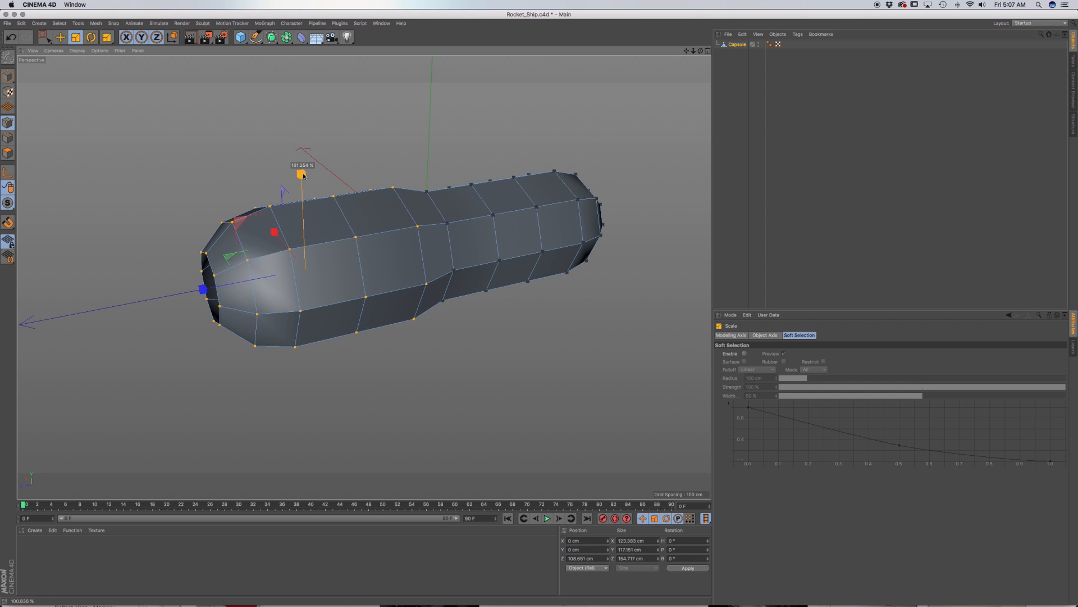
pyautogui.keyDown('alt'); pyautogui.moveTo(354, 241); pyautogui.dragTo(330, 245); pyautogui.keyUp('alt')
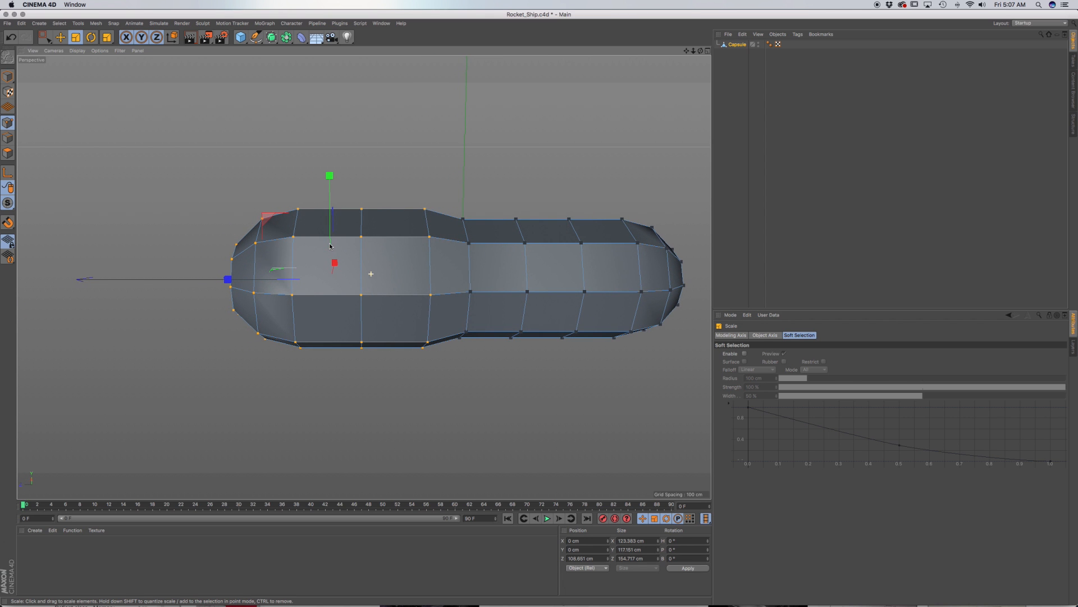
pyautogui.hotkey('ctrl', 'z')
pyautogui.hotkey('ctrl', 'z')
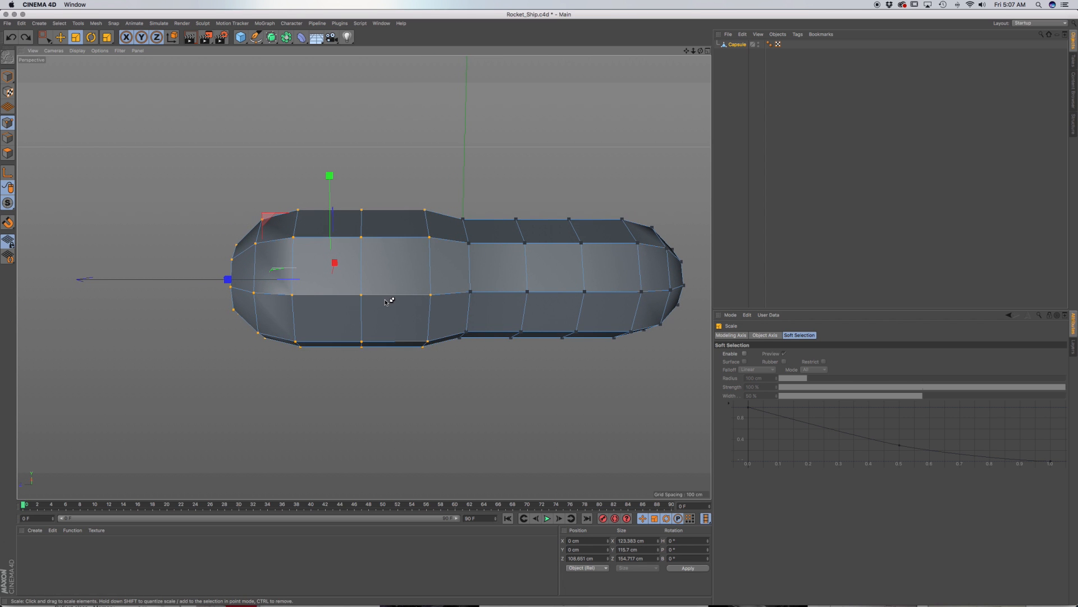
# Step: Select the edge loop around the rim of the capsule's open end with Loop Selection
pyautogui.keyDown('alt'); pyautogui.moveTo(382, 309); pyautogui.dragTo(485, 285); pyautogui.keyUp('alt')
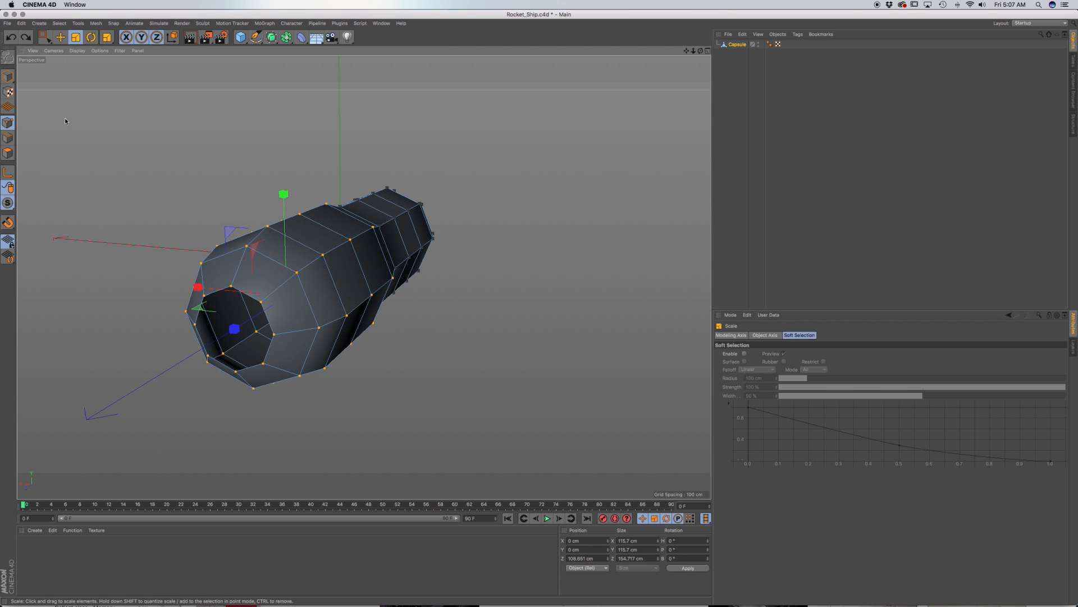
pyautogui.click(11, 139)
pyautogui.click(44, 37)
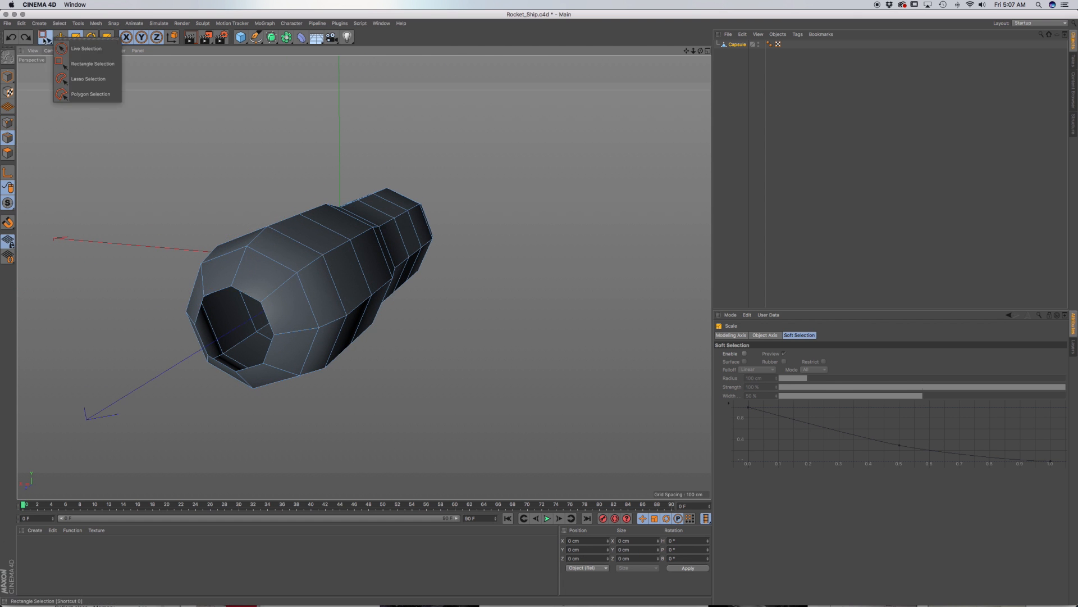
pyautogui.click(86, 48)
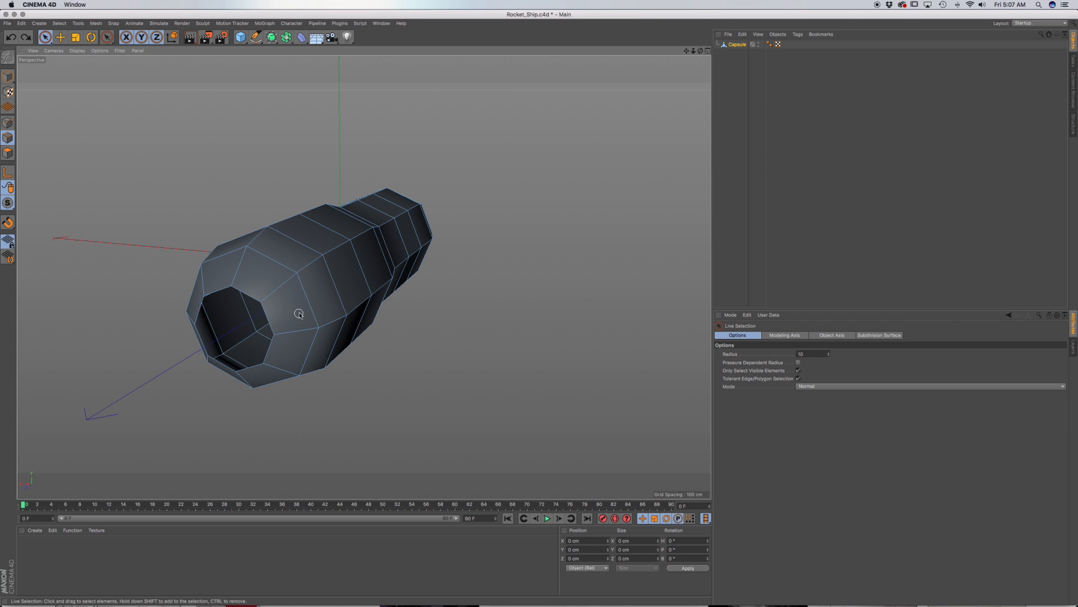
pyautogui.keyDown('alt'); pyautogui.moveTo(312, 278); pyautogui.dragTo(413, 298); pyautogui.keyUp('alt')
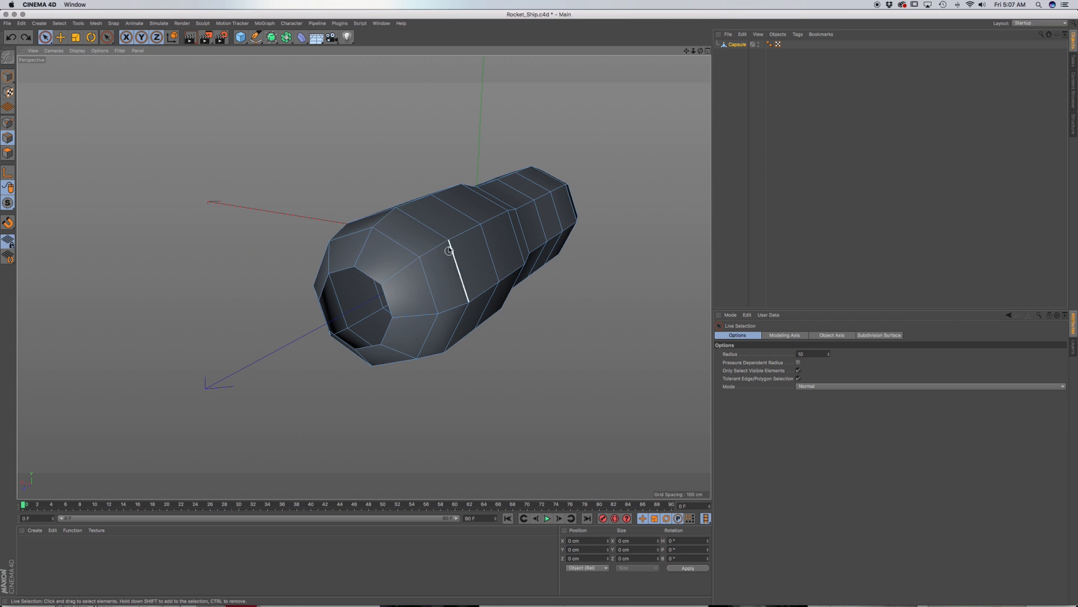
pyautogui.keyDown('alt'); pyautogui.moveTo(480, 294); pyautogui.dragTo(476, 285); pyautogui.keyUp('alt')
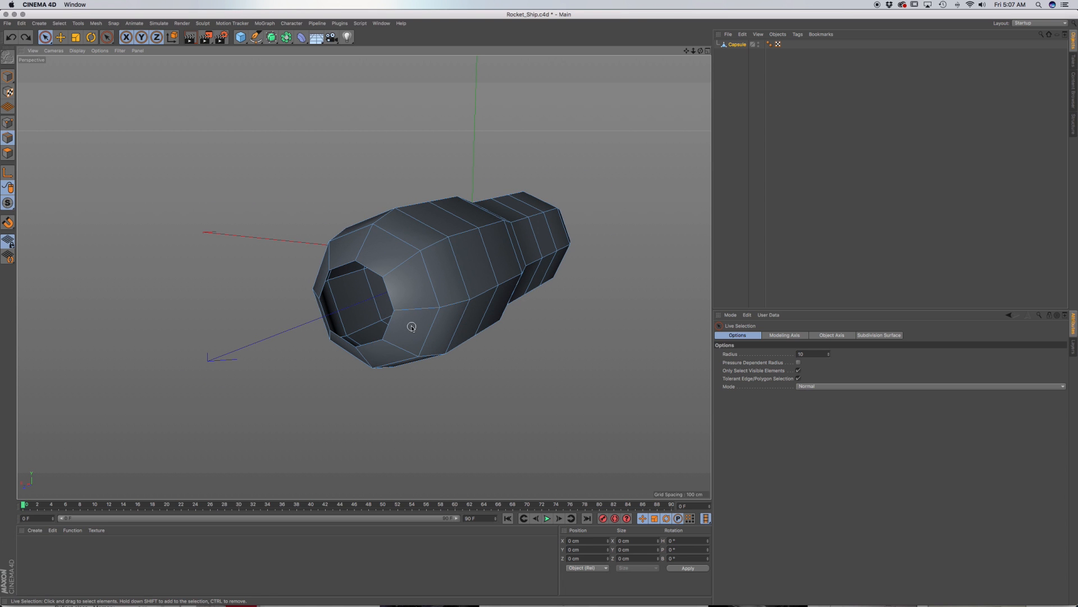
pyautogui.press('u')
pyautogui.press('l')
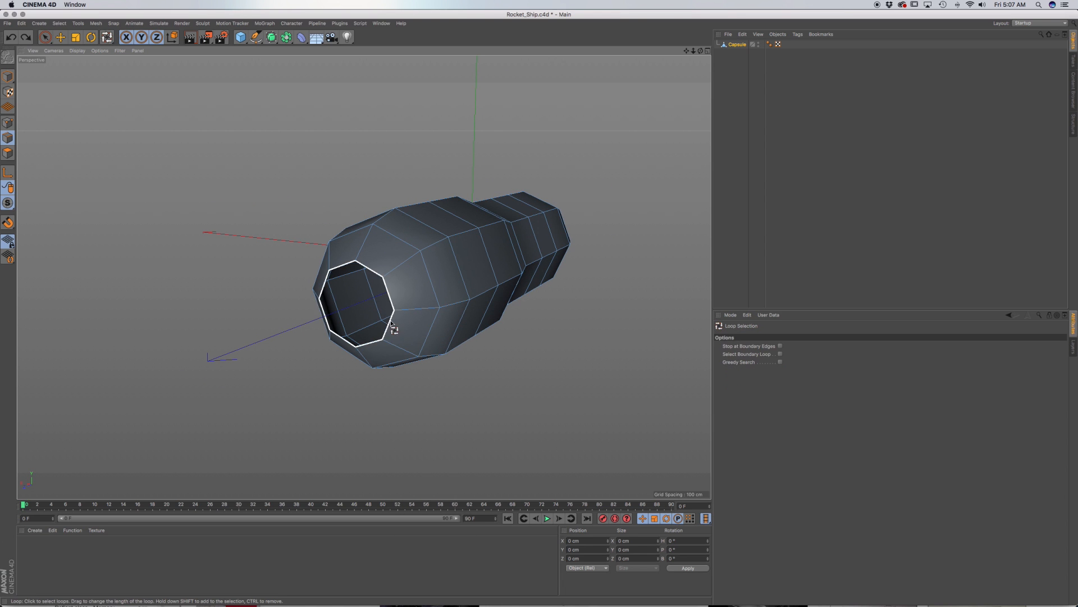
pyautogui.click(395, 328)
pyautogui.keyDown('alt'); pyautogui.moveTo(433, 296); pyautogui.dragTo(417, 321); pyautogui.keyUp('alt')
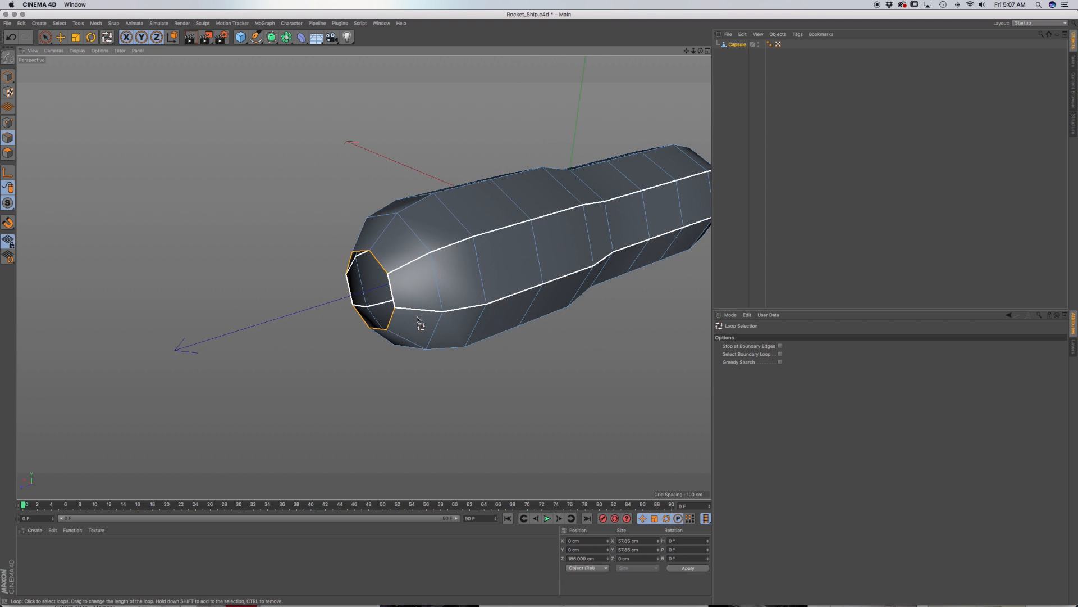
# Step: Cap the capsule's open end using Close Polygon Hole in polygon mode
pyautogui.click(8, 154)
pyautogui.moveTo(400, 323)
pyautogui.keyDown('alt'); pyautogui.mouseDown()
pyautogui.moveTo(412, 305)
pyautogui.moveTo(429, 318)
pyautogui.moveTo(384, 329)
pyautogui.mouseUp(); pyautogui.keyUp('alt')
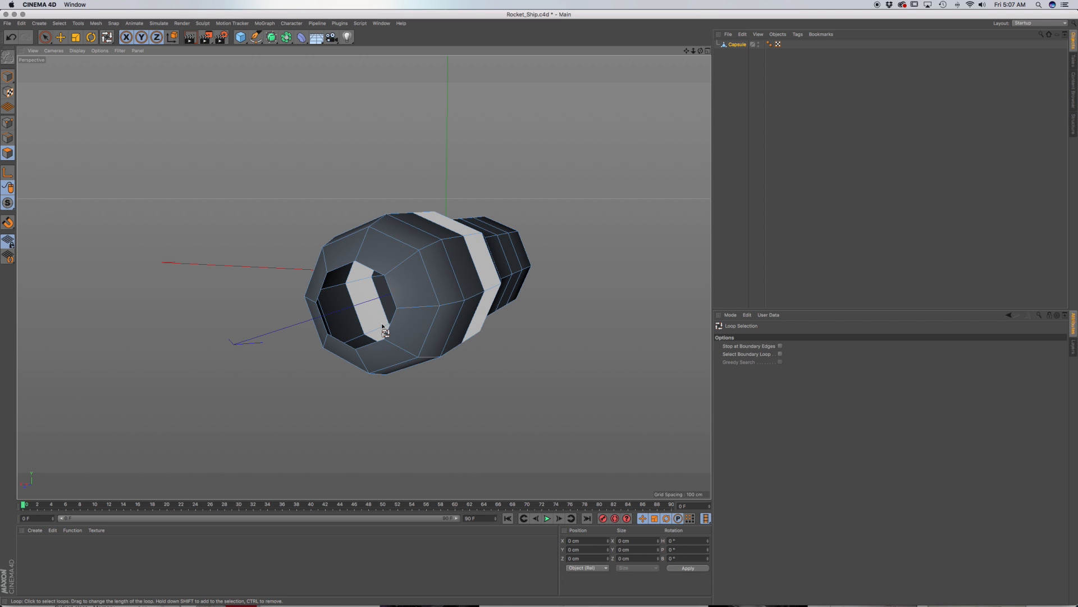
pyautogui.press('m')
pyautogui.press('d')
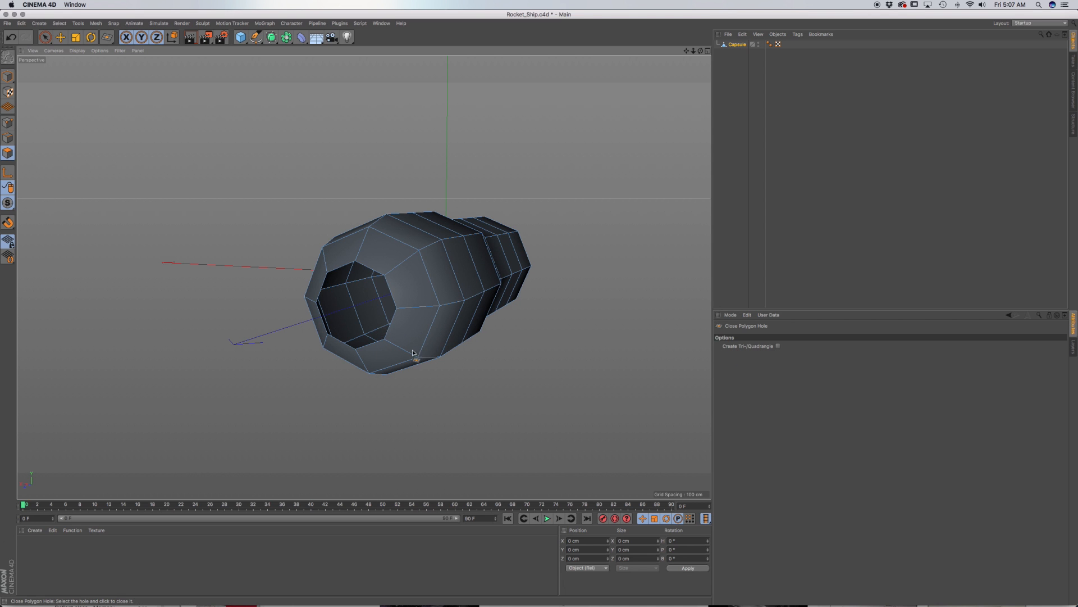
pyautogui.click(374, 346)
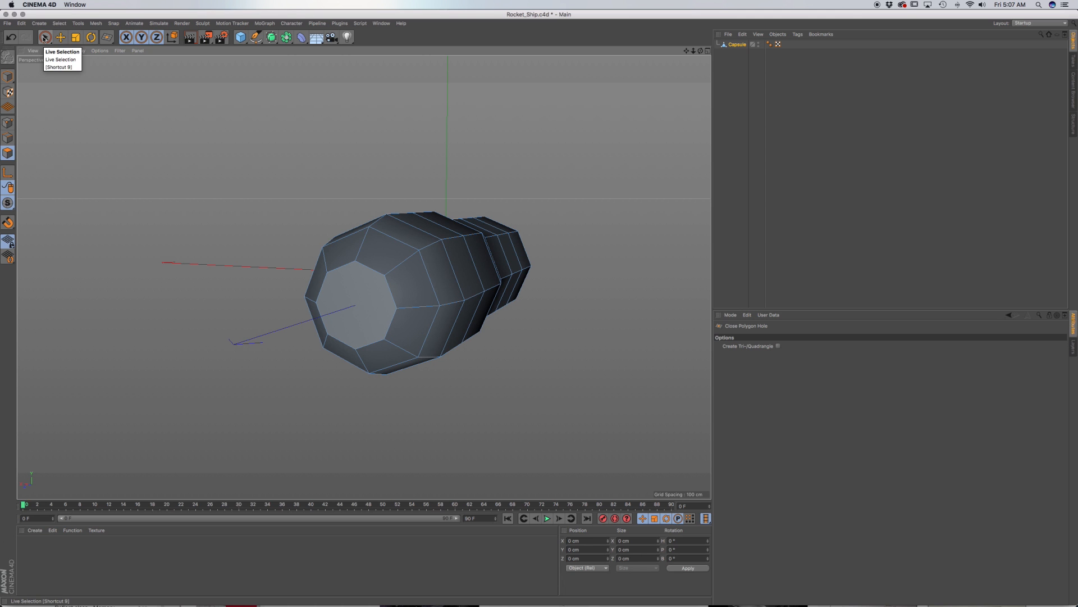
# Step: Divide the new end cap into quarters with one vertical and one horizontal Line Cut between opposite corners
pyautogui.press('k')
pyautogui.press('k')
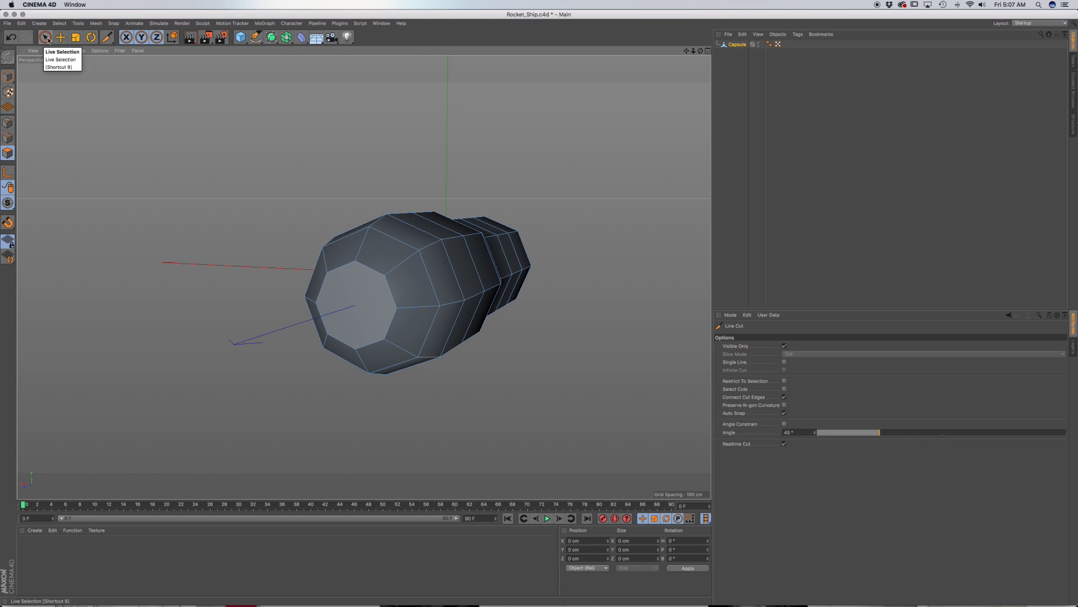
pyautogui.click(355, 261)
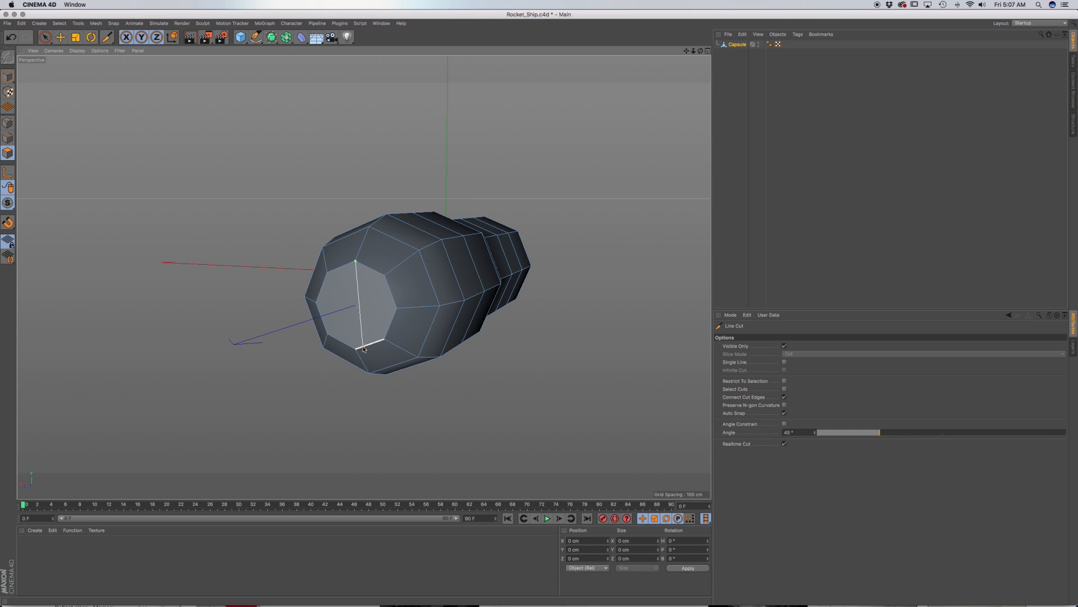
pyautogui.click(355, 349)
pyautogui.press('Escape')
pyautogui.click(397, 308)
# Step: Select the cap's four polygons with Live Selection and inset them about 8.9 cm with Extrude Inner
pyautogui.click(45, 37)
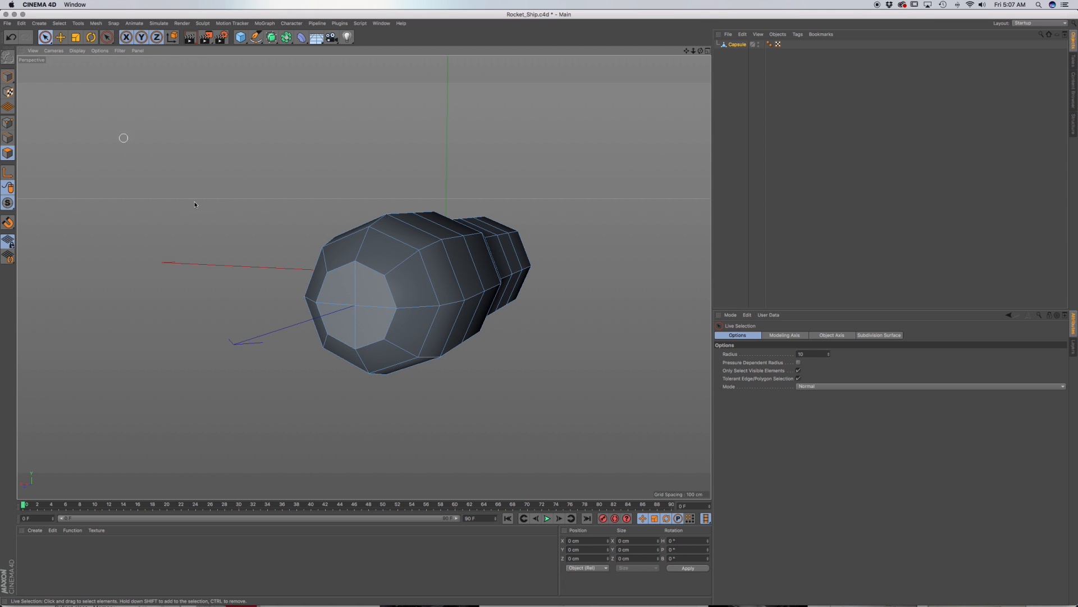
pyautogui.click(354, 304)
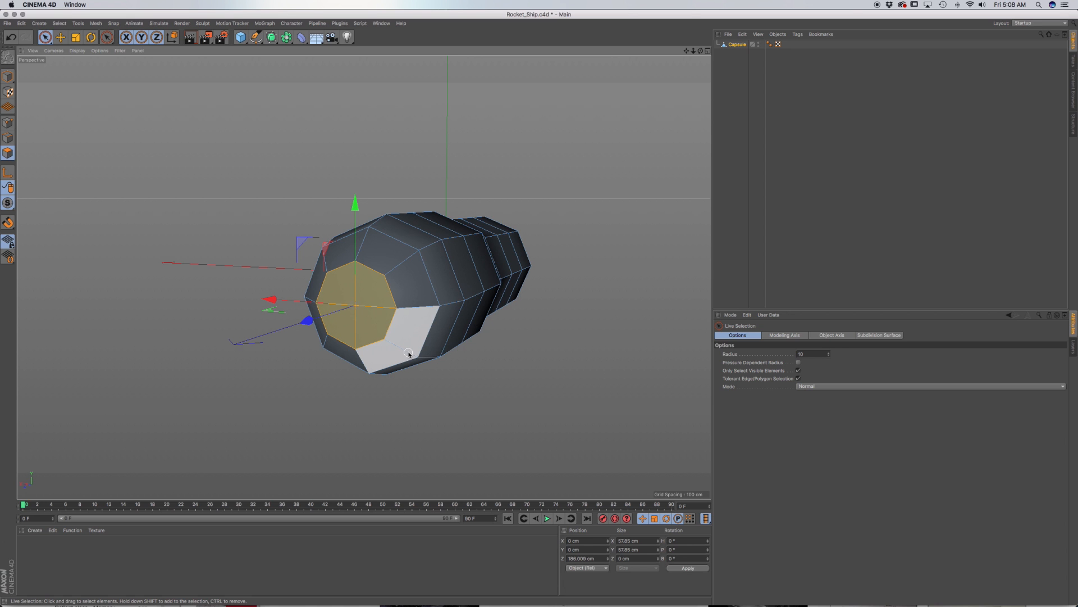
pyautogui.press('i')
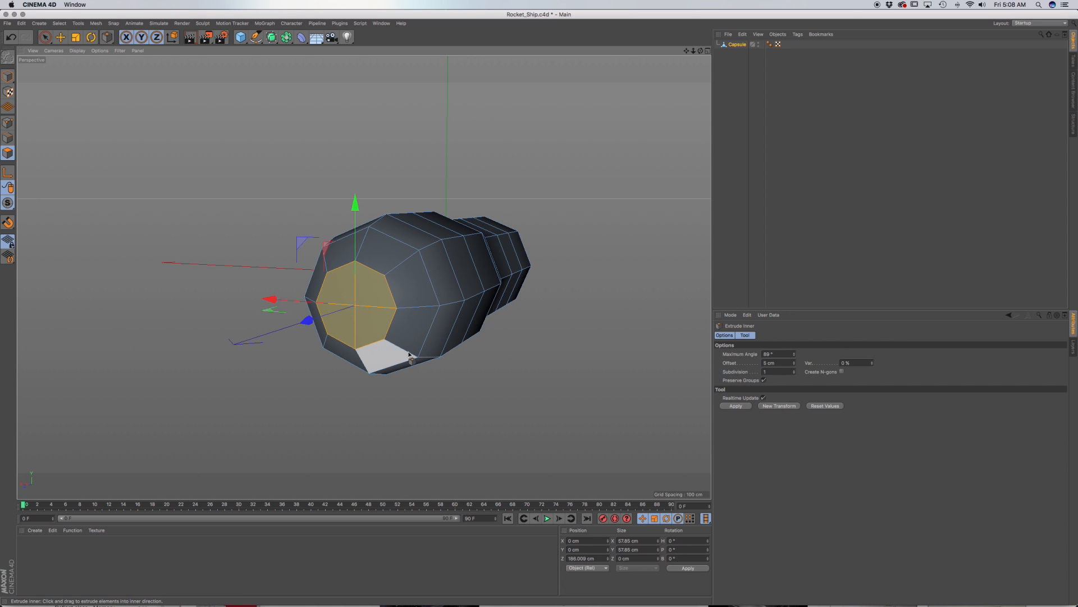
pyautogui.moveTo(416, 337); pyautogui.dragTo(443, 337)
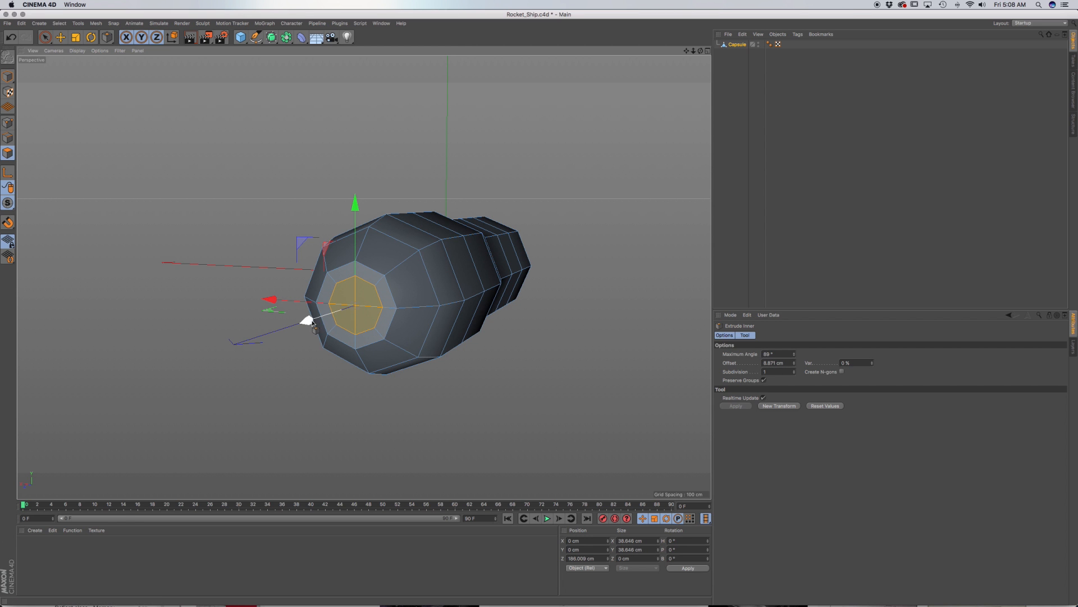
# Step: Move the inset cap polygons about 10 cm outward along Z and extrude them about 90 cm further out
pyautogui.keyDown('alt'); pyautogui.moveTo(368, 315); pyautogui.dragTo(255, 321); pyautogui.keyUp('alt')
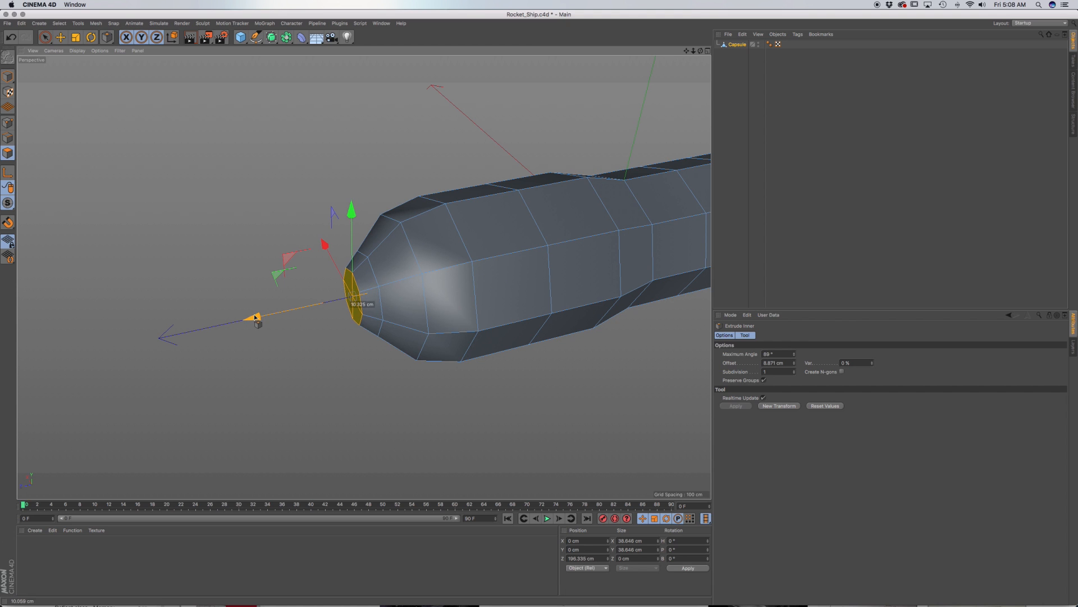
pyautogui.press('d')
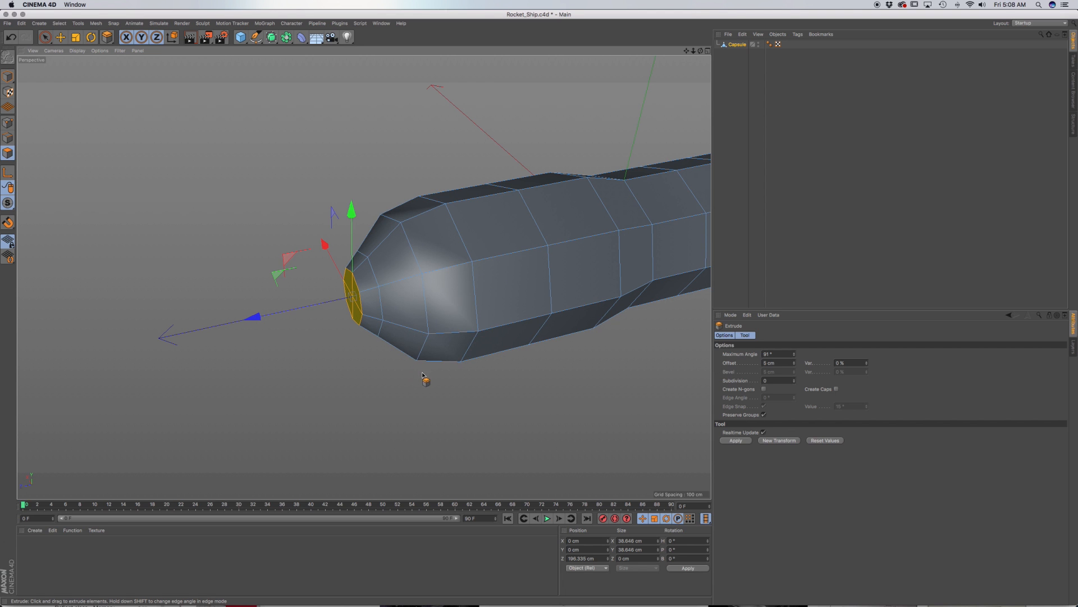
pyautogui.moveTo(468, 387); pyautogui.dragTo(546, 387)
# Step: Scale the extruded end polygons down to about 2 cm across to form a pointed nose
pyautogui.press('t')
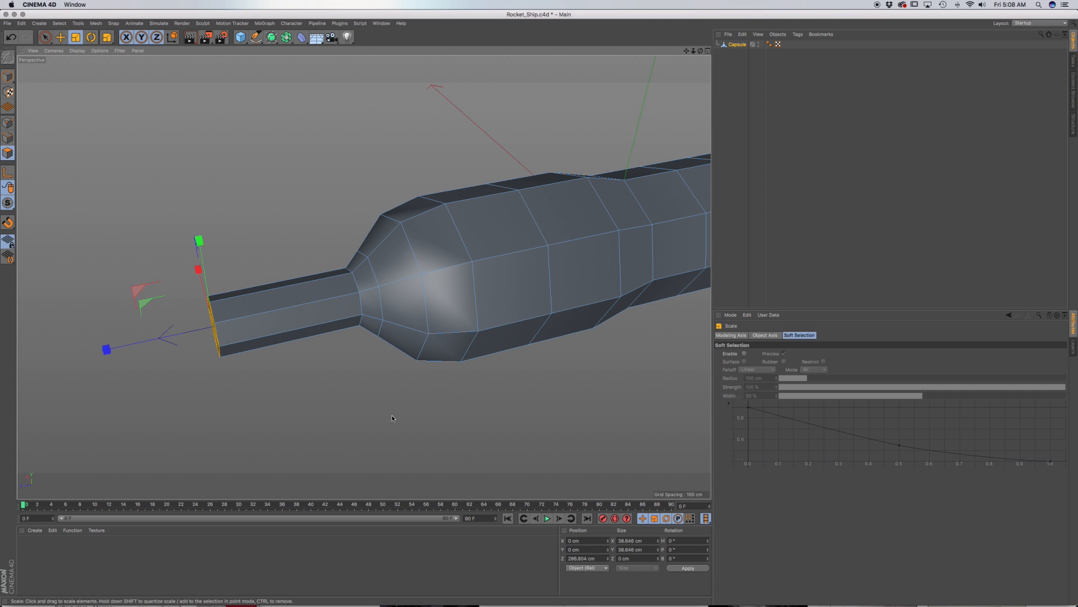
pyautogui.moveTo(392, 415); pyautogui.dragTo(153, 435)
pyautogui.keyDown('alt'); pyautogui.moveTo(283, 370); pyautogui.dragTo(362, 312); pyautogui.keyUp('alt')
pyautogui.moveTo(360, 390); pyautogui.dragTo(75, 406)
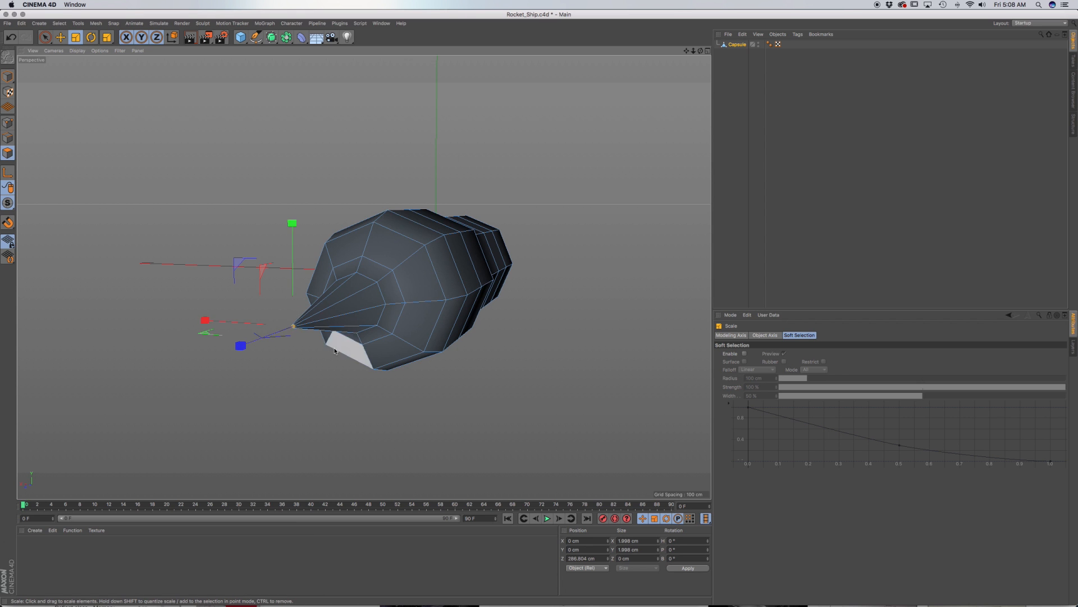
# Step: Select the edge loop at the base of the nose spike and move it toward the tip to Z about 212.2 cm
pyautogui.keyDown('alt'); pyautogui.moveTo(335, 349); pyautogui.dragTo(248, 367); pyautogui.keyUp('alt')
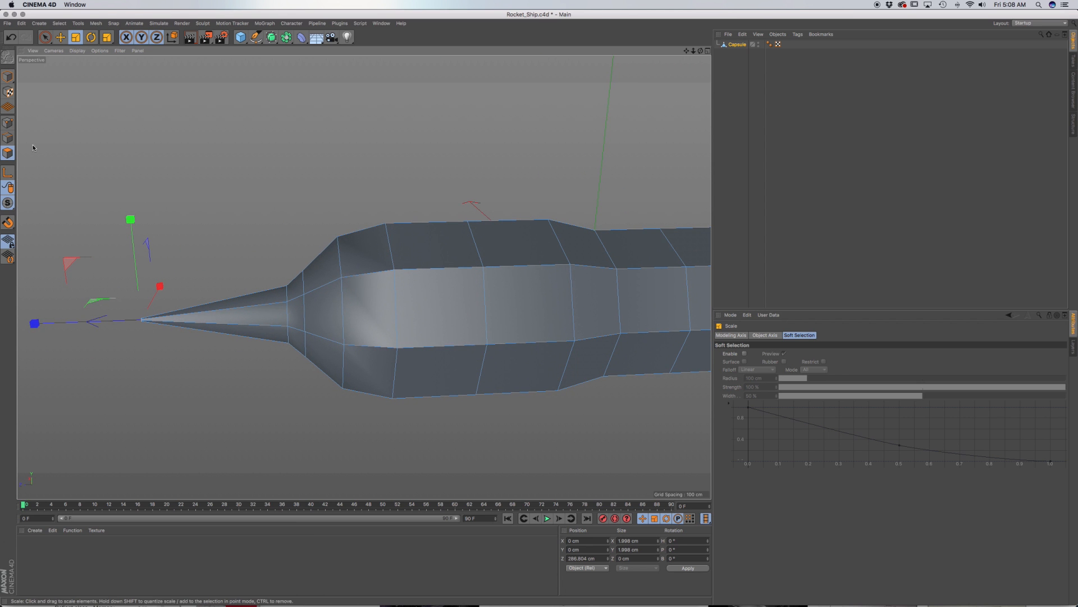
pyautogui.click(8, 137)
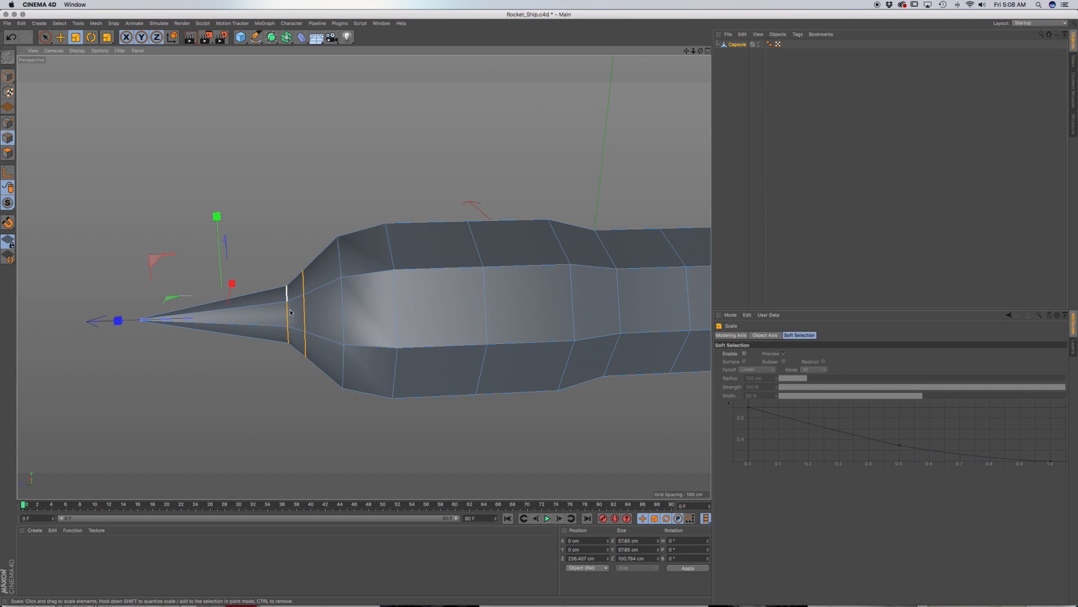
pyautogui.press('u')
pyautogui.press('l')
pyautogui.click(288, 323)
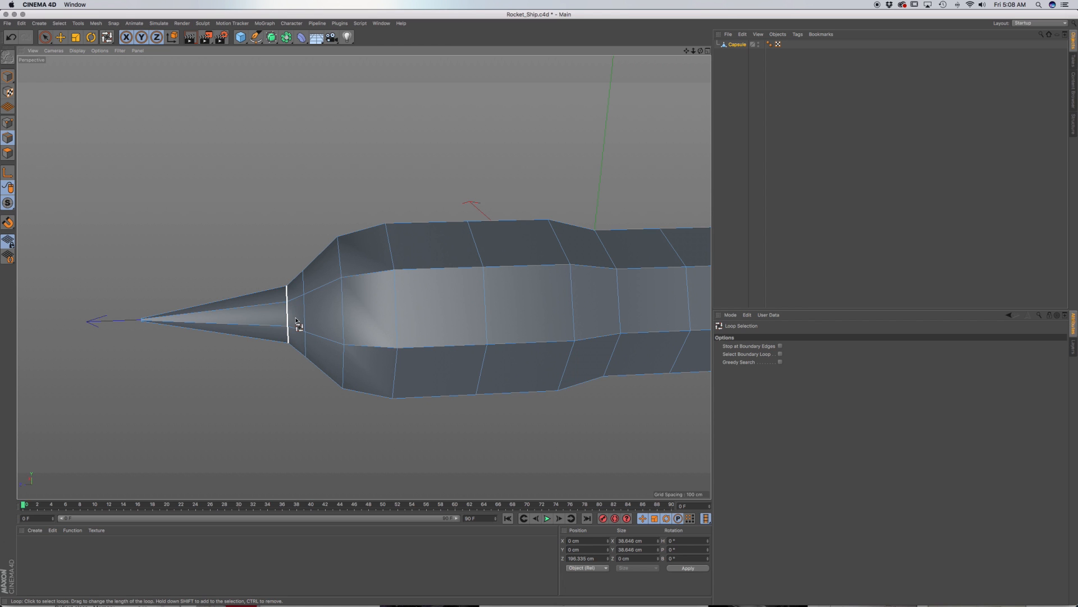
pyautogui.press('e')
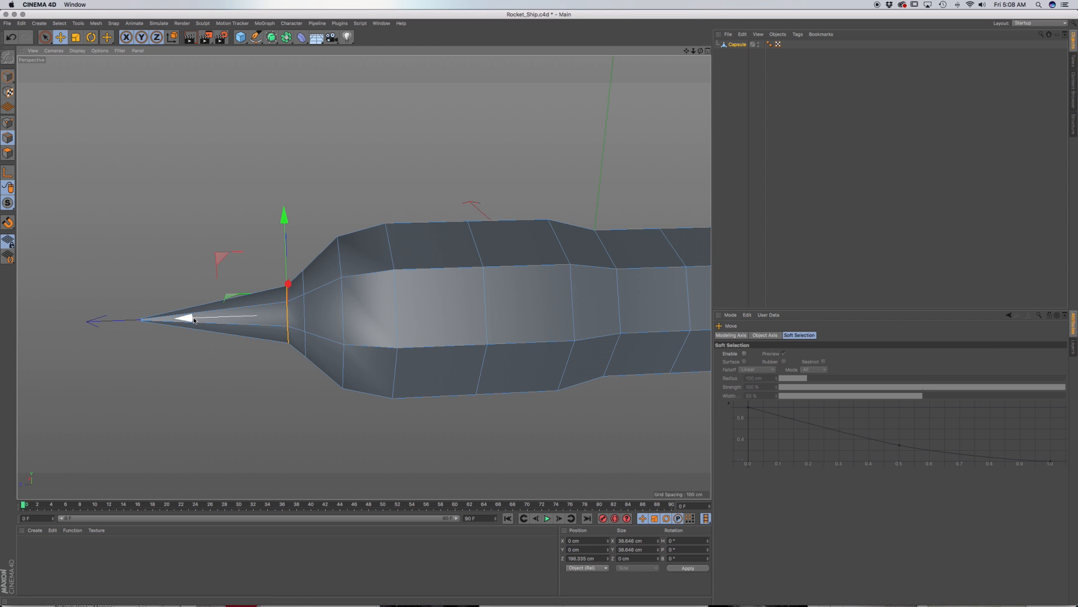
pyautogui.moveTo(195, 319); pyautogui.dragTo(168, 319)
# Step: Select the next edge loop behind together with the spike's base loop and move both about 7 cm toward the tip
pyautogui.press('u')
pyautogui.press('l')
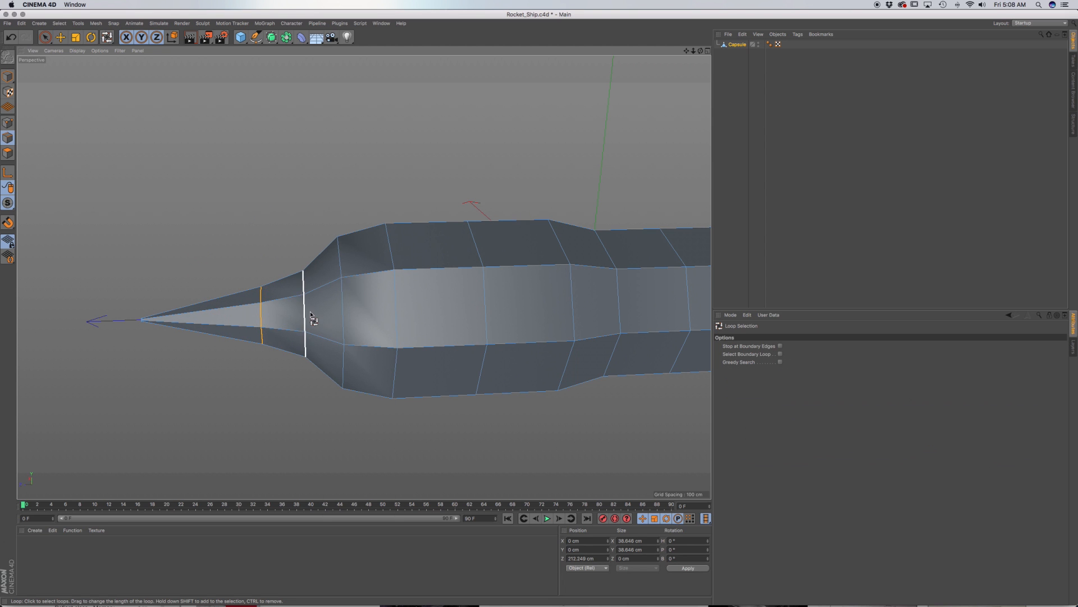
pyautogui.click(316, 328)
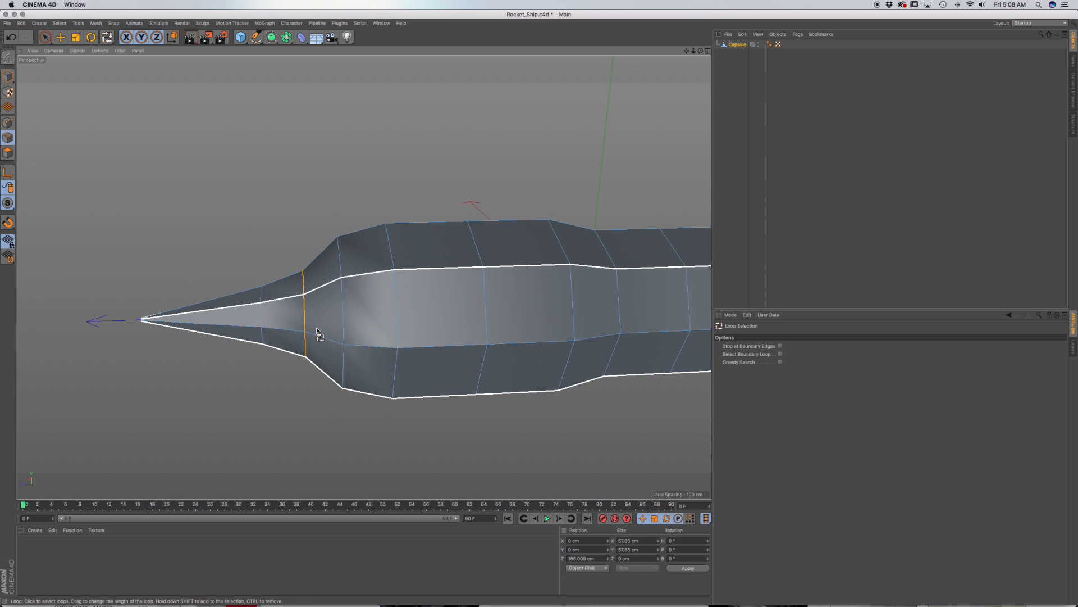
pyautogui.keyDown('shift'); pyautogui.click(269, 329); pyautogui.keyUp('shift')
pyautogui.press('e')
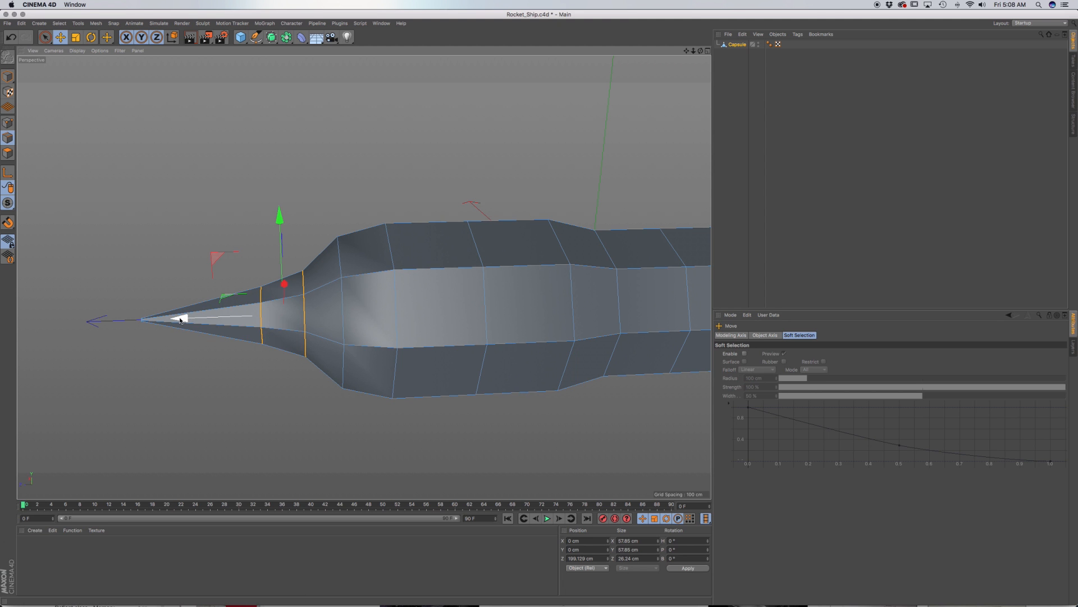
pyautogui.moveTo(180, 319); pyautogui.dragTo(169, 319)
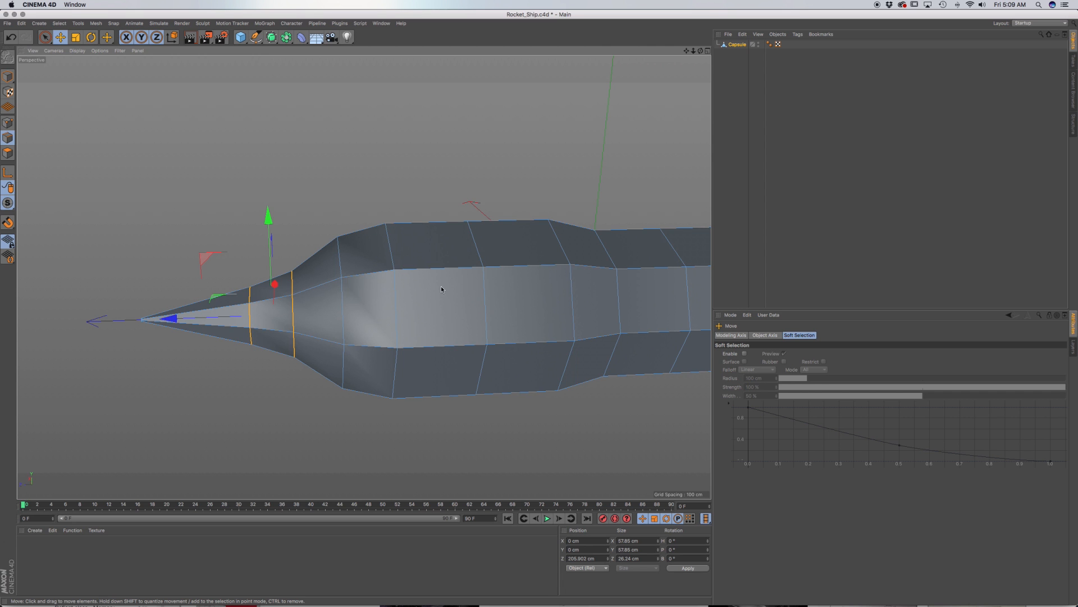
pyautogui.keyDown('alt'); pyautogui.moveTo(442, 290); pyautogui.dragTo(421, 279, button='middle'); pyautogui.keyUp('alt')
pyautogui.keyDown('alt'); pyautogui.moveTo(427, 274); pyautogui.dragTo(409, 305); pyautogui.keyUp('alt')
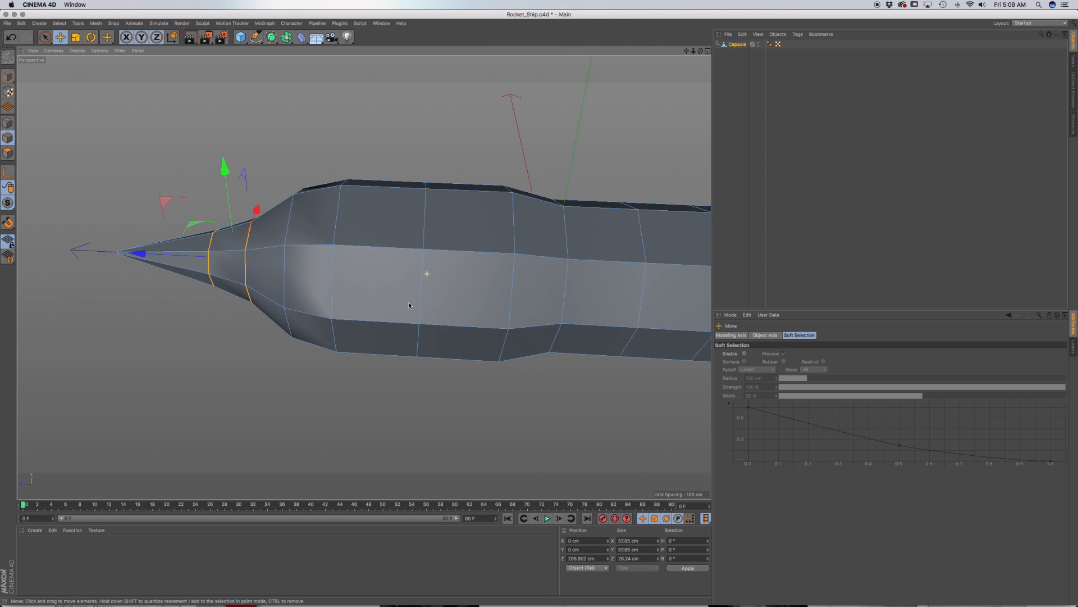
pyautogui.scroll(-3, 467, 276)
pyautogui.keyDown('alt'); pyautogui.moveTo(467, 276); pyautogui.dragTo(401, 297, button='middle'); pyautogui.keyUp('alt')
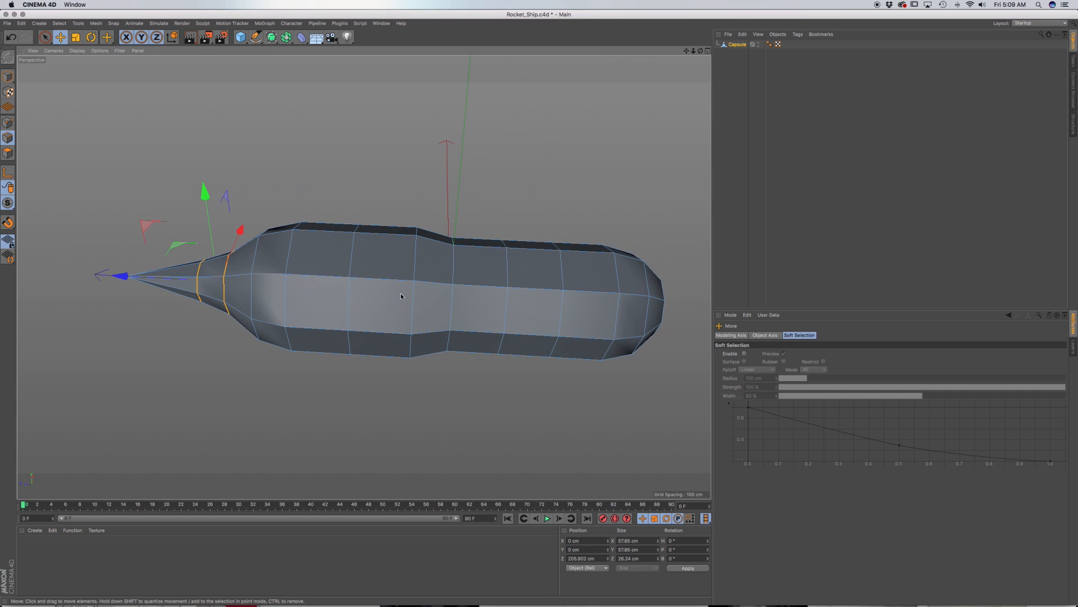
pyautogui.keyDown('alt'); pyautogui.moveTo(423, 288); pyautogui.dragTo(421, 284); pyautogui.keyUp('alt')
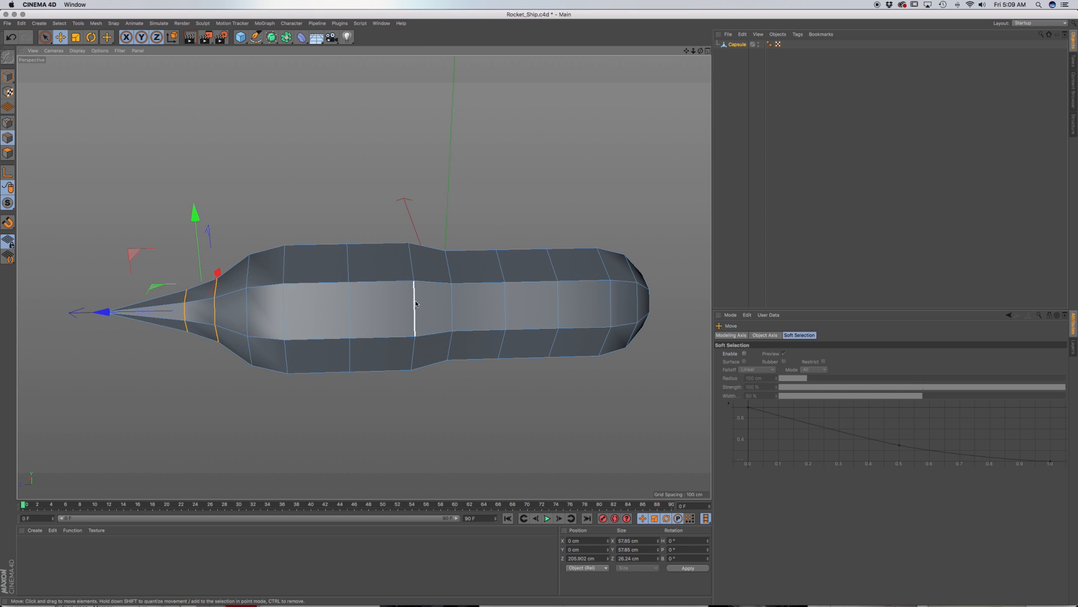
pyautogui.keyDown('alt'); pyautogui.moveTo(415, 304); pyautogui.dragTo(404, 298, button='middle'); pyautogui.keyUp('alt')
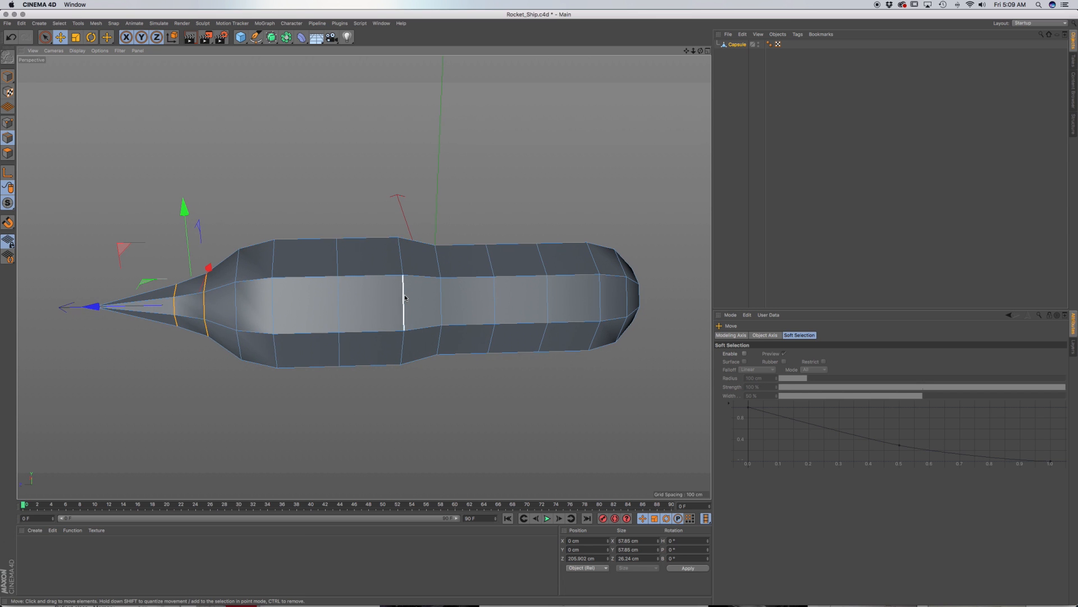
# Step: Rename the Capsule object to Rocket Ship and add a Null object to the scene
pyautogui.doubleClick(737, 44)
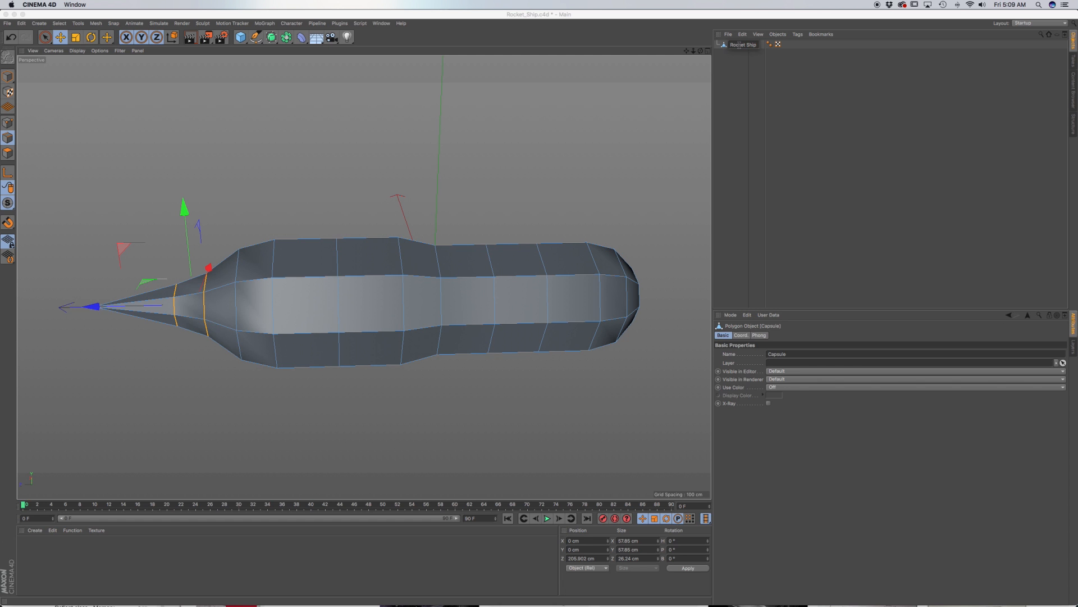
pyautogui.press('Return')
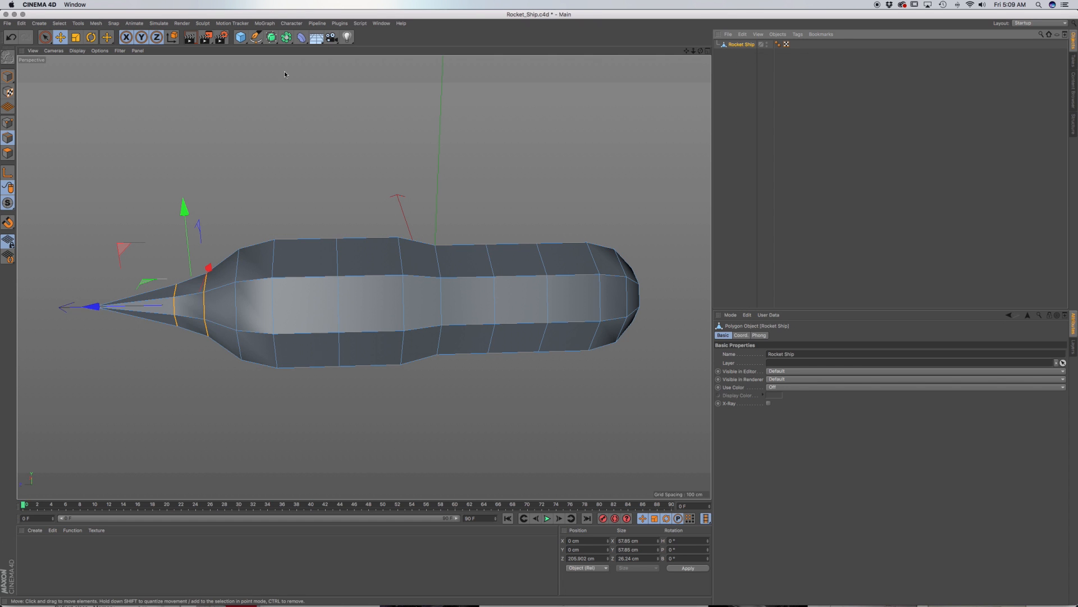
pyautogui.moveTo(241, 38); pyautogui.dragTo(259, 46)
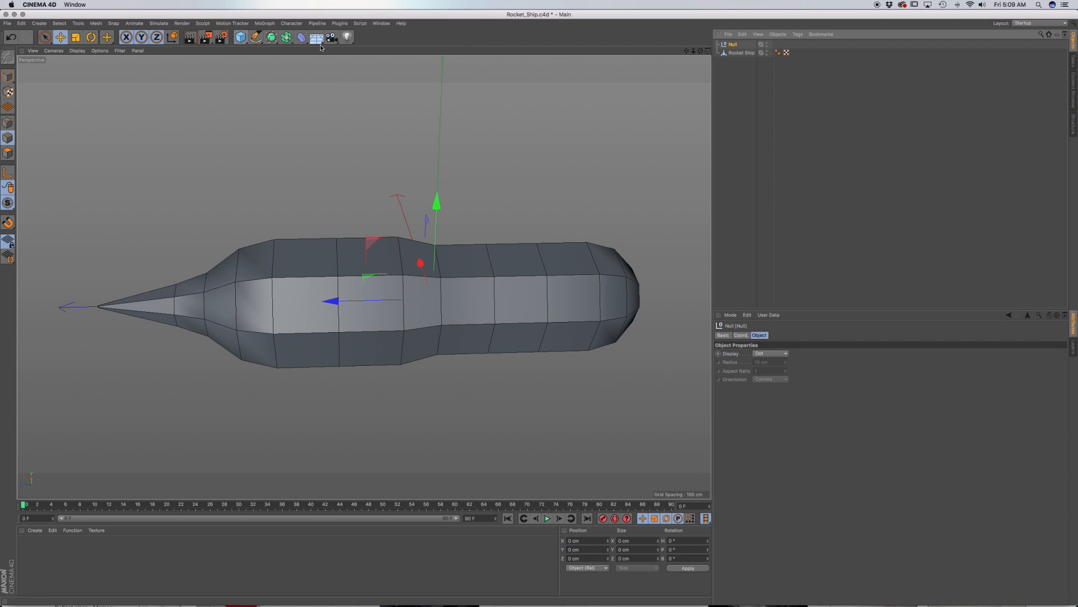
# Step: Rename the Null object to Rocket ship and make the Rocket Ship mesh its child
pyautogui.doubleClick(733, 45)
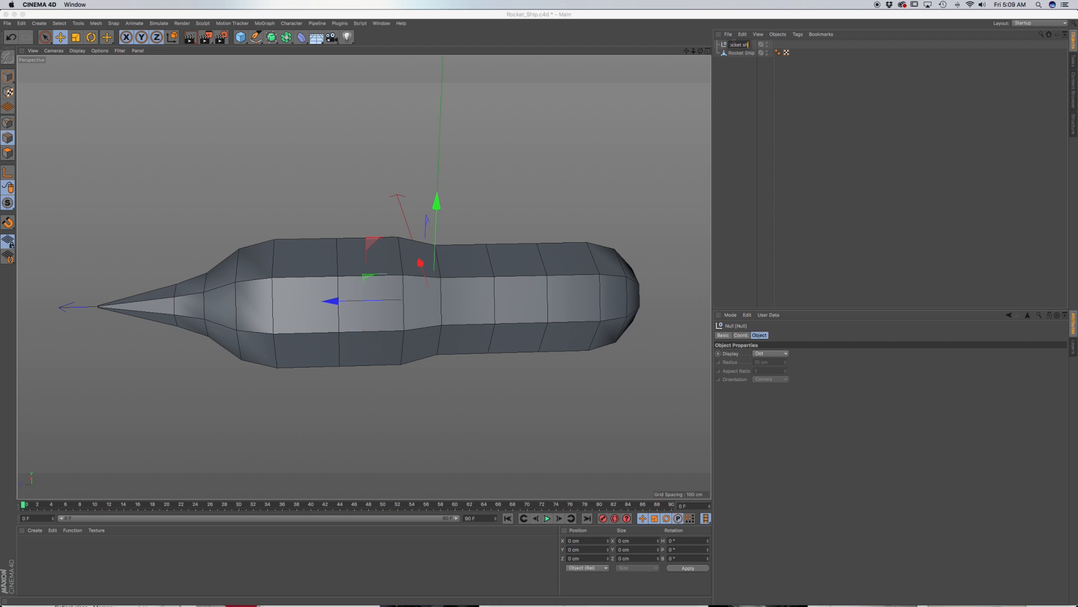
pyautogui.write('Rocket ship')
pyautogui.press('Return')
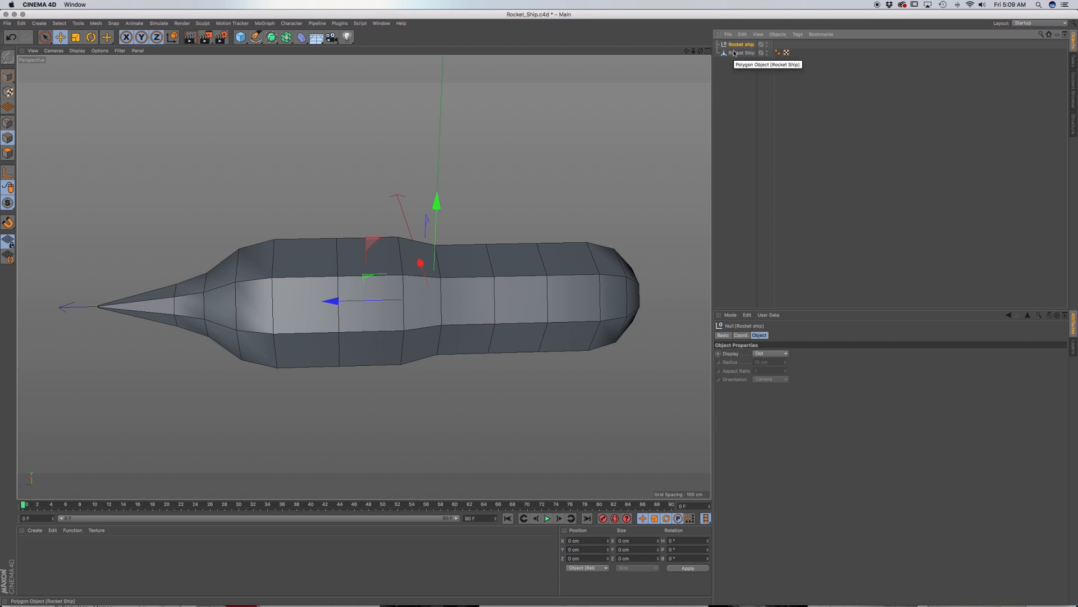
pyautogui.moveTo(741, 53); pyautogui.dragTo(741, 47)
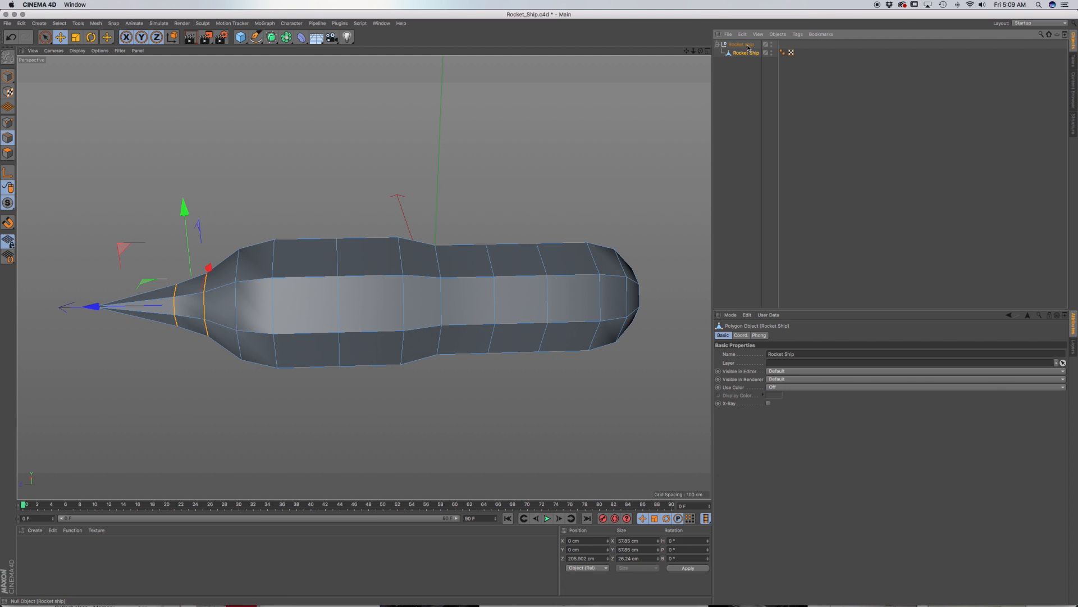
# Step: Add a Subdivision Surface, place the Rocket ship null inside it, and rename it Rocket Ship Sub-D
pyautogui.click(273, 38)
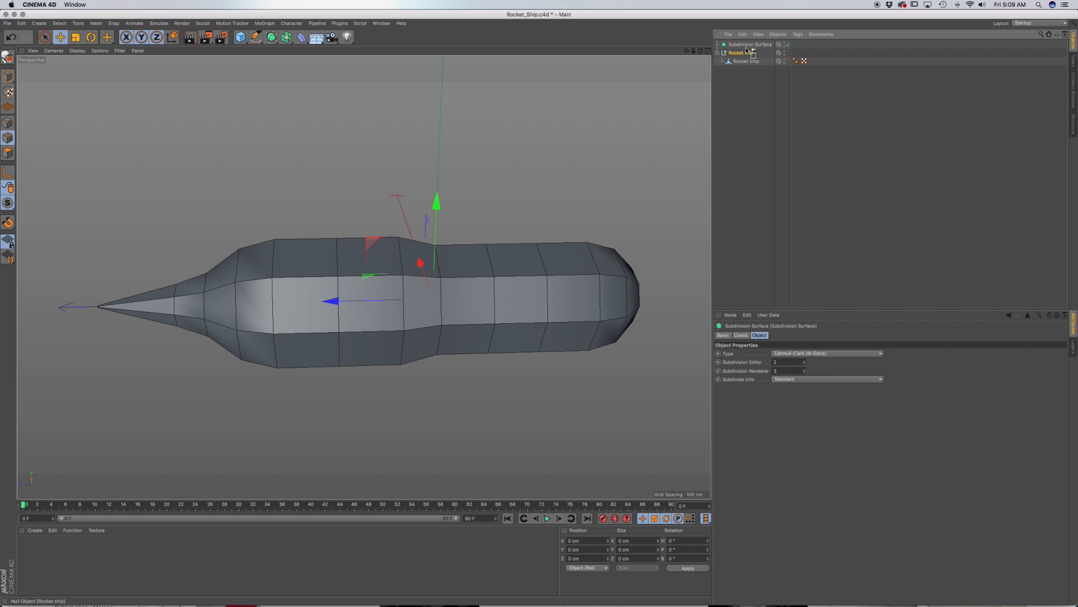
pyautogui.moveTo(745, 45); pyautogui.dragTo(744, 45)
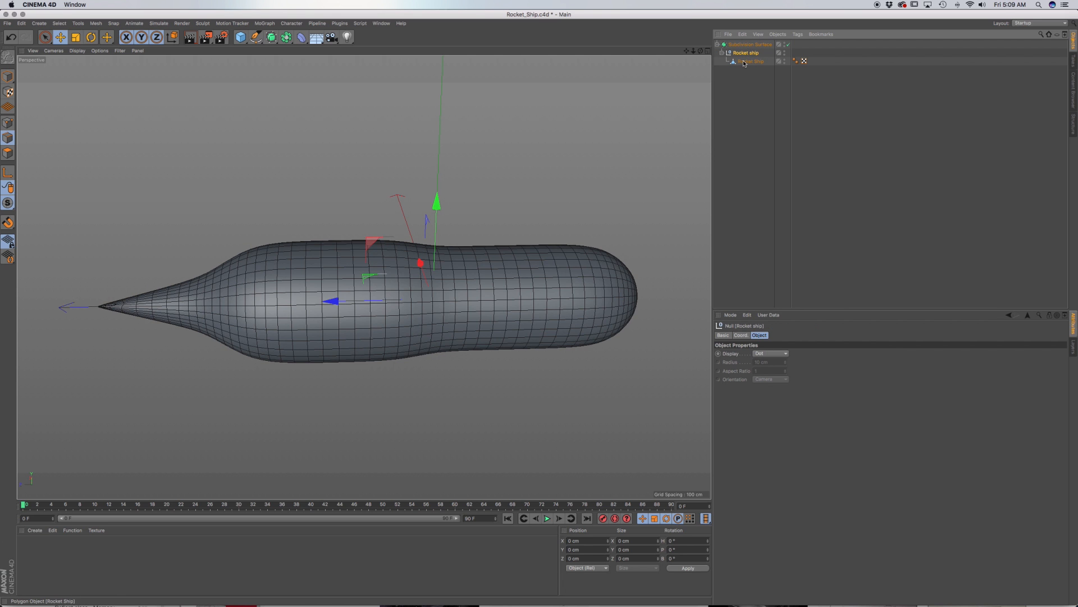
pyautogui.doubleClick(743, 44)
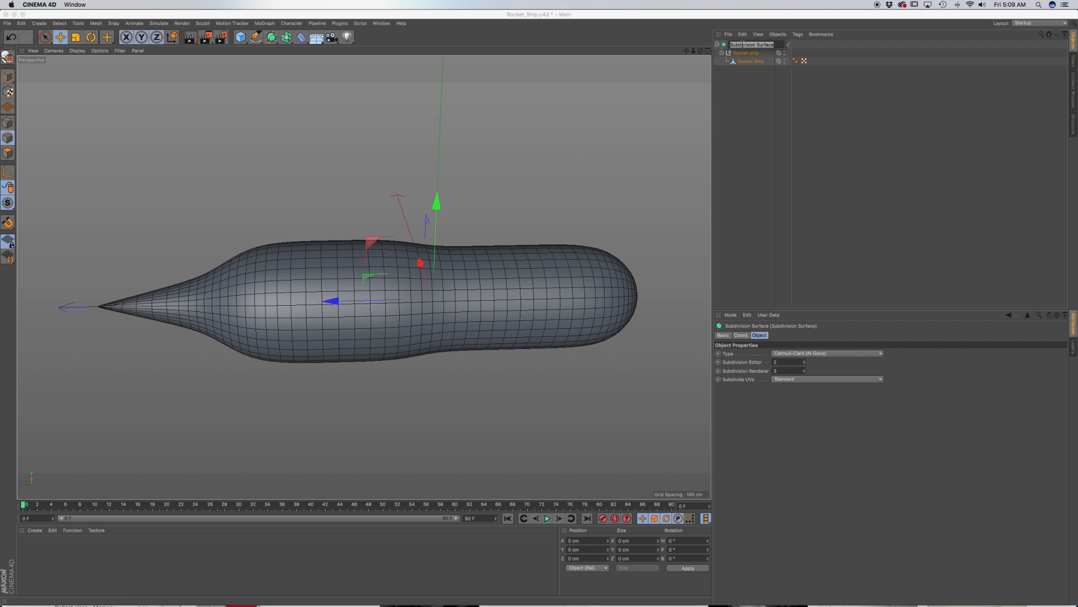
pyautogui.write('Rocket Ship Sub-D')
pyautogui.press('Return')
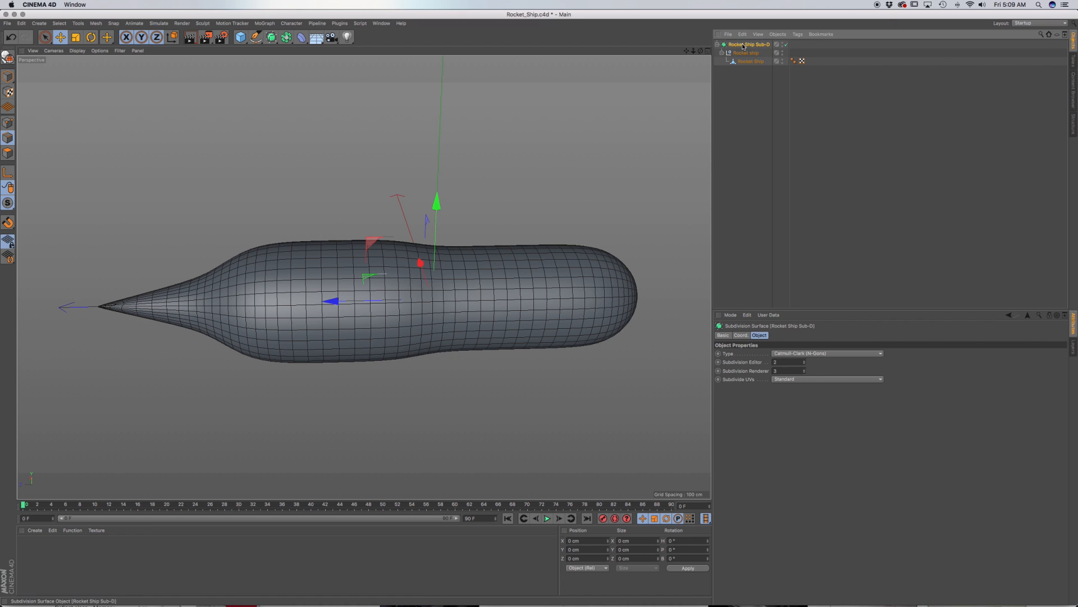
# Step: Stretch the Rocket Ship mesh's nose by moving its end polygons forward to Z about 298 cm
pyautogui.click(757, 62)
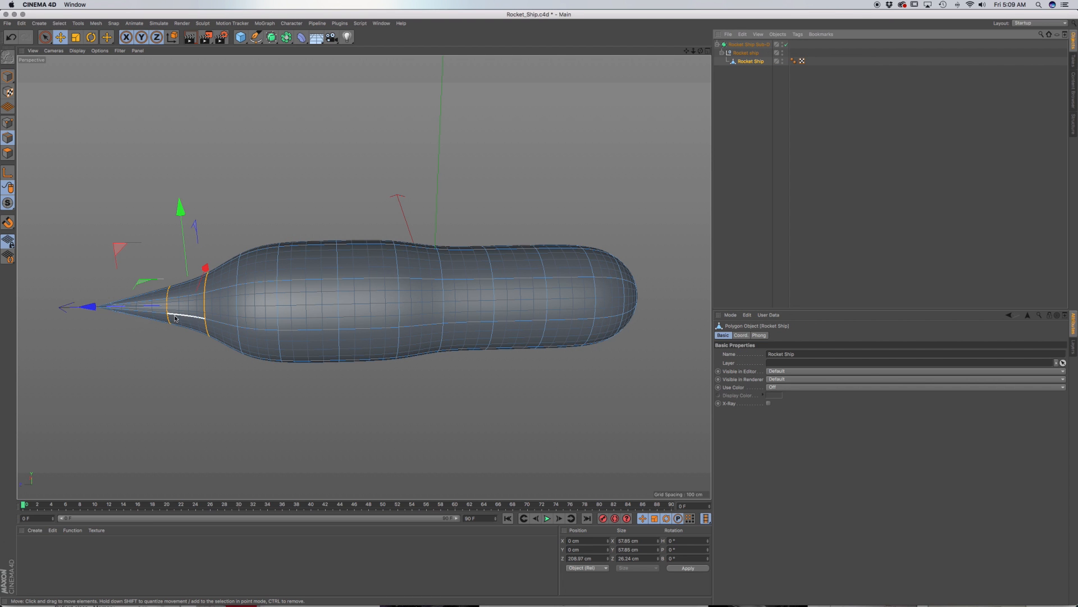
pyautogui.keyDown('alt'); pyautogui.moveTo(306, 314); pyautogui.dragTo(423, 325, button='middle'); pyautogui.keyUp('alt')
pyautogui.keyDown('alt'); pyautogui.moveTo(402, 329); pyautogui.dragTo(400, 329); pyautogui.keyUp('alt')
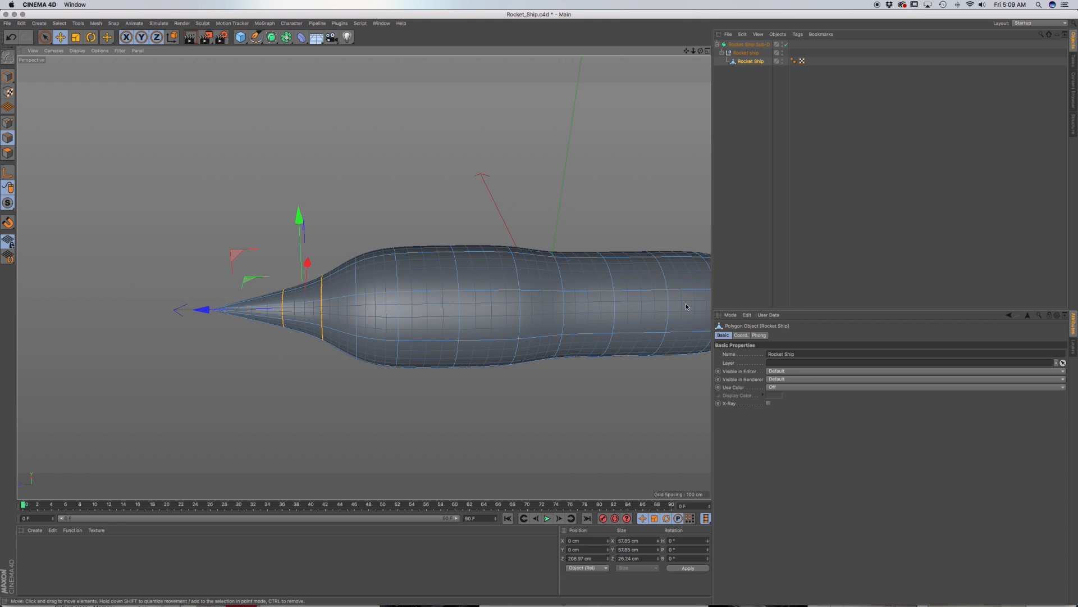
pyautogui.keyDown('alt'); pyautogui.moveTo(511, 328); pyautogui.dragTo(481, 346); pyautogui.keyUp('alt')
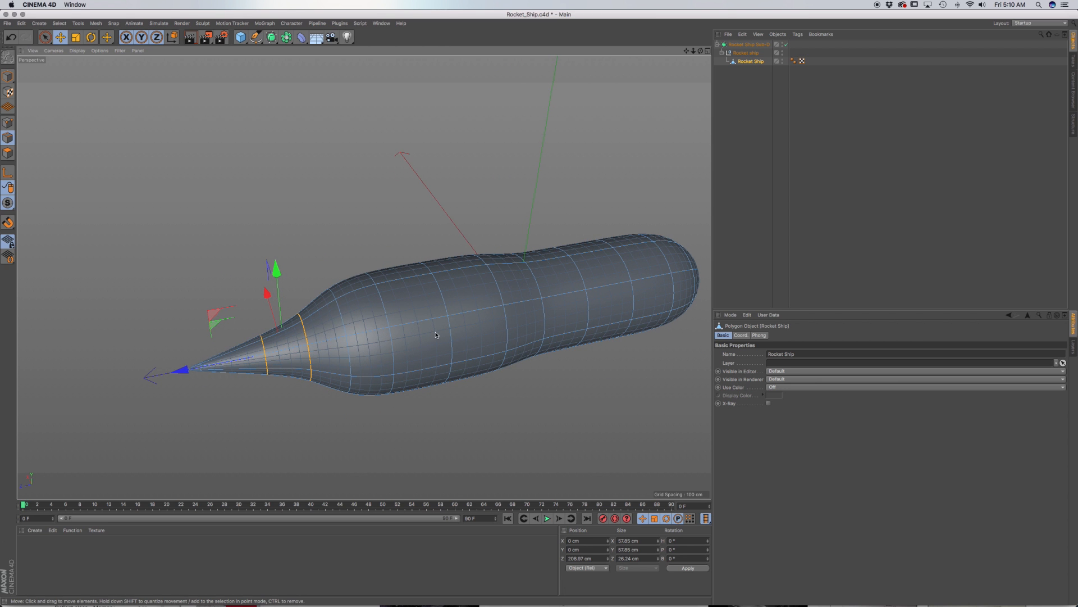
pyautogui.keyDown('alt'); pyautogui.moveTo(436, 335); pyautogui.dragTo(433, 330); pyautogui.keyUp('alt')
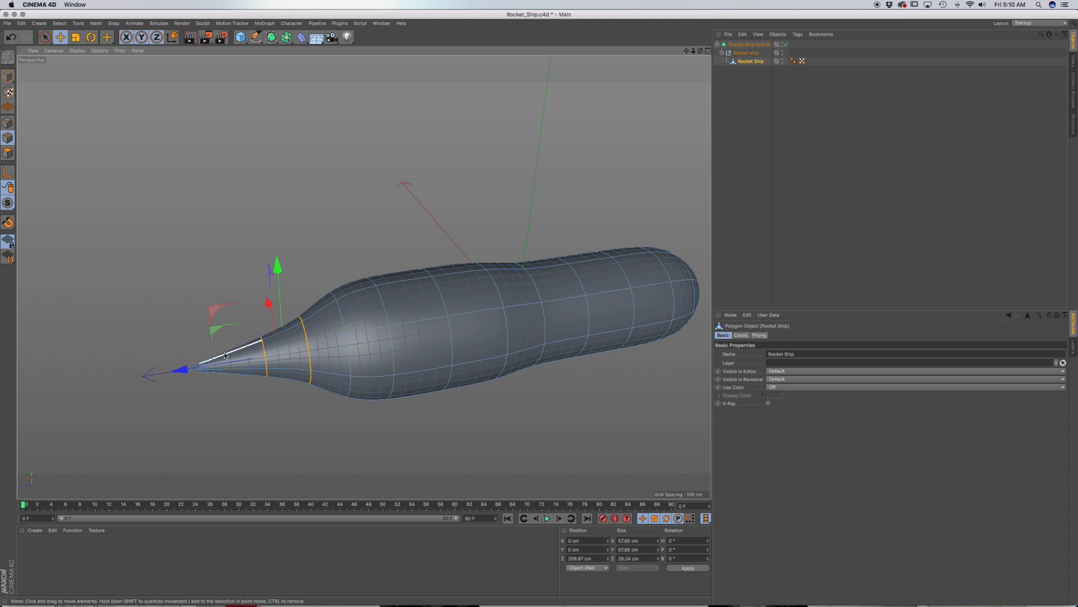
pyautogui.click(45, 37)
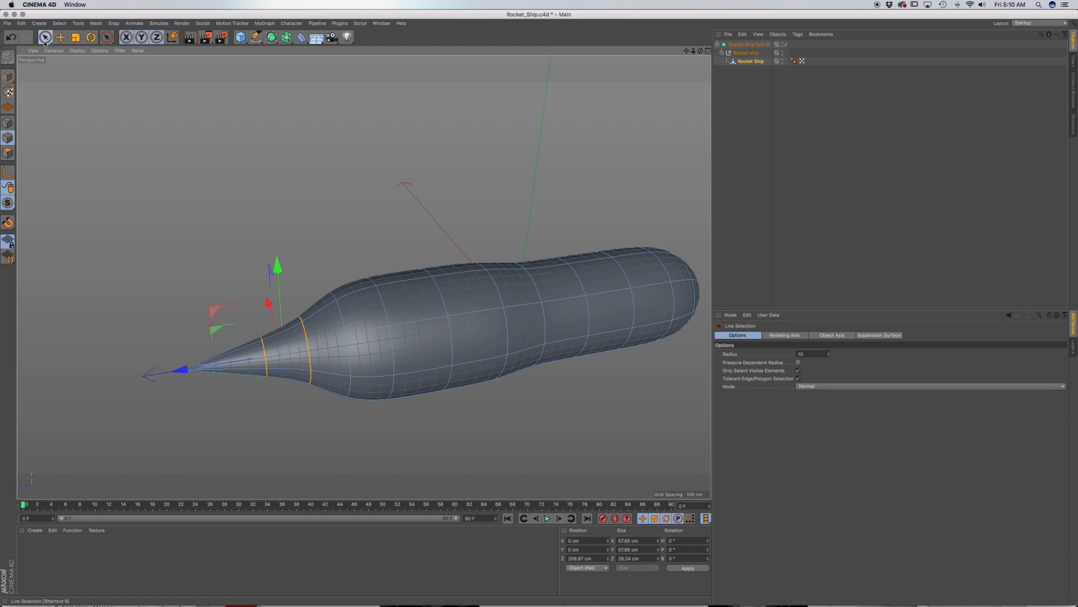
pyautogui.click(8, 153)
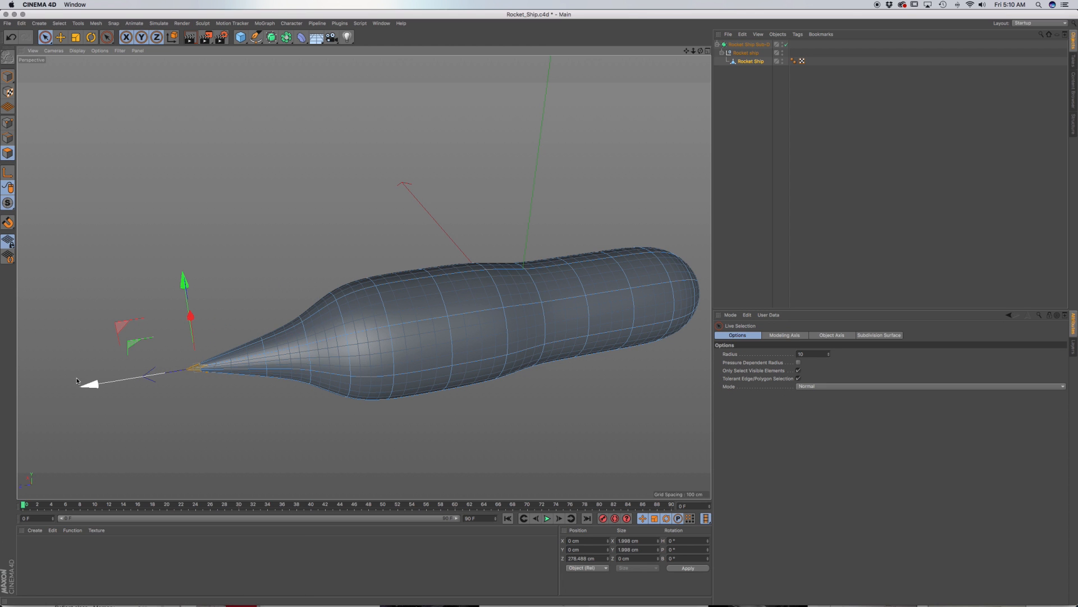
pyautogui.moveTo(96, 385); pyautogui.dragTo(68, 388)
# Step: Move the mesh's two selected edge loops at the base of the nose toward the tip to Z about 217.1 cm
pyautogui.click(751, 55)
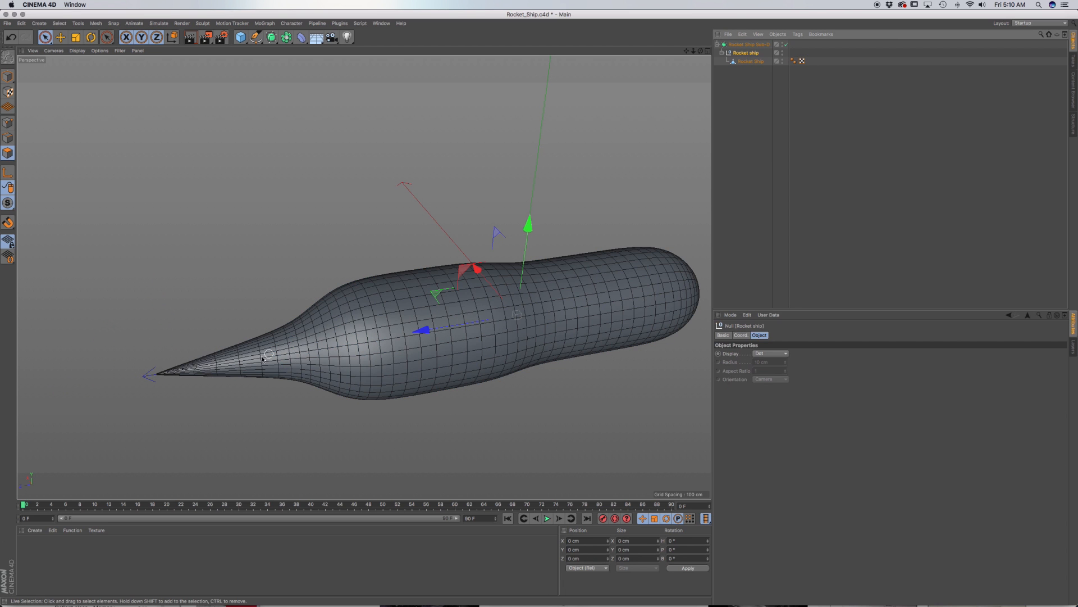
pyautogui.click(752, 61)
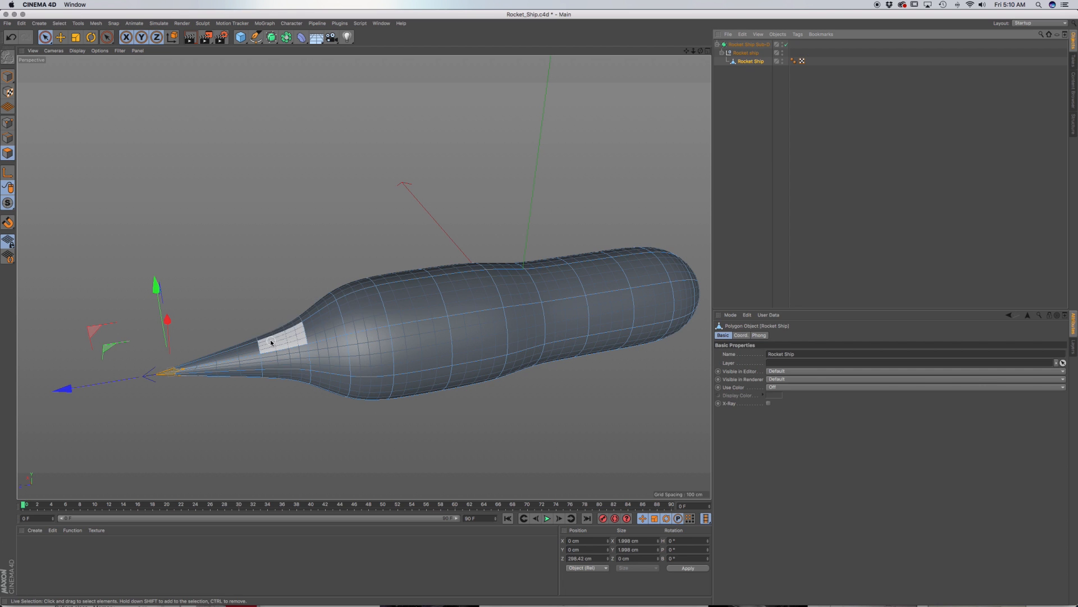
pyautogui.click(7, 138)
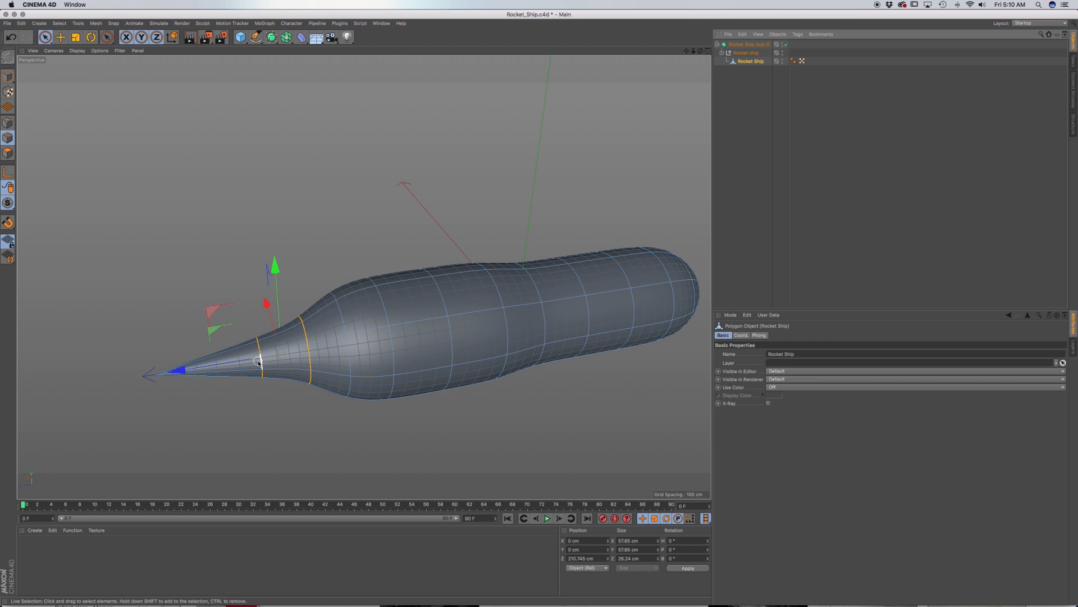
pyautogui.moveTo(181, 372); pyautogui.dragTo(173, 373)
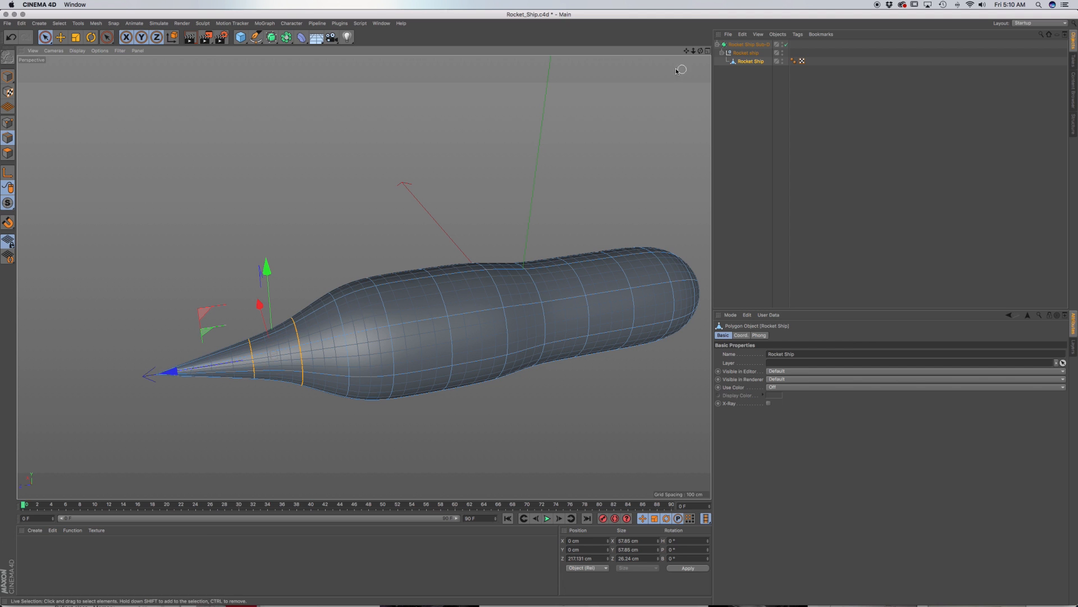
# Step: Select the nose tip polygons again and move them further forward to Z about 328.8 cm
pyautogui.click(8, 153)
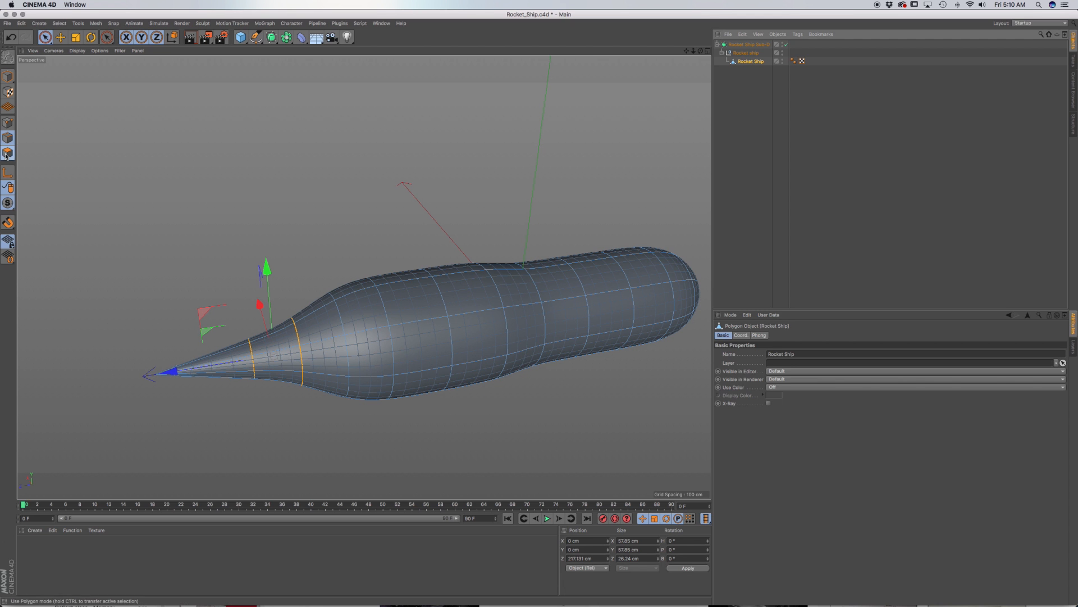
pyautogui.click(167, 372)
pyautogui.moveTo(67, 390); pyautogui.dragTo(26, 396)
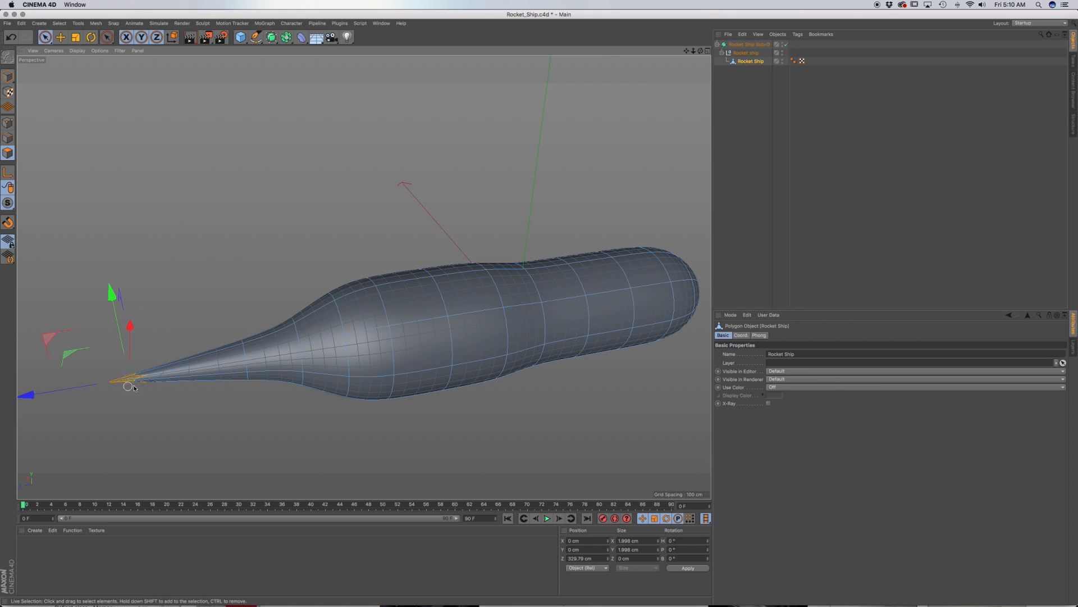
# Step: Turn off the Rocket Ship Sub-D smoothing to work on the low-poly mesh
pyautogui.keyDown('alt'); pyautogui.moveTo(373, 350); pyautogui.dragTo(369, 325, button='middle'); pyautogui.keyUp('alt')
pyautogui.keyDown('alt'); pyautogui.moveTo(377, 319); pyautogui.dragTo(439, 315); pyautogui.keyUp('alt')
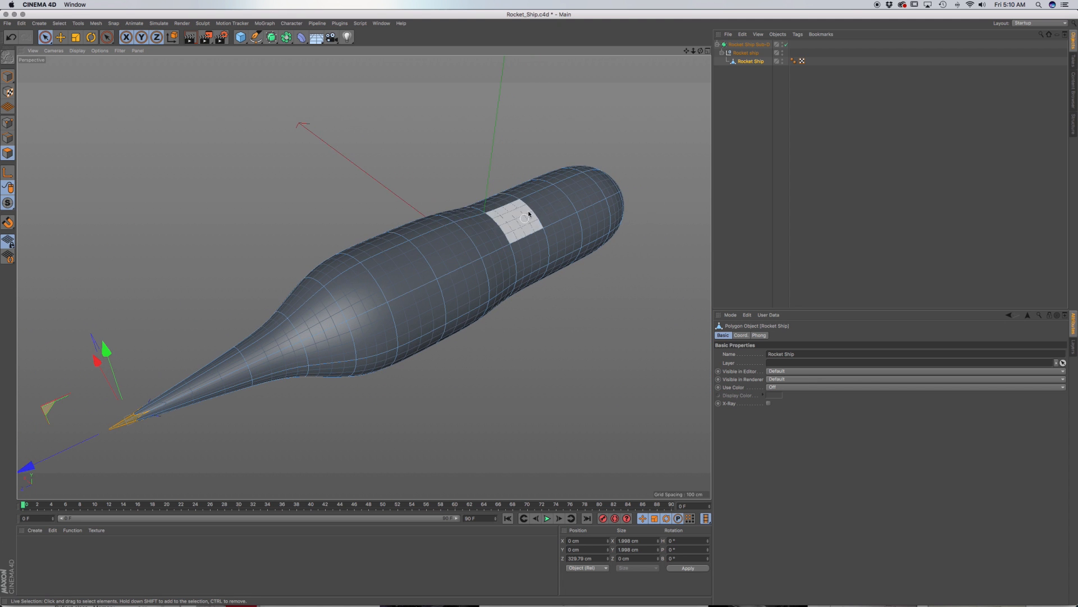
pyautogui.click(786, 45)
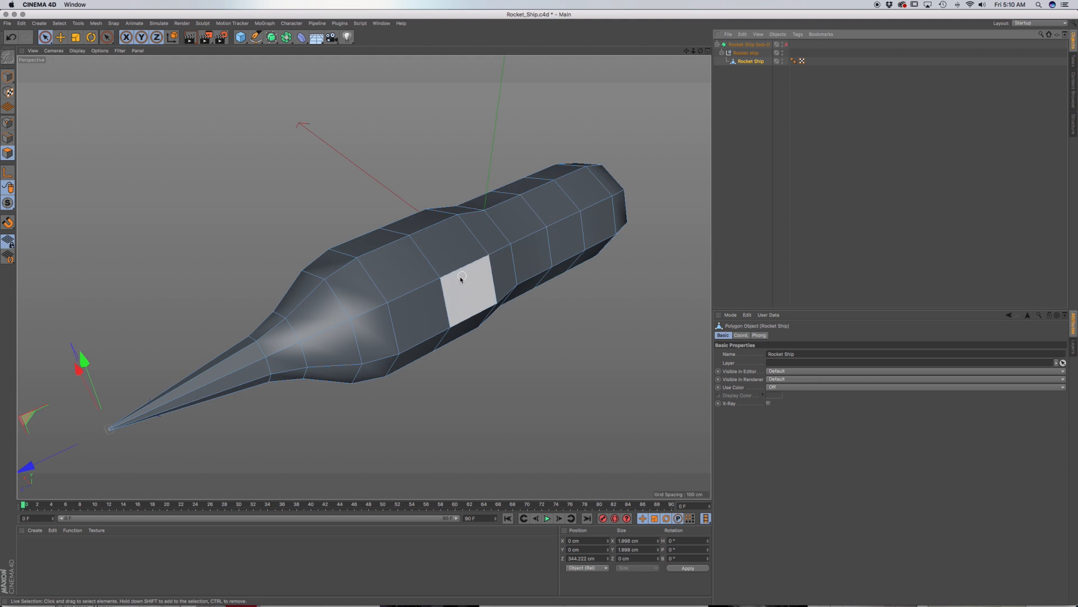
# Step: Select the four polygons on top of the wide front body section and extrude them about 45.6 cm
pyautogui.keyDown('alt'); pyautogui.moveTo(460, 279); pyautogui.dragTo(399, 272); pyautogui.keyUp('alt')
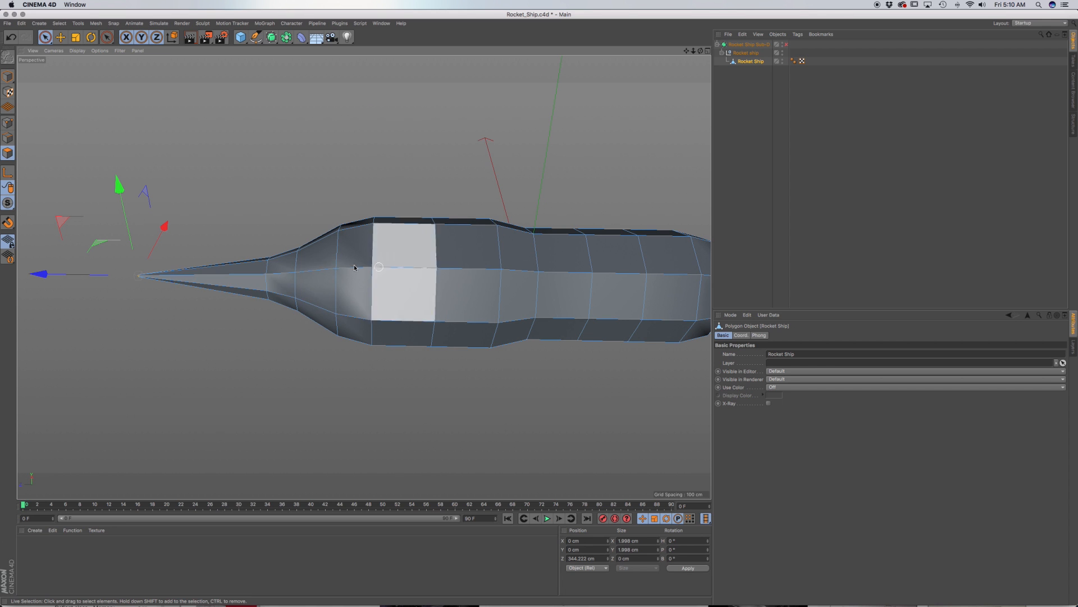
pyautogui.click(43, 37)
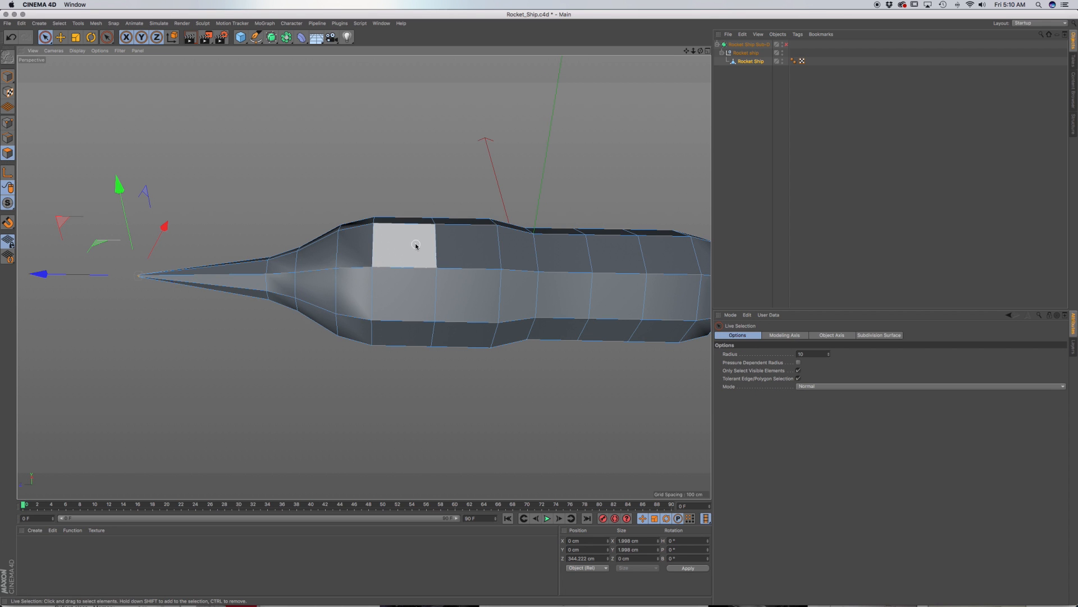
pyautogui.moveTo(427, 249)
pyautogui.keyDown('alt'); pyautogui.mouseDown()
pyautogui.moveTo(455, 239)
pyautogui.moveTo(425, 224)
pyautogui.moveTo(426, 238)
pyautogui.mouseUp(); pyautogui.keyUp('alt')
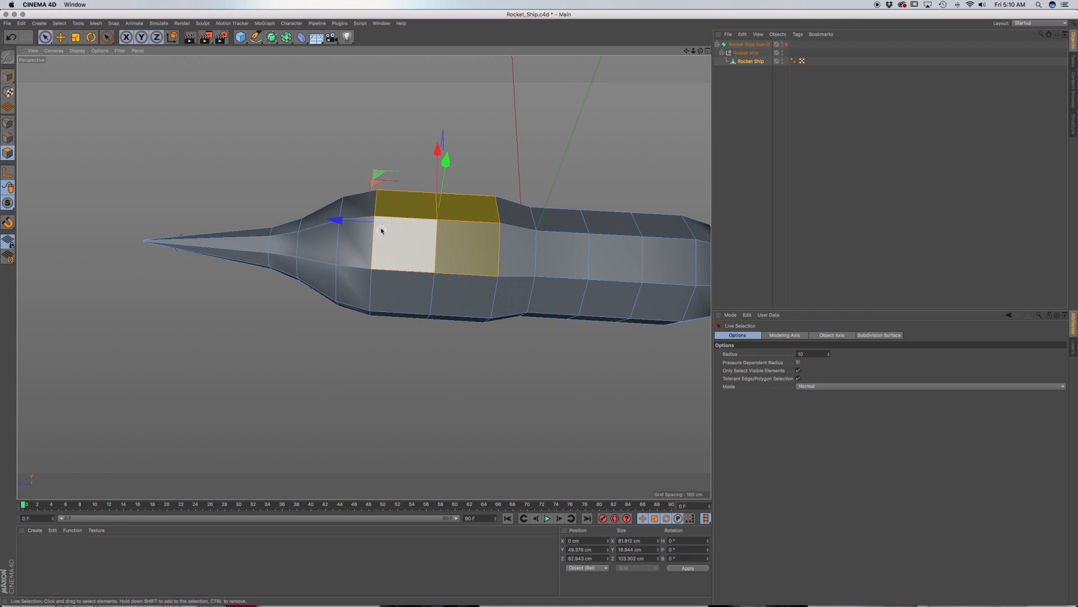
pyautogui.keyDown('alt'); pyautogui.moveTo(507, 245); pyautogui.dragTo(425, 284); pyautogui.keyUp('alt')
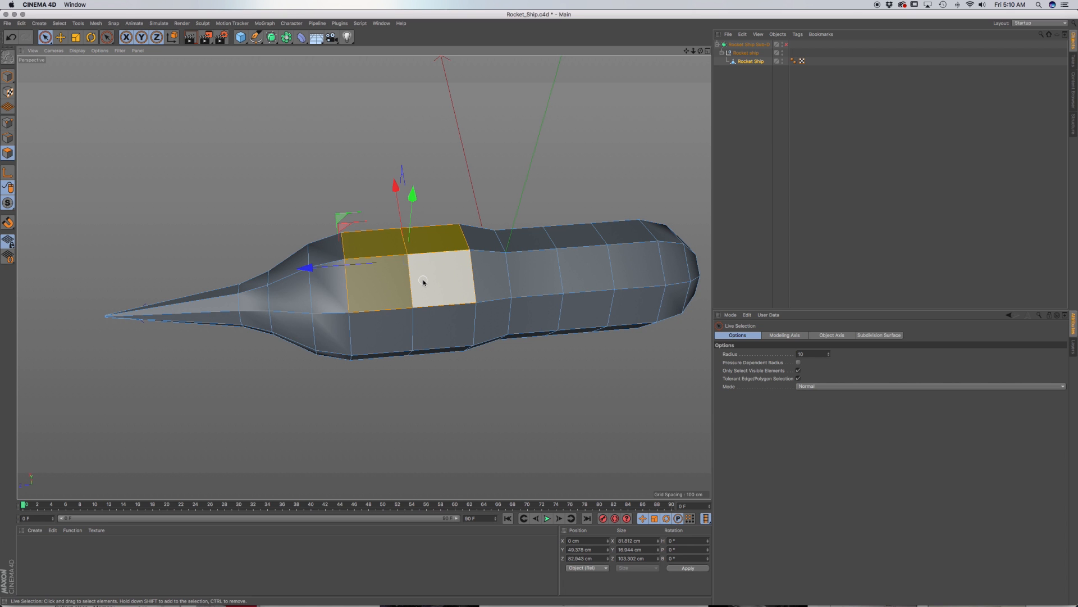
pyautogui.press('d')
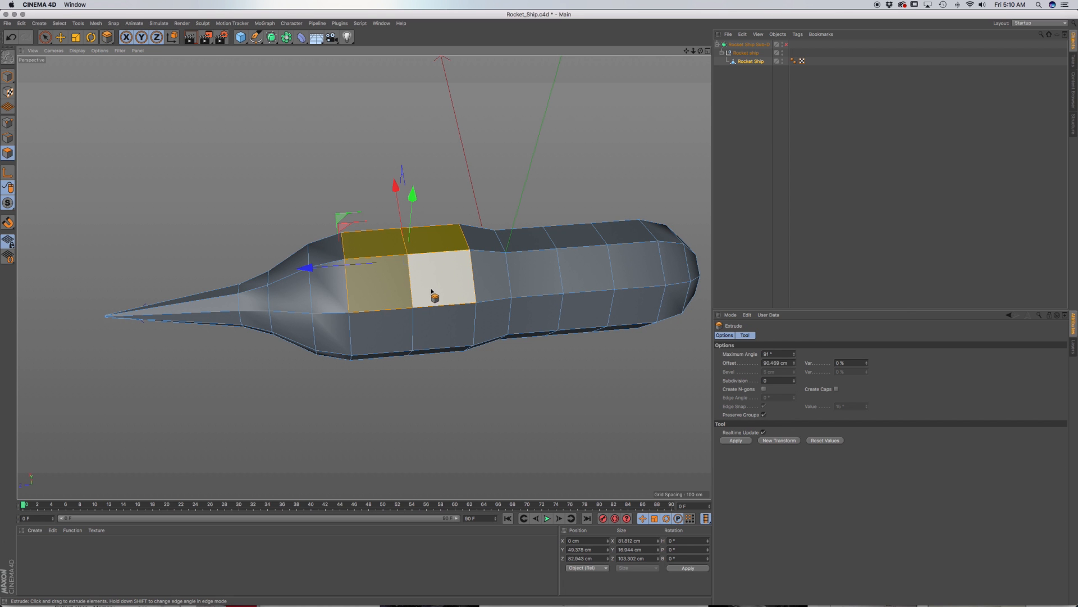
pyautogui.moveTo(436, 291); pyautogui.dragTo(469, 221)
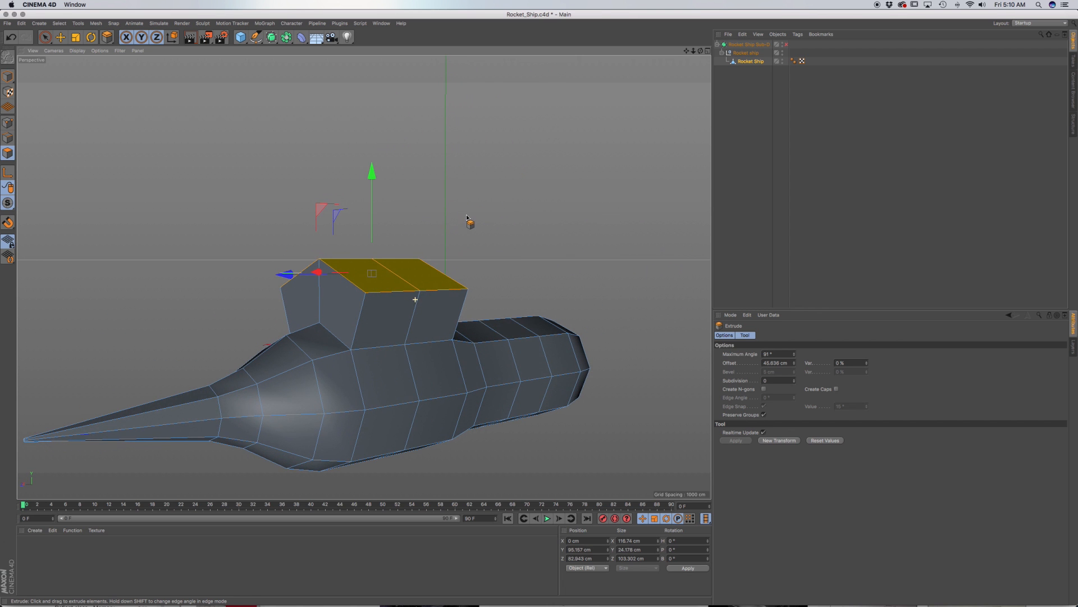
# Step: Select the four outer corner points, front and back on both sides, of the extruded block's sloping top
pyautogui.click(8, 122)
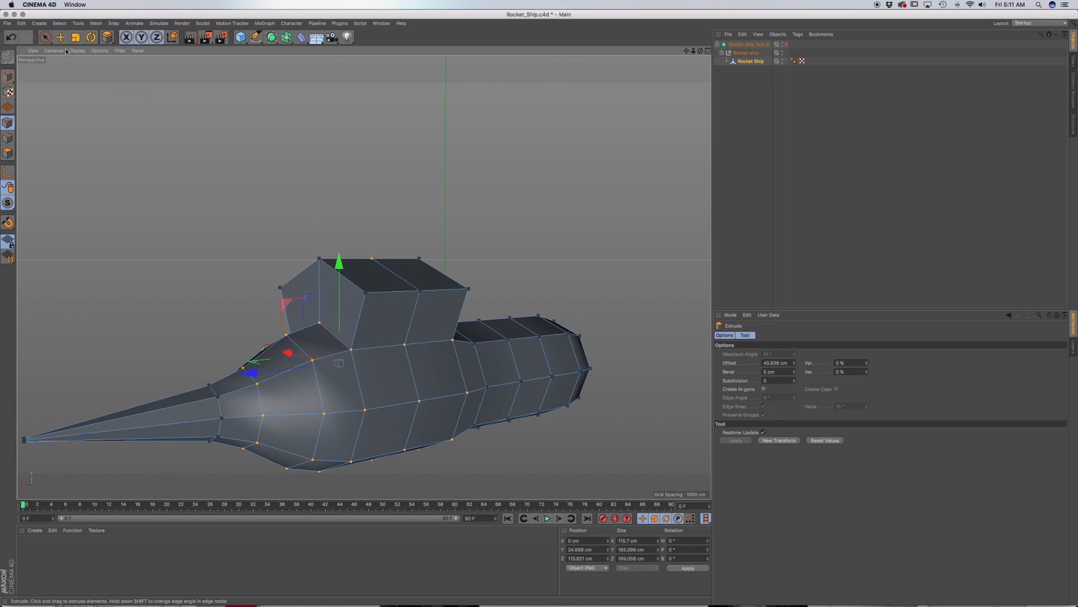
pyautogui.click(45, 37)
pyautogui.click(210, 236)
pyautogui.keyDown('alt'); pyautogui.moveTo(210, 235); pyautogui.dragTo(295, 295); pyautogui.keyUp('alt')
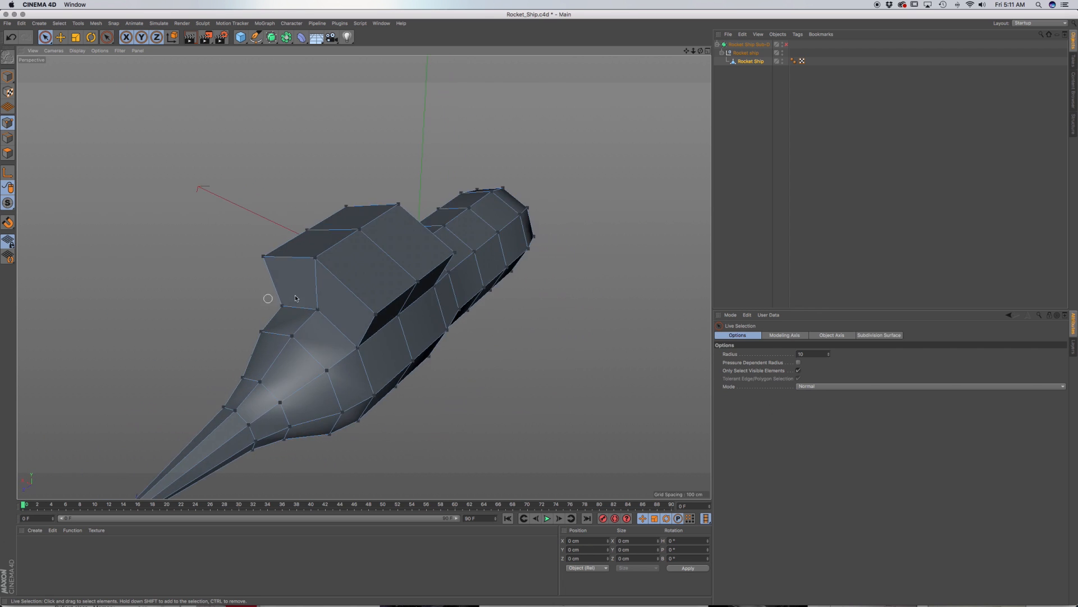
pyautogui.click(375, 314)
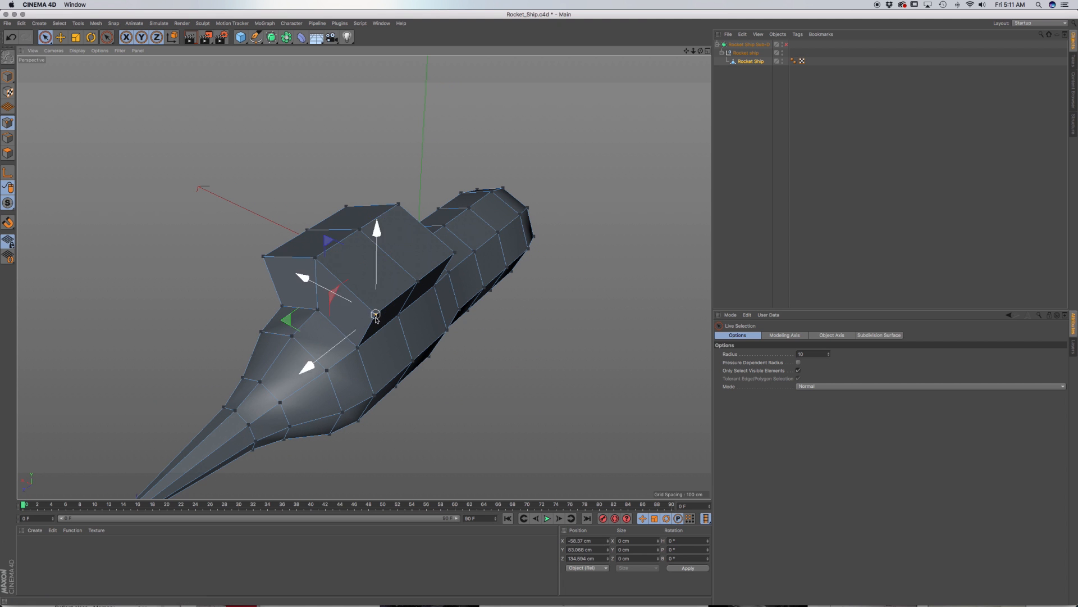
pyautogui.keyDown('shift'); pyautogui.click(263, 258); pyautogui.keyUp('shift')
pyautogui.keyDown('alt'); pyautogui.moveTo(341, 287); pyautogui.dragTo(284, 311, button='middle'); pyautogui.keyUp('alt')
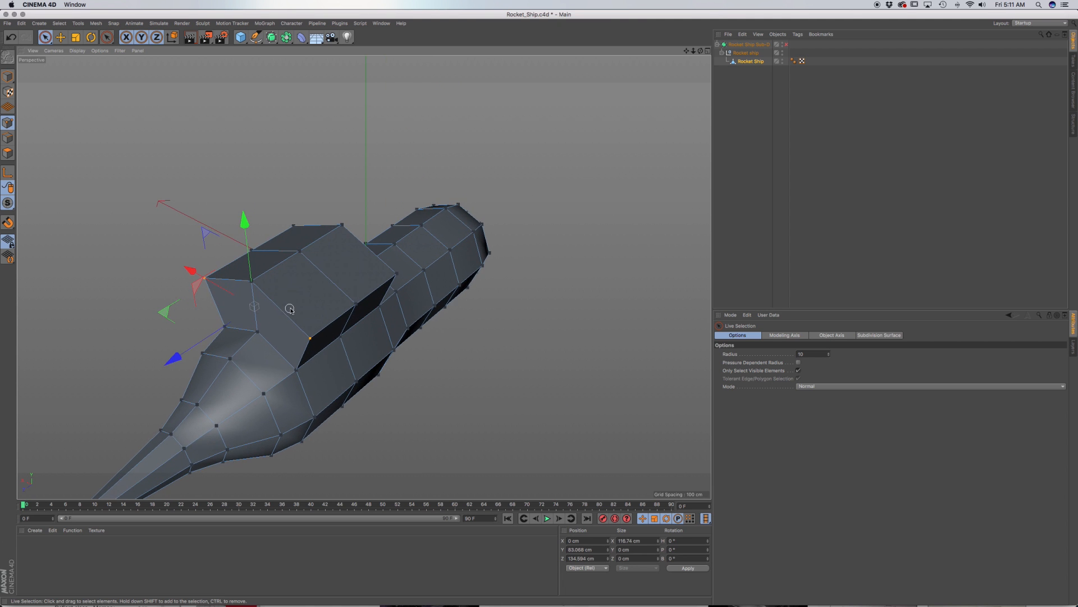
pyautogui.keyDown('alt'); pyautogui.moveTo(290, 310); pyautogui.dragTo(315, 279); pyautogui.keyUp('alt')
pyautogui.keyDown('shift'); pyautogui.click(384, 313); pyautogui.keyUp('shift')
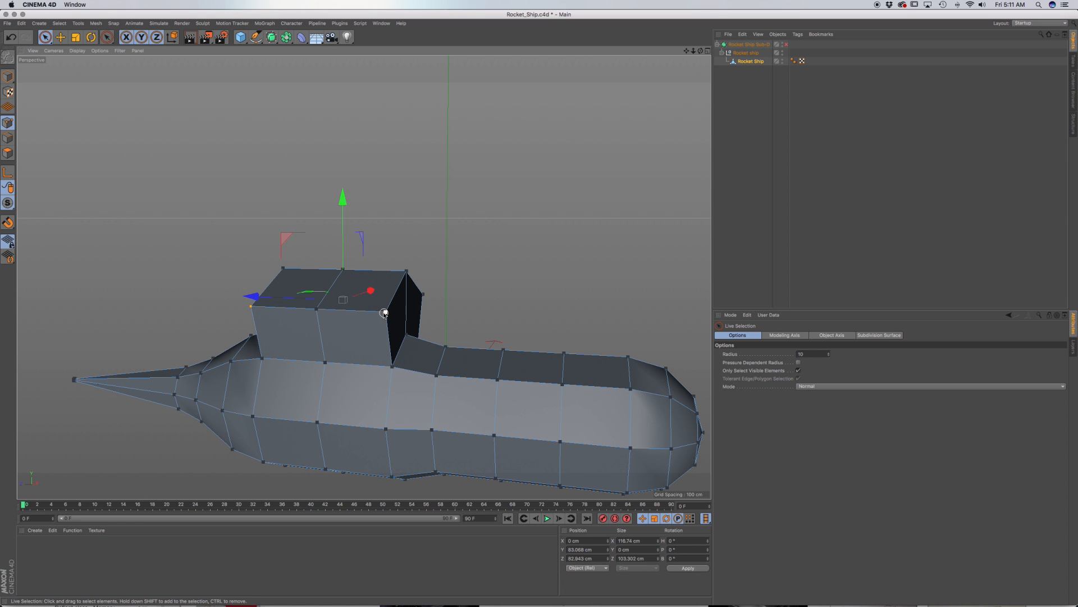
pyautogui.keyDown('alt'); pyautogui.moveTo(384, 314); pyautogui.dragTo(266, 347); pyautogui.keyUp('alt')
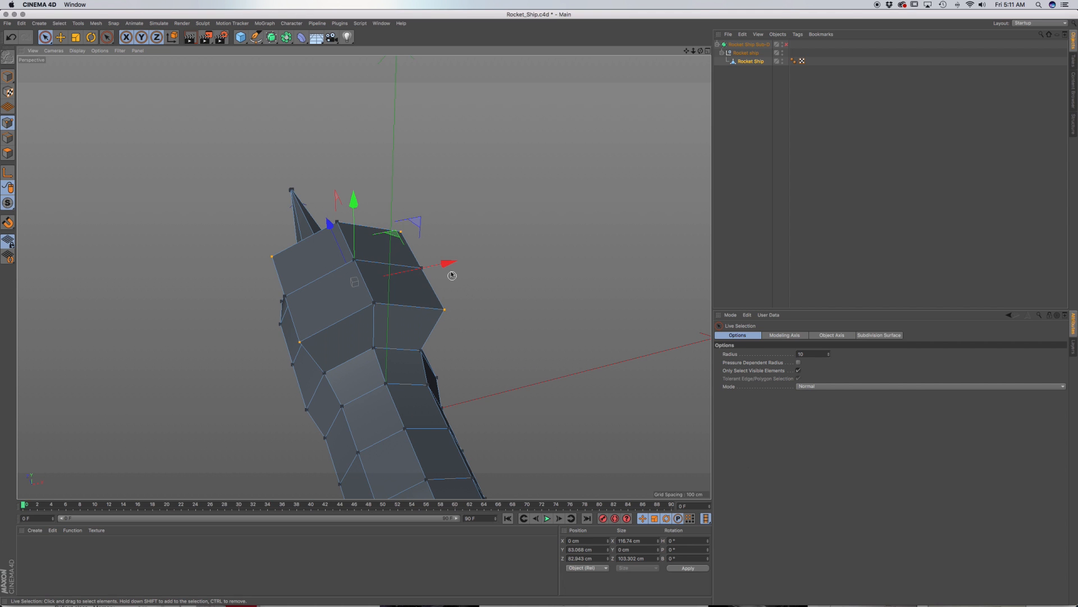
# Step: Scale the four corner points inward along X to about 71.8 cm apart and lower them to Y about 74 cm
pyautogui.press('t')
pyautogui.moveTo(453, 264); pyautogui.dragTo(411, 270)
pyautogui.moveTo(353, 198); pyautogui.dragTo(362, 262)
pyautogui.keyDown('alt'); pyautogui.moveTo(364, 328); pyautogui.dragTo(481, 288); pyautogui.keyUp('alt')
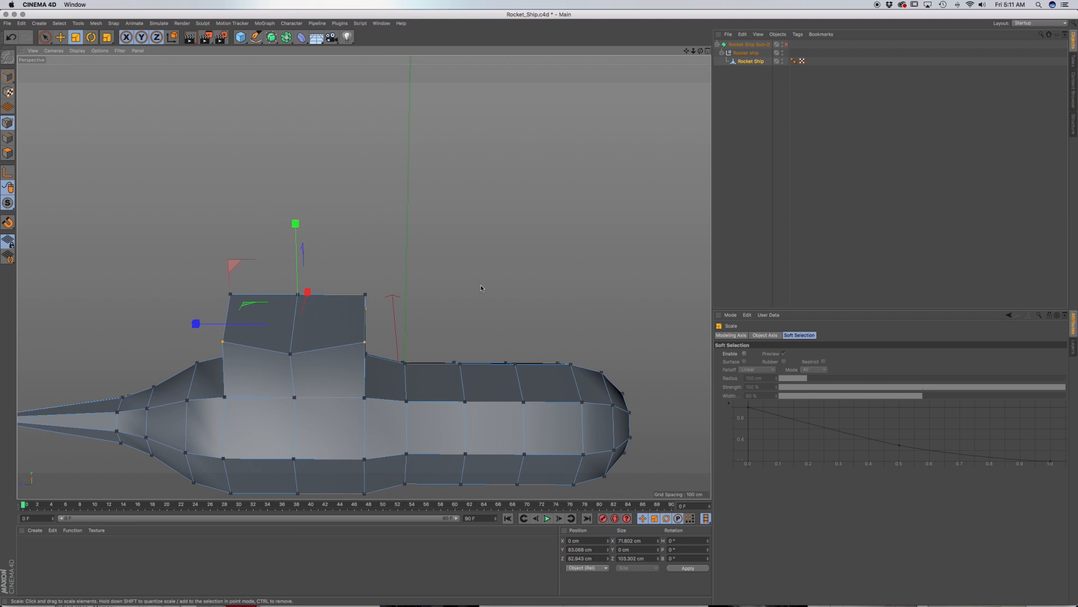
pyautogui.press('e')
pyautogui.moveTo(297, 224); pyautogui.dragTo(299, 240)
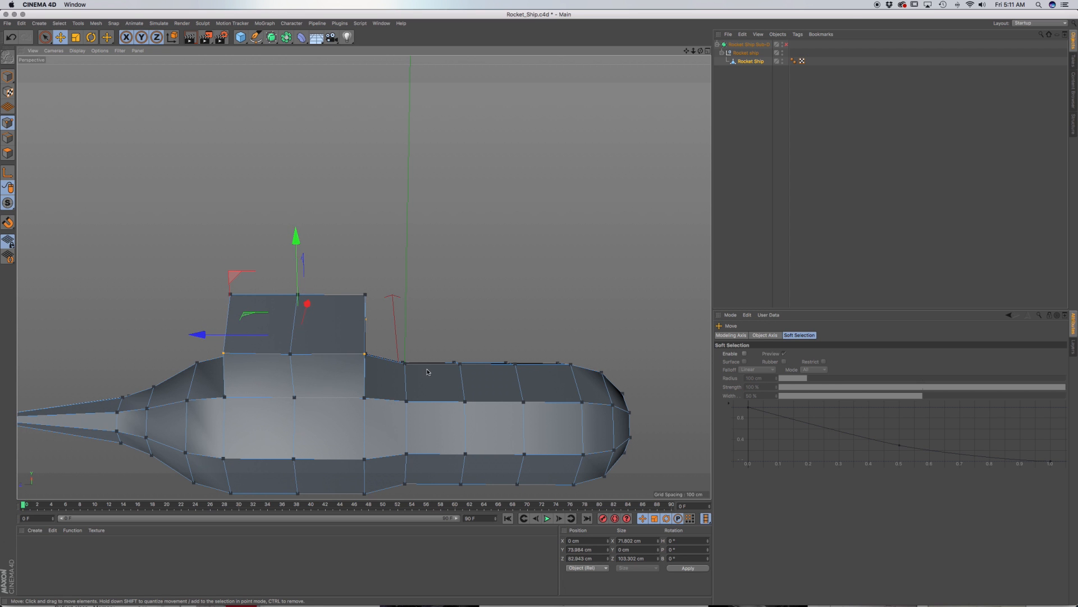
# Step: Select the two middle side points of the block and scale them inward along X to about 74.7 cm apart
pyautogui.keyDown('alt'); pyautogui.moveTo(426, 371); pyautogui.dragTo(307, 361); pyautogui.keyUp('alt')
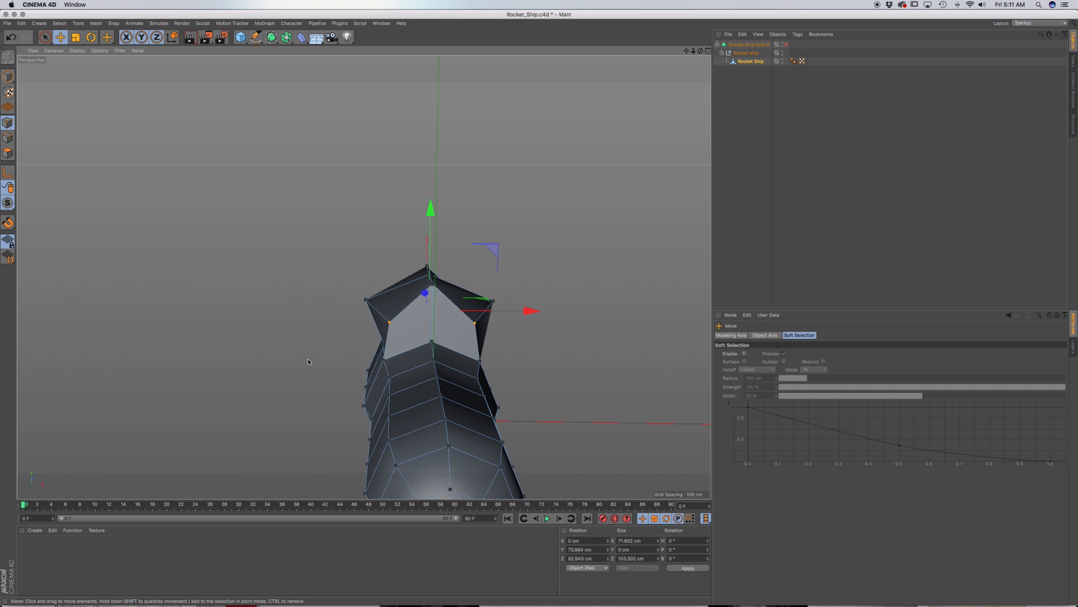
pyautogui.click(366, 300)
pyautogui.keyDown('shift'); pyautogui.click(492, 302); pyautogui.keyUp('shift')
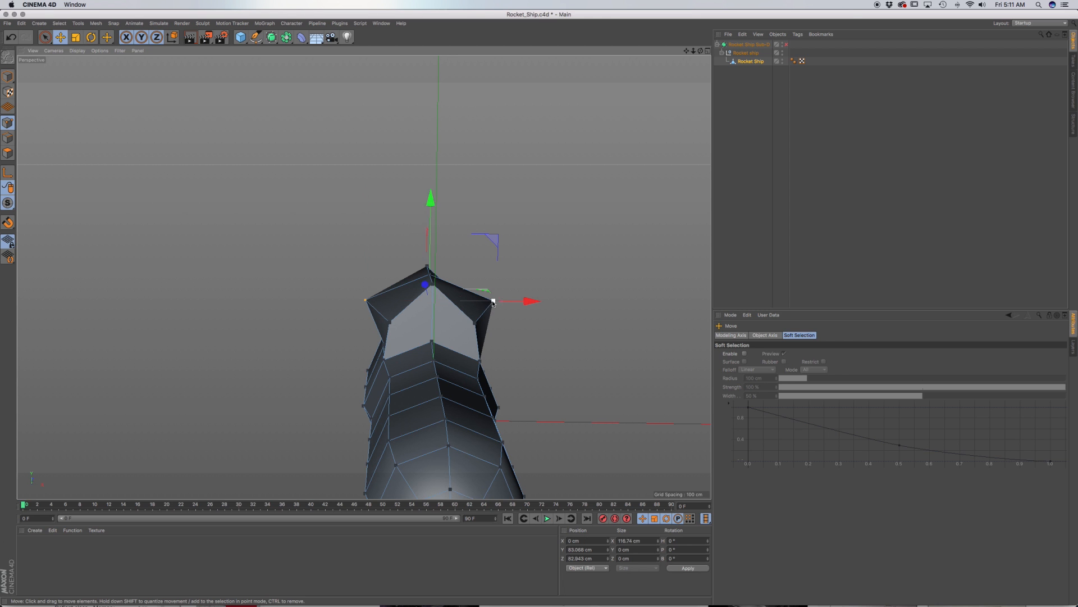
pyautogui.press('t')
pyautogui.moveTo(523, 302); pyautogui.dragTo(495, 301)
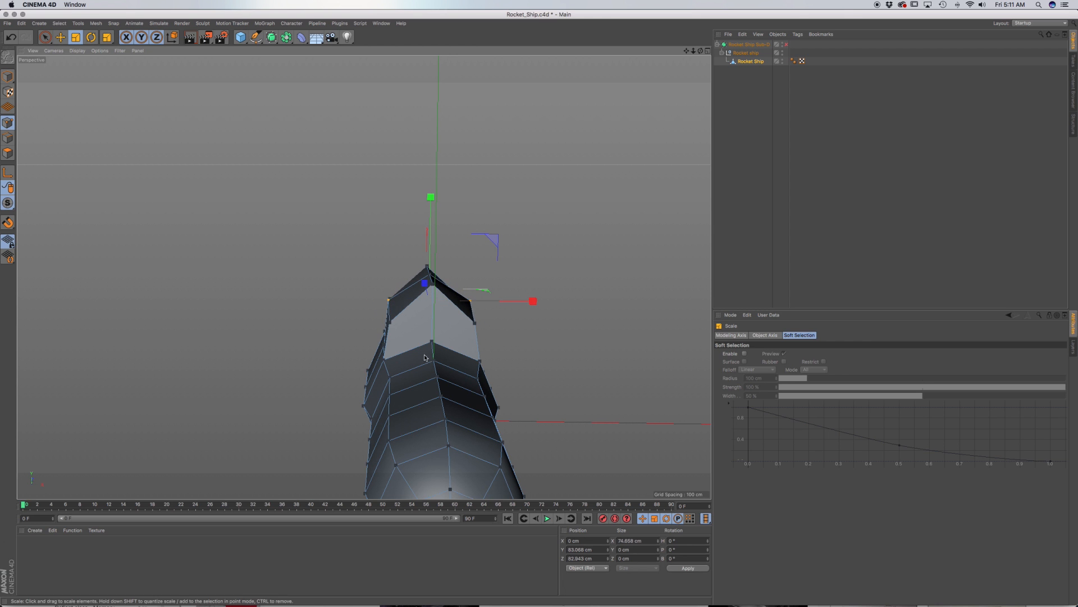
# Step: Lower the block's front top centre point to Y about 76.3 cm and its rear top centre point to Y about 71.2 cm
pyautogui.keyDown('alt'); pyautogui.moveTo(417, 331); pyautogui.dragTo(459, 348, button='middle'); pyautogui.keyUp('alt')
pyautogui.keyDown('alt'); pyautogui.moveTo(450, 355); pyautogui.dragTo(575, 329); pyautogui.keyUp('alt')
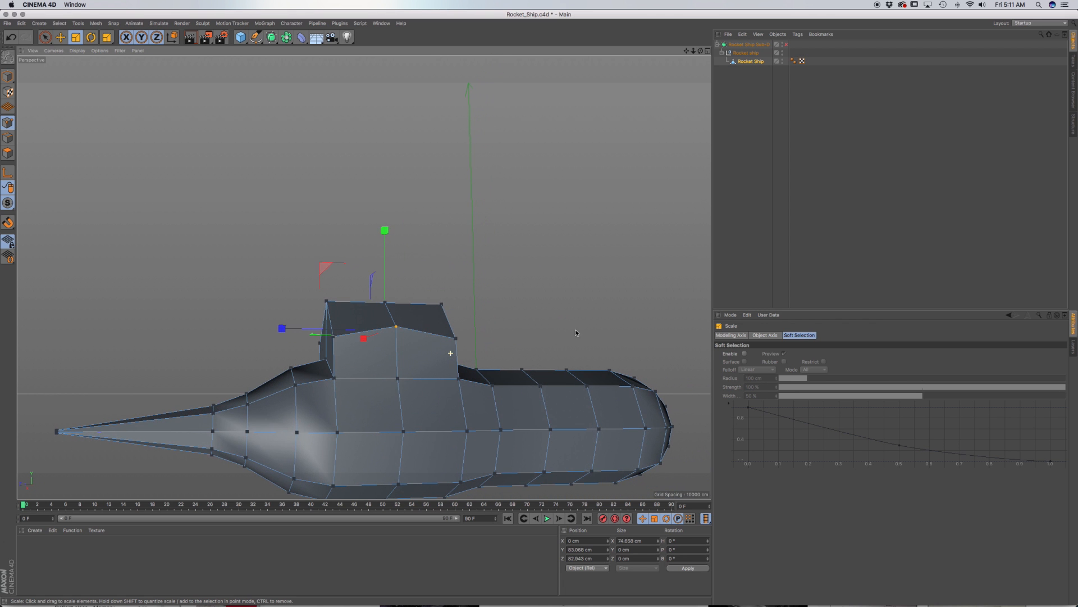
pyautogui.click(327, 301)
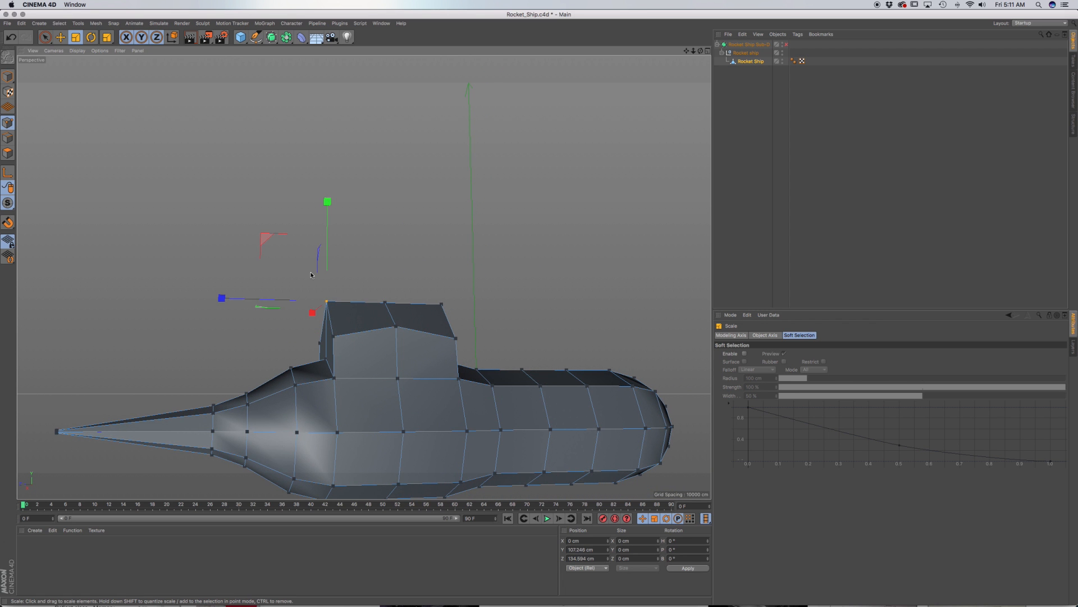
pyautogui.press('e')
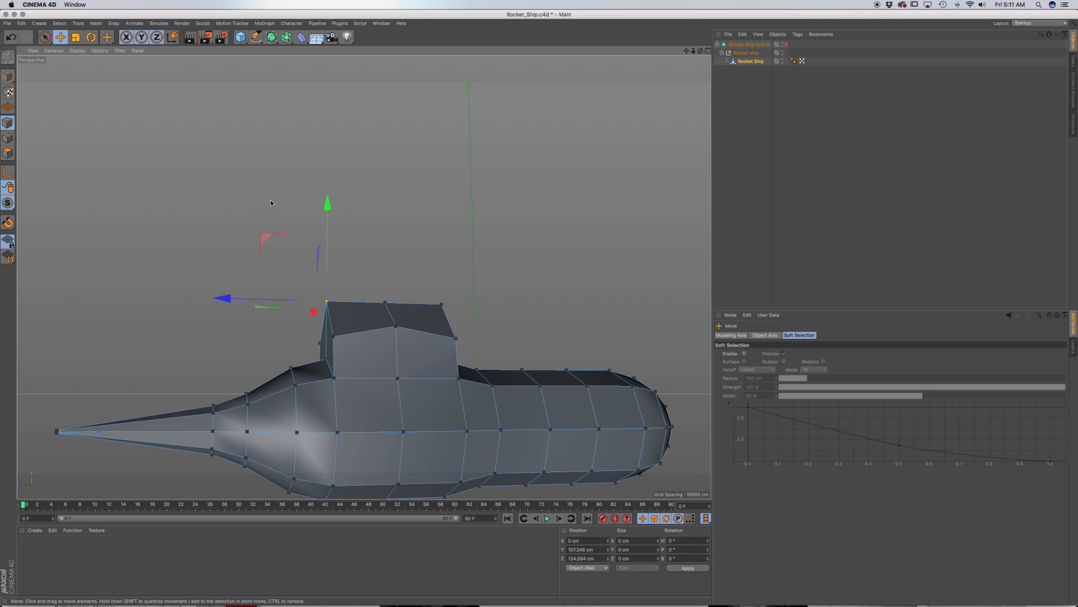
pyautogui.moveTo(331, 207); pyautogui.dragTo(327, 243)
pyautogui.press('super+z')
pyautogui.keyDown('alt'); pyautogui.moveTo(363, 276); pyautogui.dragTo(453, 312); pyautogui.keyUp('alt')
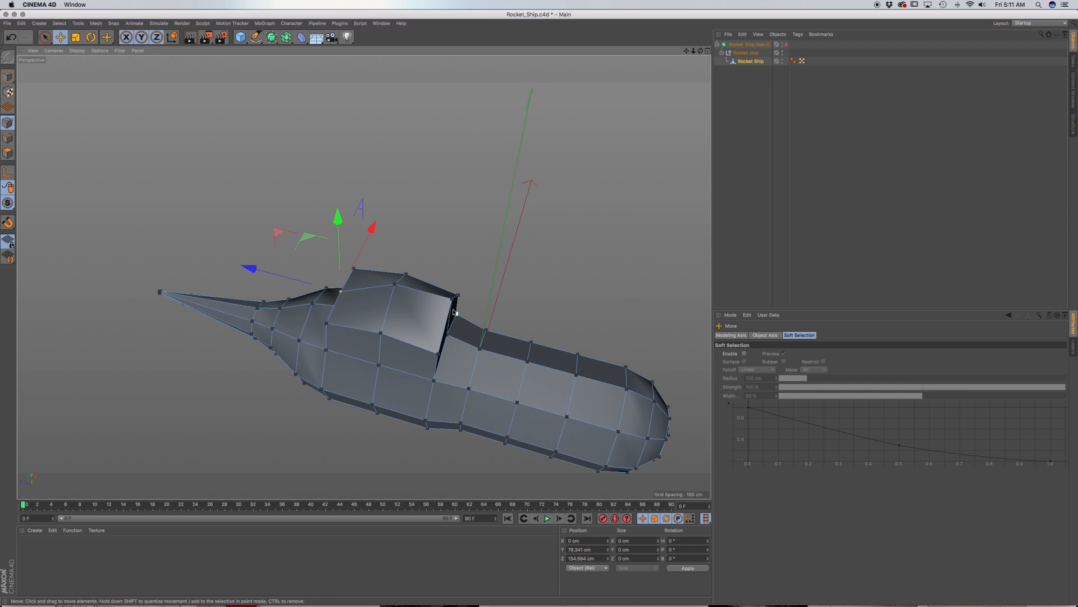
pyautogui.click(452, 299)
pyautogui.moveTo(461, 230); pyautogui.dragTo(456, 258)
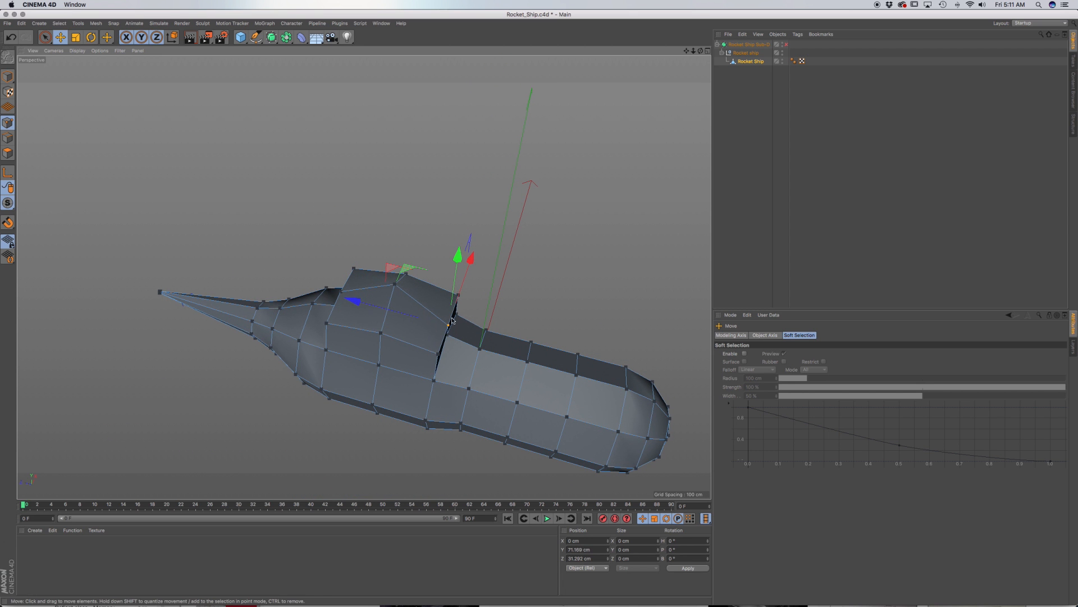
# Step: Select the block's four outer corner points and scale them to about 66.2 cm apart along Z and 55.2 cm along X
pyautogui.click(437, 356)
pyautogui.keyDown('shift'); pyautogui.click(325, 324); pyautogui.keyUp('shift')
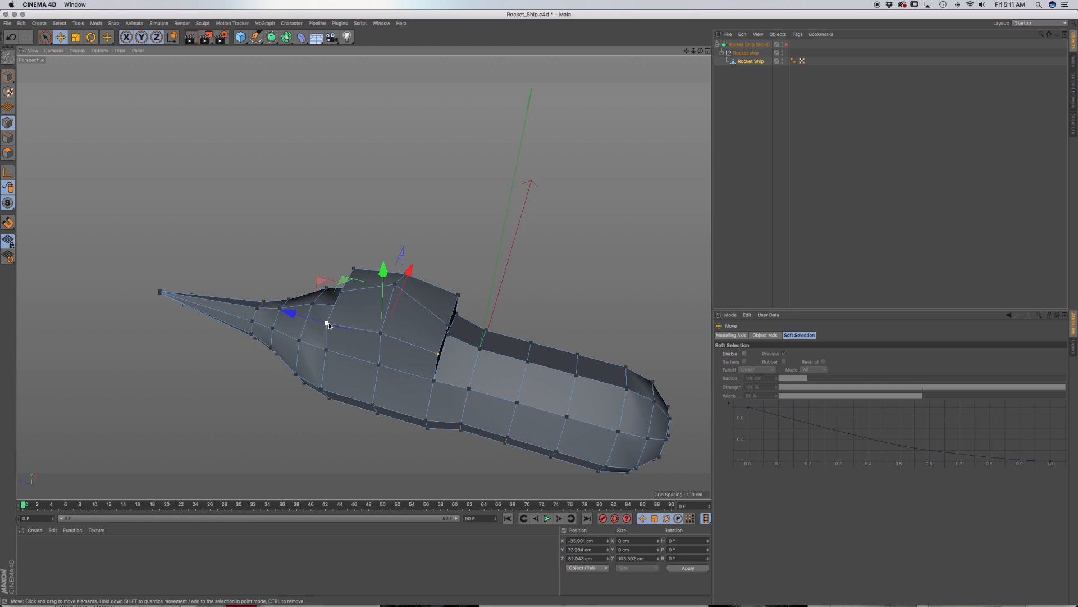
pyautogui.keyDown('shift'); pyautogui.click(353, 269); pyautogui.keyUp('shift')
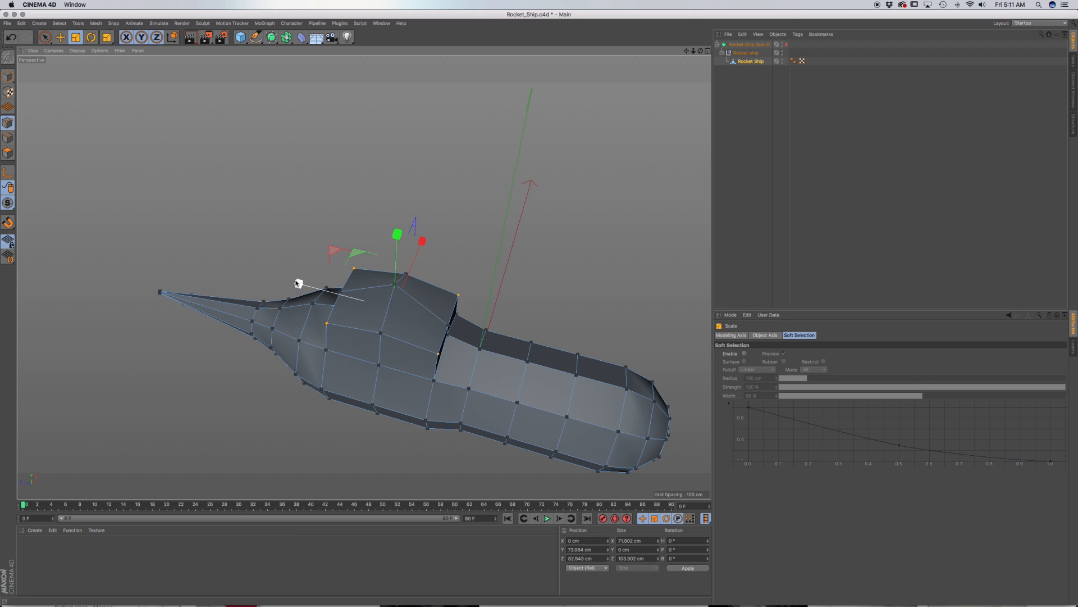
pyautogui.moveTo(299, 284); pyautogui.dragTo(474, 239)
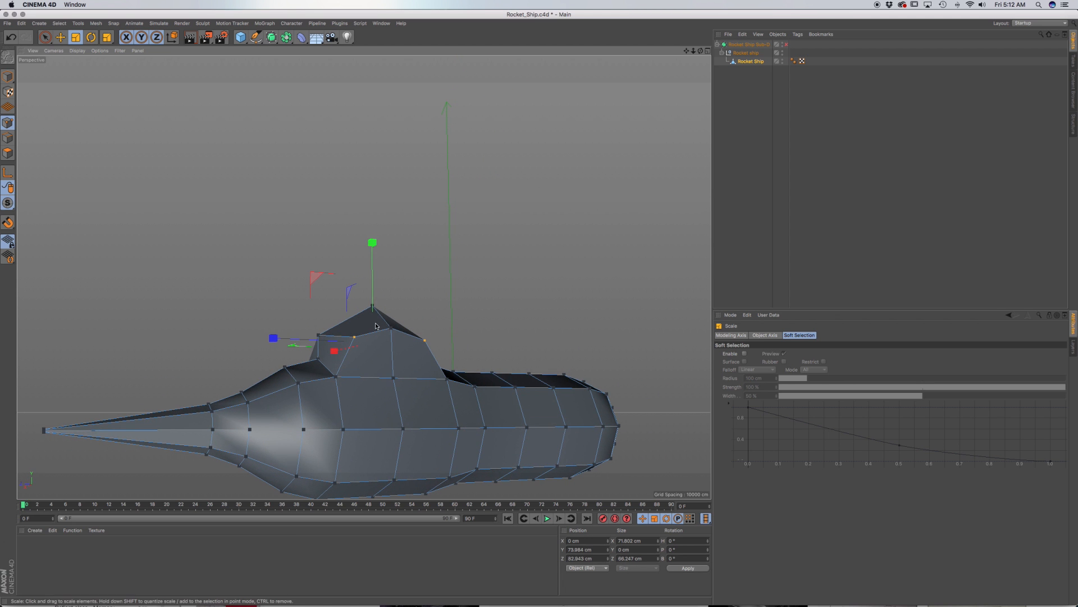
pyautogui.keyDown('alt'); pyautogui.moveTo(407, 341); pyautogui.dragTo(343, 382); pyautogui.keyUp('alt')
pyautogui.keyDown('alt'); pyautogui.moveTo(362, 346); pyautogui.dragTo(292, 365); pyautogui.keyUp('alt')
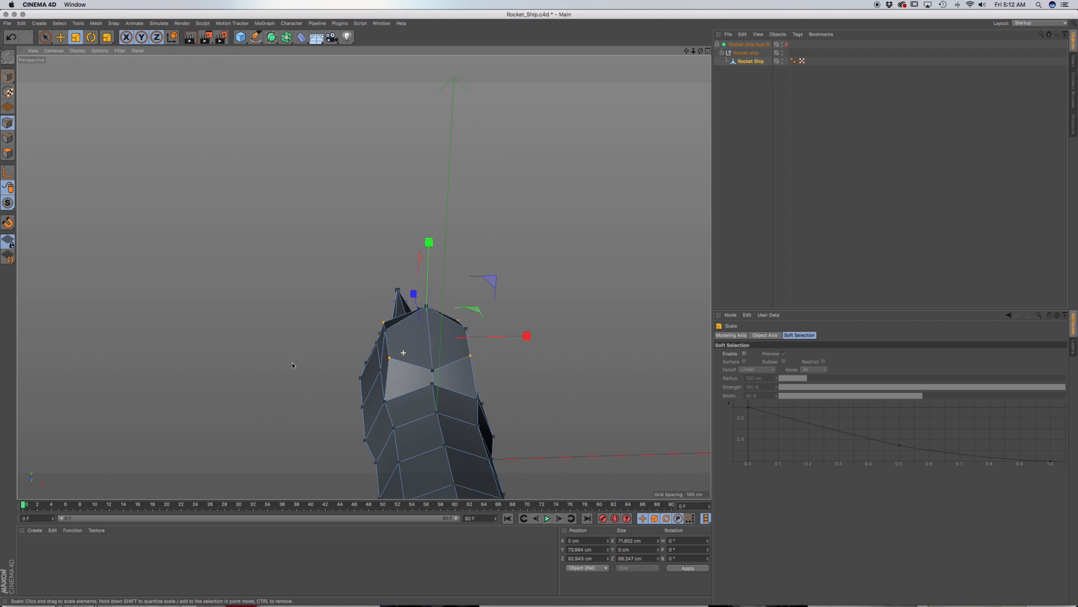
pyautogui.moveTo(527, 336); pyautogui.dragTo(581, 328)
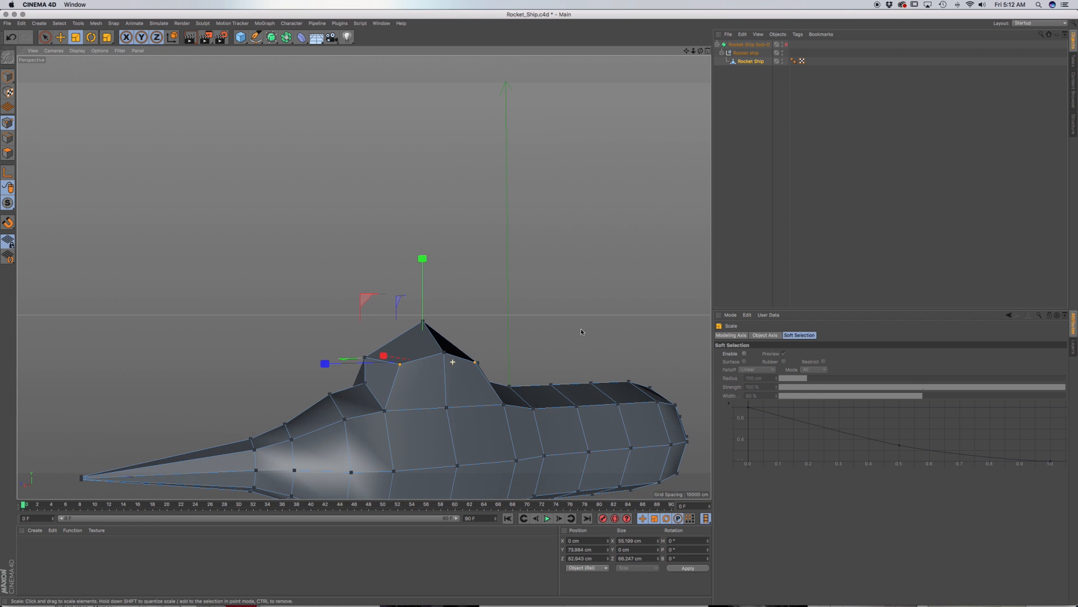
# Step: Move the block's front top centre point slightly back along Z and lower its peak point to Y about 98.8 cm
pyautogui.click(365, 358)
pyautogui.press('e')
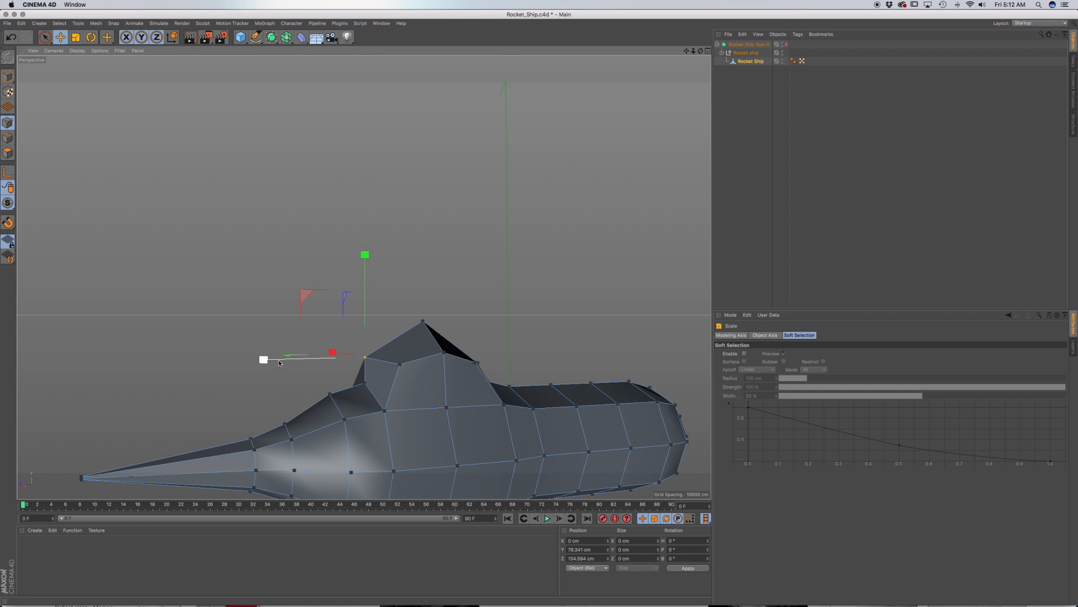
pyautogui.moveTo(267, 360); pyautogui.dragTo(277, 360)
pyautogui.keyDown('alt'); pyautogui.moveTo(387, 369); pyautogui.dragTo(448, 336); pyautogui.keyUp('alt')
pyautogui.click(442, 320)
pyautogui.moveTo(444, 223); pyautogui.dragTo(445, 233)
# Step: Select the block's two middle side points and narrow them further along X
pyautogui.keyDown('alt'); pyautogui.moveTo(452, 312); pyautogui.dragTo(344, 399); pyautogui.keyUp('alt')
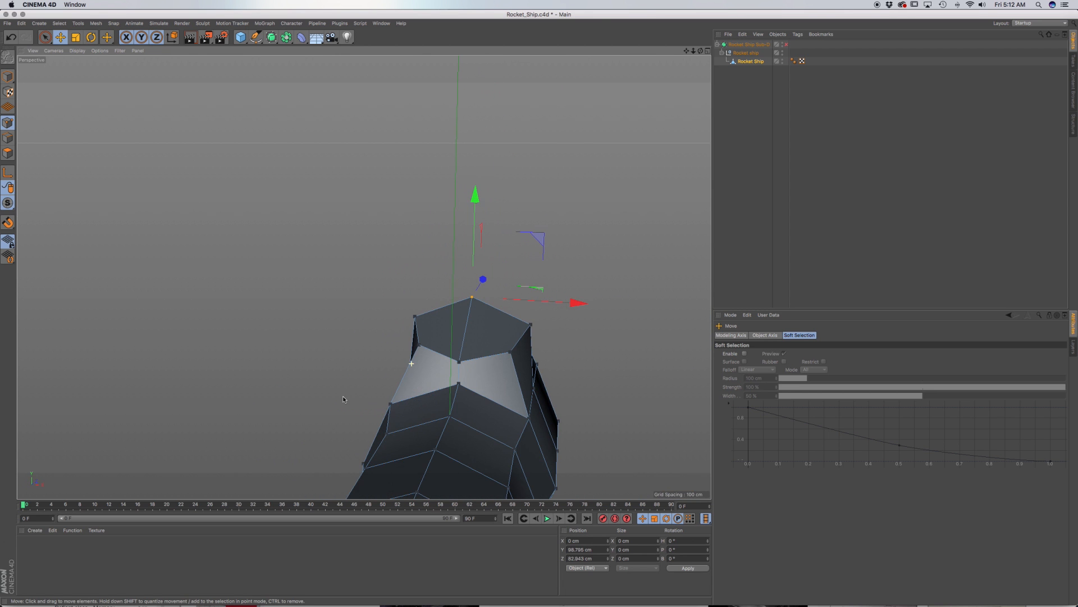
pyautogui.click(415, 317)
pyautogui.keyDown('shift'); pyautogui.click(532, 328); pyautogui.keyUp('shift')
pyautogui.press('t')
pyautogui.moveTo(586, 327); pyautogui.dragTo(549, 331)
# Step: Move the centre point at the block's front base forward toward the nose and lower it to Y about 54.1 cm
pyautogui.keyDown('alt'); pyautogui.moveTo(463, 365); pyautogui.dragTo(607, 357); pyautogui.keyUp('alt')
pyautogui.click(308, 406)
pyautogui.press('e')
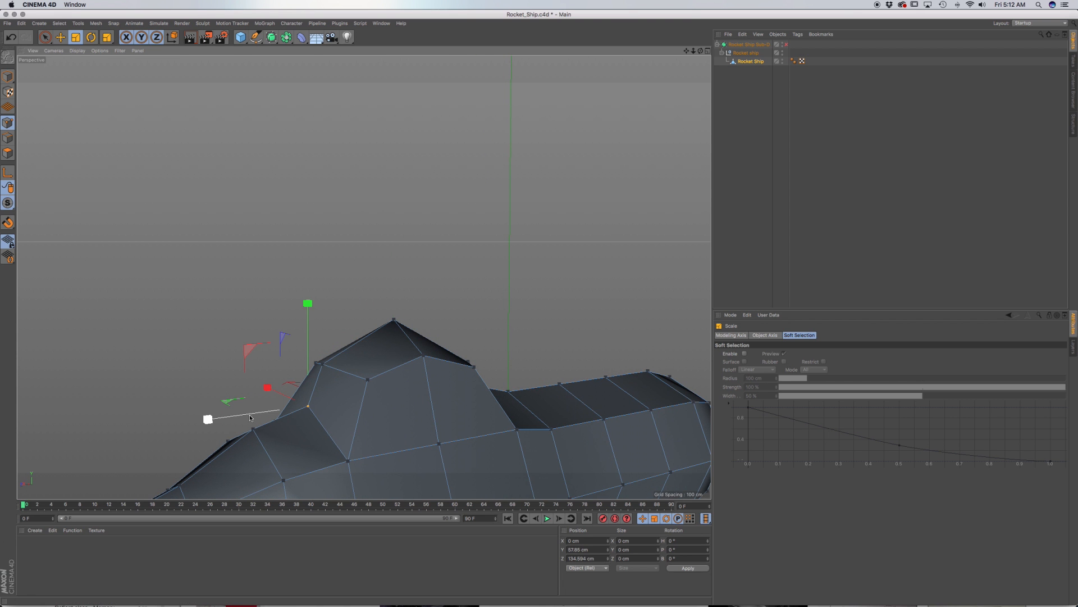
pyautogui.moveTo(214, 420); pyautogui.dragTo(173, 422)
pyautogui.moveTo(264, 329); pyautogui.dragTo(265, 336)
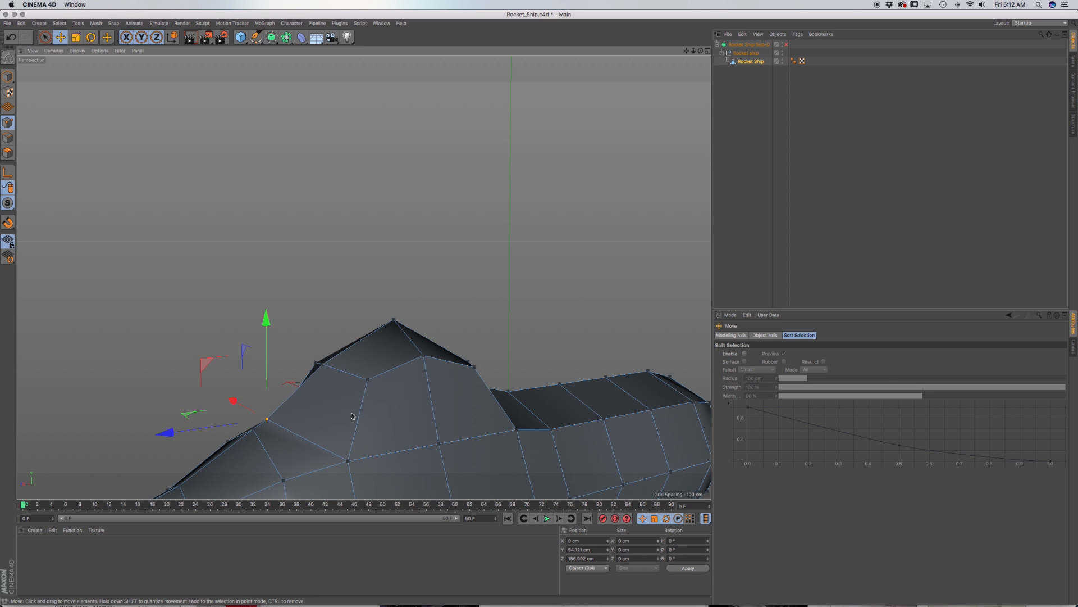
# Step: Turn on the Rocket Ship Sub-D smoothing and view the rounded block from the front
pyautogui.keyDown('alt'); pyautogui.moveTo(353, 418); pyautogui.dragTo(368, 216, button='middle'); pyautogui.keyUp('alt')
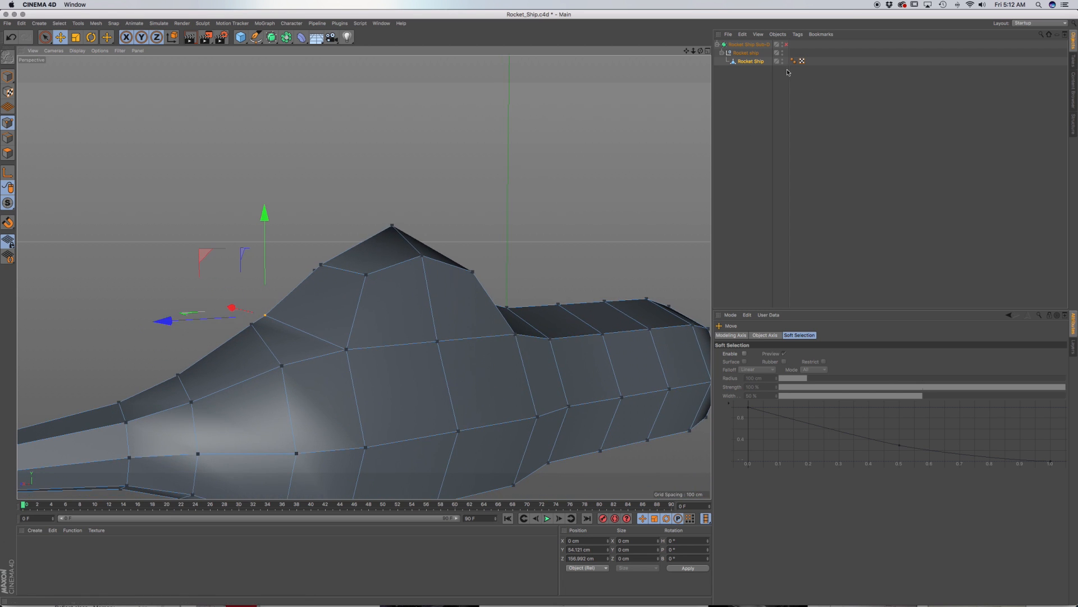
pyautogui.click(786, 43)
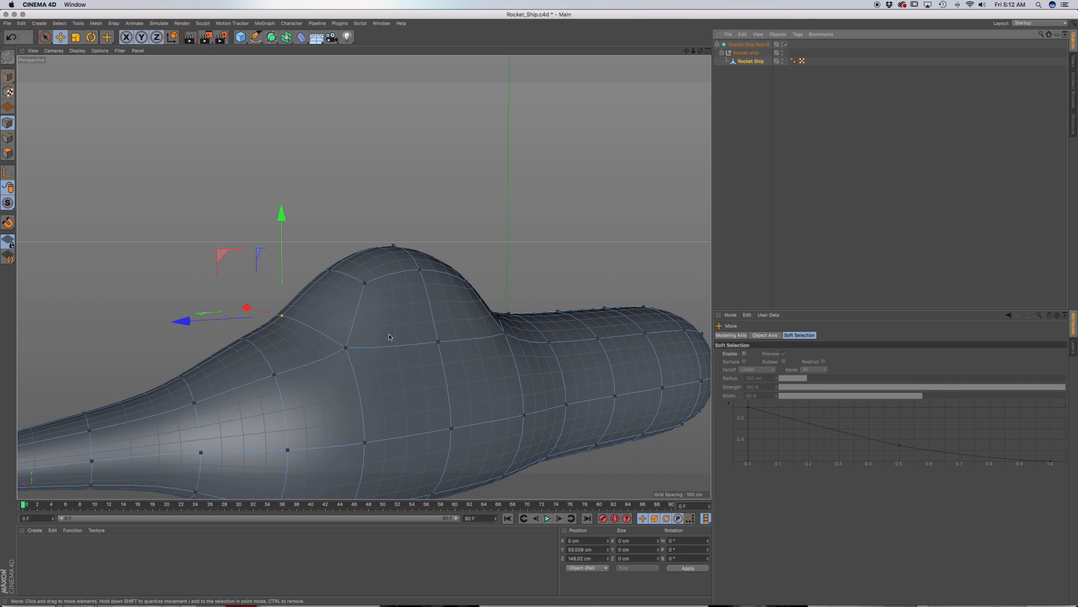
pyautogui.keyDown('alt'); pyautogui.moveTo(389, 337); pyautogui.dragTo(393, 287); pyautogui.keyUp('alt')
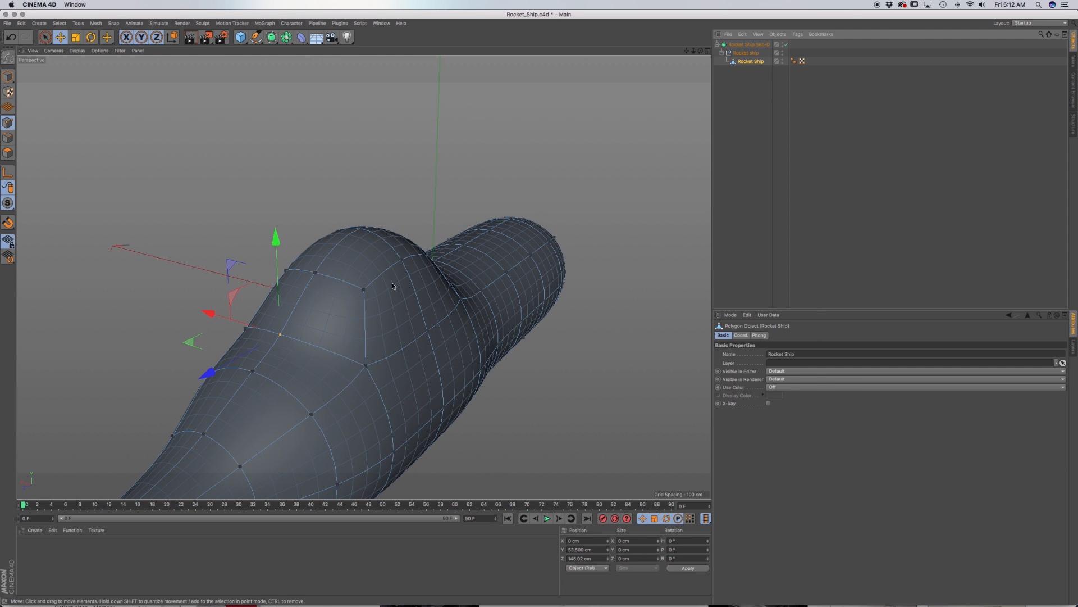
# Step: Loop-select the two polygon rings that run around the body through the raised block
pyautogui.click(8, 152)
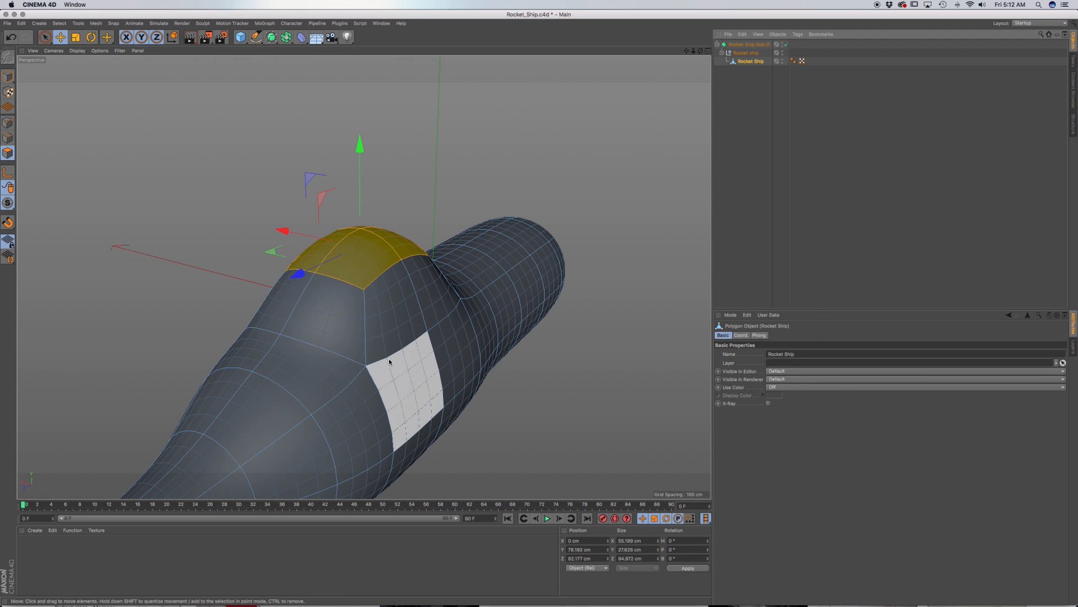
pyautogui.press('u')
pyautogui.press('l')
pyautogui.keyDown('shift'); pyautogui.click(399, 349); pyautogui.keyUp('shift')
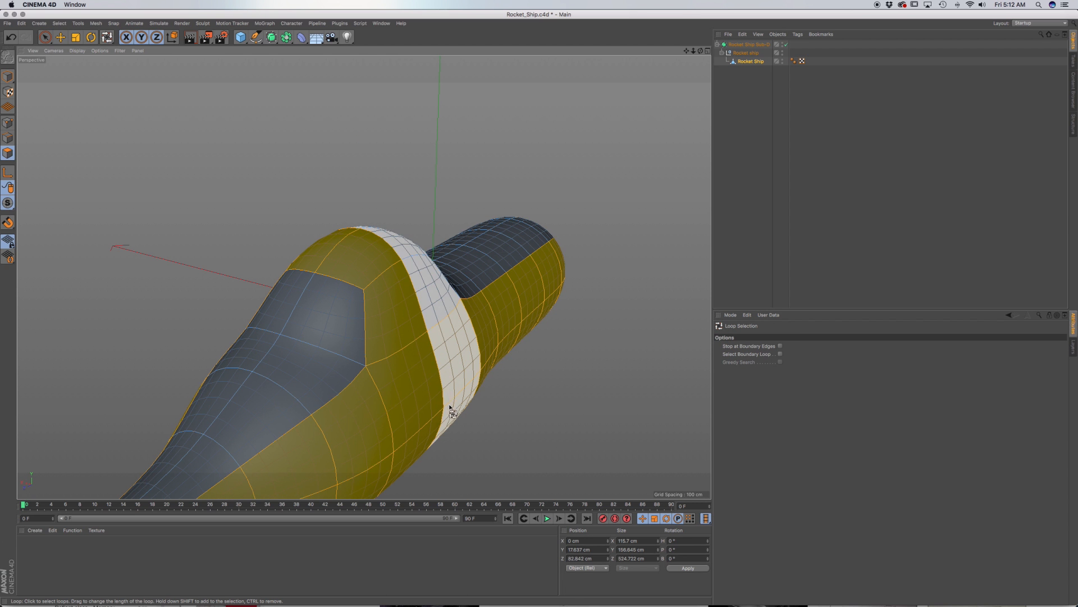
pyautogui.keyDown('shift'); pyautogui.click(436, 338); pyautogui.keyUp('shift')
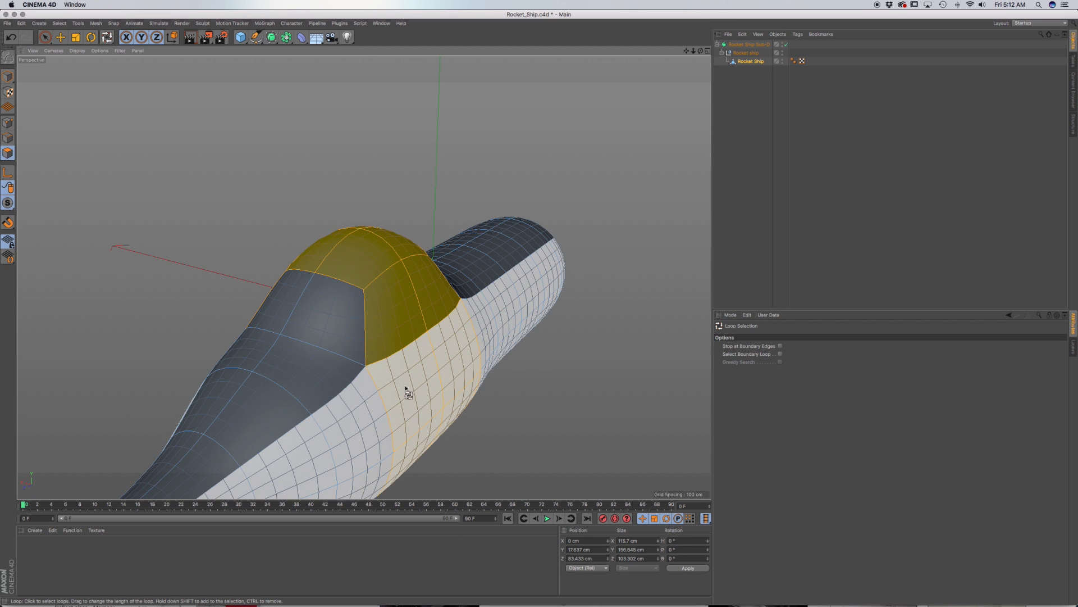
# Step: Scale the selected rings wider along X to about 131.7 cm and flatten them slightly along Y
pyautogui.keyDown('alt'); pyautogui.moveTo(396, 388); pyautogui.dragTo(402, 298); pyautogui.keyUp('alt')
pyautogui.press('t')
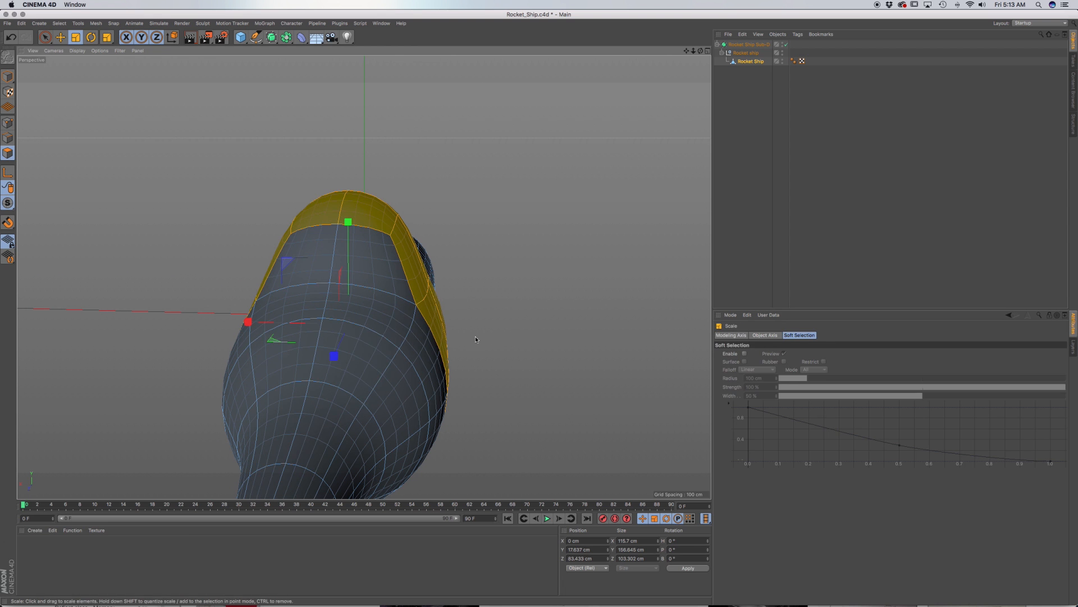
pyautogui.moveTo(248, 321); pyautogui.dragTo(235, 321)
pyautogui.moveTo(348, 223); pyautogui.dragTo(345, 230)
pyautogui.keyDown('alt'); pyautogui.moveTo(359, 309); pyautogui.dragTo(248, 349); pyautogui.keyUp('alt')
pyautogui.moveTo(450, 248); pyautogui.dragTo(449, 250)
# Step: Turn off the Rocket Ship Sub-D smoothing and delete the innermost ring of polygons capping the rounded rear end
pyautogui.keyDown('alt'); pyautogui.moveTo(467, 337); pyautogui.dragTo(534, 342); pyautogui.keyUp('alt')
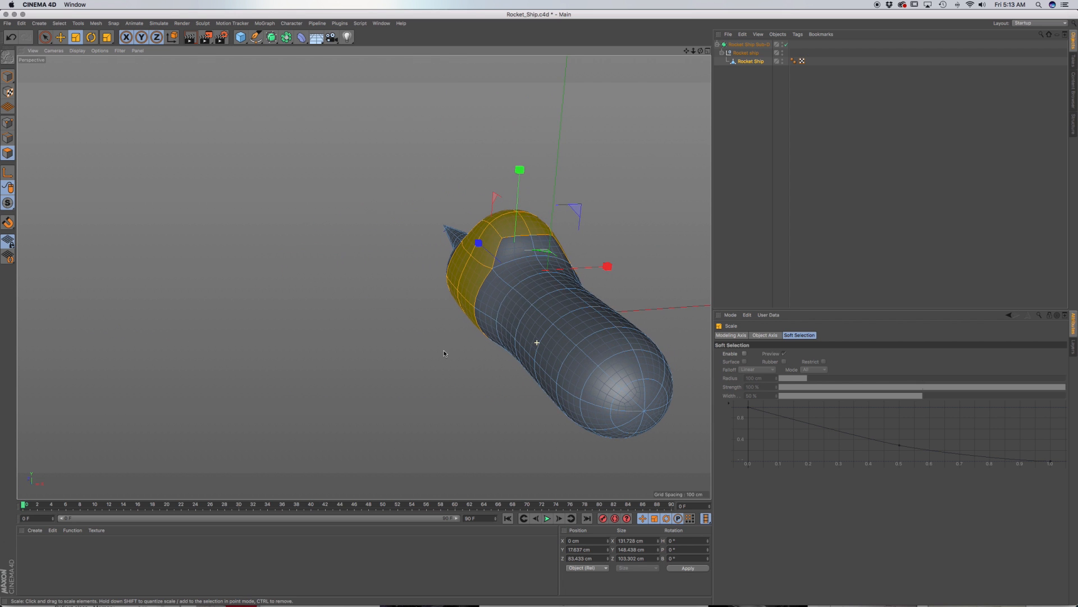
pyautogui.click(787, 44)
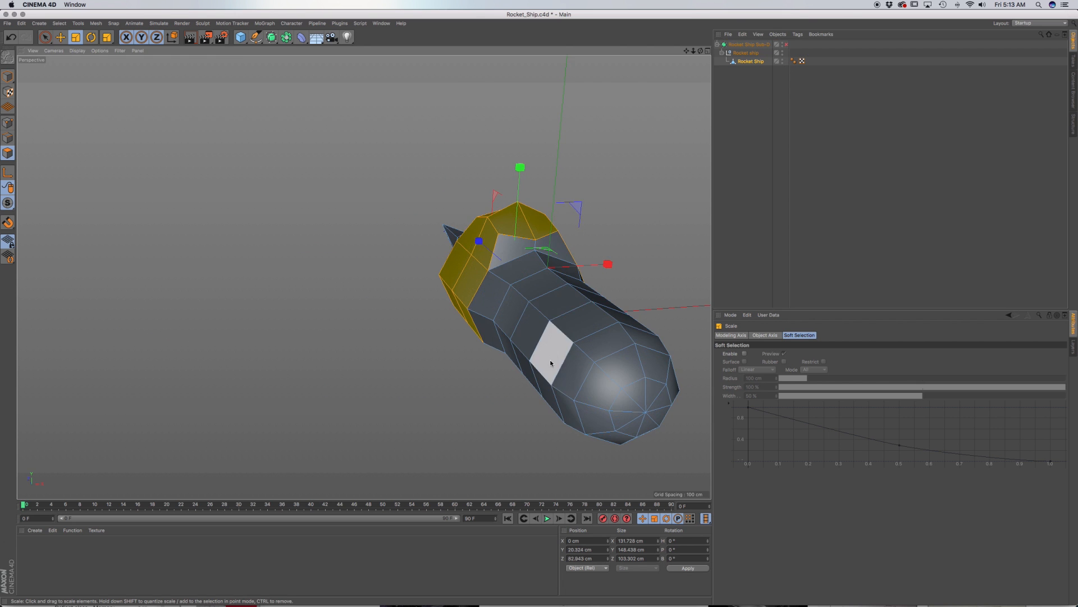
pyautogui.keyDown('alt'); pyautogui.moveTo(550, 359); pyautogui.dragTo(422, 335); pyautogui.keyUp('alt')
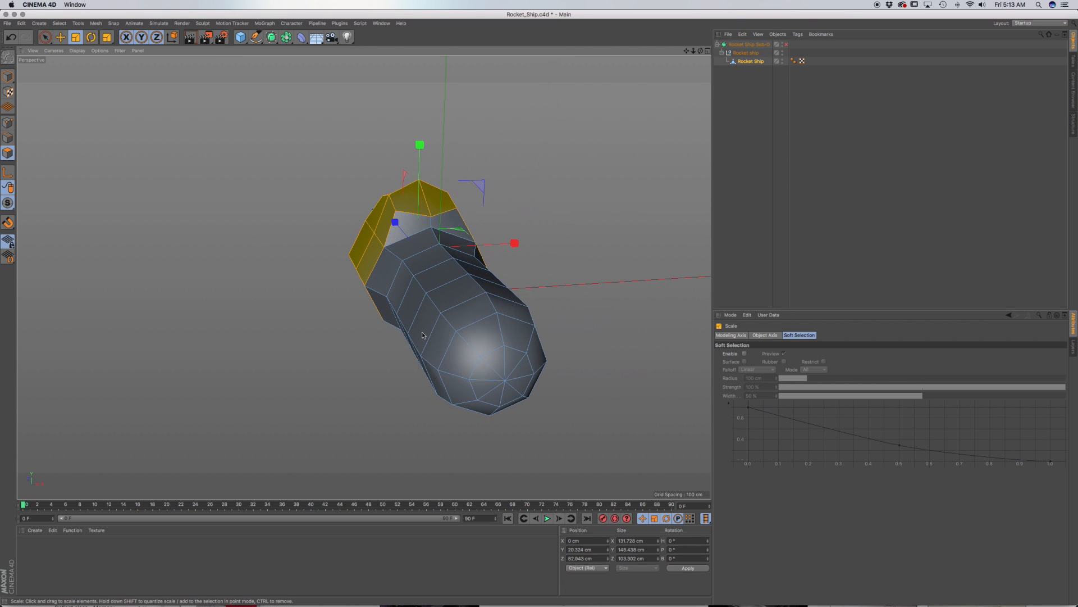
pyautogui.click(45, 37)
pyautogui.moveTo(496, 385)
pyautogui.mouseDown()
pyautogui.moveTo(508, 372)
pyautogui.moveTo(505, 382)
pyautogui.mouseUp()
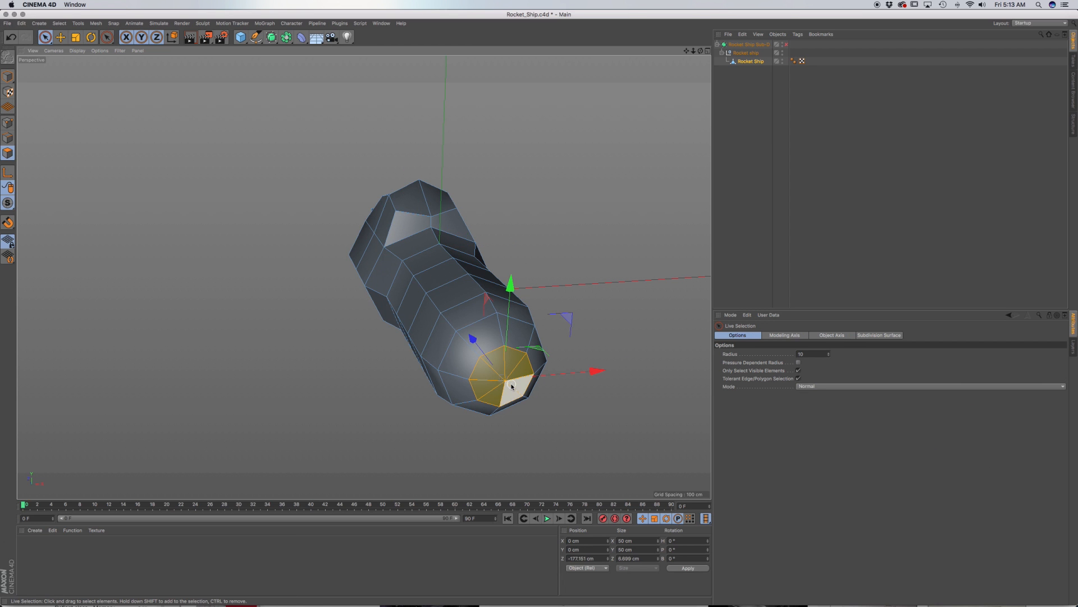
pyautogui.press('Delete')
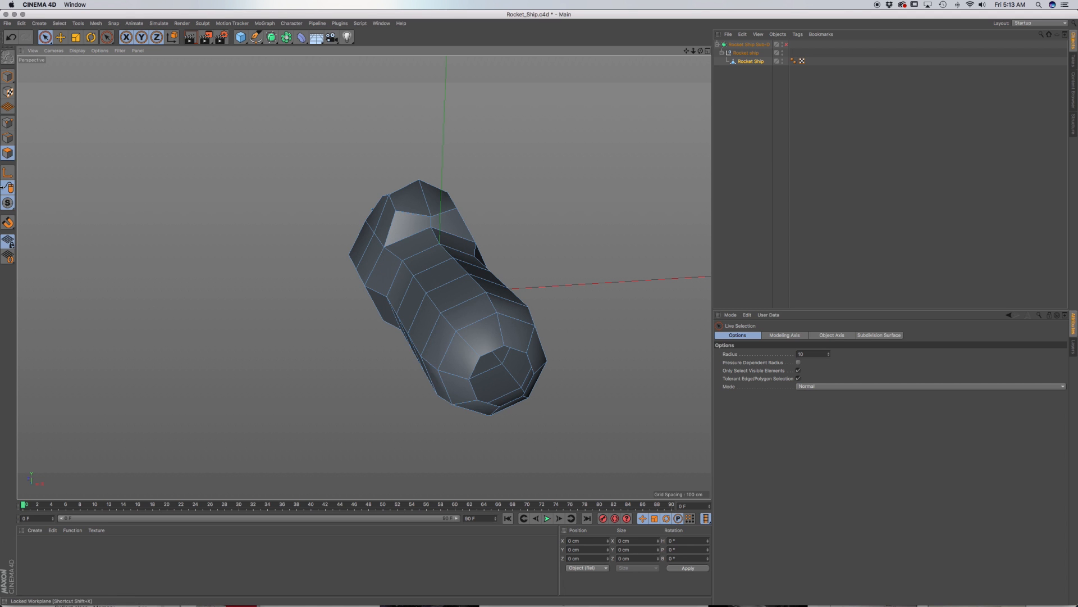
# Step: Run Optimize on the mesh points to remove the stray centre point left in the rear opening
pyautogui.click(8, 123)
pyautogui.rightClick(295, 360)
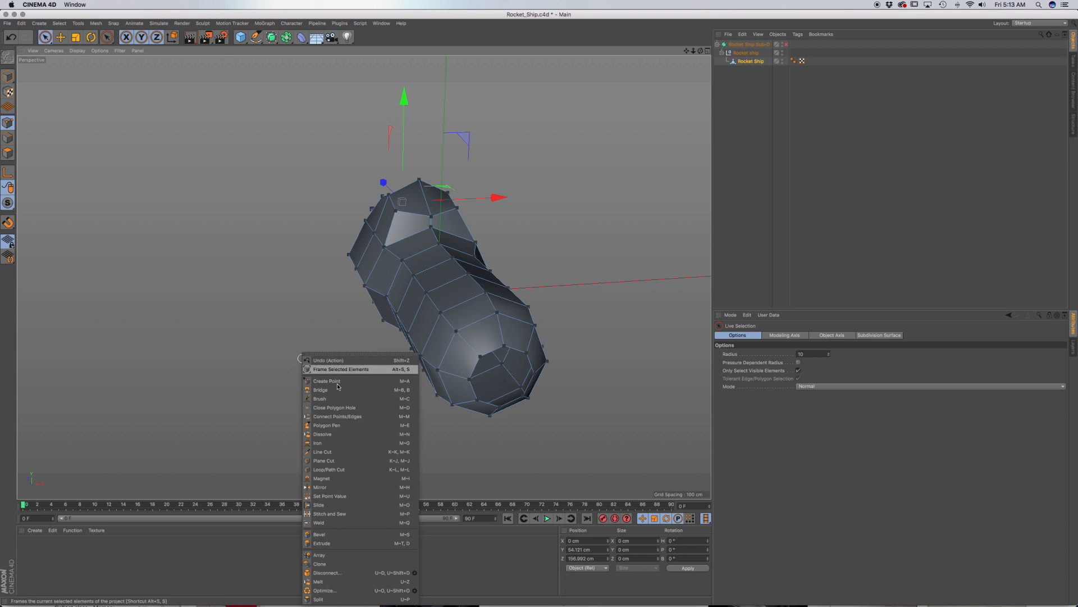
pyautogui.click(324, 591)
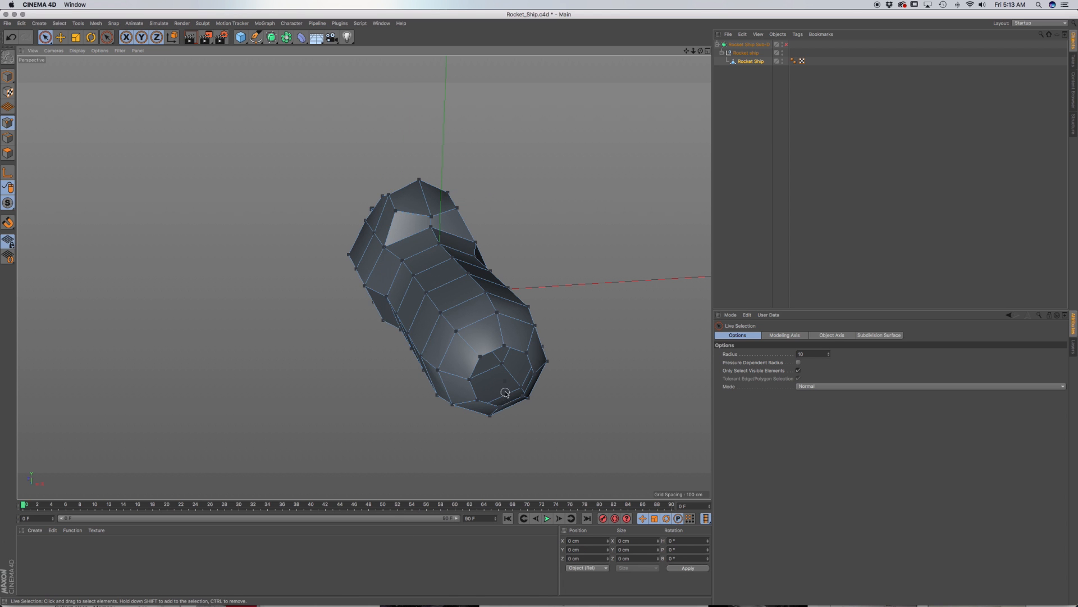
pyautogui.rightClick(428, 352)
pyautogui.click(459, 588)
pyautogui.keyDown('alt'); pyautogui.moveTo(554, 409); pyautogui.dragTo(527, 392, button='middle'); pyautogui.keyUp('alt')
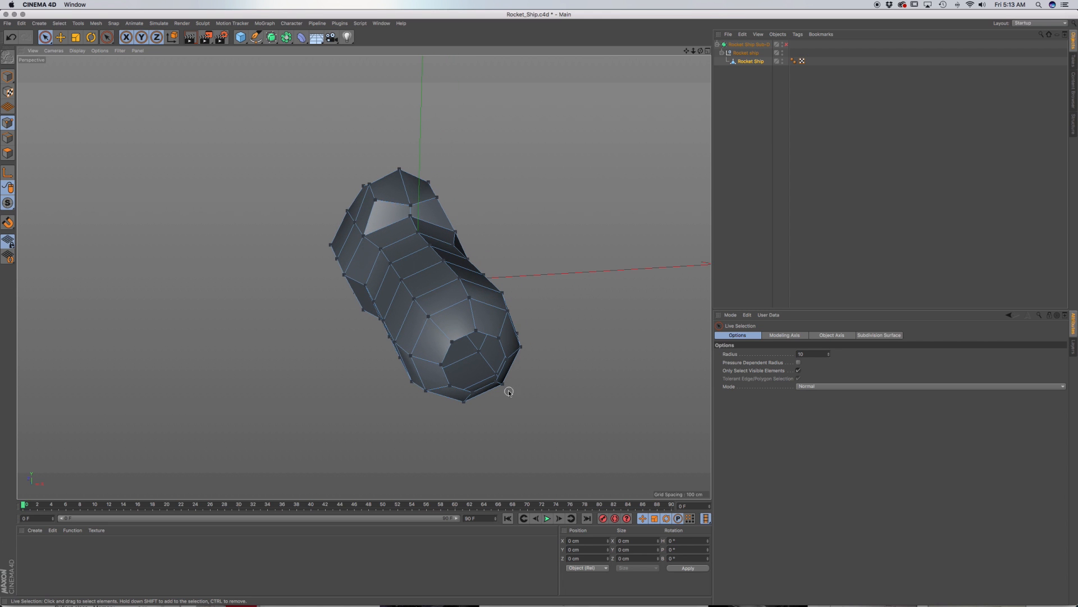
pyautogui.keyDown('alt'); pyautogui.moveTo(508, 391); pyautogui.dragTo(494, 374); pyautogui.keyUp('alt')
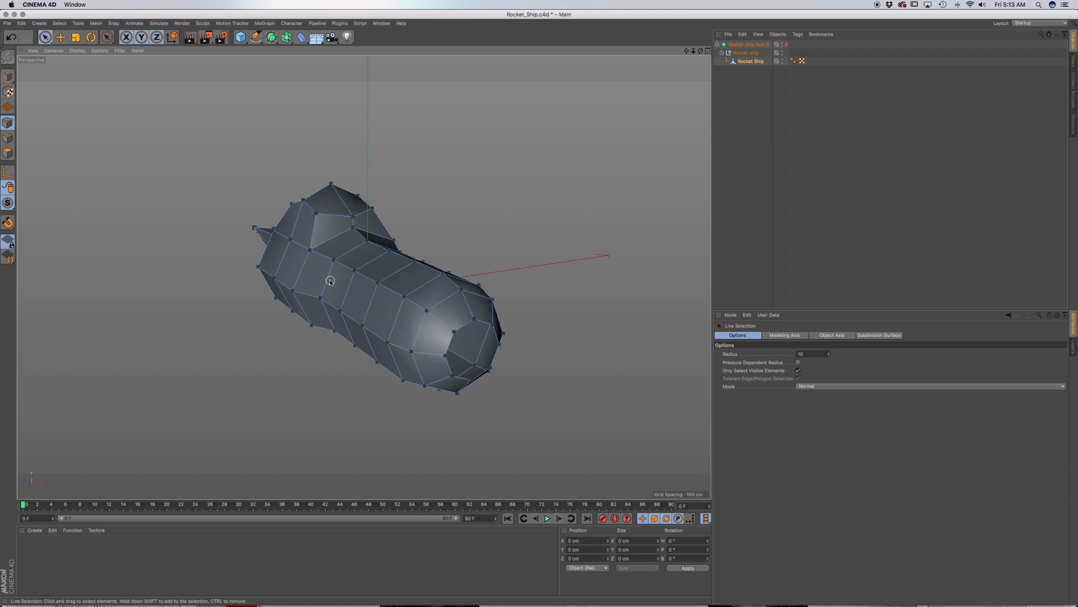
# Step: Close the open hole at the rear end of the rocket body with the Close Polygon Hole tool
pyautogui.press('u')
pyautogui.press('l')
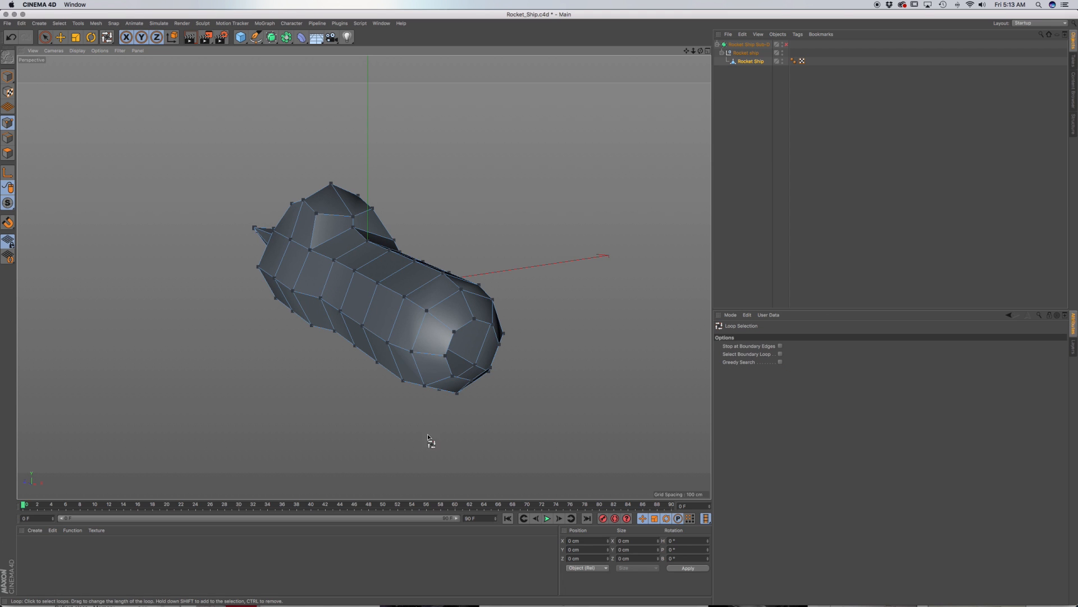
pyautogui.press('Return')
pyautogui.press('m')
pyautogui.press('d')
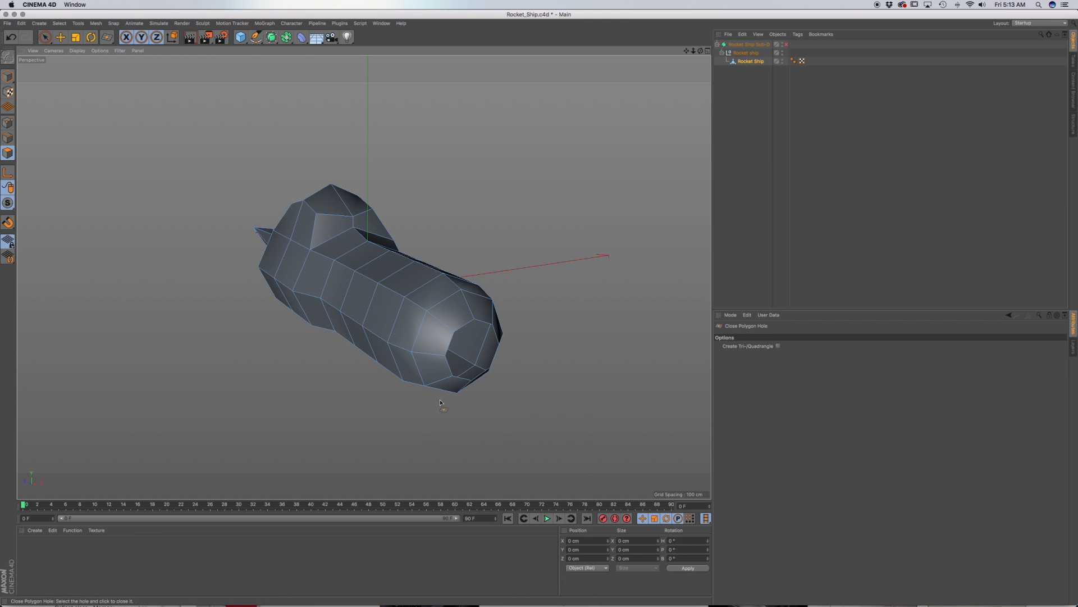
pyautogui.click(467, 381)
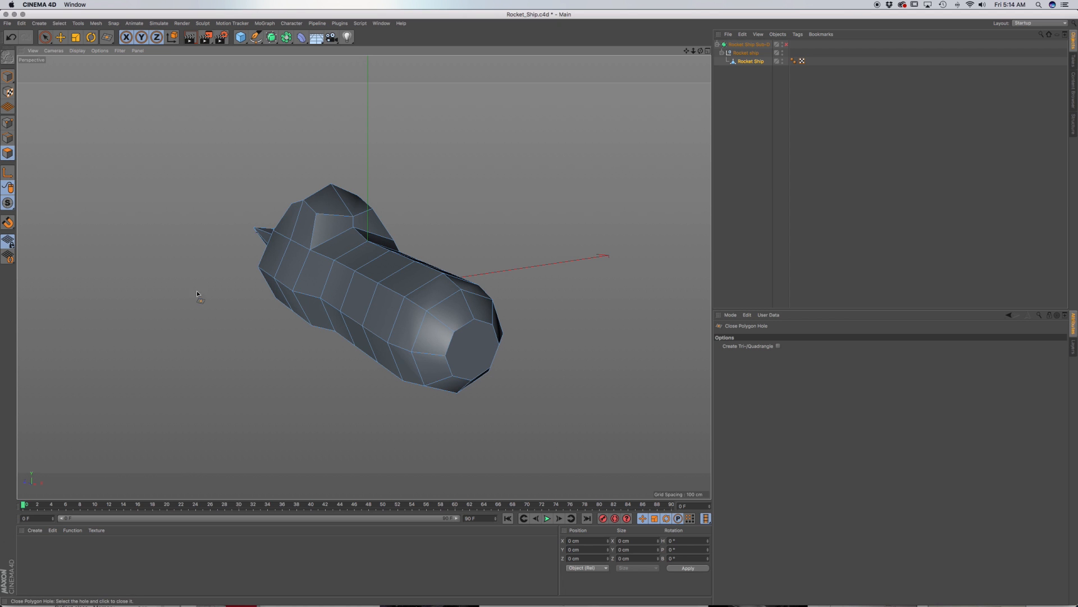
# Step: Cut the new rear cap into four polygons with crossing horizontal and vertical line cuts between opposite corner points
pyautogui.press('k')
pyautogui.press('k')
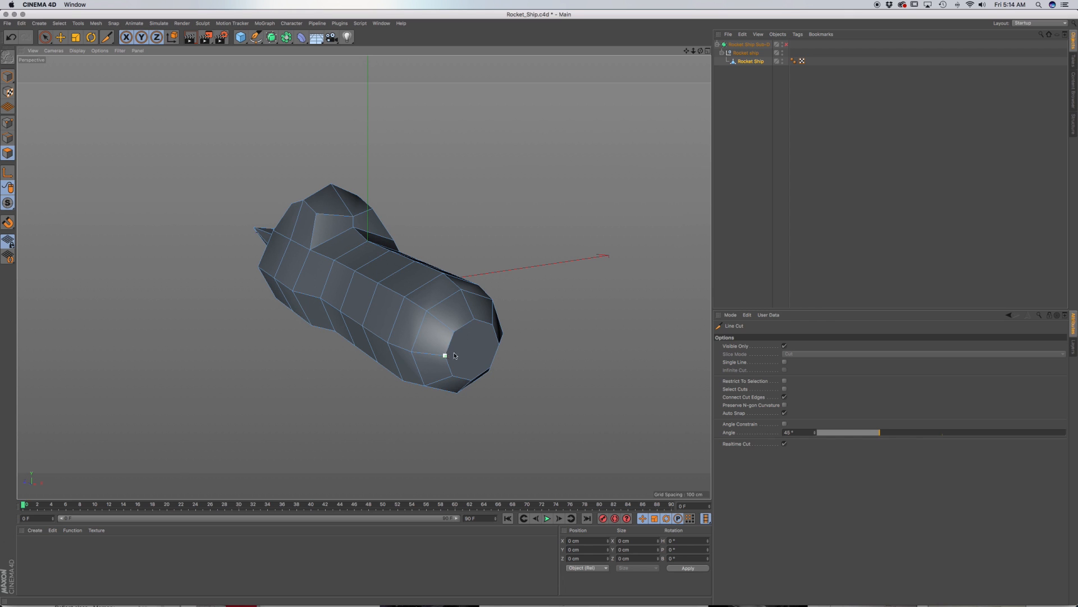
pyautogui.click(453, 354)
pyautogui.click(485, 344)
pyautogui.click(474, 319)
# Step: Select the four rear cap polygons and inset them with Extrude Inner by about 6.2 cm
pyautogui.click(44, 37)
pyautogui.click(478, 350)
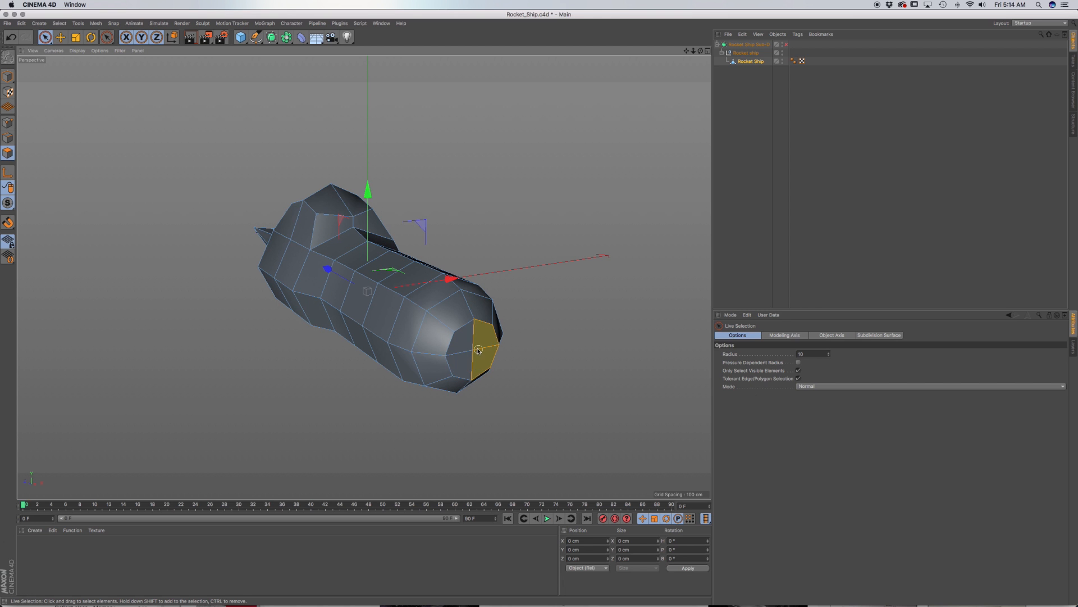
pyautogui.moveTo(478, 350); pyautogui.dragTo(476, 356)
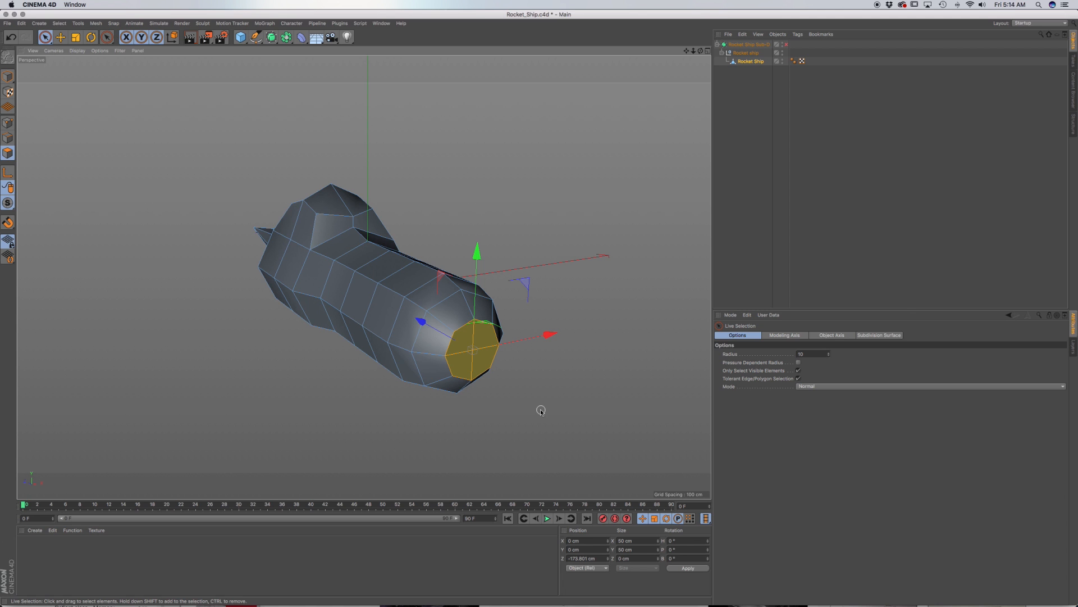
pyautogui.press('i')
pyautogui.moveTo(544, 413); pyautogui.dragTo(536, 413)
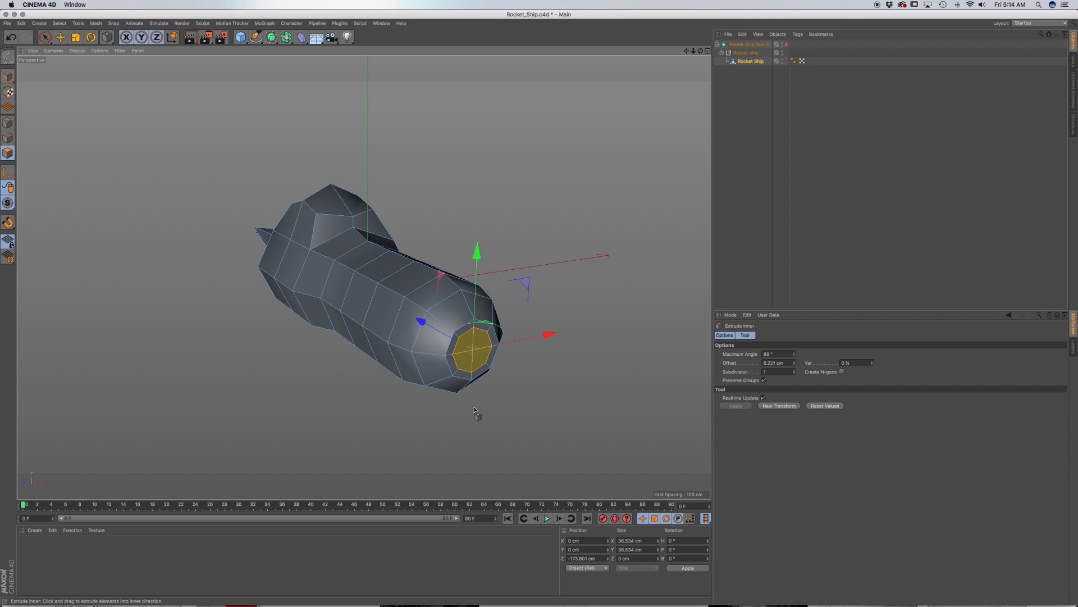
# Step: Move the inset cap polygons back to about Z -183.4 cm and extrude them about 40.5 cm into a narrow neck
pyautogui.keyDown('alt'); pyautogui.moveTo(448, 368); pyautogui.dragTo(481, 401); pyautogui.keyUp('alt')
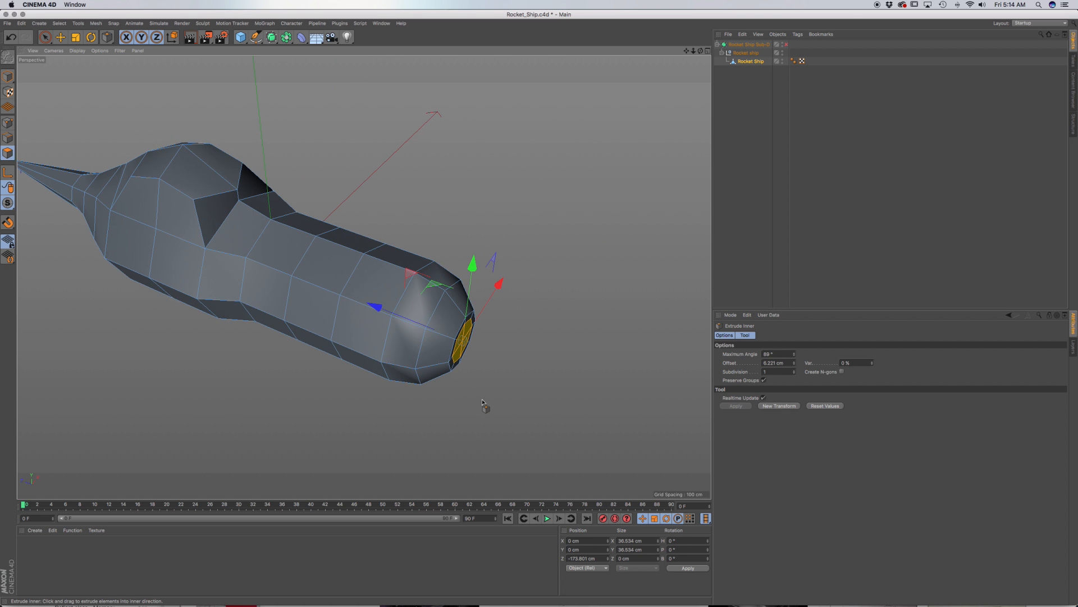
pyautogui.moveTo(378, 314); pyautogui.dragTo(387, 306)
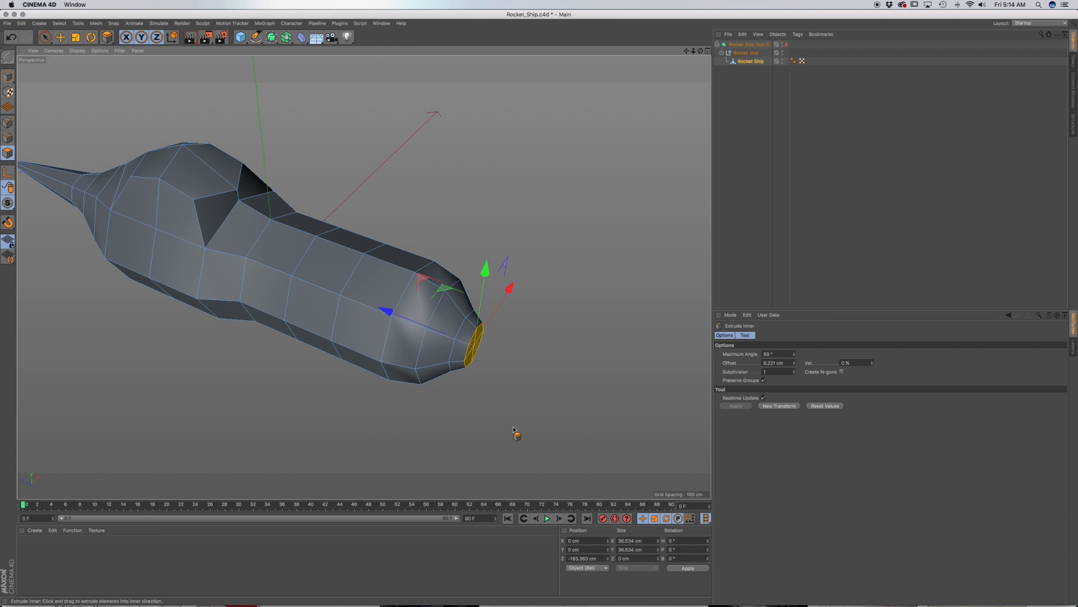
pyautogui.press('d')
pyautogui.moveTo(489, 415); pyautogui.dragTo(517, 416)
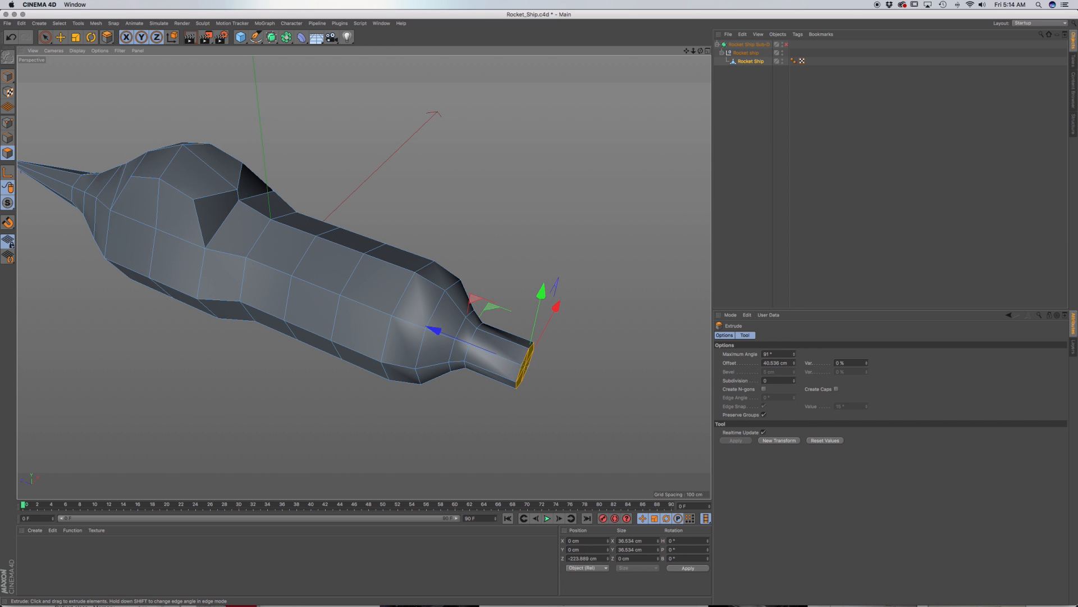
# Step: Extrude the neck's end face another 65.8 cm or so and scale it up to about 89.2 cm for a flared nozzle
pyautogui.moveTo(459, 432); pyautogui.dragTo(486, 432)
pyautogui.press('t')
pyautogui.moveTo(522, 371); pyautogui.dragTo(394, 313)
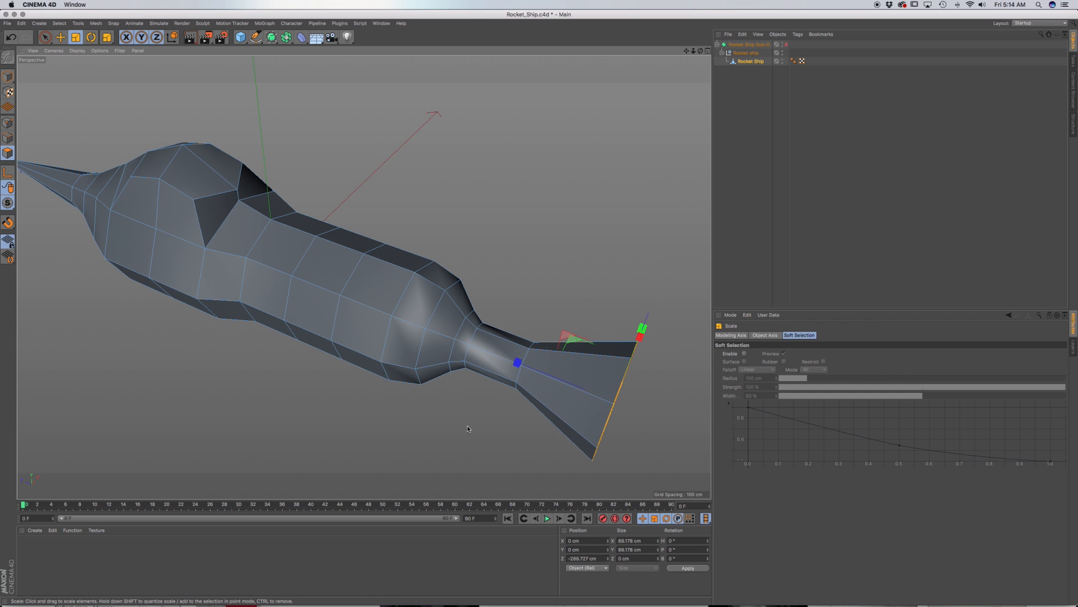
# Step: Clear the polygon selection and loop-select the outer rim edges of the flared nozzle's end face
pyautogui.keyDown('alt'); pyautogui.moveTo(453, 438); pyautogui.dragTo(340, 394, button='middle'); pyautogui.keyUp('alt')
pyautogui.keyDown('alt'); pyautogui.moveTo(347, 399); pyautogui.dragTo(342, 362); pyautogui.keyUp('alt')
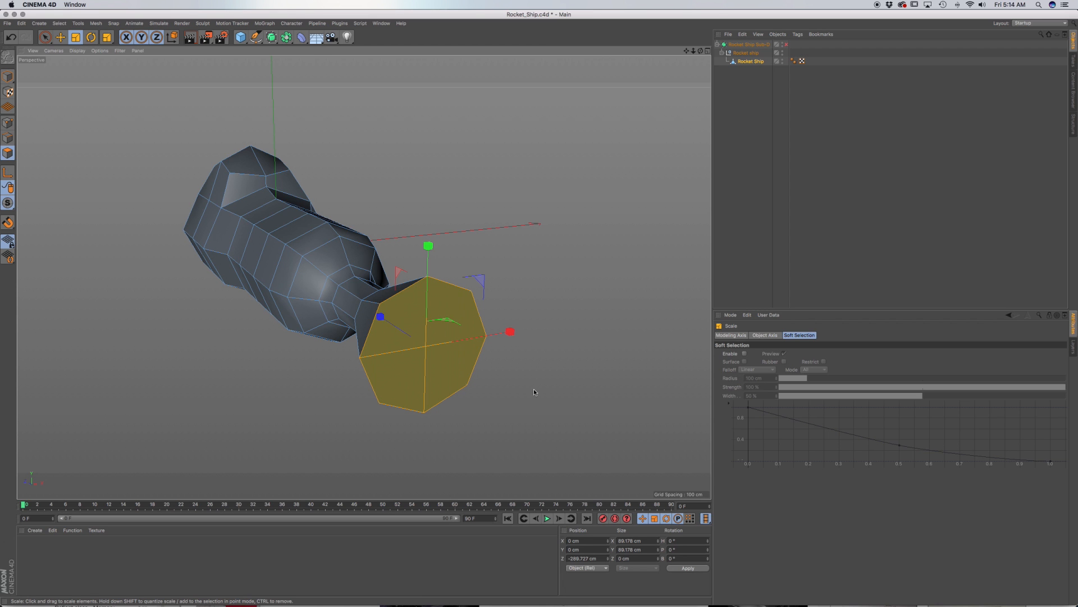
pyautogui.keyDown('alt'); pyautogui.moveTo(534, 389); pyautogui.dragTo(527, 401); pyautogui.keyUp('alt')
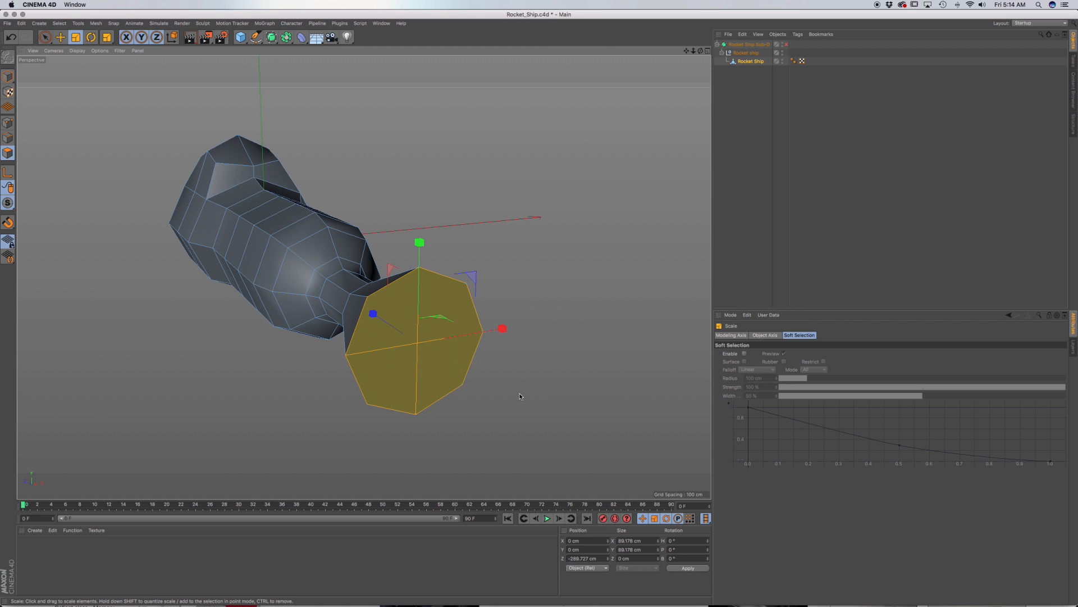
pyautogui.click(500, 391)
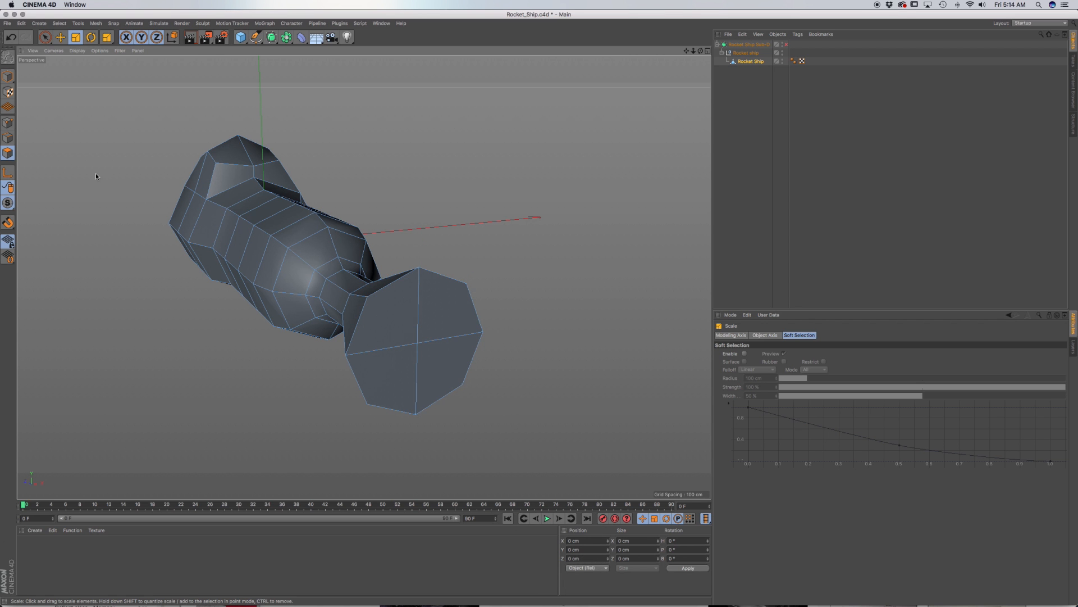
pyautogui.click(7, 138)
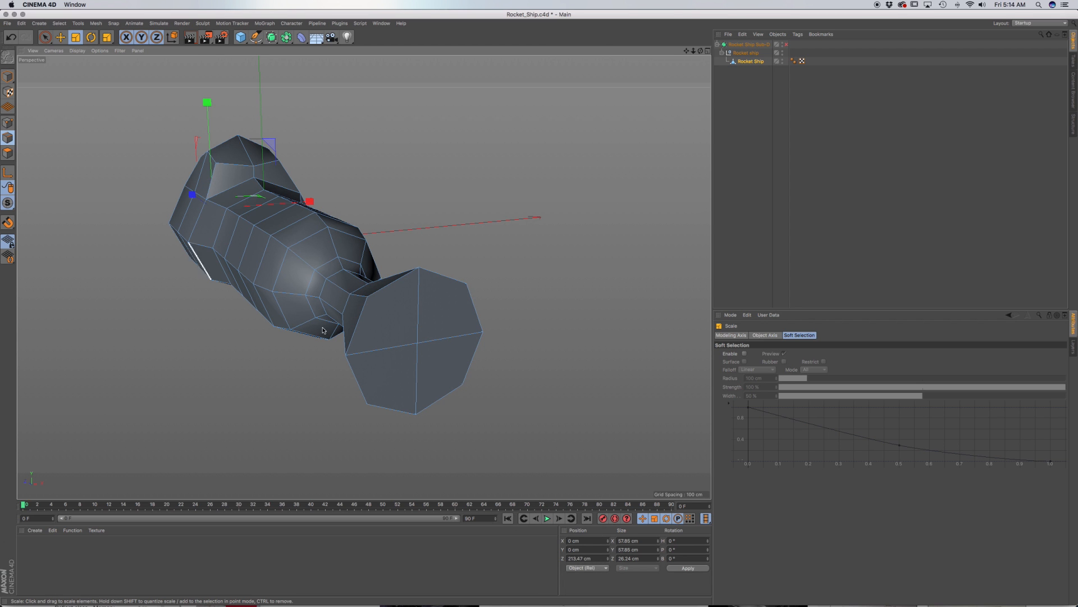
pyautogui.rightClick(446, 364)
pyautogui.click(466, 396)
pyautogui.click(387, 296)
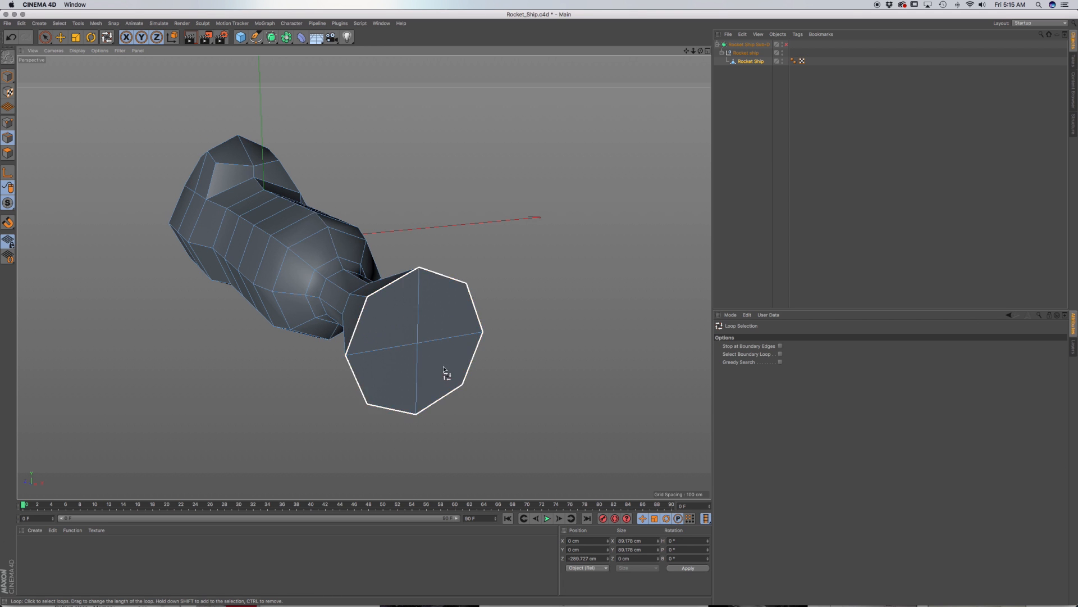
# Step: Edge-slide a cloned copy of the rim loop about 5 cm inward across the nozzle's end face
pyautogui.press('m')
pyautogui.press('o')
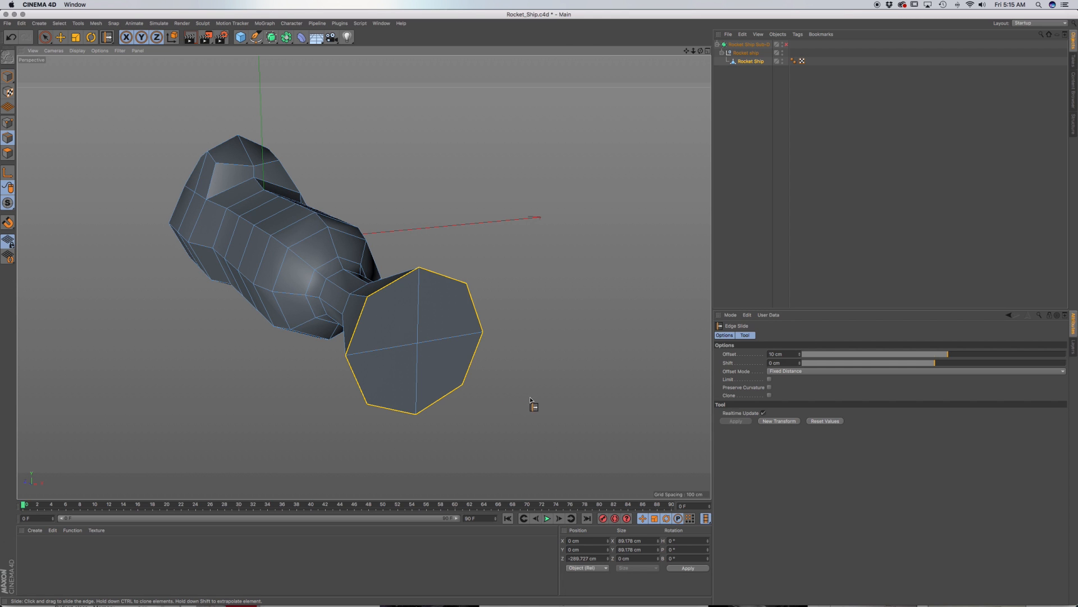
pyautogui.moveTo(542, 400)
pyautogui.mouseDown()
pyautogui.moveTo(525, 400)
pyautogui.moveTo(551, 392)
pyautogui.moveTo(519, 392)
pyautogui.mouseUp()
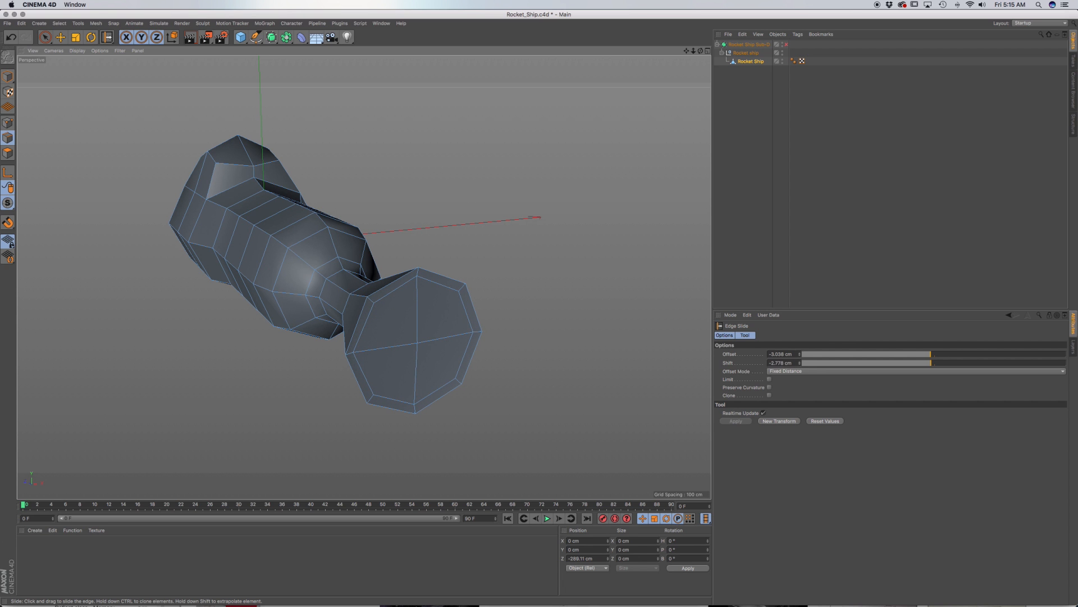
pyautogui.keyDown('shift'); pyautogui.moveTo(455, 307); pyautogui.dragTo(454, 304); pyautogui.keyUp('shift')
# Step: Move the inner rim edge loop backward along Z to about -294 cm to give the nozzle rim thickness
pyautogui.keyDown('alt'); pyautogui.moveTo(358, 344); pyautogui.dragTo(469, 333); pyautogui.keyUp('alt')
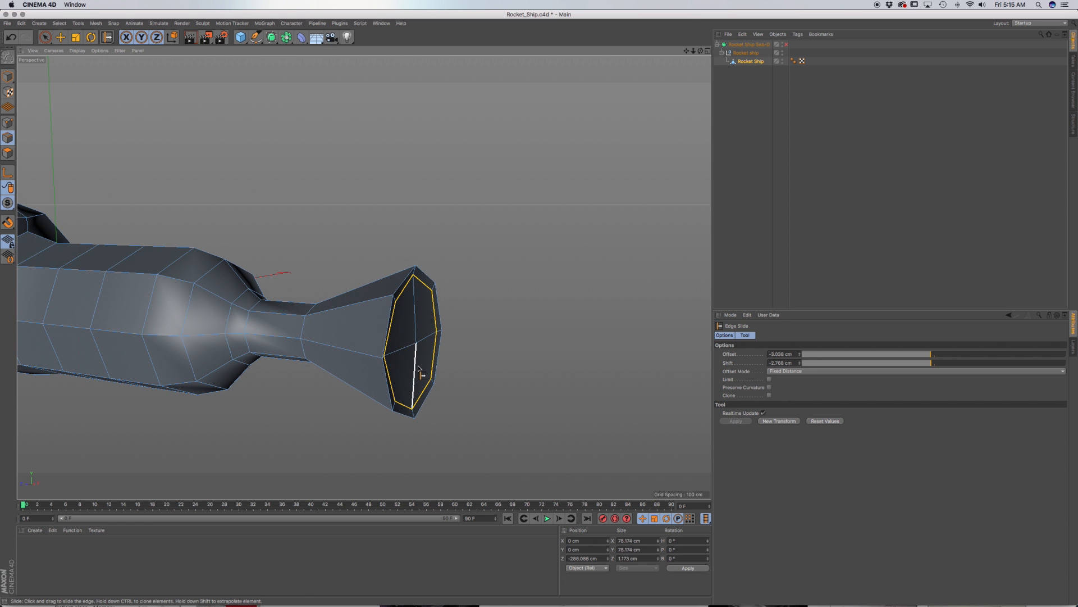
pyautogui.press('e')
pyautogui.moveTo(330, 337); pyautogui.dragTo(340, 339)
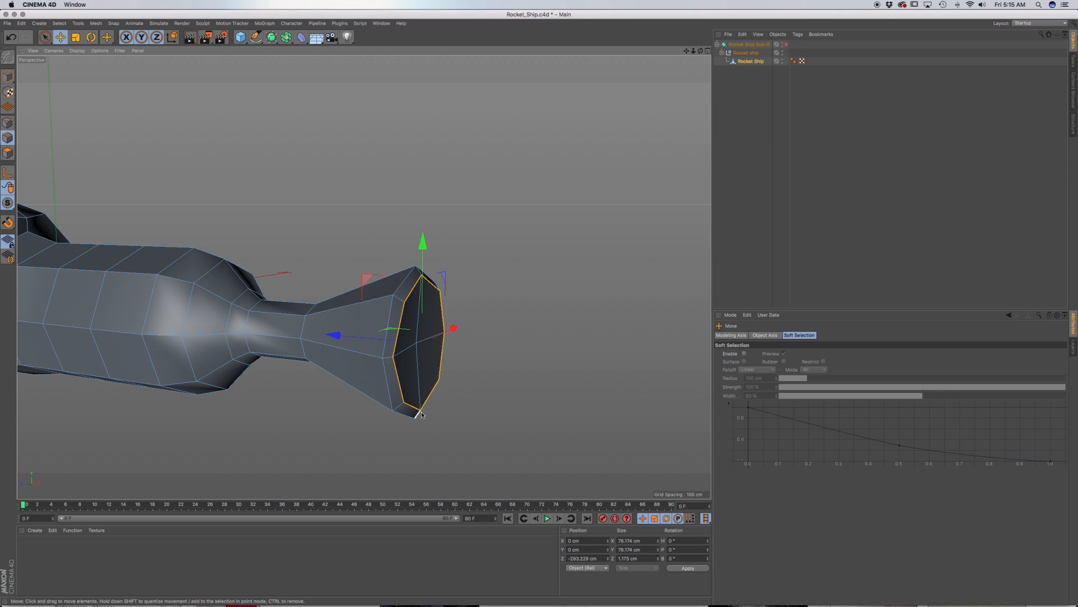
pyautogui.keyDown('alt'); pyautogui.moveTo(446, 372); pyautogui.dragTo(385, 336); pyautogui.keyUp('alt')
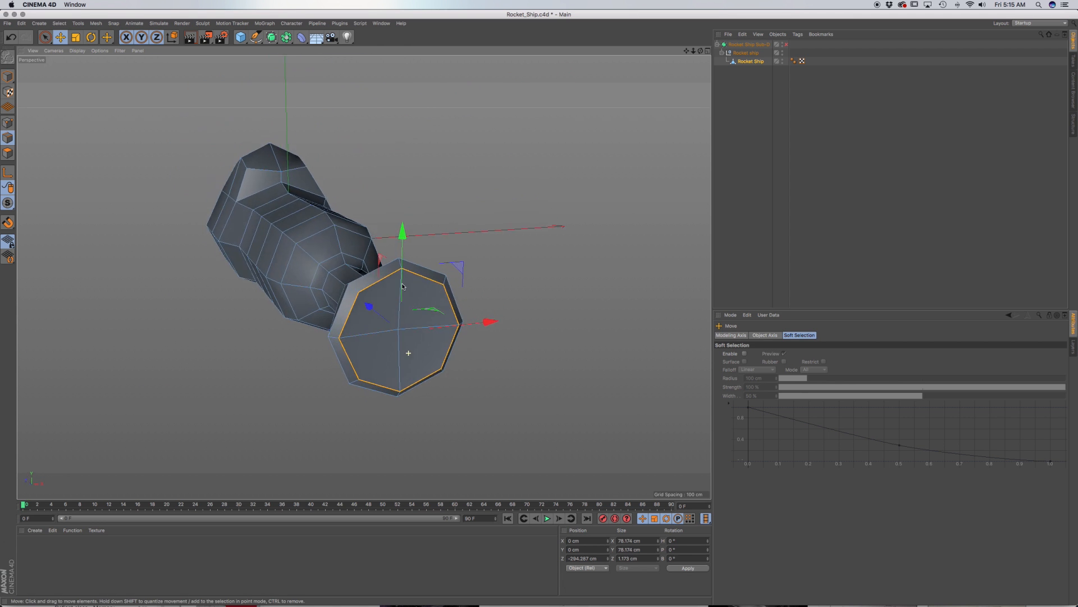
# Step: Inset the four polygons inside the nozzle rim by about 4.8 cm and extrude them about 25.7 cm into the nozzle
pyautogui.click(45, 37)
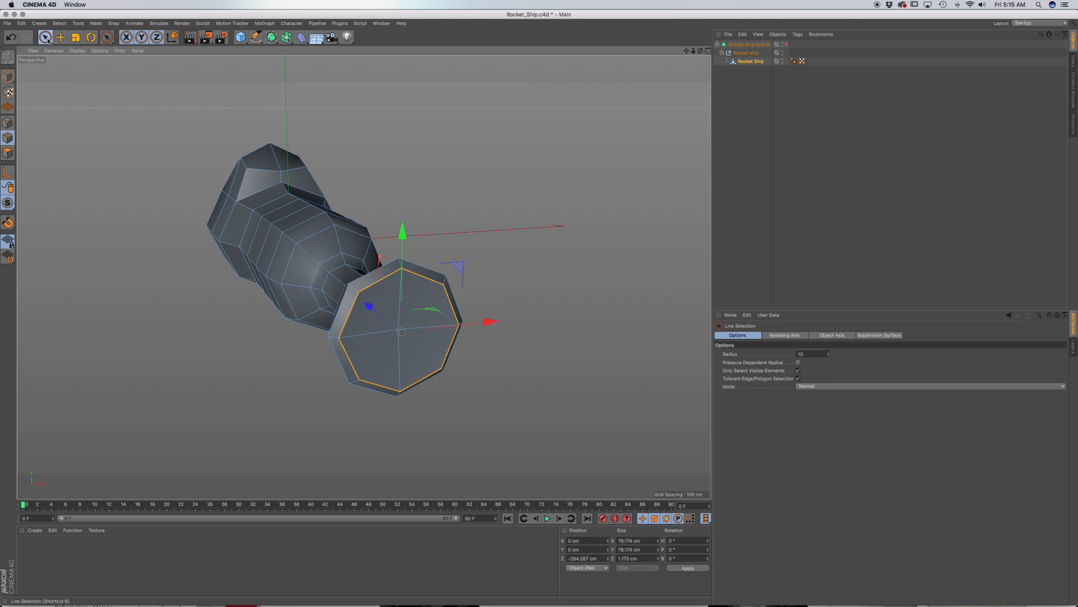
pyautogui.click(8, 152)
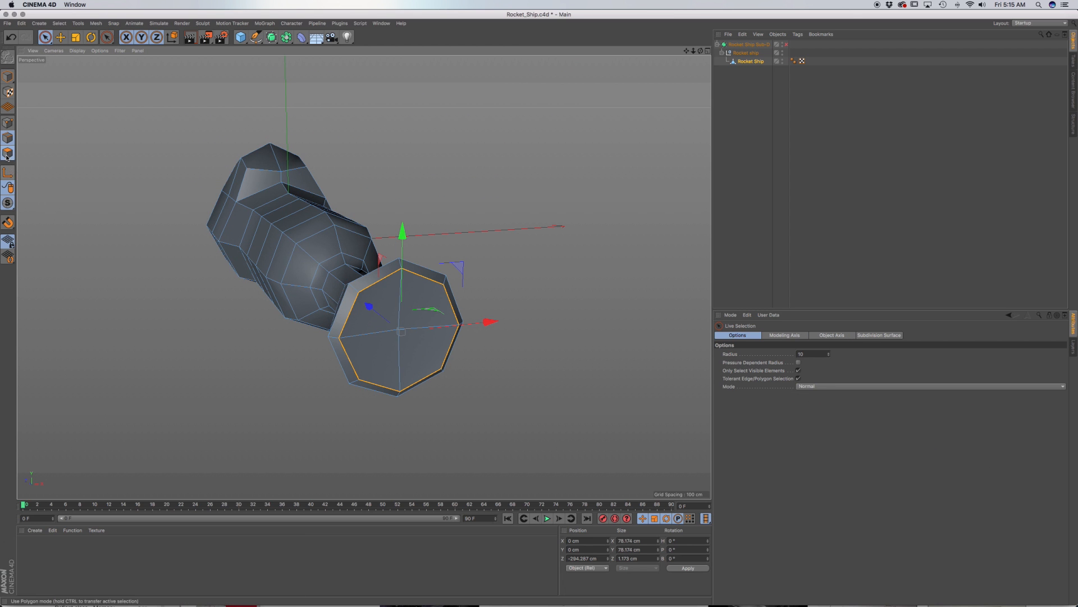
pyautogui.click(390, 343)
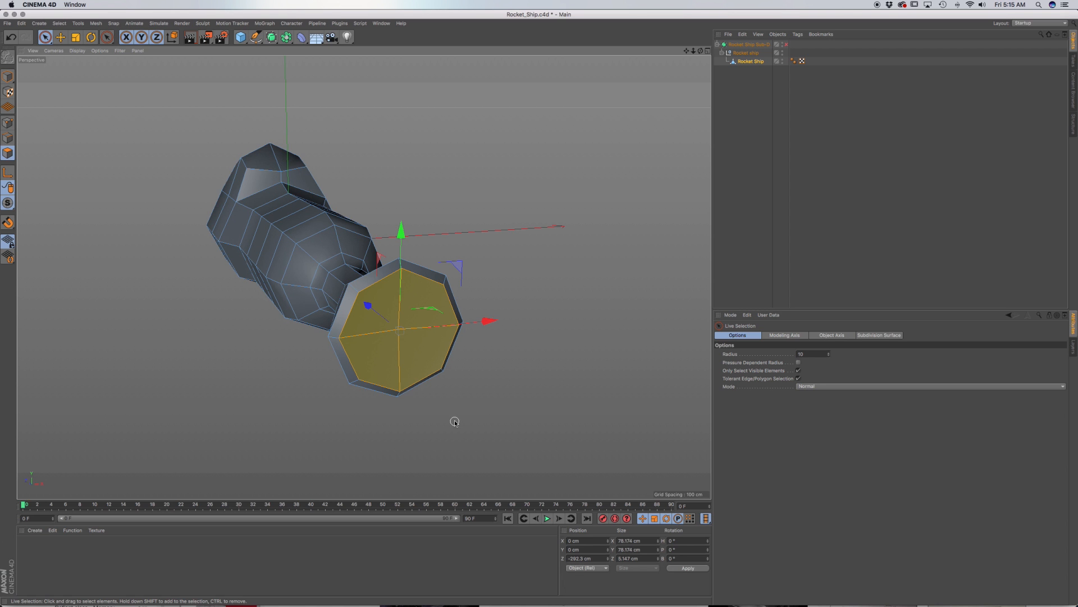
pyautogui.press('i')
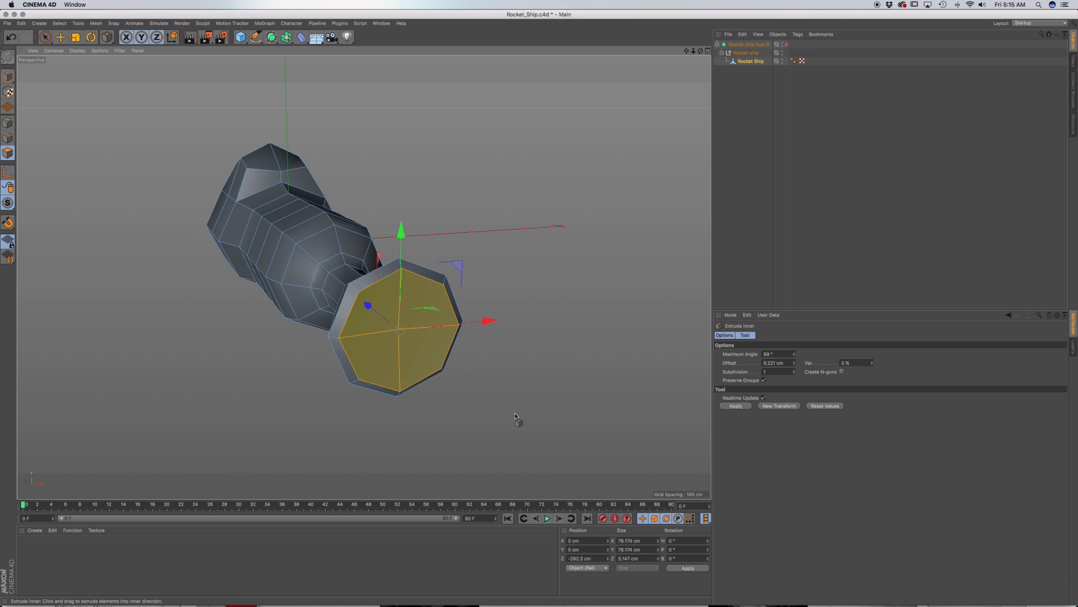
pyautogui.moveTo(518, 424); pyautogui.dragTo(567, 423)
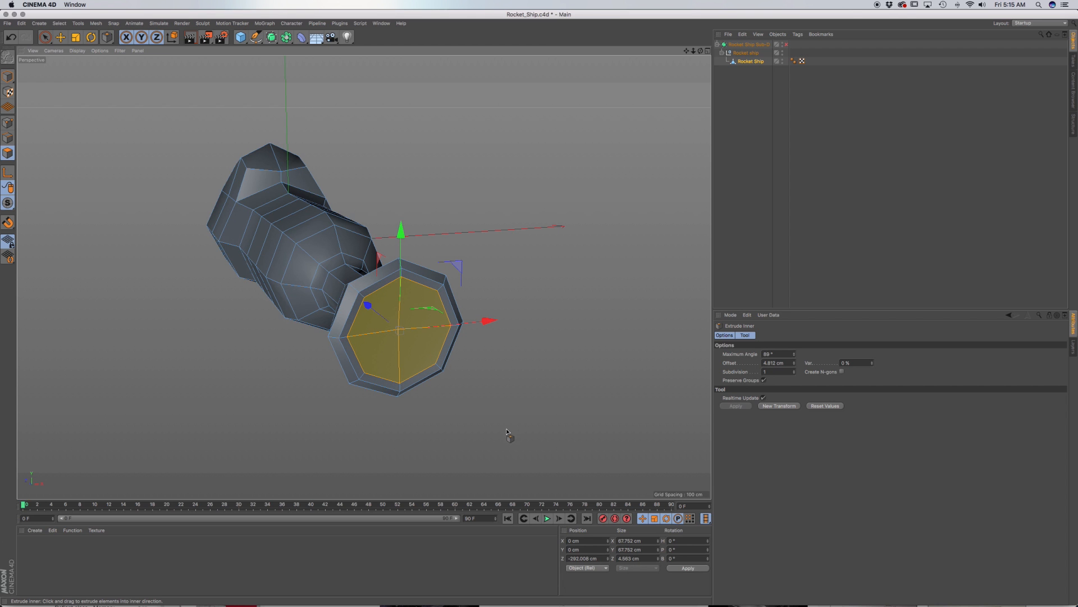
pyautogui.press('d')
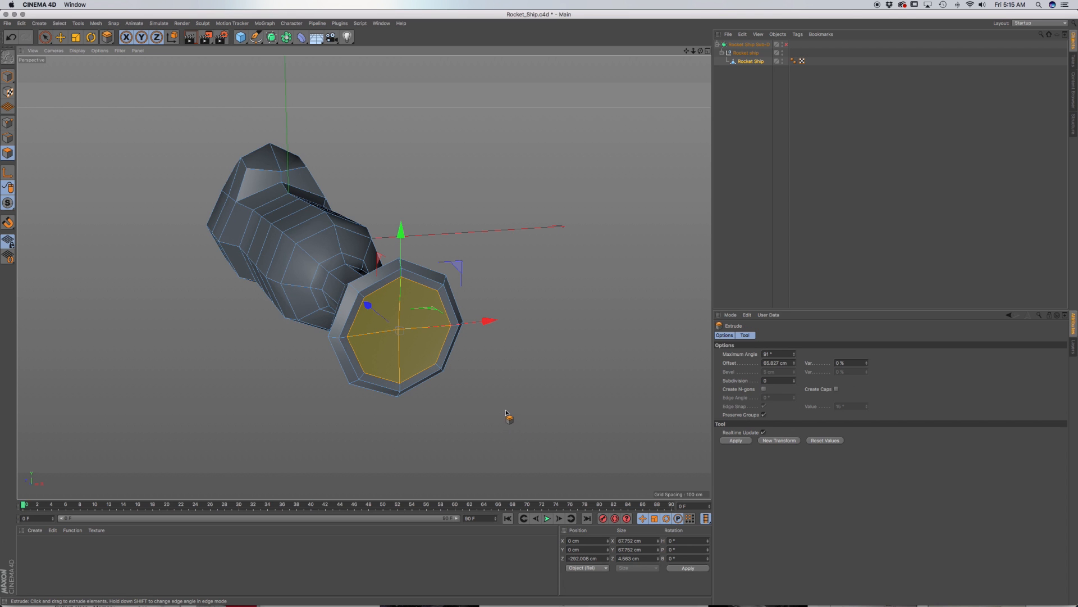
pyautogui.moveTo(508, 413); pyautogui.dragTo(458, 416)
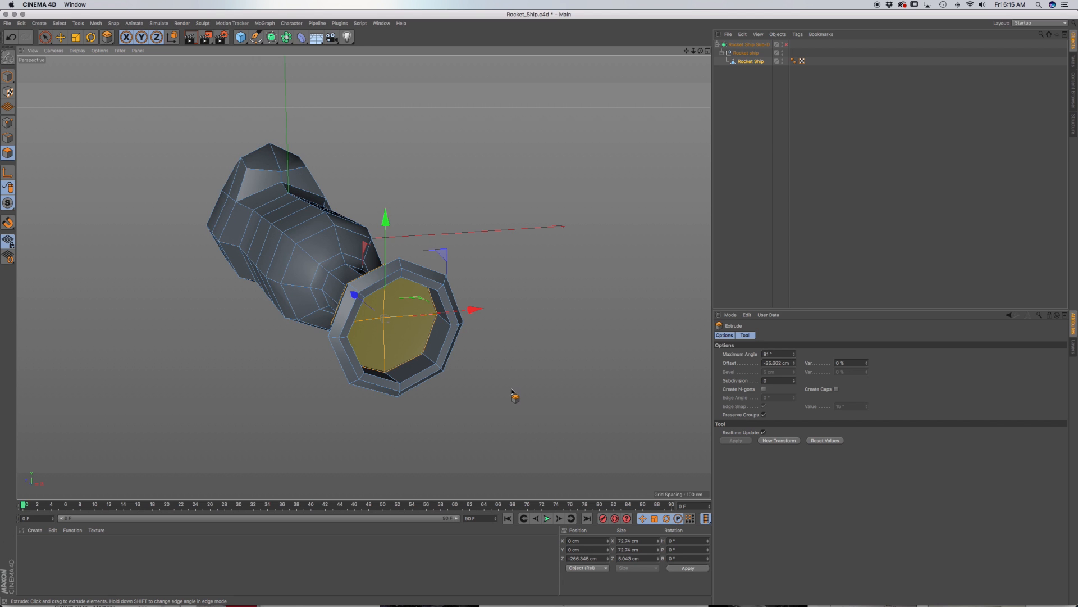
# Step: Scale the recess floor polygons down to about 40.4 cm and move them deeper into the nozzle to about Z -246.4 cm
pyautogui.press('t')
pyautogui.moveTo(527, 306); pyautogui.dragTo(502, 328)
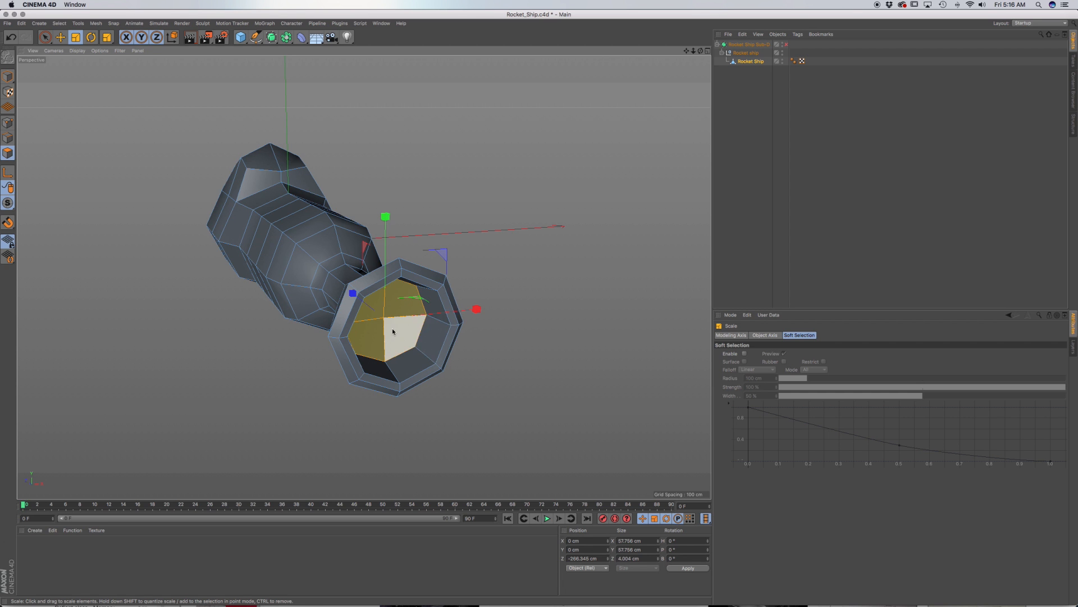
pyautogui.keyDown('alt'); pyautogui.moveTo(392, 328); pyautogui.dragTo(428, 352); pyautogui.keyUp('alt')
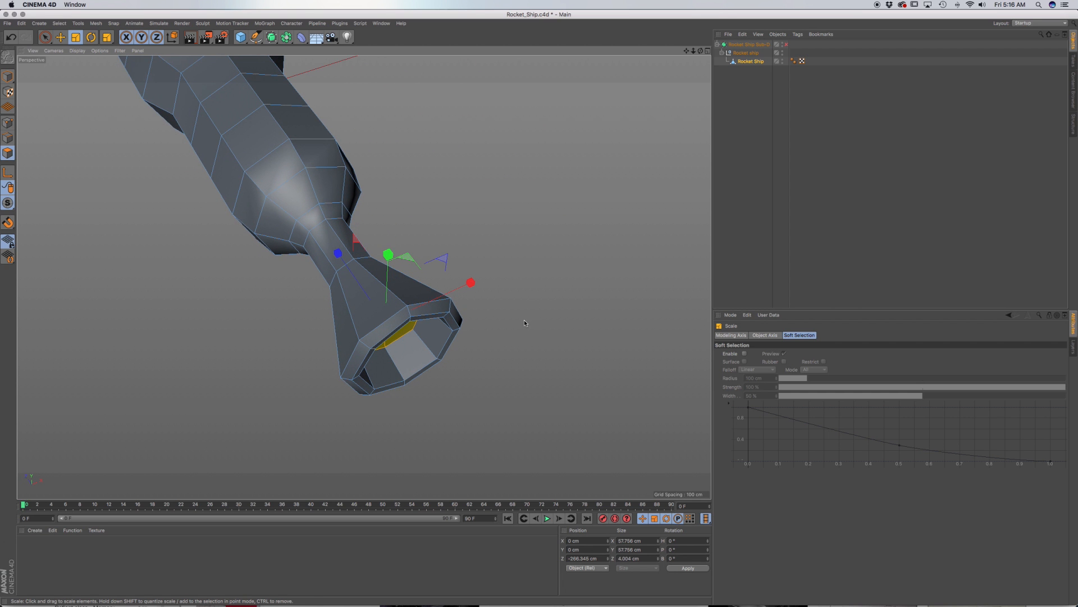
pyautogui.moveTo(524, 323); pyautogui.dragTo(466, 332)
pyautogui.keyDown('alt'); pyautogui.moveTo(416, 354); pyautogui.dragTo(456, 286); pyautogui.keyUp('alt')
pyautogui.press('e')
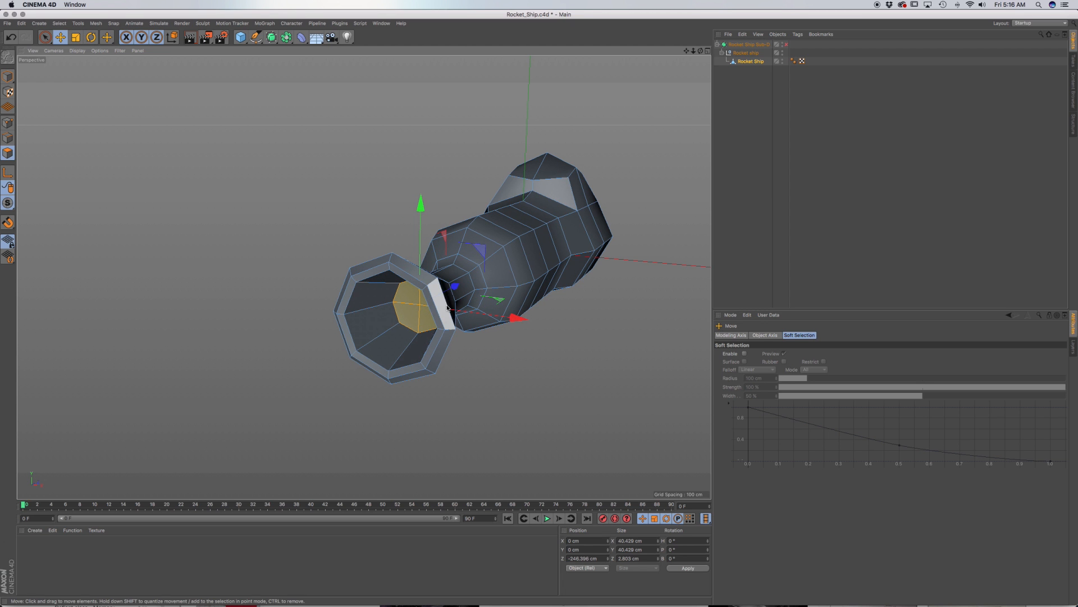
# Step: Inset the recess floor by about 2.1 cm and add a loop cut at about 14.4% around the nozzle's inner wall near the rim
pyautogui.press('i')
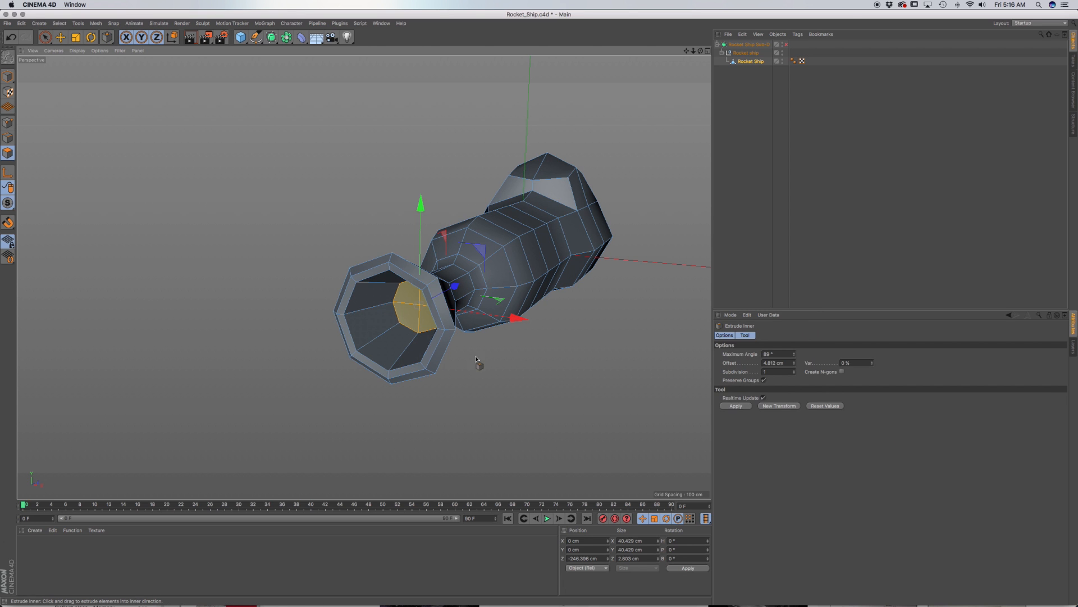
pyautogui.moveTo(481, 366); pyautogui.dragTo(483, 367)
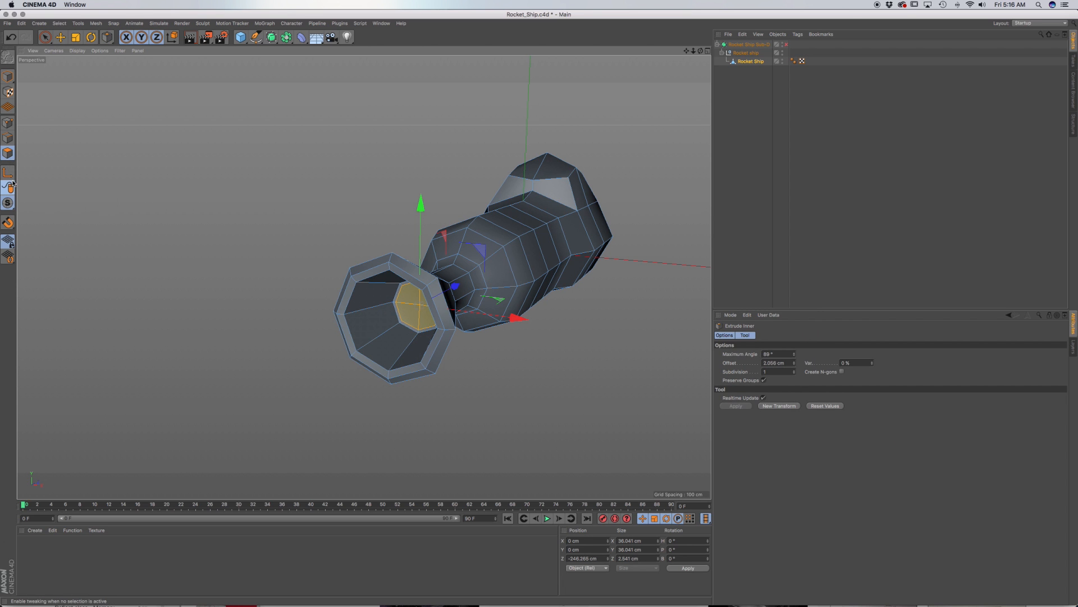
pyautogui.press('k')
pyautogui.press('l')
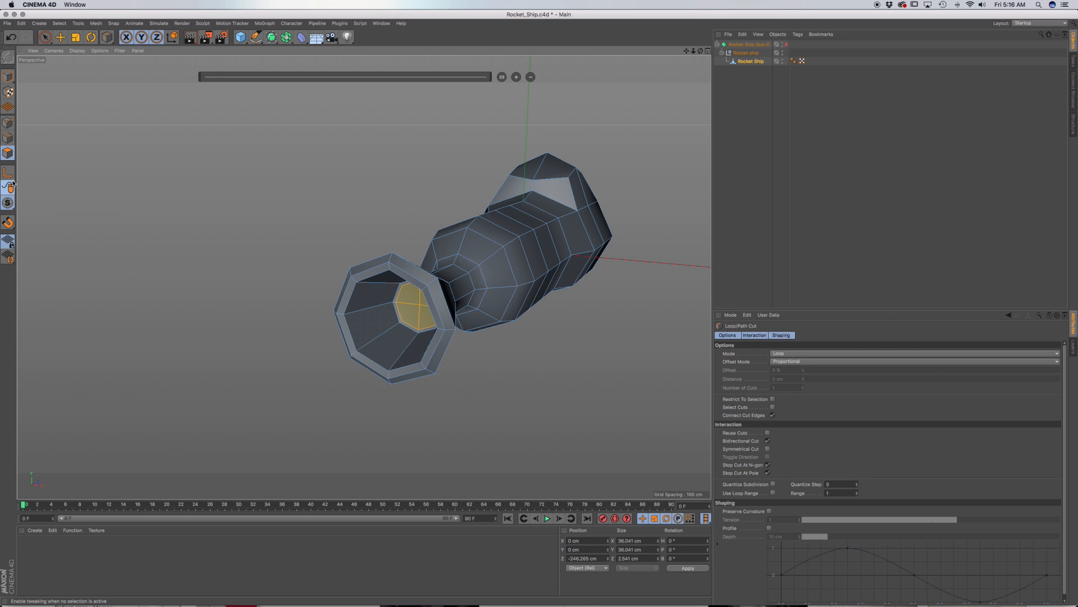
pyautogui.click(365, 351)
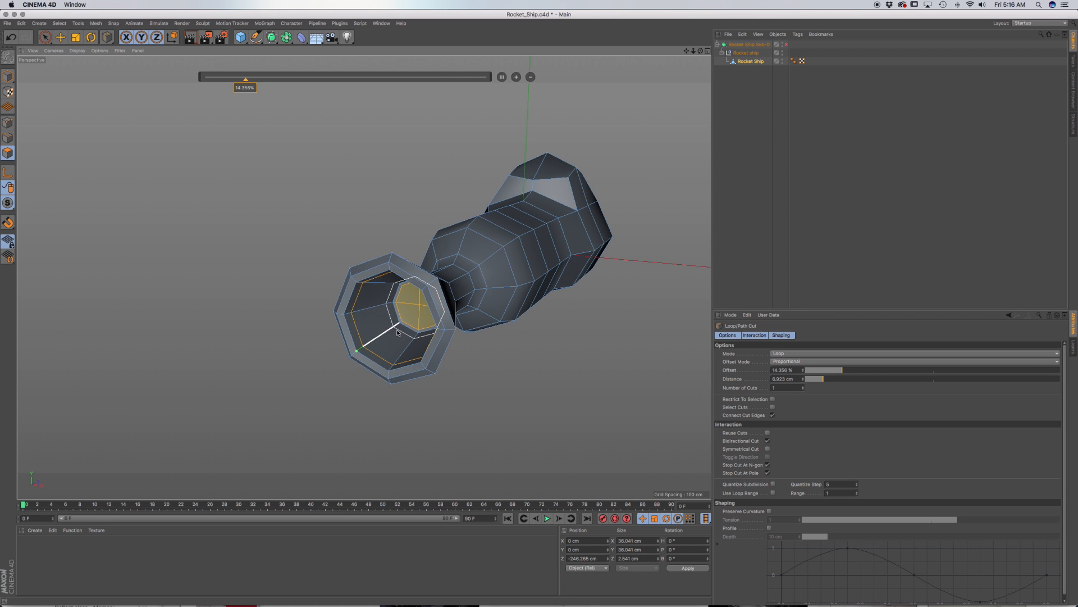
# Step: Add supporting loop cuts on both sides of the neck-to-nozzle joint, at about 4.2% on the neck and 96.3% on the flare
pyautogui.moveTo(397, 332); pyautogui.dragTo(527, 330)
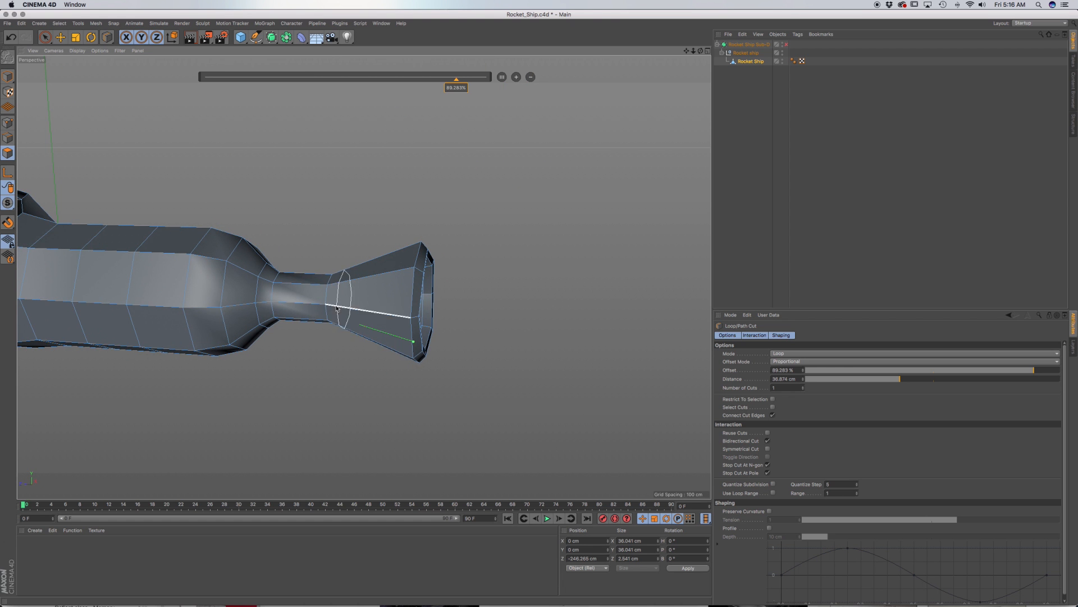
pyautogui.keyDown('alt'); pyautogui.moveTo(338, 316); pyautogui.dragTo(425, 362); pyautogui.keyUp('alt')
pyautogui.scroll(4, 425, 364)
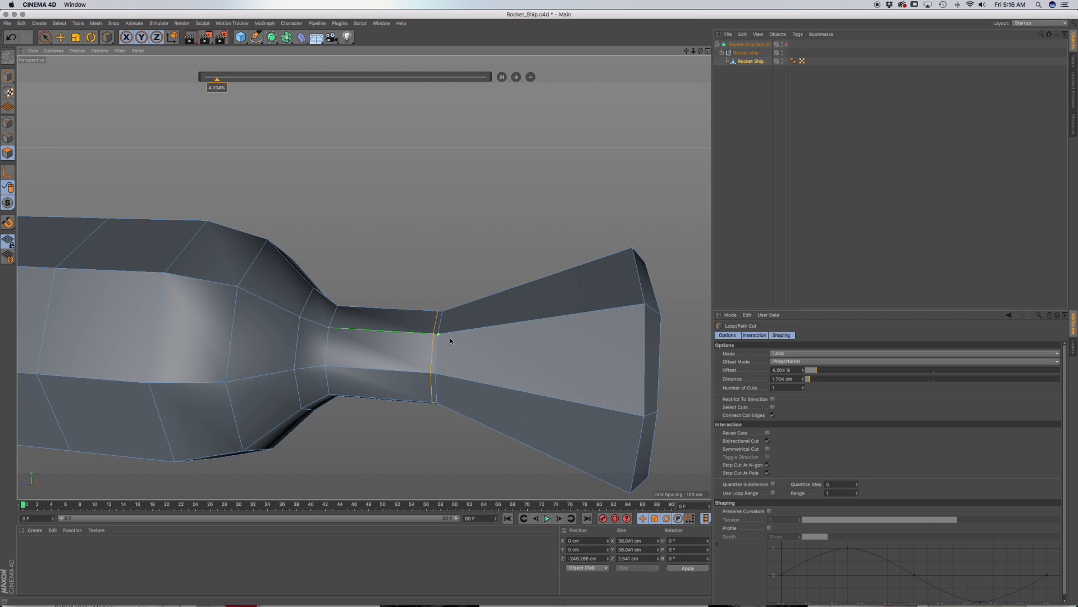
pyautogui.keyDown('alt'); pyautogui.moveTo(447, 337); pyautogui.dragTo(475, 367); pyautogui.keyUp('alt')
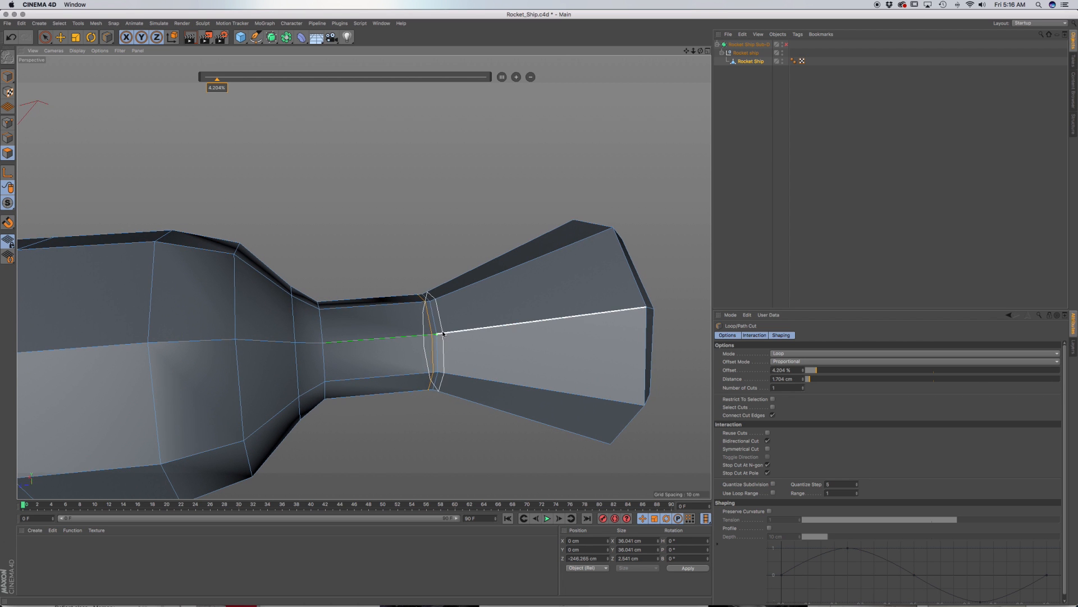
pyautogui.click(444, 333)
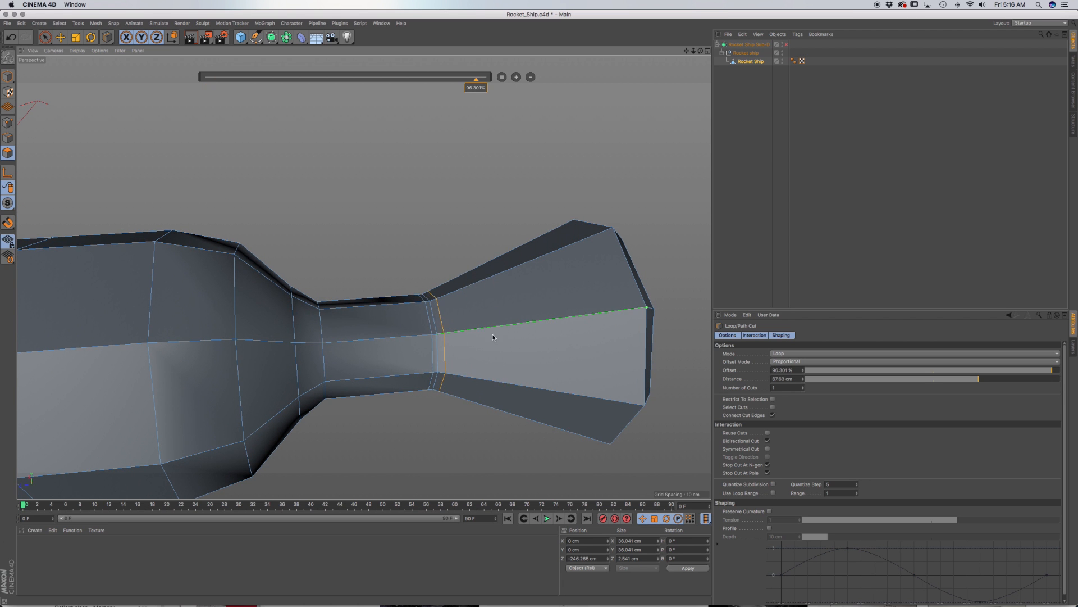
# Step: Turn the Subdivision Surface smoothing back on, switch to model mode and inspect the whole rocket's shape
pyautogui.click(786, 44)
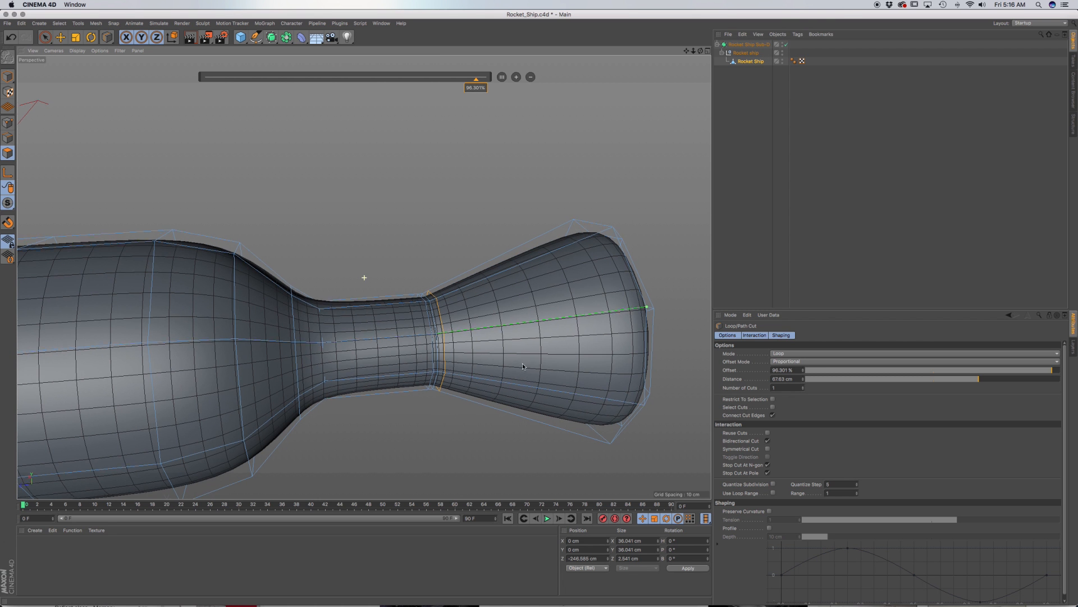
pyautogui.keyDown('alt'); pyautogui.moveTo(526, 375); pyautogui.dragTo(461, 349, button='middle'); pyautogui.keyUp('alt')
pyautogui.keyDown('alt'); pyautogui.moveTo(486, 353); pyautogui.dragTo(485, 327); pyautogui.keyUp('alt')
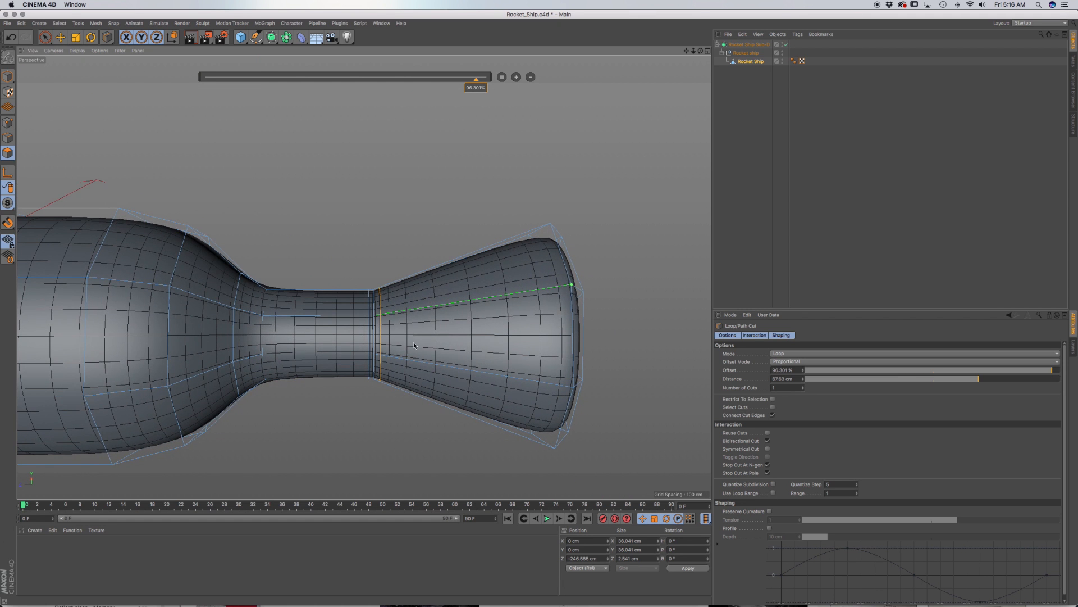
pyautogui.scroll(-6, 413, 342)
pyautogui.keyDown('alt'); pyautogui.moveTo(301, 337); pyautogui.dragTo(343, 337, button='middle'); pyautogui.keyUp('alt')
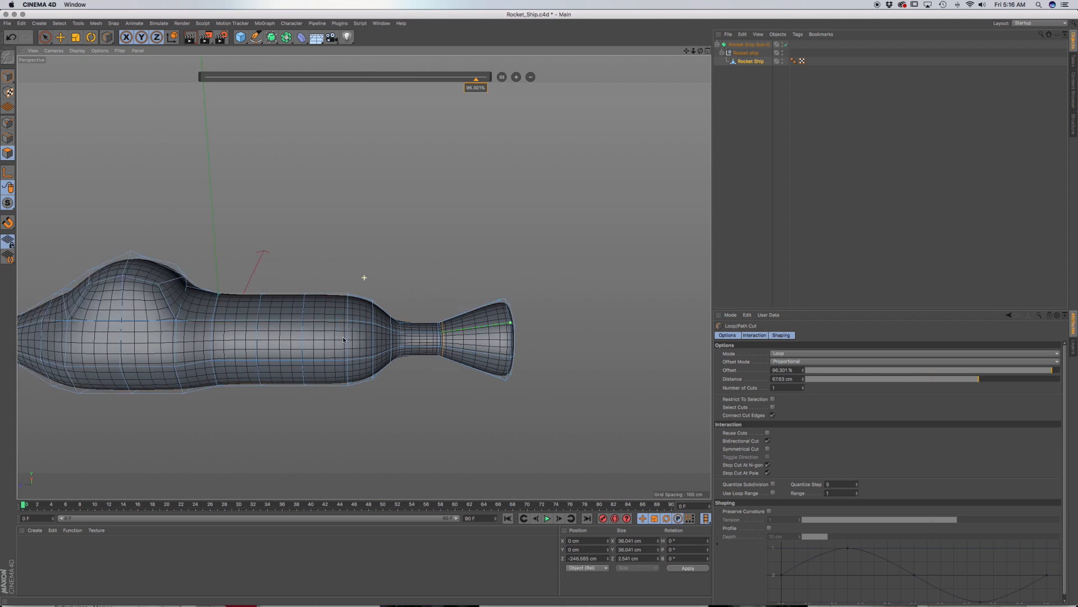
pyautogui.keyDown('alt'); pyautogui.moveTo(343, 339); pyautogui.dragTo(446, 319); pyautogui.keyUp('alt')
pyautogui.click(8, 77)
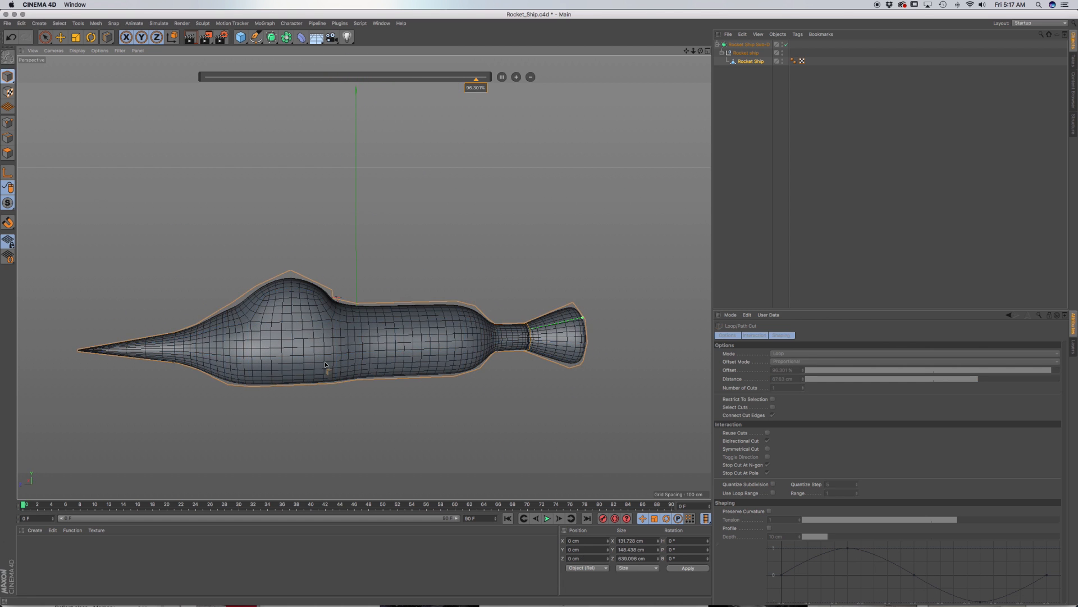
pyautogui.keyDown('alt'); pyautogui.moveTo(338, 355); pyautogui.dragTo(331, 315); pyautogui.keyUp('alt')
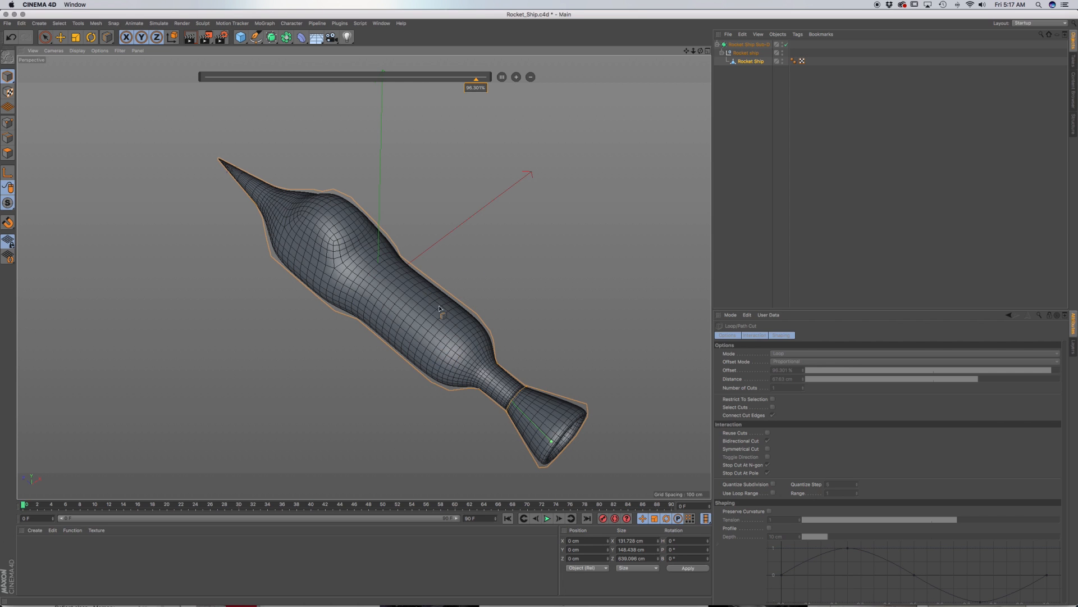
pyautogui.keyDown('alt'); pyautogui.moveTo(434, 347); pyautogui.dragTo(447, 231); pyautogui.keyUp('alt')
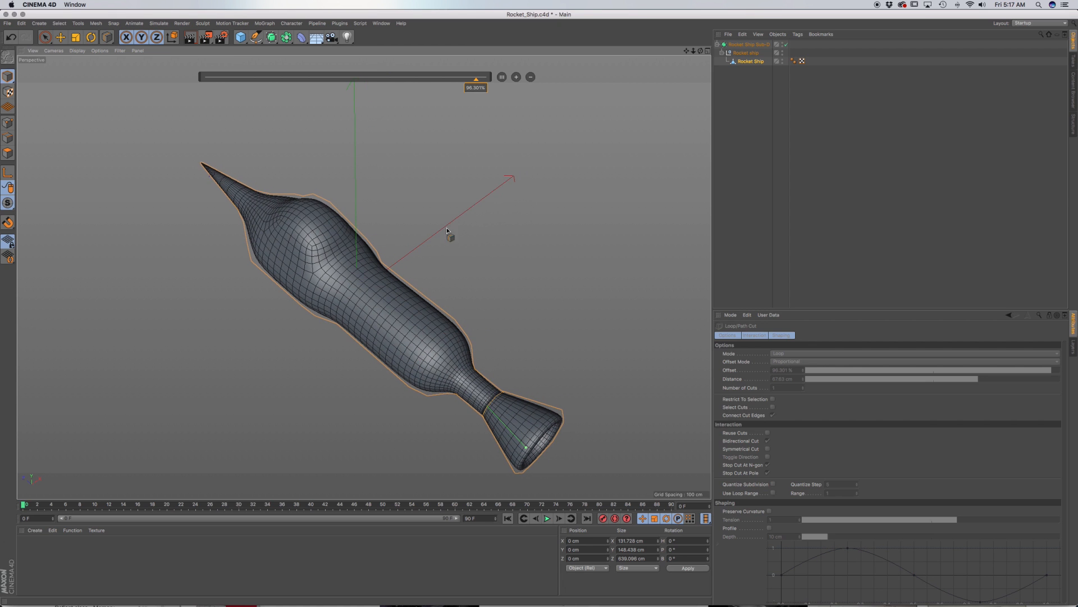
# Step: Add a Symmetry object to the scene for mirroring the side parts
pyautogui.click(751, 60)
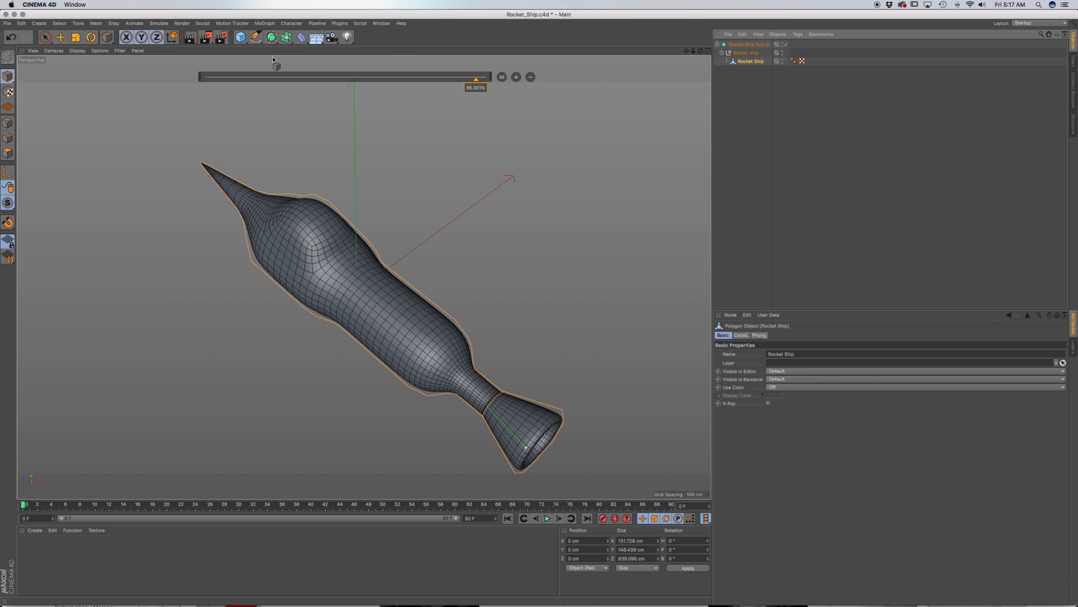
pyautogui.click(286, 37)
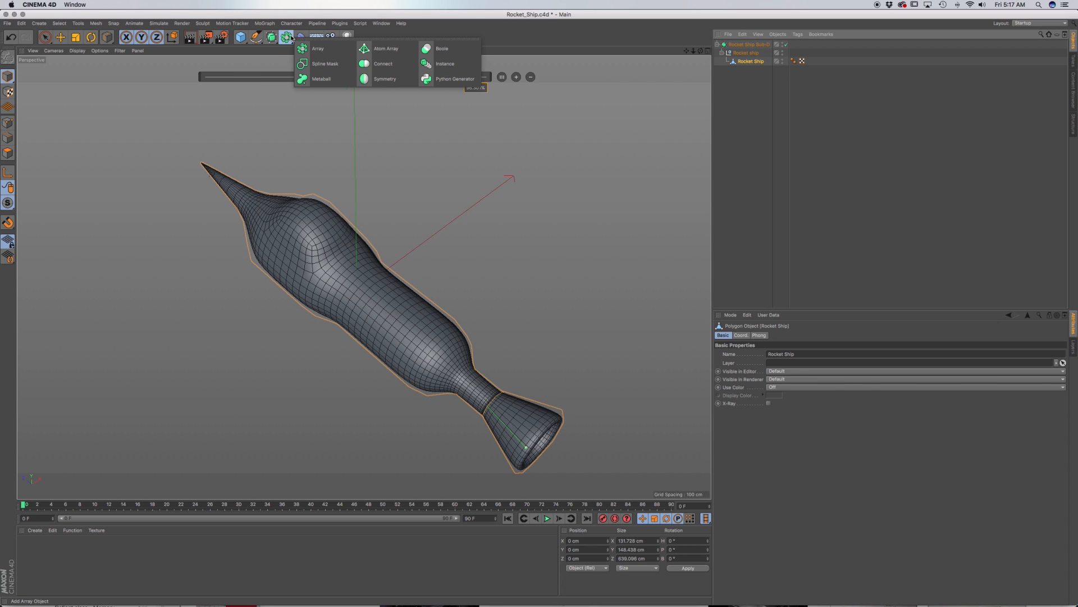
pyautogui.click(384, 78)
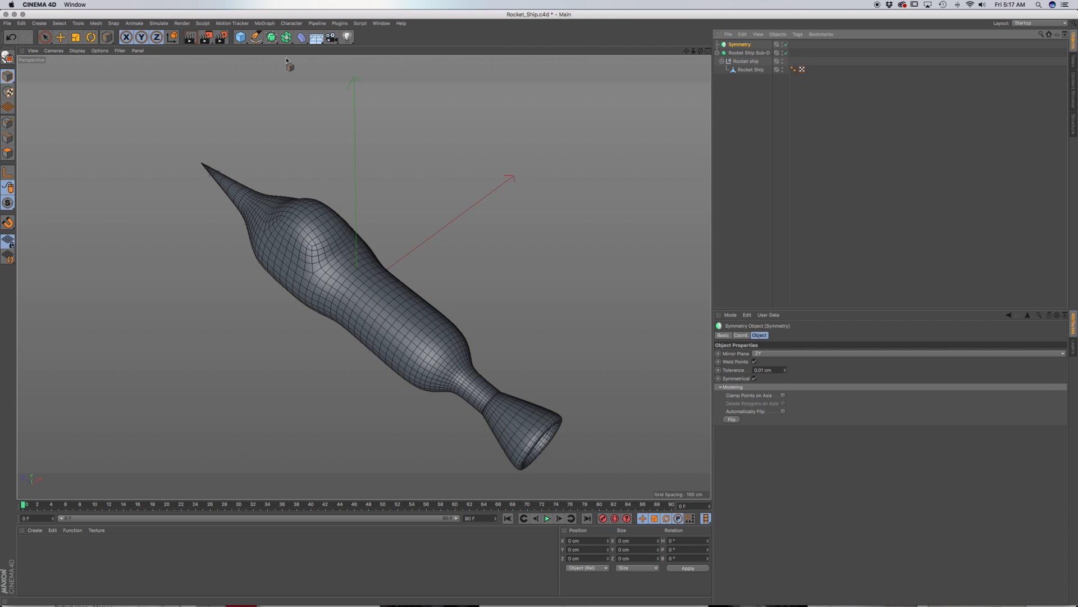
# Step: Create a null named Wing and make it a child of the Symmetry object
pyautogui.click(241, 37)
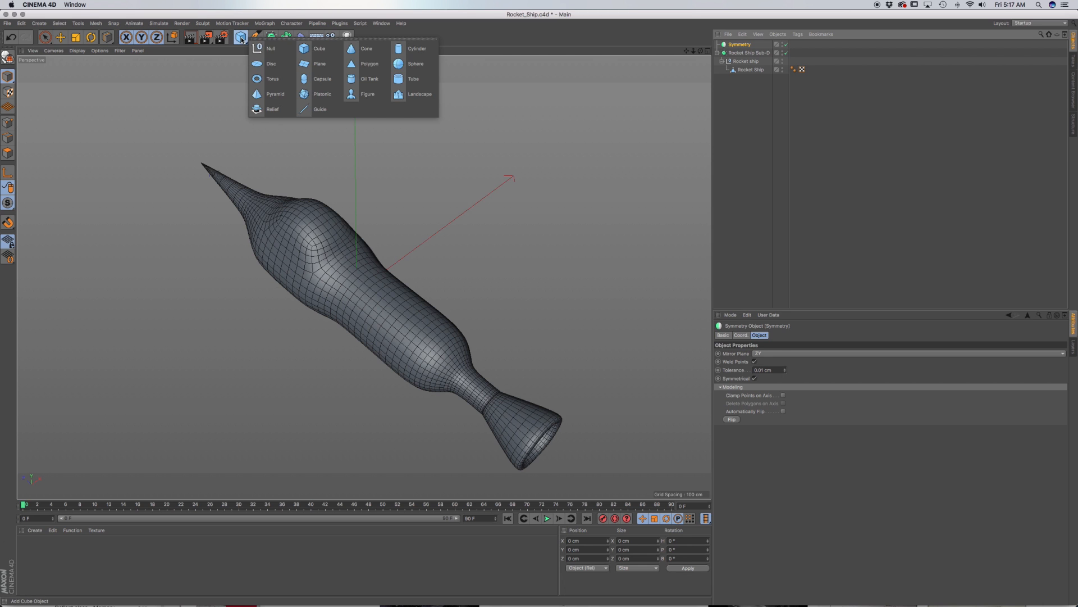
pyautogui.click(271, 48)
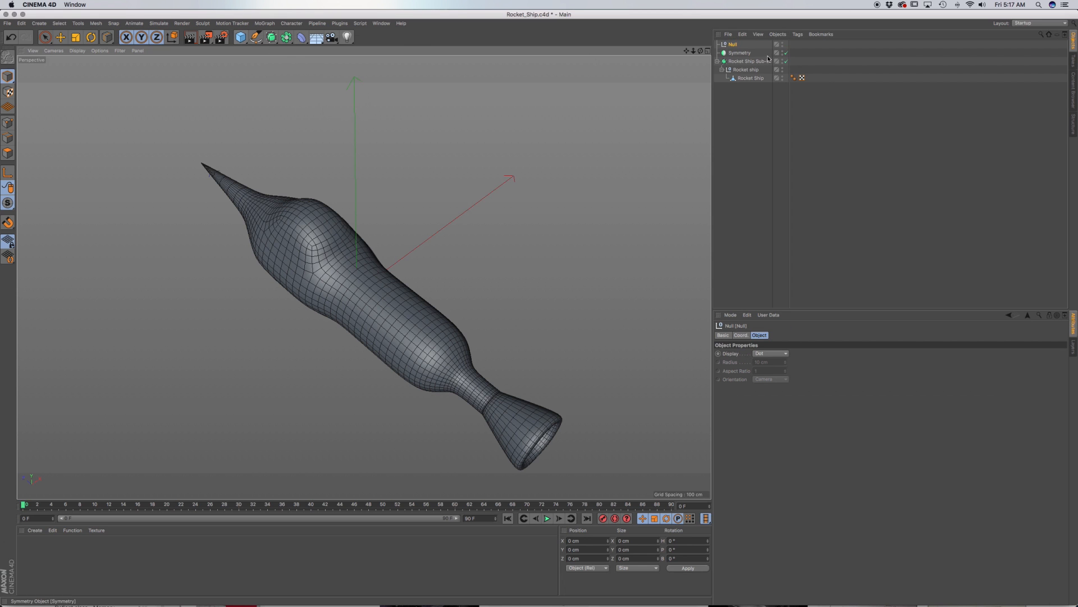
pyautogui.doubleClick(735, 44)
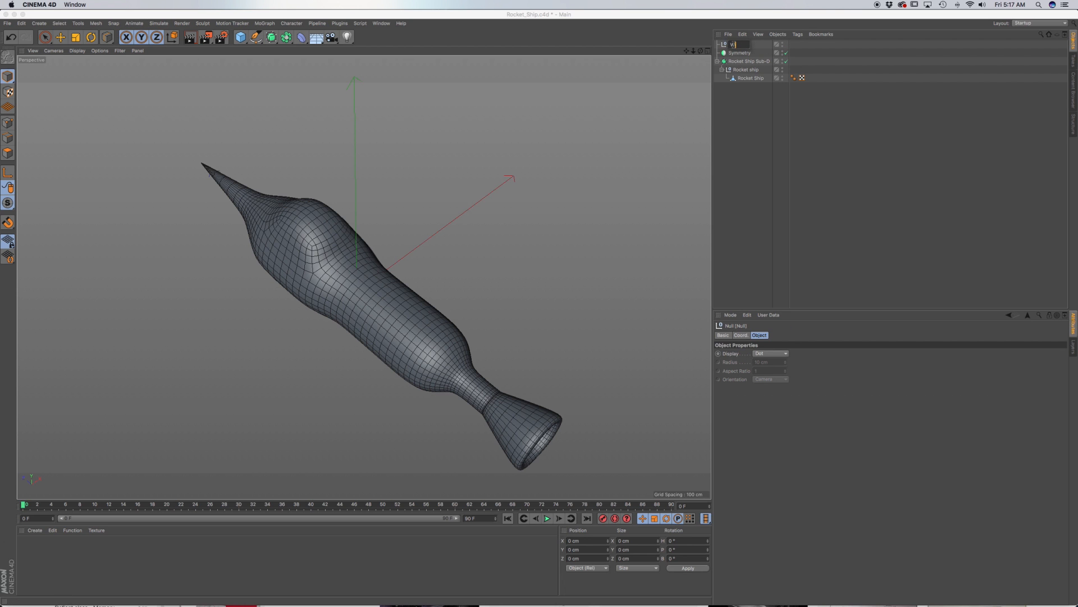
pyautogui.press('Return')
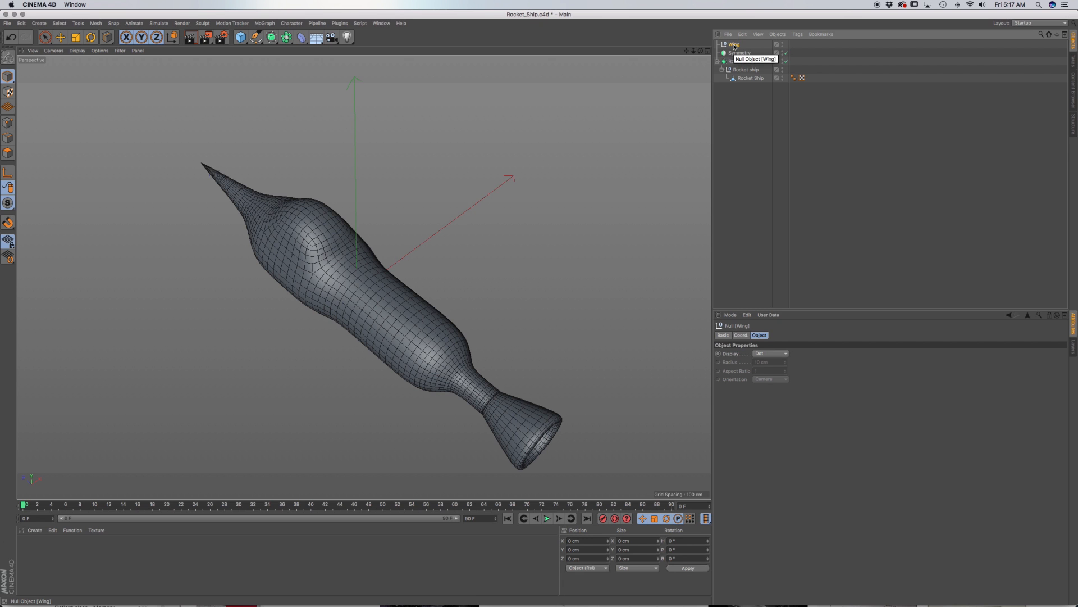
pyautogui.moveTo(735, 48); pyautogui.dragTo(740, 53)
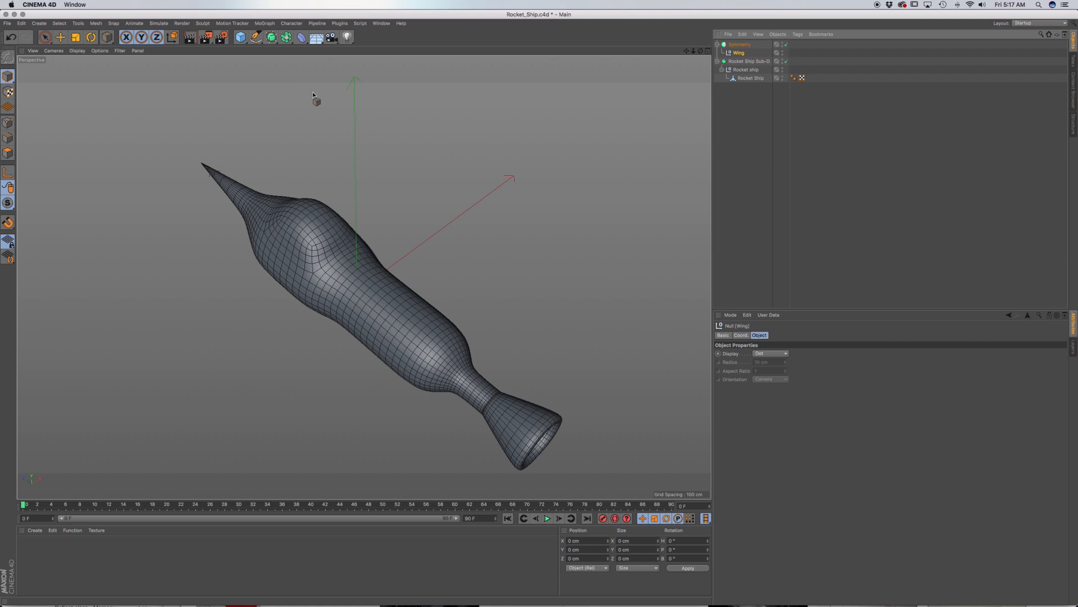
# Step: Add a capsule primitive and set its orientation to +Z
pyautogui.moveTo(241, 38); pyautogui.dragTo(320, 78)
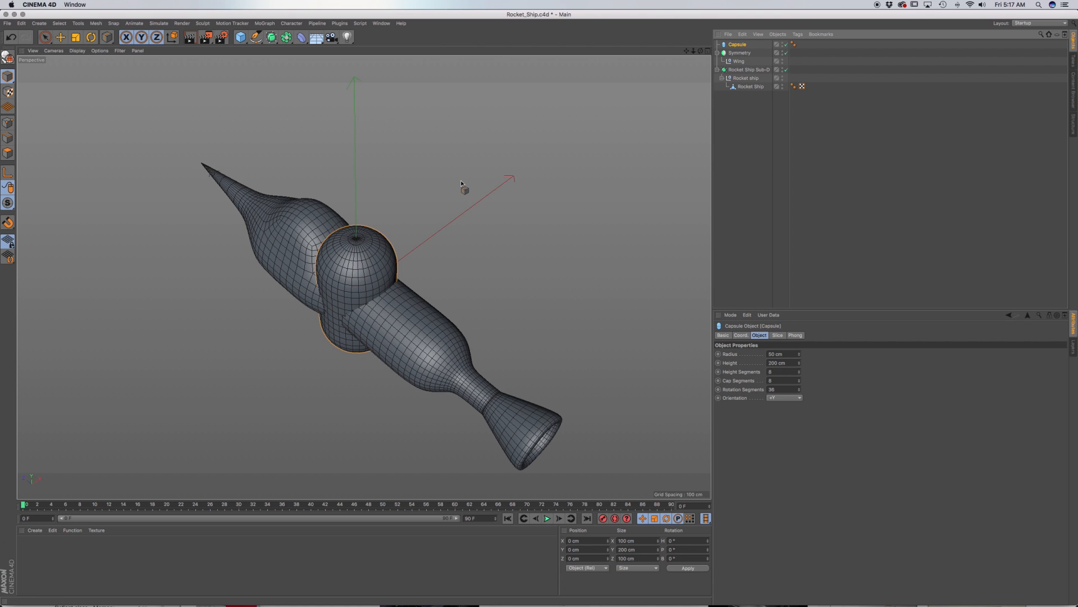
pyautogui.click(796, 399)
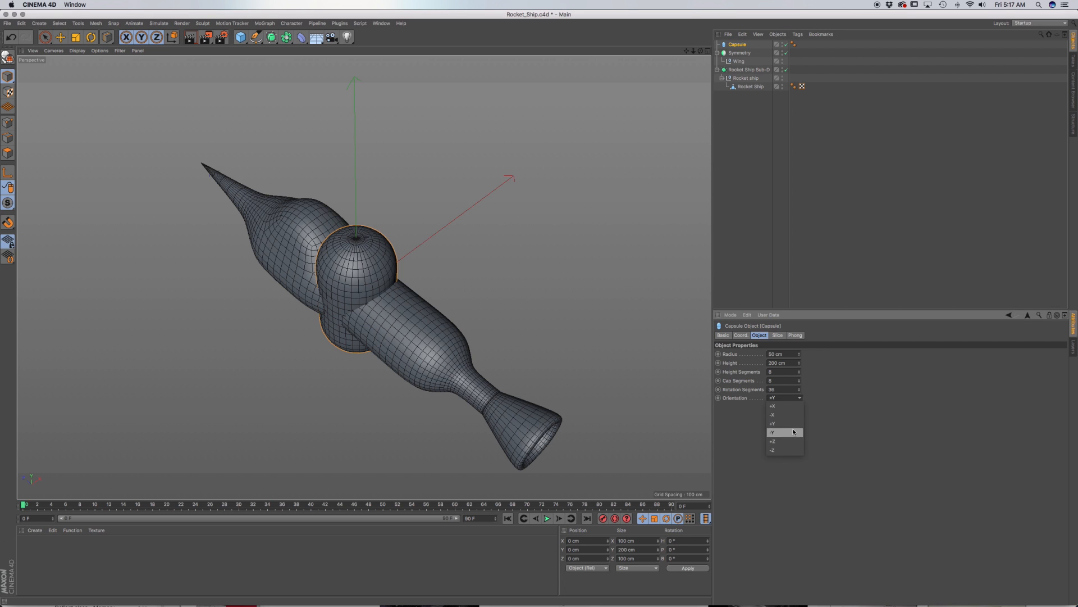
pyautogui.click(789, 441)
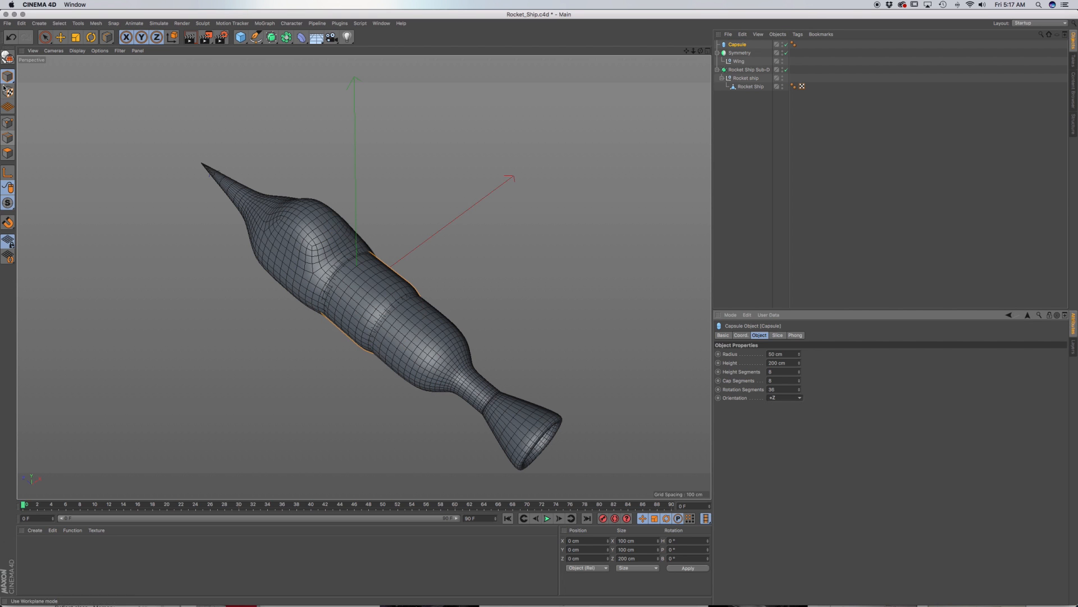
# Step: Move the capsule backward and out beside the rocket body, to about X 86.4 cm and Z -113.1 cm
pyautogui.click(45, 37)
pyautogui.click(60, 37)
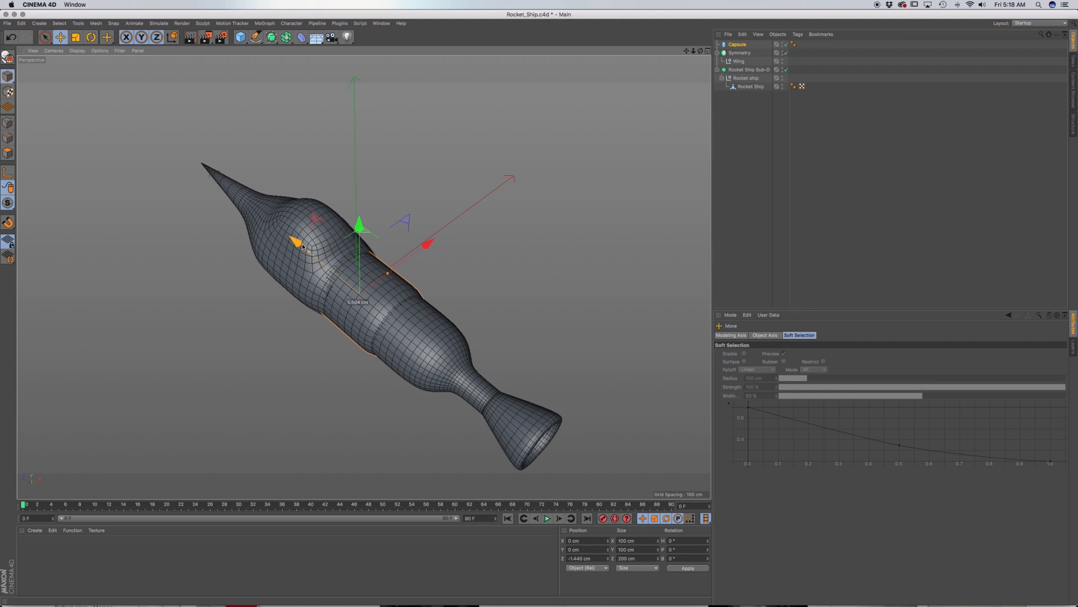
pyautogui.moveTo(291, 246); pyautogui.dragTo(354, 291)
pyautogui.moveTo(481, 288); pyautogui.dragTo(528, 256)
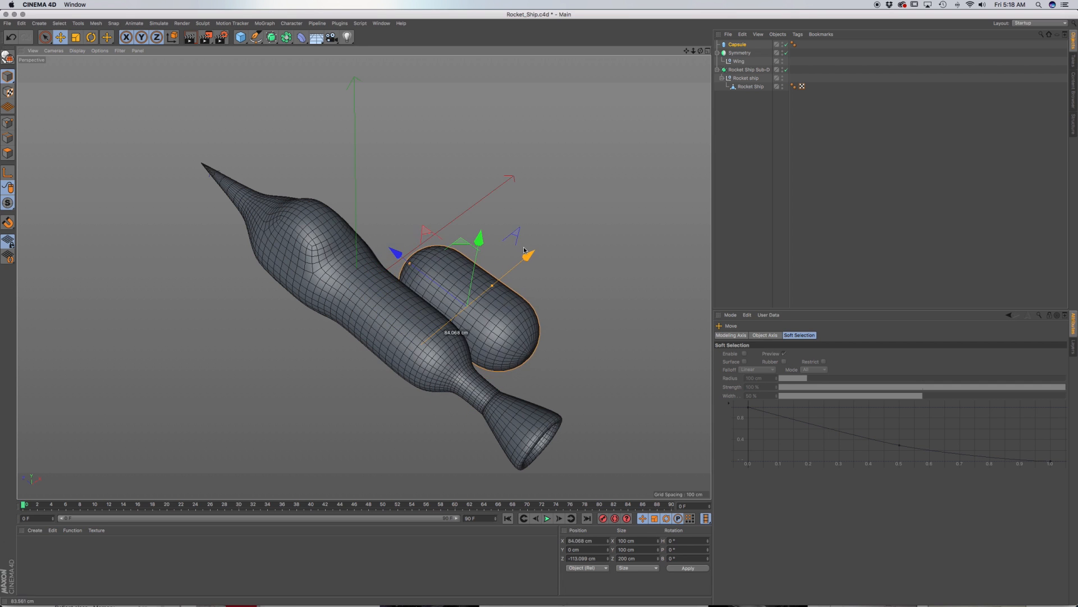
# Step: Rename the capsule as Fuel Tank and nest it inside the Wing null
pyautogui.doubleClick(738, 44)
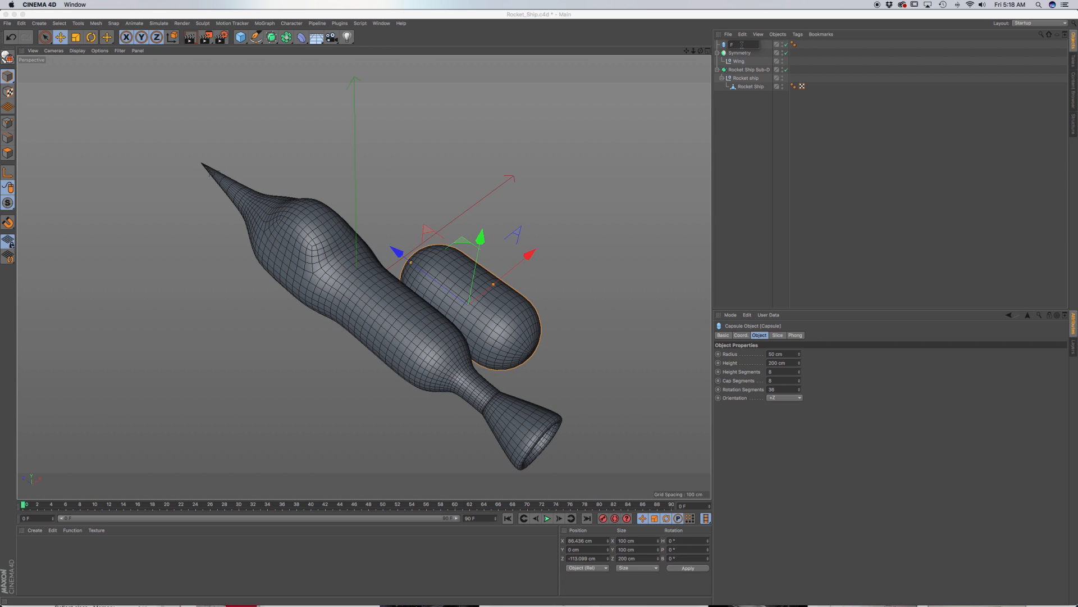
pyautogui.write('Fuel Tank')
pyautogui.press('Return')
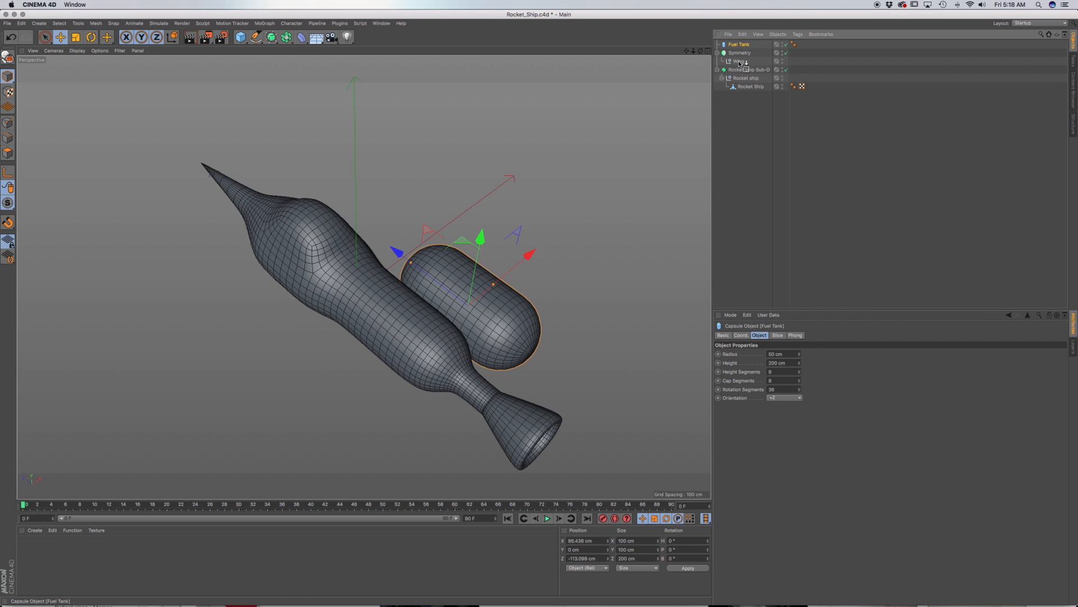
pyautogui.moveTo(742, 62); pyautogui.dragTo(741, 62)
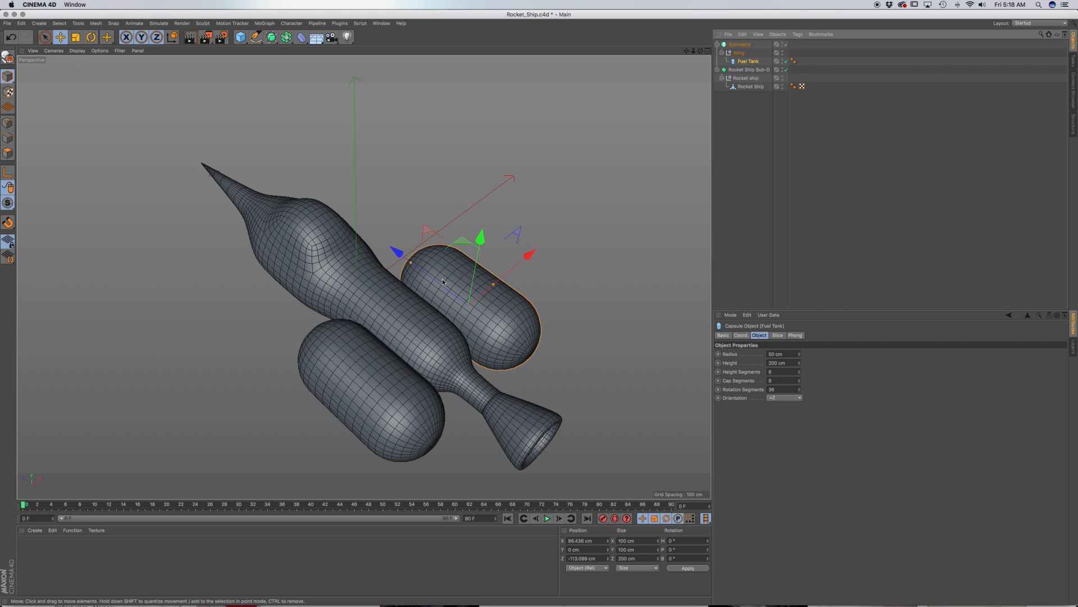
# Step: Resize the fuel tank capsule to a radius of about 34.7 cm and a height of about 162.7 cm
pyautogui.moveTo(494, 285); pyautogui.dragTo(487, 292)
pyautogui.keyDown('alt'); pyautogui.moveTo(493, 302); pyautogui.dragTo(465, 308, button='right'); pyautogui.keyUp('alt')
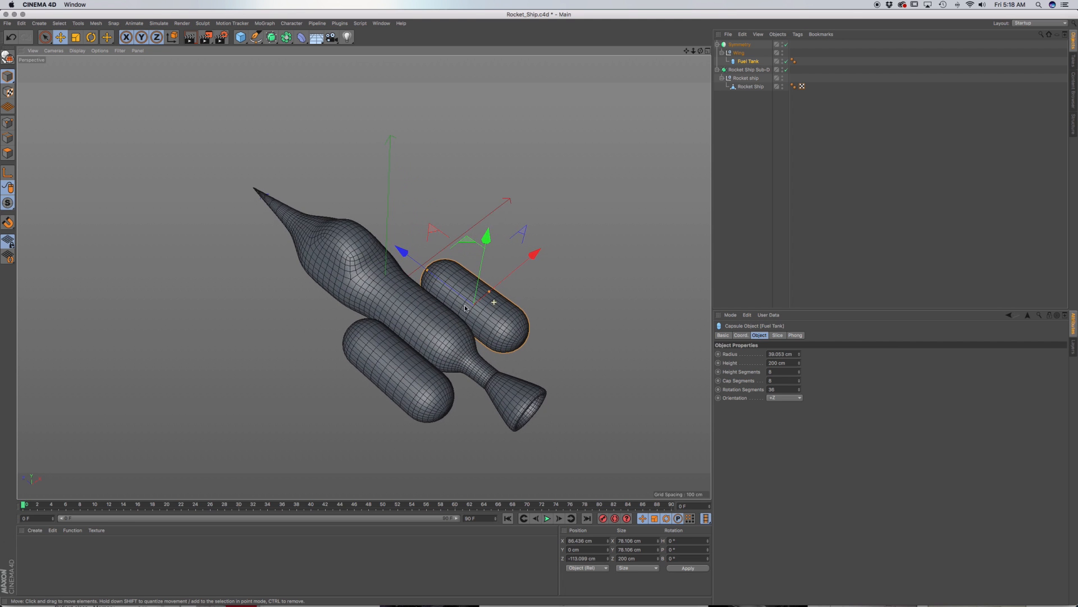
pyautogui.keyDown('alt'); pyautogui.moveTo(476, 317); pyautogui.dragTo(392, 285); pyautogui.keyUp('alt')
pyautogui.keyDown('alt'); pyautogui.moveTo(392, 286); pyautogui.dragTo(444, 304, button='right'); pyautogui.keyUp('alt')
pyautogui.keyDown('alt'); pyautogui.moveTo(449, 304); pyautogui.dragTo(388, 315); pyautogui.keyUp('alt')
pyautogui.keyDown('alt'); pyautogui.moveTo(388, 315); pyautogui.dragTo(399, 350, button='right'); pyautogui.keyUp('alt')
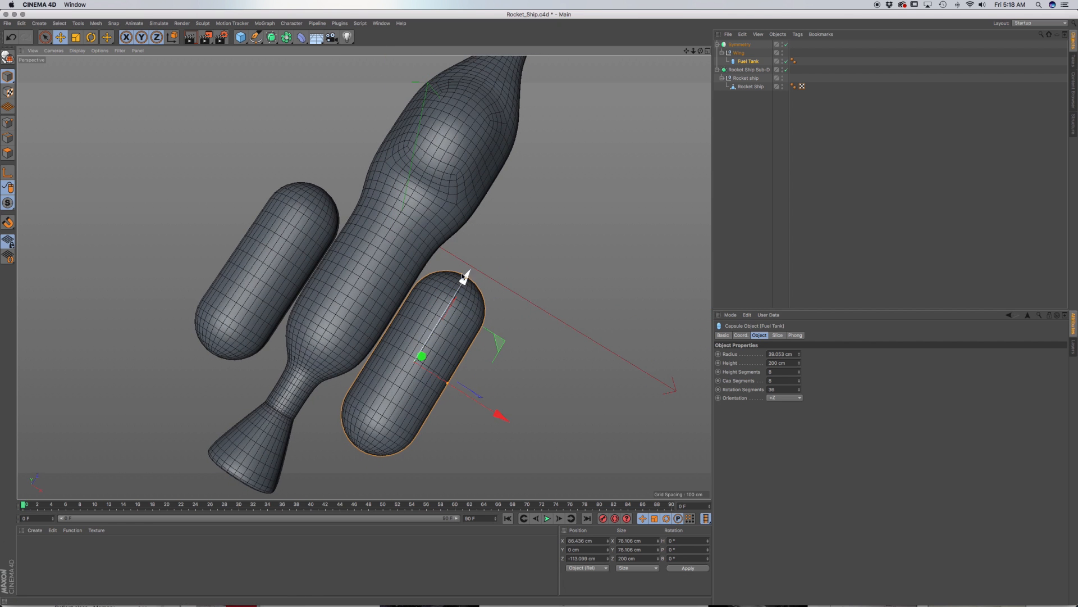
pyautogui.moveTo(466, 279); pyautogui.dragTo(454, 294)
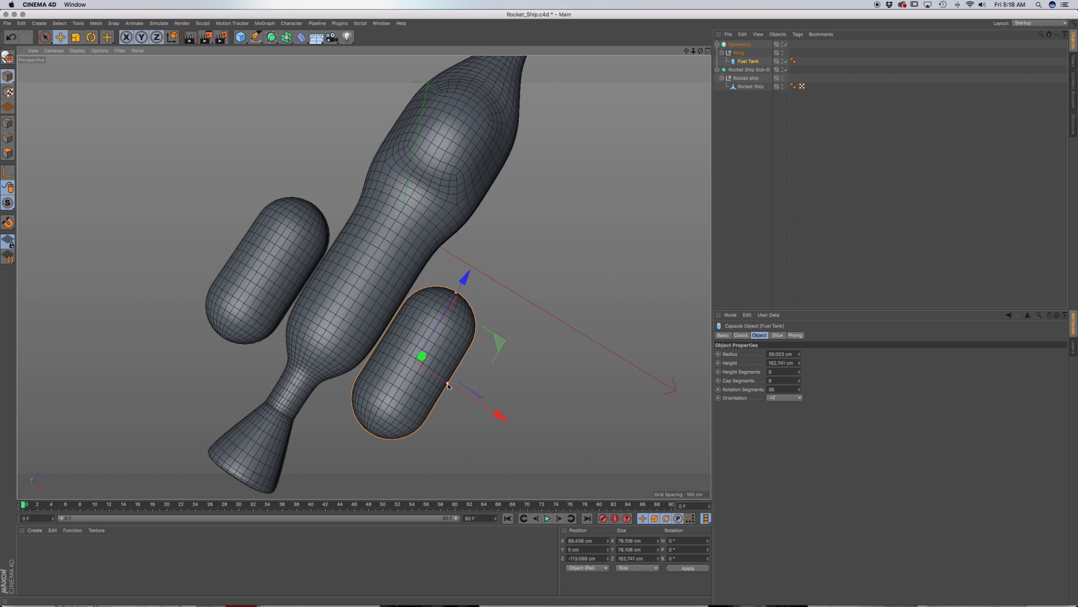
pyautogui.moveTo(448, 383); pyautogui.dragTo(444, 380)
# Step: Move the fuel tank forward and closer to the rocket body, to about X 80.7 cm and Z -77.5 cm
pyautogui.moveTo(479, 269); pyautogui.dragTo(490, 254)
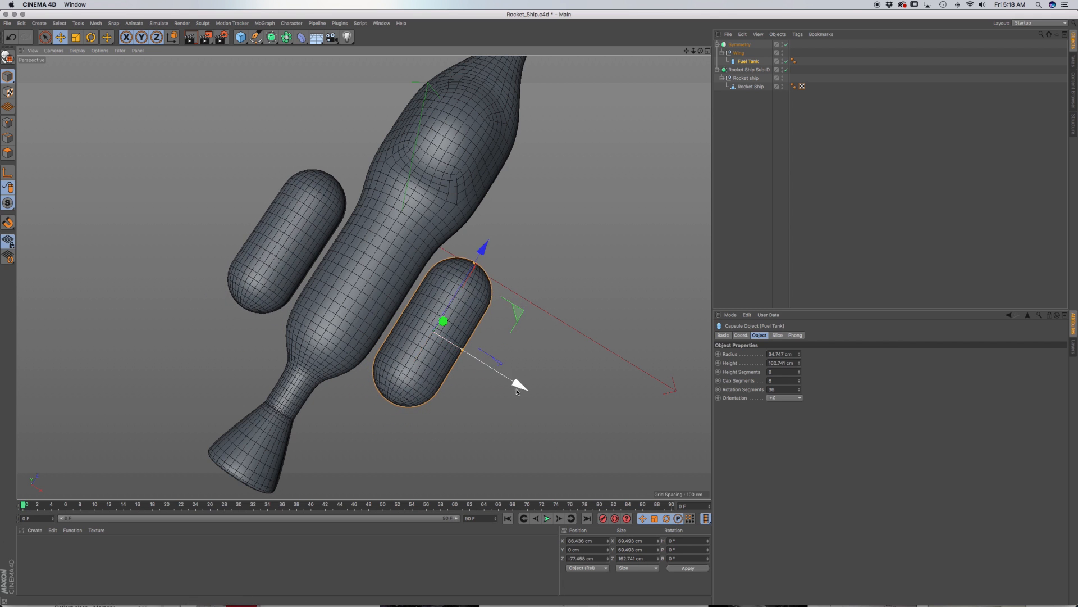
pyautogui.moveTo(516, 385); pyautogui.dragTo(513, 382)
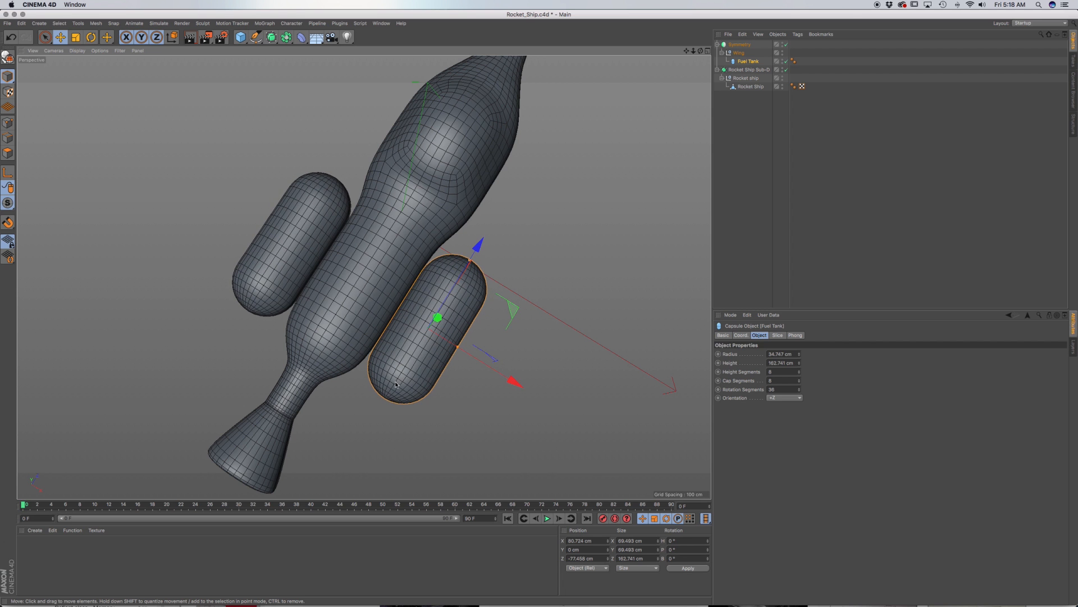
pyautogui.keyDown('alt'); pyautogui.moveTo(395, 384); pyautogui.dragTo(412, 288); pyautogui.keyUp('alt')
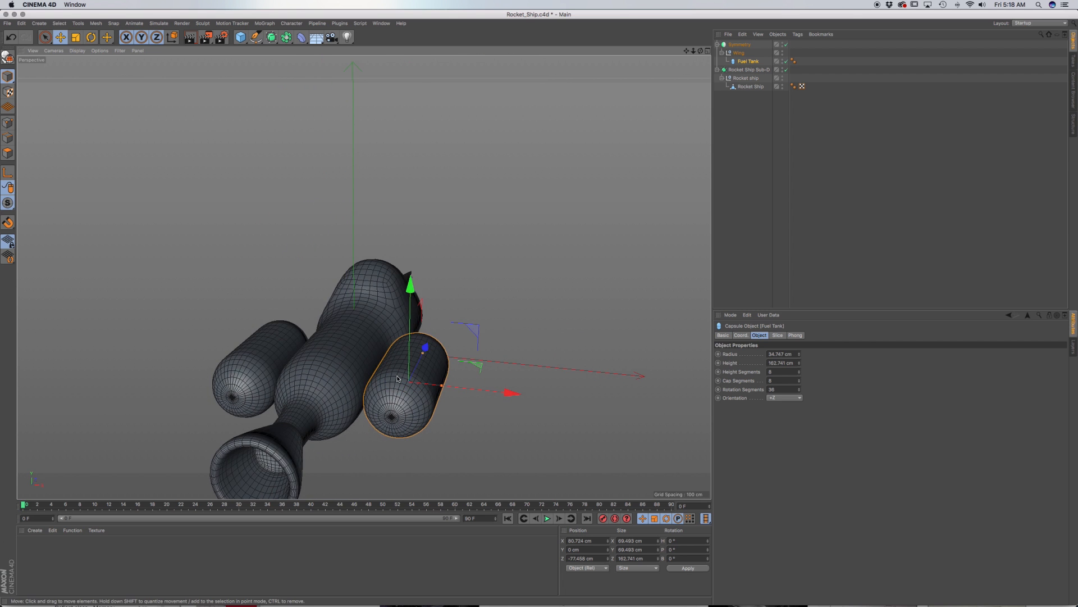
# Step: Reduce the fuel tank capsule to 8 rotation segments, 3 cap segments and 4 height segments
pyautogui.scroll(5, 397, 378)
pyautogui.keyDown('alt'); pyautogui.moveTo(416, 301); pyautogui.dragTo(308, 396); pyautogui.keyUp('alt')
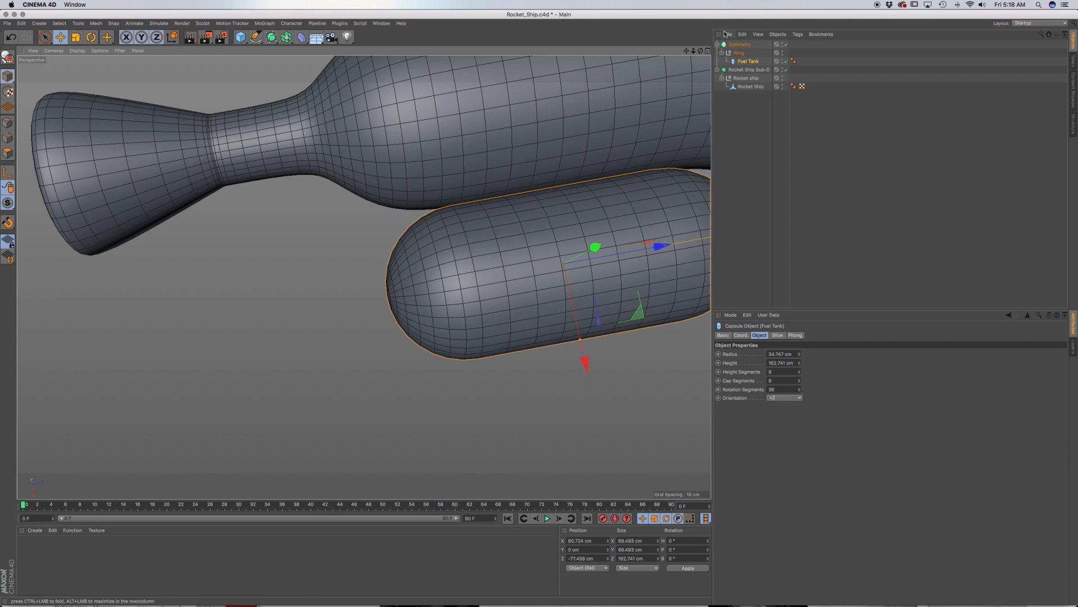
pyautogui.click(758, 61)
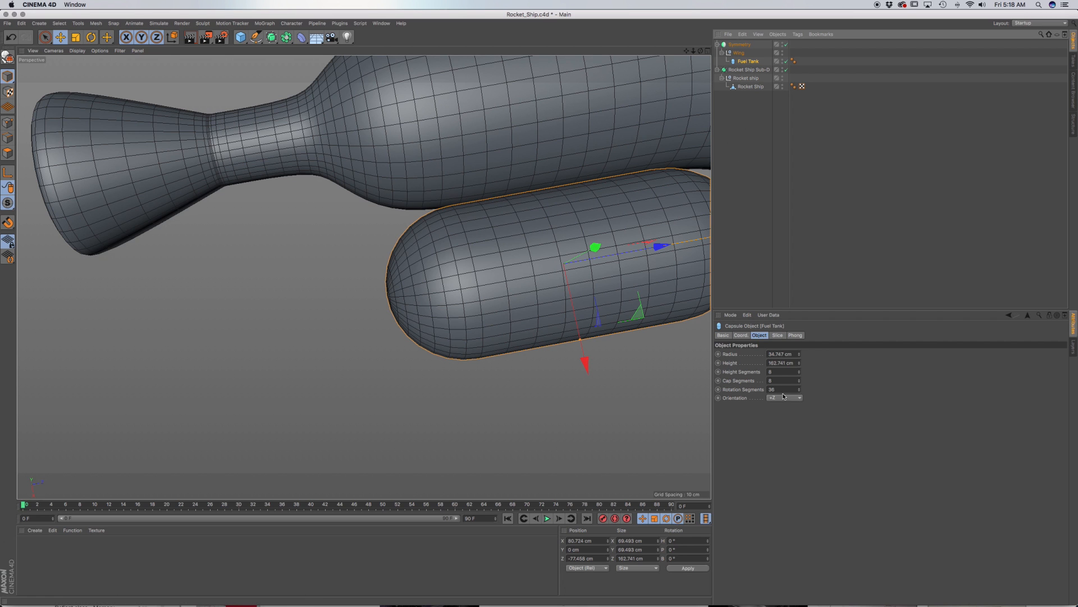
pyautogui.click(775, 389)
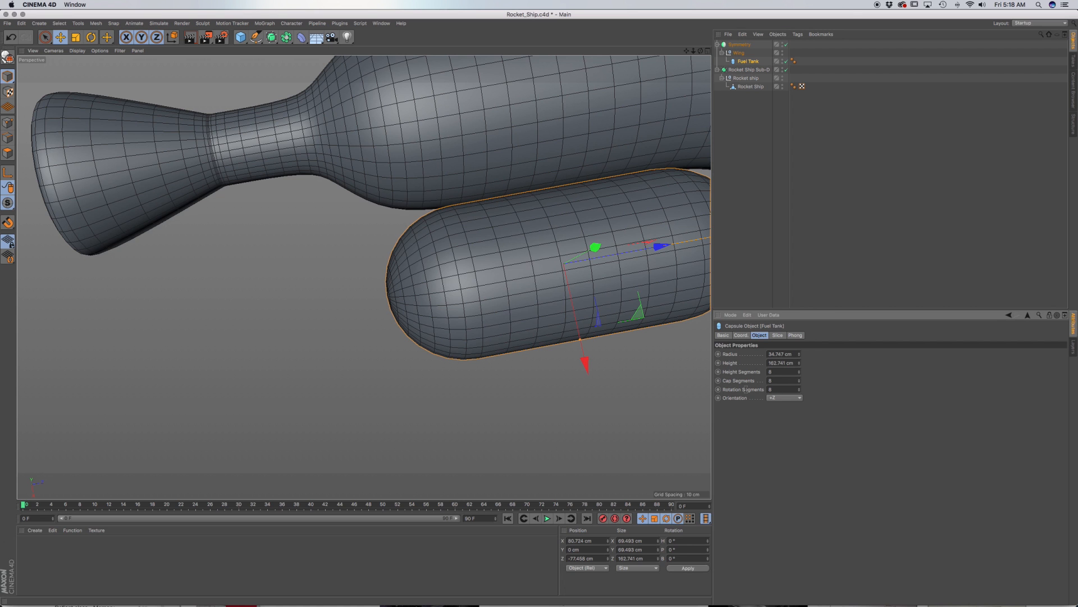
pyautogui.press('Return')
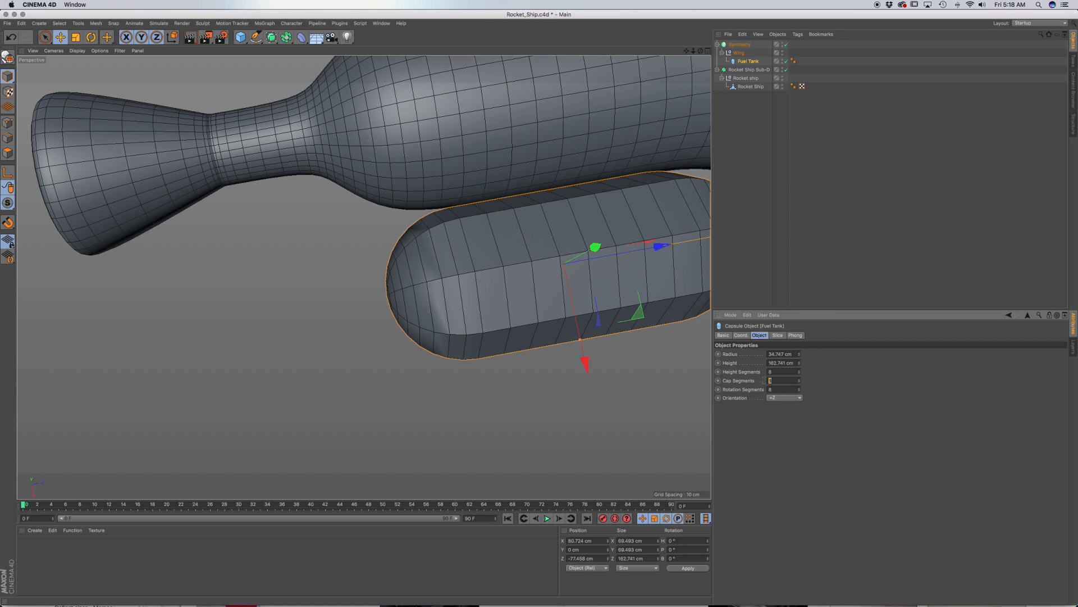
pyautogui.press('Return')
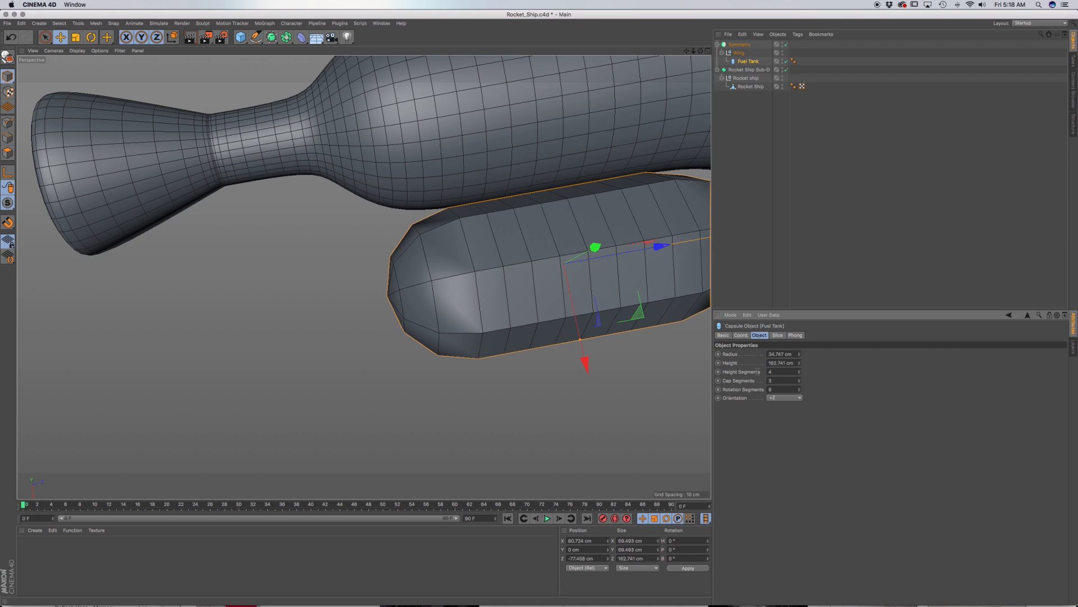
pyautogui.press('Return')
pyautogui.keyDown('alt'); pyautogui.moveTo(600, 208); pyautogui.dragTo(588, 175); pyautogui.keyUp('alt')
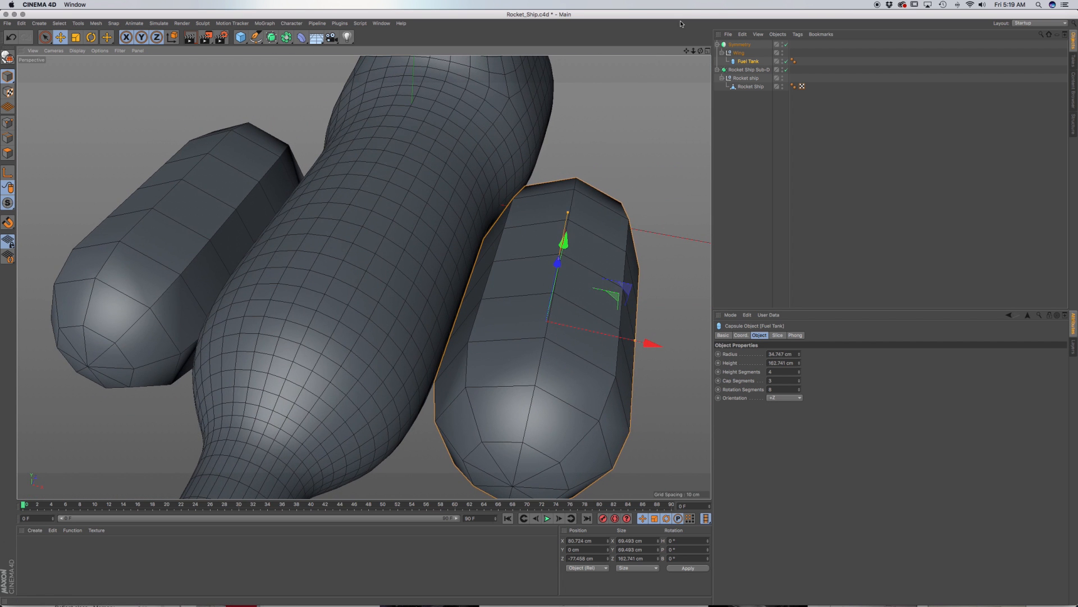
# Step: Nest the Symmetry object inside the Rocket ship null so the subdivision surface smooths the fuel tanks
pyautogui.click(737, 44)
pyautogui.moveTo(765, 61); pyautogui.dragTo(746, 79)
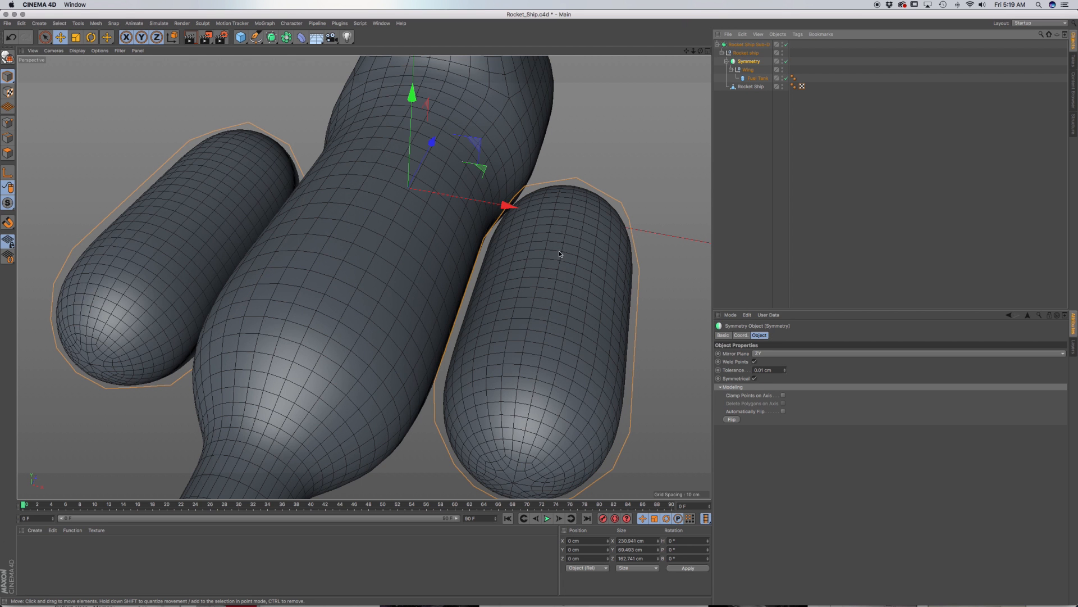
pyautogui.keyDown('alt'); pyautogui.moveTo(556, 301); pyautogui.dragTo(548, 269); pyautogui.keyUp('alt')
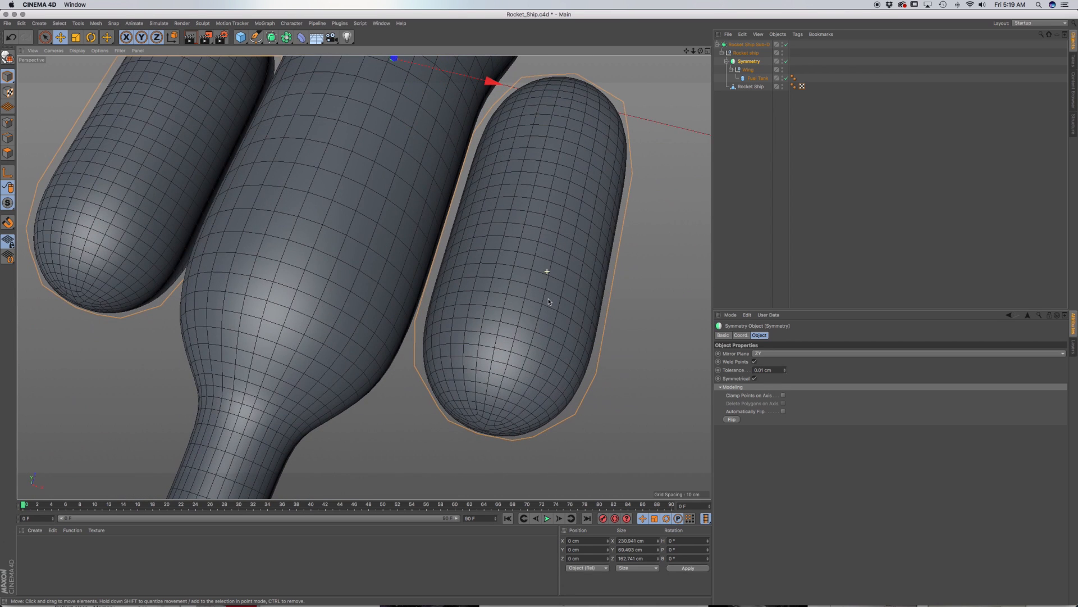
# Step: Move the fuel tank closer to the rocket body, to about X 76 cm
pyautogui.click(754, 79)
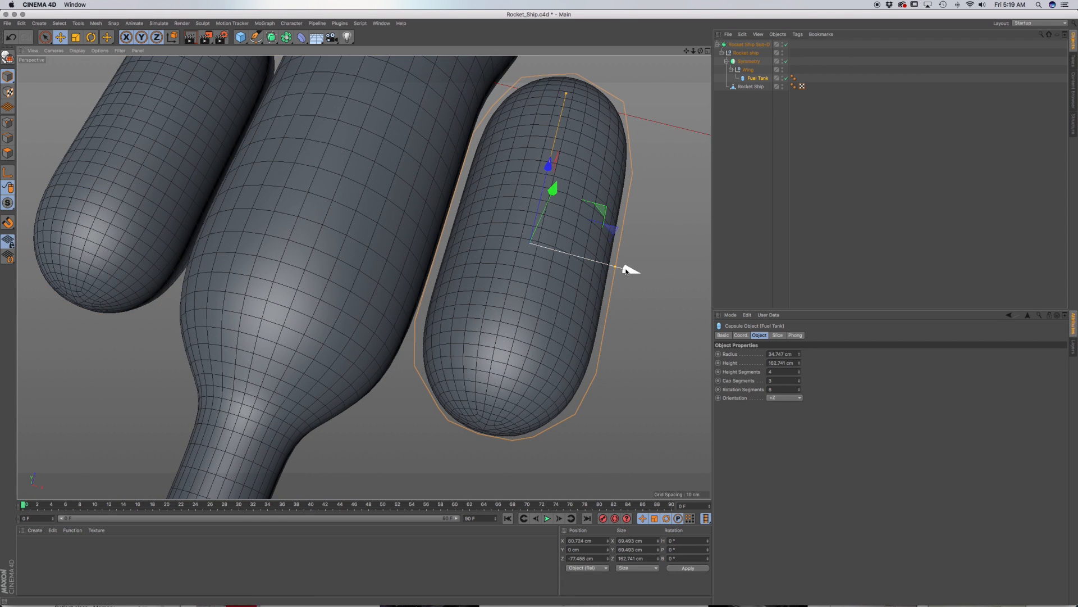
pyautogui.moveTo(627, 270); pyautogui.dragTo(616, 266)
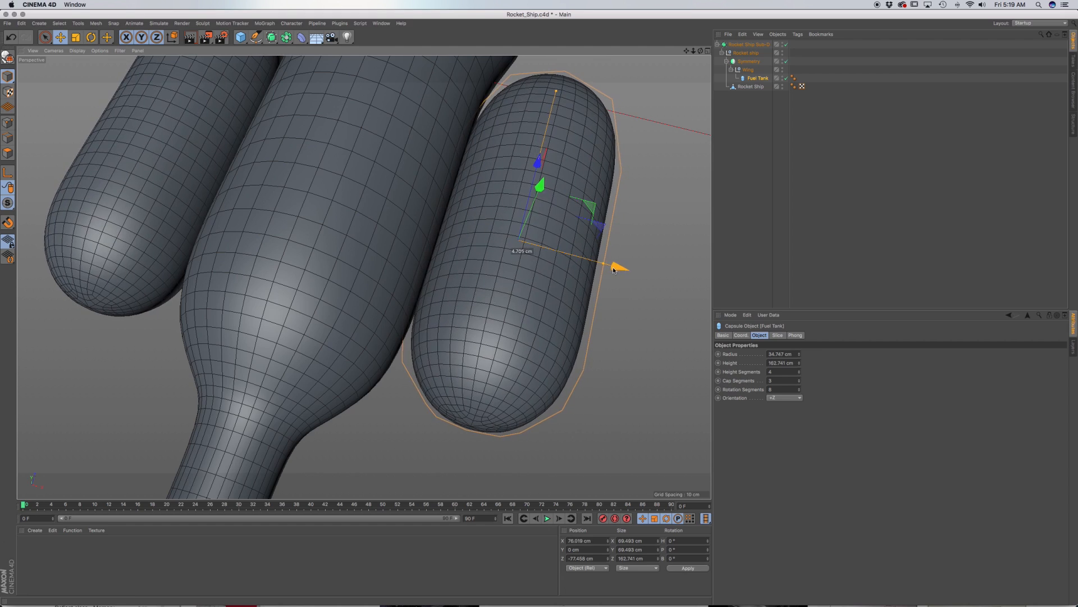
pyautogui.keyDown('alt'); pyautogui.moveTo(512, 263); pyautogui.dragTo(589, 258); pyautogui.keyUp('alt')
pyautogui.scroll(-5, 511, 212)
pyautogui.keyDown('alt'); pyautogui.moveTo(519, 265); pyautogui.dragTo(465, 287); pyautogui.keyUp('alt')
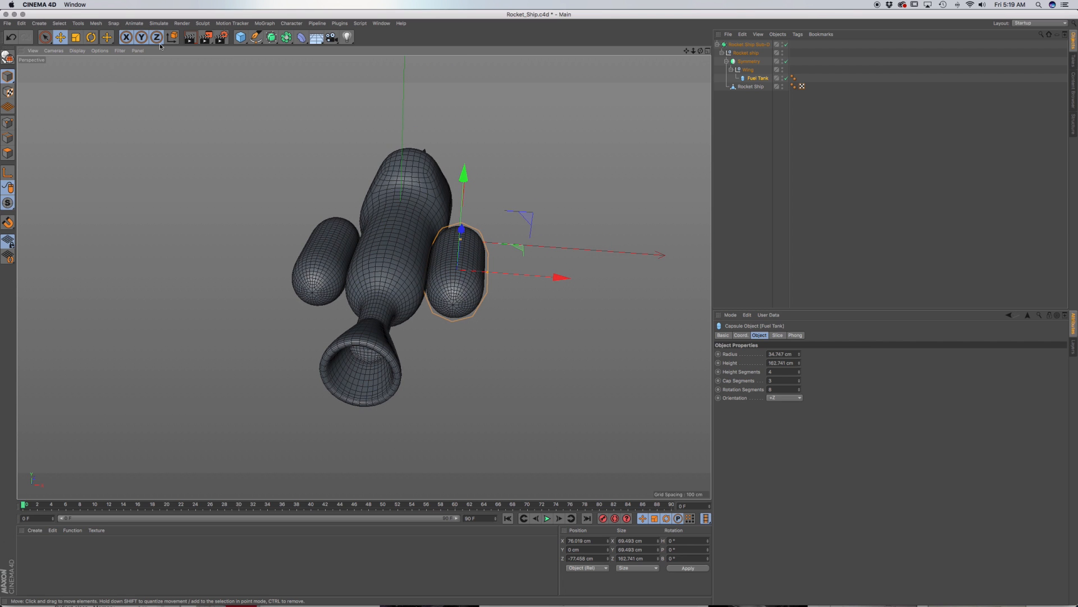
# Step: Add a cube primitive and rename it Wing
pyautogui.click(241, 37)
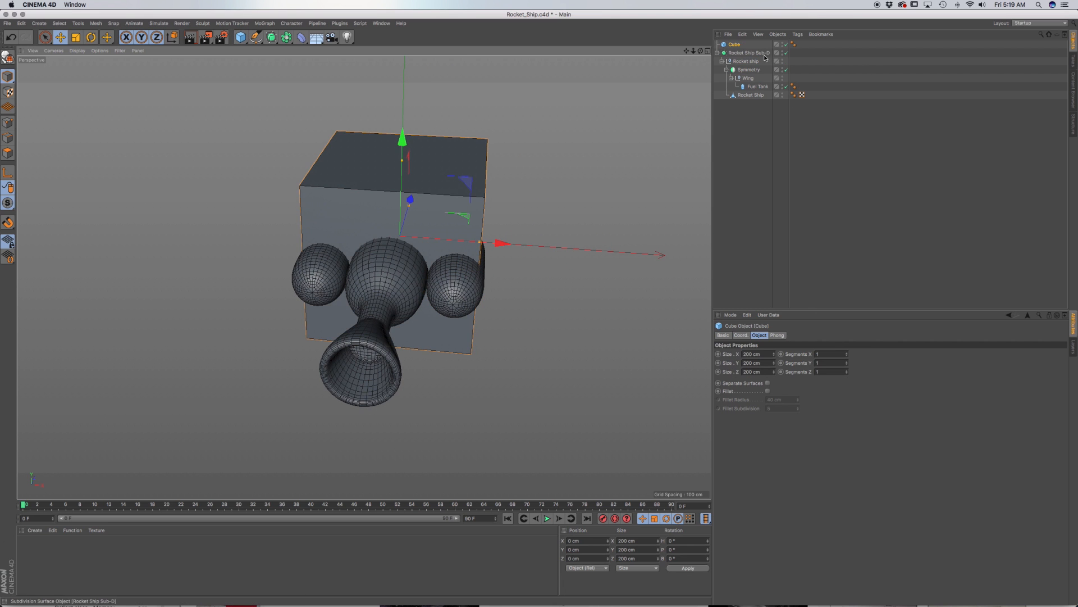
pyautogui.doubleClick(735, 44)
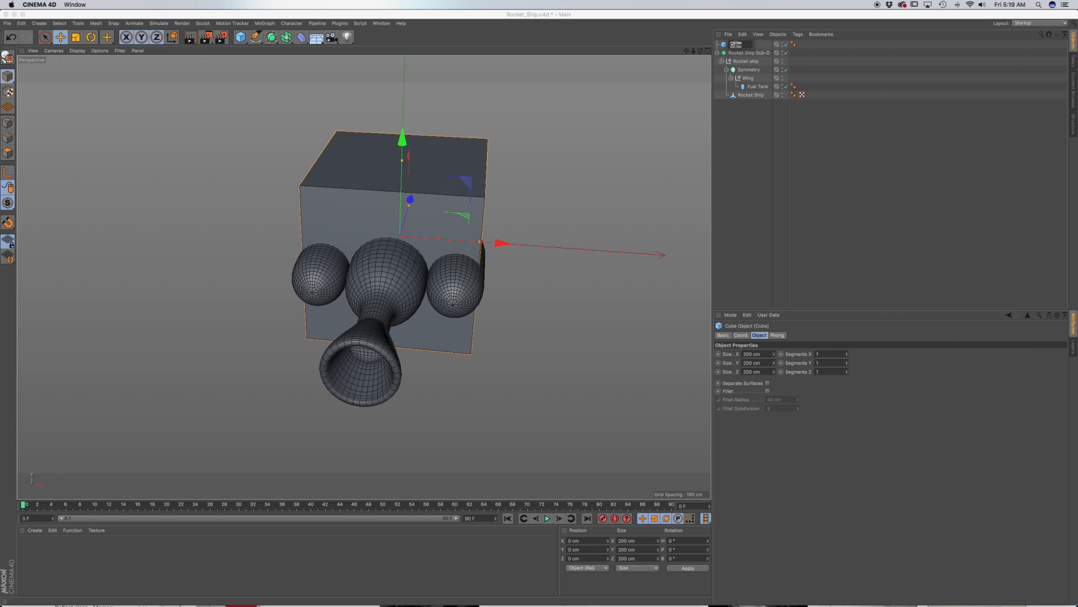
pyautogui.write('Wing')
pyautogui.press('Return')
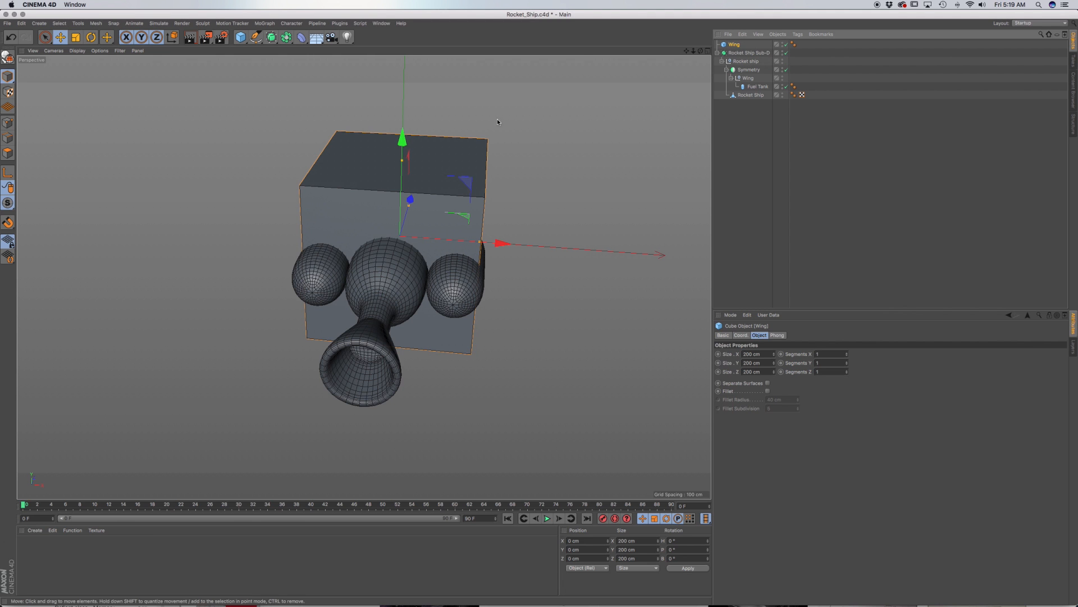
# Step: Resize the wing cube to about 38.3 cm high and 131.4 cm deep, and place it beside the fuel tank at about X 179.5 cm, Z -70.5 cm
pyautogui.moveTo(403, 163); pyautogui.dragTo(400, 222)
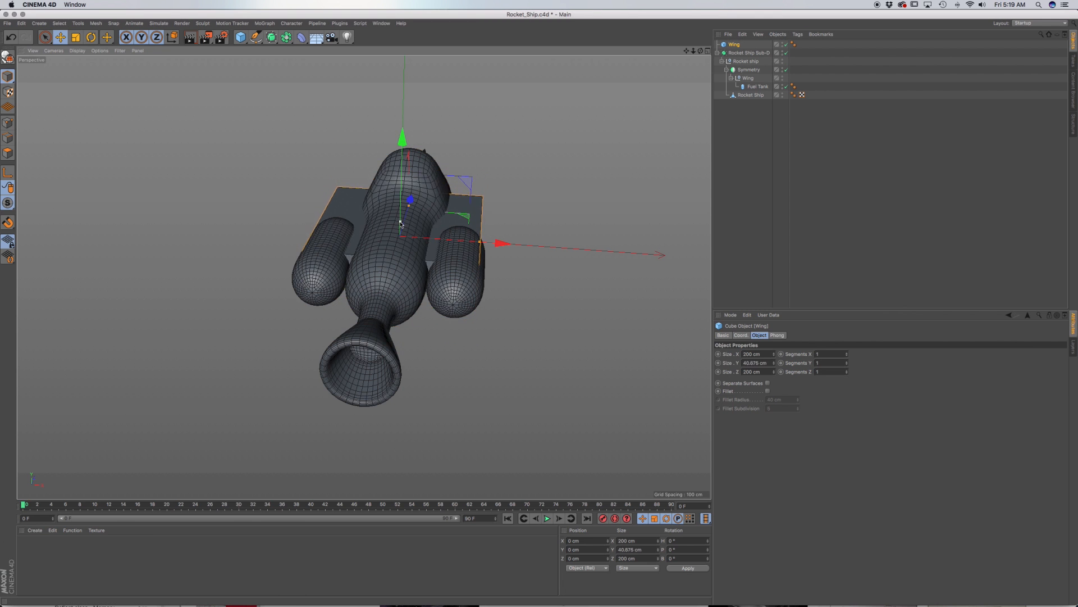
pyautogui.moveTo(509, 246); pyautogui.dragTo(656, 256)
pyautogui.keyDown('alt'); pyautogui.moveTo(530, 229); pyautogui.dragTo(464, 217, button='middle'); pyautogui.keyUp('alt')
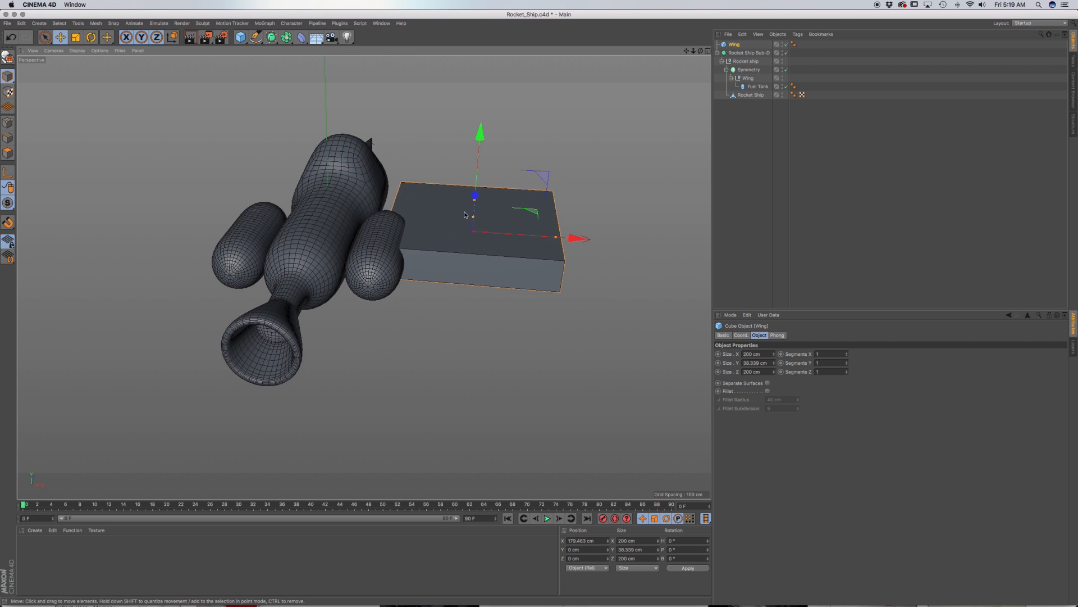
pyautogui.keyDown('alt'); pyautogui.moveTo(465, 214); pyautogui.dragTo(495, 248); pyautogui.keyUp('alt')
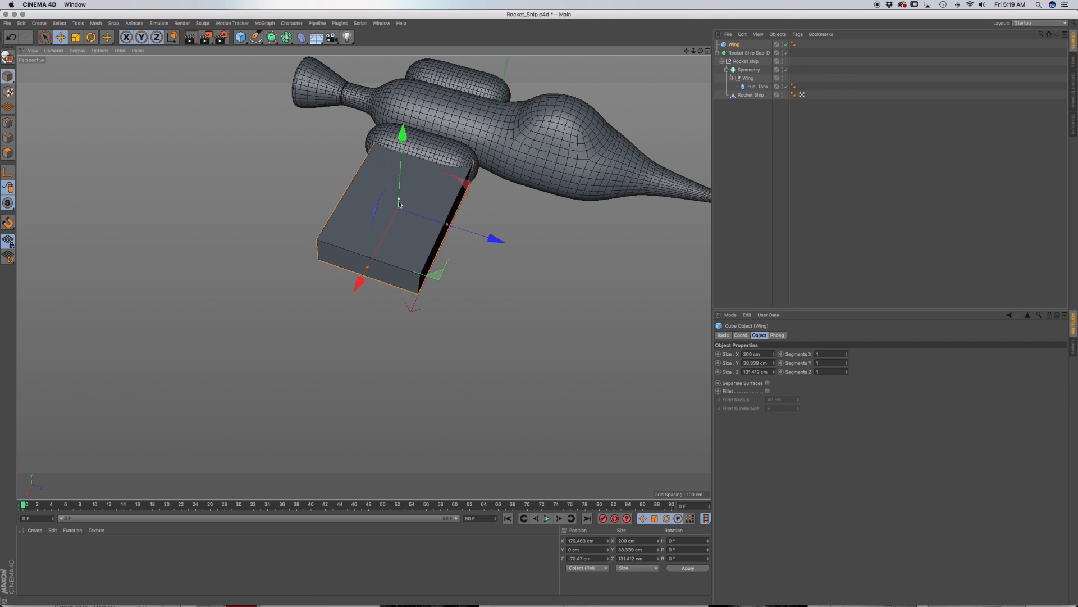
# Step: Reduce the wing block to about 151.9 cm wide and 15.9 cm thick
pyautogui.moveTo(400, 200); pyautogui.dragTo(399, 207)
pyautogui.moveTo(358, 283); pyautogui.dragTo(540, 179)
pyautogui.press('super+z')
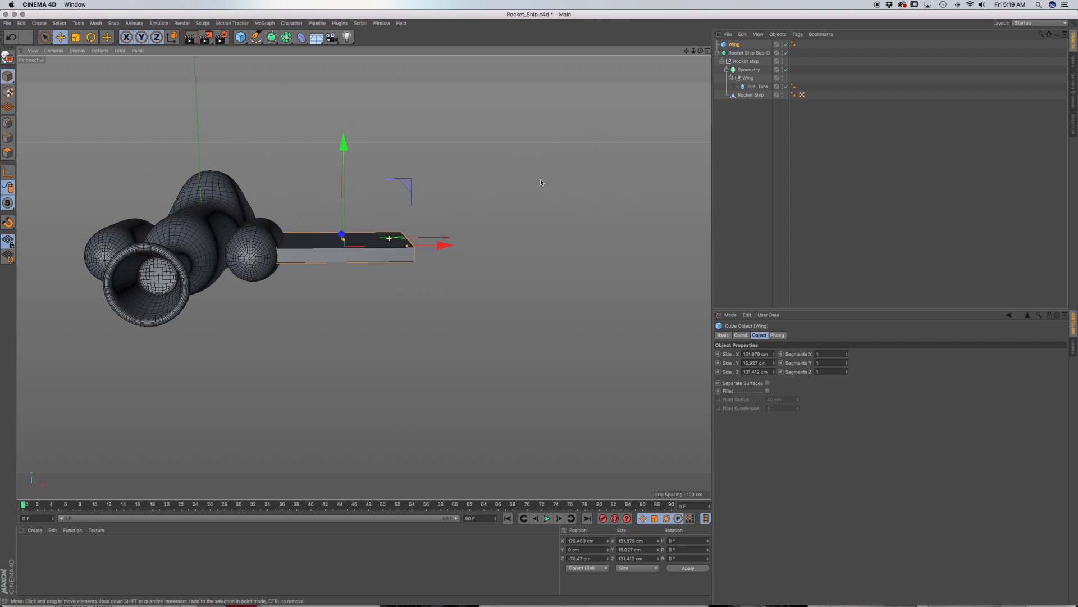
# Step: Shrink the wing block to about 127.6 × 9.1 × 118.9 cm and move it against the fuel tank, to about X 172.5 cm
pyautogui.moveTo(343, 240); pyautogui.dragTo(392, 250)
pyautogui.press('super+z')
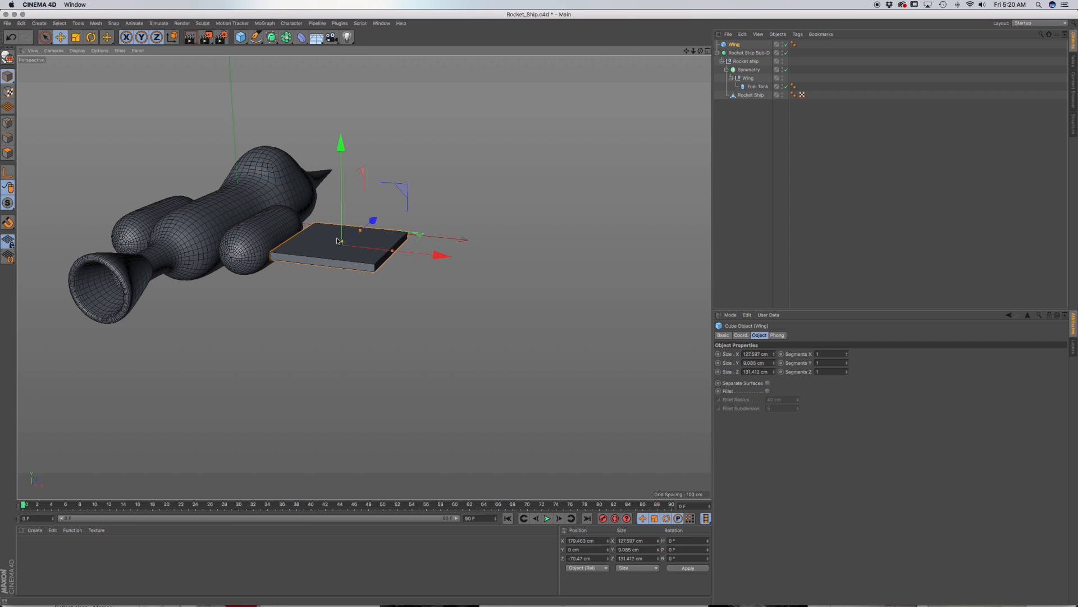
pyautogui.keyDown('alt'); pyautogui.moveTo(337, 241); pyautogui.dragTo(357, 272, button='middle'); pyautogui.keyUp('alt')
pyautogui.keyDown('alt'); pyautogui.moveTo(386, 273); pyautogui.dragTo(360, 244); pyautogui.keyUp('alt')
pyautogui.moveTo(454, 293); pyautogui.dragTo(448, 292)
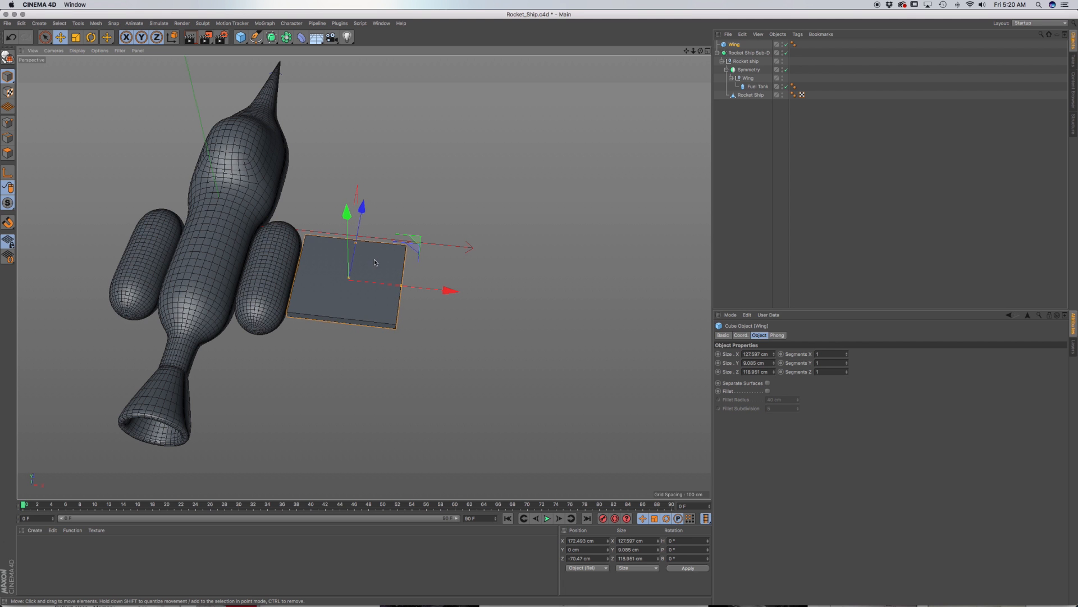
# Step: Nest the wing cube inside the Wing null under Symmetry to mirror it across the rocket
pyautogui.keyDown('alt'); pyautogui.moveTo(374, 258); pyautogui.dragTo(389, 182); pyautogui.keyUp('alt')
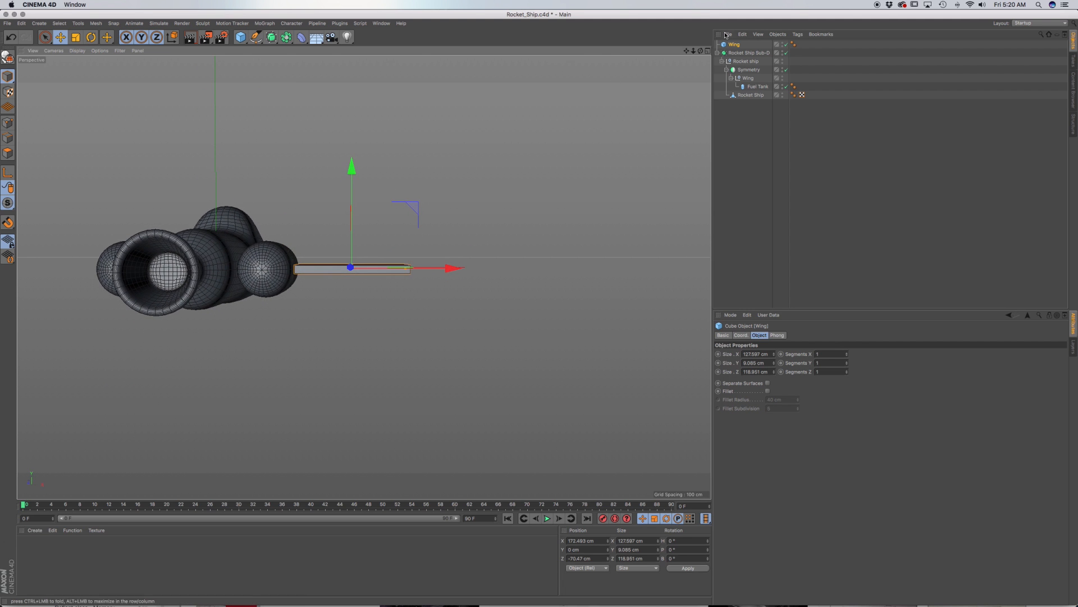
pyautogui.moveTo(734, 45); pyautogui.dragTo(750, 83)
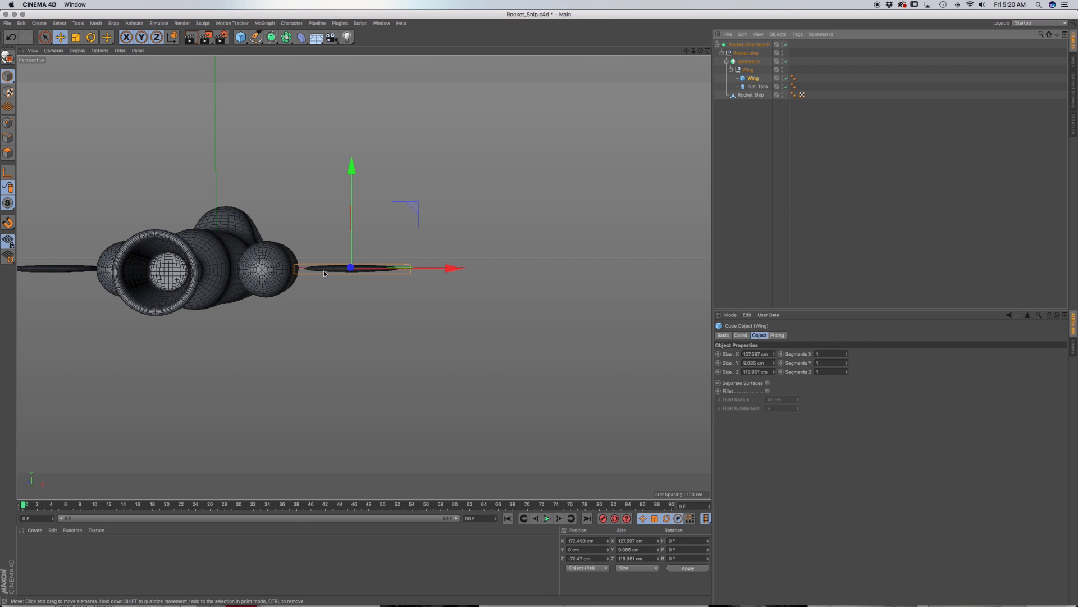
pyautogui.keyDown('alt'); pyautogui.moveTo(324, 270); pyautogui.dragTo(291, 284, button='middle'); pyautogui.keyUp('alt')
pyautogui.keyDown('alt'); pyautogui.moveTo(293, 285); pyautogui.dragTo(305, 345); pyautogui.keyUp('alt')
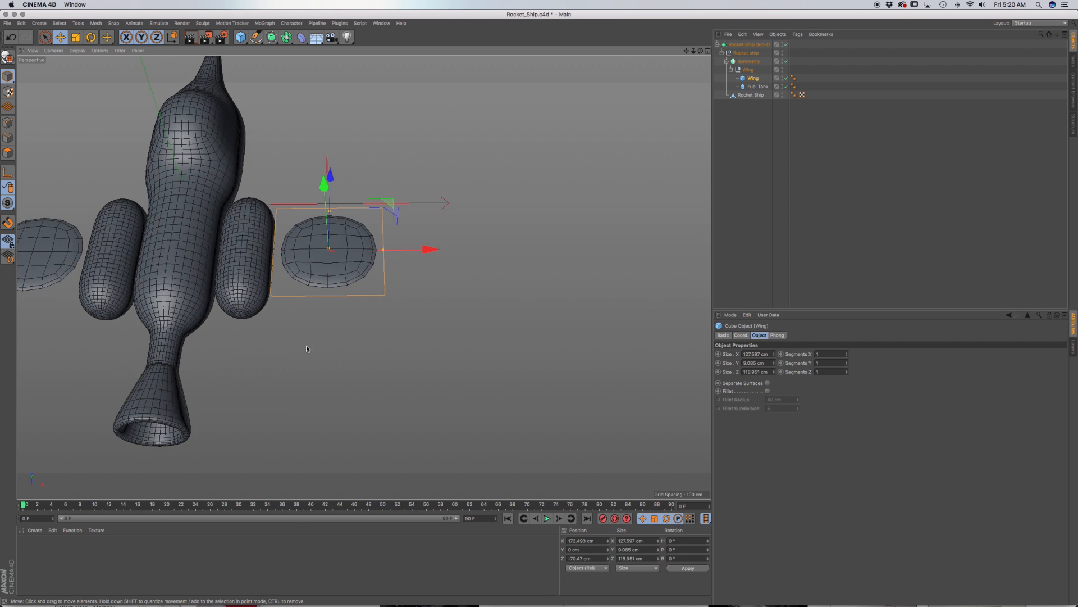
# Step: Turn off the Rocket Ship Sub-D smoothing and make the wing cube editable
pyautogui.click(787, 44)
pyautogui.keyDown('alt'); pyautogui.moveTo(341, 272); pyautogui.dragTo(298, 273); pyautogui.keyUp('alt')
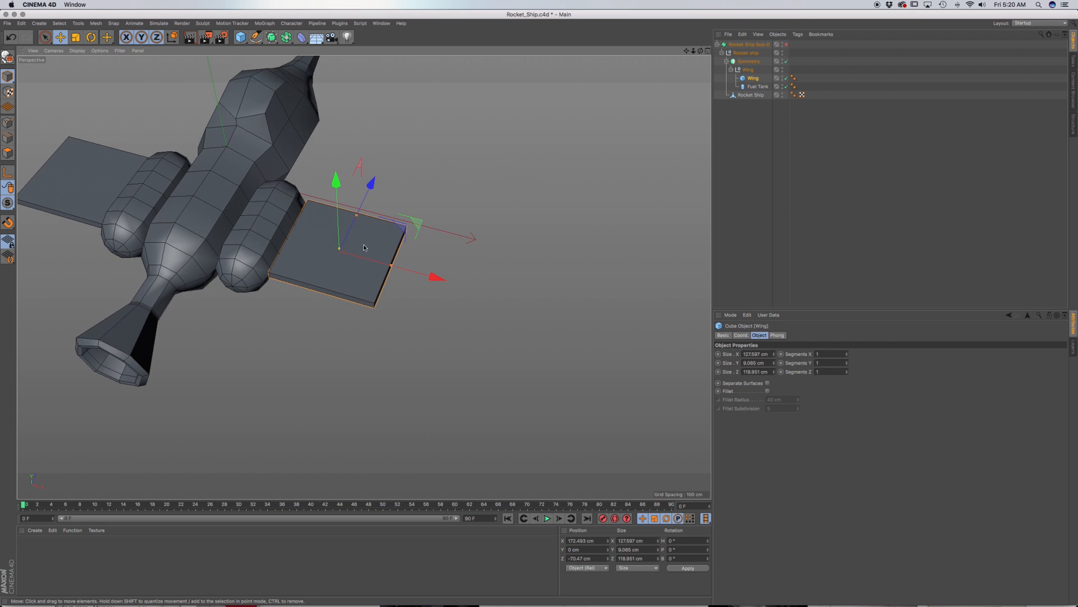
pyautogui.click(8, 56)
pyautogui.keyDown('alt'); pyautogui.moveTo(384, 241); pyautogui.dragTo(381, 242); pyautogui.keyUp('alt')
# Step: Select the wing's two front outer corner points and move them backward to about Z 2.8 cm to sweep the leading edge
pyautogui.click(8, 124)
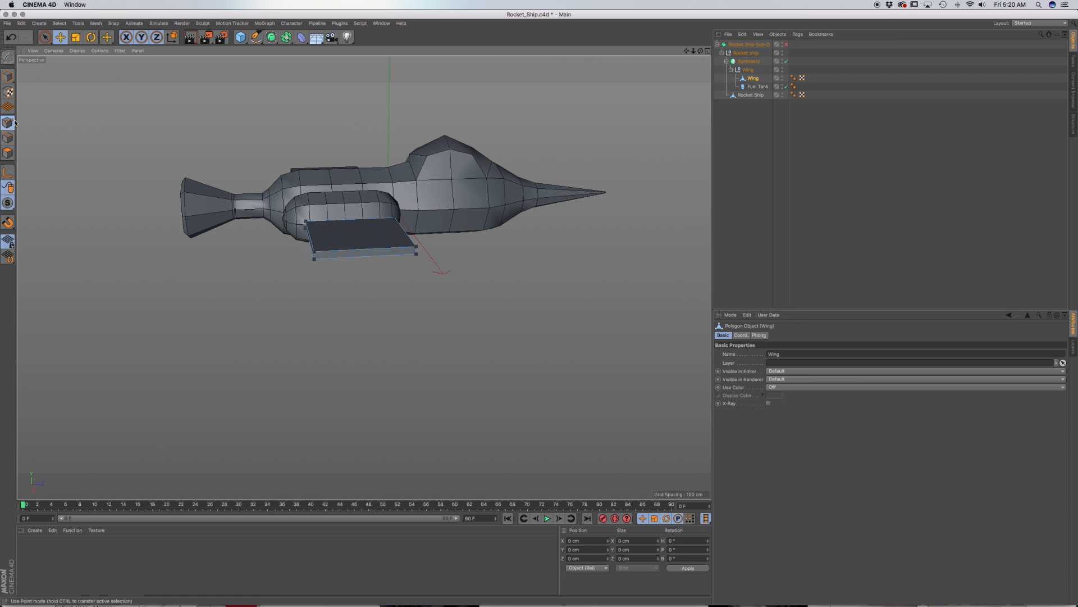
pyautogui.click(45, 37)
pyautogui.scroll(-2, 394, 243)
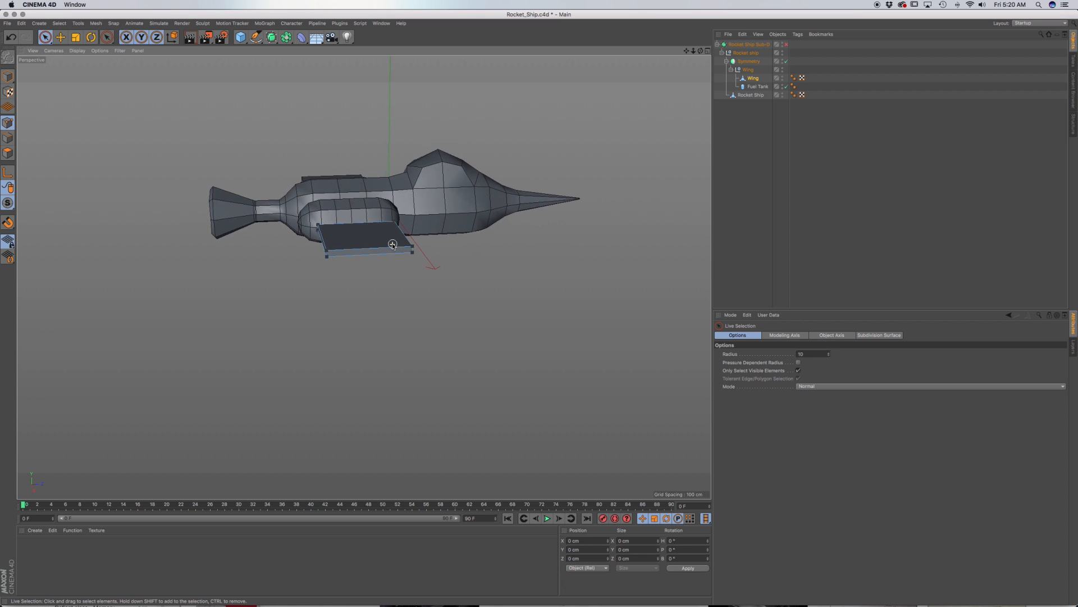
pyautogui.scroll(6, 393, 243)
pyautogui.keyDown('alt'); pyautogui.moveTo(397, 241); pyautogui.dragTo(362, 280); pyautogui.keyUp('alt')
pyautogui.click(424, 271)
pyautogui.click(424, 281)
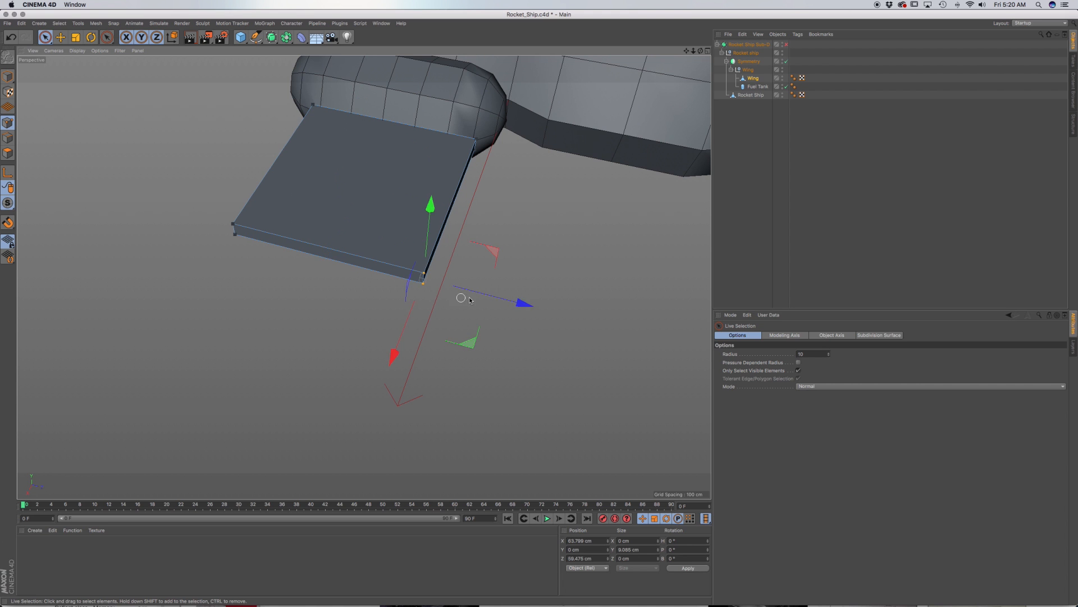
pyautogui.moveTo(517, 303); pyautogui.dragTo(426, 299)
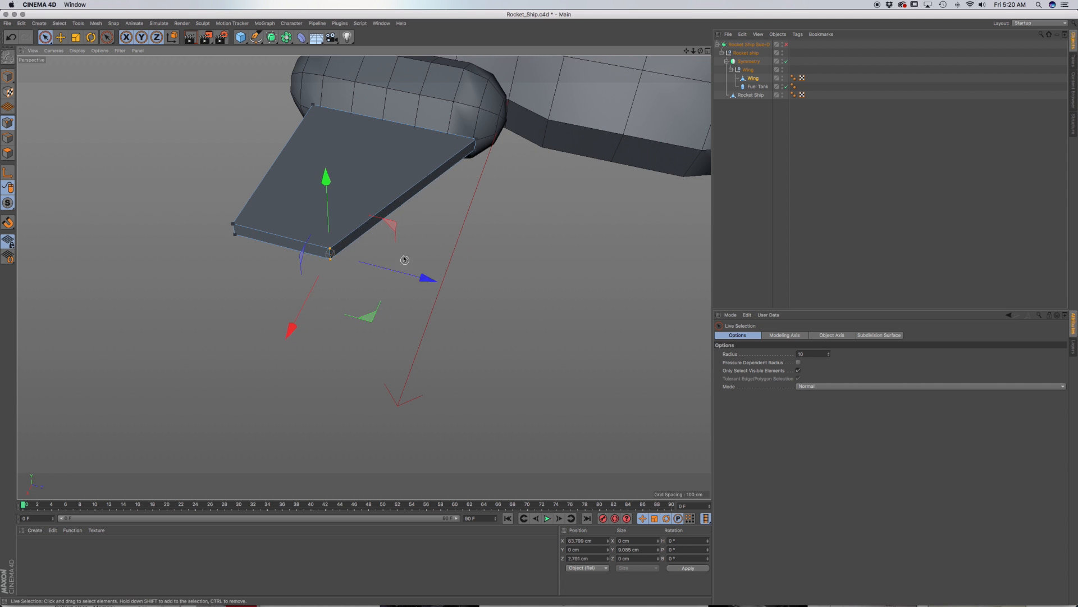
# Step: Select all four wing tip points and scale them vertically to thin the tip to about 2.1 cm
pyautogui.keyDown('alt'); pyautogui.moveTo(391, 192); pyautogui.dragTo(416, 191); pyautogui.keyUp('alt')
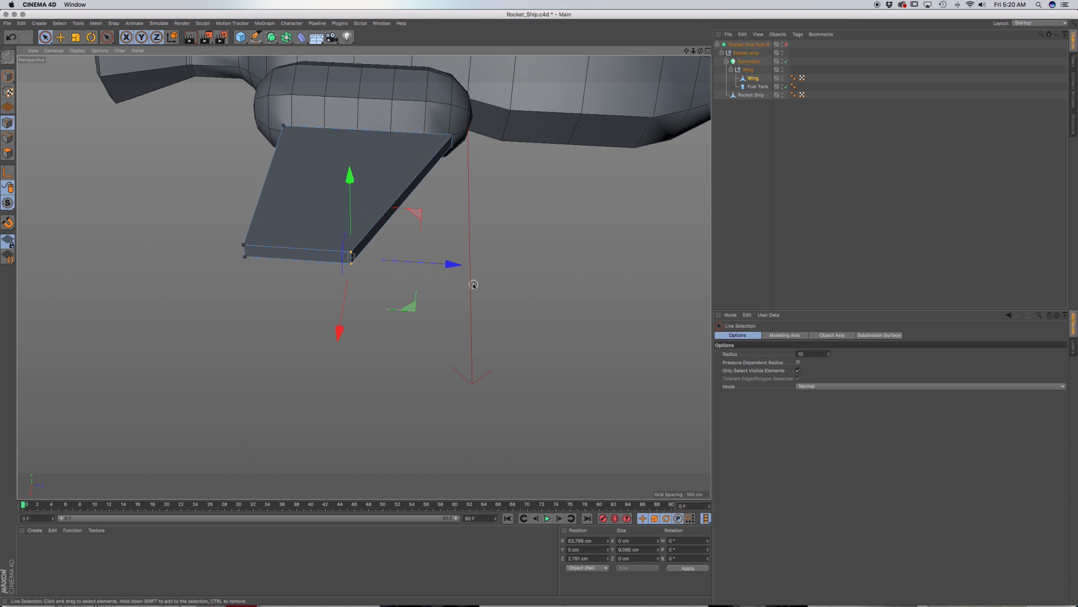
pyautogui.keyDown('alt'); pyautogui.moveTo(473, 284); pyautogui.dragTo(411, 326); pyautogui.keyUp('alt')
pyautogui.keyDown('alt'); pyautogui.moveTo(394, 286); pyautogui.dragTo(447, 330); pyautogui.keyUp('alt')
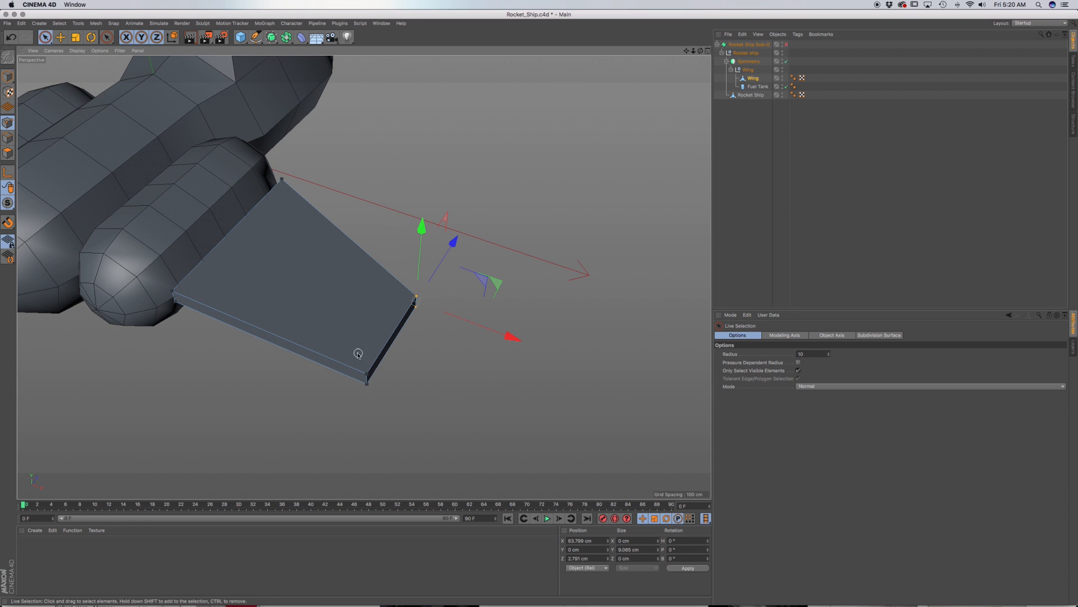
pyautogui.keyDown('alt'); pyautogui.moveTo(357, 353); pyautogui.dragTo(322, 336, button='middle'); pyautogui.keyUp('alt')
pyautogui.keyDown('alt'); pyautogui.moveTo(323, 345); pyautogui.dragTo(342, 360); pyautogui.keyUp('alt')
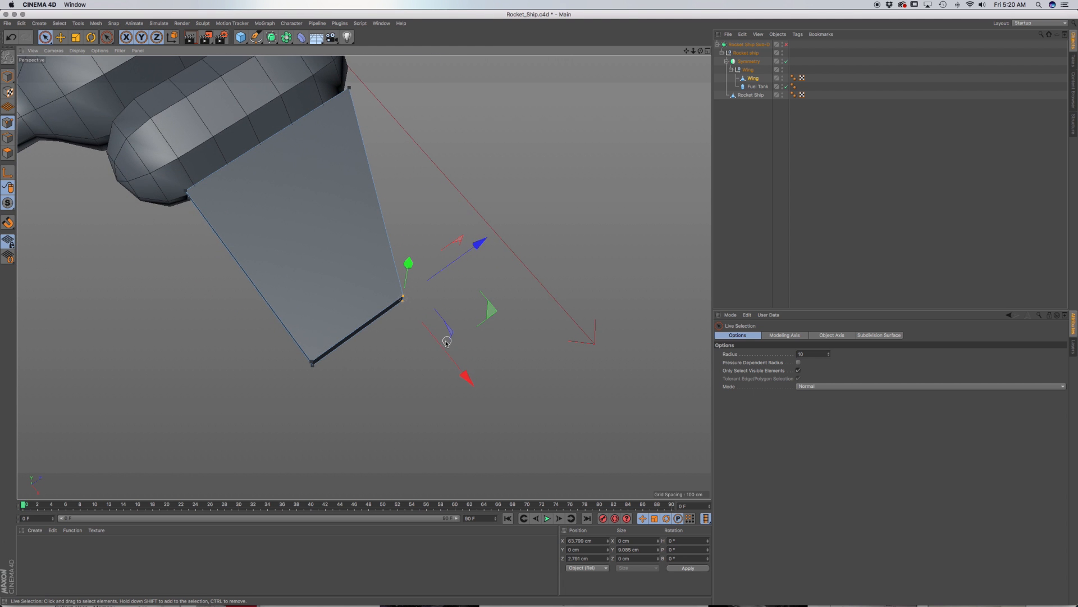
pyautogui.keyDown('alt'); pyautogui.moveTo(404, 302); pyautogui.dragTo(338, 269); pyautogui.keyUp('alt')
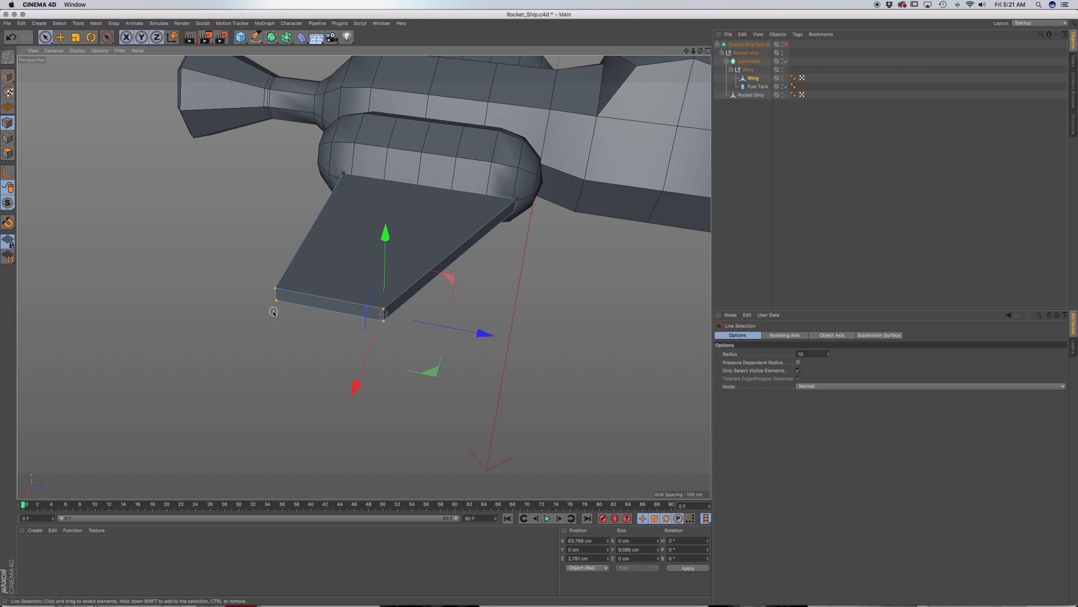
pyautogui.keyDown('shift'); pyautogui.moveTo(273, 312); pyautogui.dragTo(273, 317); pyautogui.keyUp('shift')
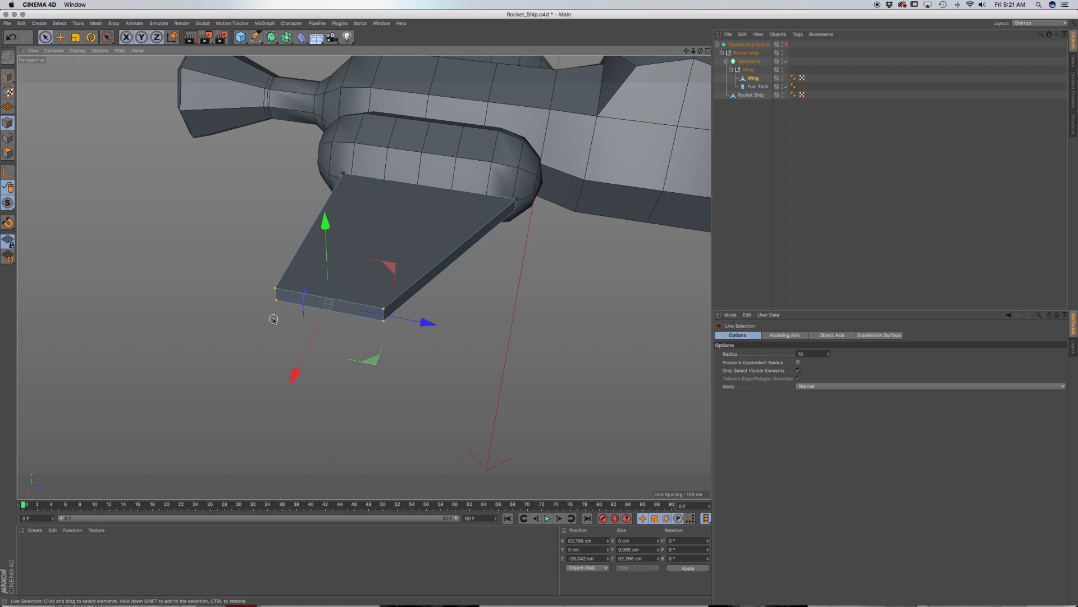
pyautogui.press('t')
pyautogui.moveTo(326, 220); pyautogui.dragTo(324, 289)
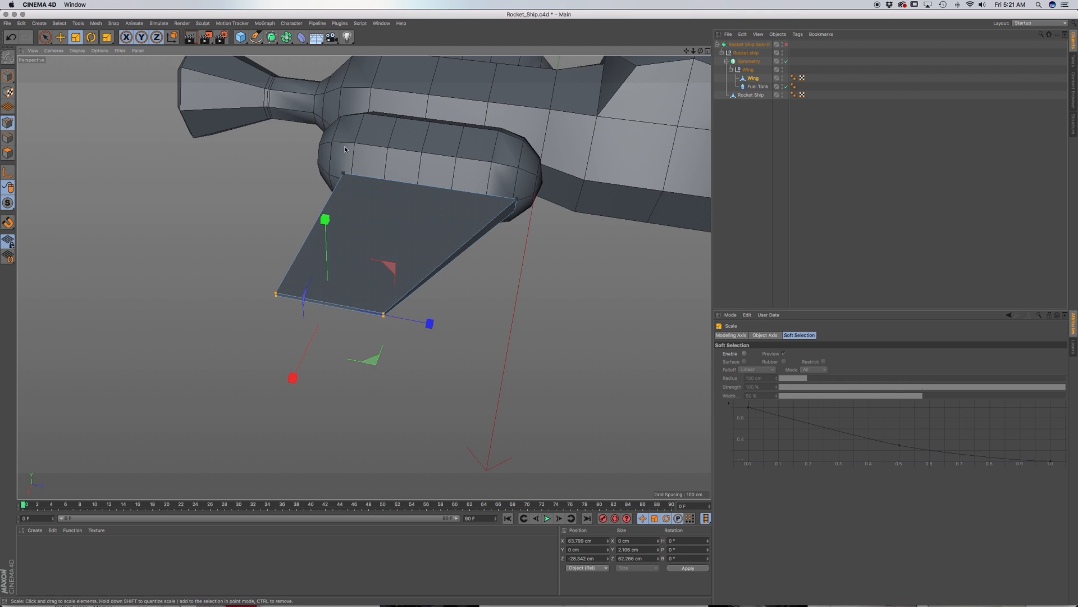
# Step: Select the four corner points along the wing's leading edge and scale them vertically to a thickness of about 5.2 cm
pyautogui.press('space')
pyautogui.click(379, 318)
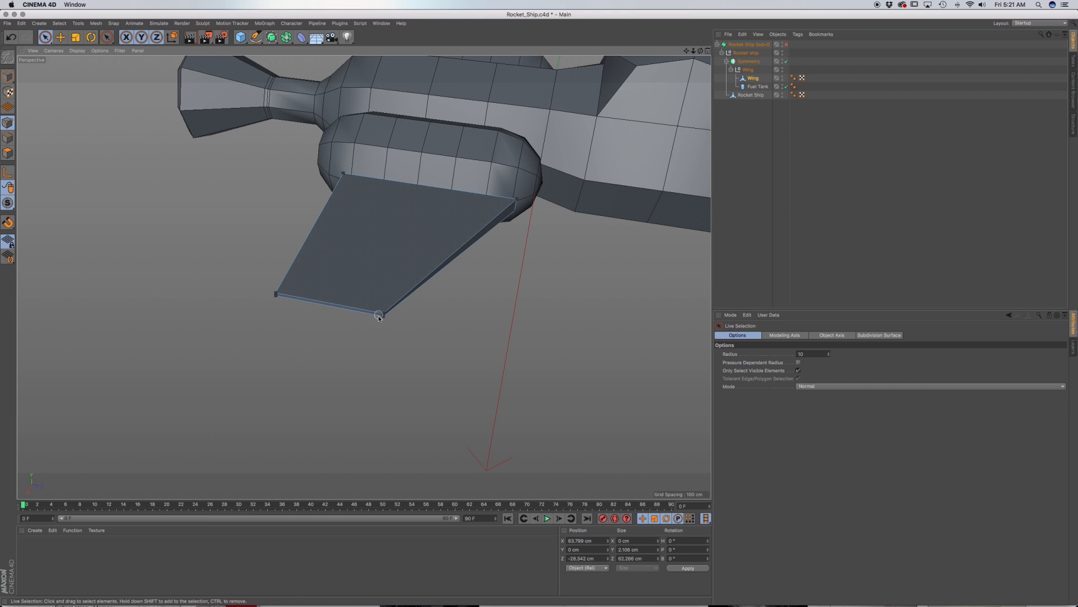
pyautogui.click(382, 315)
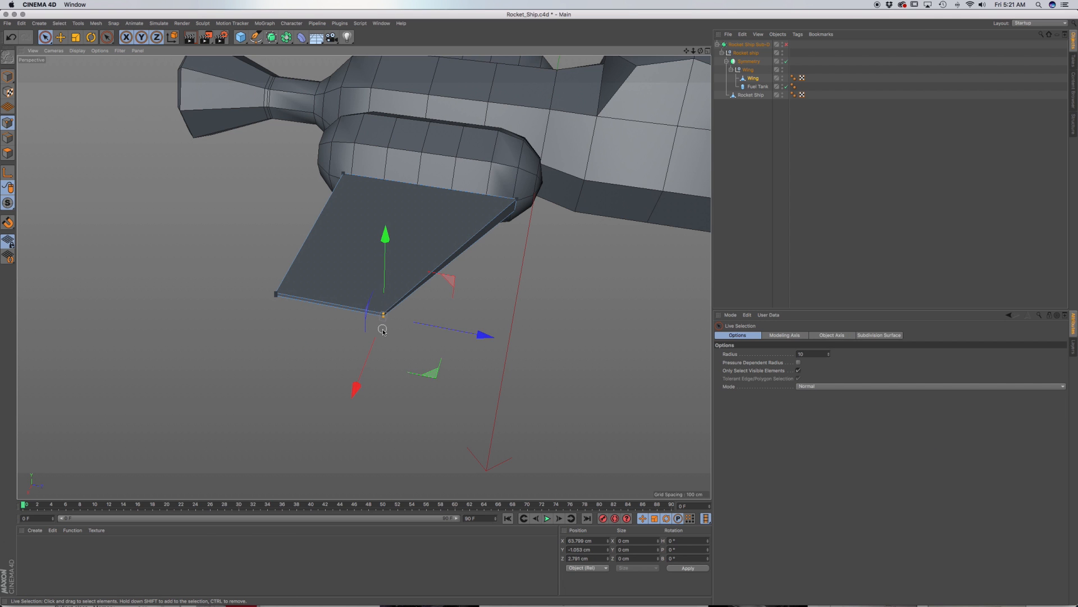
pyautogui.keyDown('shift'); pyautogui.click(383, 315); pyautogui.keyUp('shift')
pyautogui.keyDown('shift'); pyautogui.click(516, 197); pyautogui.keyUp('shift')
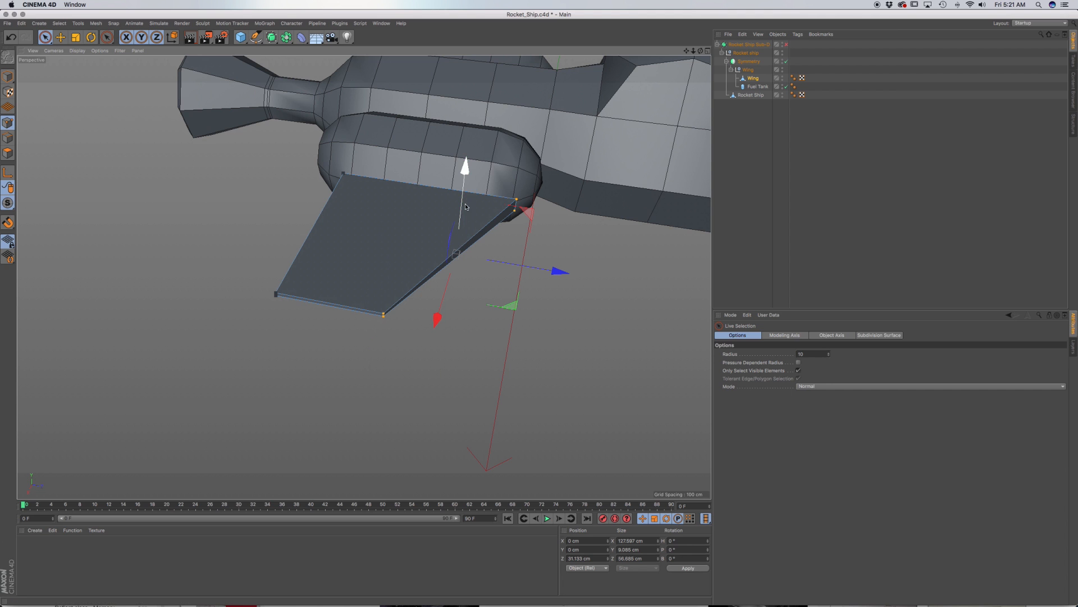
pyautogui.press('t')
pyautogui.moveTo(466, 164); pyautogui.dragTo(471, 210)
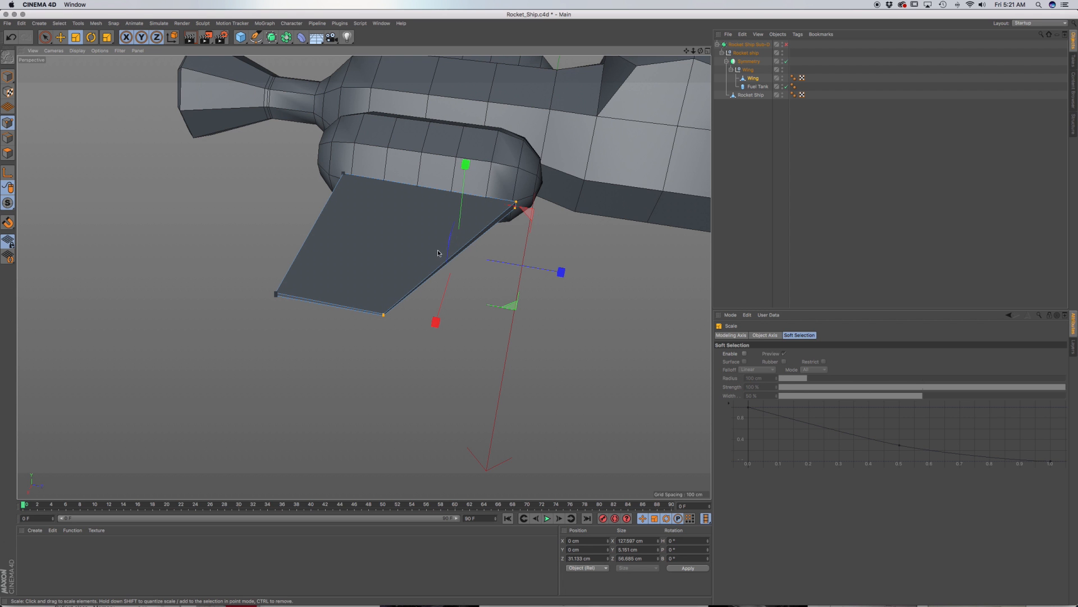
# Step: Switch the wing to edge editing and add a loop cut running alongside the wing tip, about 0.9 cm in
pyautogui.scroll(5, 440, 259)
pyautogui.keyDown('alt'); pyautogui.moveTo(443, 261); pyautogui.dragTo(426, 242); pyautogui.keyUp('alt')
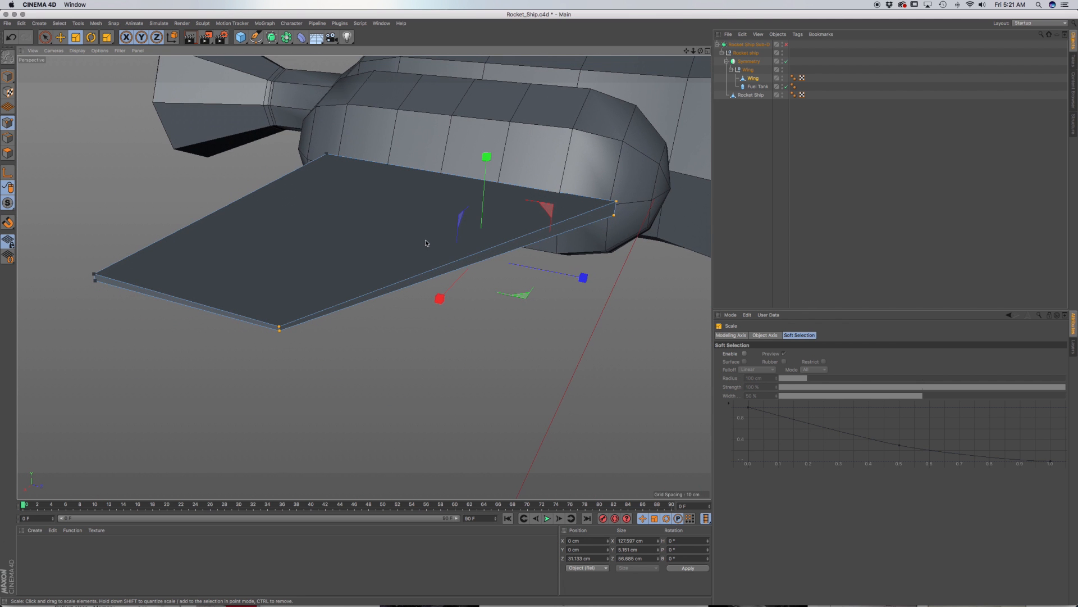
pyautogui.keyDown('alt'); pyautogui.moveTo(512, 203); pyautogui.dragTo(497, 228); pyautogui.keyUp('alt')
pyautogui.scroll(-4, 515, 231)
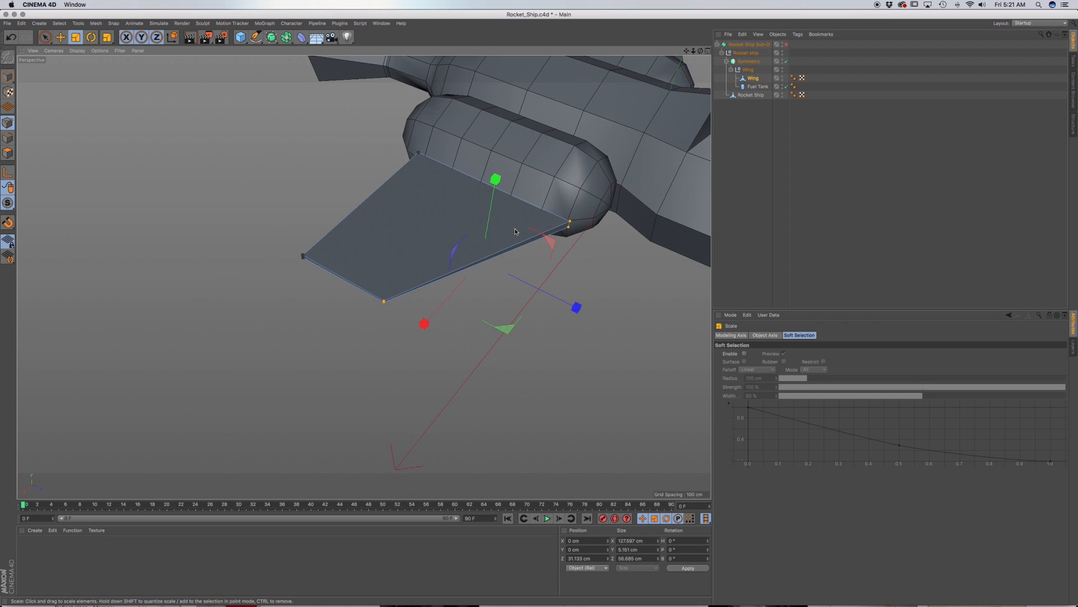
pyautogui.keyDown('alt'); pyautogui.moveTo(522, 220); pyautogui.dragTo(517, 216); pyautogui.keyUp('alt')
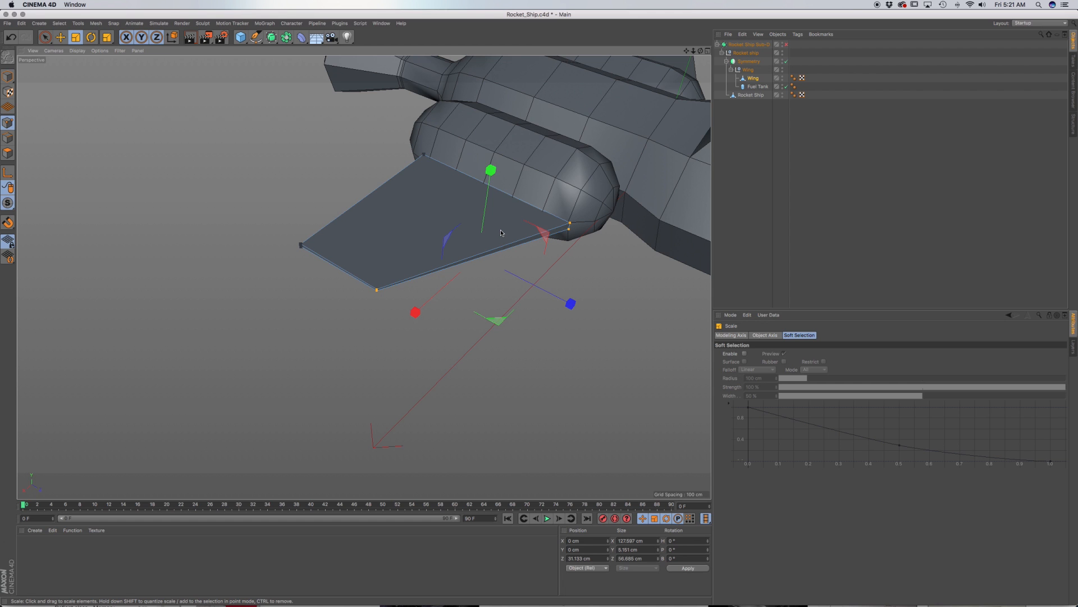
pyautogui.press('k')
pyautogui.press('k')
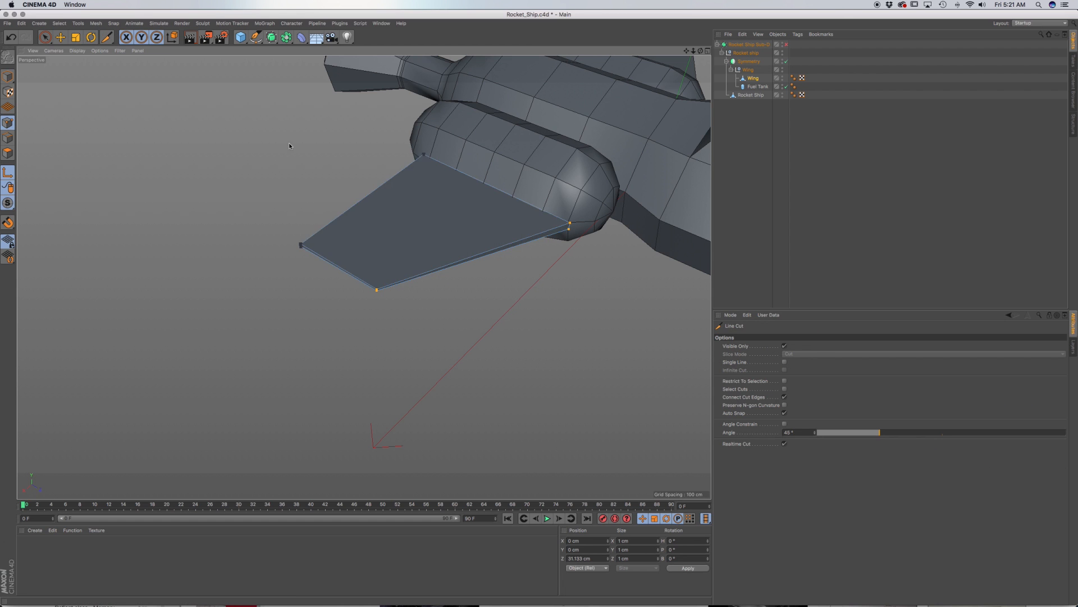
pyautogui.click(6, 172)
pyautogui.click(8, 138)
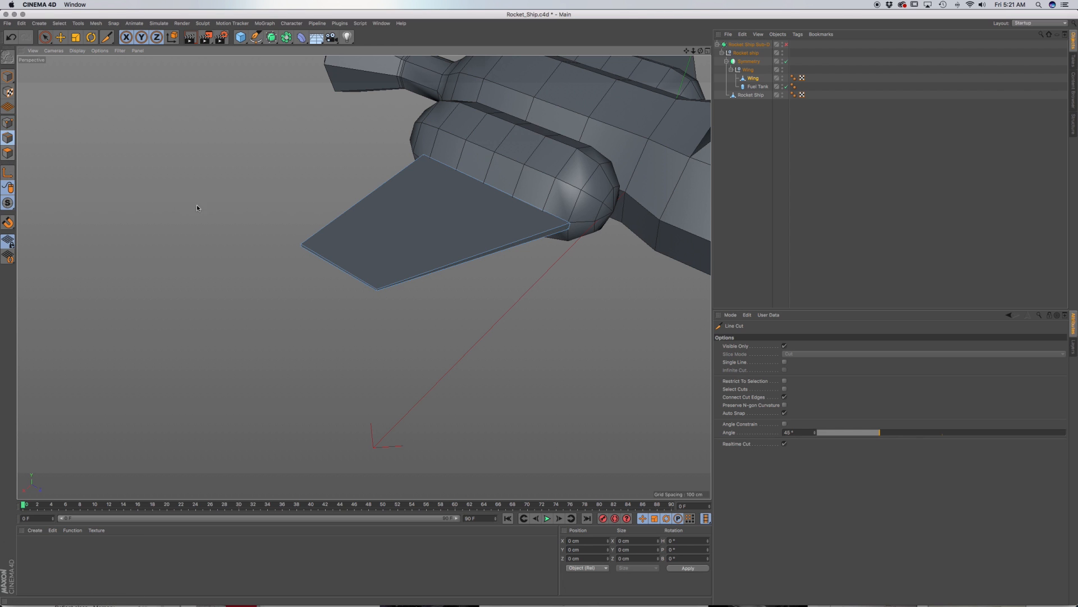
pyautogui.press('k')
pyautogui.press('l')
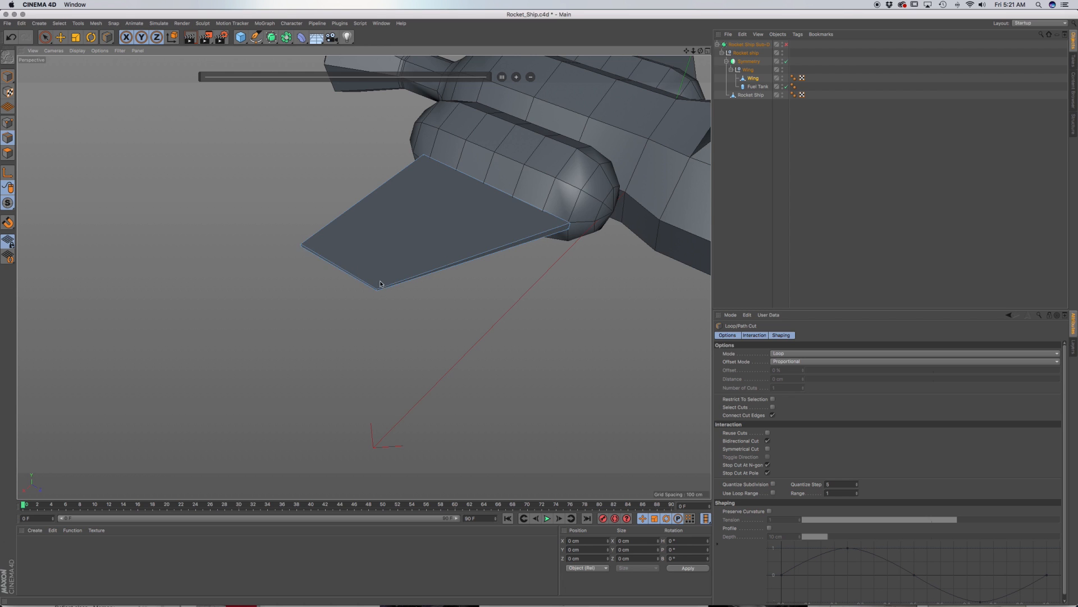
pyautogui.scroll(6, 377, 289)
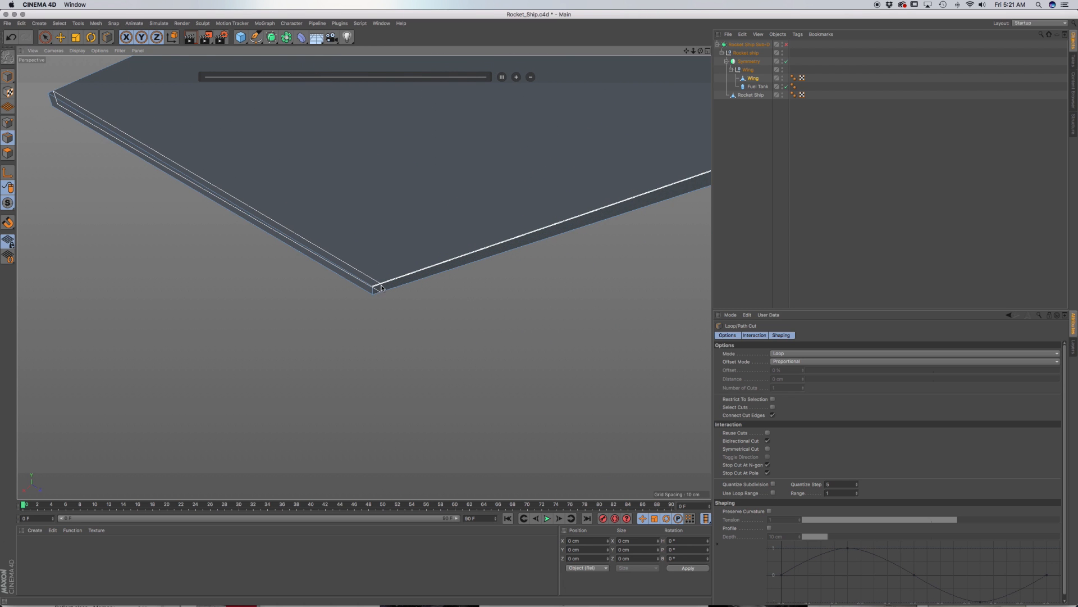
pyautogui.click(381, 287)
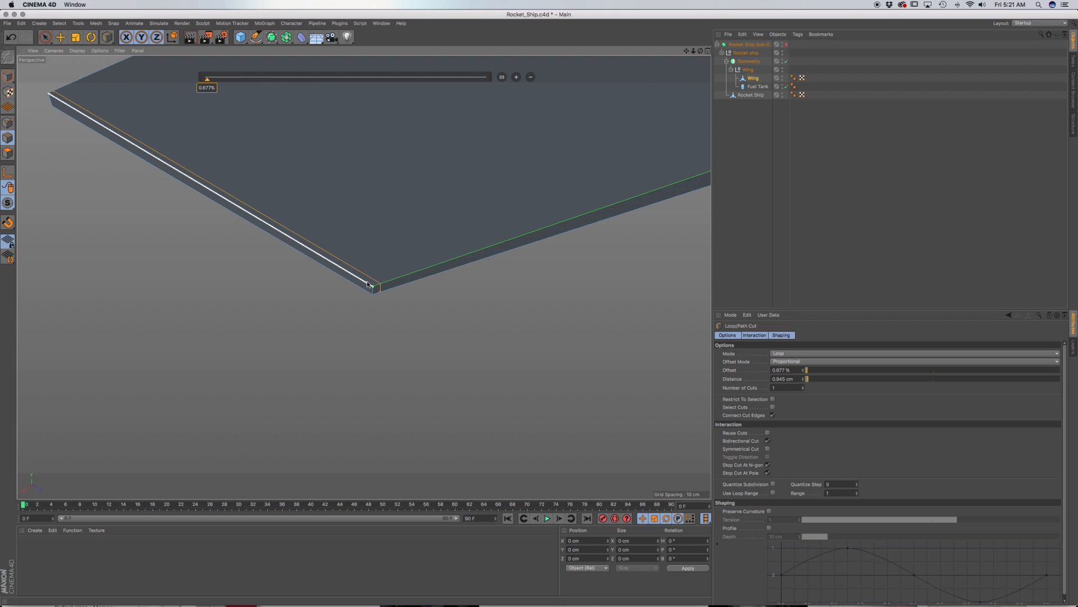
# Step: Add loop cuts about 0.5 cm behind the wing's leading edge and midway through its thickness at about 49%
pyautogui.keyDown('alt'); pyautogui.moveTo(428, 280); pyautogui.dragTo(366, 285); pyautogui.keyUp('alt')
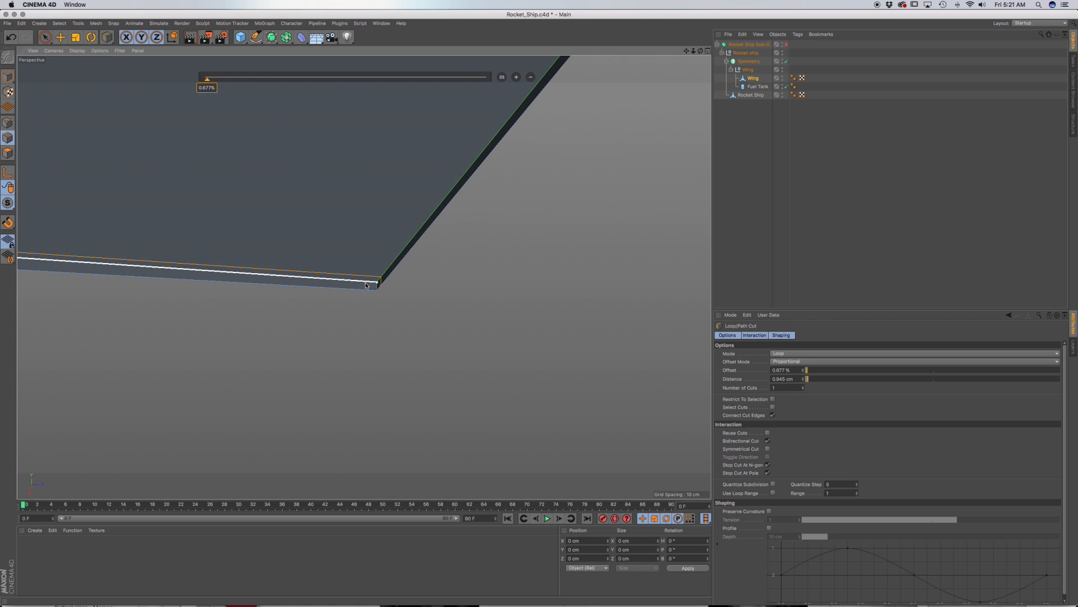
pyautogui.click(372, 280)
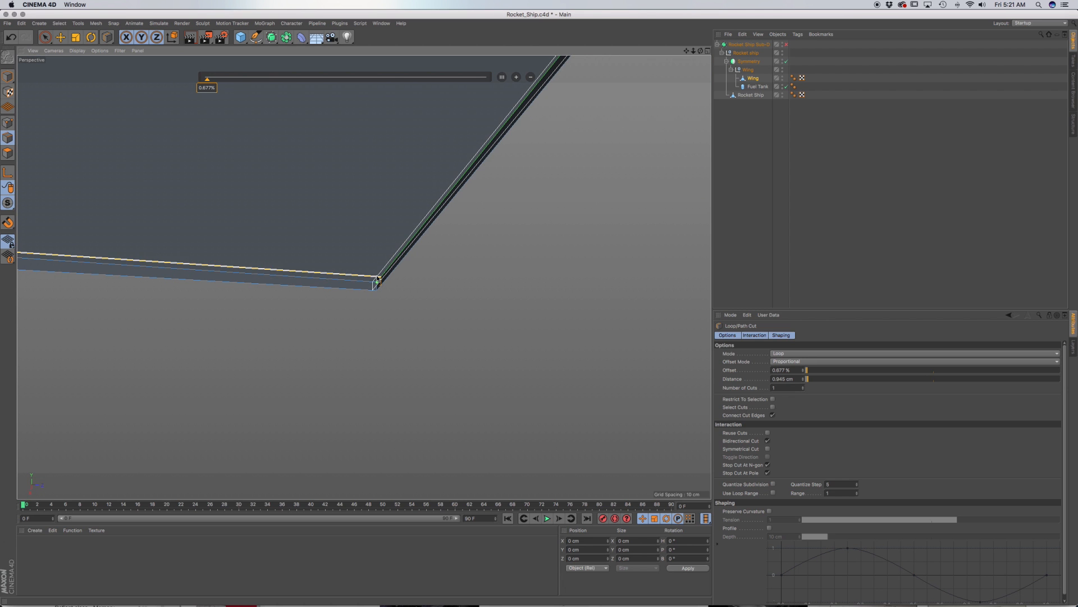
pyautogui.click(378, 279)
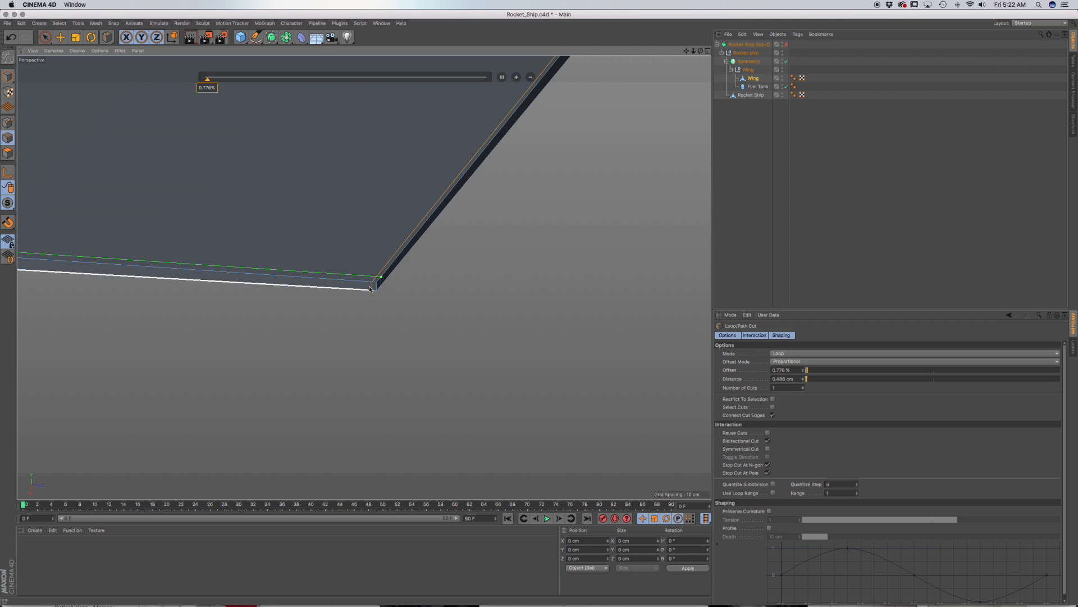
pyautogui.click(377, 285)
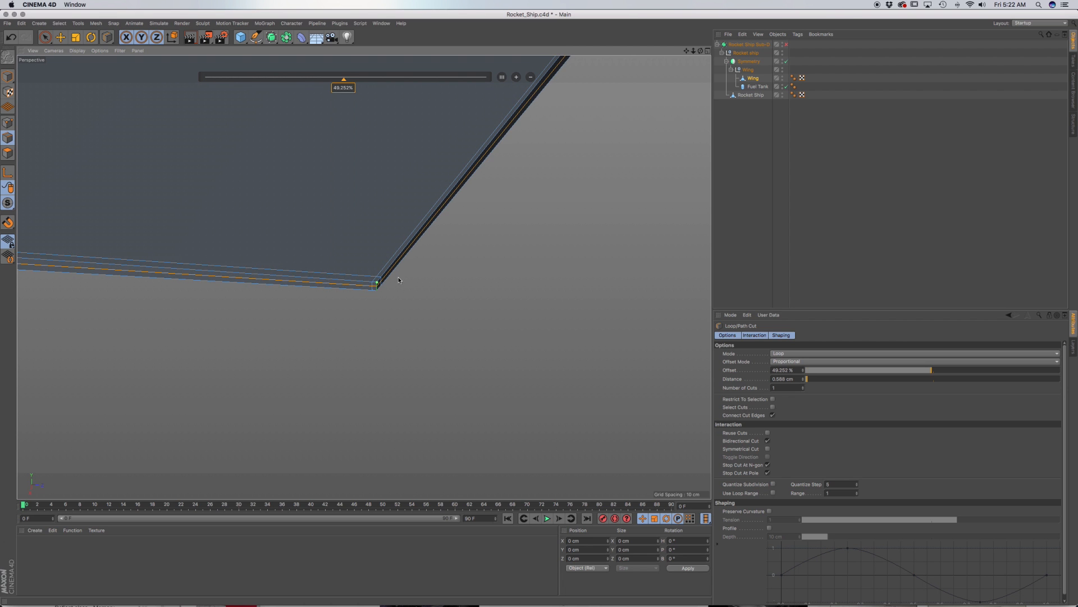
# Step: Add loop cuts beside the wing's trailing edge at about 1.2% and beside its root at about 98.8%
pyautogui.keyDown('alt'); pyautogui.moveTo(383, 270); pyautogui.dragTo(815, 337, button='middle'); pyautogui.keyUp('alt')
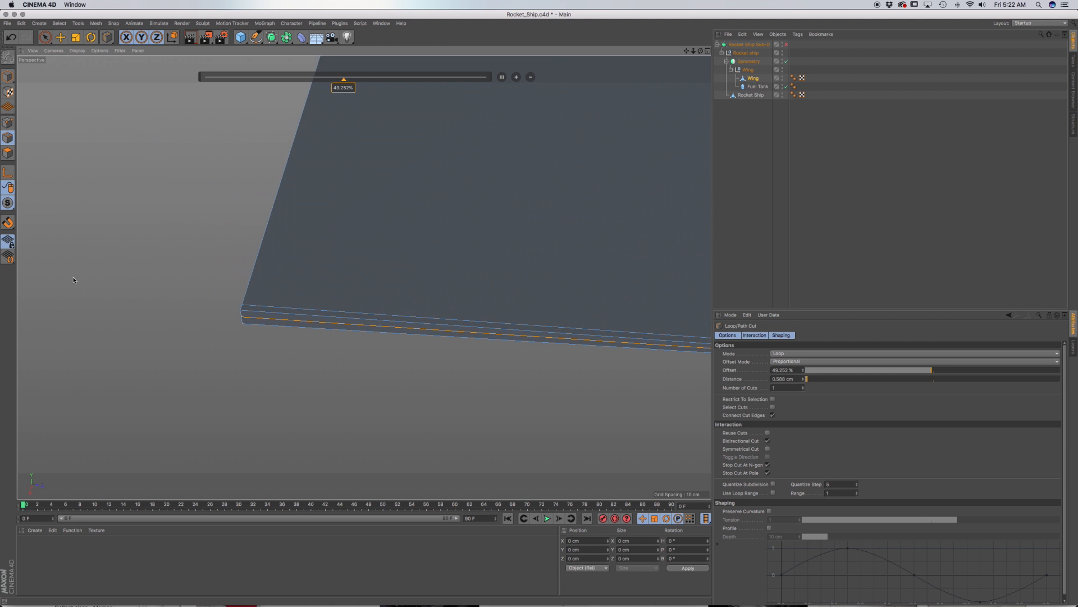
pyautogui.click(250, 318)
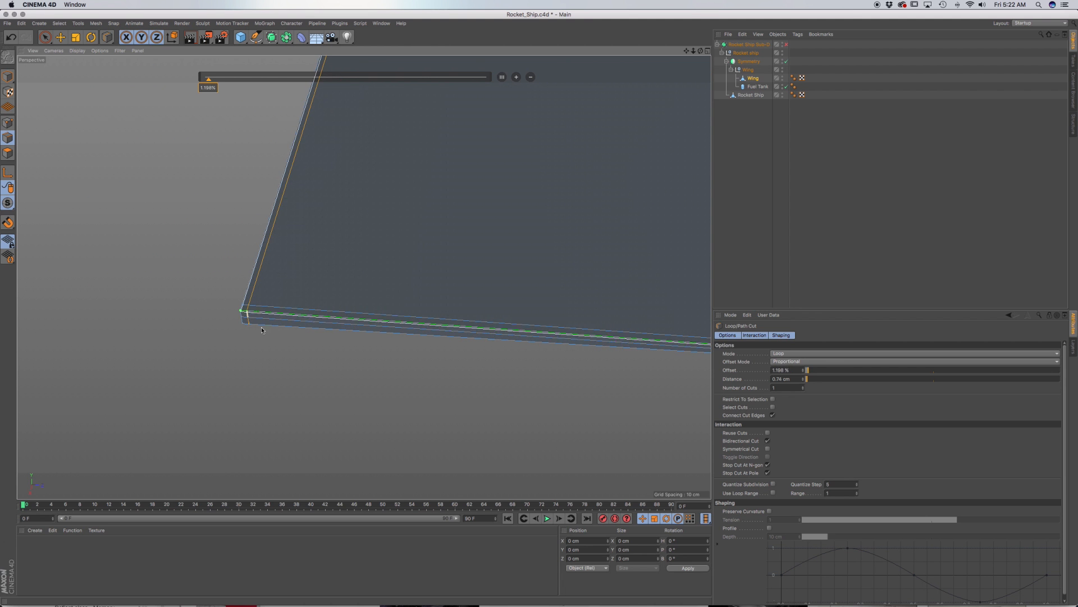
pyautogui.keyDown('alt'); pyautogui.moveTo(420, 193); pyautogui.dragTo(5, 498, button='middle'); pyautogui.keyUp('alt')
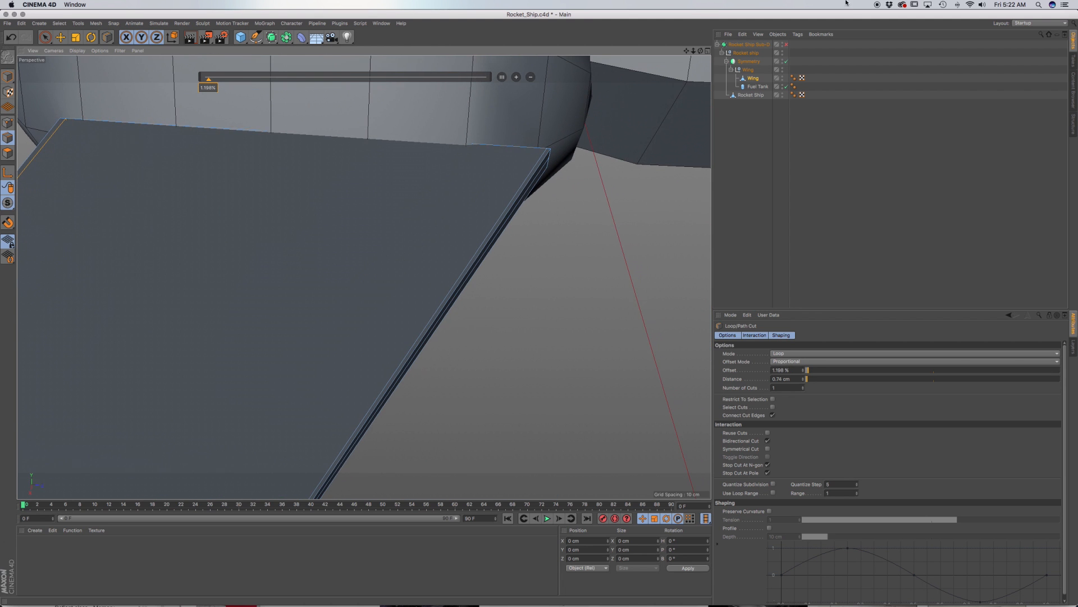
pyautogui.keyDown('alt'); pyautogui.moveTo(500, 188); pyautogui.dragTo(539, 183); pyautogui.keyUp('alt')
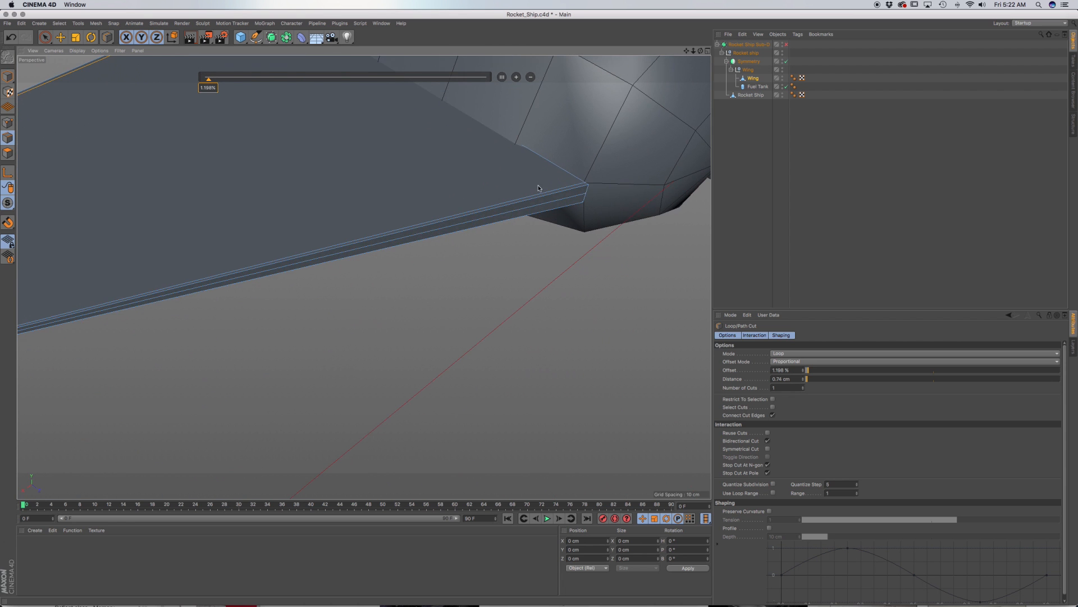
pyautogui.click(580, 190)
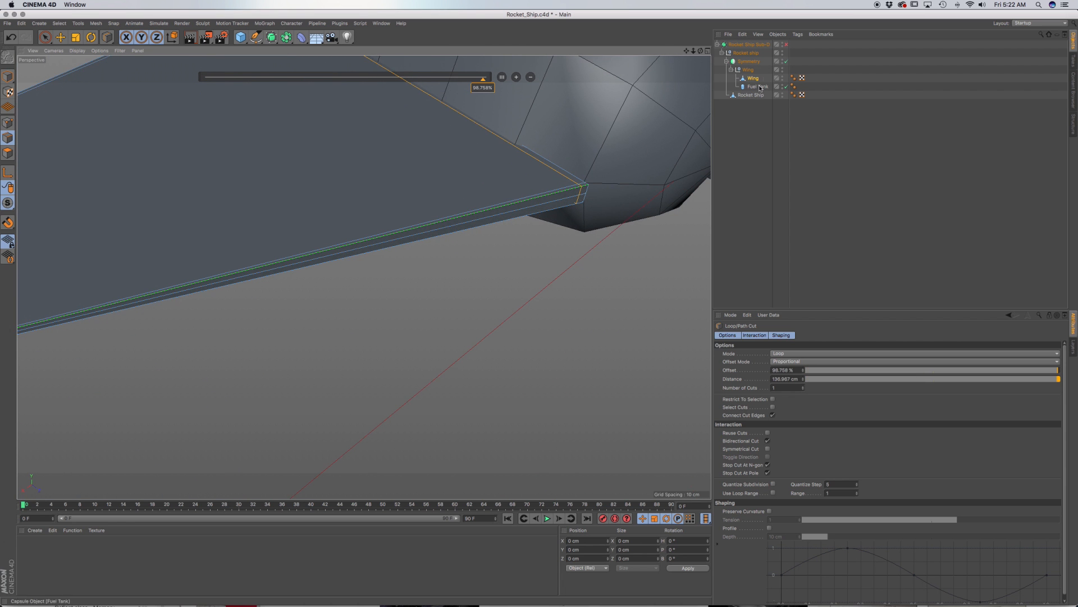
# Step: Turn the Rocket Ship Sub-D smoothing back on and check the smoothed wing
pyautogui.click(786, 45)
pyautogui.keyDown('alt'); pyautogui.moveTo(411, 229); pyautogui.dragTo(373, 234, button='right'); pyautogui.keyUp('alt')
pyautogui.keyDown('alt'); pyautogui.moveTo(323, 238); pyautogui.dragTo(306, 270, button='middle'); pyautogui.keyUp('alt')
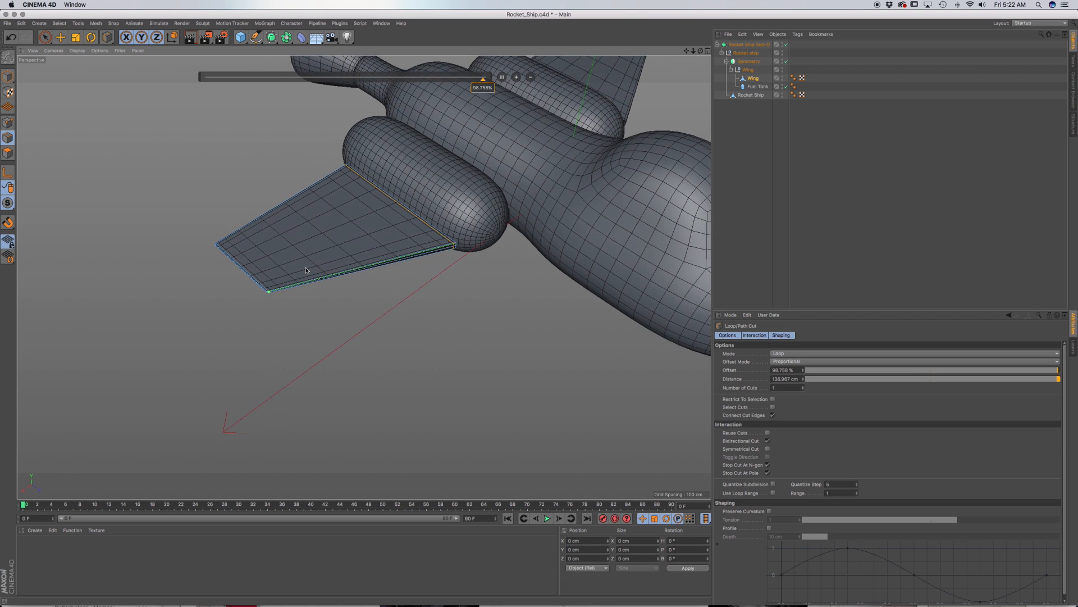
pyautogui.keyDown('alt'); pyautogui.moveTo(277, 245); pyautogui.dragTo(343, 225); pyautogui.keyUp('alt')
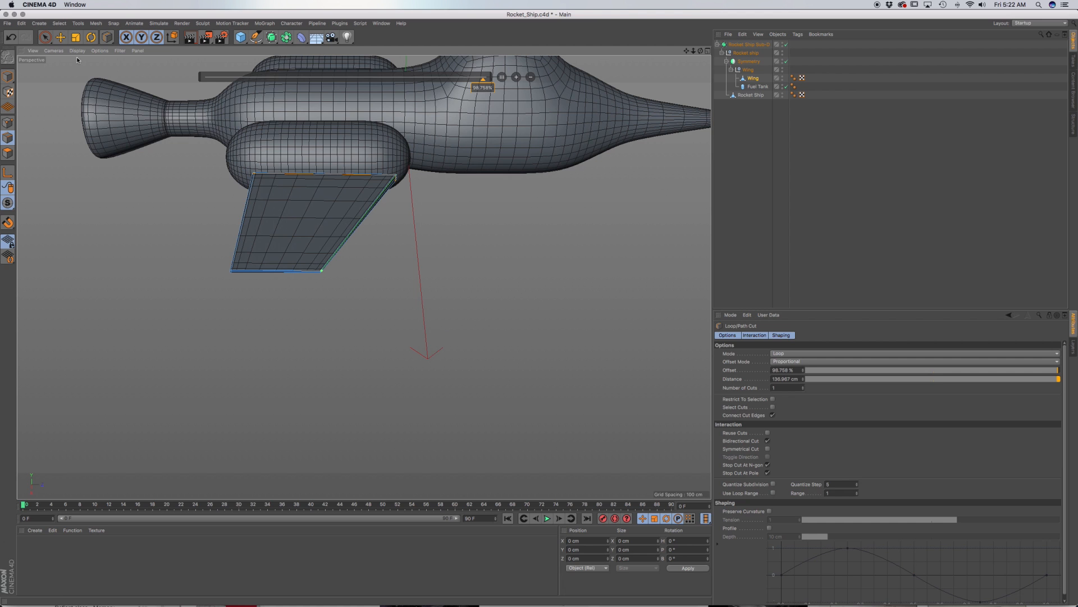
# Step: Leave the loop cutting tool and add a Capsule primitive to the scene
pyautogui.click(45, 37)
pyautogui.click(241, 37)
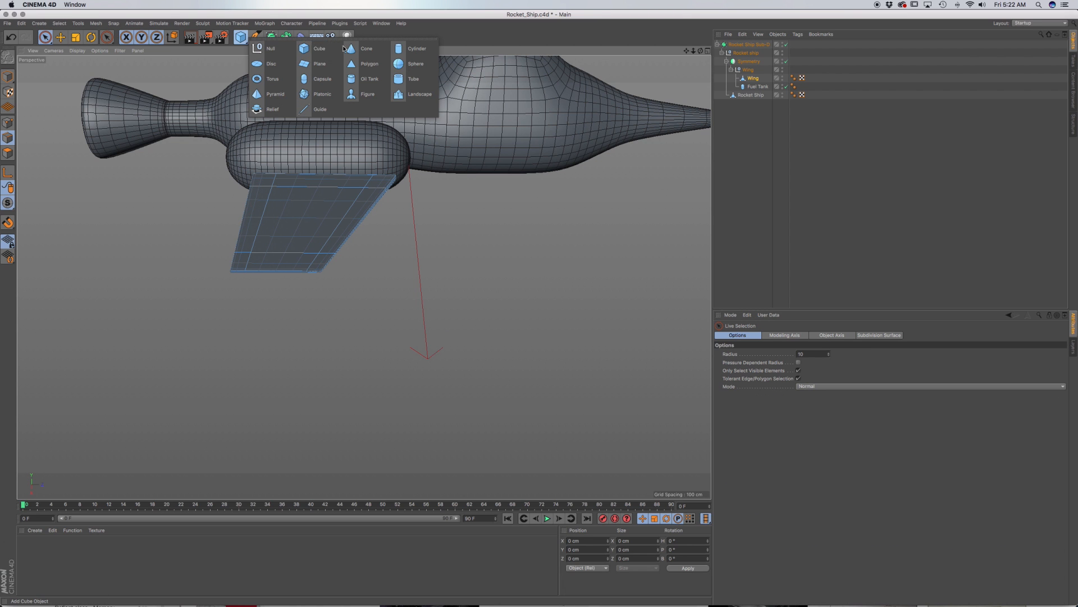
pyautogui.click(304, 79)
pyautogui.keyDown('alt'); pyautogui.moveTo(354, 221); pyautogui.dragTo(308, 455); pyautogui.keyUp('alt')
pyautogui.keyDown('alt'); pyautogui.moveTo(308, 454); pyautogui.dragTo(281, 277, button='middle'); pyautogui.keyUp('alt')
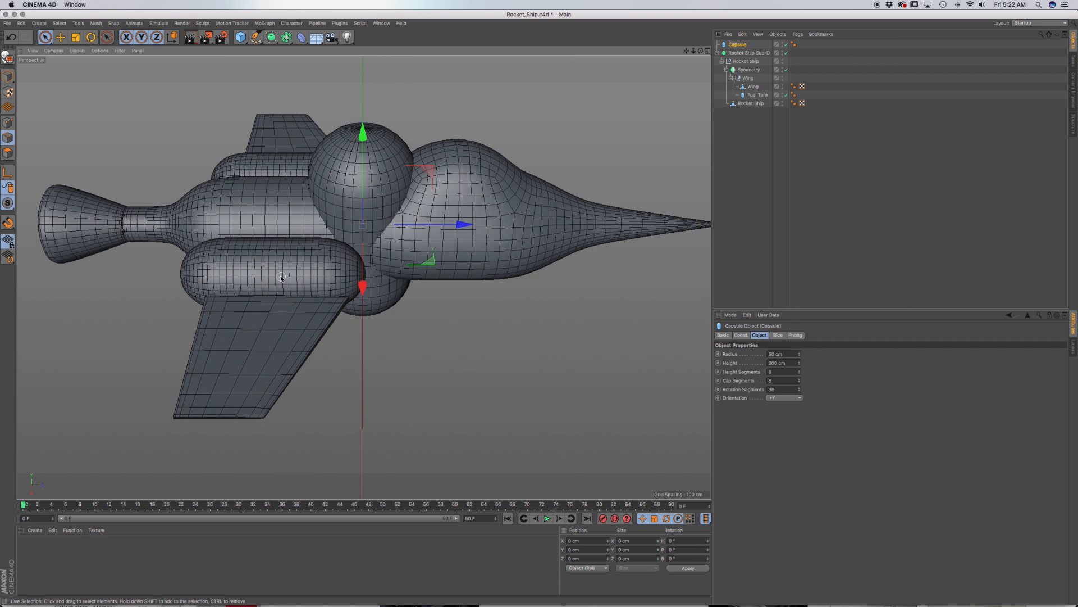
# Step: Set the capsule's rotation segments to 8 and its cap segments to 3
pyautogui.keyDown('alt'); pyautogui.moveTo(281, 277); pyautogui.dragTo(308, 249); pyautogui.keyUp('alt')
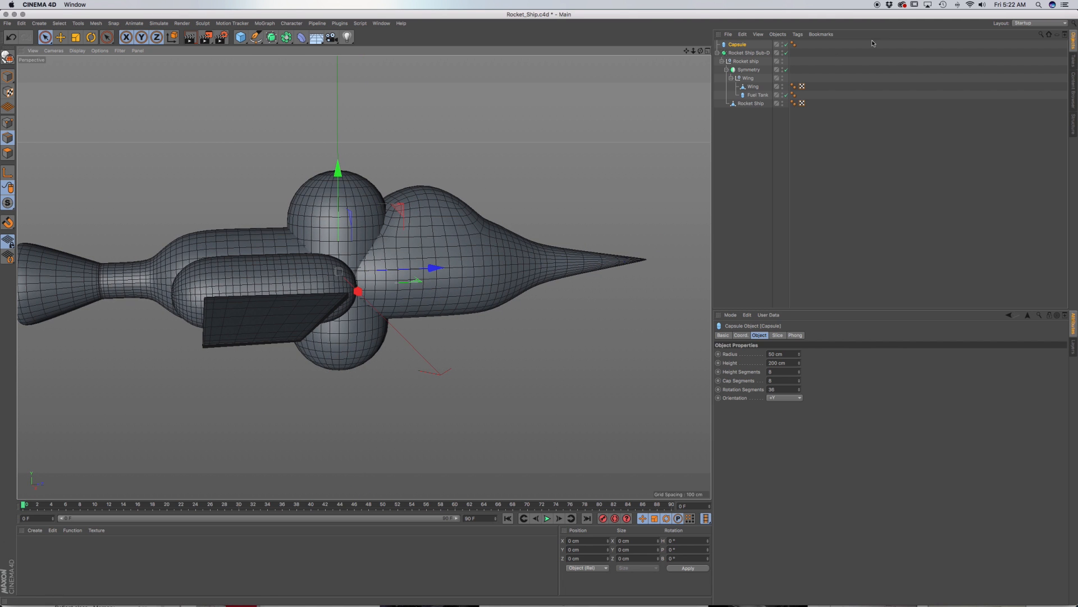
pyautogui.click(740, 45)
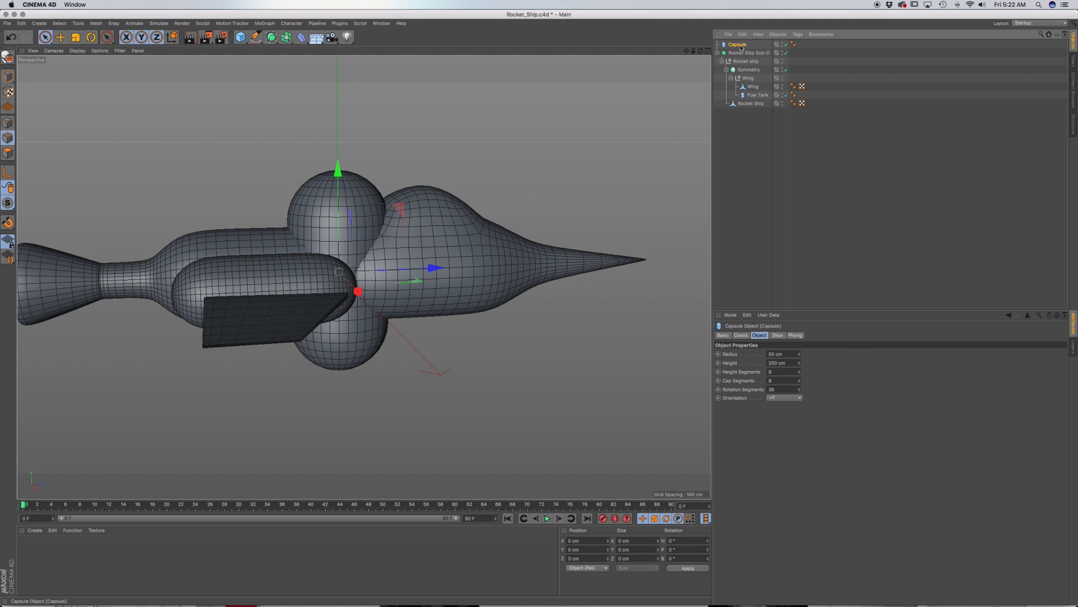
pyautogui.click(783, 388)
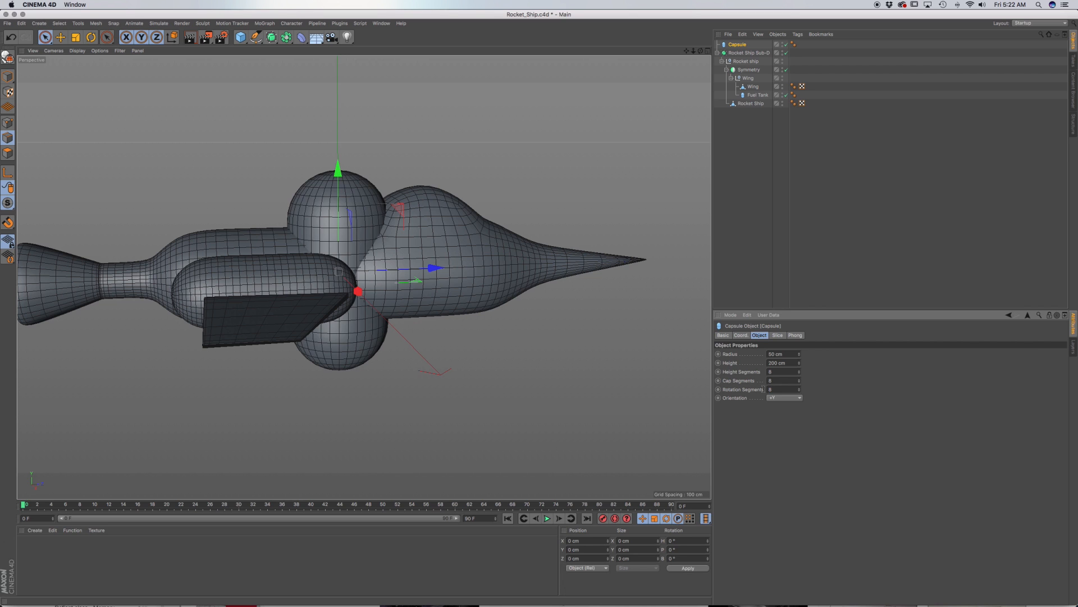
pyautogui.write('8')
pyautogui.press('Return')
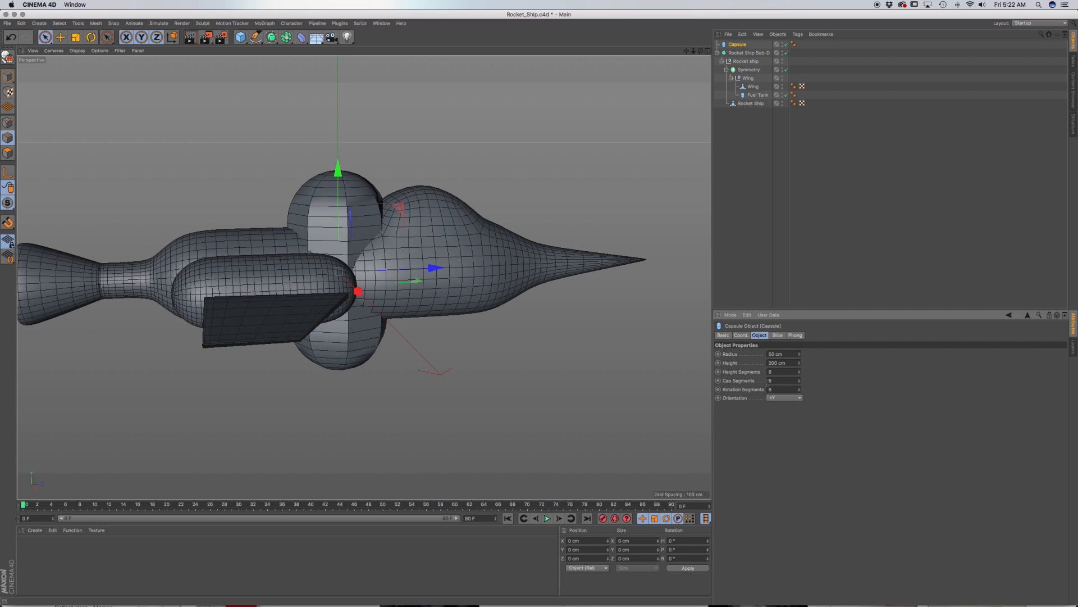
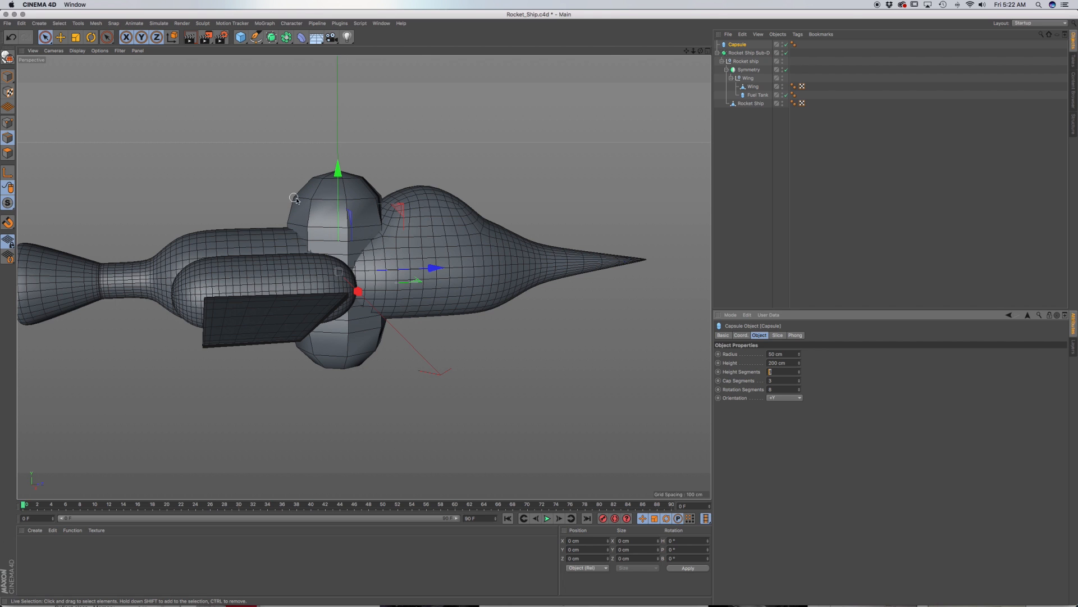
# Step: Switch to model mode and resize the capsule to a radius of about 12.5 cm and a height of about 129 cm
pyautogui.click(7, 77)
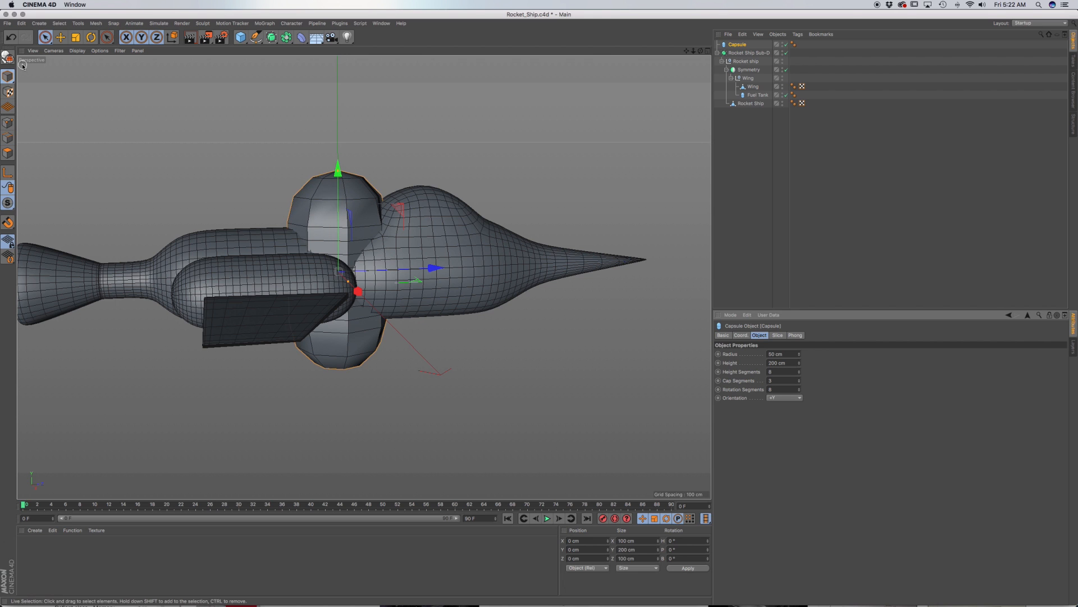
pyautogui.scroll(-4, 342, 319)
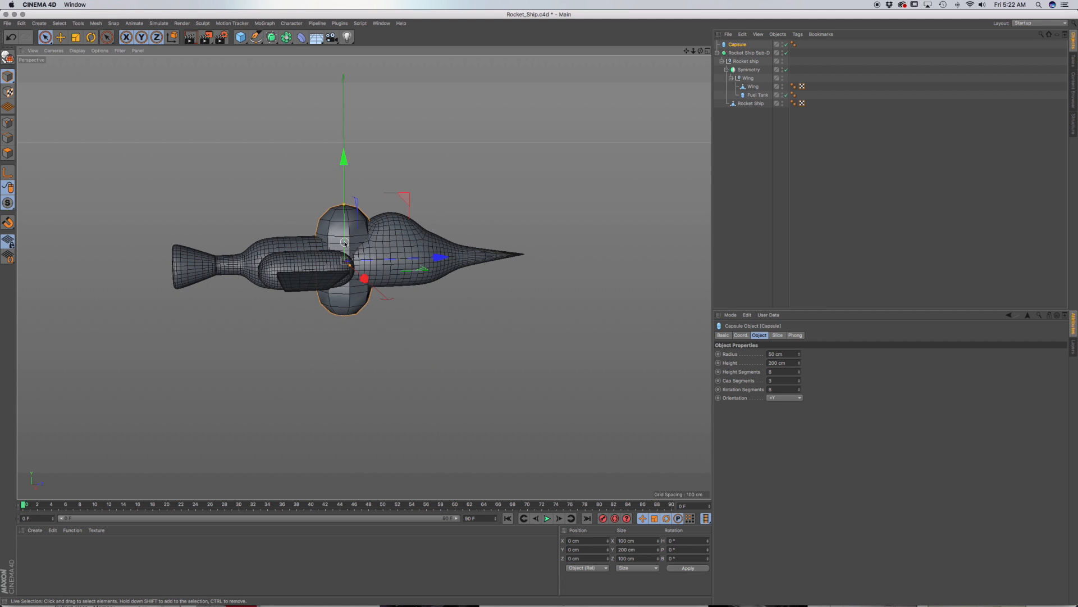
pyautogui.keyDown('alt'); pyautogui.moveTo(345, 243); pyautogui.dragTo(398, 282); pyautogui.keyUp('alt')
pyautogui.scroll(5, 341, 356)
pyautogui.keyDown('alt'); pyautogui.moveTo(398, 282); pyautogui.dragTo(399, 257, button='middle'); pyautogui.keyUp('alt')
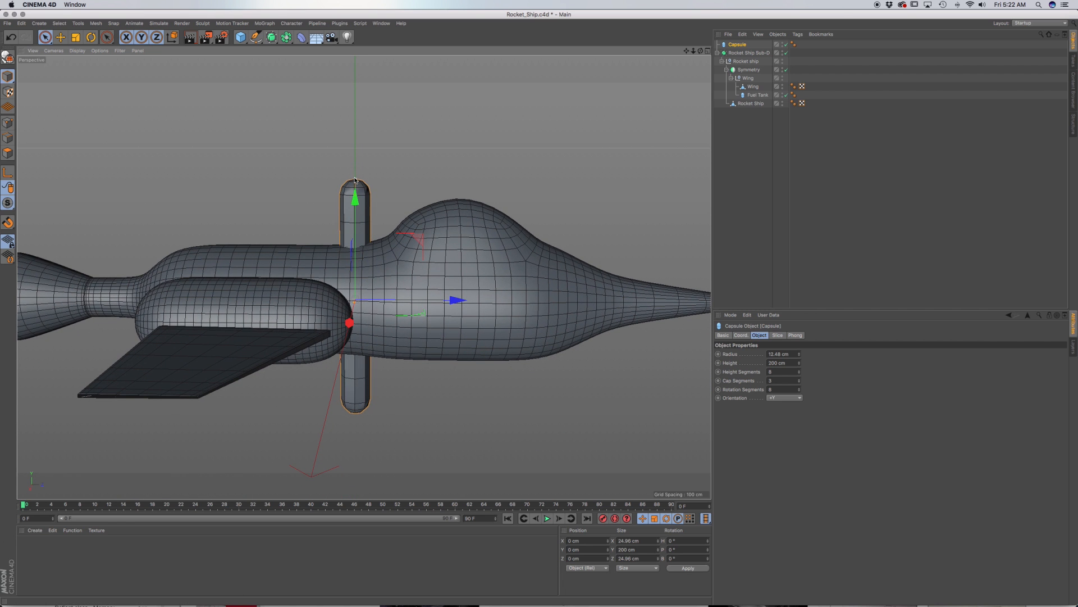
pyautogui.moveTo(354, 179); pyautogui.dragTo(354, 225)
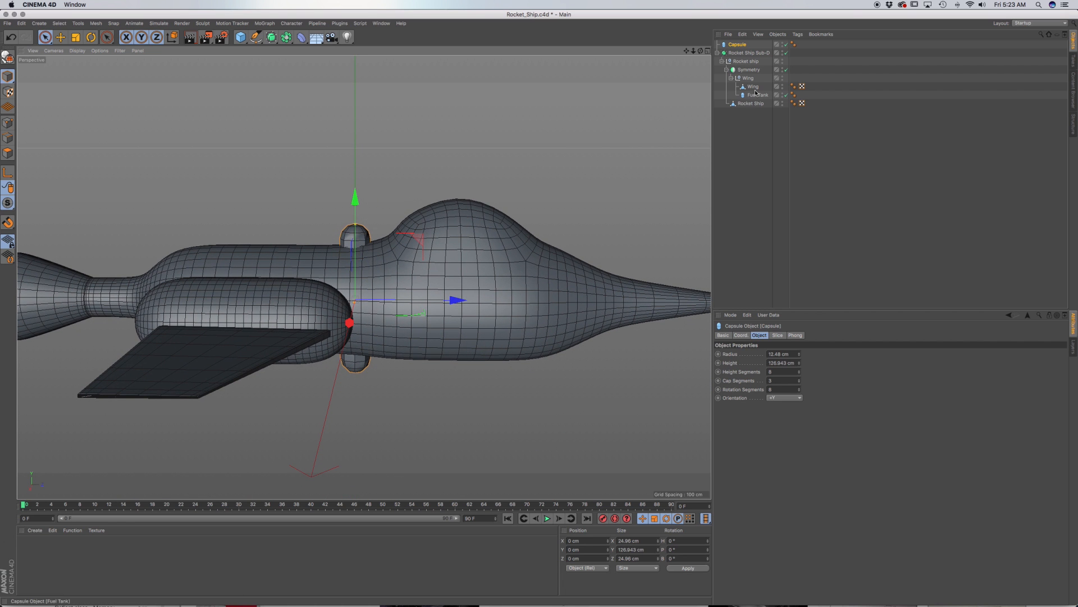
pyautogui.click(785, 104)
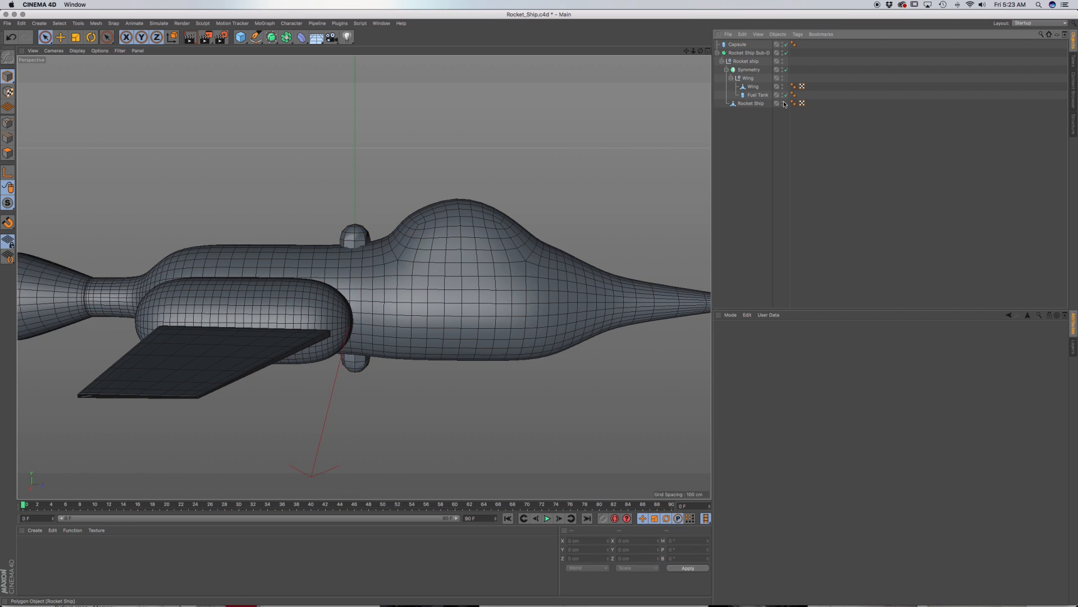
# Step: Hide the Rocket Ship body mesh and rename the upright capsule to Wing Rocket
pyautogui.click(783, 103)
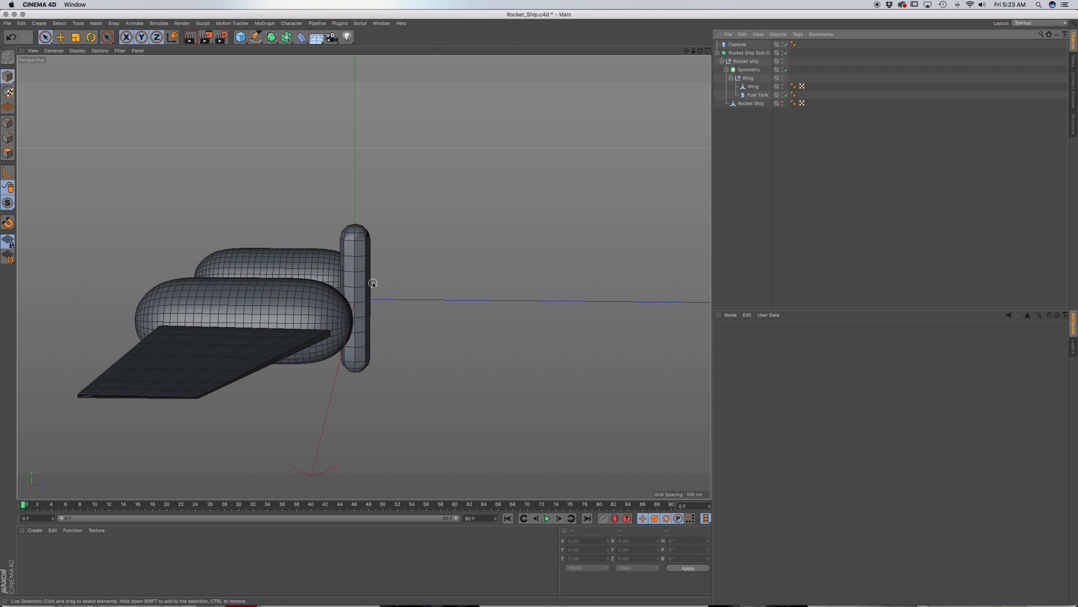
pyautogui.keyDown('alt'); pyautogui.moveTo(373, 283); pyautogui.dragTo(474, 331); pyautogui.keyUp('alt')
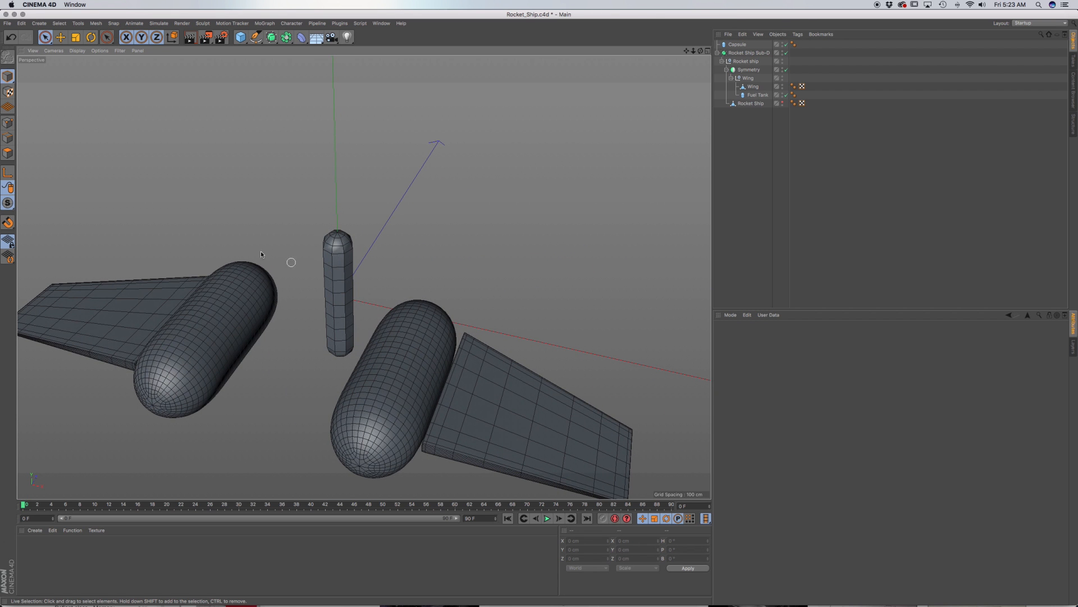
pyautogui.click(737, 45)
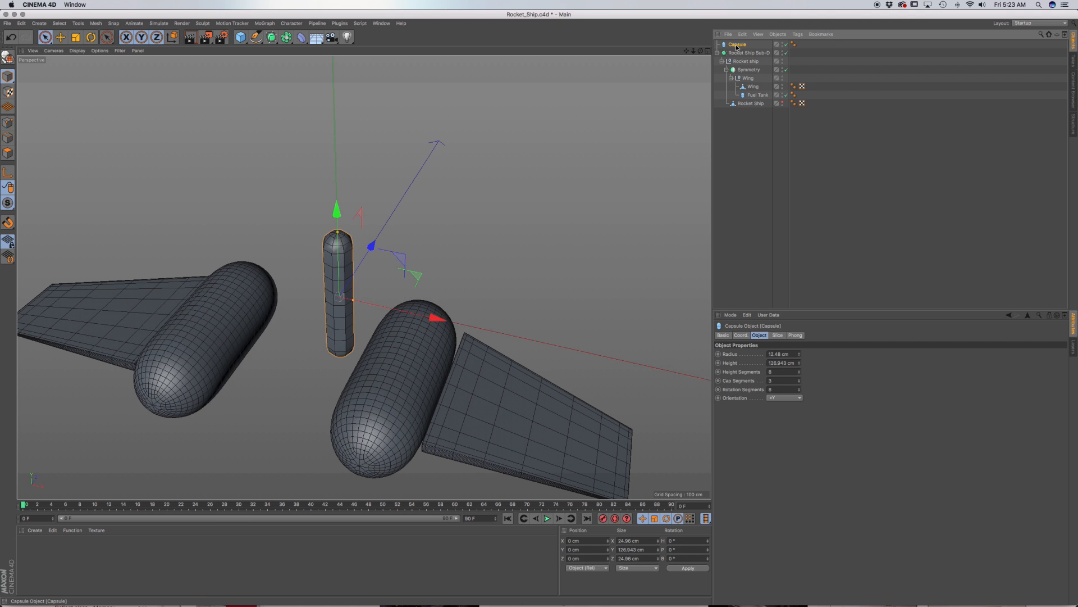
pyautogui.doubleClick(738, 45)
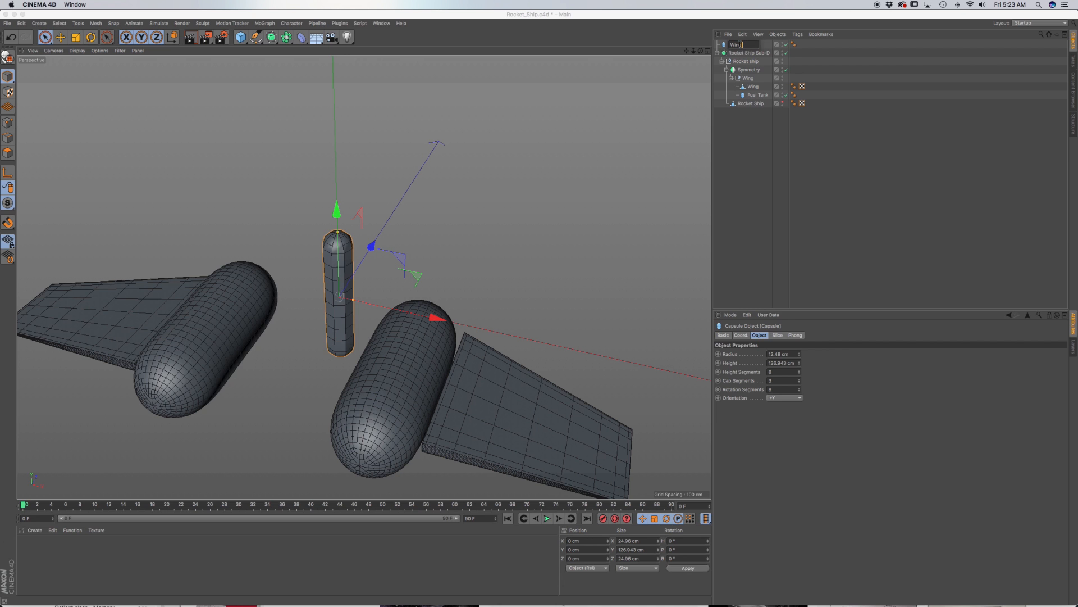
pyautogui.write('Wing Rocket')
pyautogui.press('Return')
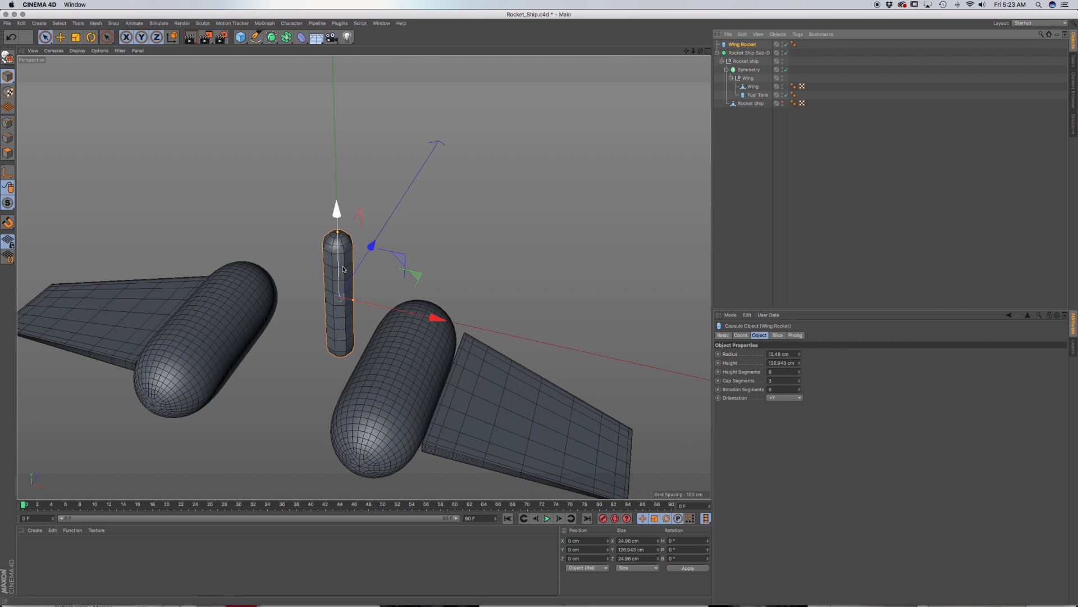
# Step: Slim and shorten the Wing Rocket capsule to a radius of about 10.1 cm and a height of about 107.6 cm
pyautogui.keyDown('alt'); pyautogui.moveTo(344, 274); pyautogui.dragTo(338, 235); pyautogui.keyUp('alt')
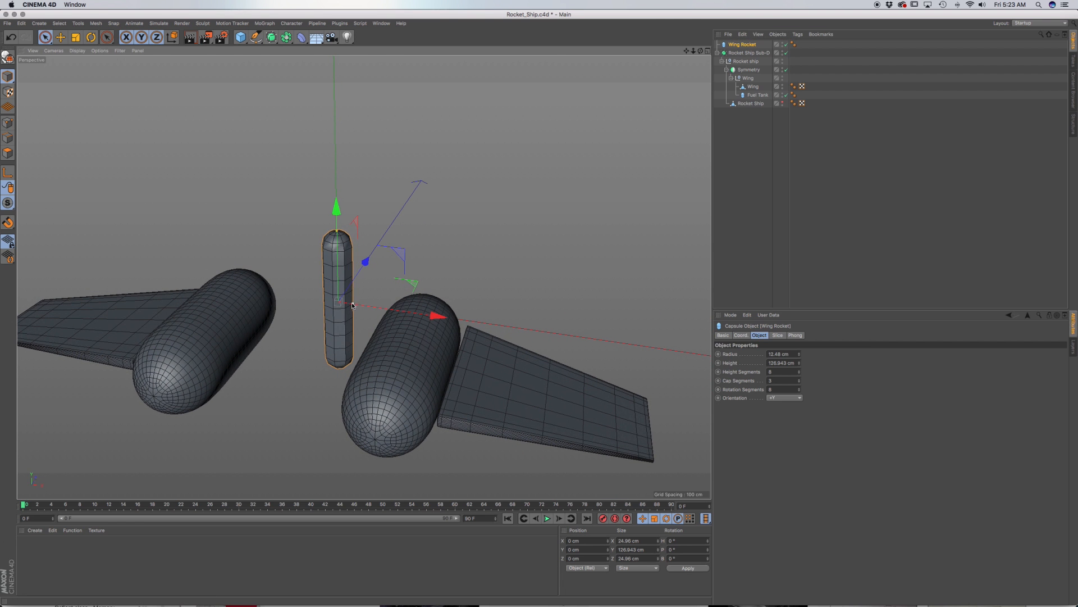
pyautogui.moveTo(353, 306); pyautogui.dragTo(303, 281)
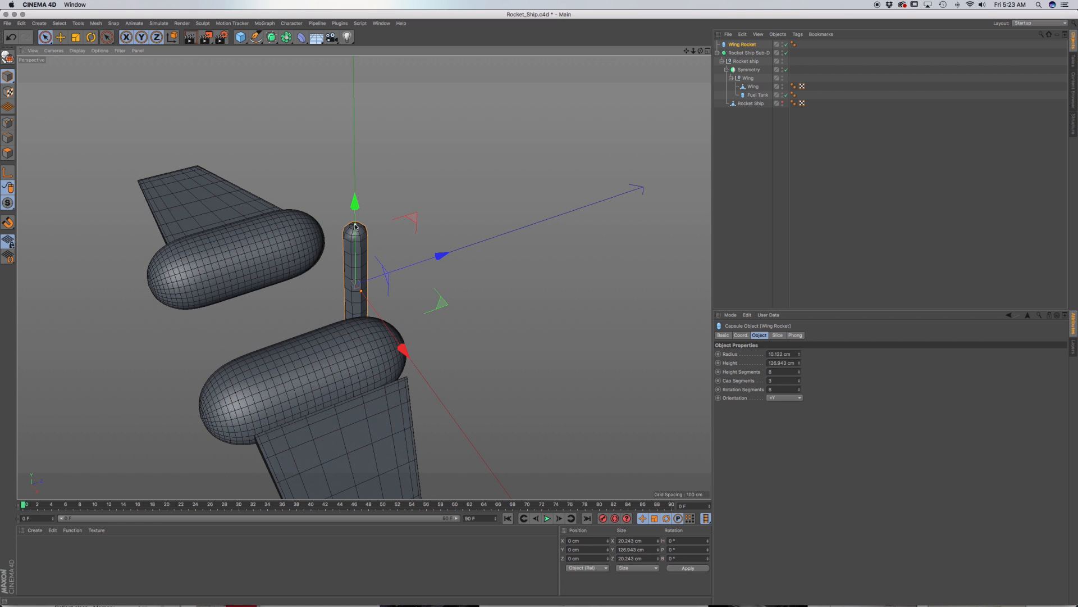
pyautogui.moveTo(355, 225); pyautogui.dragTo(273, 215)
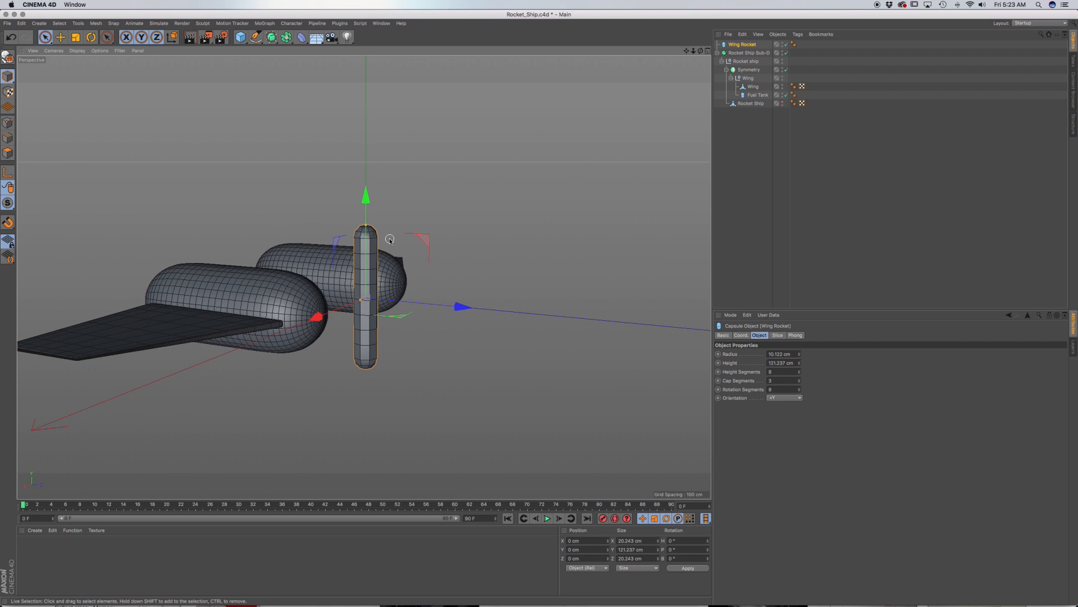
pyautogui.moveTo(366, 228); pyautogui.dragTo(366, 235)
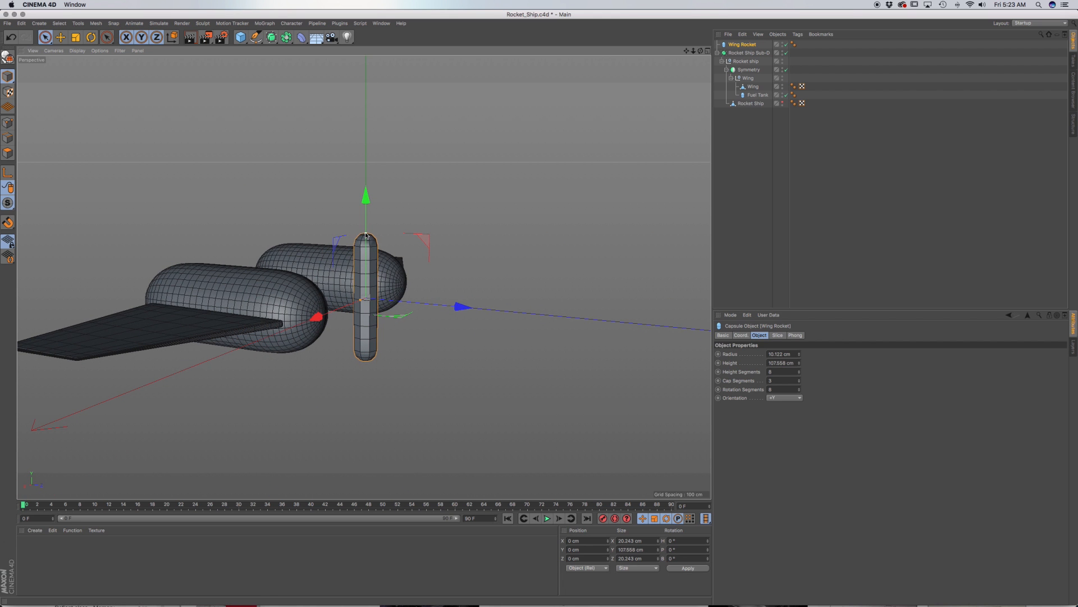
pyautogui.scroll(8, 364, 320)
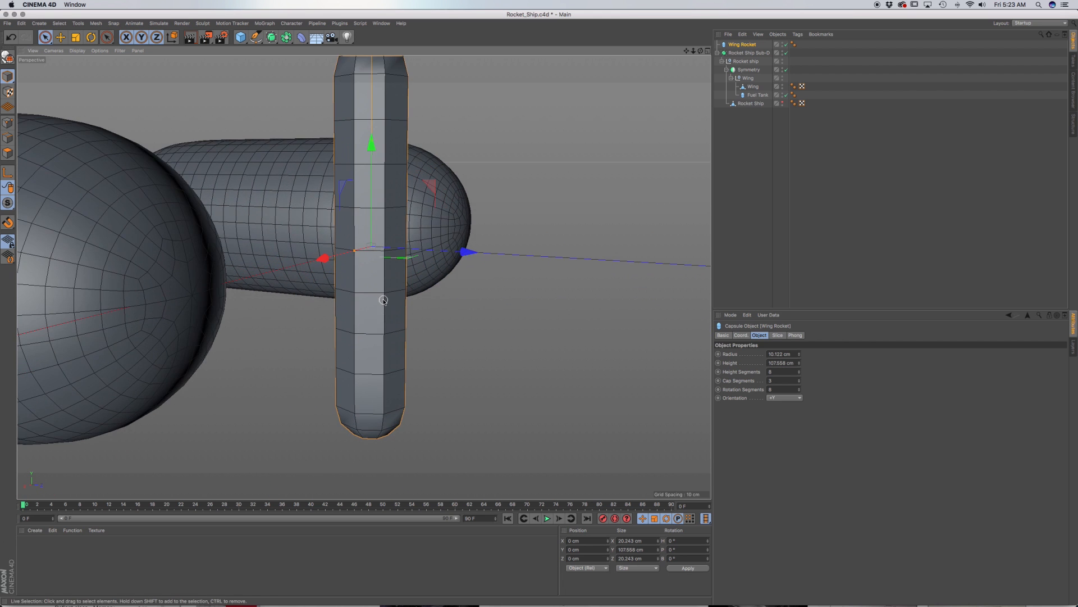
pyautogui.scroll(-8, 379, 288)
pyautogui.keyDown('alt'); pyautogui.moveTo(371, 257); pyautogui.dragTo(439, 258); pyautogui.keyUp('alt')
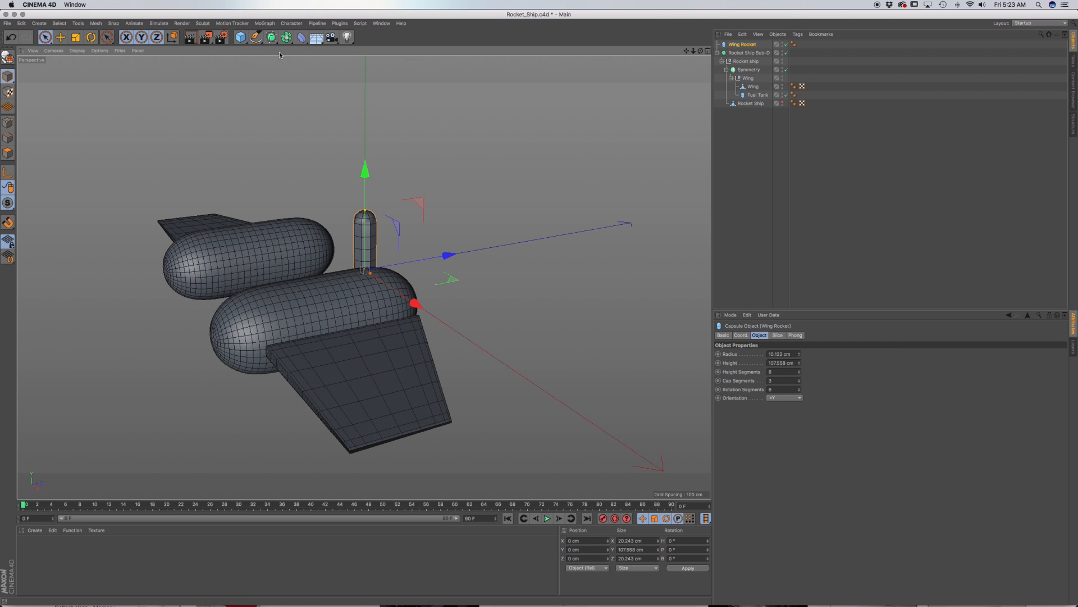
# Step: Add a Taper deformer as a child of Wing Rocket and fit it to its parent
pyautogui.click(301, 37)
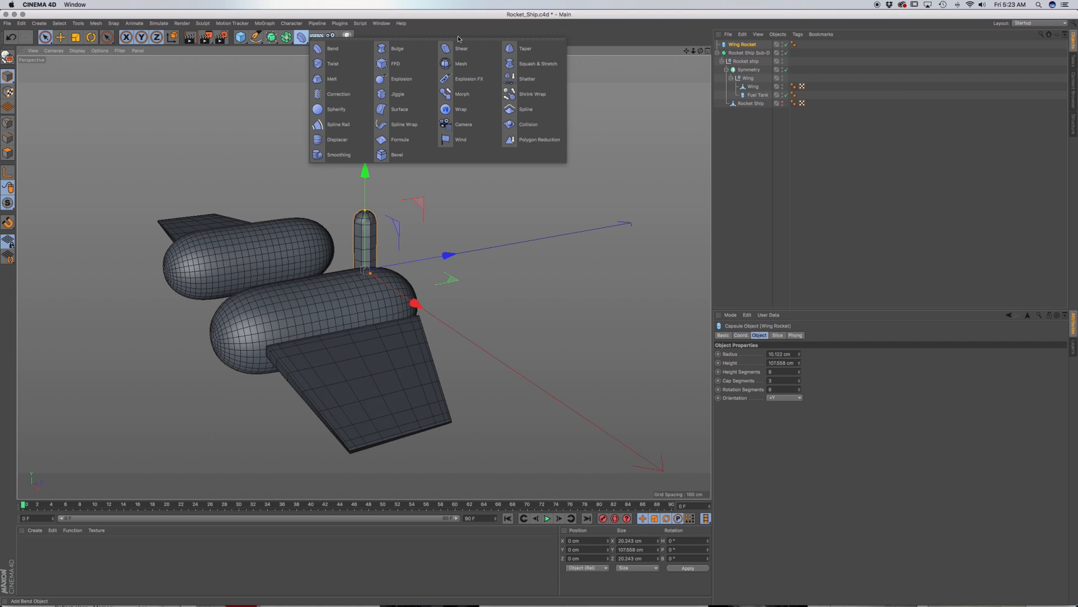
pyautogui.click(518, 49)
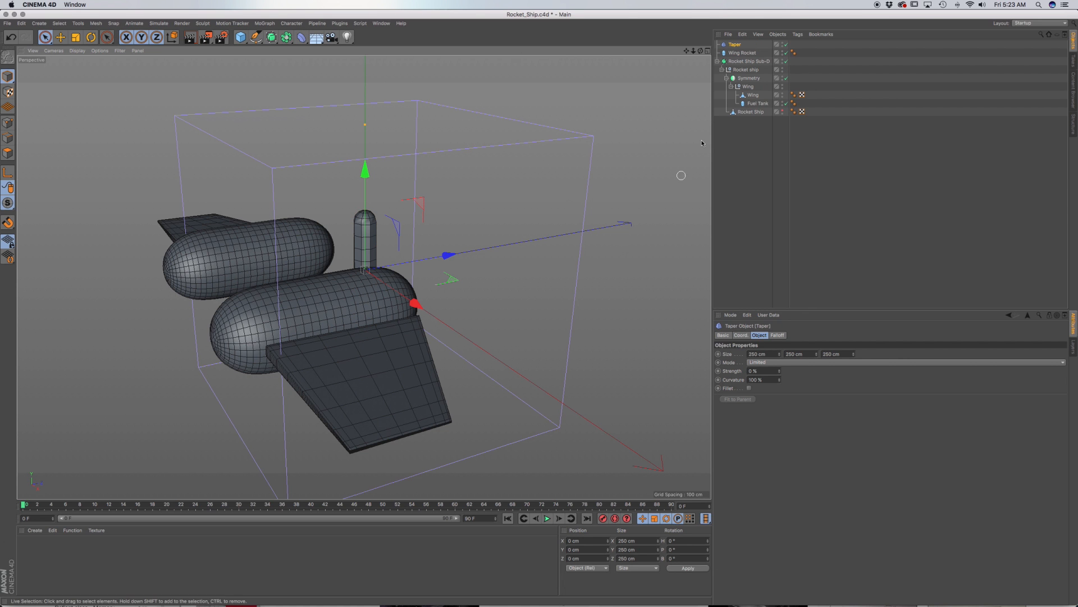
pyautogui.moveTo(735, 45); pyautogui.dragTo(740, 55)
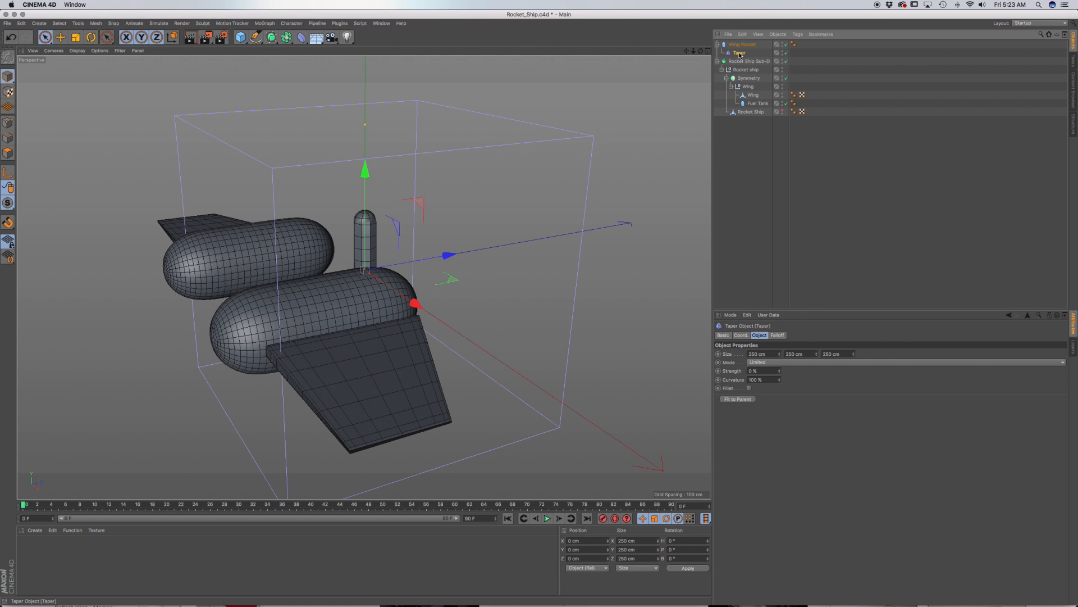
pyautogui.click(746, 400)
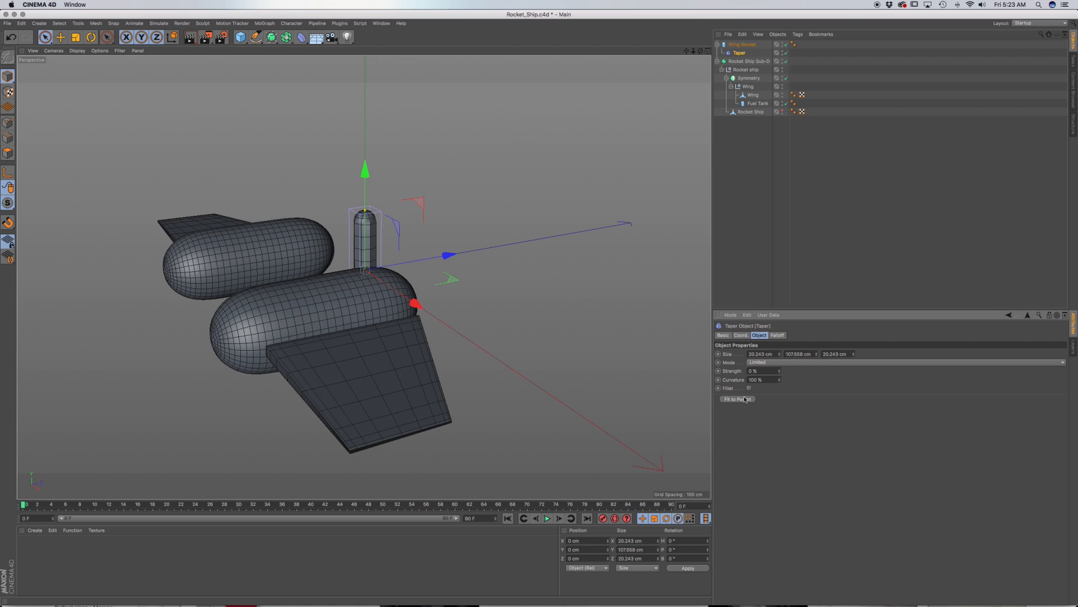
# Step: Raise the Taper strength to 98% so the capsule narrows to a pointed tip
pyautogui.moveTo(779, 371); pyautogui.dragTo(794, 367)
pyautogui.scroll(10, 373, 262)
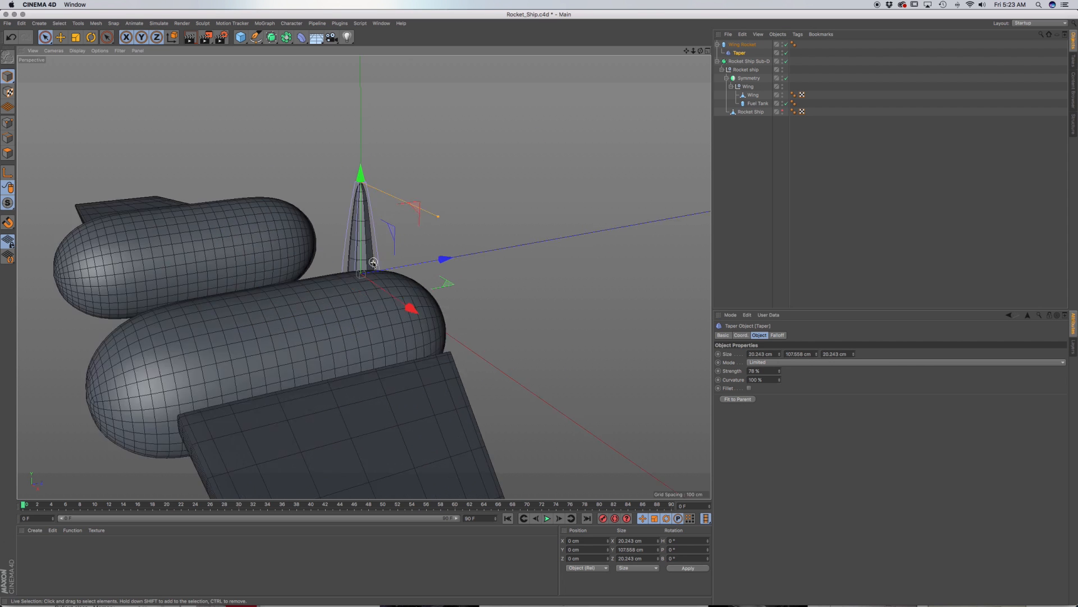
pyautogui.keyDown('alt'); pyautogui.moveTo(418, 277); pyautogui.dragTo(374, 284); pyautogui.keyUp('alt')
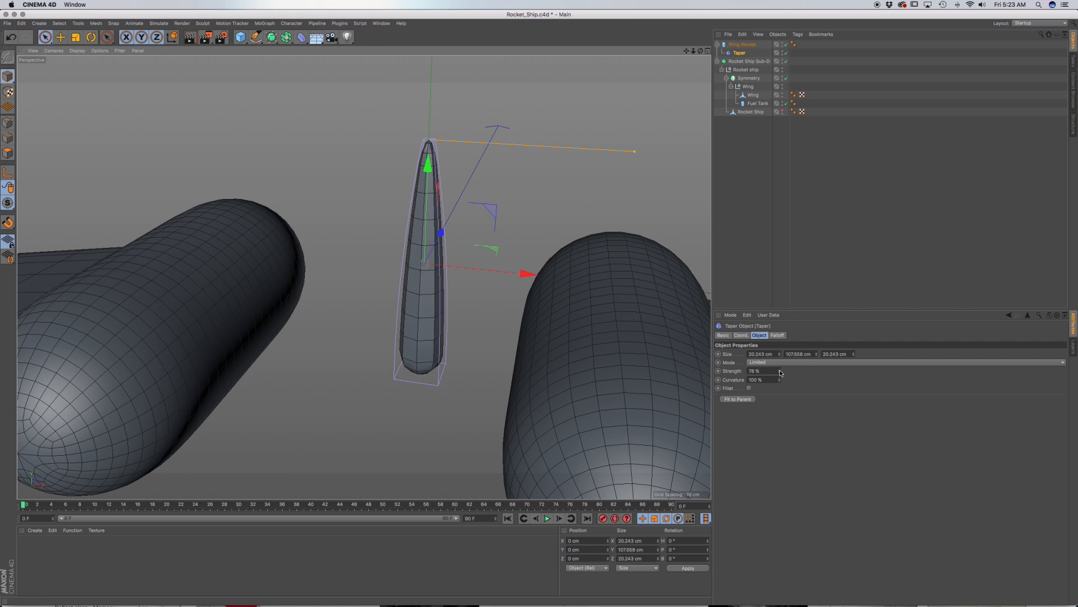
pyautogui.moveTo(780, 373); pyautogui.dragTo(792, 367)
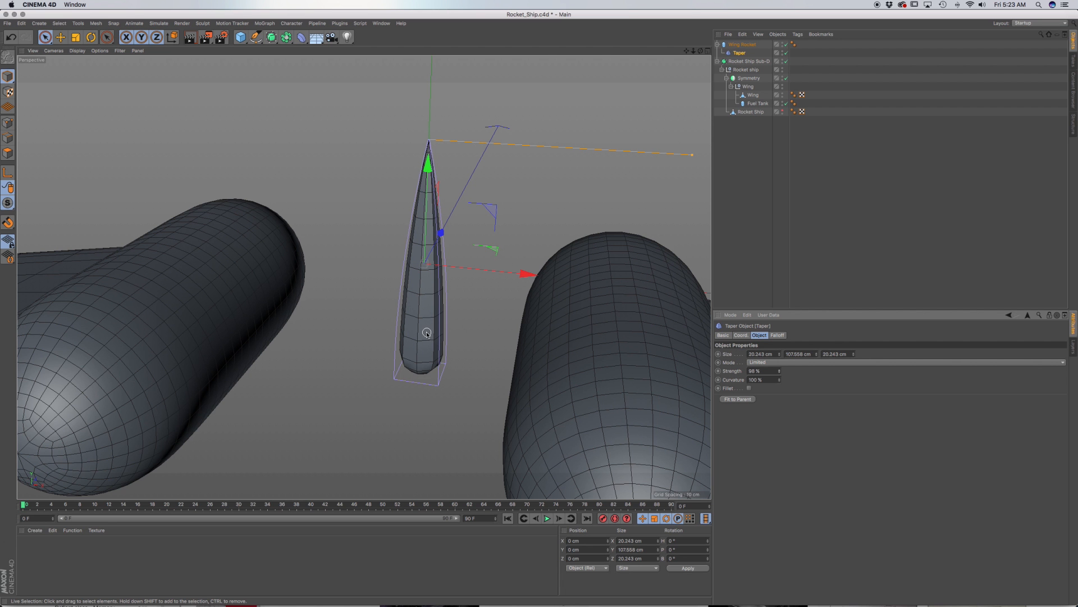
pyautogui.keyDown('alt'); pyautogui.moveTo(427, 333); pyautogui.dragTo(290, 324); pyautogui.keyUp('alt')
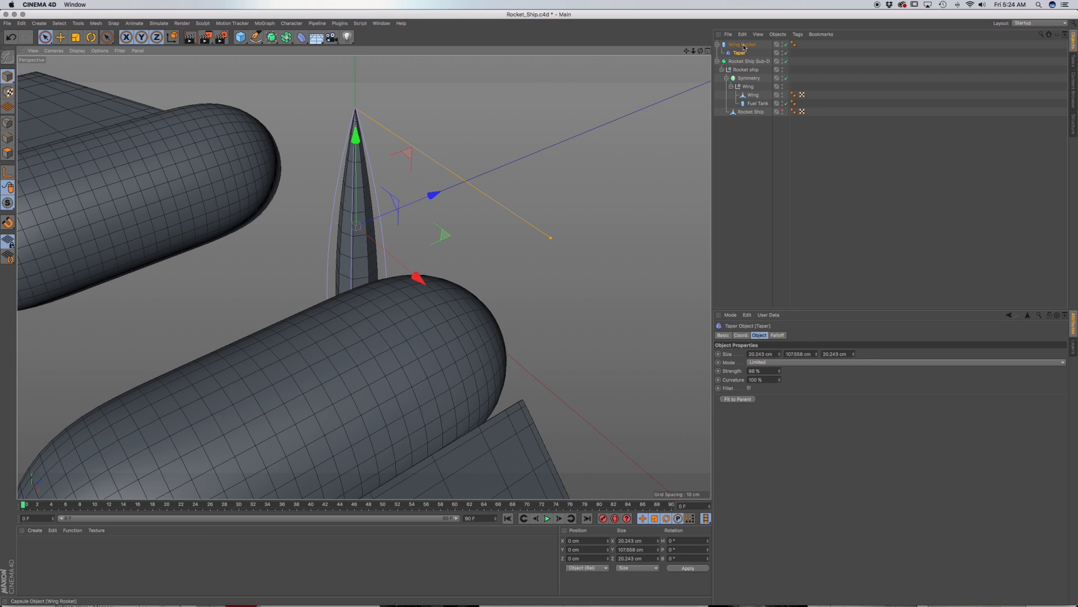
# Step: Place Wing Rocket with its Taper inside the Wing group under Symmetry and inspect the smoothed shape
pyautogui.moveTo(744, 47); pyautogui.dragTo(748, 91)
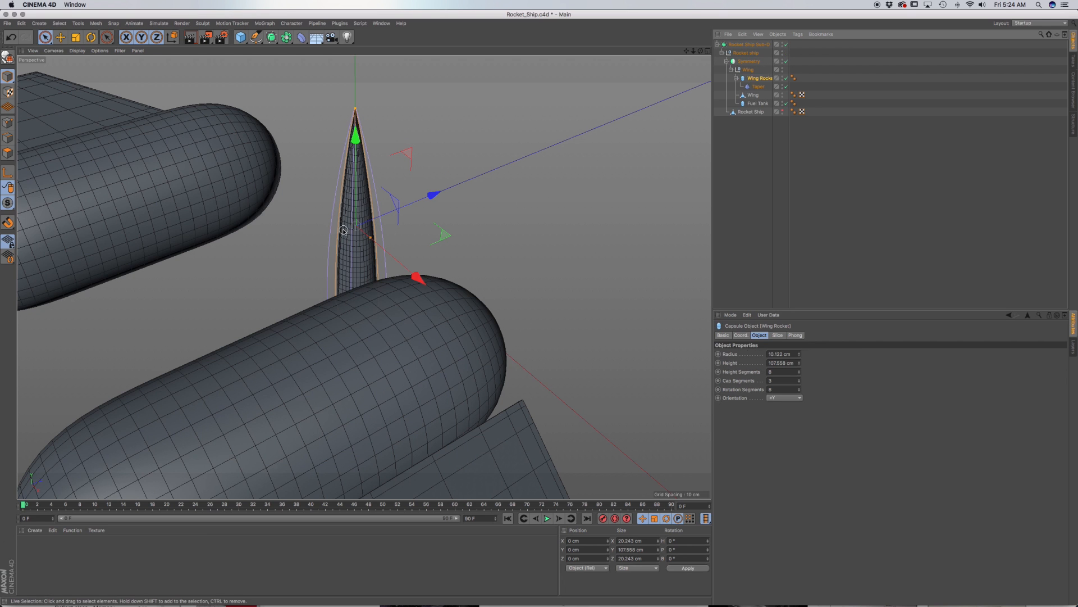
pyautogui.keyDown('alt'); pyautogui.moveTo(388, 308); pyautogui.dragTo(364, 277, button='middle'); pyautogui.keyUp('alt')
pyautogui.keyDown('alt'); pyautogui.moveTo(332, 205); pyautogui.dragTo(433, 191); pyautogui.keyUp('alt')
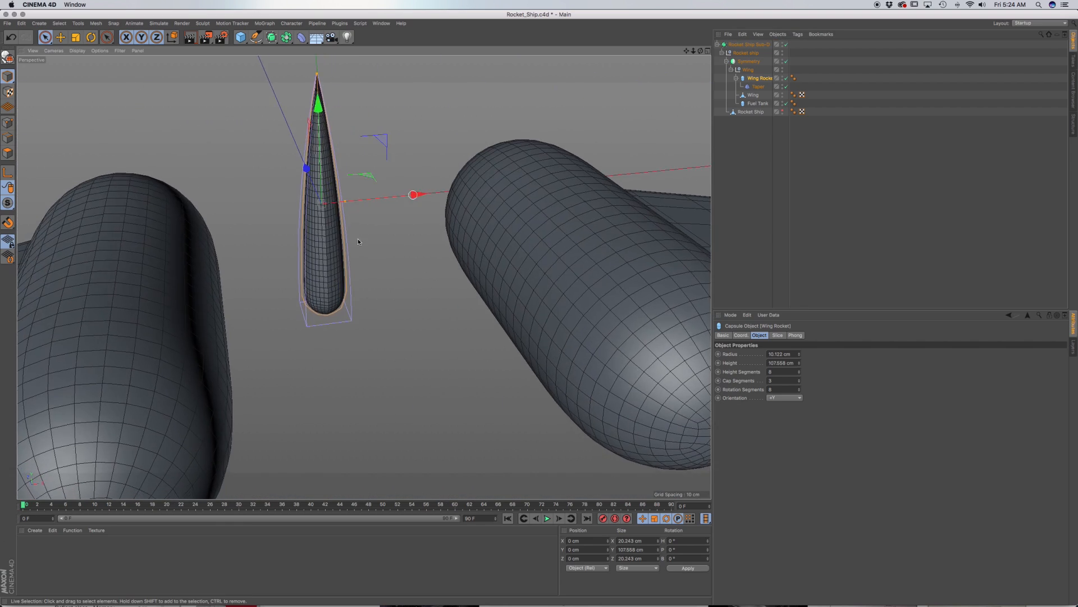
pyautogui.keyDown('alt'); pyautogui.moveTo(359, 242); pyautogui.dragTo(237, 265); pyautogui.keyUp('alt')
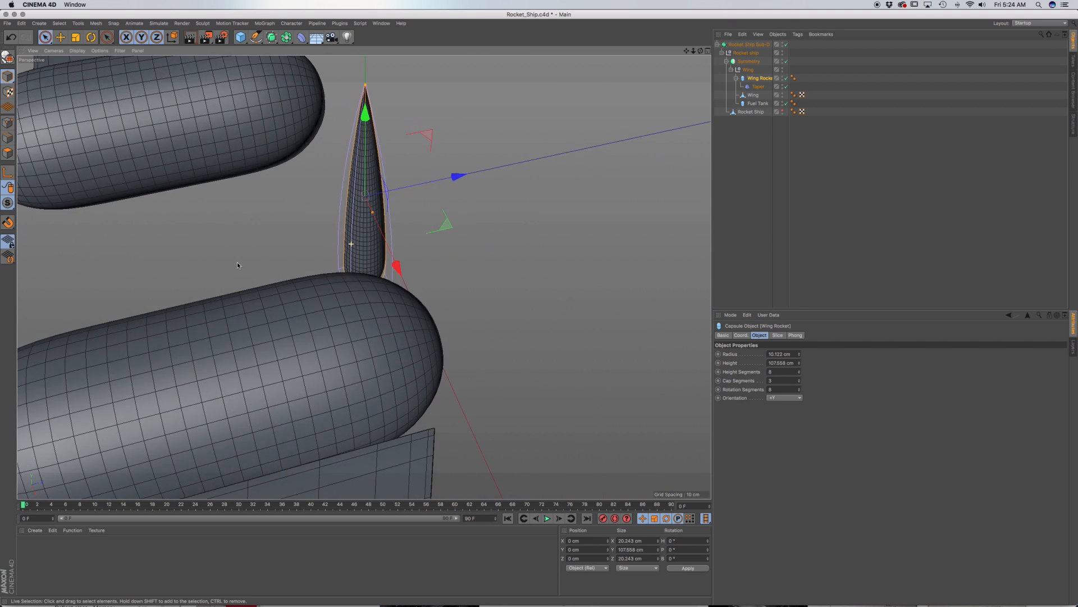
pyautogui.scroll(-3, 350, 209)
pyautogui.scroll(-1, 354, 191)
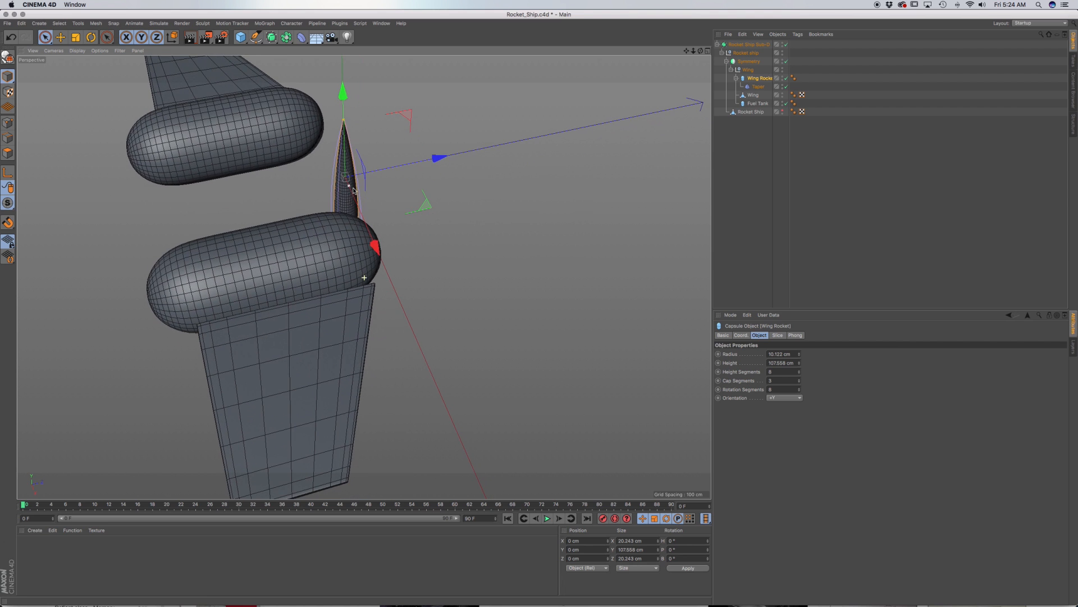
# Step: Reduce the Taper strength on Wing Rocket to 91%
pyautogui.click(758, 87)
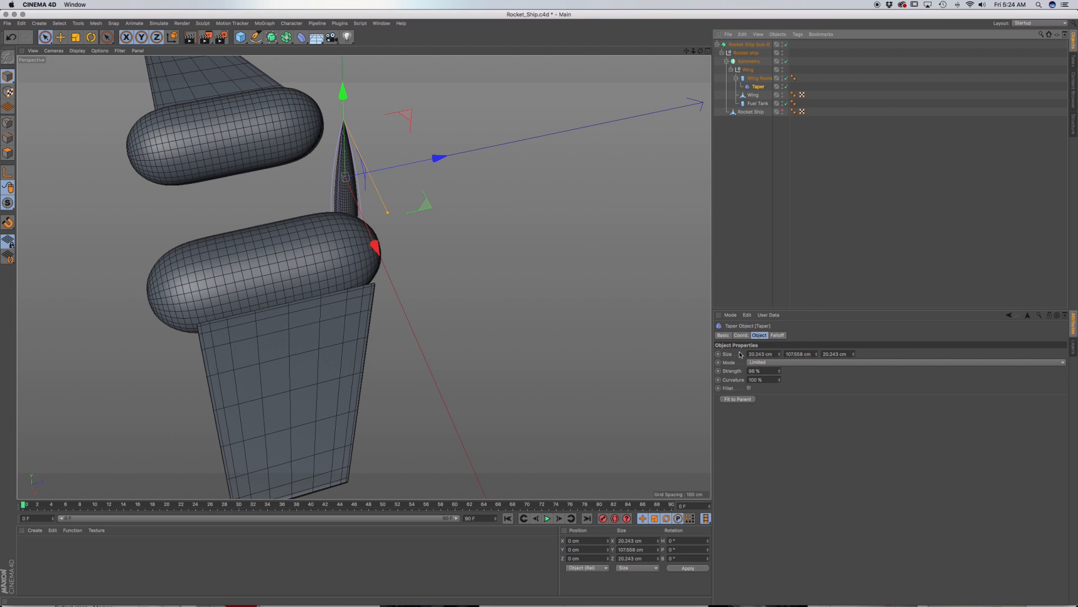
pyautogui.click(779, 375)
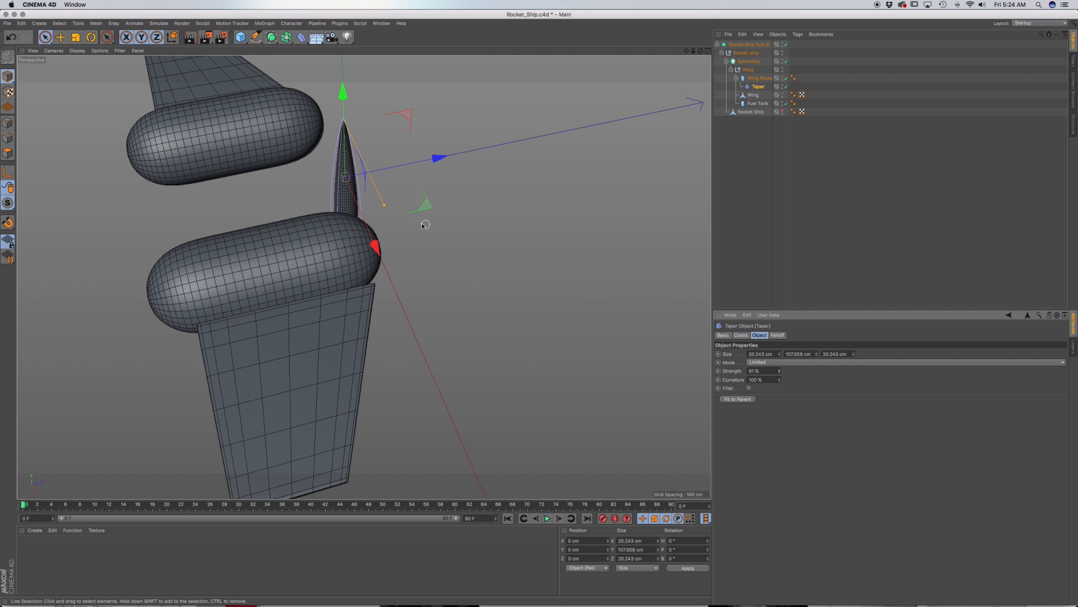
pyautogui.keyDown('alt'); pyautogui.moveTo(341, 216); pyautogui.dragTo(326, 149, button='middle'); pyautogui.keyUp('alt')
pyautogui.keyDown('alt'); pyautogui.moveTo(327, 150); pyautogui.dragTo(325, 140); pyautogui.keyUp('alt')
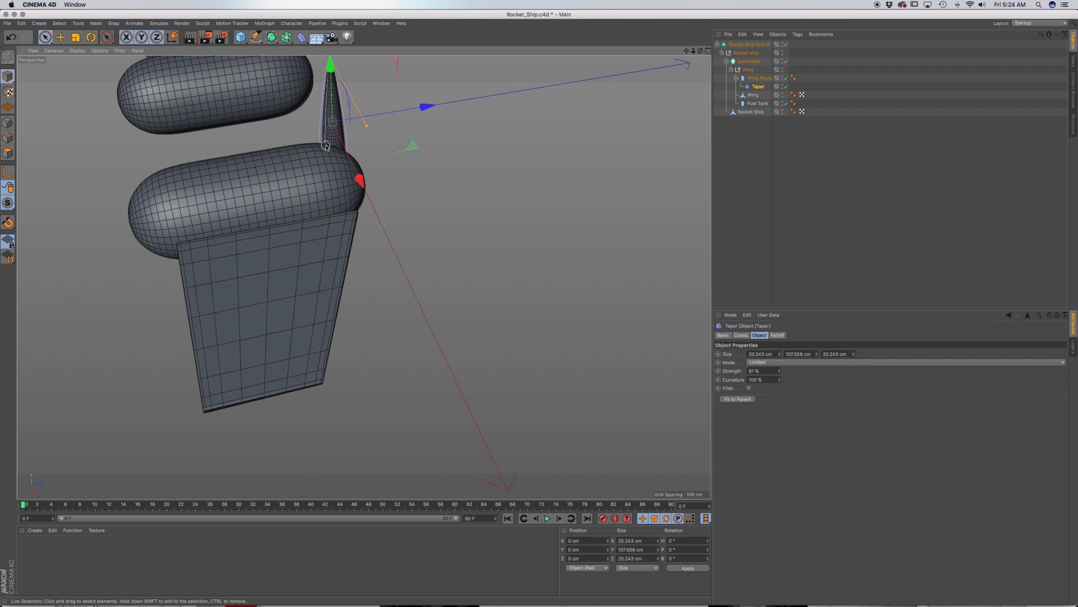
# Step: Rotate Wing Rocket to a pitch of -90° so its tip points toward the ship's nose
pyautogui.click(760, 79)
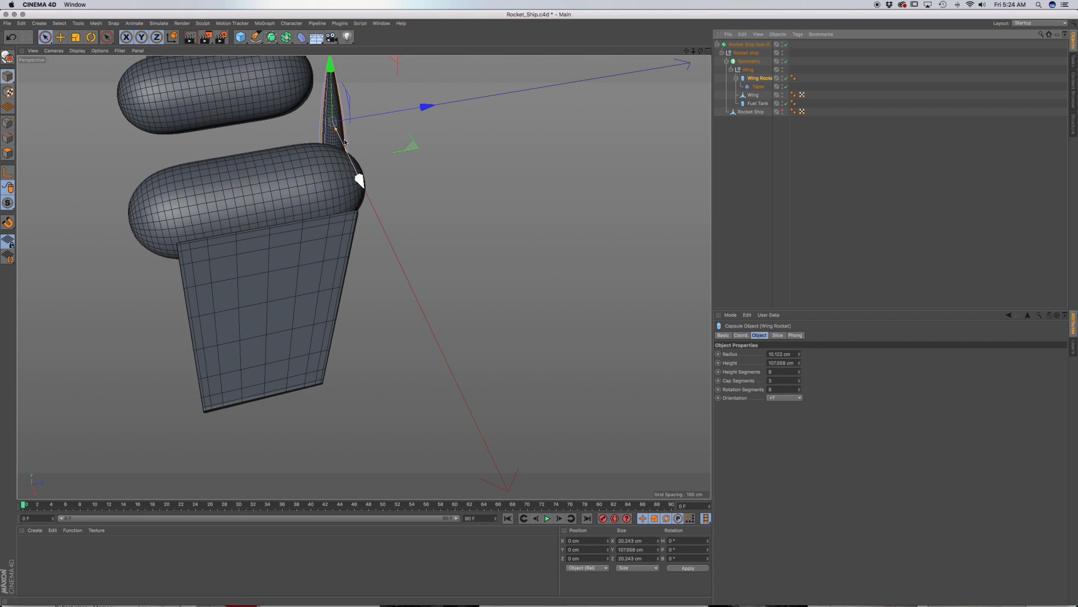
pyautogui.press('r')
pyautogui.moveTo(288, 104); pyautogui.dragTo(349, 99)
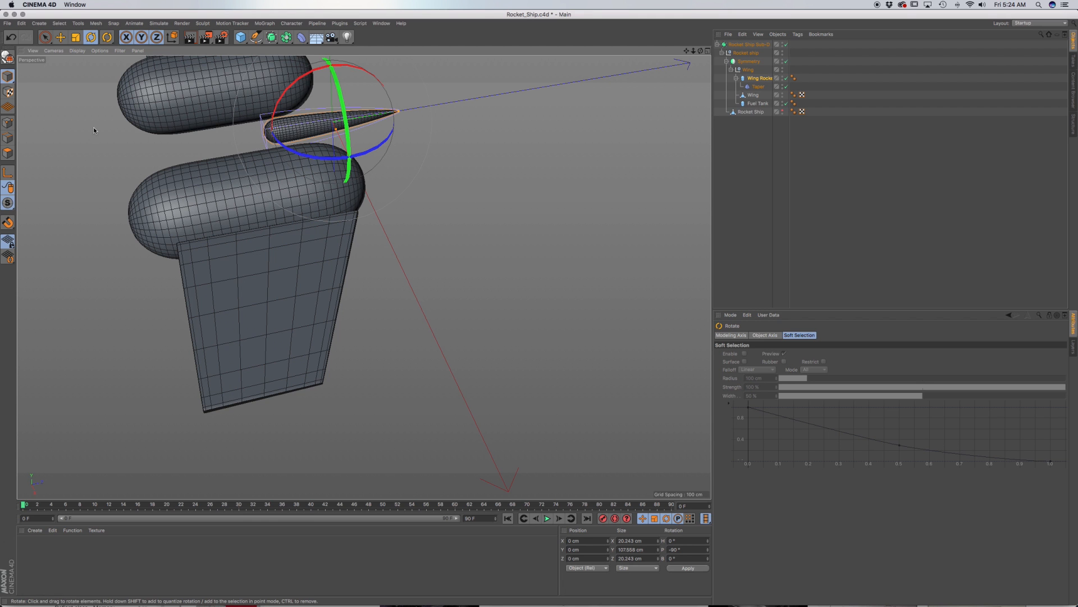
# Step: Move Wing Rocket out beside the wing's outer edge, at about X 245 cm and Z -79 cm
pyautogui.click(60, 37)
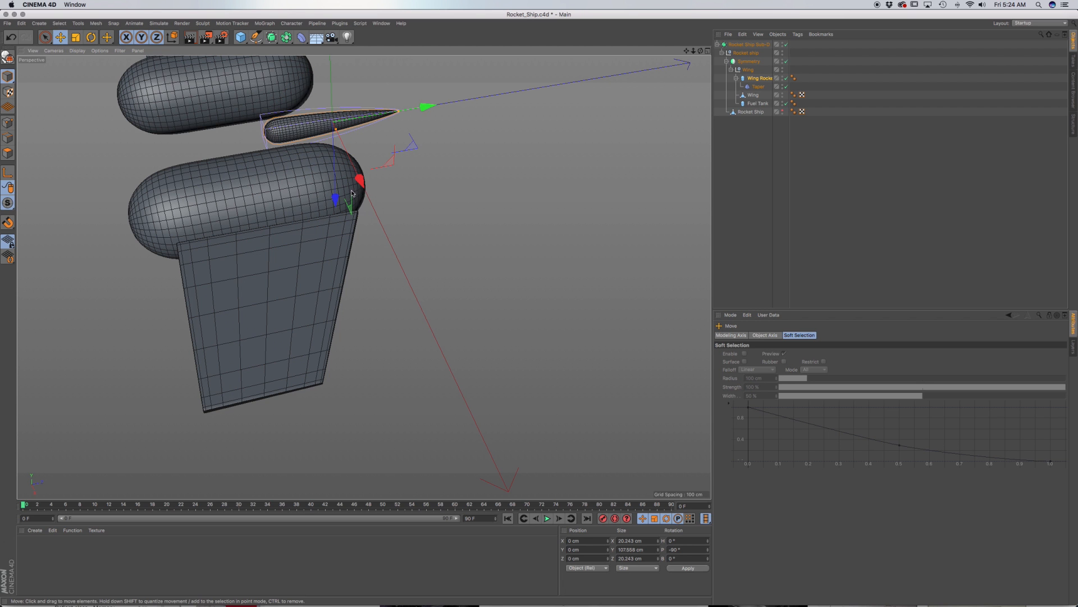
pyautogui.moveTo(351, 193); pyautogui.dragTo(452, 450)
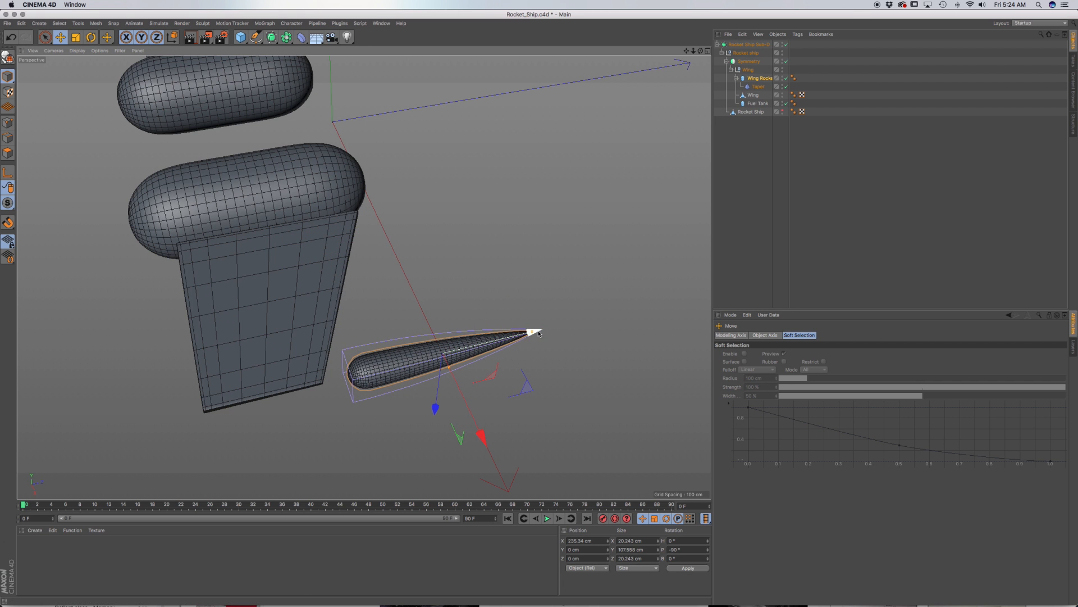
pyautogui.moveTo(538, 333); pyautogui.dragTo(377, 293)
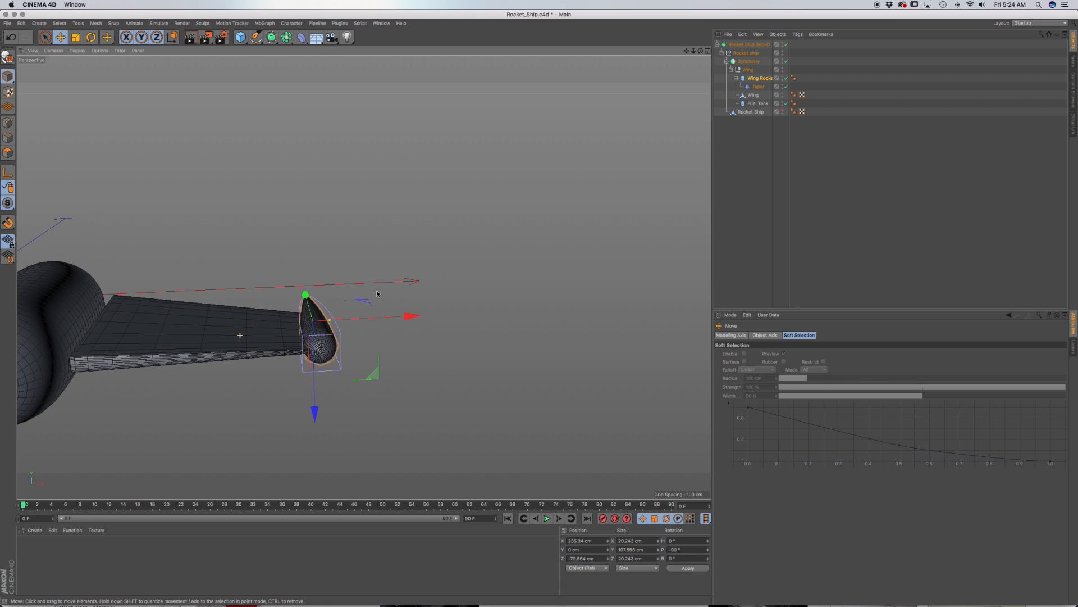
pyautogui.scroll(3, 377, 293)
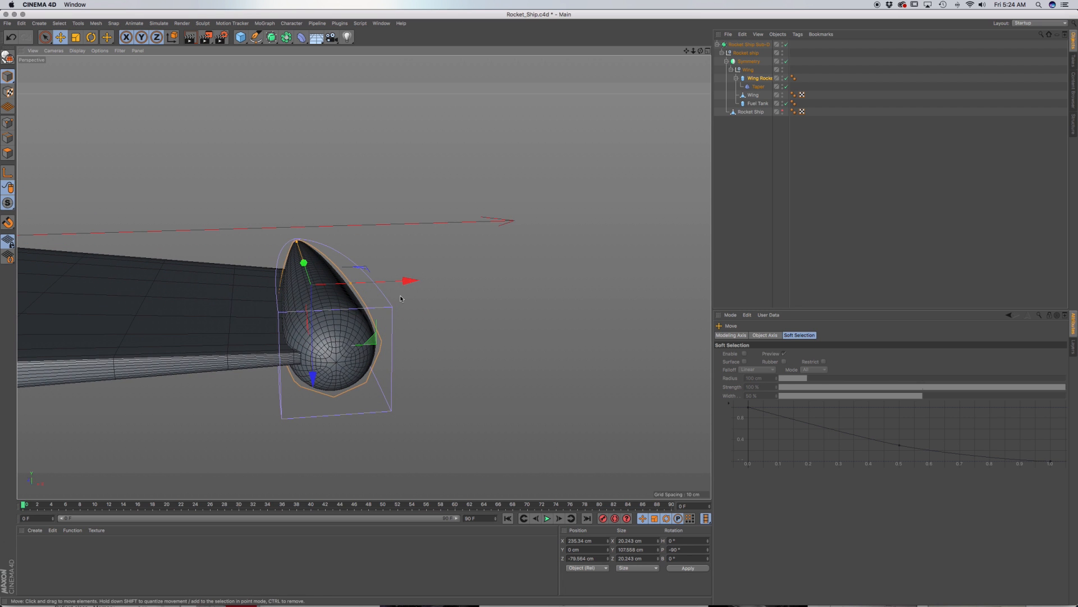
pyautogui.moveTo(409, 281); pyautogui.dragTo(447, 284)
pyautogui.keyDown('alt'); pyautogui.moveTo(372, 337); pyautogui.dragTo(370, 366); pyautogui.keyUp('alt')
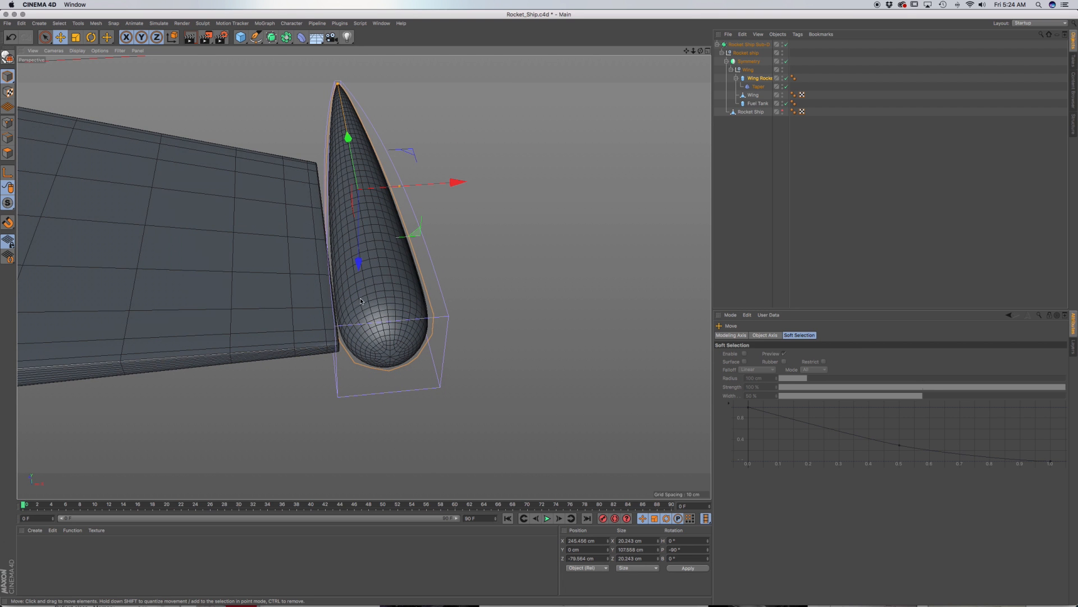
pyautogui.keyDown('alt'); pyautogui.moveTo(360, 301); pyautogui.dragTo(367, 316); pyautogui.keyUp('alt')
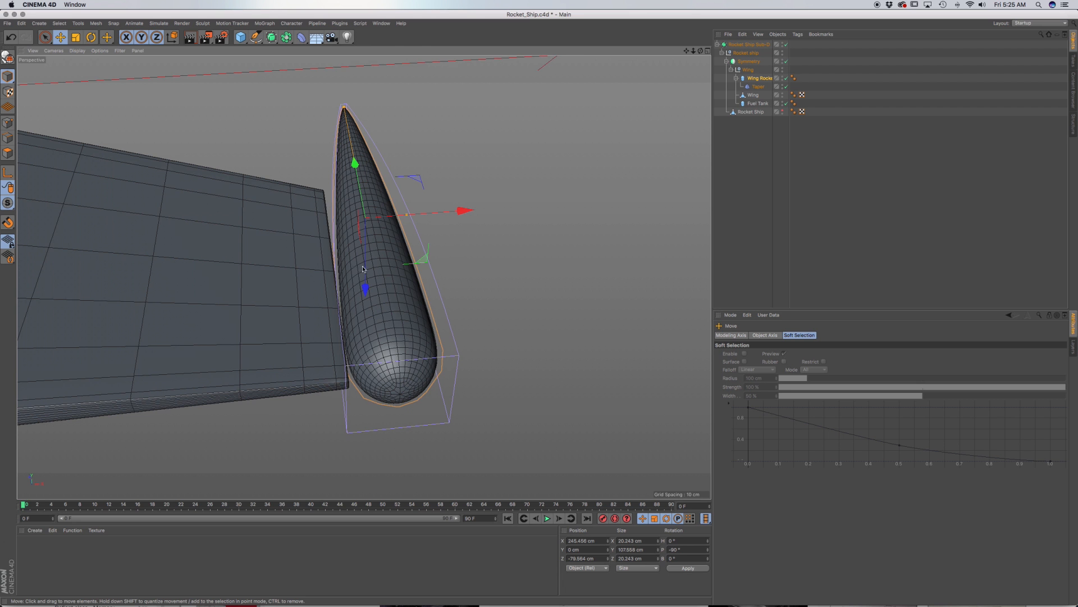
pyautogui.keyDown('alt'); pyautogui.moveTo(362, 269); pyautogui.dragTo(317, 194); pyautogui.keyUp('alt')
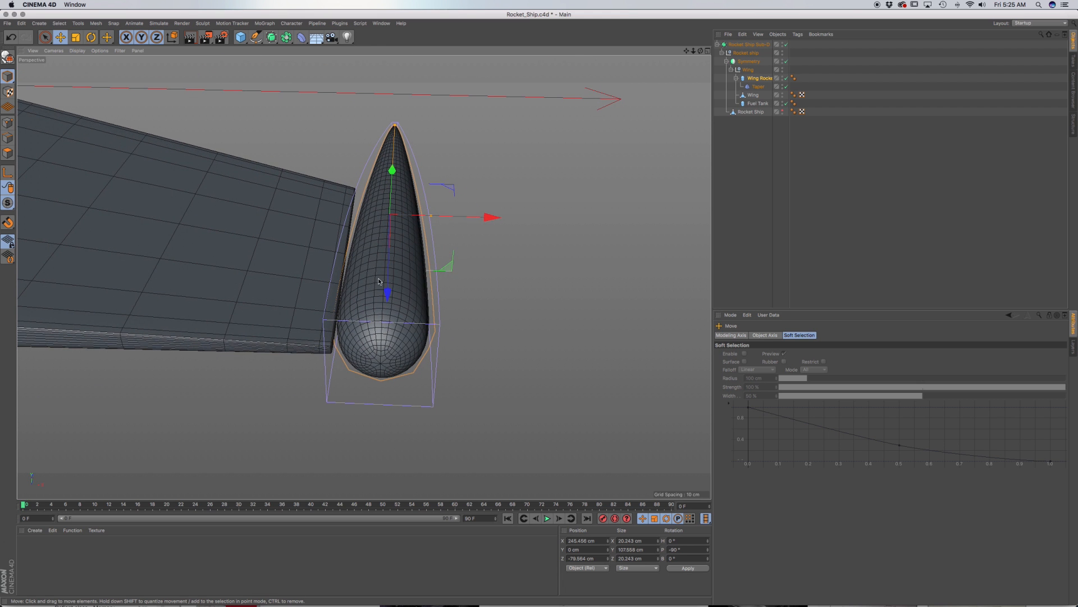
# Step: Move Wing Rocket farther back along the wing's outer edge, to about Z -86 cm
pyautogui.keyDown('alt'); pyautogui.moveTo(379, 281); pyautogui.dragTo(400, 276); pyautogui.keyUp('alt')
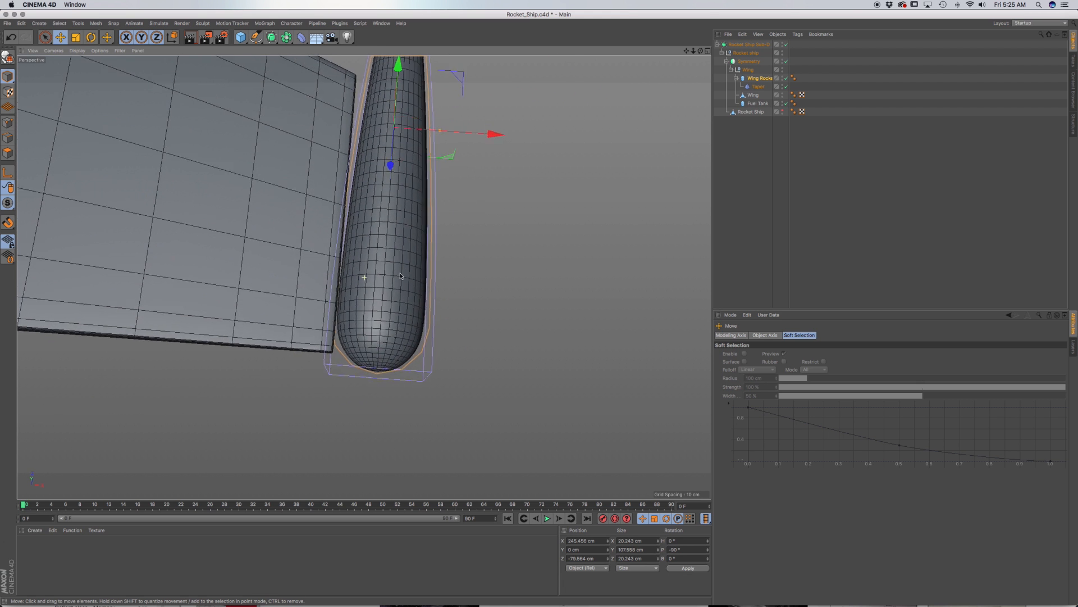
pyautogui.scroll(-10, 401, 276)
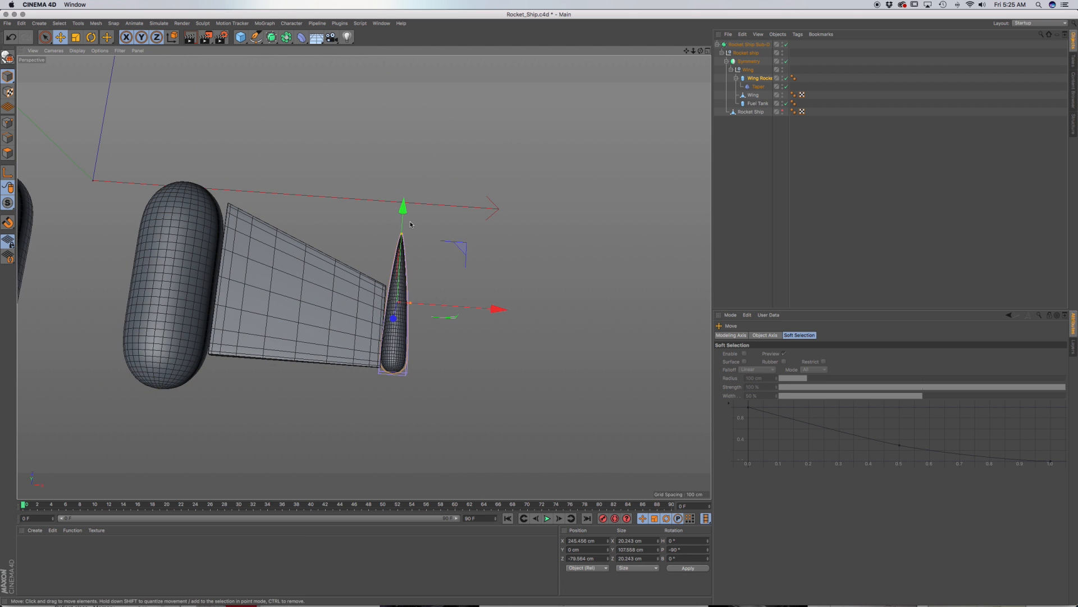
pyautogui.moveTo(403, 208); pyautogui.dragTo(403, 219)
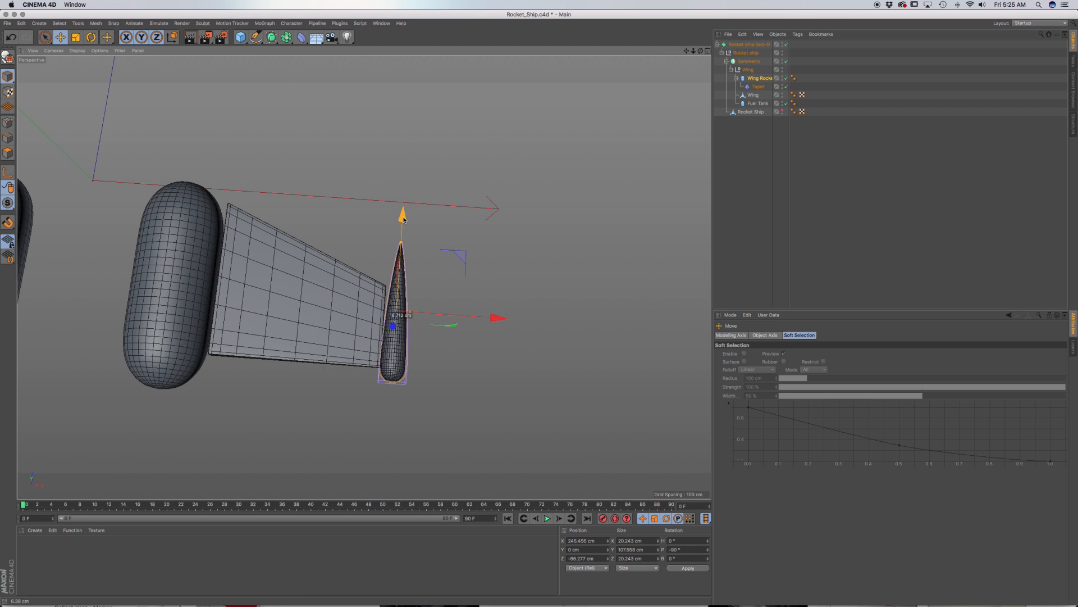
pyautogui.keyDown('alt'); pyautogui.moveTo(392, 320); pyautogui.dragTo(300, 225); pyautogui.keyUp('alt')
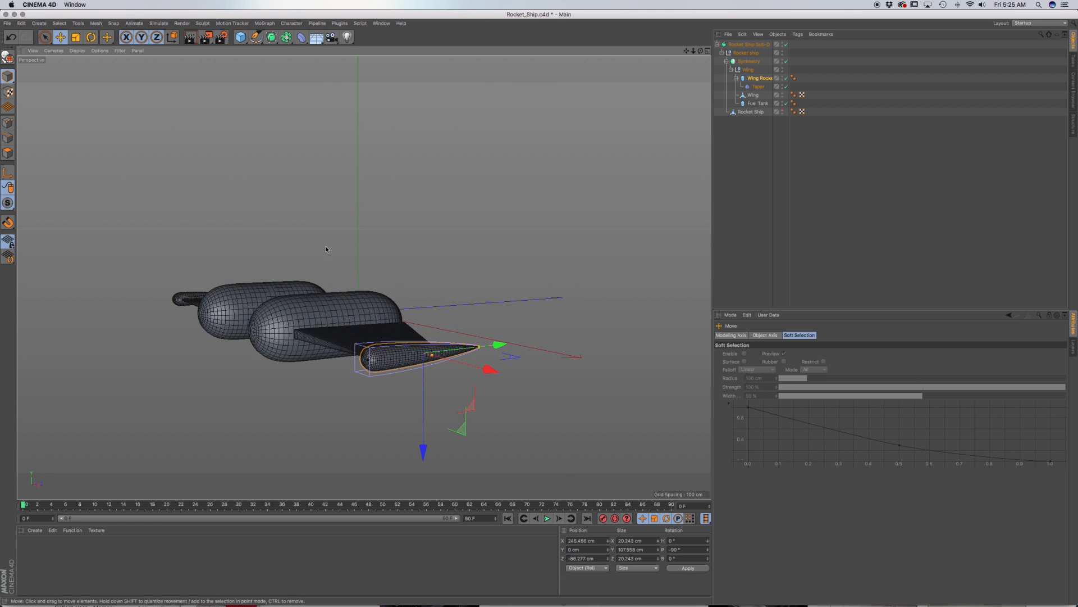
# Step: Turn off the ship's subdivision smoothing and select the Wing's points at its outer front corner with Rectangle Selection
pyautogui.click(754, 95)
pyautogui.scroll(5, 431, 350)
pyautogui.keyDown('alt'); pyautogui.moveTo(425, 359); pyautogui.dragTo(297, 411); pyautogui.keyUp('alt')
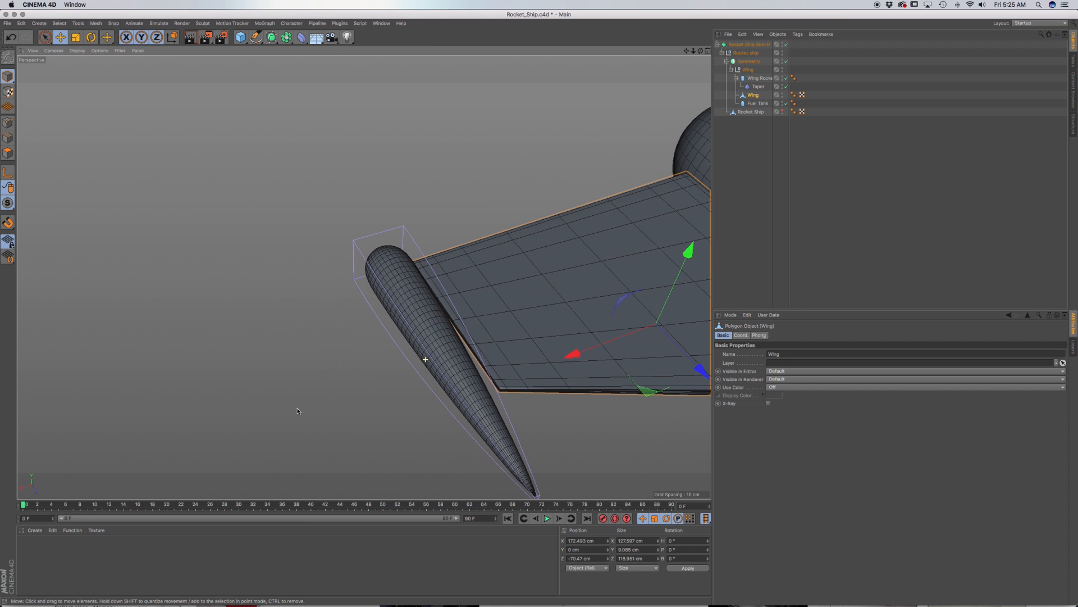
pyautogui.click(7, 123)
pyautogui.click(45, 37)
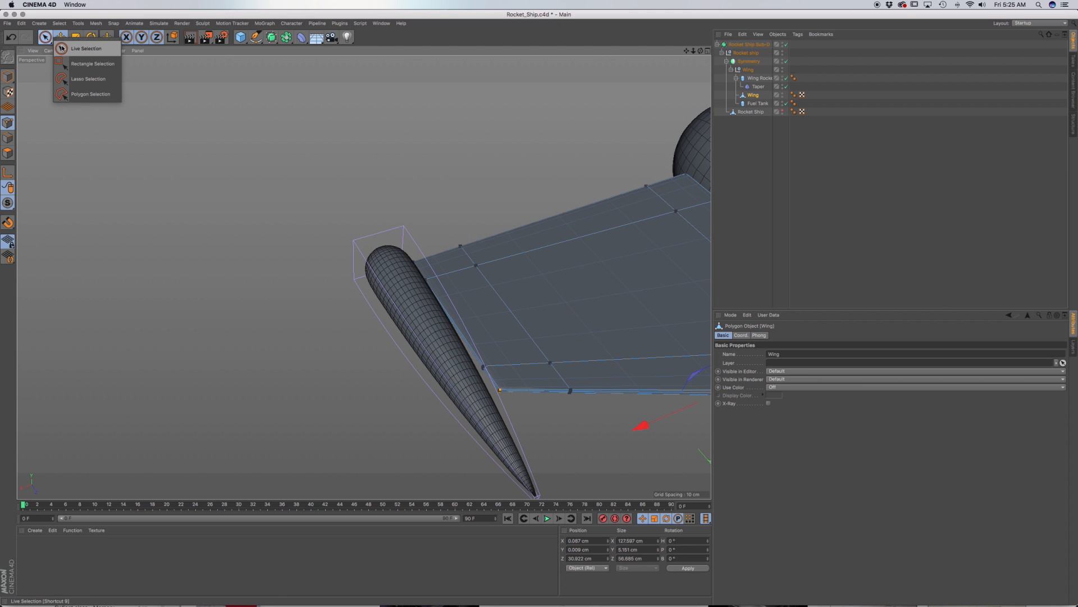
pyautogui.click(93, 64)
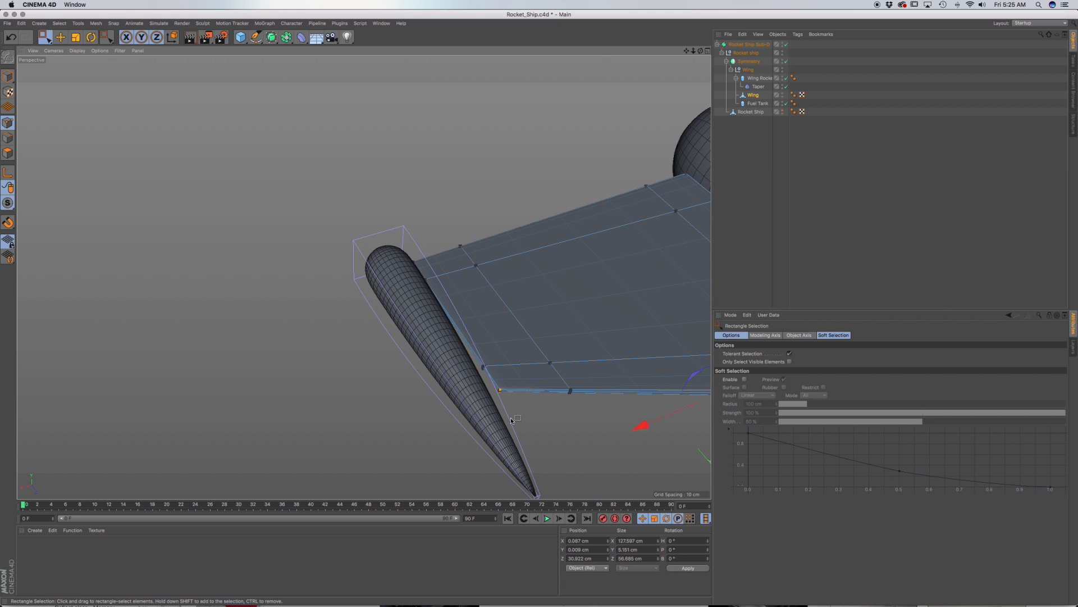
pyautogui.click(787, 45)
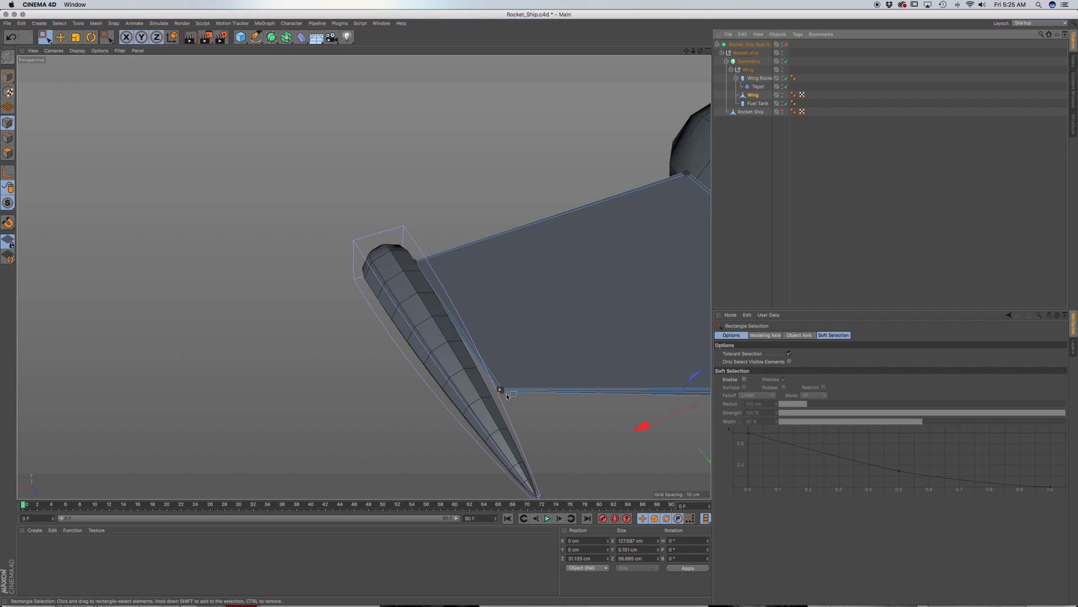
pyautogui.moveTo(515, 412); pyautogui.dragTo(491, 401)
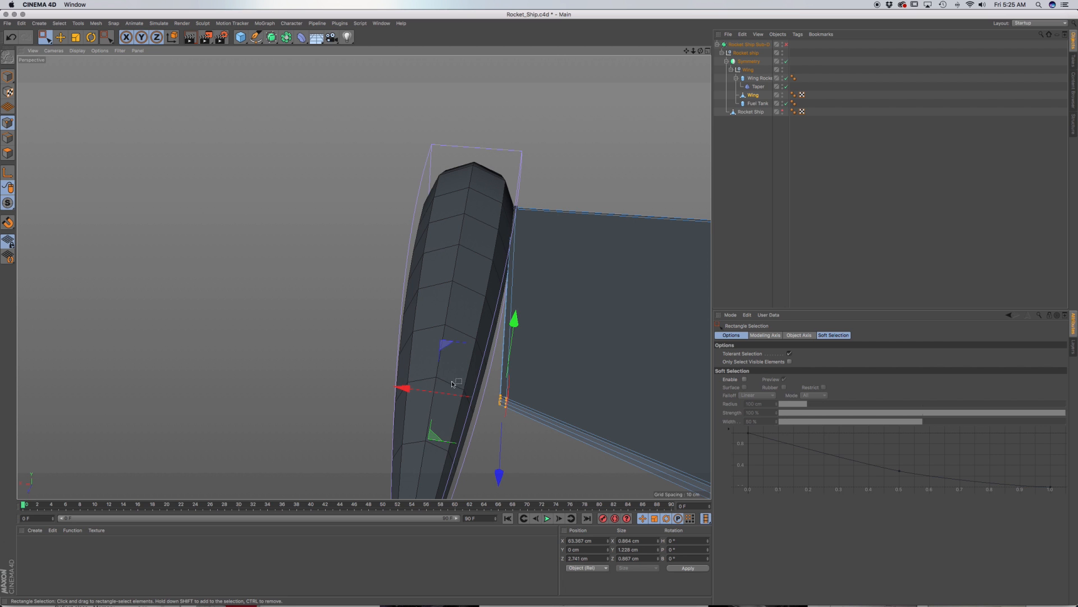
pyautogui.moveTo(445, 344); pyautogui.dragTo(421, 341)
pyautogui.keyDown('alt'); pyautogui.moveTo(483, 372); pyautogui.dragTo(515, 393); pyautogui.keyUp('alt')
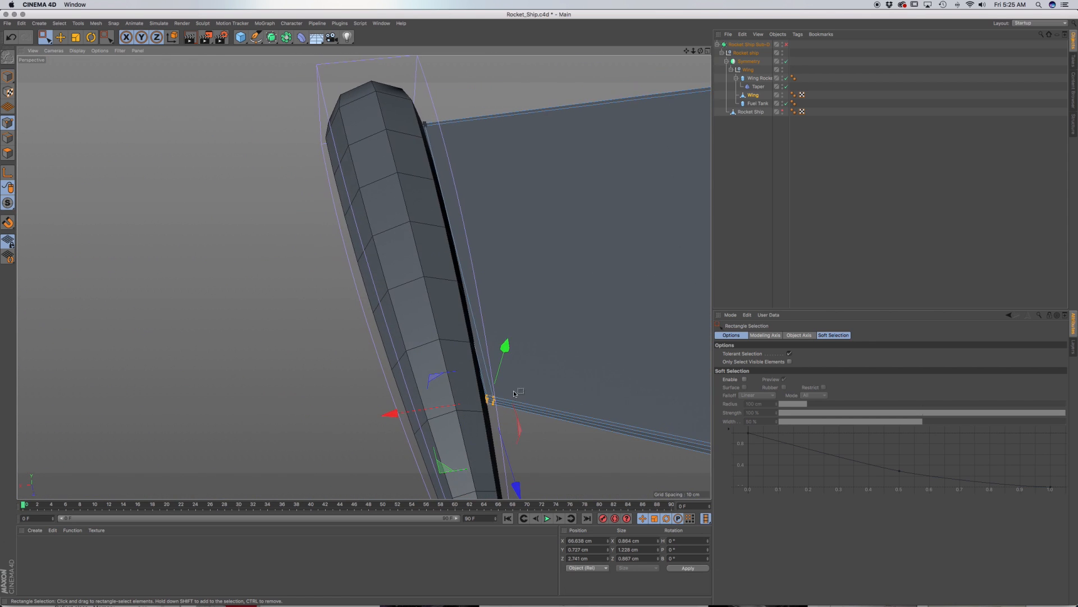
pyautogui.press('super+z')
# Step: Move the selected front corner points outward against Wing Rocket, to about X 67 cm
pyautogui.moveTo(419, 414); pyautogui.dragTo(393, 417)
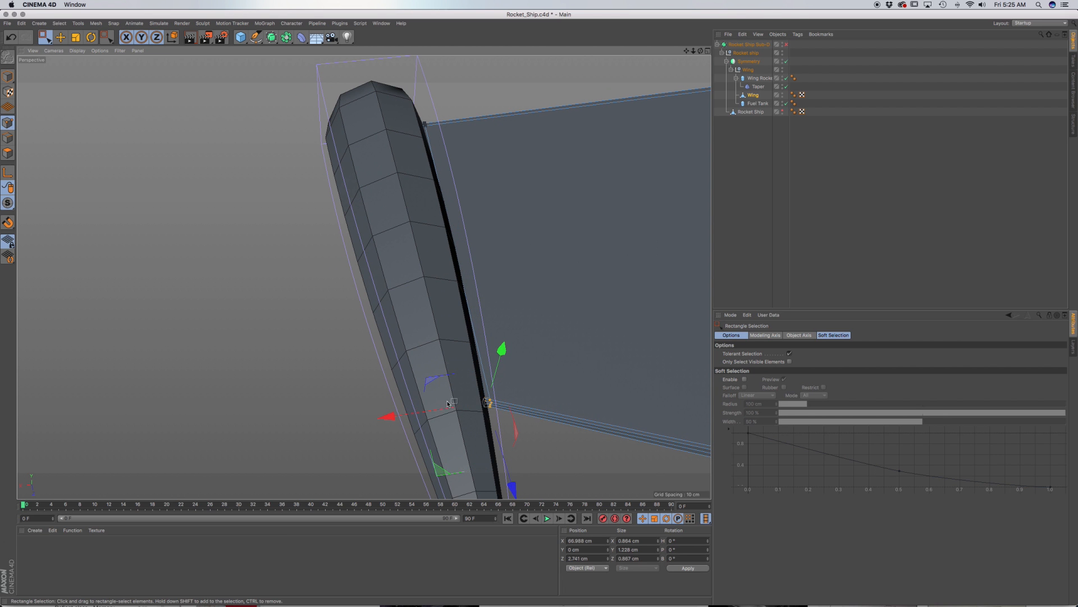
pyautogui.keyDown('alt'); pyautogui.moveTo(433, 366); pyautogui.dragTo(383, 298, button='middle'); pyautogui.keyUp('alt')
pyautogui.keyDown('alt'); pyautogui.moveTo(382, 298); pyautogui.dragTo(482, 371); pyautogui.keyUp('alt')
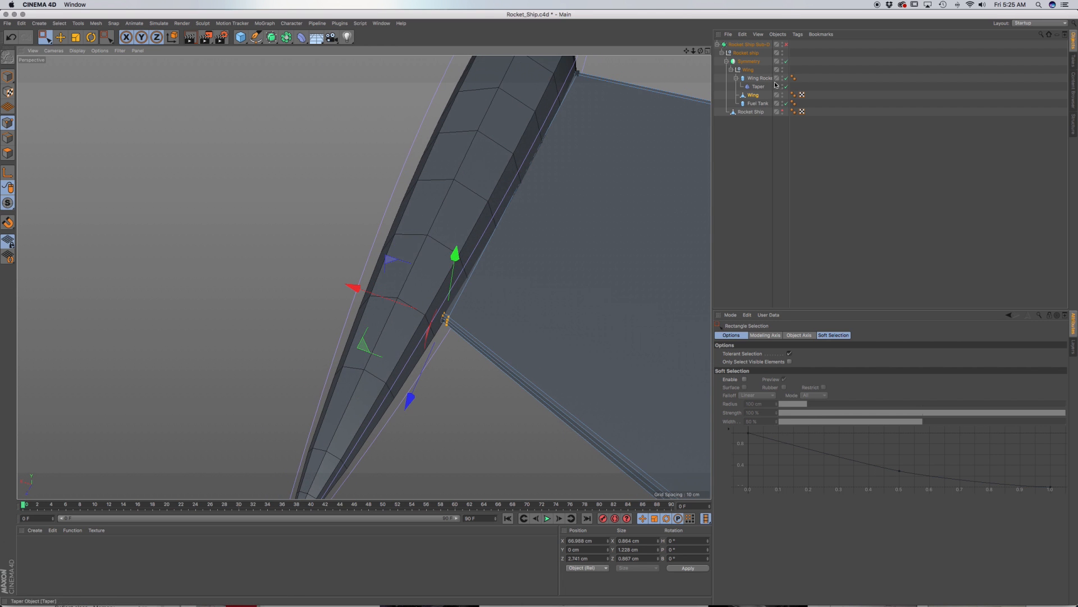
# Step: Turn smoothing back on, examine the joint between the Wing and Wing Rocket from all sides, and clear the point selection
pyautogui.click(787, 45)
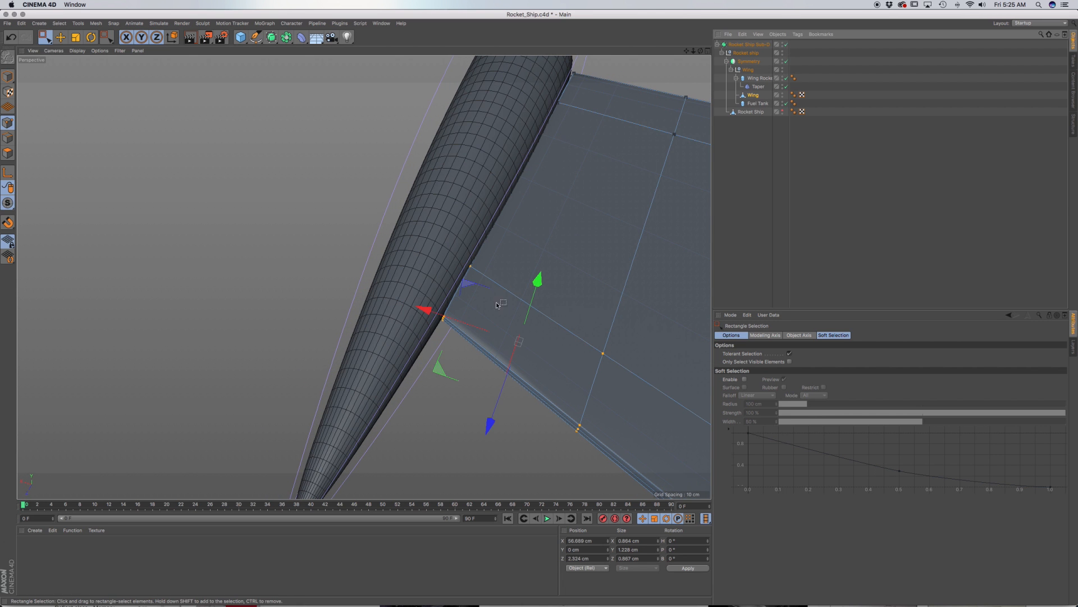
pyautogui.keyDown('alt'); pyautogui.moveTo(426, 318); pyautogui.dragTo(505, 242); pyautogui.keyUp('alt')
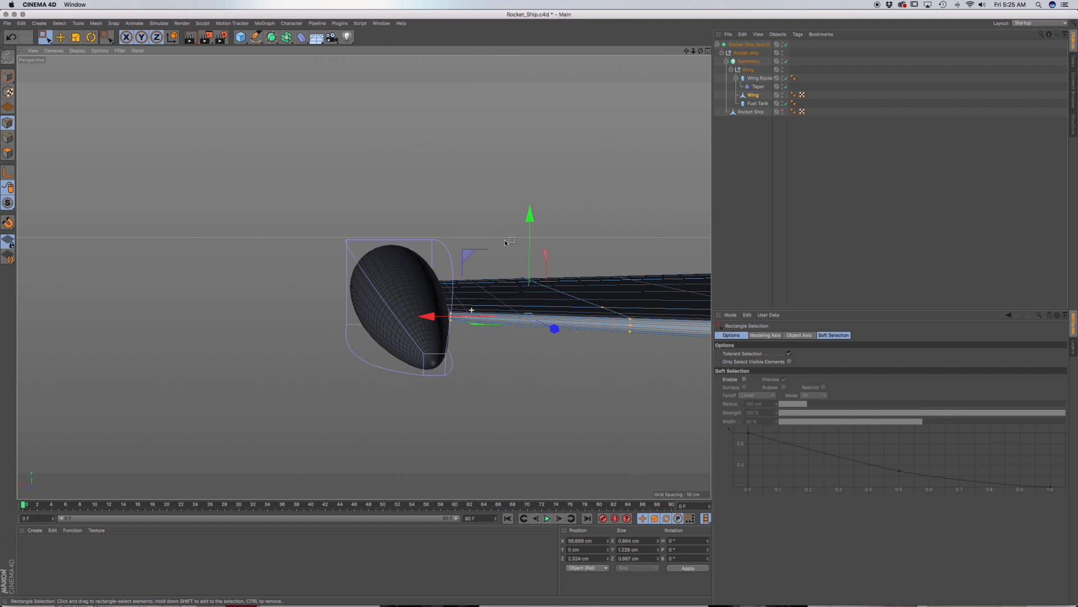
pyautogui.scroll(10, 451, 329)
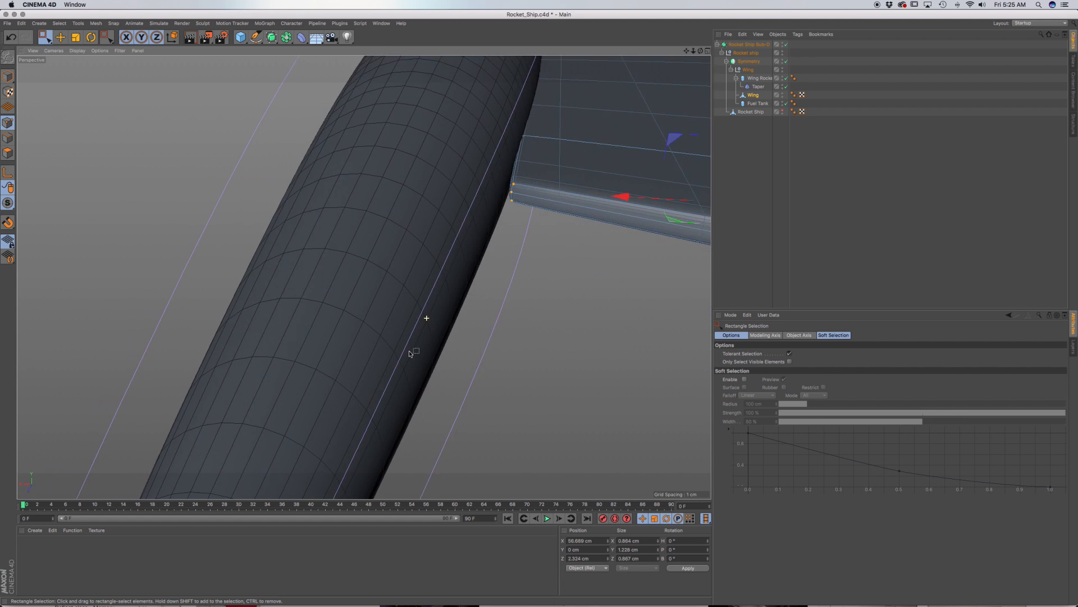
pyautogui.scroll(-6, 489, 260)
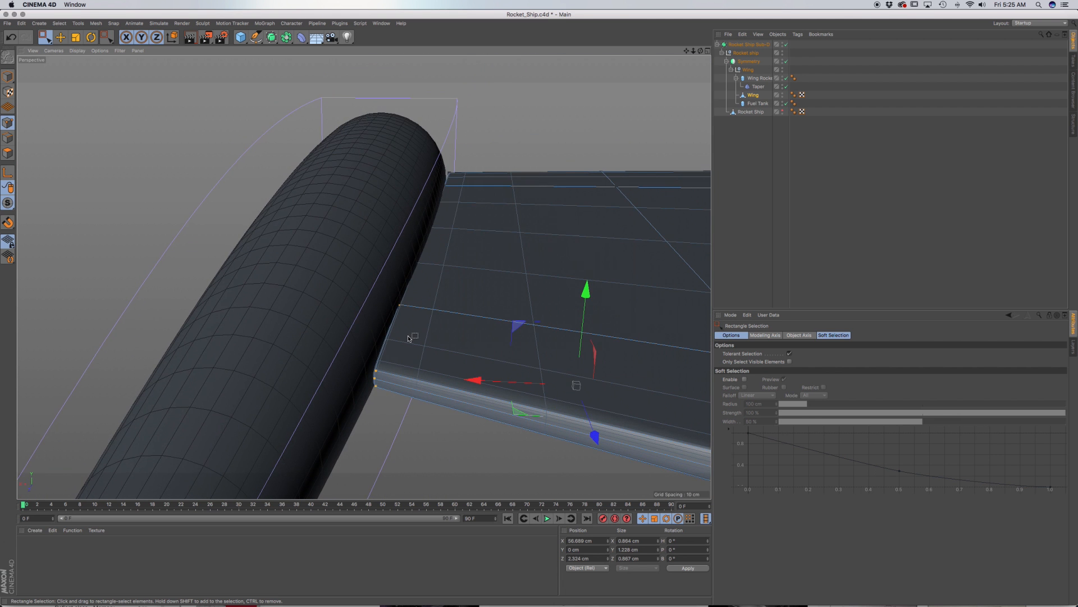
pyautogui.keyDown('alt'); pyautogui.moveTo(408, 337); pyautogui.dragTo(251, 289); pyautogui.keyUp('alt')
pyautogui.keyDown('alt'); pyautogui.moveTo(251, 289); pyautogui.dragTo(453, 297, button='middle'); pyautogui.keyUp('alt')
pyautogui.keyDown('alt'); pyautogui.moveTo(345, 296); pyautogui.dragTo(520, 290); pyautogui.keyUp('alt')
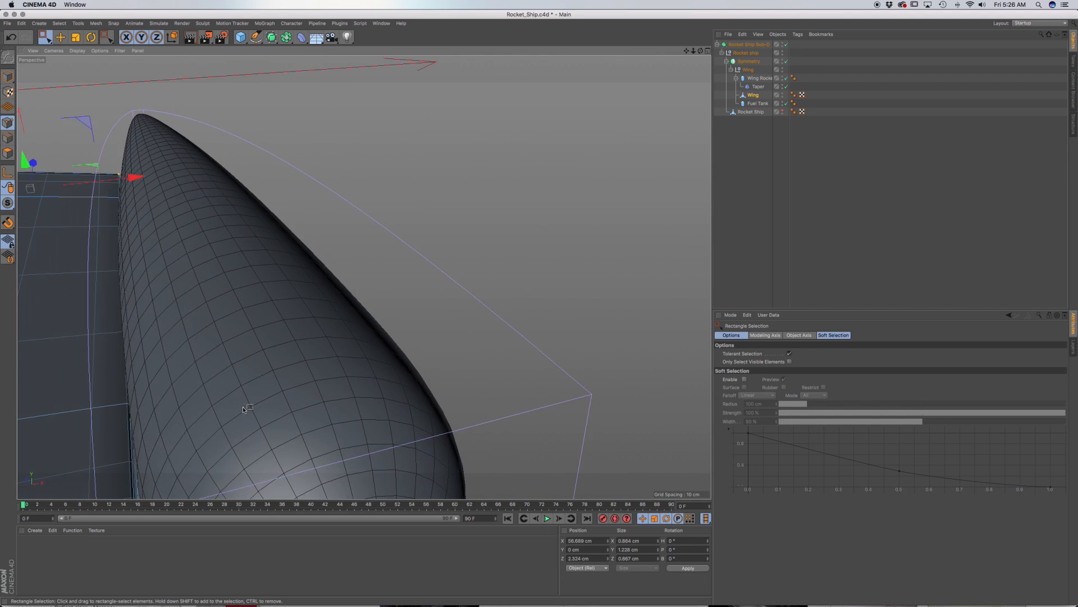
pyautogui.keyDown('alt'); pyautogui.moveTo(243, 406); pyautogui.dragTo(347, 240, button='middle'); pyautogui.keyUp('alt')
pyautogui.keyDown('alt'); pyautogui.moveTo(347, 238); pyautogui.dragTo(322, 285); pyautogui.keyUp('alt')
pyautogui.scroll(-6, 301, 278)
pyautogui.keyDown('alt'); pyautogui.moveTo(351, 256); pyautogui.dragTo(173, 332, button='middle'); pyautogui.keyUp('alt')
pyautogui.keyDown('alt'); pyautogui.moveTo(248, 313); pyautogui.dragTo(146, 240); pyautogui.keyUp('alt')
pyautogui.click(217, 221)
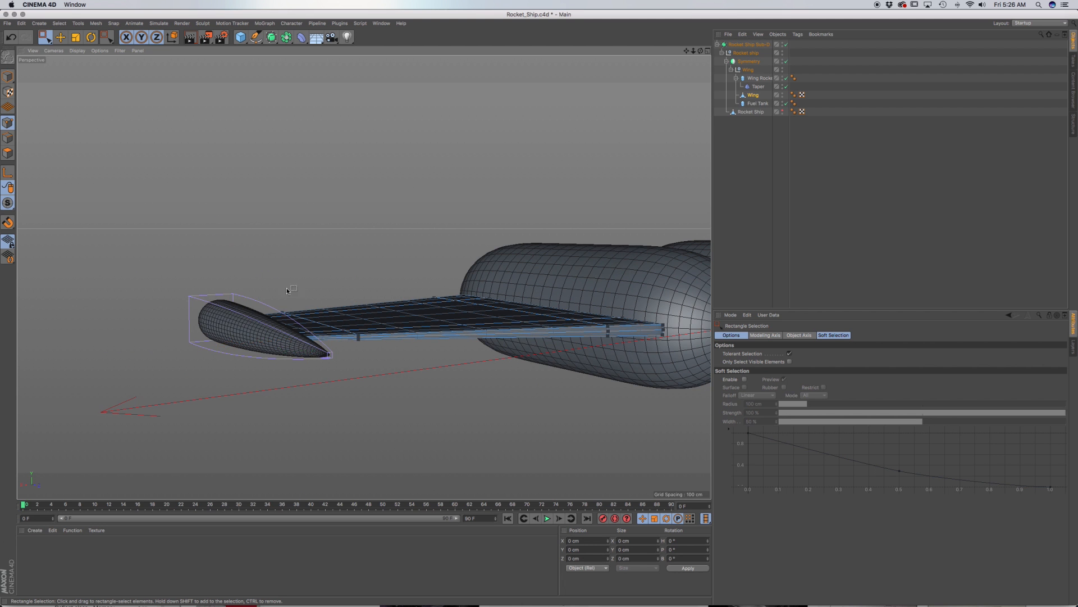
pyautogui.keyDown('alt'); pyautogui.moveTo(219, 222); pyautogui.dragTo(387, 251); pyautogui.keyUp('alt')
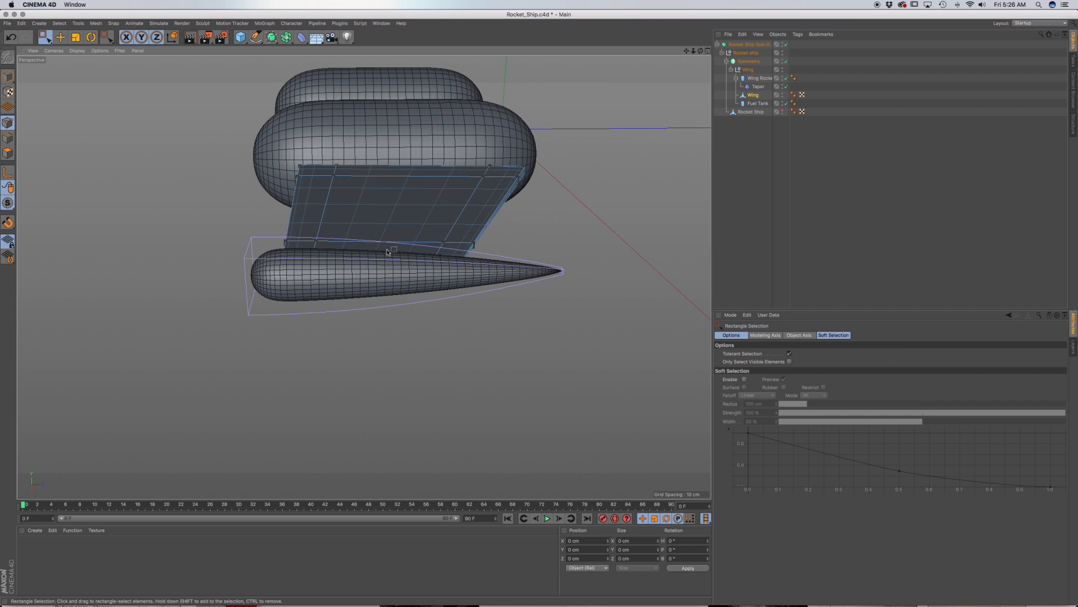
# Step: With smoothing turned off, merge Wing Rocket and its Taper into one editable mesh using Connect Objects + Delete
pyautogui.click(761, 79)
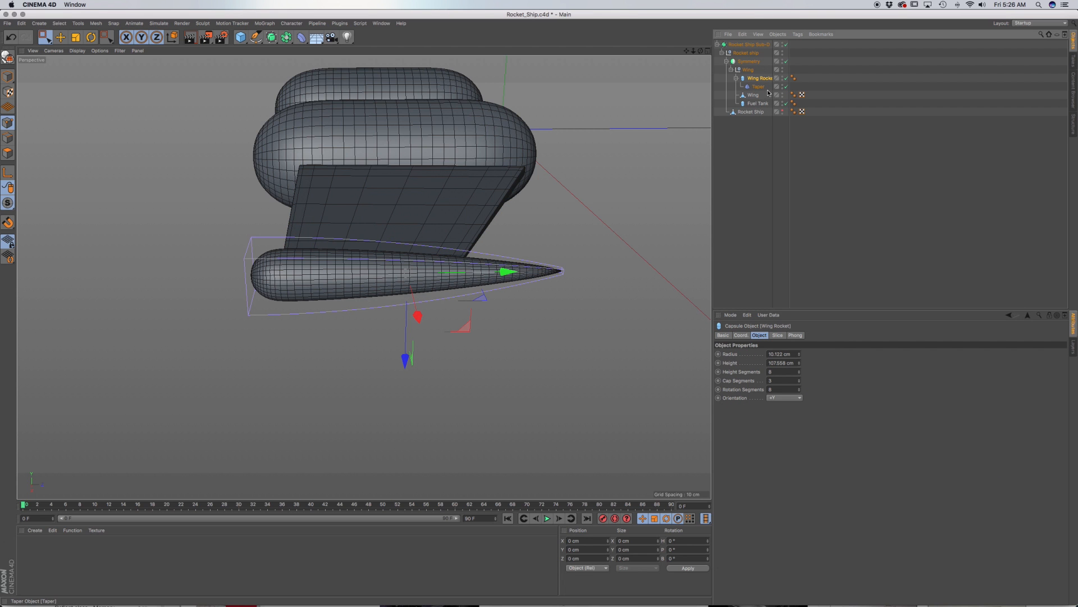
pyautogui.click(786, 44)
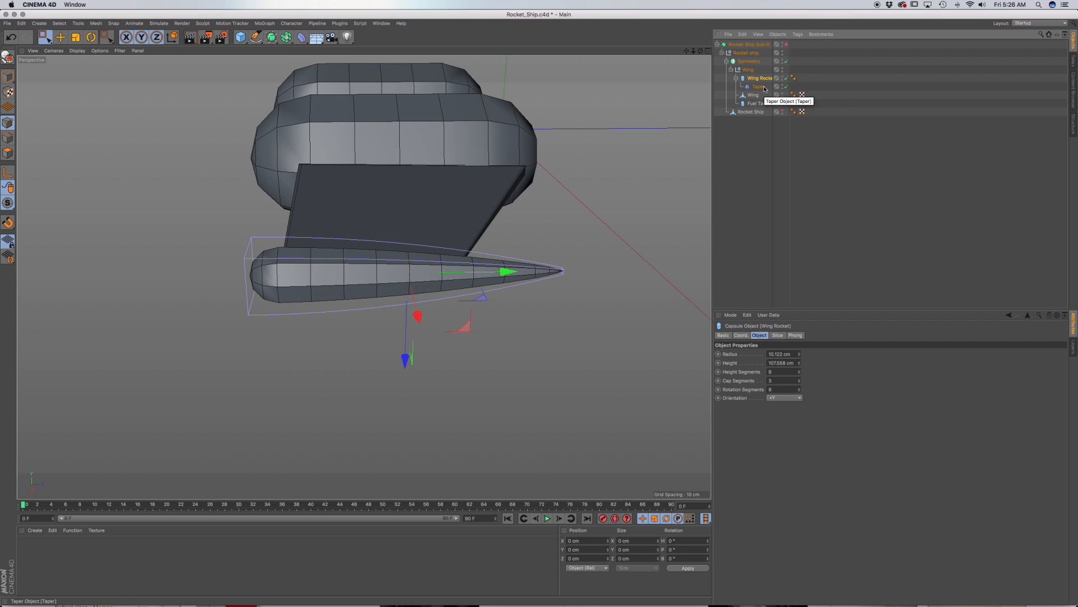
pyautogui.moveTo(773, 85); pyautogui.dragTo(758, 82)
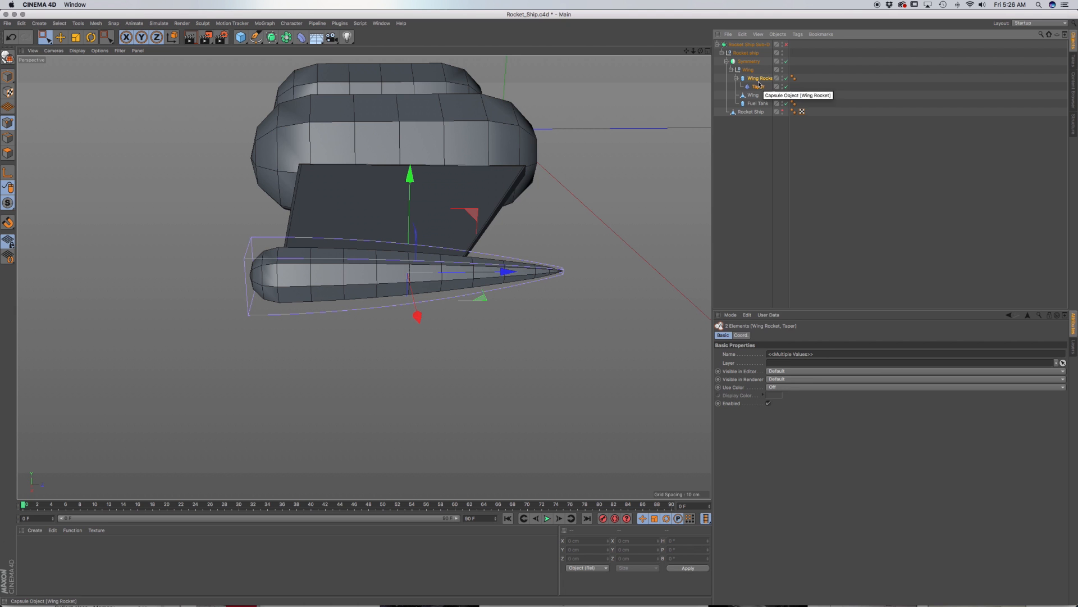
pyautogui.keyDown('alt'); pyautogui.moveTo(448, 278); pyautogui.dragTo(412, 285, button='middle'); pyautogui.keyUp('alt')
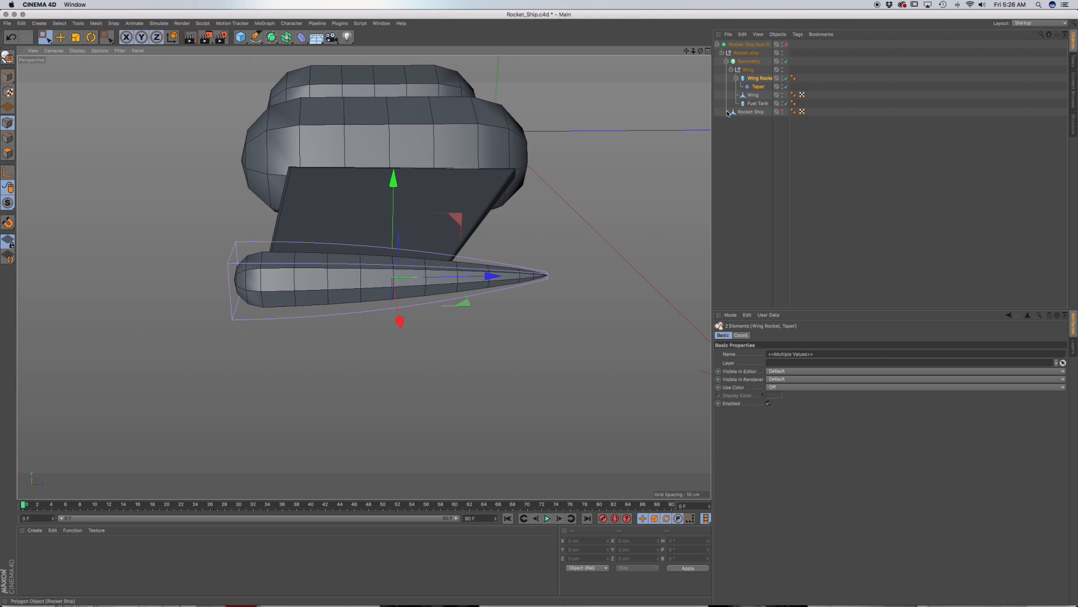
pyautogui.rightClick(761, 88)
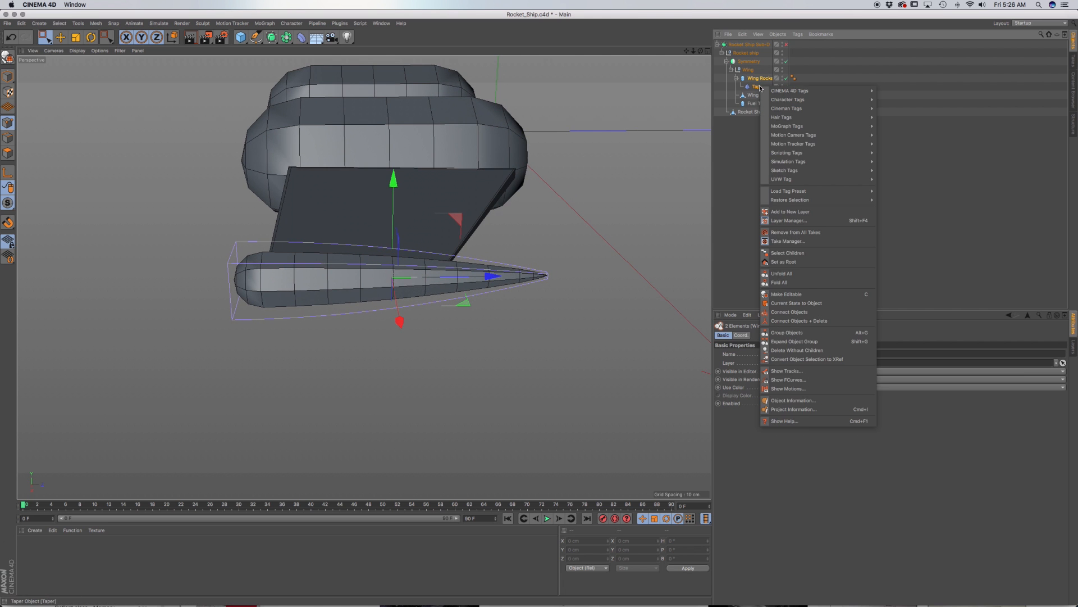
pyautogui.click(806, 321)
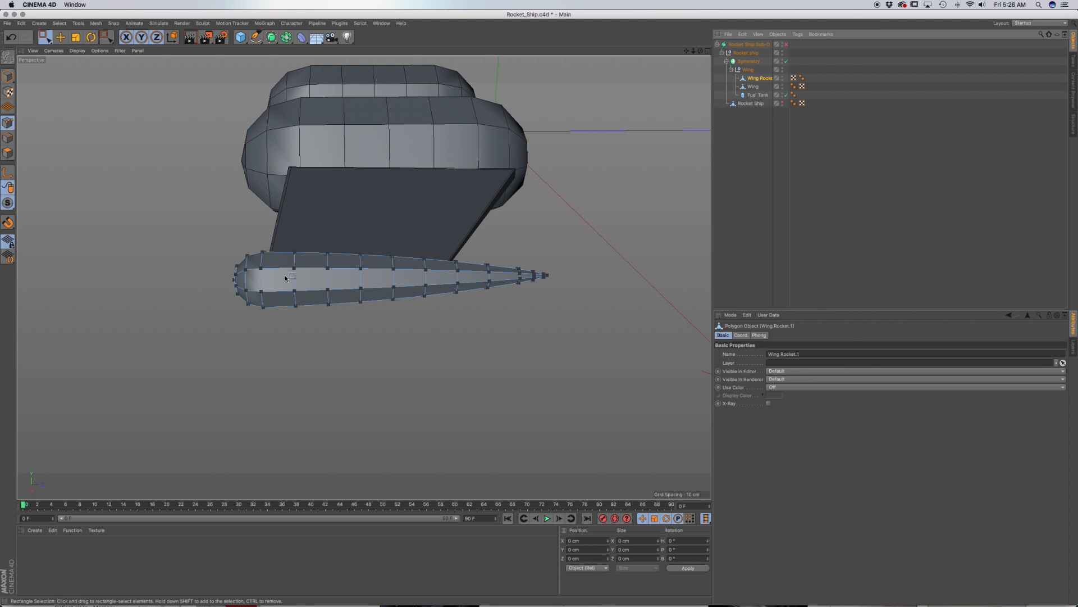
# Step: Set up polygon selection on the merged Wing Rocket with the Live Selection tool at its rounded rear end
pyautogui.keyDown('alt'); pyautogui.moveTo(284, 279); pyautogui.dragTo(281, 274); pyautogui.keyUp('alt')
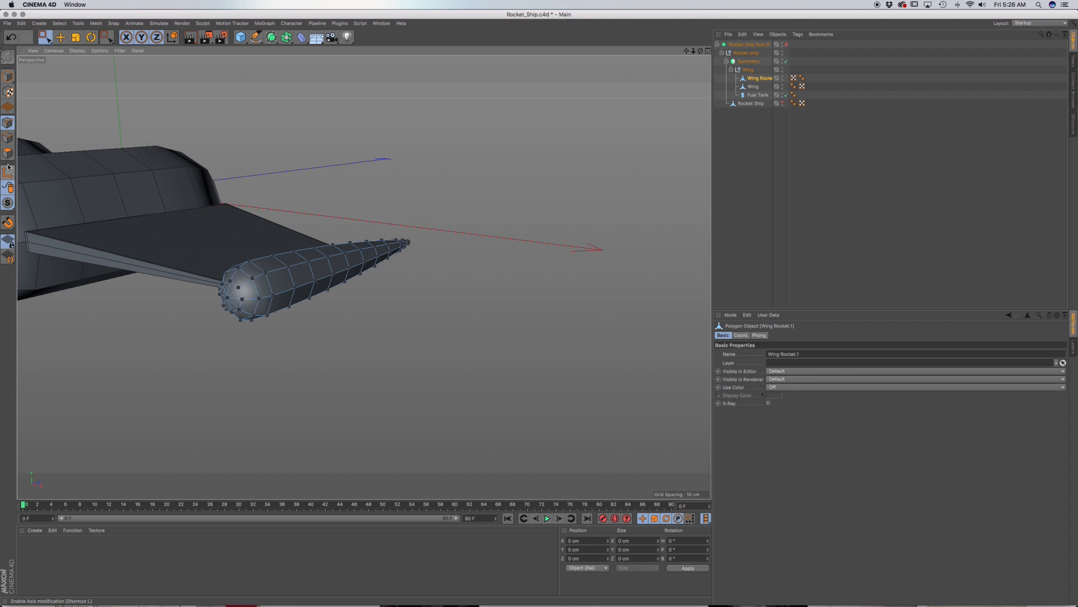
pyautogui.click(45, 38)
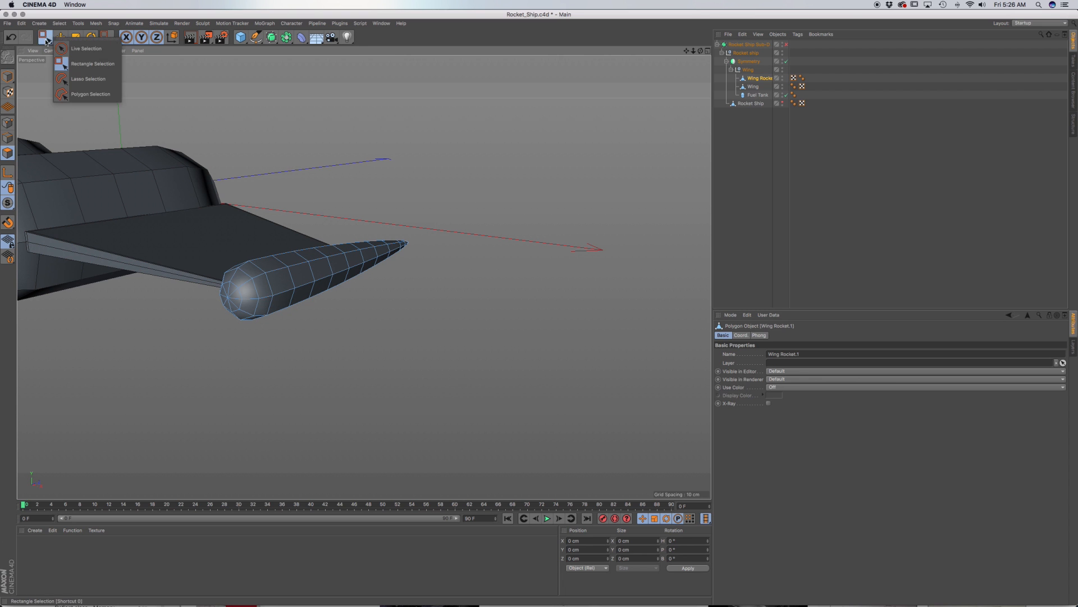
pyautogui.click(73, 48)
pyautogui.scroll(2, 229, 309)
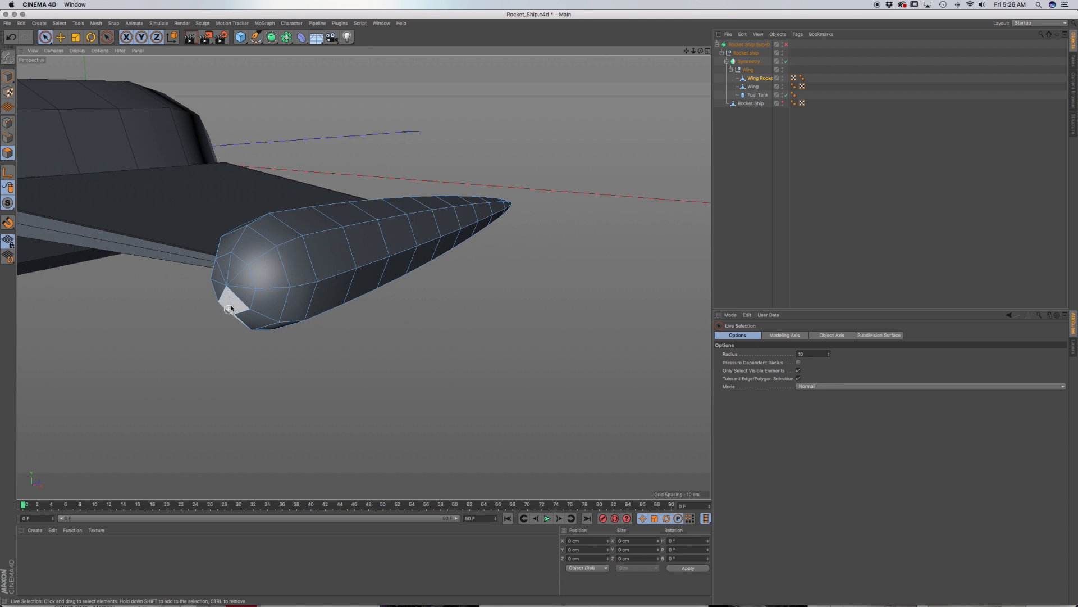
pyautogui.click(231, 307)
pyautogui.scroll(3, 337, 317)
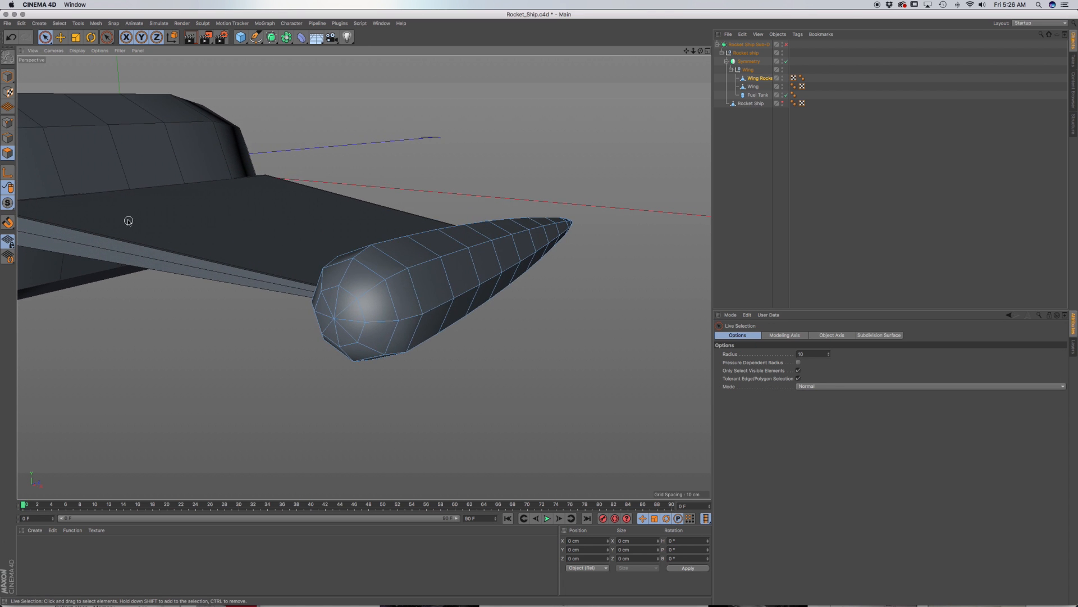
# Step: Make the hidden Rocket Ship body visible in the viewport again
pyautogui.scroll(-5, 128, 221)
pyautogui.scroll(2, 128, 220)
pyautogui.keyDown('alt'); pyautogui.moveTo(127, 221); pyautogui.dragTo(371, 278, button='middle'); pyautogui.keyUp('alt')
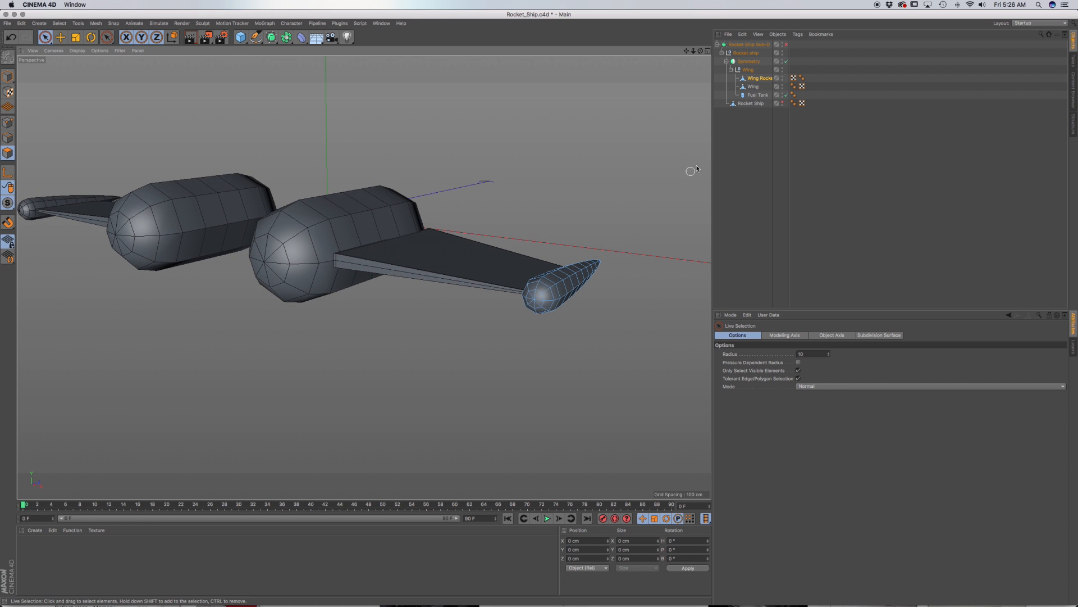
pyautogui.click(782, 103)
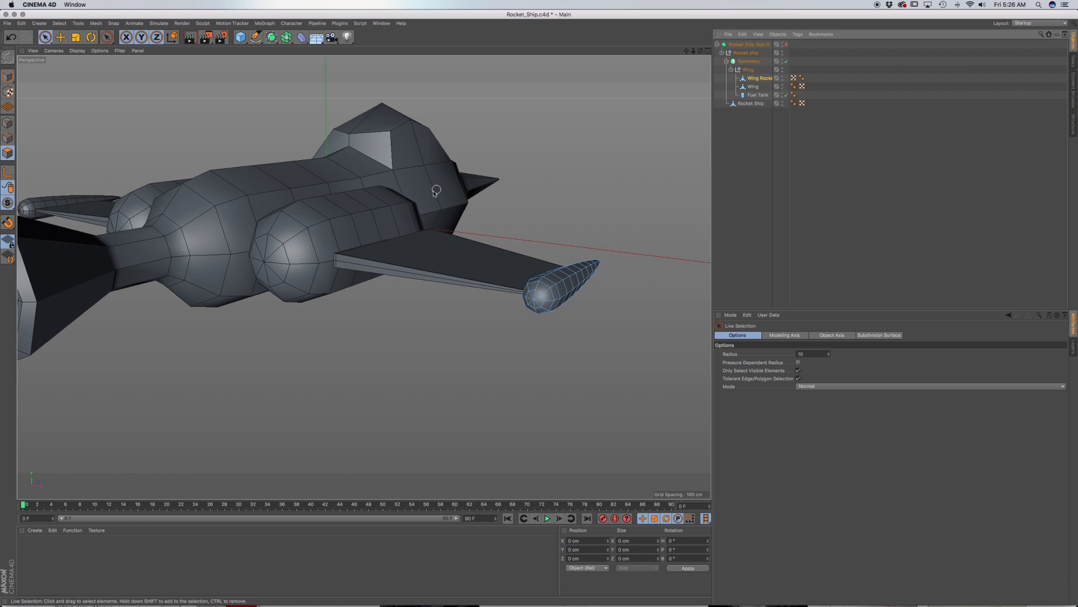
# Step: Select the cap polygons at the wing rocket's rounded rear tip and inset them about 0.5 cm with Extrude Inner
pyautogui.scroll(-1, 361, 277)
pyautogui.scroll(3, 258, 235)
pyautogui.keyDown('alt'); pyautogui.moveTo(407, 244); pyautogui.dragTo(177, 250, button='middle'); pyautogui.keyUp('alt')
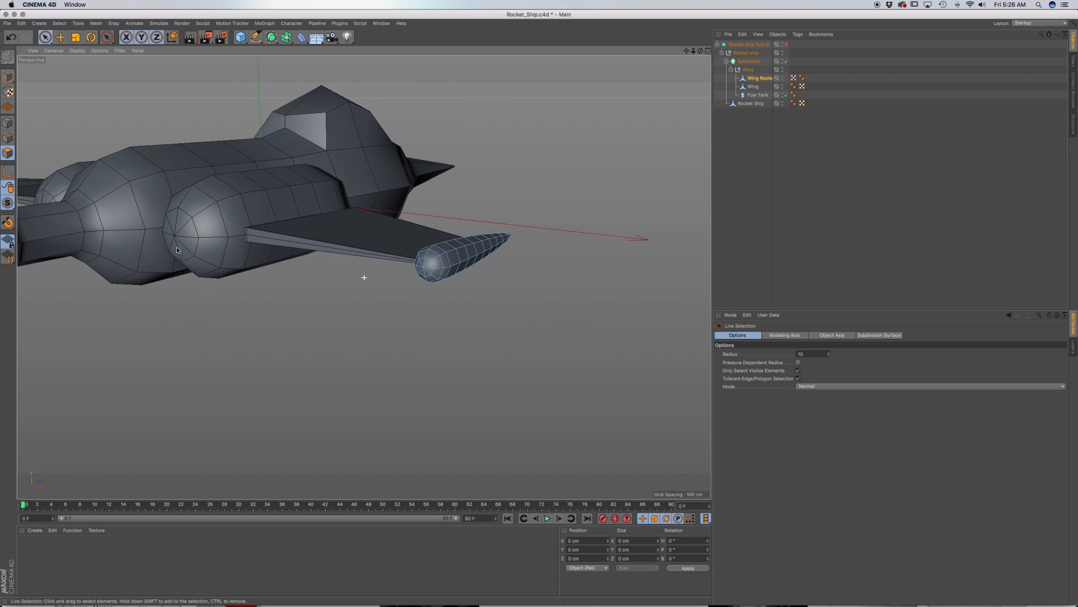
pyautogui.scroll(6, 431, 269)
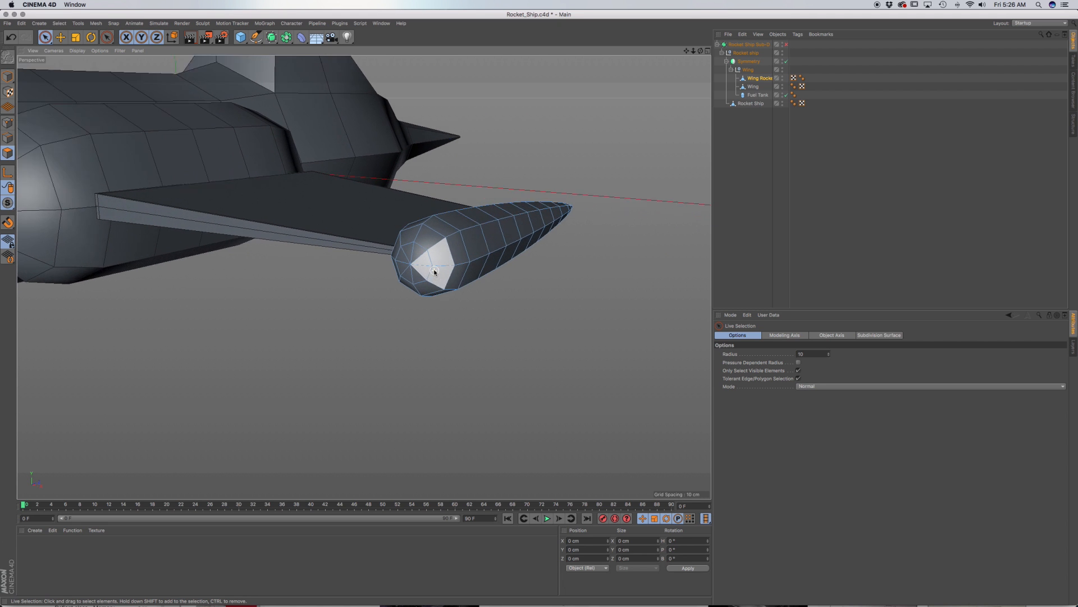
pyautogui.keyDown('alt'); pyautogui.moveTo(428, 281); pyautogui.dragTo(376, 274); pyautogui.keyUp('alt')
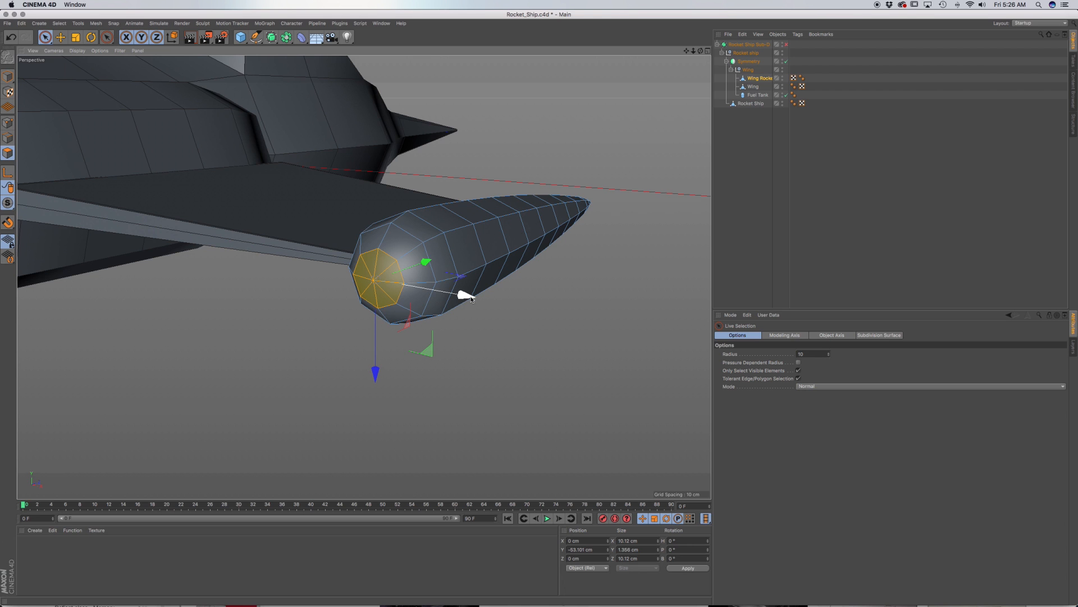
pyautogui.press('i')
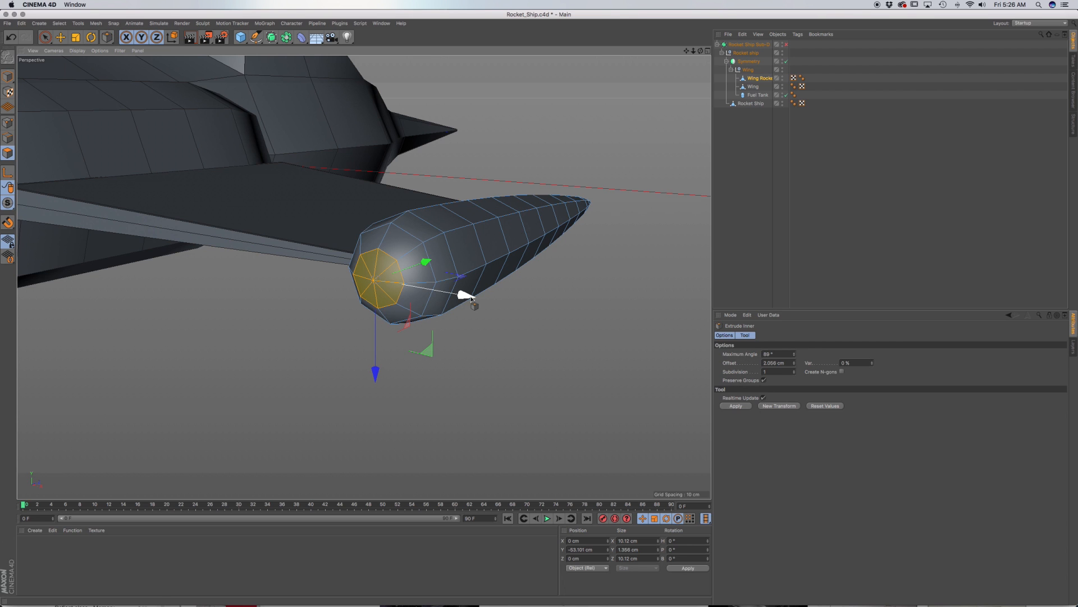
pyautogui.click(477, 330)
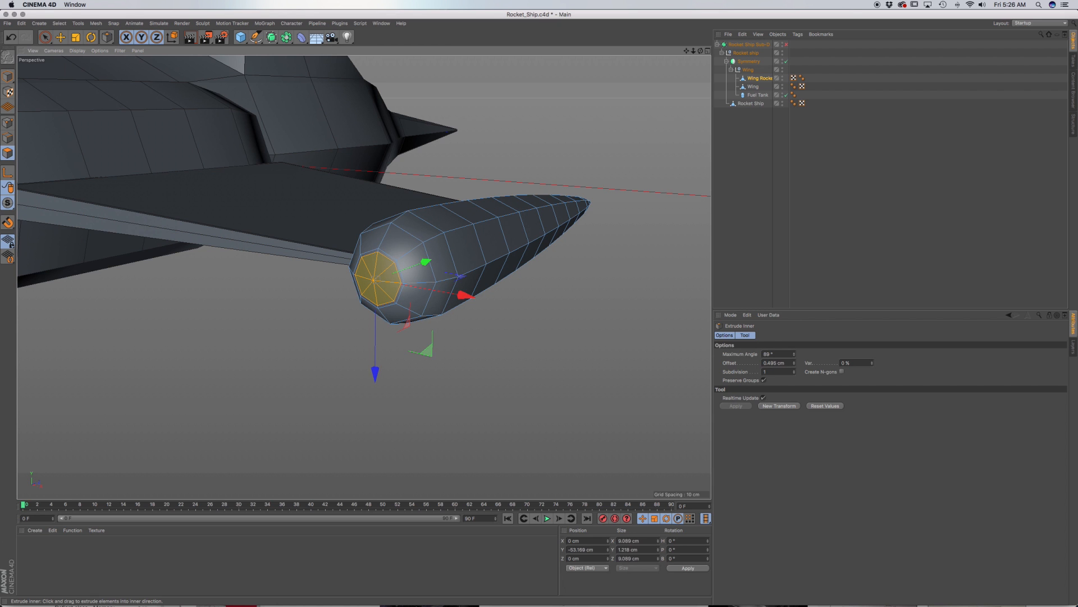
pyautogui.moveTo(430, 265); pyautogui.dragTo(423, 264)
# Step: Extrude the inset cap rearward into a nozzle neck and scale its end face to about 12.2 cm across
pyautogui.press('d')
pyautogui.moveTo(507, 313); pyautogui.dragTo(597, 313)
pyautogui.press('t')
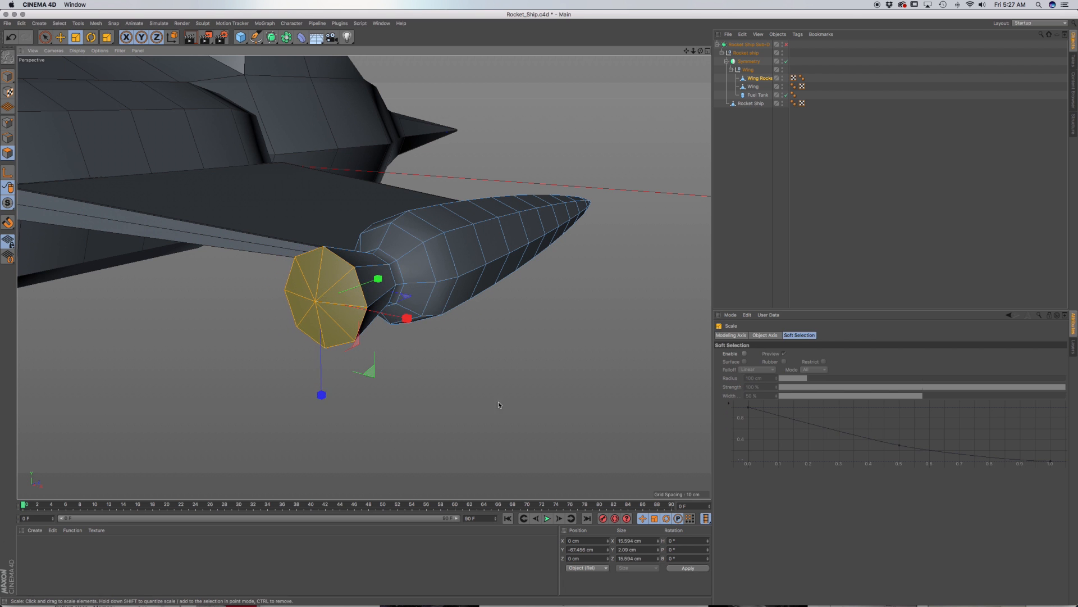
pyautogui.moveTo(498, 401); pyautogui.dragTo(383, 362)
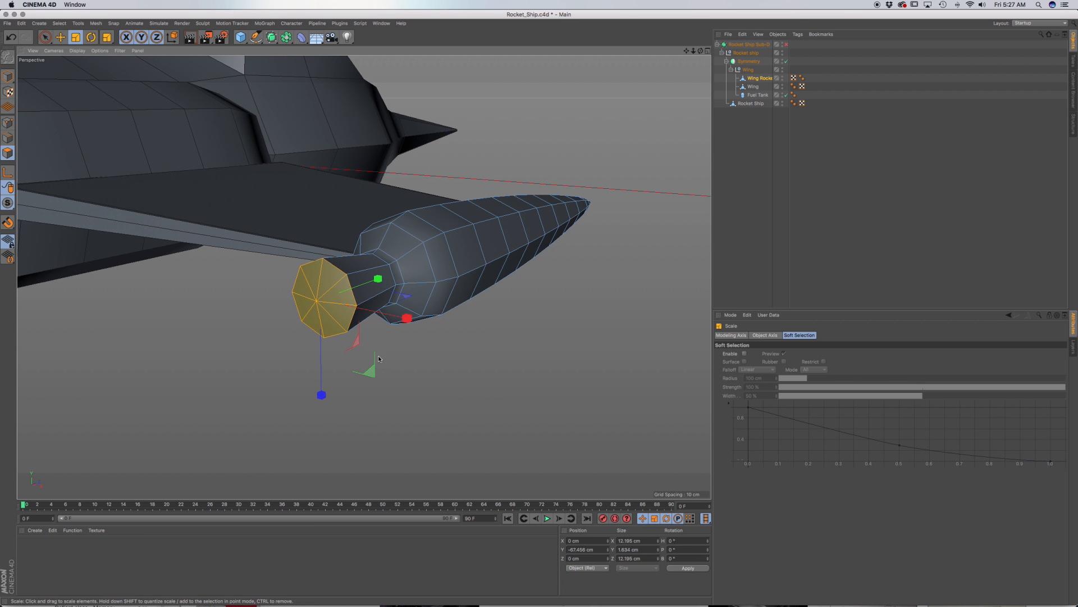
# Step: Extrude the neck's end face about 10.6 cm further back to form the flared nozzle section
pyautogui.keyDown('alt'); pyautogui.moveTo(337, 295); pyautogui.dragTo(417, 359); pyautogui.keyUp('alt')
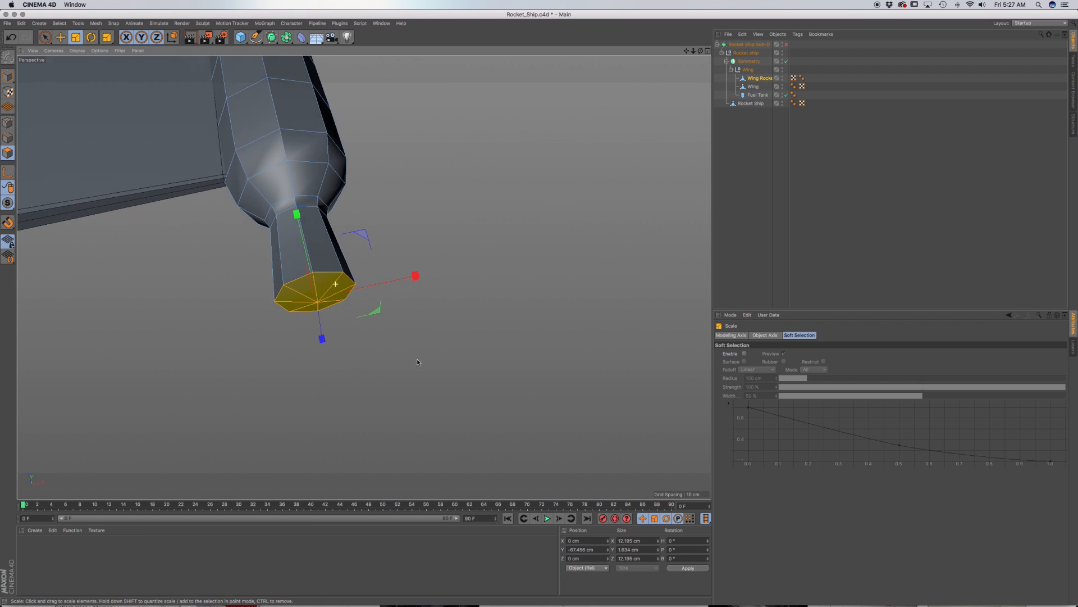
pyautogui.moveTo(463, 248); pyautogui.dragTo(498, 294)
pyautogui.press('d')
pyautogui.scroll(-5, 290, 285)
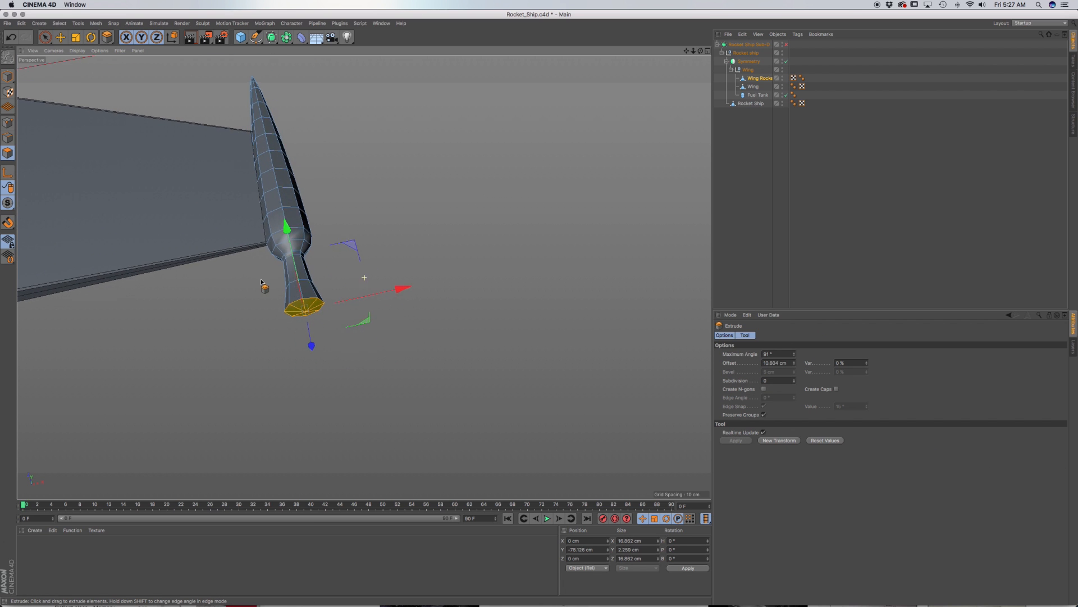
# Step: Compare the nozzle with the main thruster, then move its end face further back and scale it to about 18 cm across
pyautogui.scroll(-4, 443, 251)
pyautogui.keyDown('alt'); pyautogui.moveTo(443, 251); pyautogui.dragTo(396, 304); pyautogui.keyUp('alt')
pyautogui.keyDown('alt'); pyautogui.moveTo(194, 354); pyautogui.dragTo(194, 317, button='middle'); pyautogui.keyUp('alt')
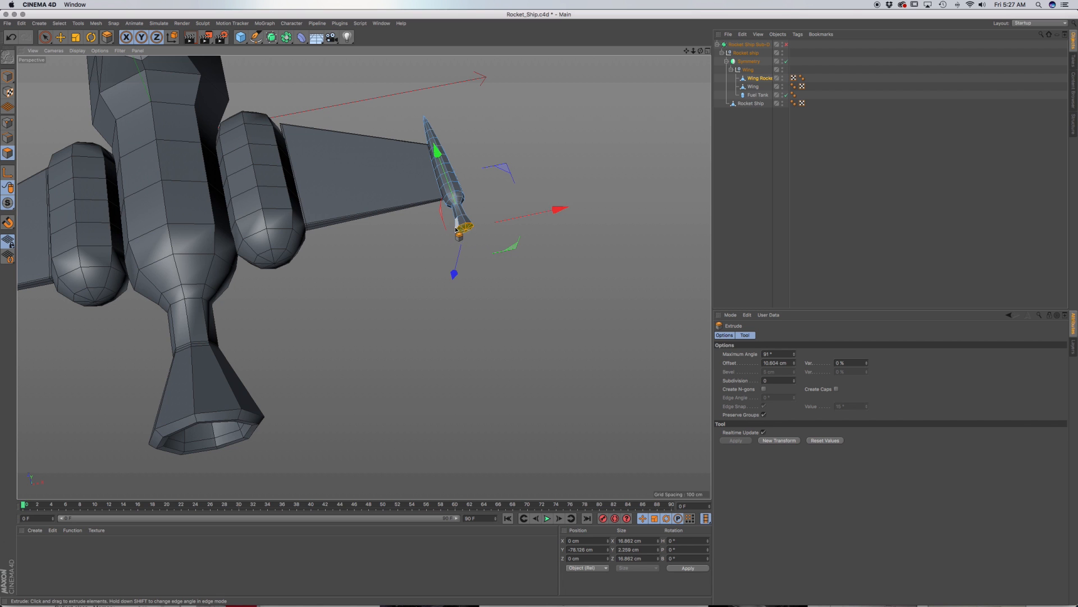
pyautogui.scroll(10, 458, 227)
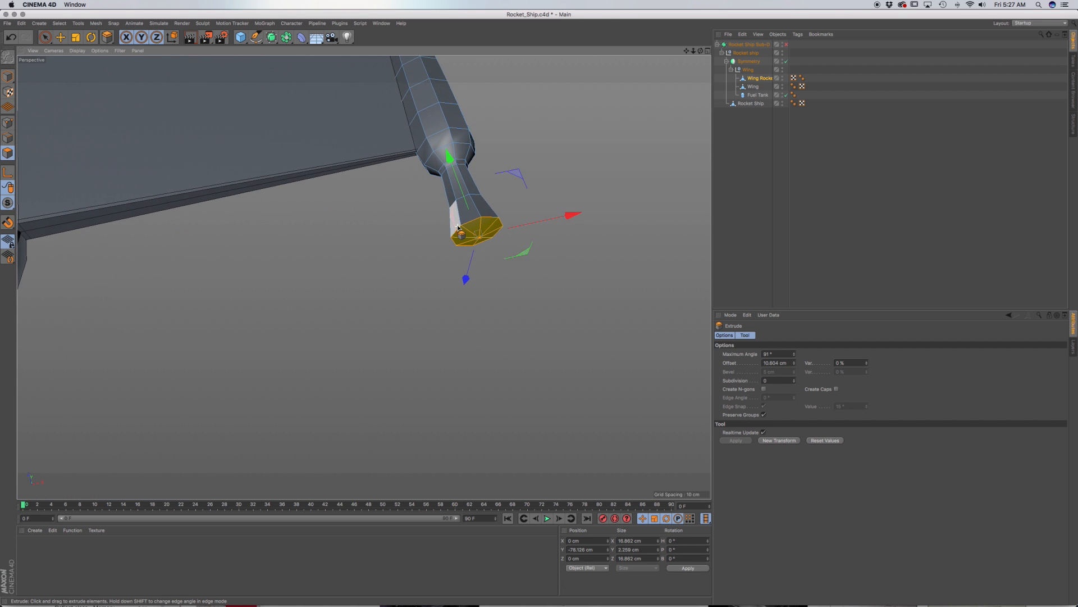
pyautogui.moveTo(457, 160); pyautogui.dragTo(466, 170)
pyautogui.press('t')
pyautogui.moveTo(573, 210); pyautogui.dragTo(593, 204)
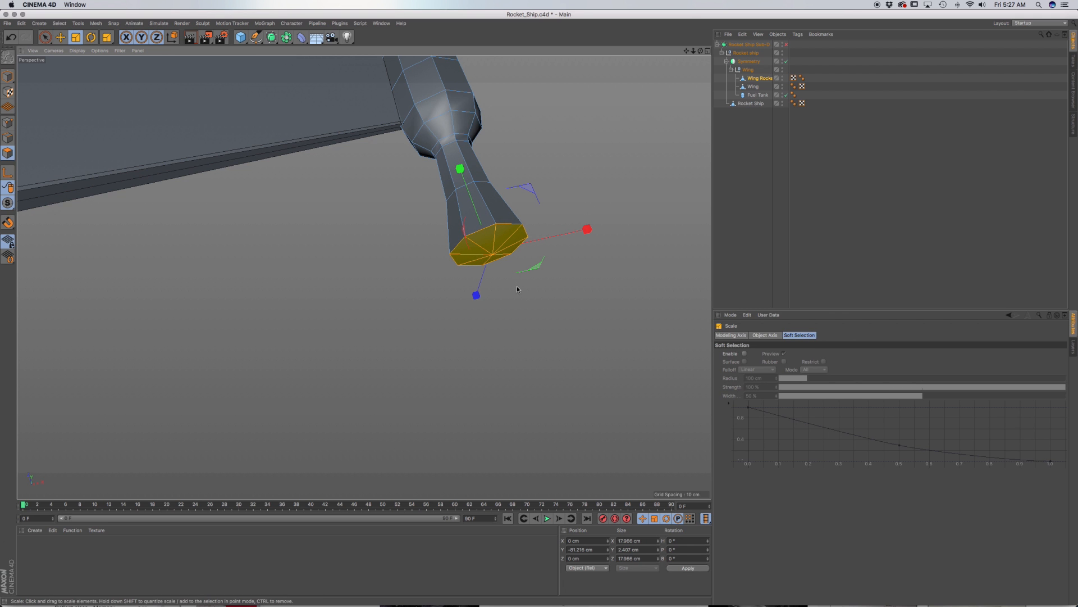
# Step: Inset the nozzle's end face by about 1.1 cm and again by about 1 cm, shifting the inner face along the rocket's axis to shape the rim
pyautogui.press('i')
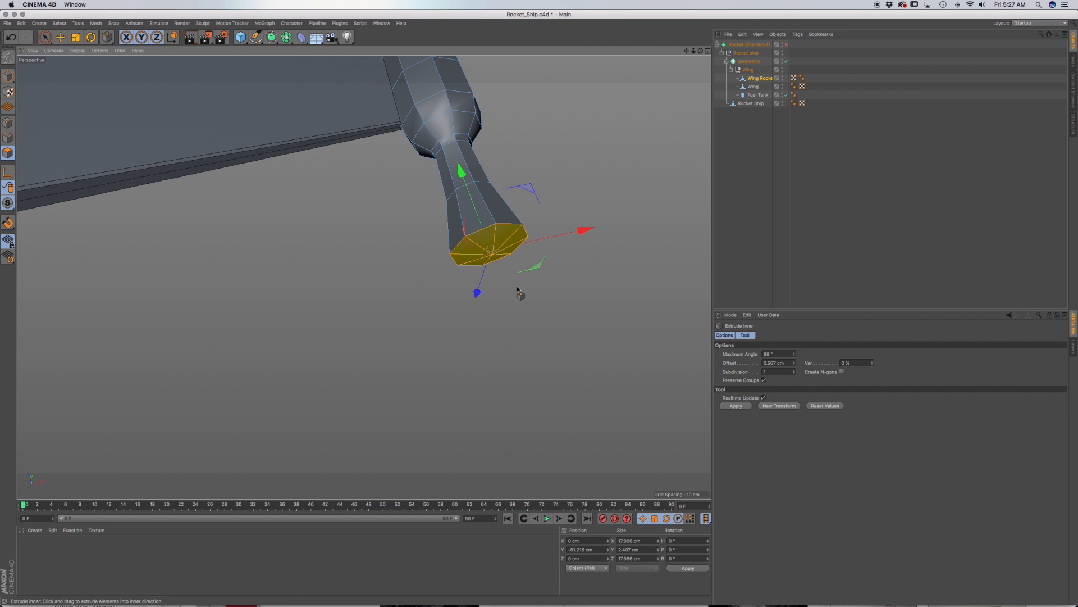
pyautogui.moveTo(490, 249); pyautogui.dragTo(494, 248)
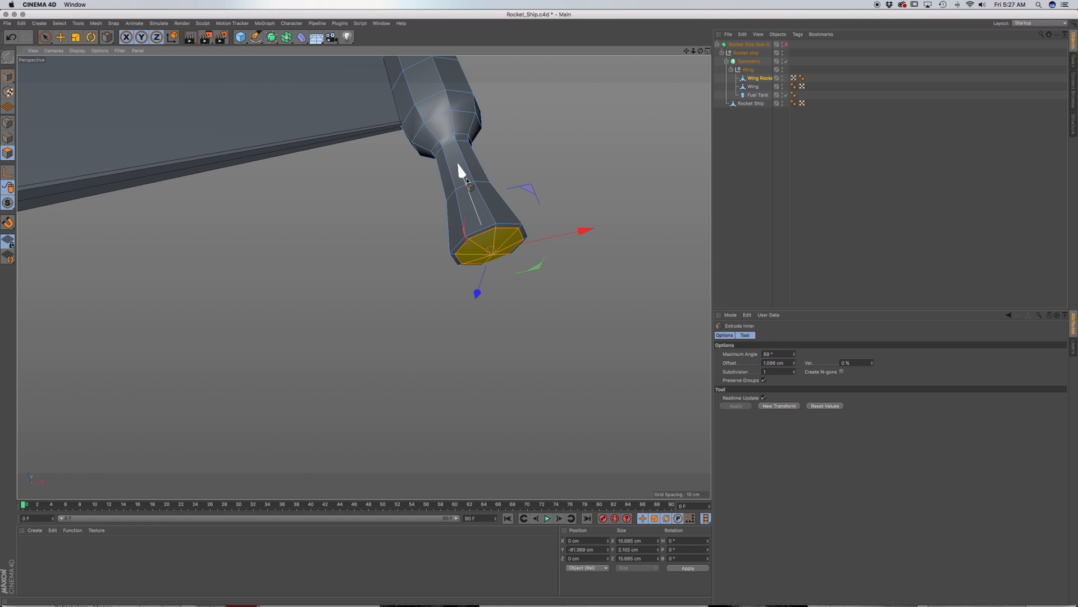
pyautogui.moveTo(461, 172); pyautogui.dragTo(464, 178)
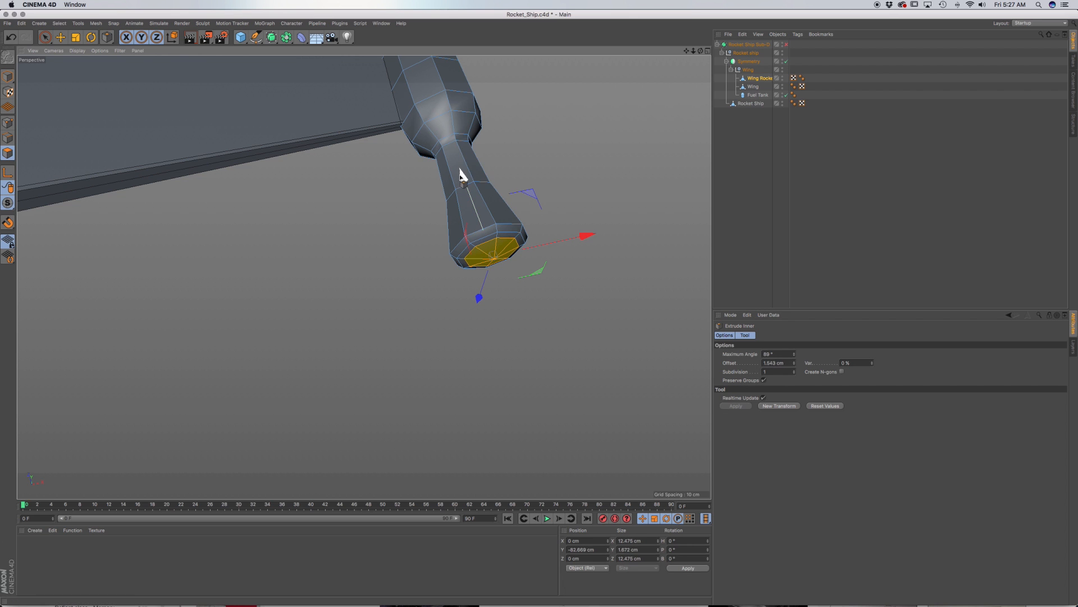
pyautogui.moveTo(460, 175); pyautogui.dragTo(460, 171)
# Step: Extrude the inner face into the nozzle in stages, starting about 2.2 cm deep, and inset the cavity floor about 0.45 cm
pyautogui.scroll(5, 493, 247)
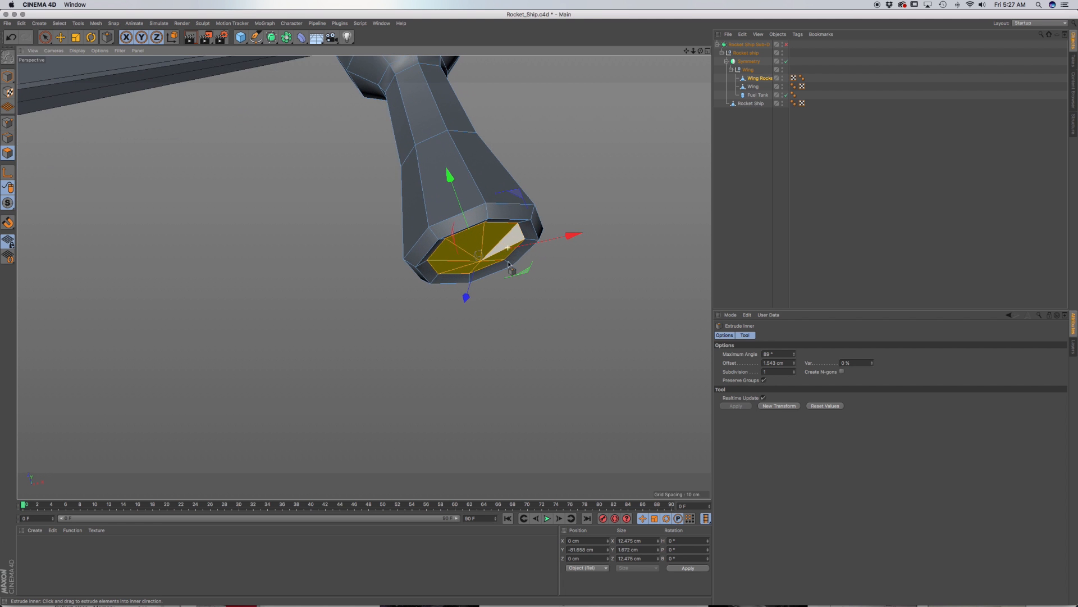
pyautogui.keyDown('alt'); pyautogui.moveTo(492, 249); pyautogui.dragTo(452, 238); pyautogui.keyUp('alt')
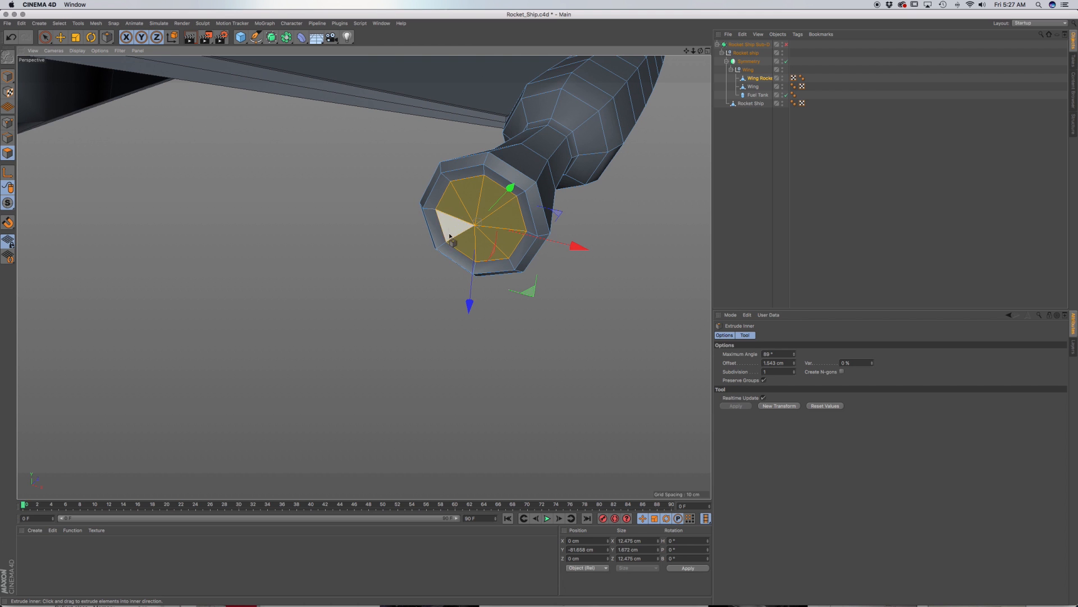
pyautogui.press('d')
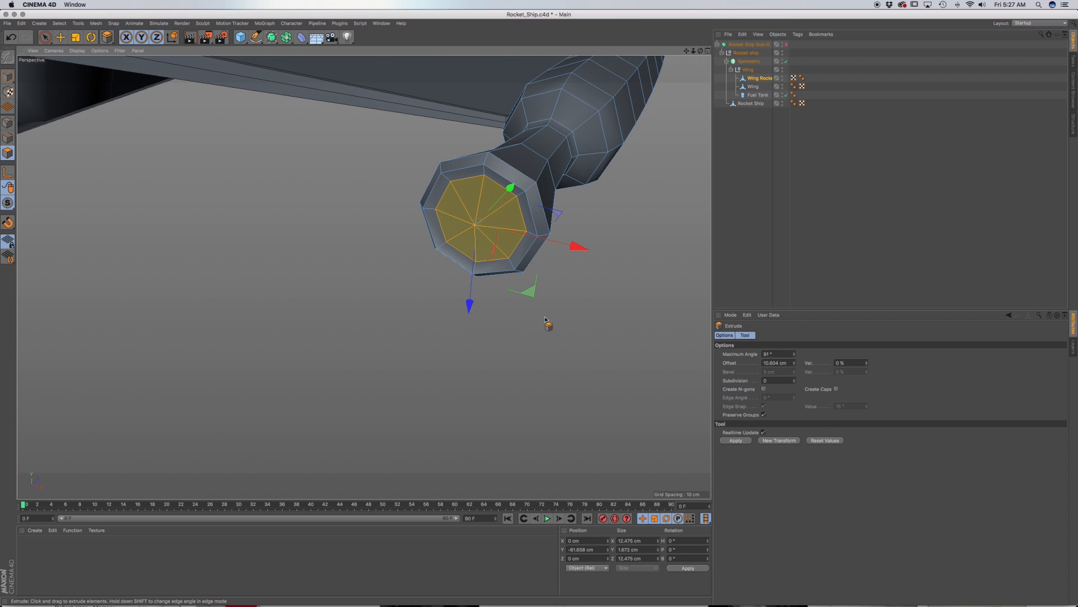
pyautogui.moveTo(571, 326); pyautogui.dragTo(529, 326)
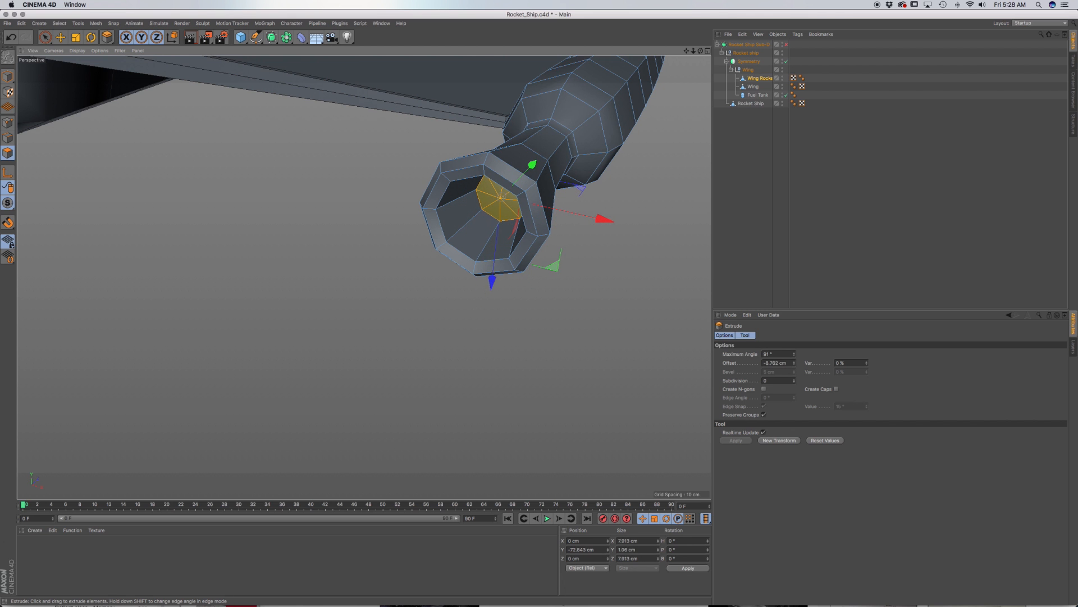
pyautogui.moveTo(526, 326); pyautogui.dragTo(563, 326)
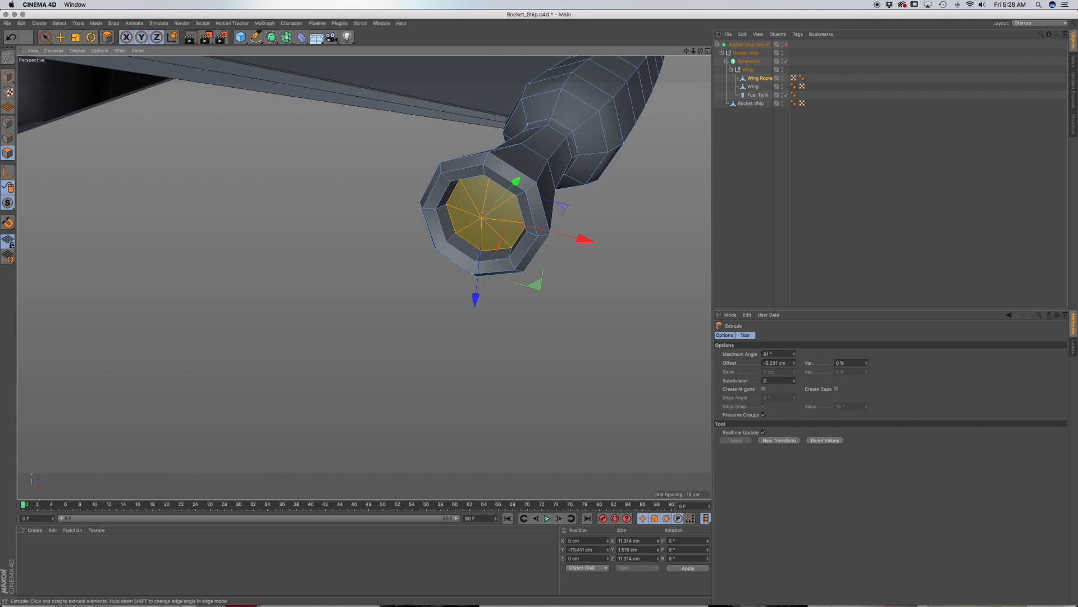
pyautogui.moveTo(575, 326); pyautogui.dragTo(532, 326)
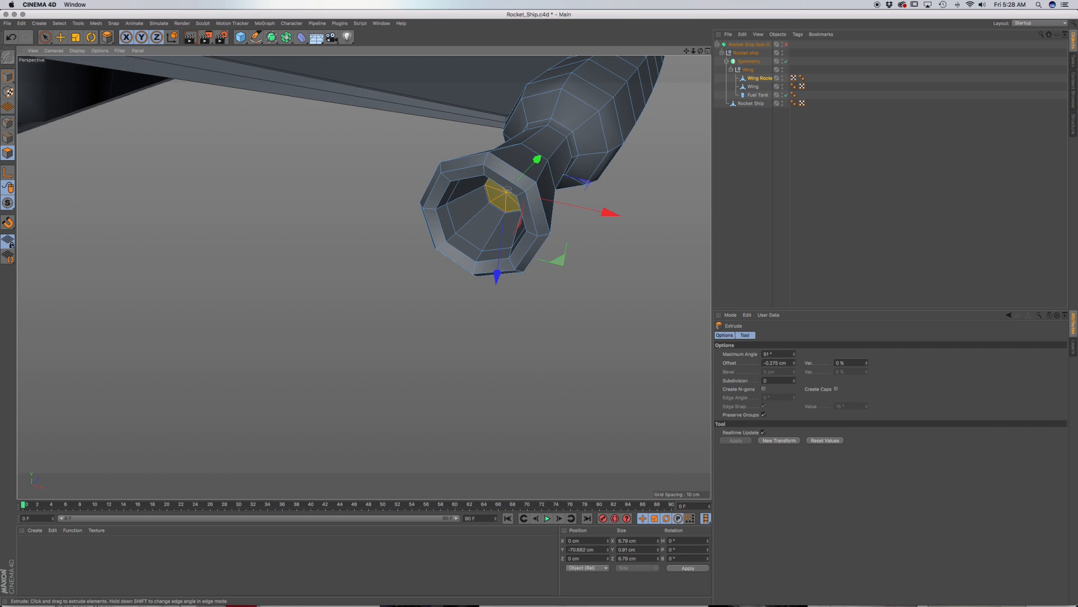
pyautogui.press('i')
pyautogui.moveTo(577, 332); pyautogui.dragTo(581, 332)
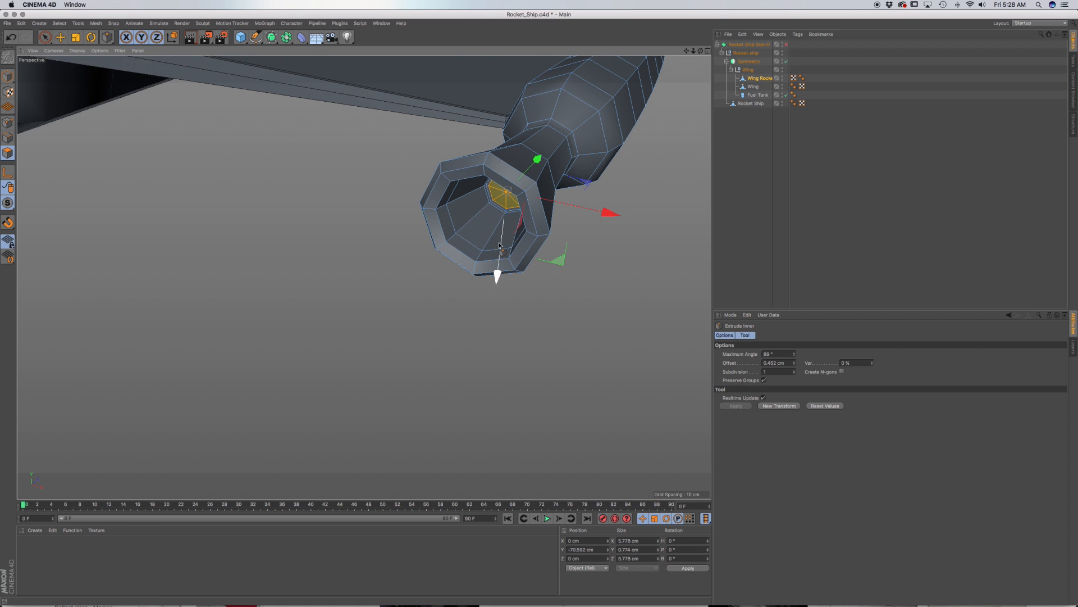
# Step: Turn smoothing back on and examine the wing rocket's nozzle from the side and rear
pyautogui.keyDown('alt'); pyautogui.moveTo(500, 246); pyautogui.dragTo(410, 216); pyautogui.keyUp('alt')
pyautogui.click(785, 44)
pyautogui.scroll(3, 404, 213)
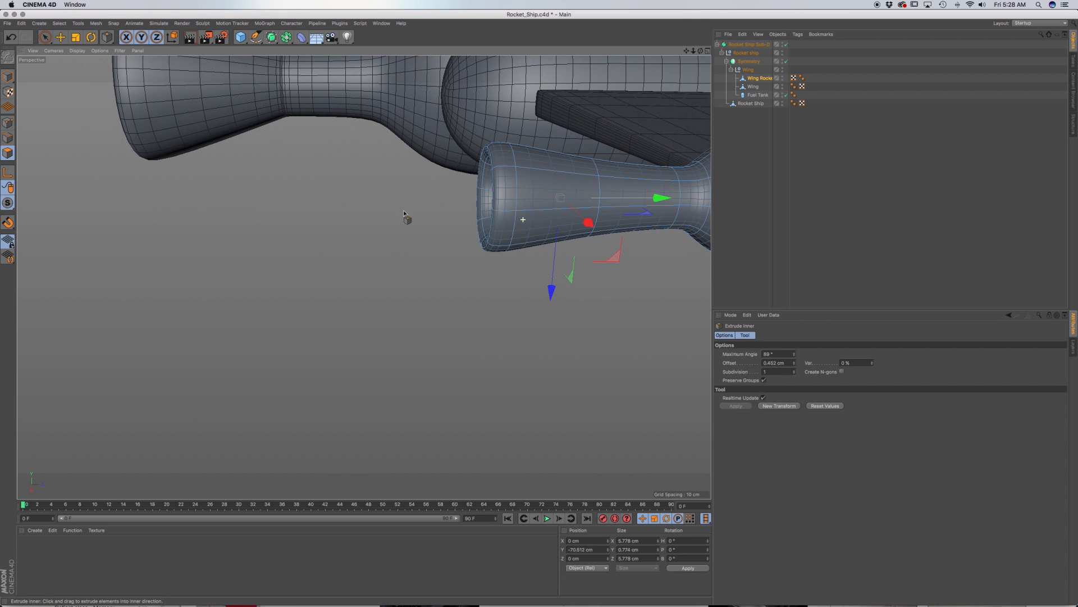
pyautogui.keyDown('alt'); pyautogui.moveTo(585, 195); pyautogui.dragTo(419, 285); pyautogui.keyUp('alt')
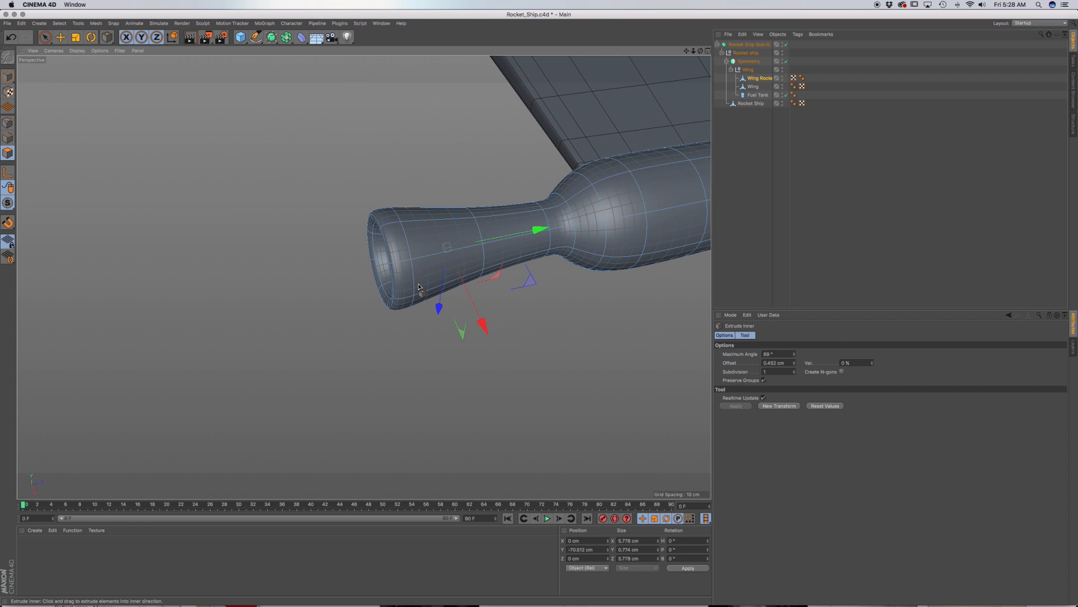
# Step: With smoothing off, add loop cuts on both sides of the nozzle's neck ring, one at about 94%, and check the result smoothed
pyautogui.click(787, 44)
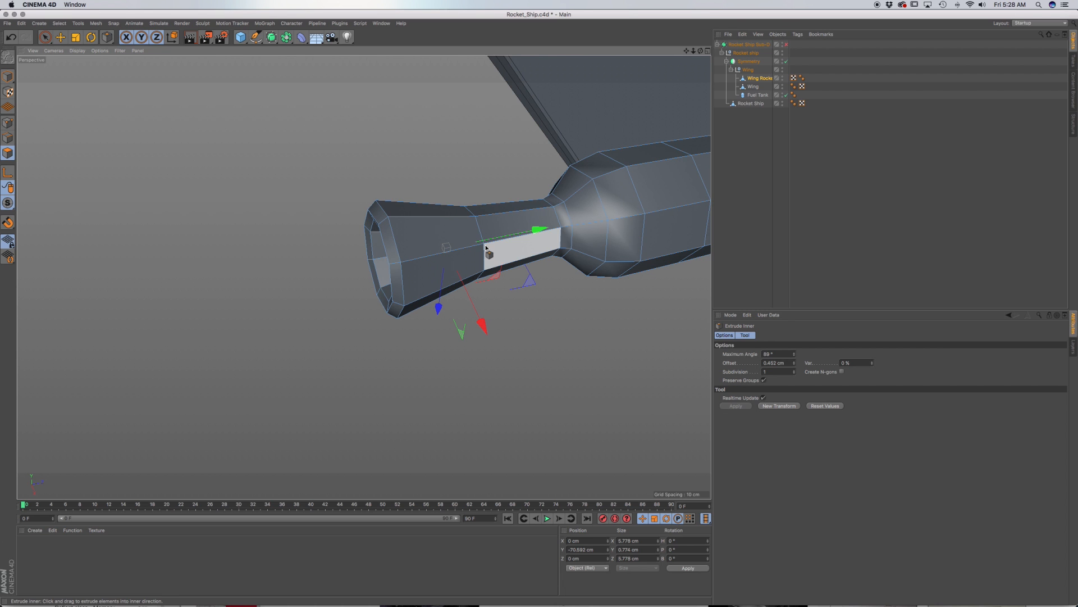
pyautogui.press('k')
pyautogui.press('l')
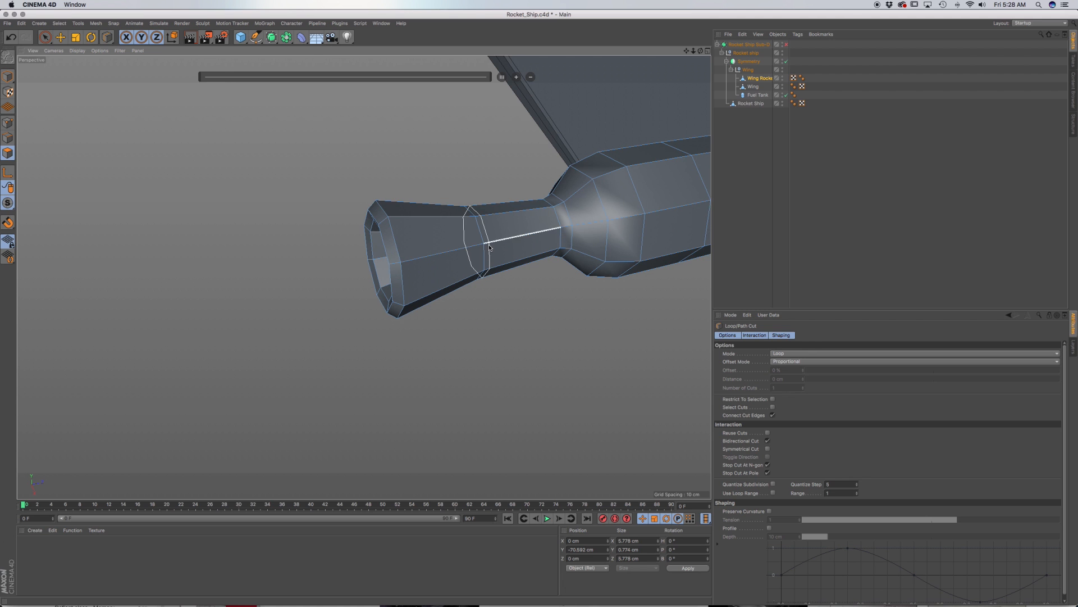
pyautogui.click(489, 245)
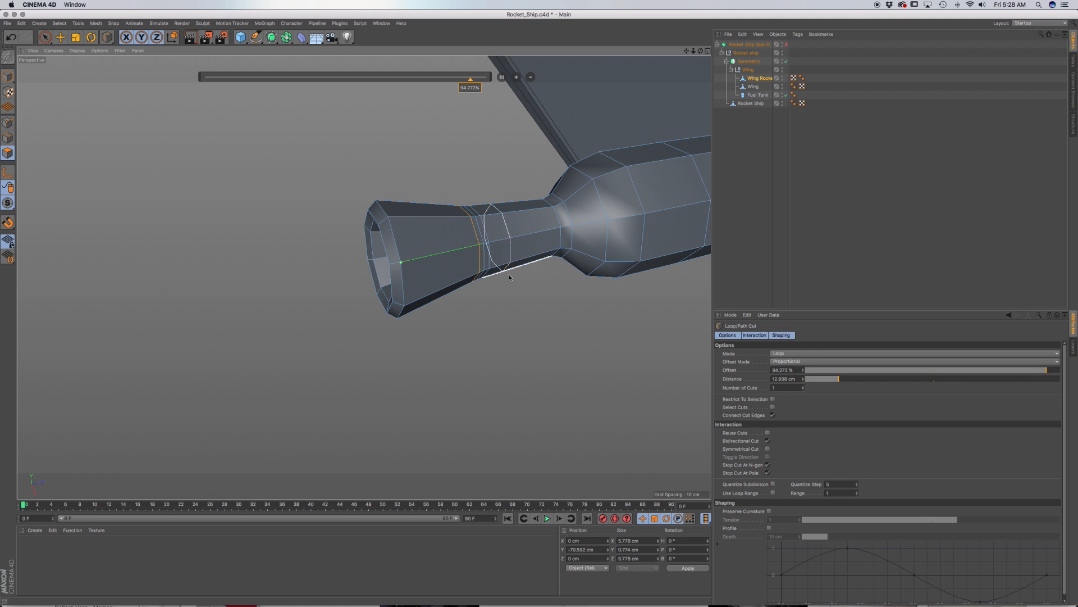
pyautogui.click(786, 44)
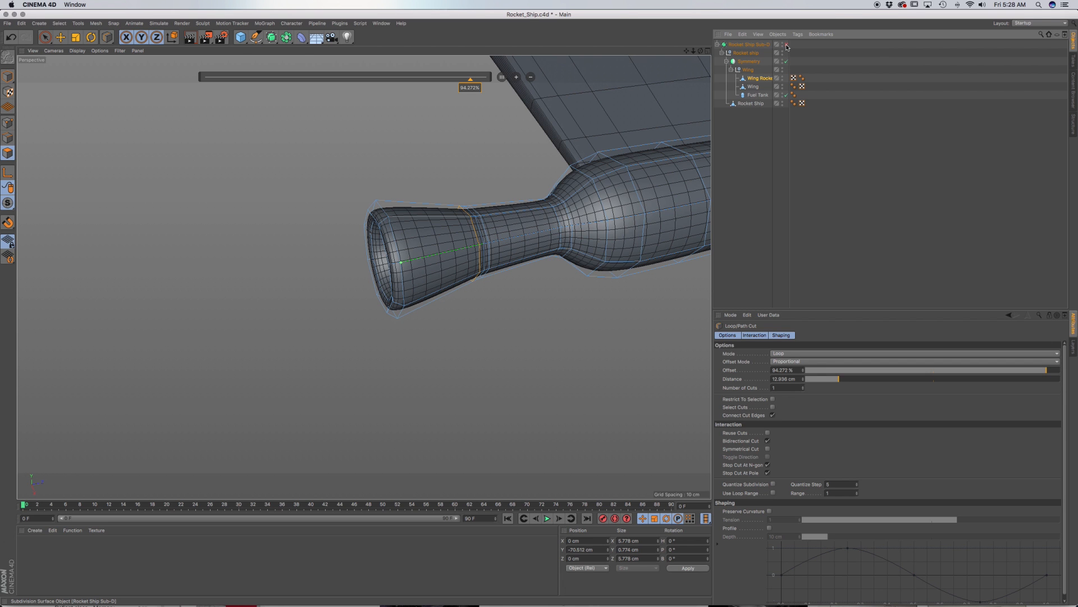
pyautogui.click(786, 44)
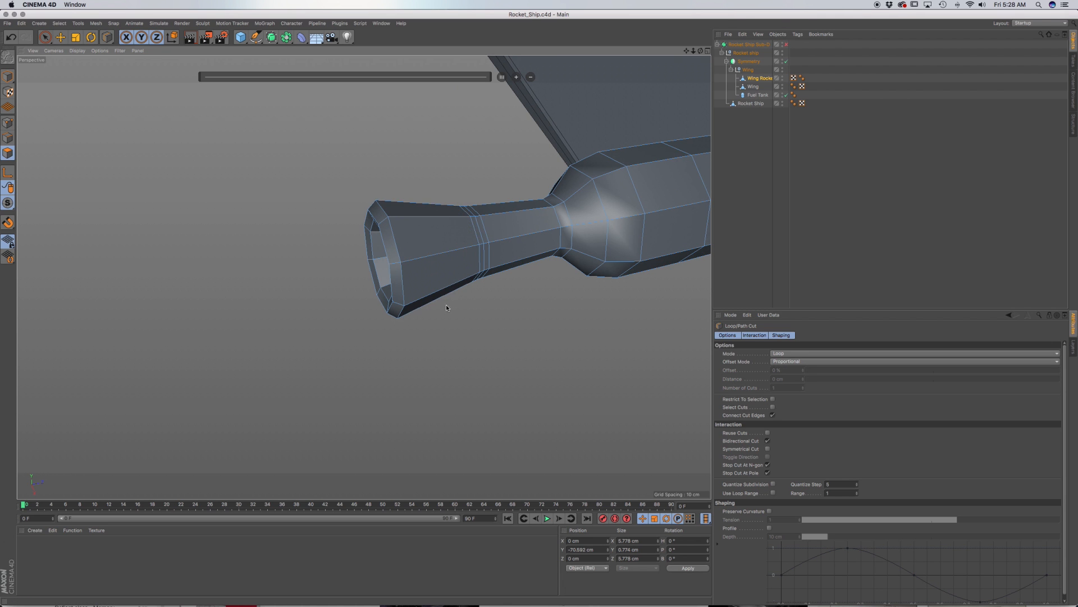
# Step: Turn the rocket ship's subdivision smoothing back on and switch from polygon editing to model mode
pyautogui.scroll(-5, 530, 250)
pyautogui.keyDown('alt'); pyautogui.moveTo(535, 244); pyautogui.dragTo(474, 386, button='middle'); pyautogui.keyUp('alt')
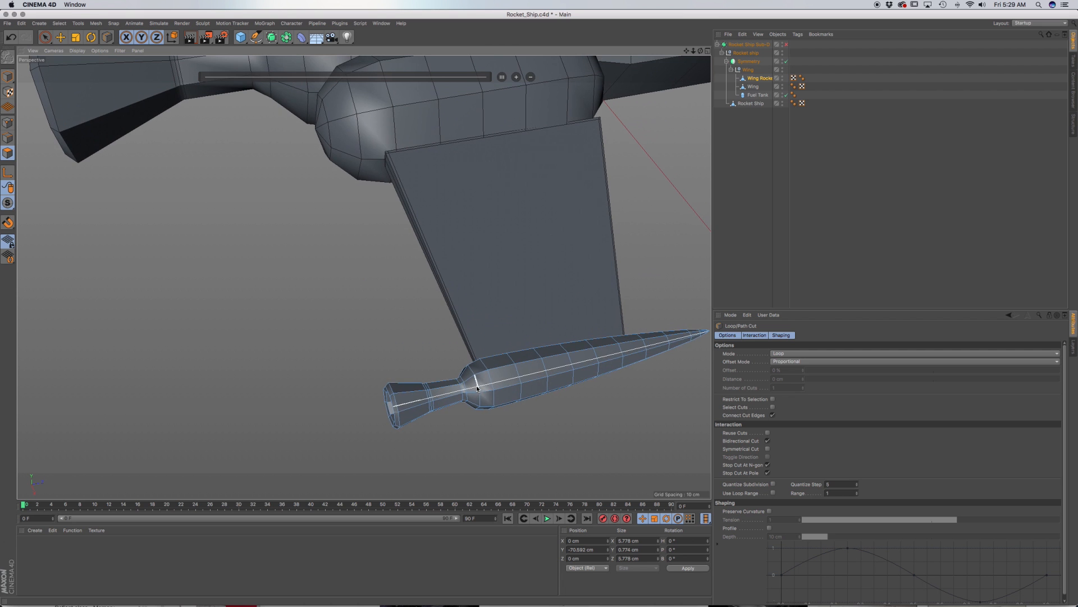
pyautogui.keyDown('alt'); pyautogui.moveTo(476, 385); pyautogui.dragTo(554, 343); pyautogui.keyUp('alt')
pyautogui.keyDown('alt'); pyautogui.moveTo(407, 375); pyautogui.dragTo(528, 348); pyautogui.keyUp('alt')
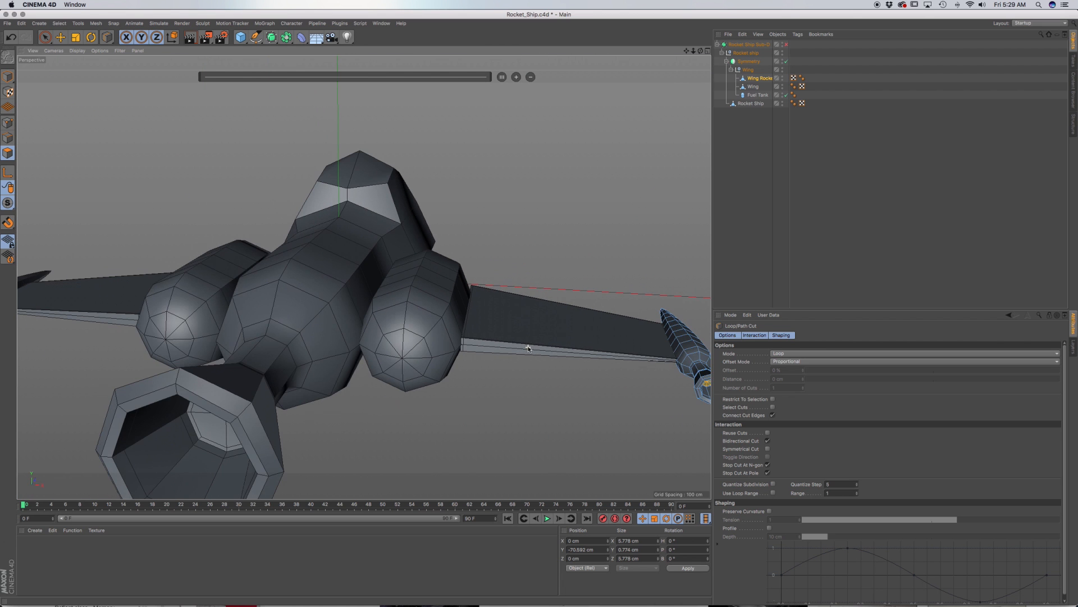
pyautogui.click(786, 43)
pyautogui.click(8, 76)
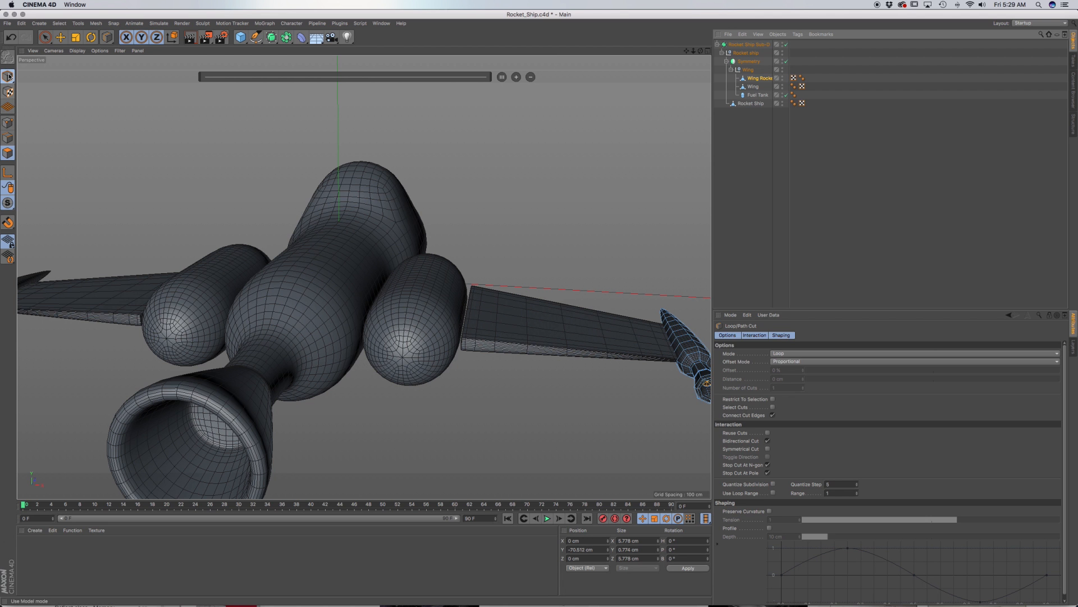
pyautogui.keyDown('alt'); pyautogui.moveTo(499, 339); pyautogui.dragTo(476, 344); pyautogui.keyUp('alt')
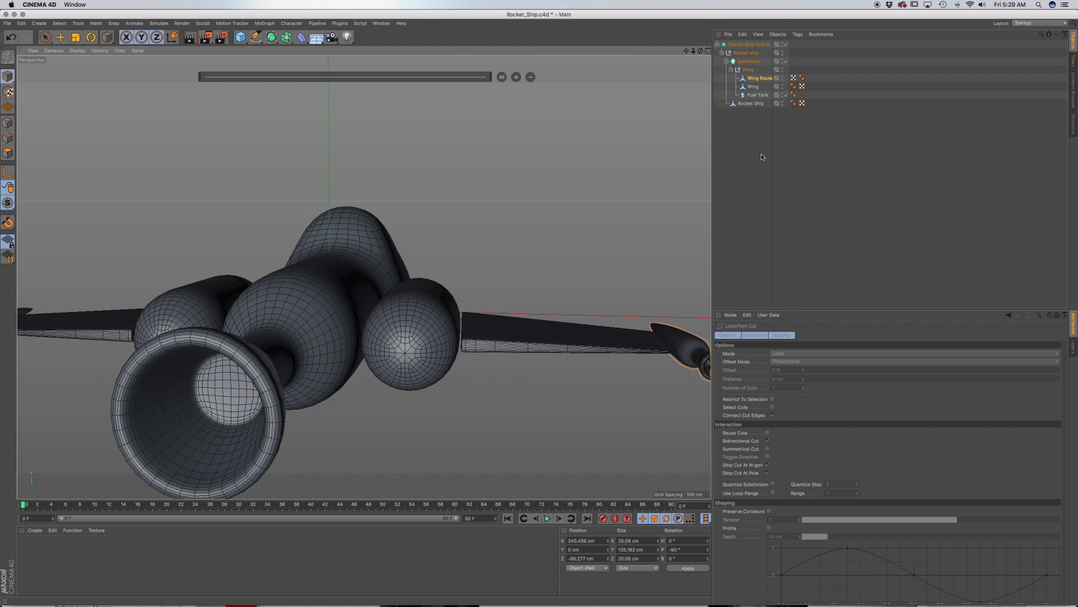
# Step: Move the wing and its wing rocket together slightly inward along X to about 208.2 cm, then clear the selection
pyautogui.click(760, 78)
pyautogui.keyDown('shift'); pyautogui.click(759, 87); pyautogui.keyUp('shift')
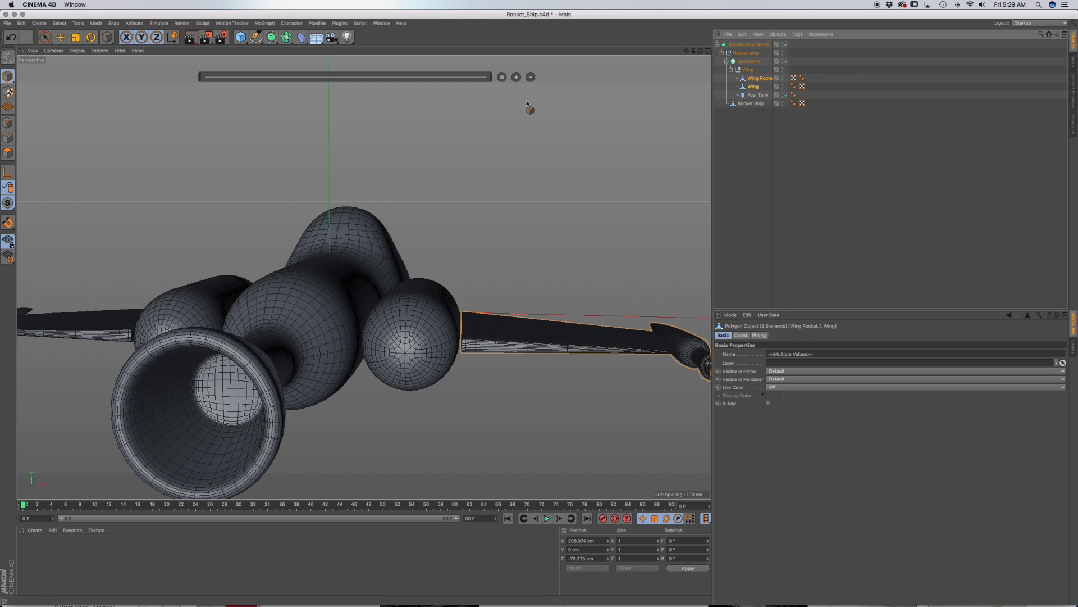
pyautogui.click(60, 37)
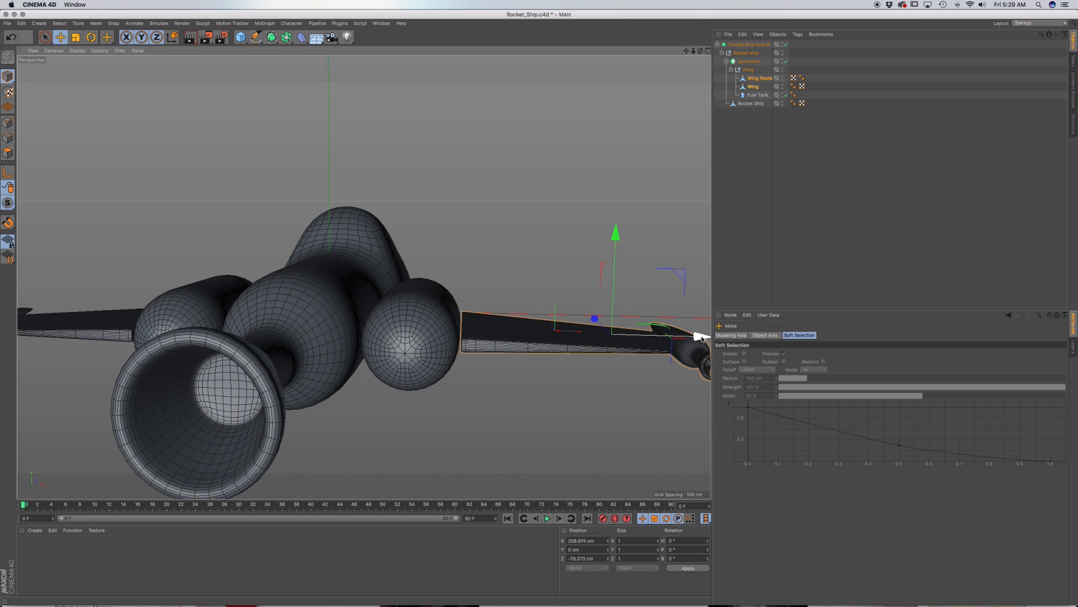
pyautogui.moveTo(702, 337); pyautogui.dragTo(700, 338)
pyautogui.scroll(3, 463, 343)
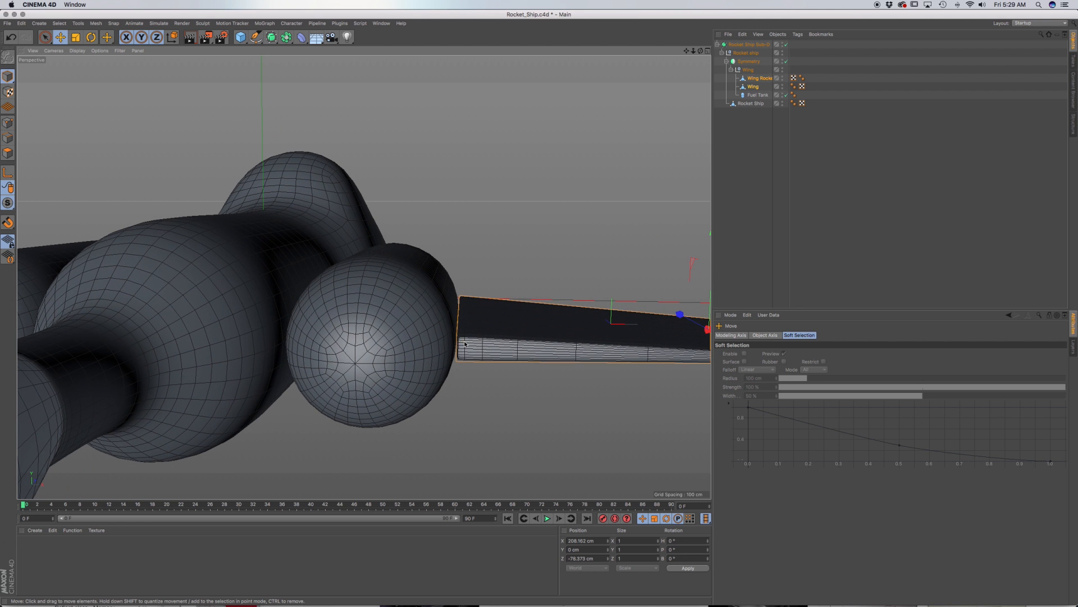
pyautogui.keyDown('alt'); pyautogui.moveTo(494, 338); pyautogui.dragTo(503, 333); pyautogui.keyUp('alt')
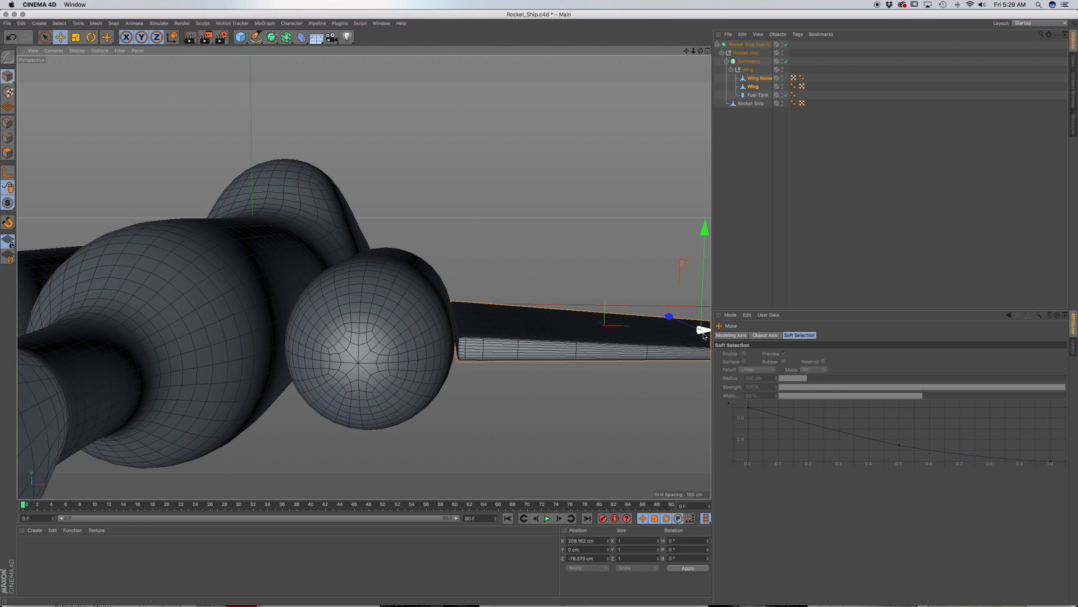
pyautogui.click(603, 297)
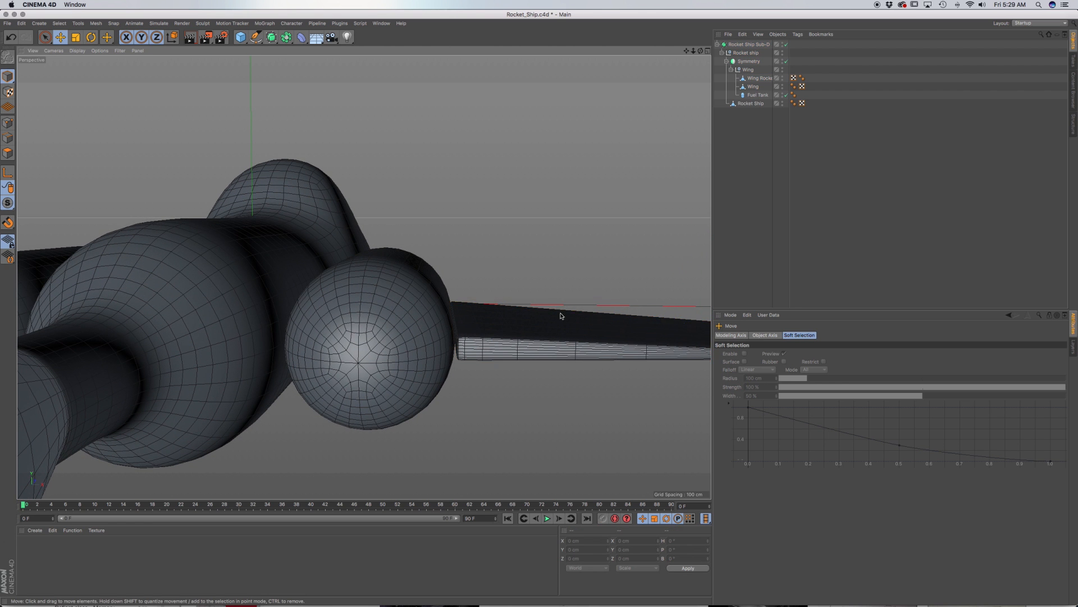
pyautogui.keyDown('alt'); pyautogui.moveTo(561, 315); pyautogui.dragTo(544, 397); pyautogui.keyUp('alt')
pyautogui.scroll(-5, 499, 371)
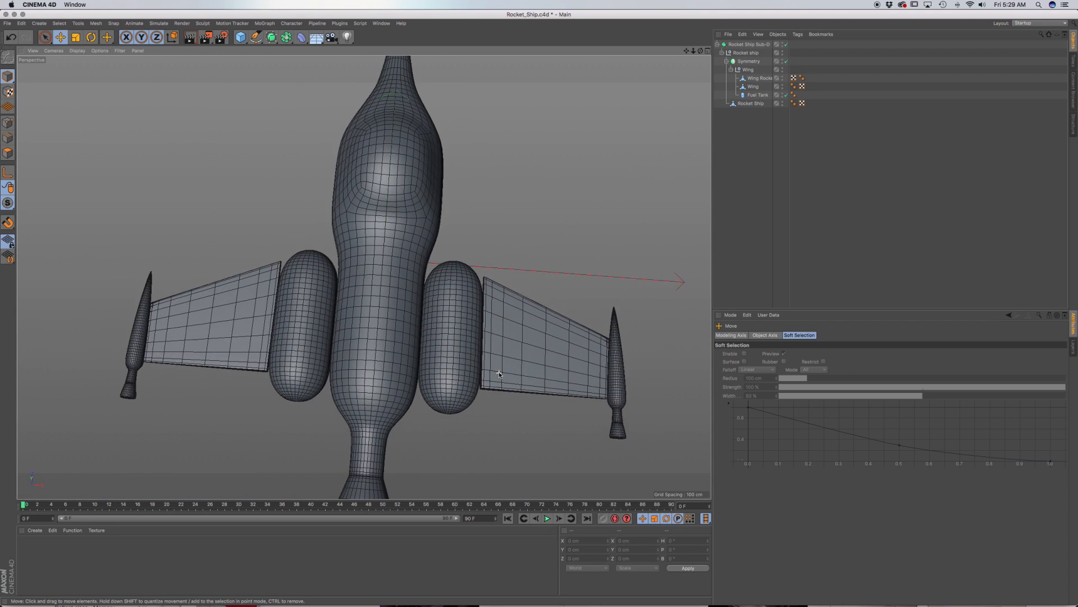
pyautogui.keyDown('alt'); pyautogui.moveTo(483, 347); pyautogui.dragTo(595, 360); pyautogui.keyUp('alt')
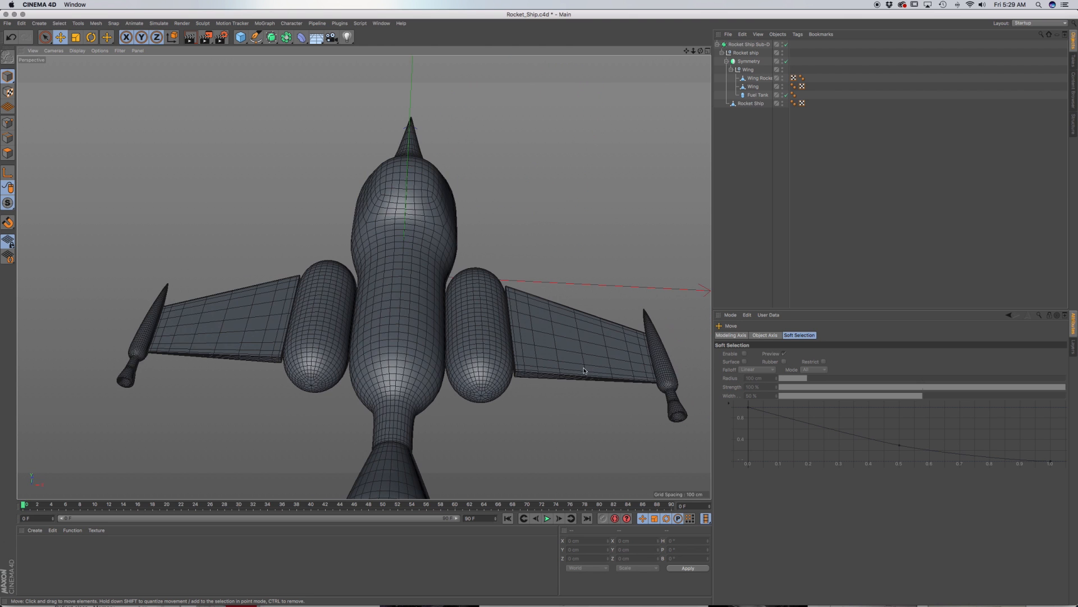
pyautogui.click(758, 95)
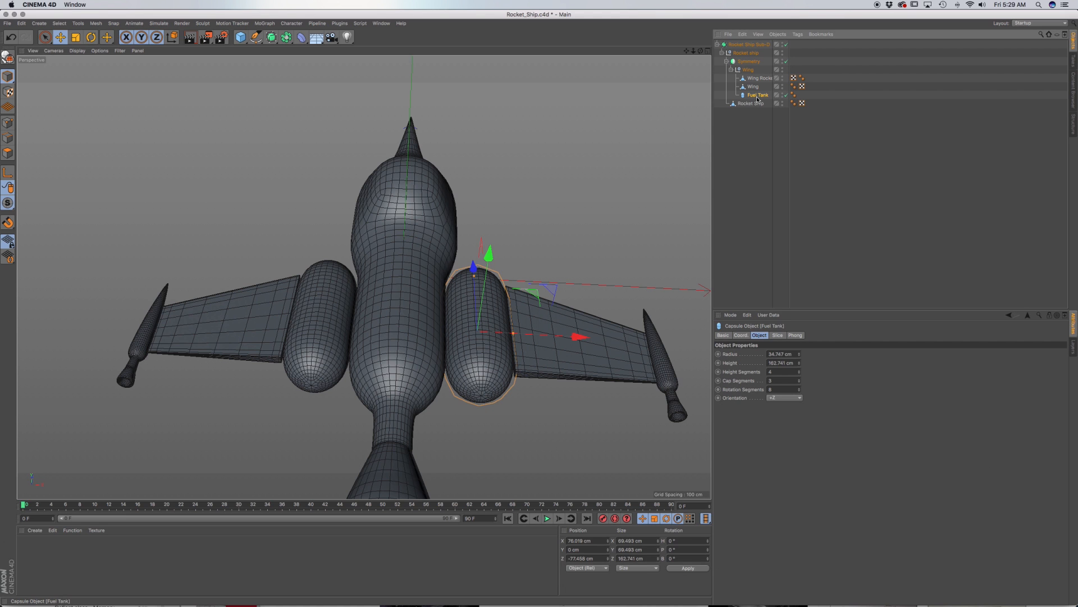
pyautogui.moveTo(758, 96); pyautogui.dragTo(749, 59)
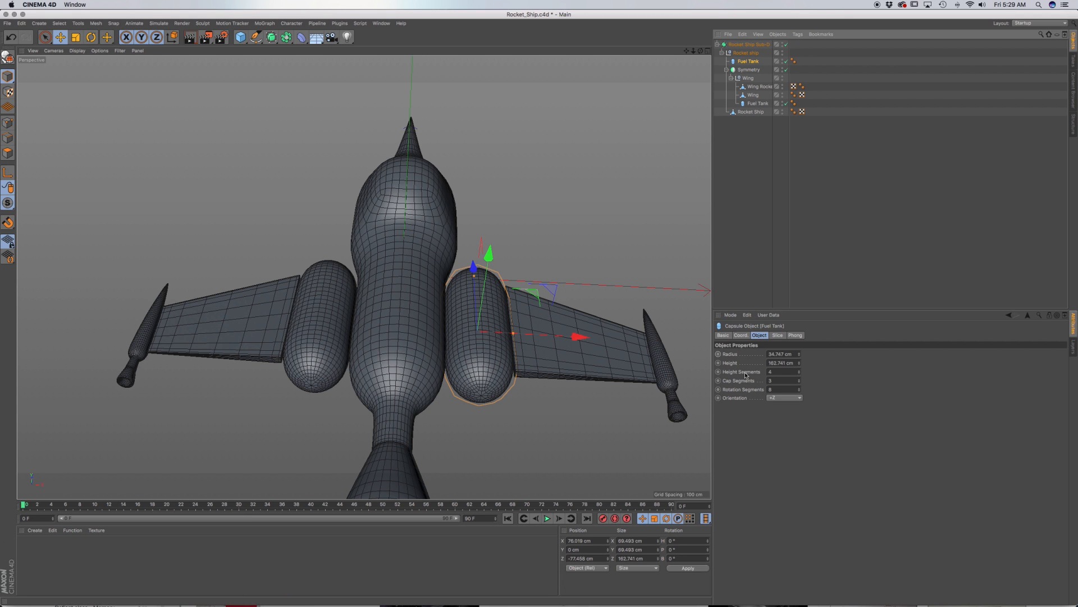
pyautogui.click(741, 336)
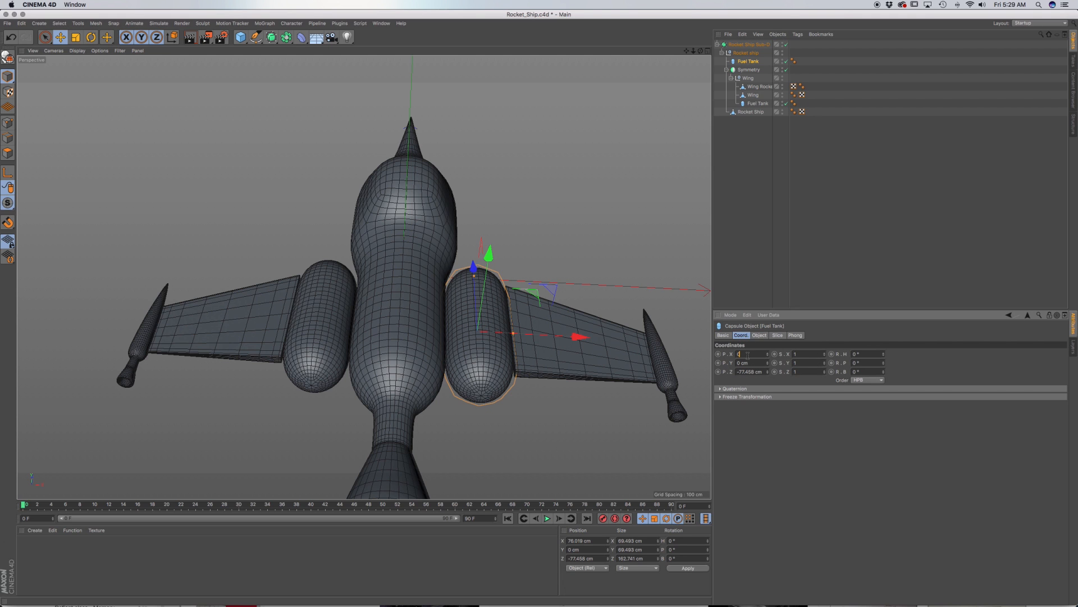
pyautogui.press('Return')
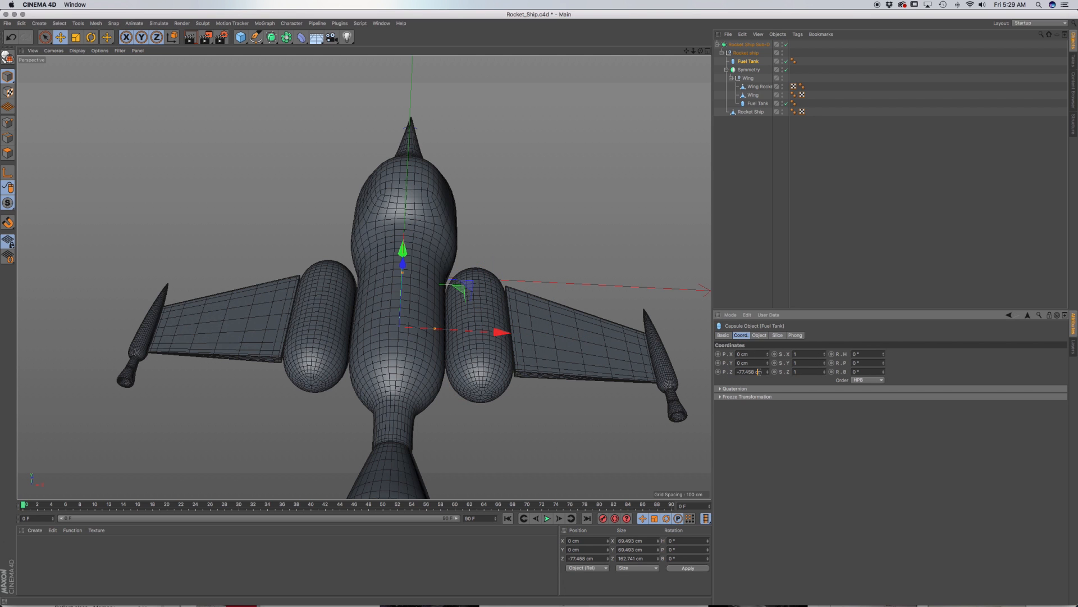
pyautogui.click(758, 372)
pyautogui.write('0')
pyautogui.press('Return')
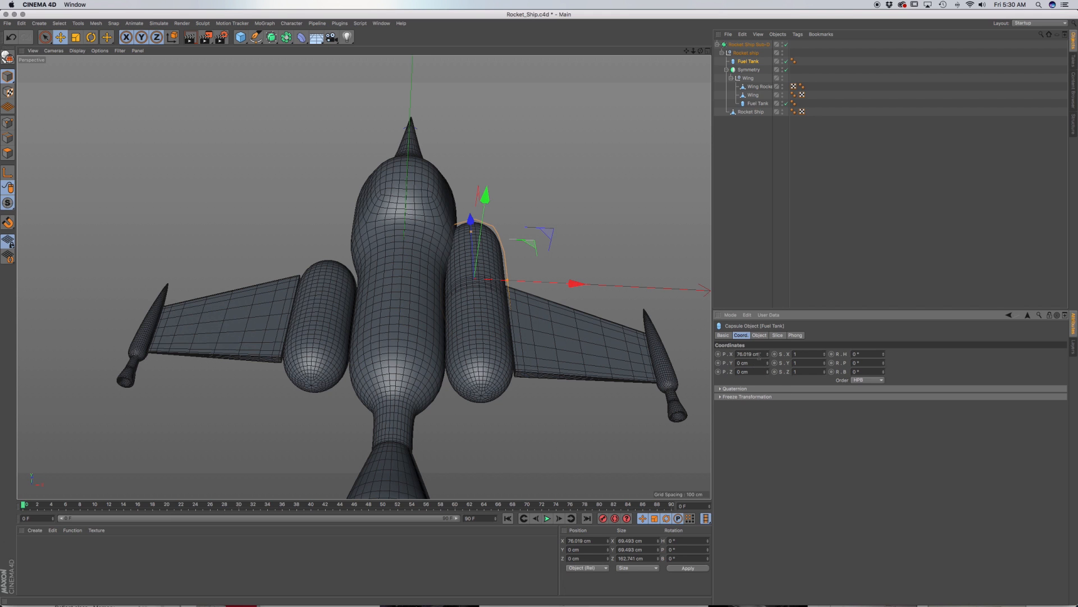
pyautogui.press('super+z')
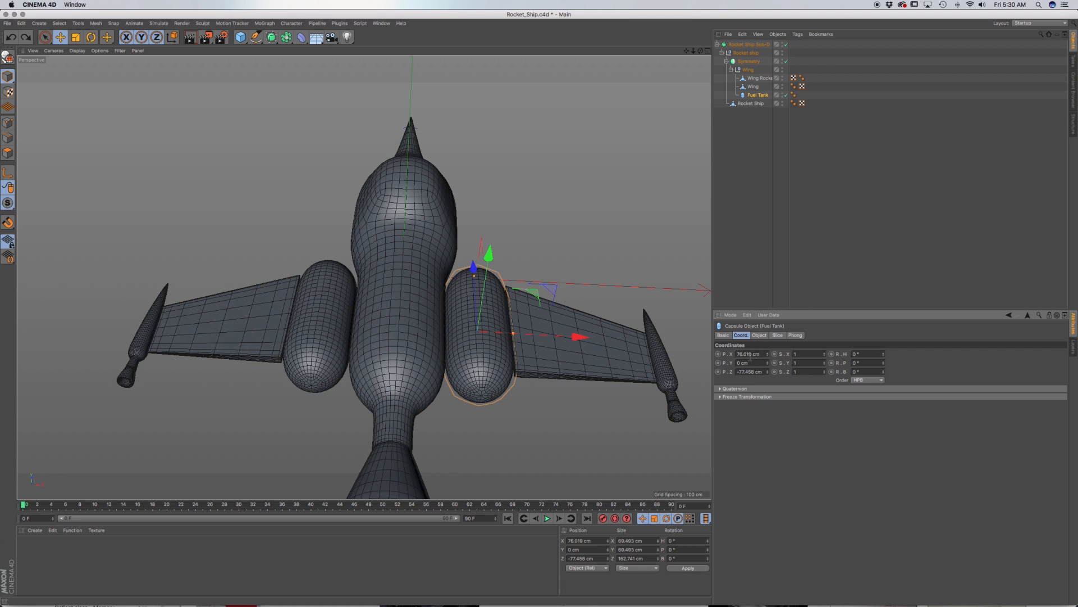
pyautogui.press('Return')
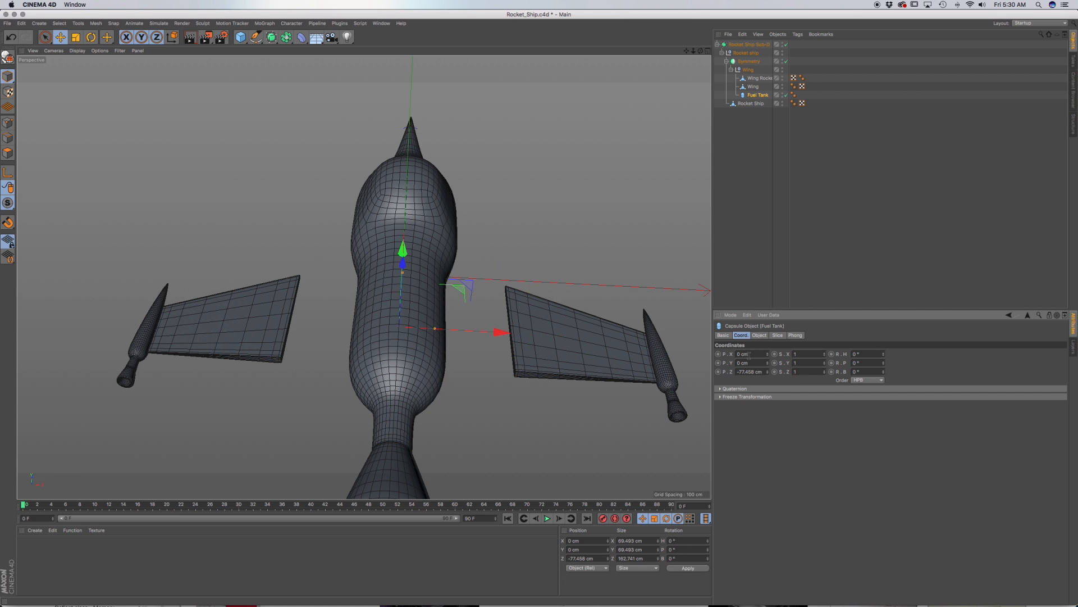
pyautogui.press('super+z')
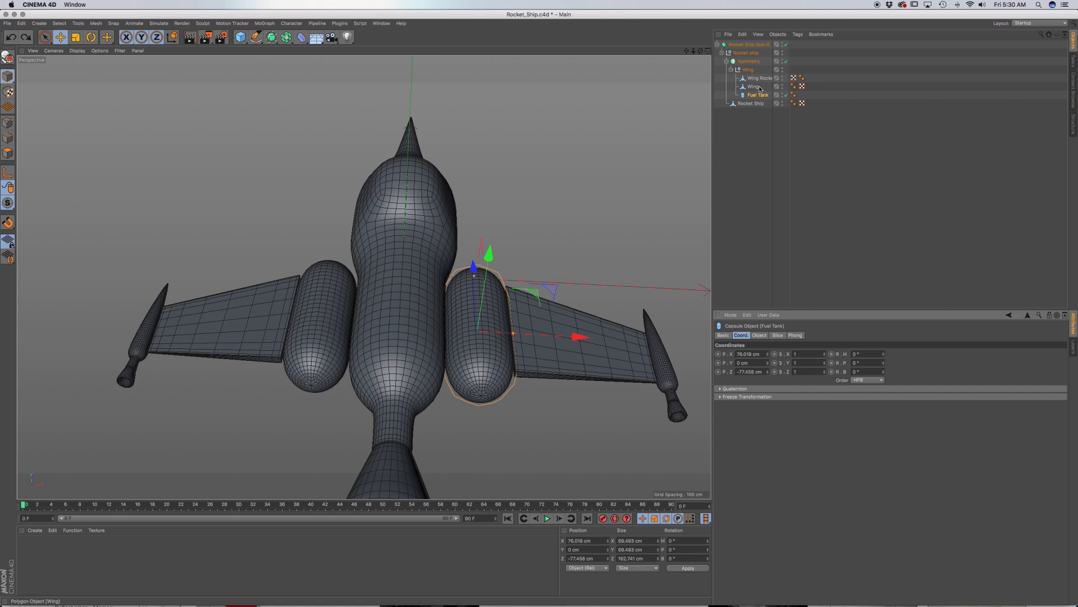
# Step: Duplicate the Fuel Tank out of the Wing group to above the Symmetry object and set the copy's X position to 0
pyautogui.moveTo(758, 97); pyautogui.dragTo(747, 59)
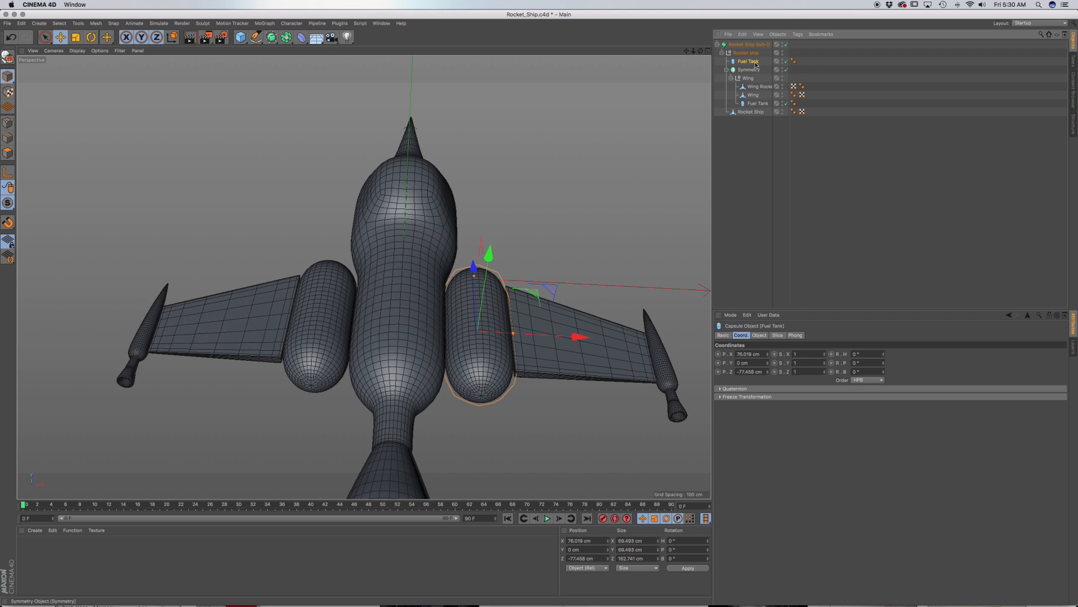
pyautogui.click(745, 355)
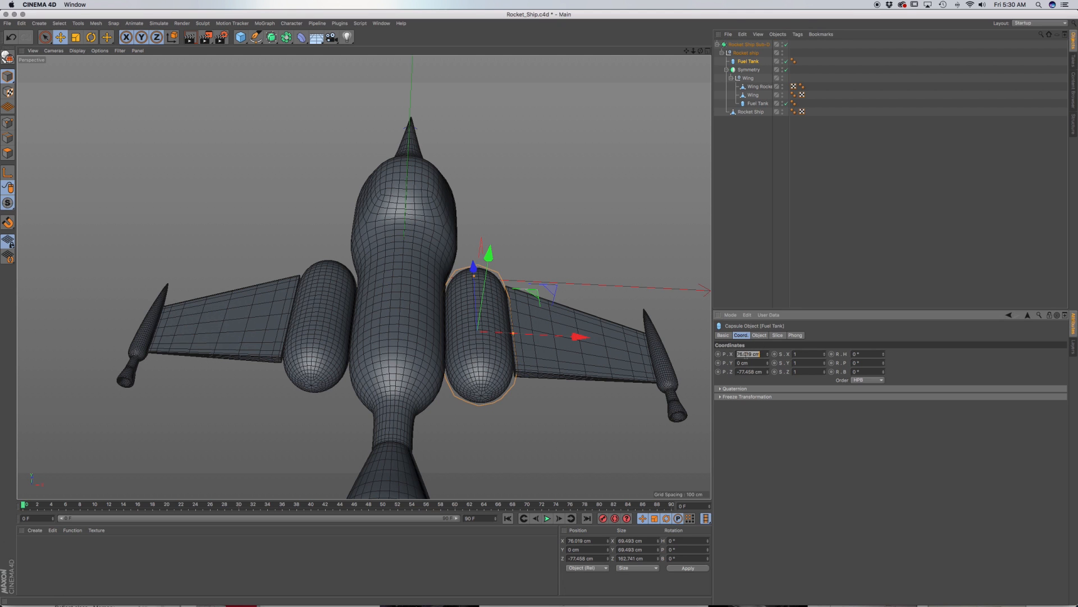
pyautogui.write('0')
pyautogui.press('Return')
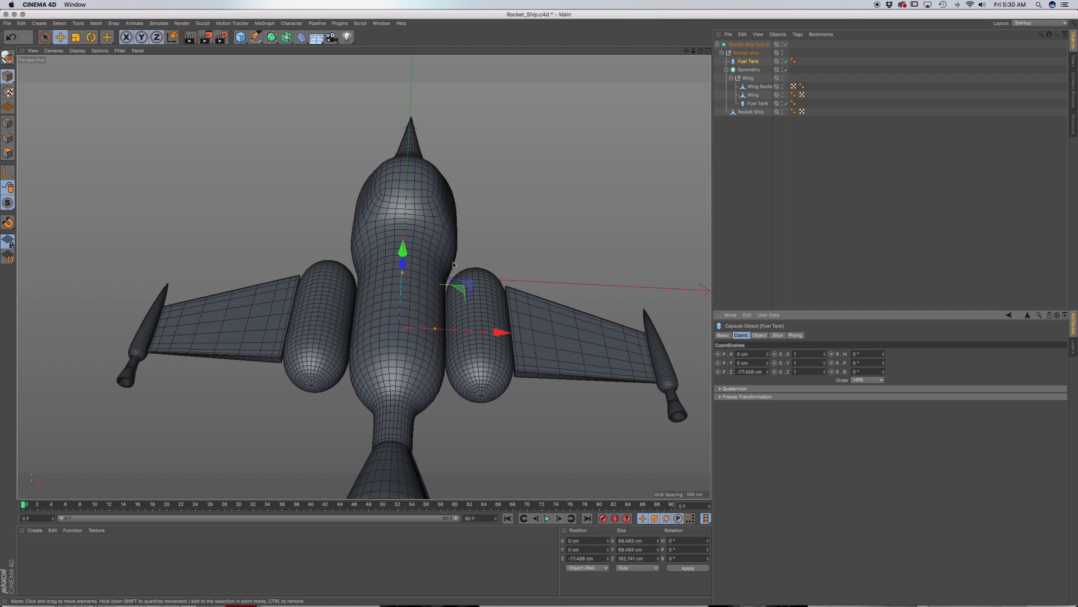
# Step: Raise the duplicated fuel tank along Y until it sits above the ship's rear body
pyautogui.keyDown('alt'); pyautogui.moveTo(427, 308); pyautogui.dragTo(423, 124); pyautogui.keyUp('alt')
pyautogui.keyDown('alt'); pyautogui.moveTo(425, 200); pyautogui.dragTo(451, 240); pyautogui.keyUp('alt')
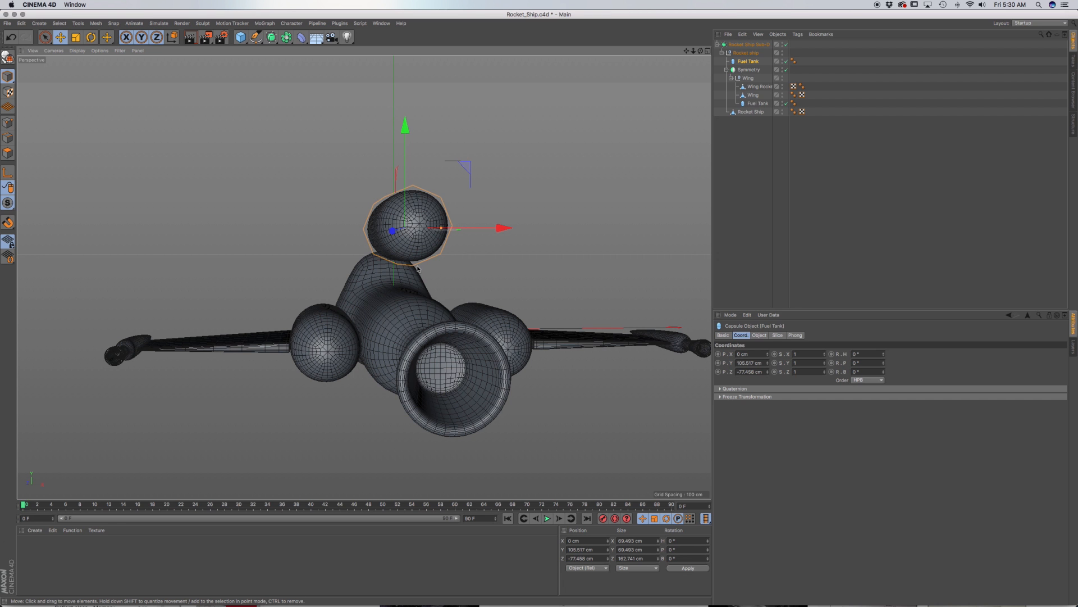
pyautogui.keyDown('alt'); pyautogui.moveTo(402, 268); pyautogui.dragTo(326, 168); pyautogui.keyUp('alt')
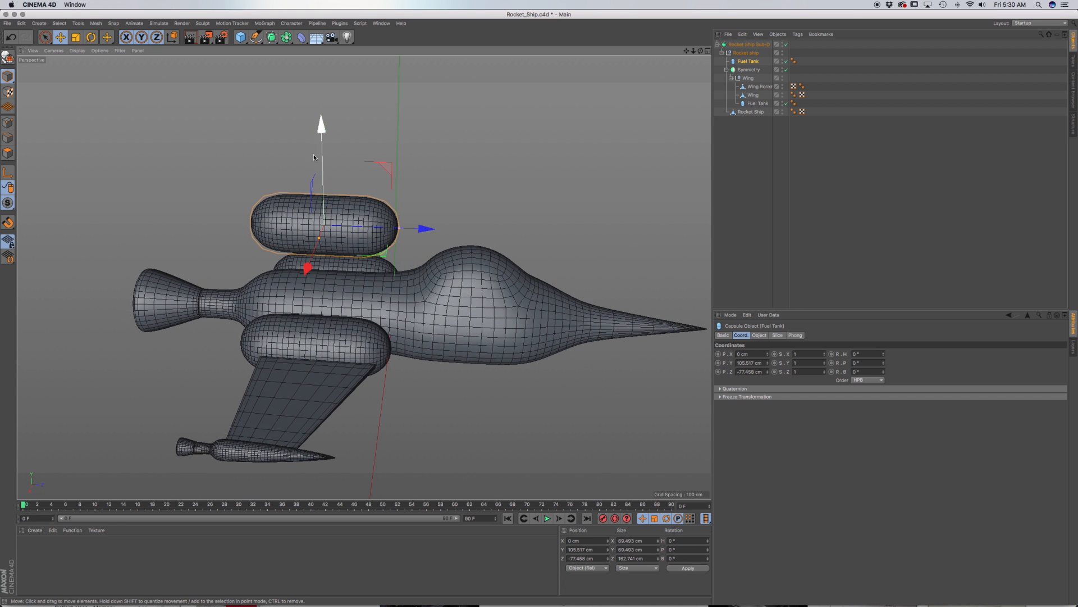
pyautogui.moveTo(321, 126); pyautogui.dragTo(321, 120)
pyautogui.keyDown('alt'); pyautogui.moveTo(387, 258); pyautogui.dragTo(541, 312); pyautogui.keyUp('alt')
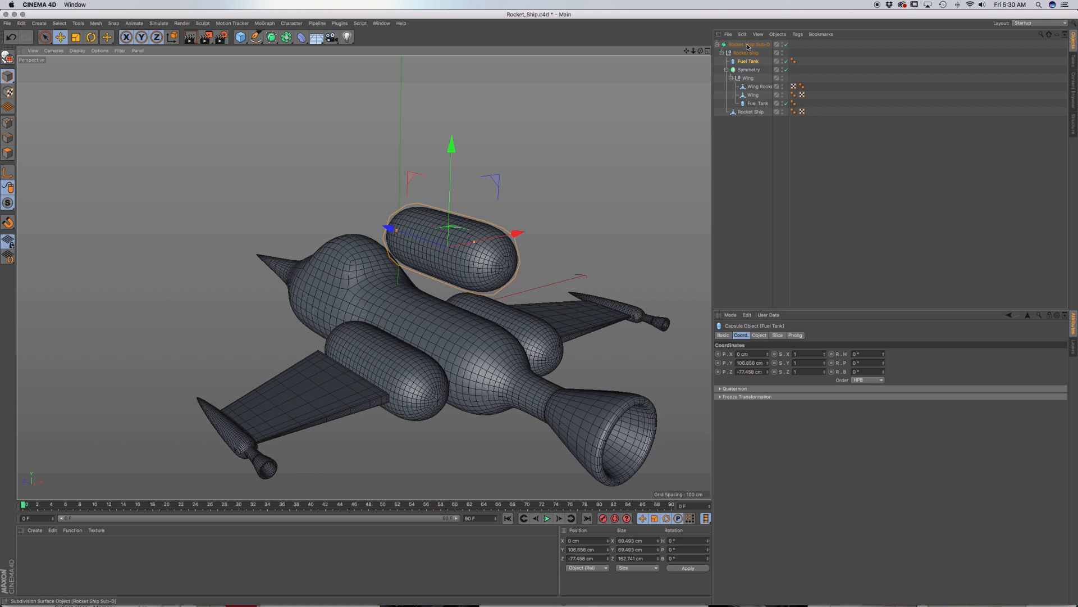
# Step: Add a cube, thin it to about 12 cm in Z and move it back to about Z -116 cm
pyautogui.click(242, 39)
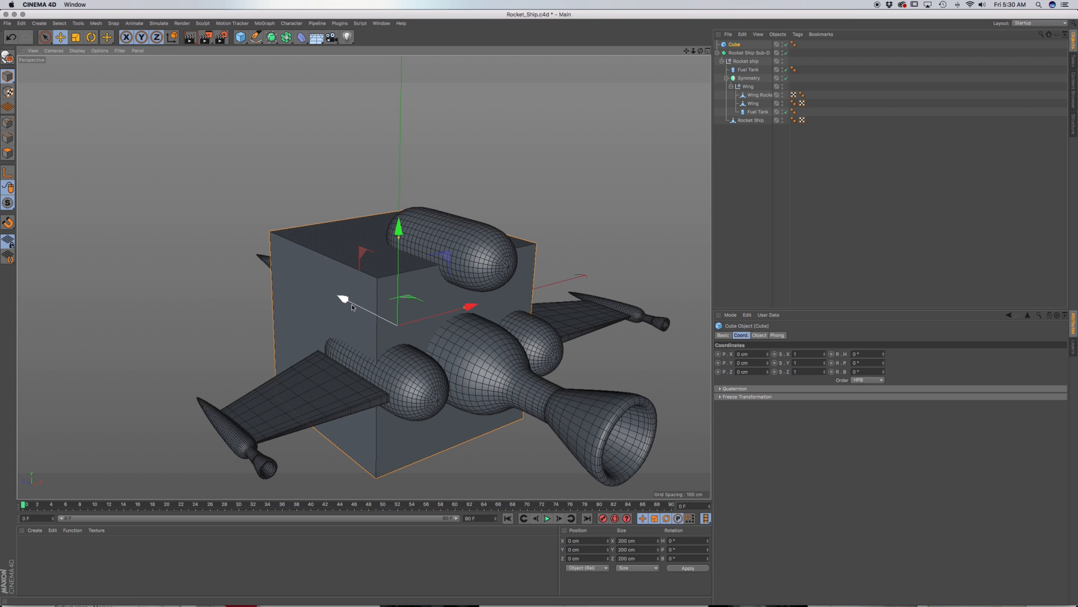
pyautogui.moveTo(349, 296)
pyautogui.keyDown('alt'); pyautogui.mouseDown()
pyautogui.moveTo(245, 269)
pyautogui.moveTo(334, 290)
pyautogui.mouseUp(); pyautogui.keyUp('alt')
pyautogui.moveTo(417, 309)
pyautogui.mouseDown()
pyautogui.moveTo(299, 253)
pyautogui.moveTo(409, 322)
pyautogui.mouseUp()
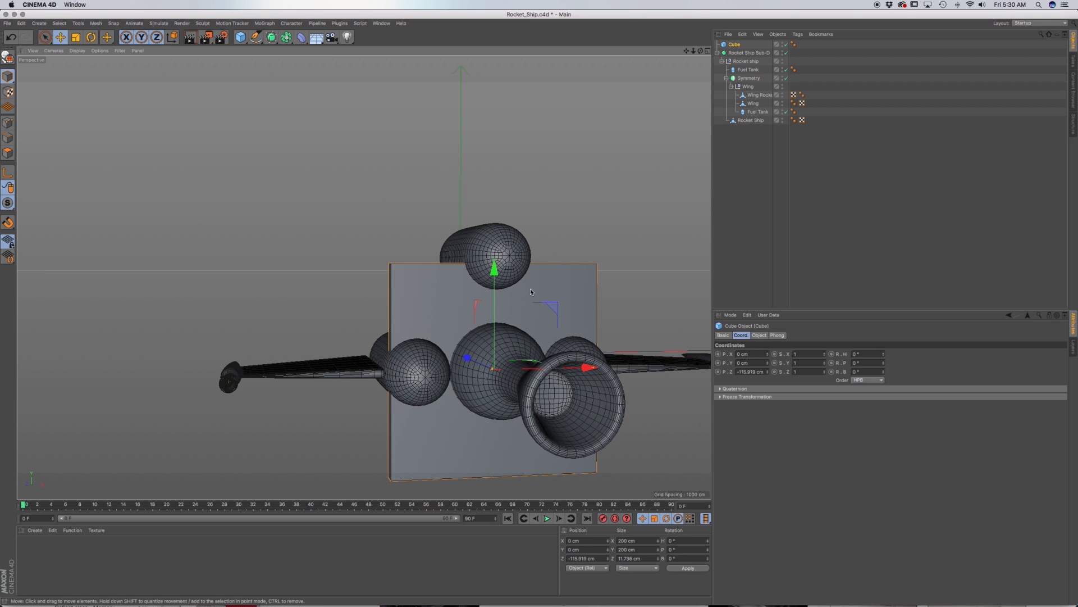
# Step: Reduce the flat cube's height to about 123 cm and raise it to about Y 37 cm, between body and upper tank
pyautogui.keyDown('alt'); pyautogui.moveTo(531, 292); pyautogui.dragTo(454, 227); pyautogui.keyUp('alt')
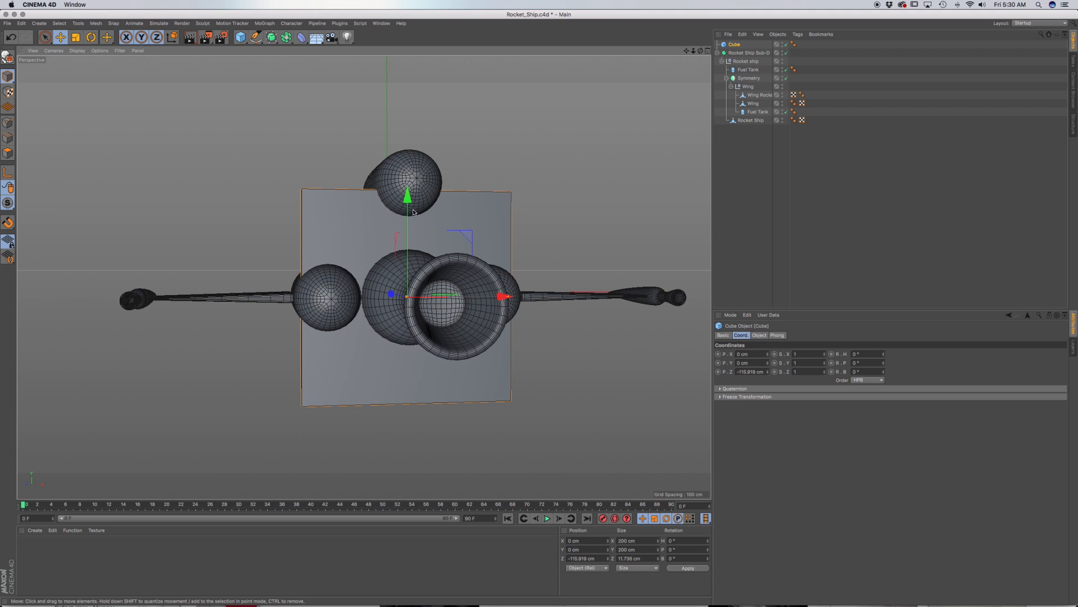
pyautogui.moveTo(408, 192); pyautogui.dragTo(410, 232)
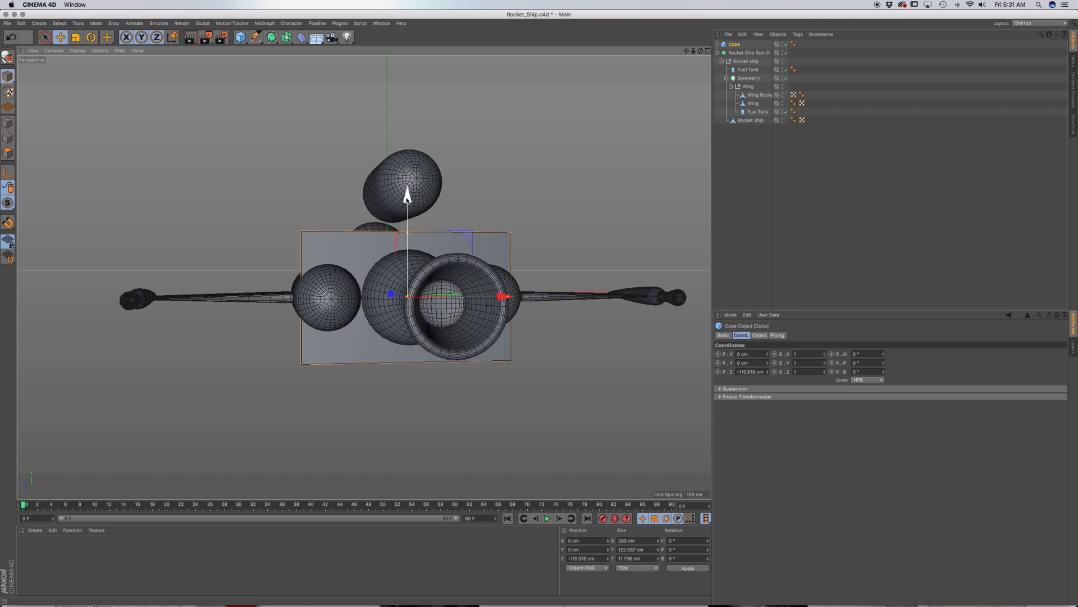
pyautogui.moveTo(407, 196); pyautogui.dragTo(407, 155)
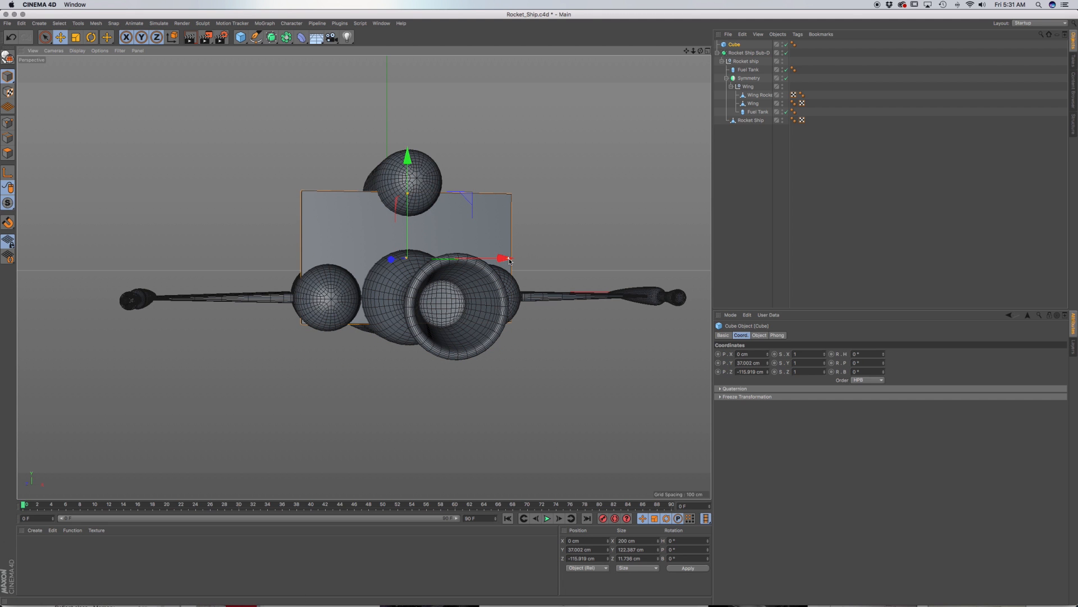
# Step: Narrow the flat cube to about 89 cm wide so it fits between the two side fuel tanks
pyautogui.moveTo(509, 261); pyautogui.dragTo(376, 316)
pyautogui.scroll(5, 437, 284)
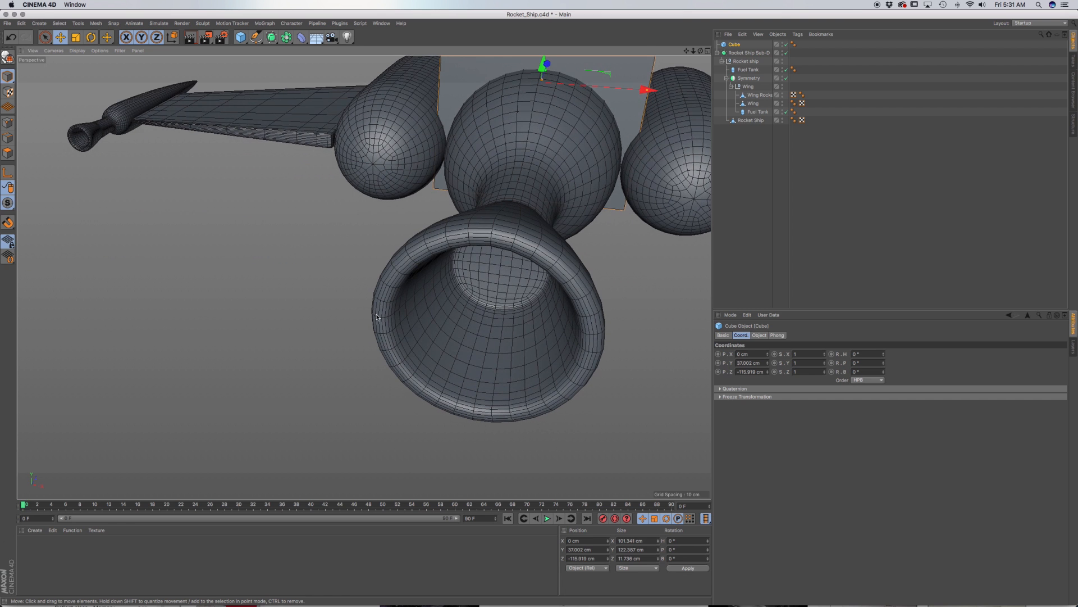
pyautogui.keyDown('alt'); pyautogui.moveTo(522, 183); pyautogui.dragTo(510, 268, button='middle'); pyautogui.keyUp('alt')
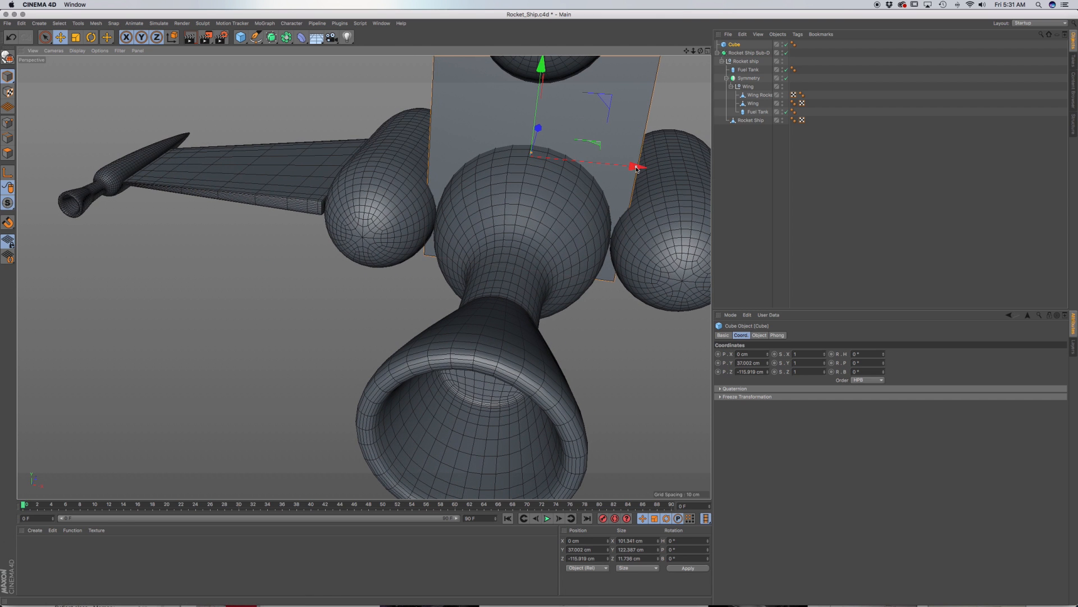
pyautogui.moveTo(636, 168); pyautogui.dragTo(624, 171)
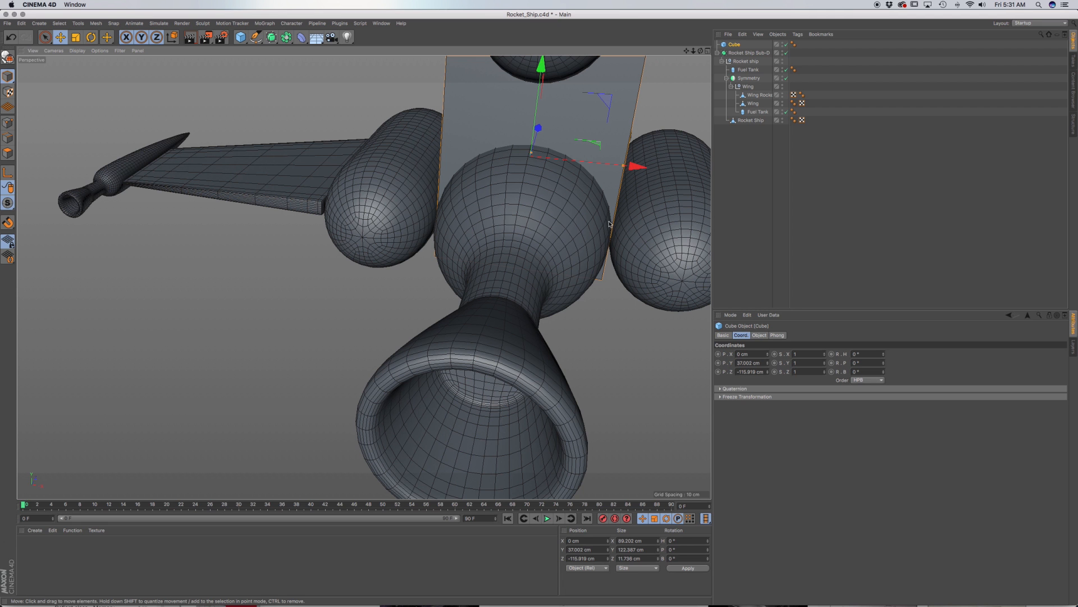
# Step: Shorten the flat cube's height to about 84 cm so its upper edge meets the underside of the upper fuel tank
pyautogui.keyDown('alt'); pyautogui.moveTo(610, 242); pyautogui.dragTo(567, 298); pyautogui.keyUp('alt')
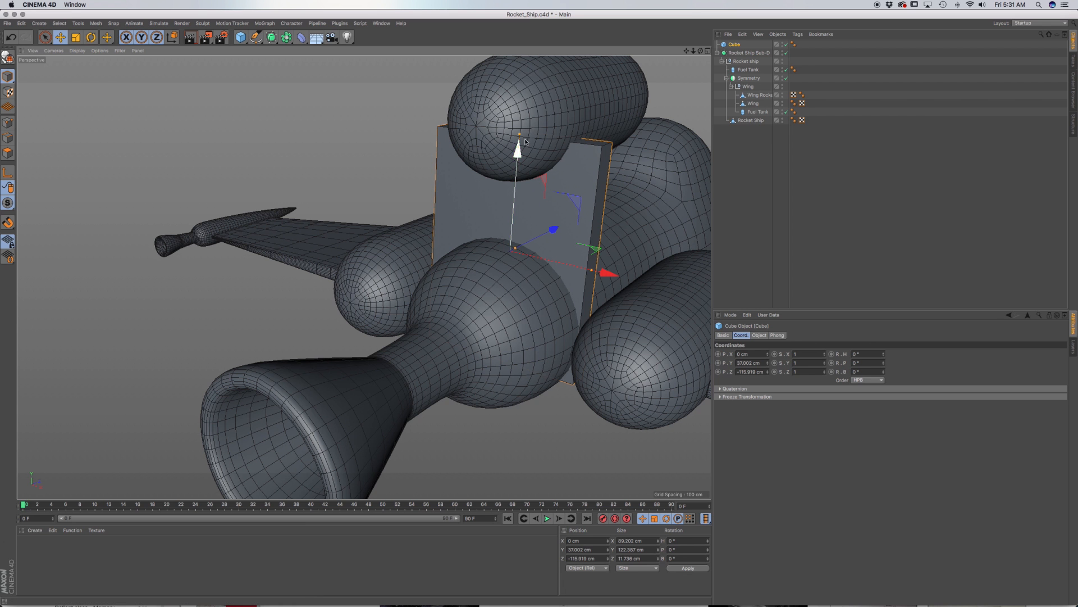
pyautogui.moveTo(518, 135); pyautogui.dragTo(578, 162)
pyautogui.moveTo(505, 176); pyautogui.dragTo(506, 179)
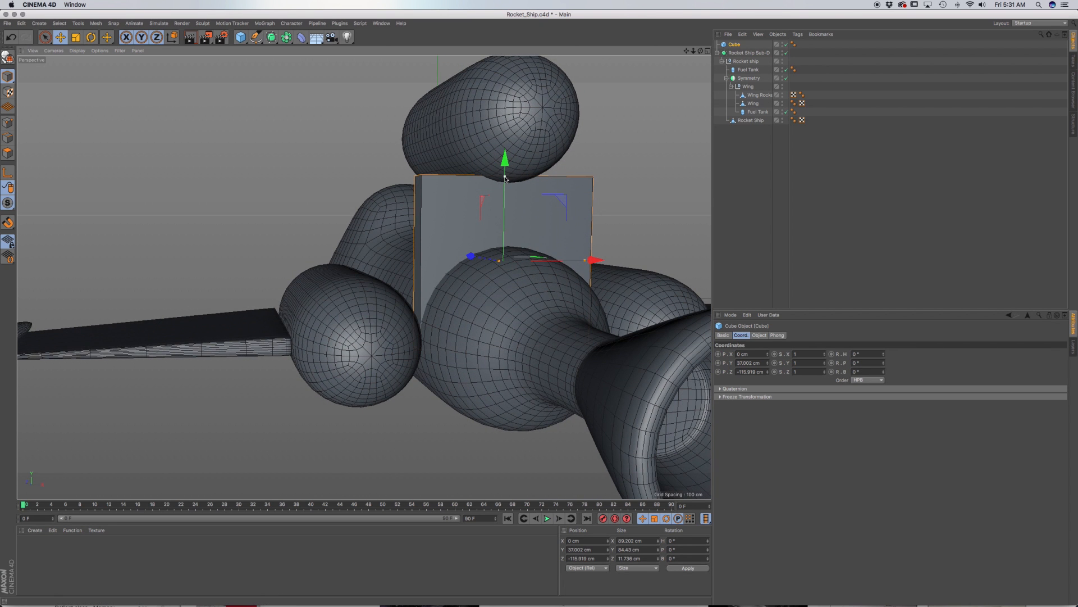
# Step: Make the flat cube editable and prepare to pick its individual points with Live Selection
pyautogui.click(8, 57)
pyautogui.click(8, 123)
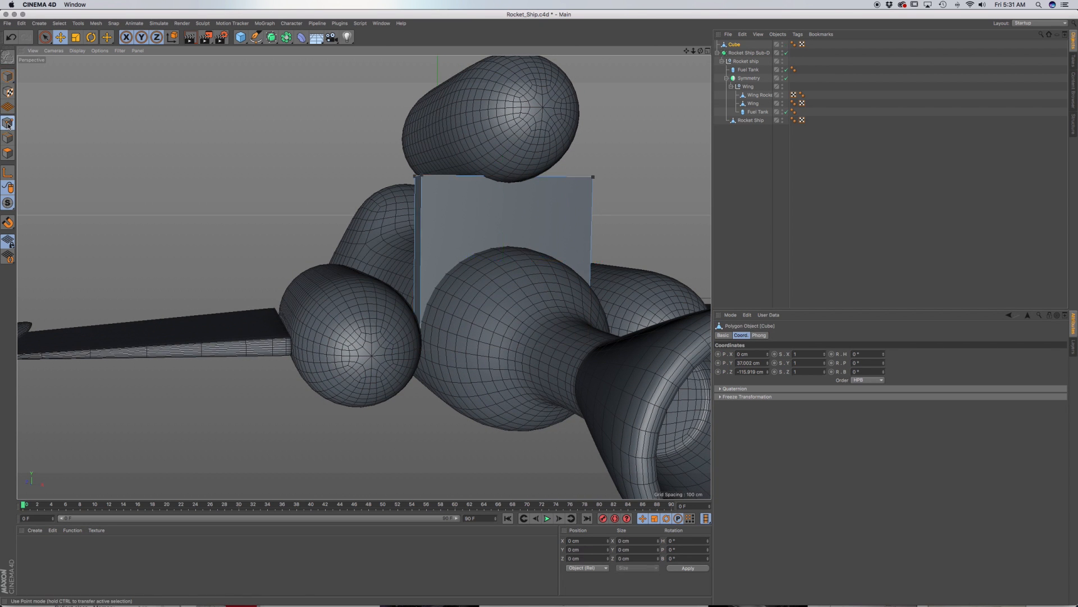
pyautogui.press('9')
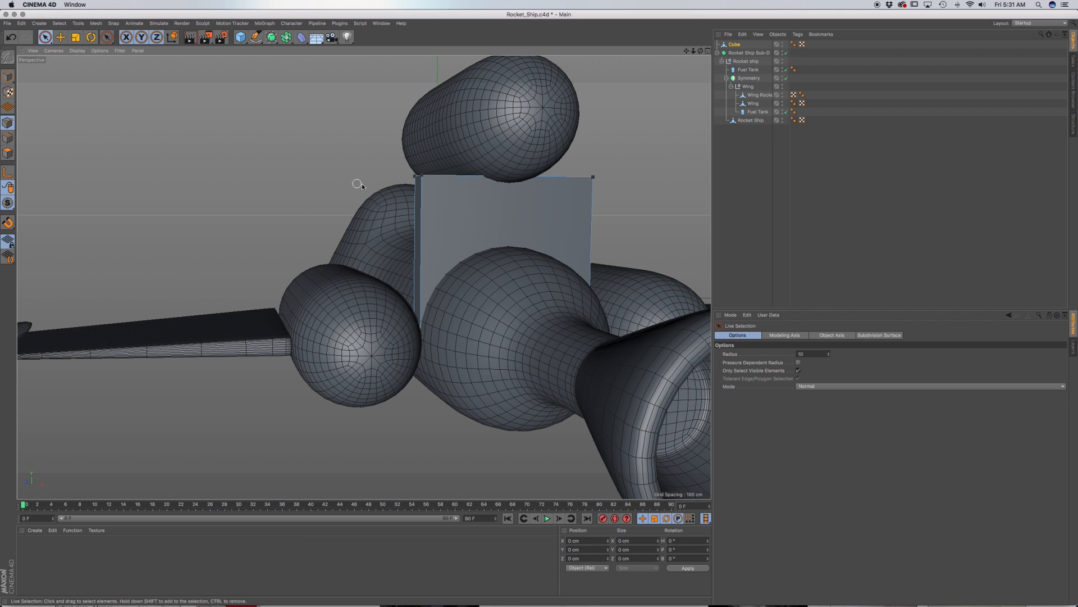
# Step: Select the panel's four upper corner points and scale them in X to about 30 cm wide
pyautogui.keyDown('alt'); pyautogui.moveTo(424, 185); pyautogui.dragTo(416, 180); pyautogui.keyUp('alt')
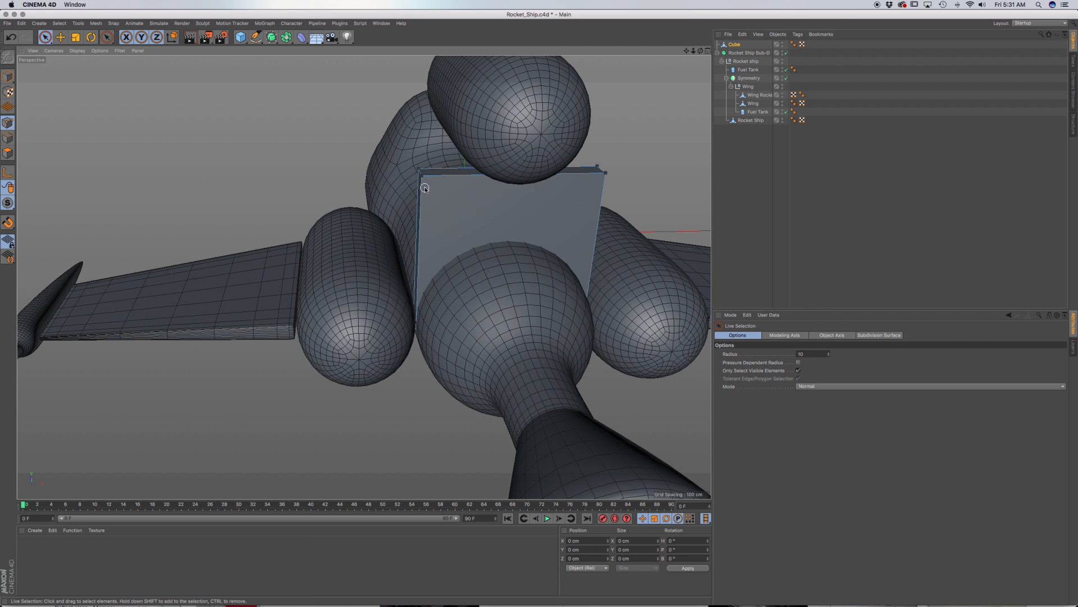
pyautogui.click(419, 170)
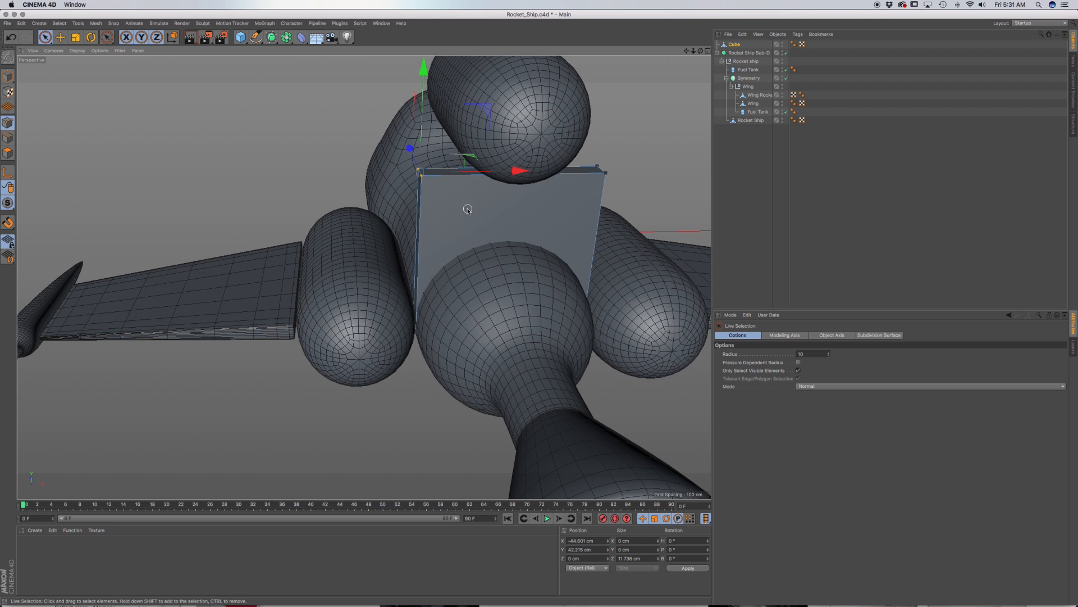
pyautogui.keyDown('alt'); pyautogui.moveTo(468, 210); pyautogui.dragTo(440, 187); pyautogui.keyUp('alt')
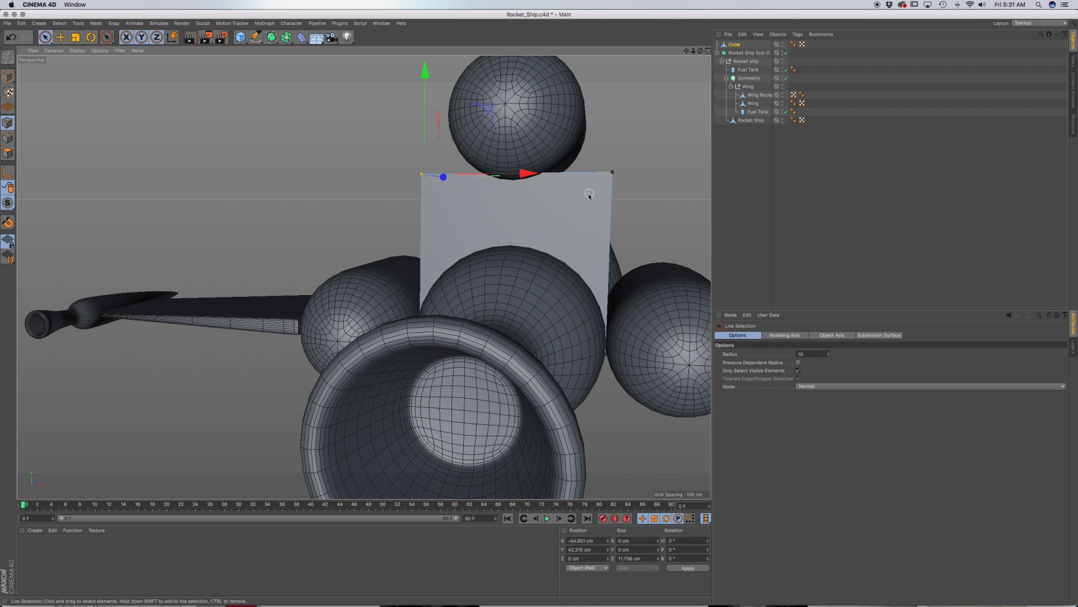
pyautogui.keyDown('alt'); pyautogui.moveTo(589, 195); pyautogui.dragTo(571, 222); pyautogui.keyUp('alt')
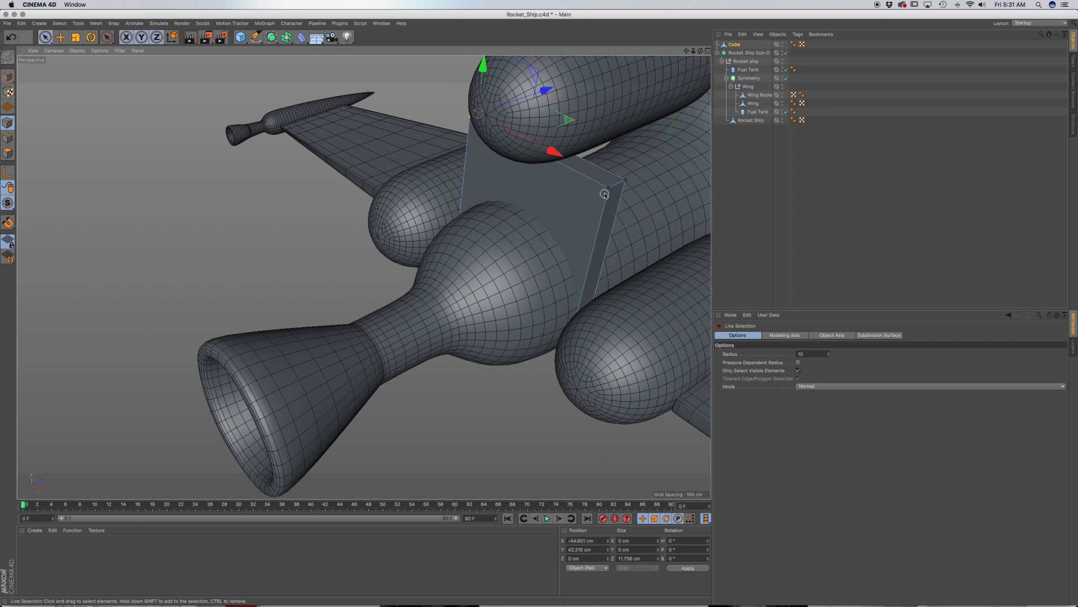
pyautogui.keyDown('shift'); pyautogui.click(630, 179); pyautogui.keyUp('shift')
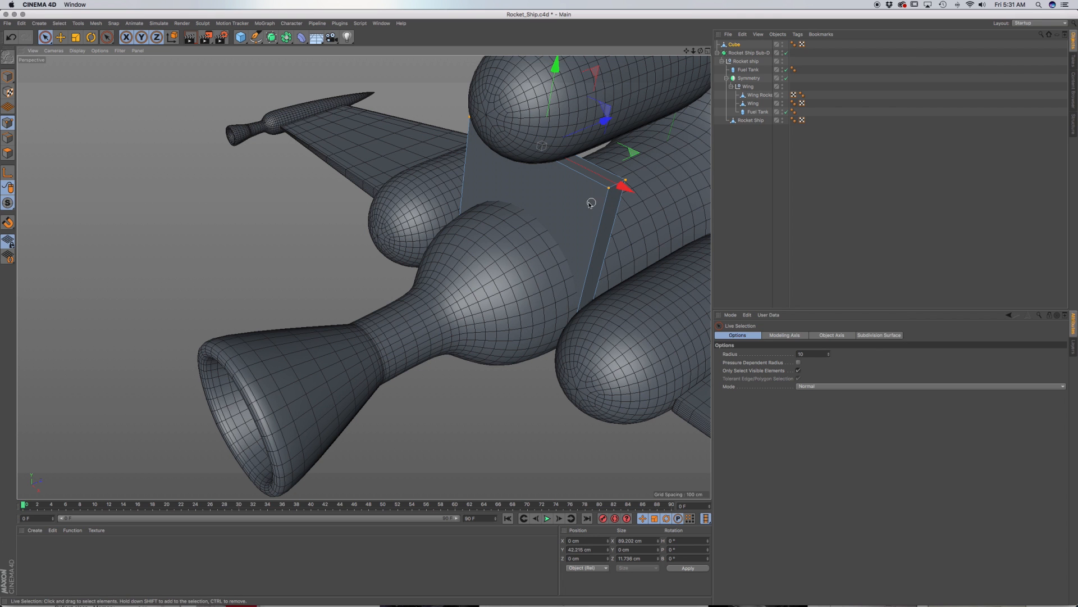
pyautogui.press('t')
pyautogui.moveTo(627, 186); pyautogui.dragTo(628, 149)
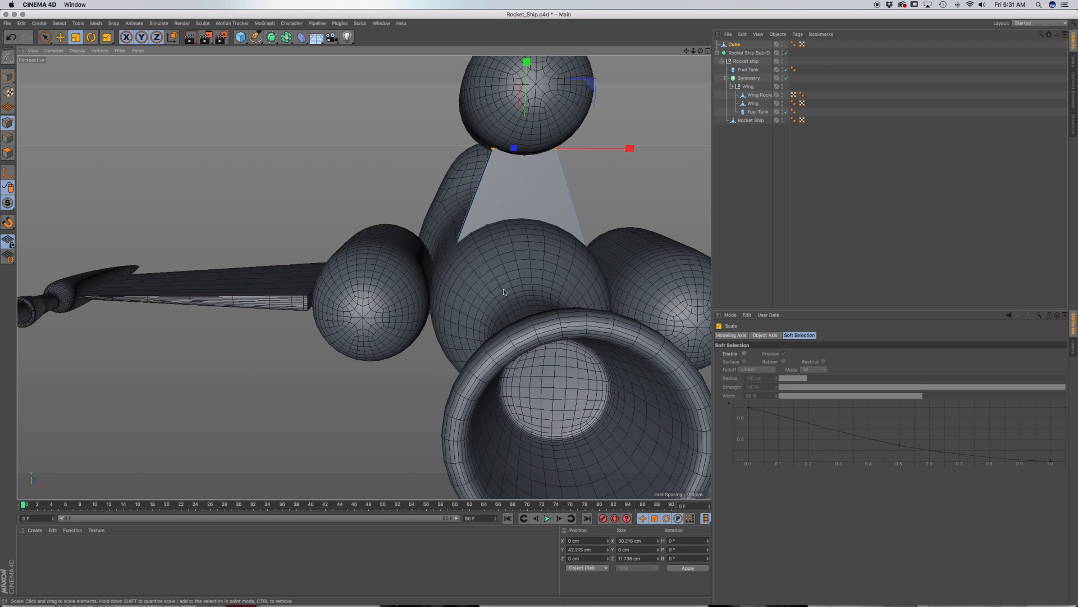
# Step: Select the panel's four lower points with Rectangle Selection and scale them in X to about 106 cm wide
pyautogui.keyDown('alt'); pyautogui.moveTo(503, 288); pyautogui.dragTo(396, 256); pyautogui.keyUp('alt')
pyautogui.keyDown('alt'); pyautogui.moveTo(424, 239); pyautogui.dragTo(645, 288); pyautogui.keyUp('alt')
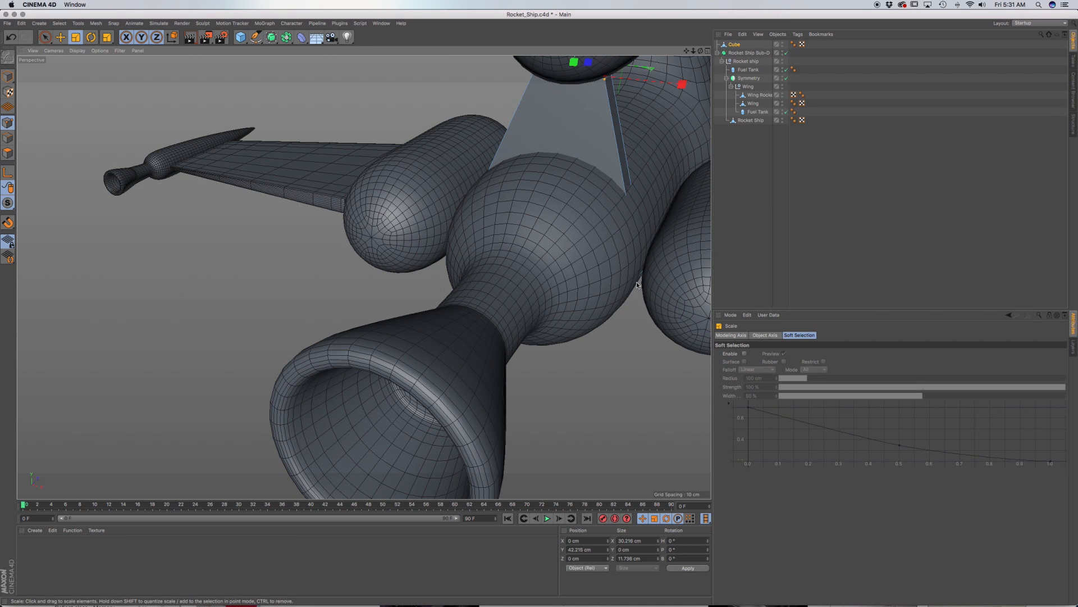
pyautogui.click(46, 37)
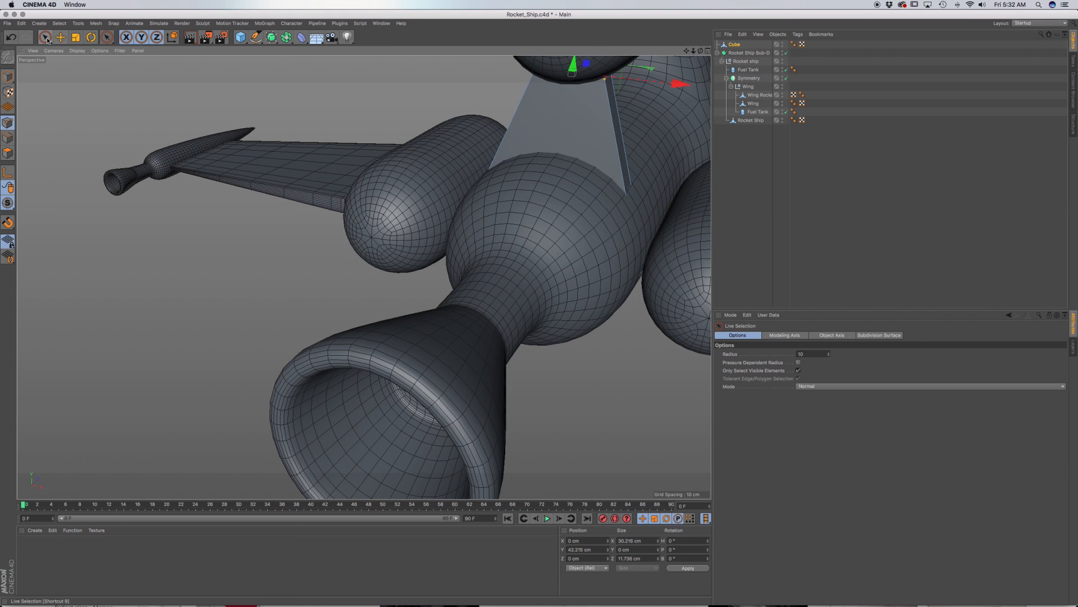
pyautogui.moveTo(45, 37); pyautogui.dragTo(73, 61)
pyautogui.moveTo(657, 316); pyautogui.dragTo(629, 224)
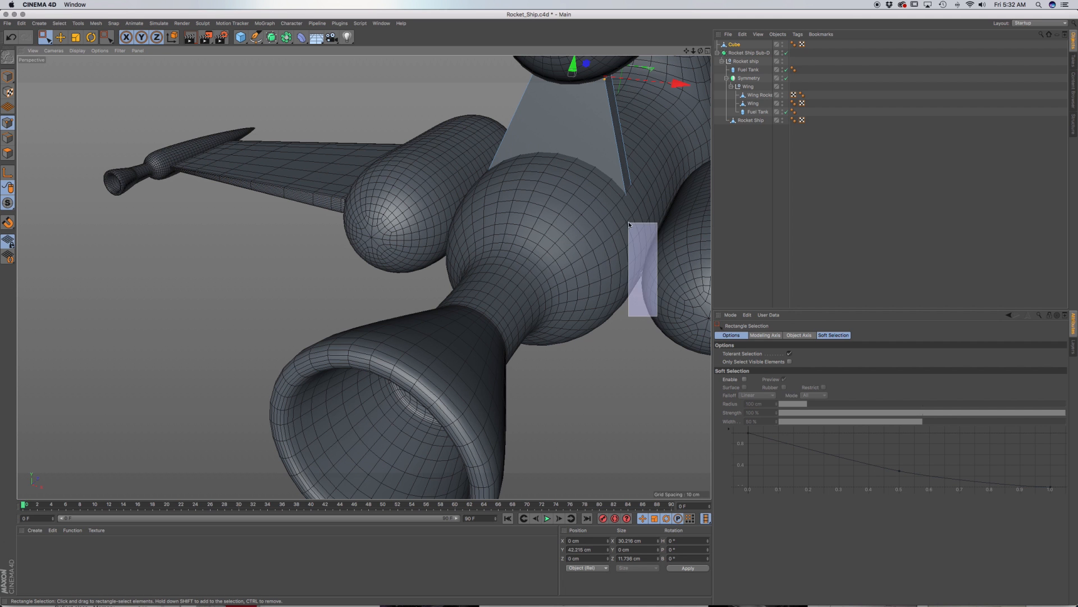
pyautogui.keyDown('alt'); pyautogui.moveTo(524, 251); pyautogui.dragTo(557, 241); pyautogui.keyUp('alt')
pyautogui.moveTo(407, 292); pyautogui.dragTo(344, 202)
pyautogui.scroll(1, 486, 227)
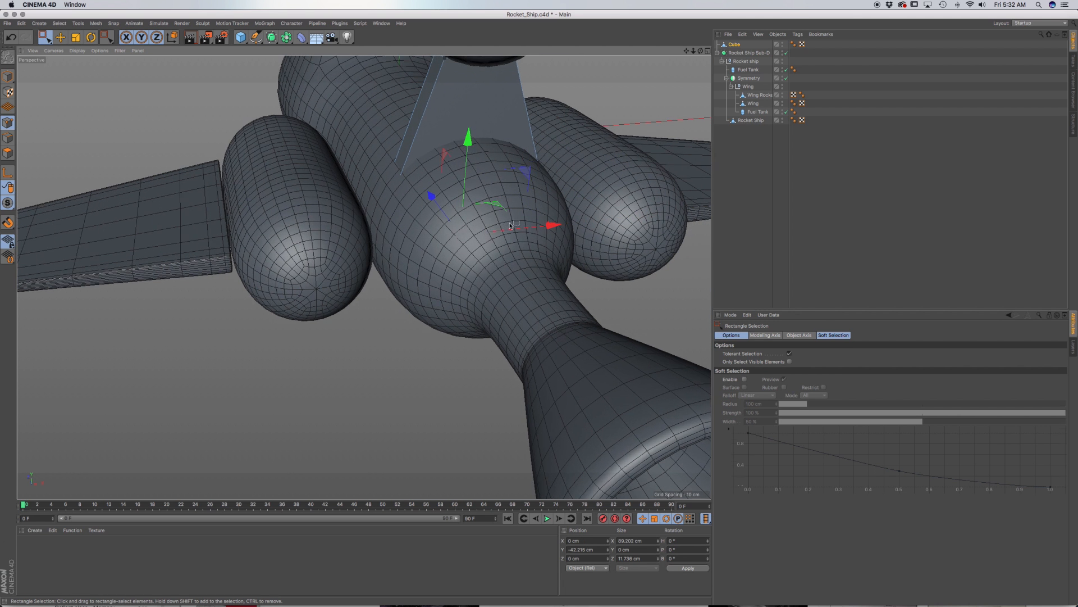
pyautogui.press('t')
pyautogui.moveTo(555, 225); pyautogui.dragTo(553, 252)
pyautogui.moveTo(677, 272); pyautogui.dragTo(685, 275)
pyautogui.keyDown('alt'); pyautogui.moveTo(620, 261); pyautogui.dragTo(652, 255); pyautogui.keyUp('alt')
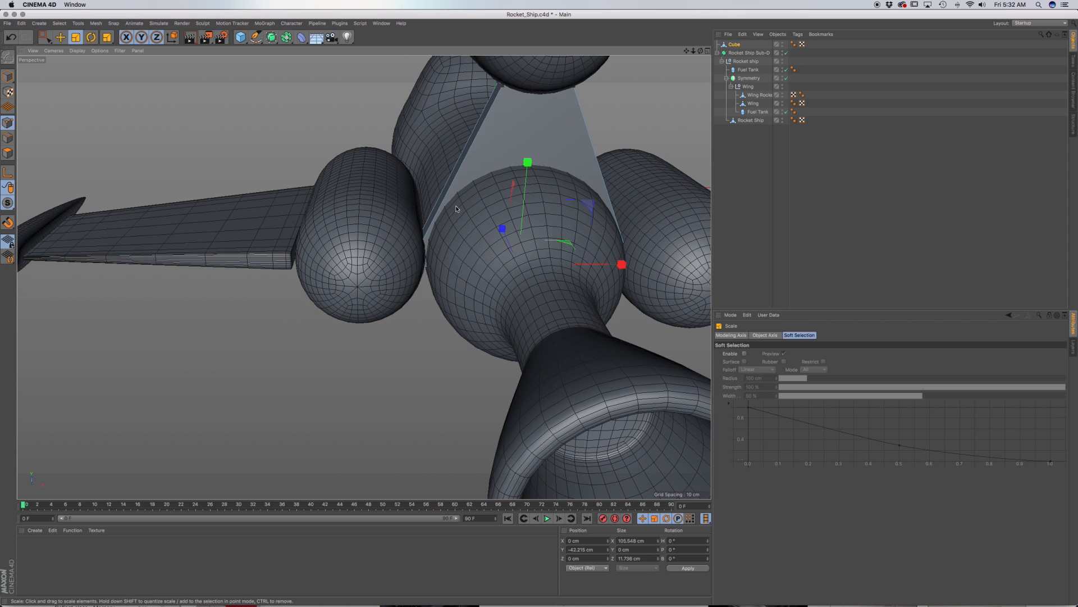
# Step: Select the four points of the panel face nearer the ship's nose with Rectangle Selection
pyautogui.moveTo(454, 251)
pyautogui.keyDown('alt'); pyautogui.mouseDown()
pyautogui.moveTo(469, 232)
pyautogui.moveTo(472, 242)
pyautogui.mouseUp(); pyautogui.keyUp('alt')
pyautogui.keyDown('alt'); pyautogui.moveTo(506, 183); pyautogui.dragTo(440, 290); pyautogui.keyUp('alt')
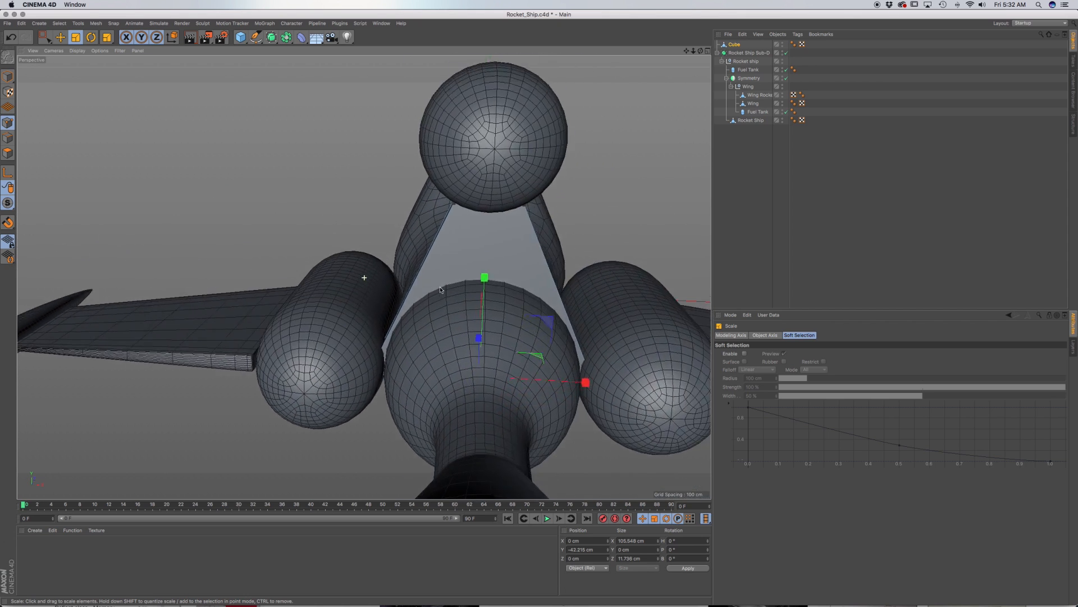
pyautogui.keyDown('alt'); pyautogui.moveTo(491, 222); pyautogui.dragTo(417, 214); pyautogui.keyUp('alt')
pyautogui.press('0')
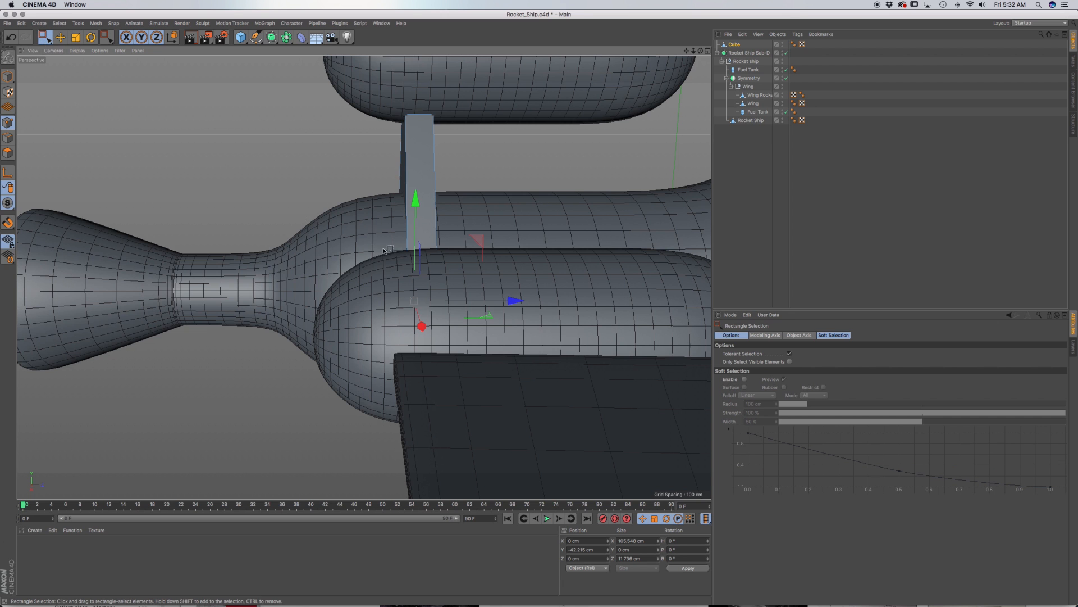
pyautogui.keyDown('alt'); pyautogui.moveTo(404, 171); pyautogui.dragTo(396, 175); pyautogui.keyUp('alt')
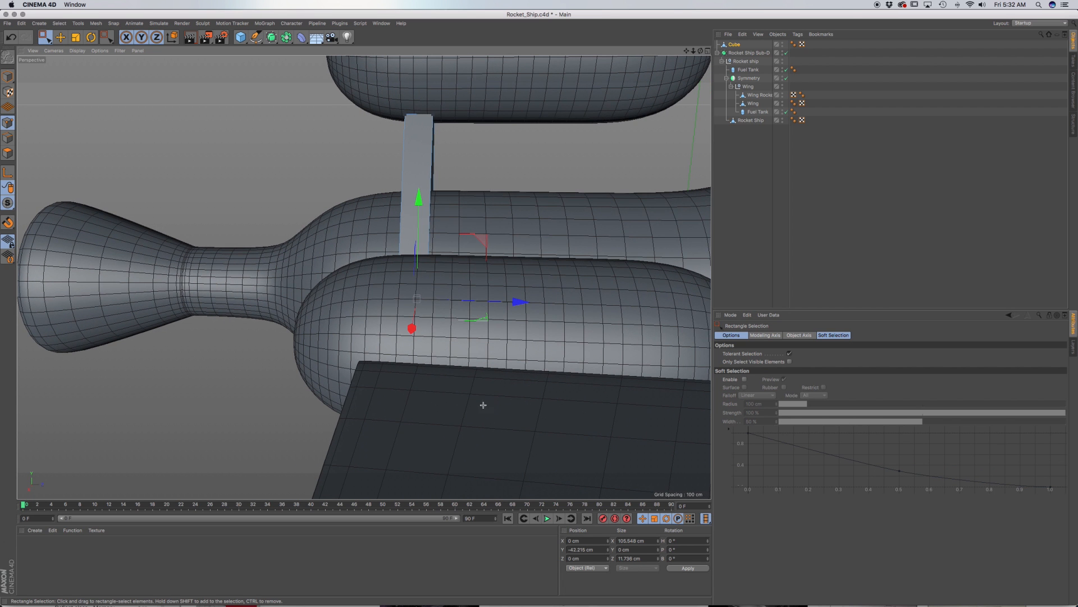
pyautogui.moveTo(483, 405); pyautogui.dragTo(424, 78)
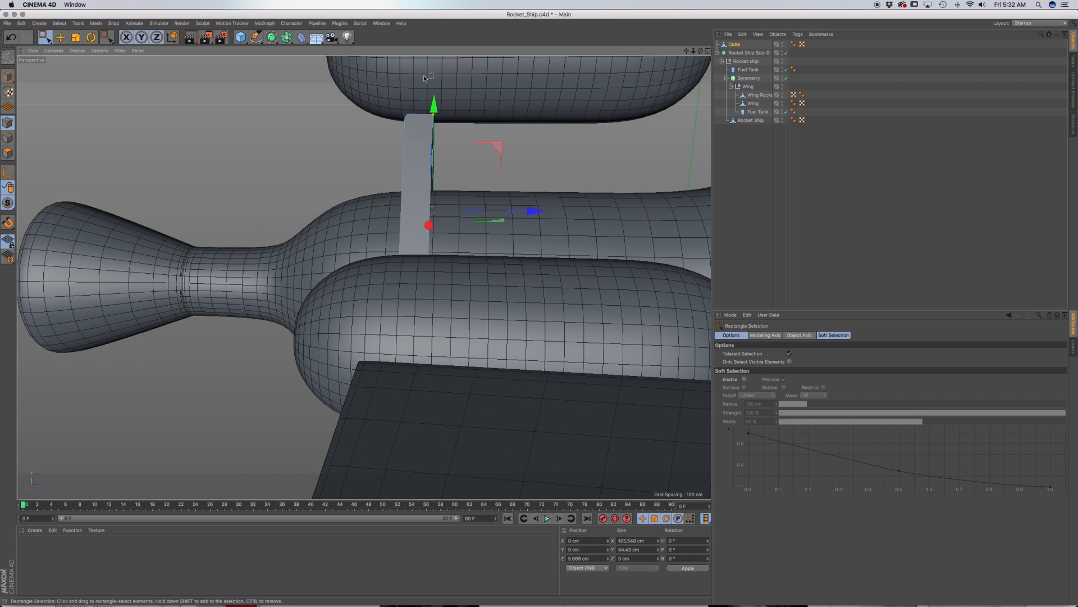
# Step: Hide the main rocket ship body and the wing assembly in the viewport to isolate the panel
pyautogui.keyDown('alt'); pyautogui.click(781, 120); pyautogui.keyUp('alt')
pyautogui.keyDown('alt'); pyautogui.click(781, 120); pyautogui.keyUp('alt')
pyautogui.keyDown('alt'); pyautogui.moveTo(554, 183); pyautogui.dragTo(609, 163); pyautogui.keyUp('alt')
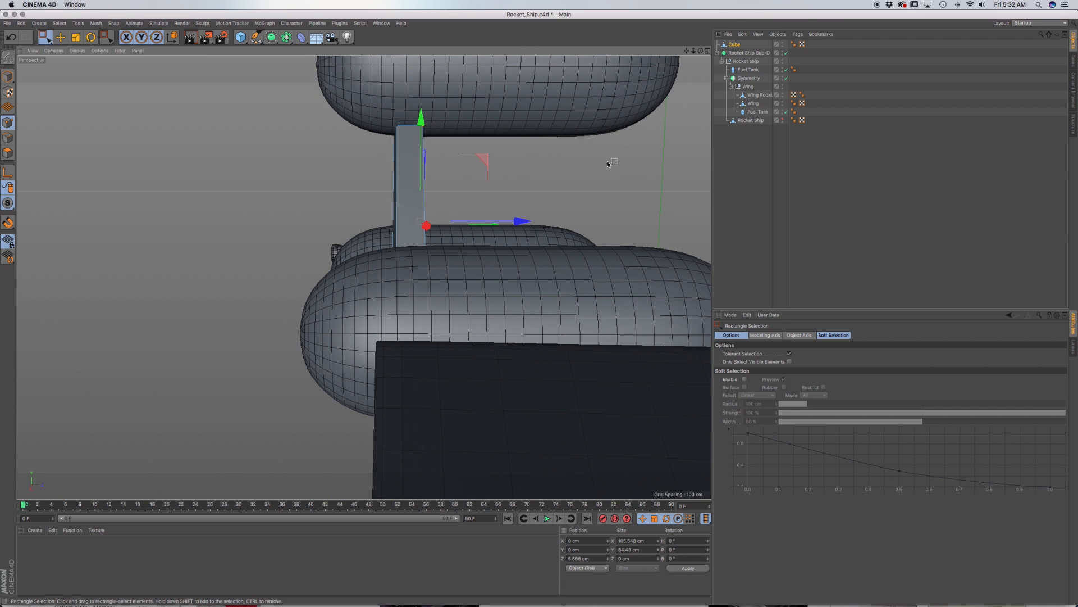
pyautogui.keyDown('alt'); pyautogui.click(782, 86); pyautogui.keyUp('alt')
pyautogui.keyDown('alt'); pyautogui.click(781, 86); pyautogui.keyUp('alt')
# Step: Thin the panel by moving its selected face points along Z to about 3 cm
pyautogui.keyDown('alt'); pyautogui.moveTo(474, 301); pyautogui.dragTo(492, 260); pyautogui.keyUp('alt')
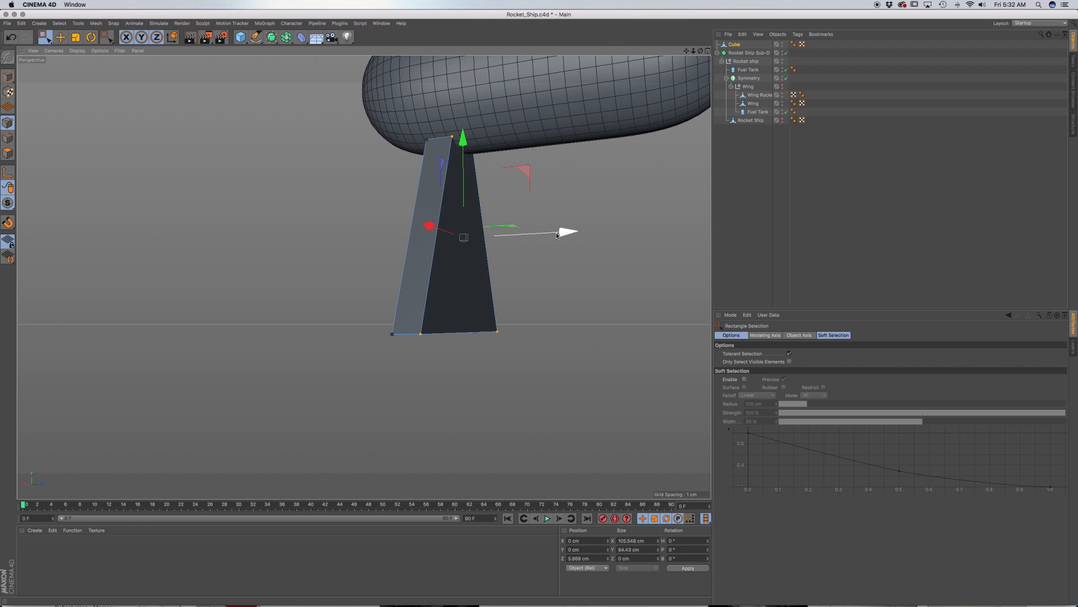
pyautogui.moveTo(561, 233); pyautogui.dragTo(515, 250)
pyautogui.keyDown('alt'); pyautogui.moveTo(457, 284); pyautogui.dragTo(521, 291); pyautogui.keyUp('alt')
pyautogui.keyDown('alt'); pyautogui.moveTo(362, 317); pyautogui.dragTo(462, 319); pyautogui.keyUp('alt')
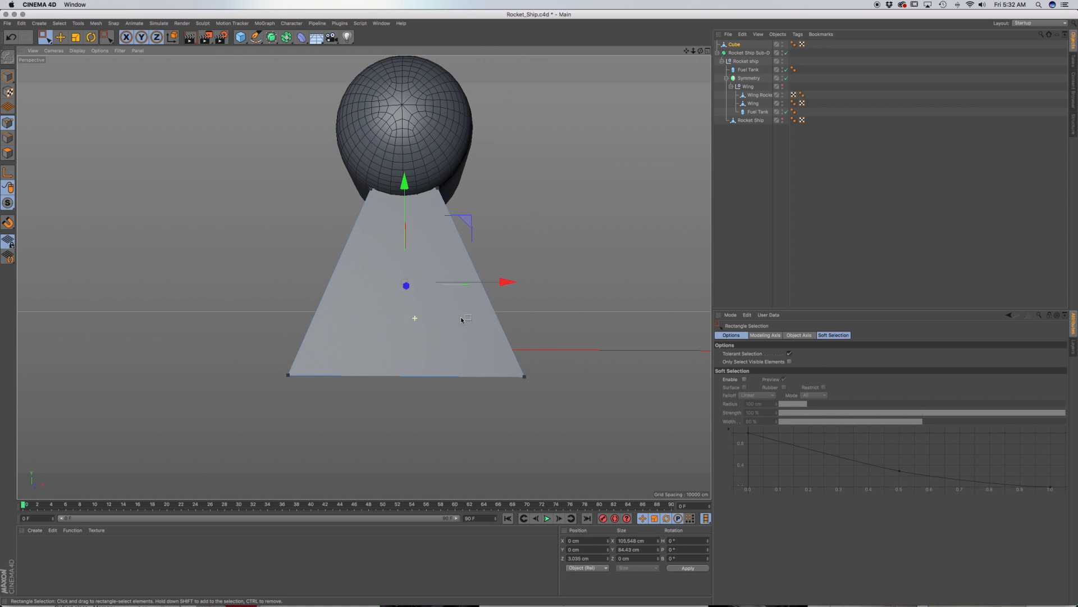
# Step: Inset the panel's two large opposite faces by about 4 cm with Extrude Inner
pyautogui.click(8, 153)
pyautogui.click(46, 37)
pyautogui.click(79, 49)
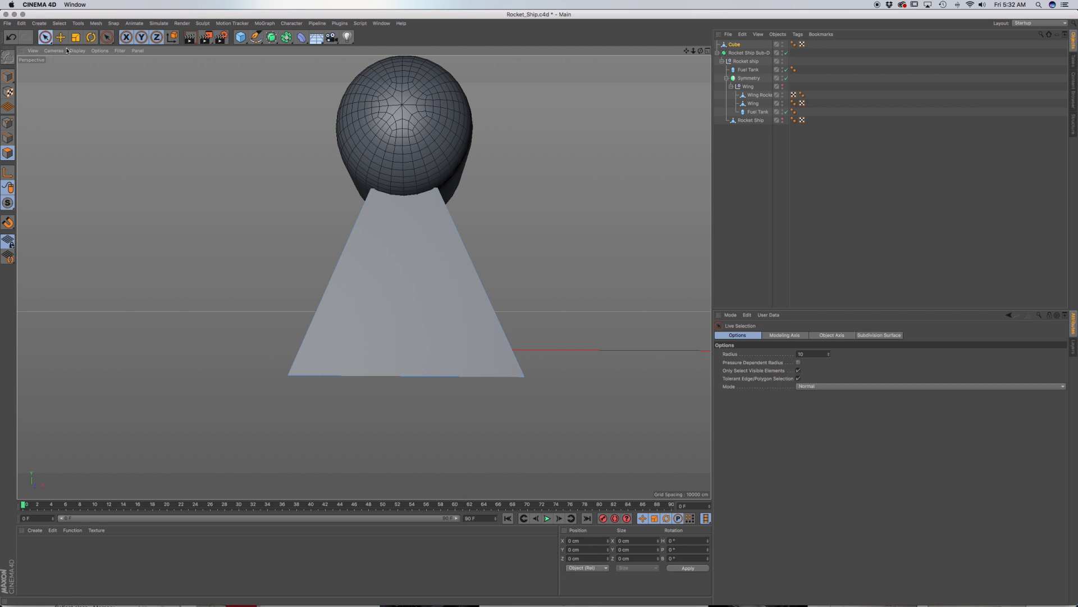
pyautogui.click(398, 256)
pyautogui.keyDown('alt'); pyautogui.moveTo(398, 256); pyautogui.dragTo(236, 258); pyautogui.keyUp('alt')
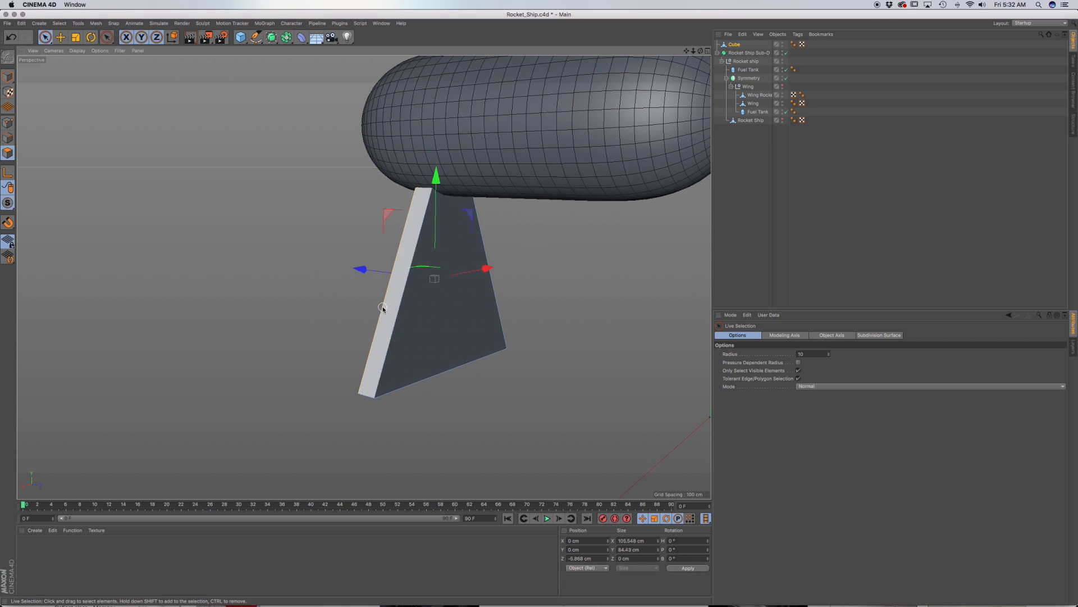
pyautogui.click(430, 314)
pyautogui.keyDown('alt'); pyautogui.moveTo(419, 316); pyautogui.dragTo(572, 291); pyautogui.keyUp('alt')
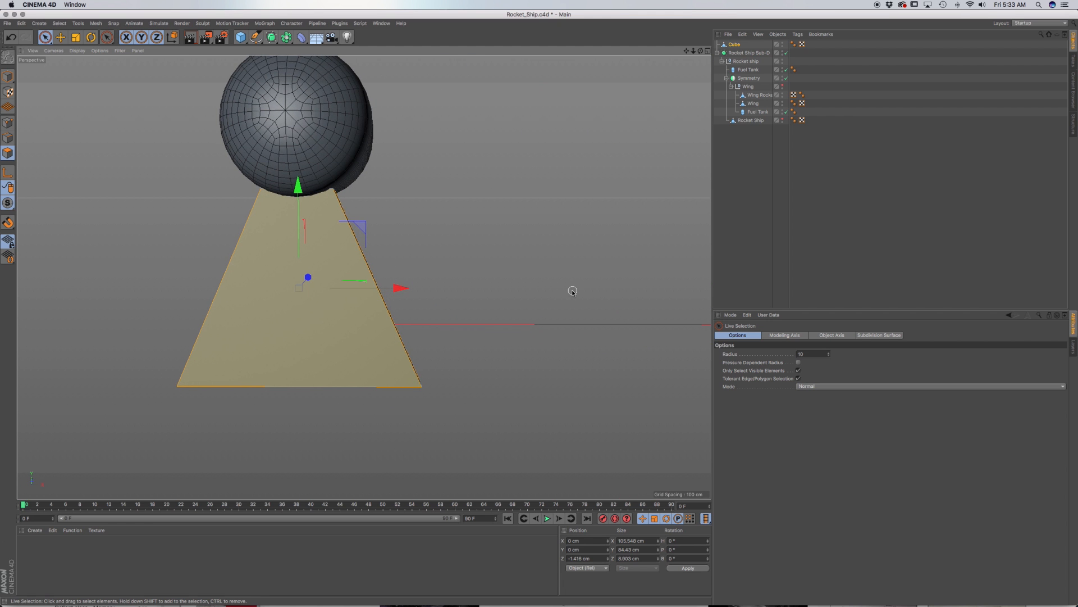
pyautogui.press('i')
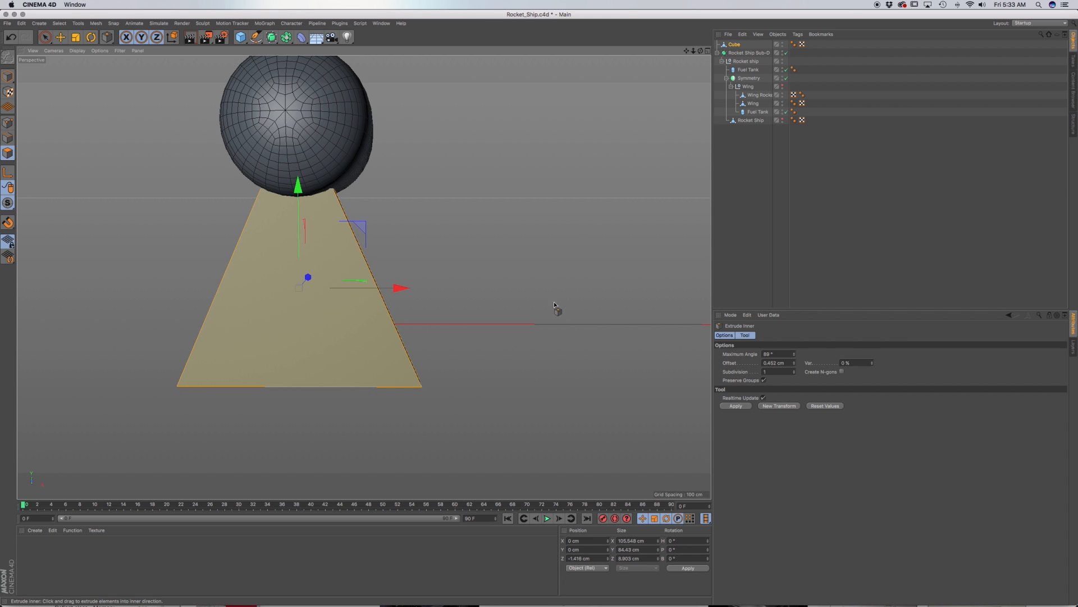
pyautogui.moveTo(483, 312); pyautogui.dragTo(331, 309)
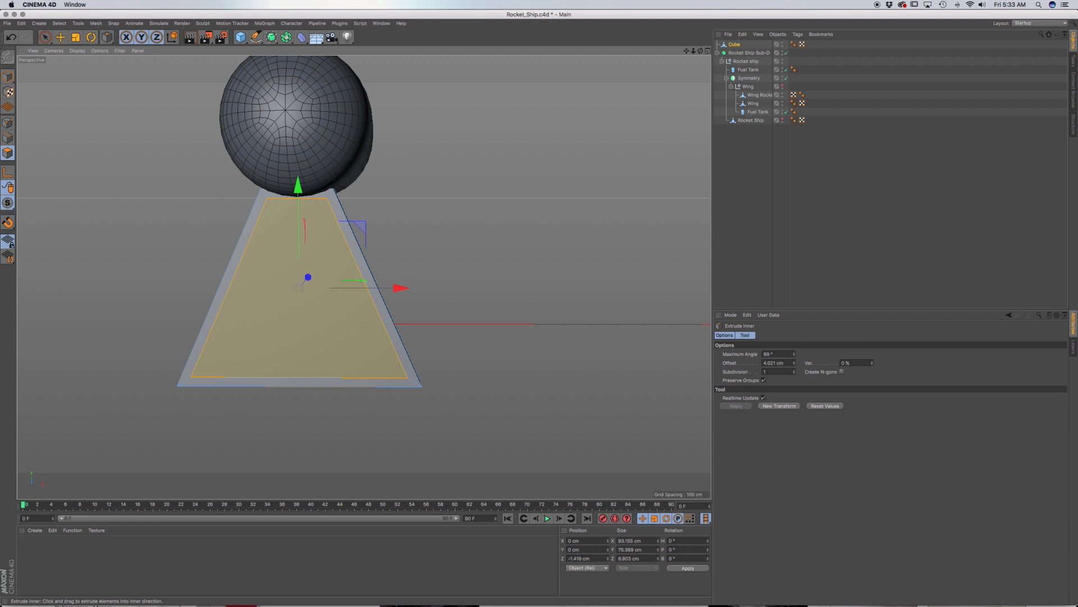
# Step: Delete the panel's inset center faces and the strips along its lower edge, leaving two legs and a crossbar
pyautogui.moveTo(413, 316)
pyautogui.keyDown('alt'); pyautogui.mouseDown()
pyautogui.moveTo(387, 332)
pyautogui.moveTo(305, 345)
pyautogui.moveTo(422, 321)
pyautogui.mouseUp(); pyautogui.keyUp('alt')
pyautogui.press('super+shift+a')
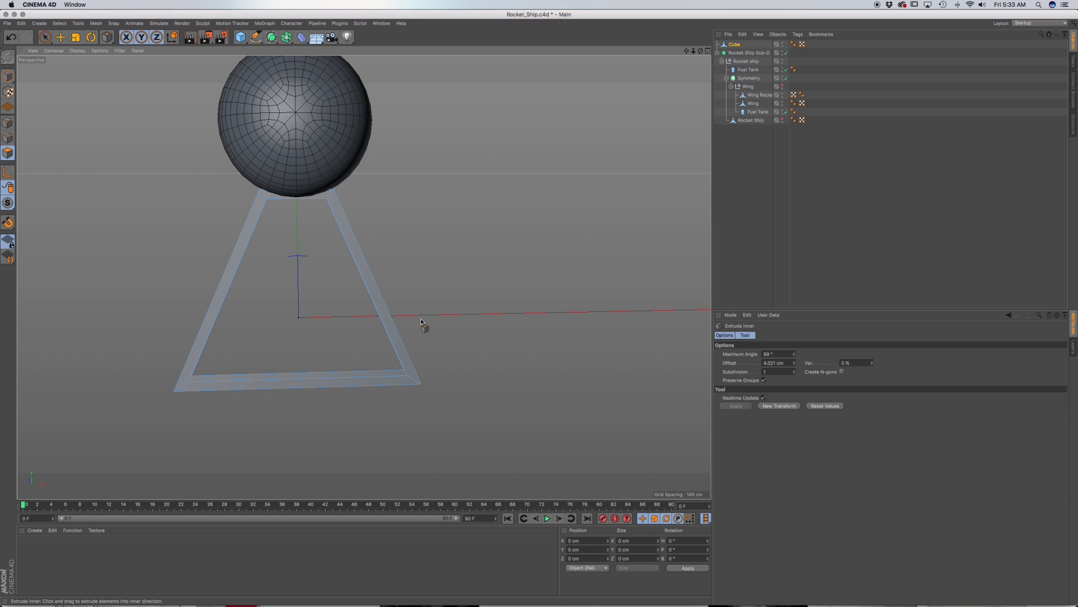
pyautogui.press('space')
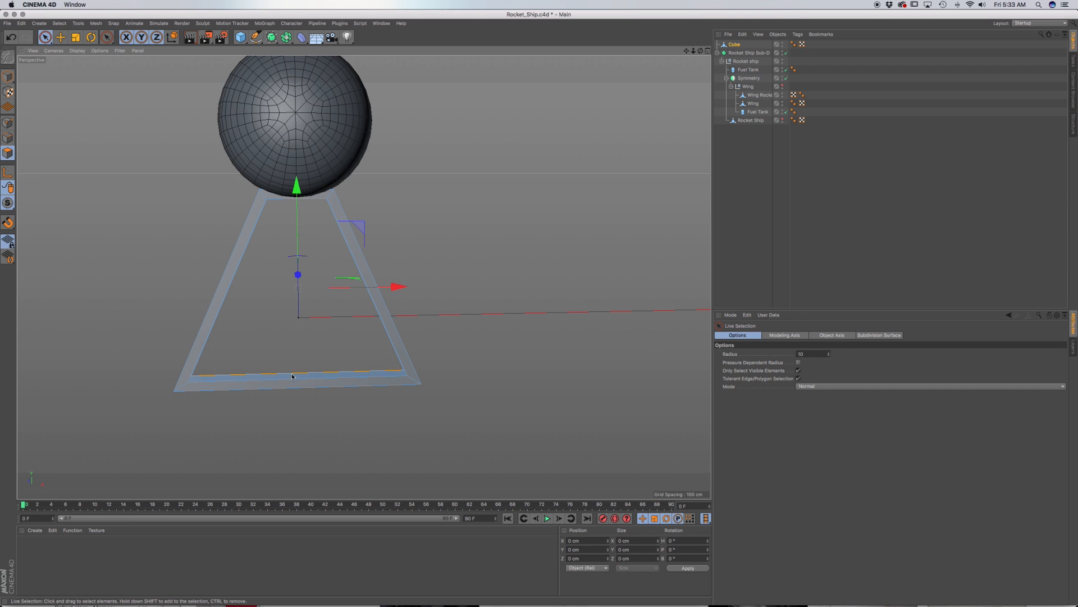
pyautogui.click(310, 392)
pyautogui.press('super+shift+a')
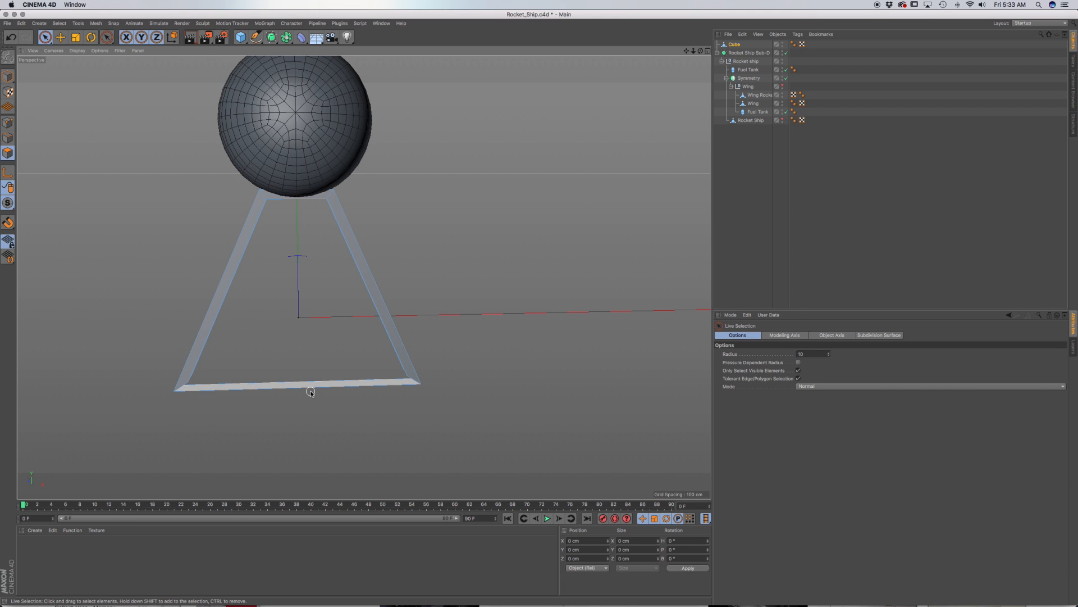
pyautogui.click(340, 383)
pyautogui.press('Delete')
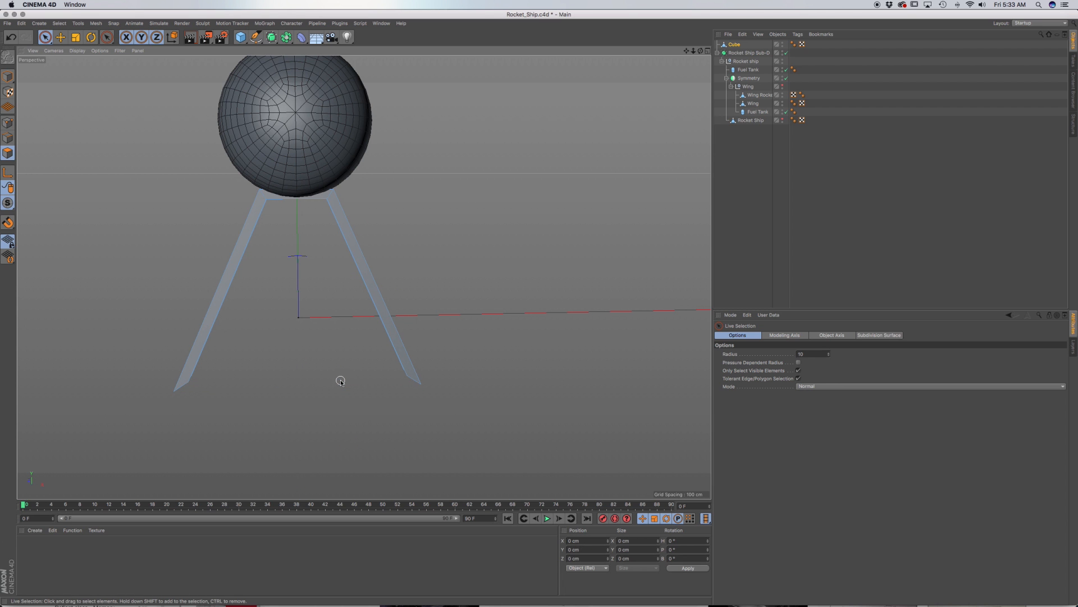
# Step: Bridge the open inner edges along one leg of the support frame with a new polygon
pyautogui.keyDown('alt'); pyautogui.moveTo(321, 320); pyautogui.dragTo(329, 271); pyautogui.keyUp('alt')
pyautogui.keyDown('alt'); pyautogui.moveTo(251, 337); pyautogui.dragTo(198, 342); pyautogui.keyUp('alt')
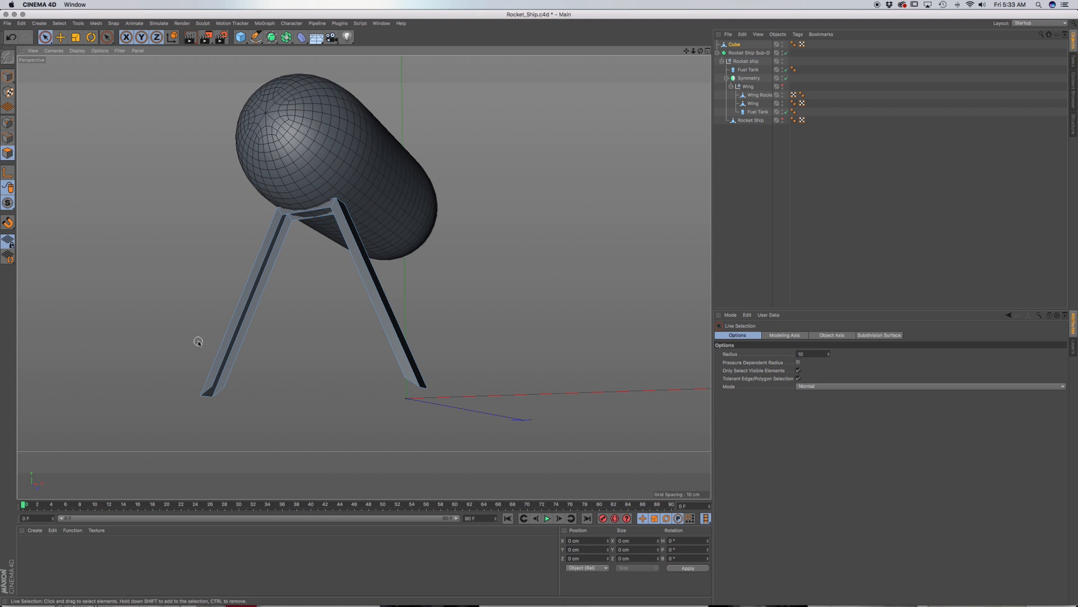
pyautogui.press('m')
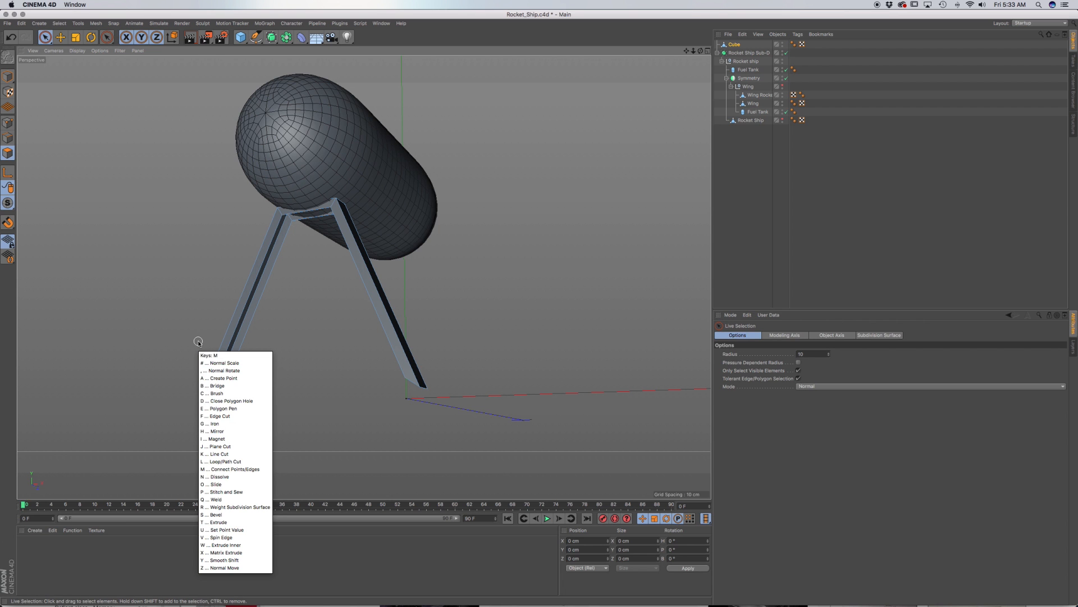
pyautogui.press('b')
pyautogui.press('m')
pyautogui.press('b')
pyautogui.press('m')
pyautogui.press('b')
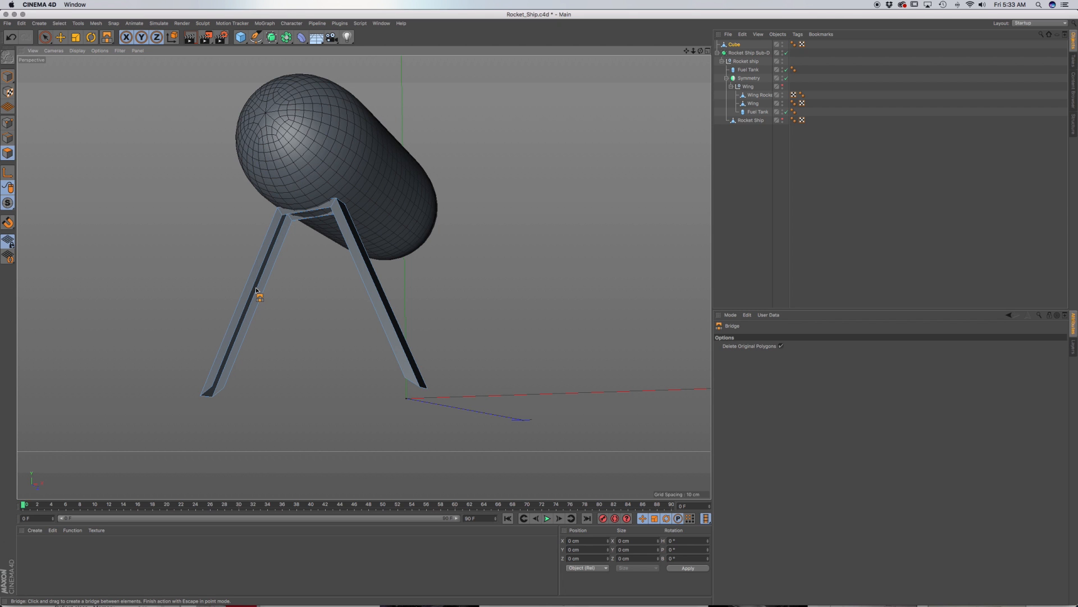
pyautogui.click(8, 138)
pyautogui.scroll(5, 260, 278)
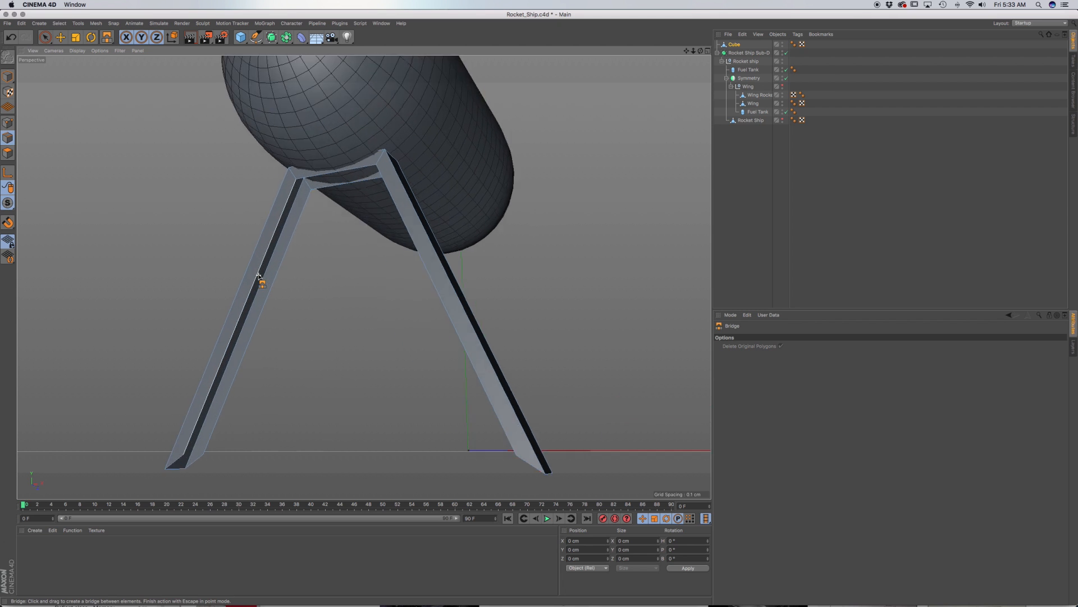
pyautogui.moveTo(260, 274); pyautogui.dragTo(282, 284)
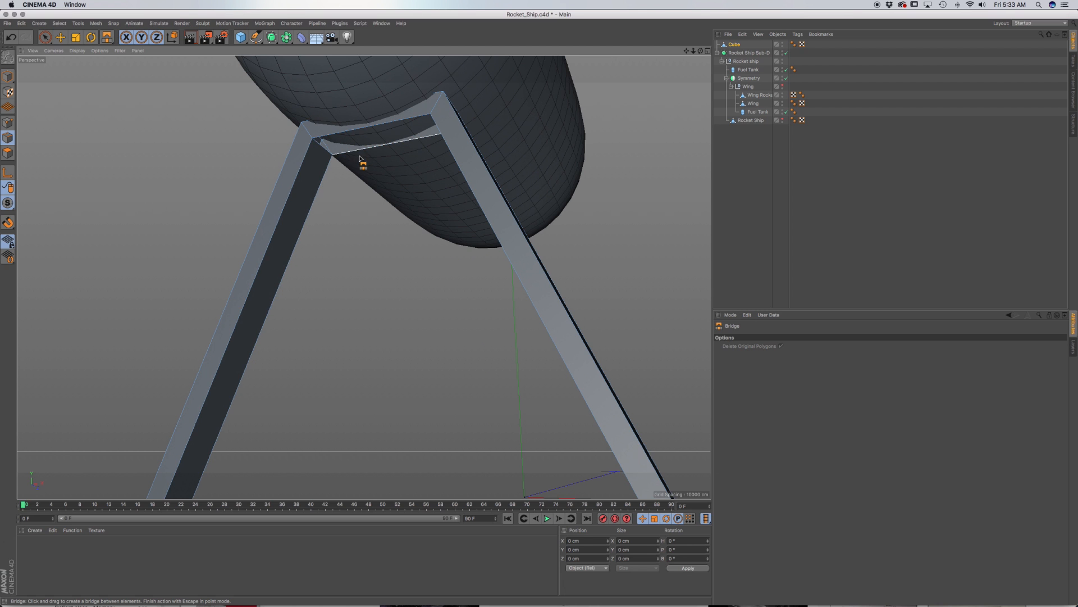
# Step: Undo the last bridge and bridge the open lower edges of the crossbar under the upper fuel tank
pyautogui.press('super+z')
pyautogui.moveTo(329, 136); pyautogui.dragTo(343, 155)
pyautogui.keyDown('alt'); pyautogui.moveTo(487, 169); pyautogui.dragTo(465, 195); pyautogui.keyUp('alt')
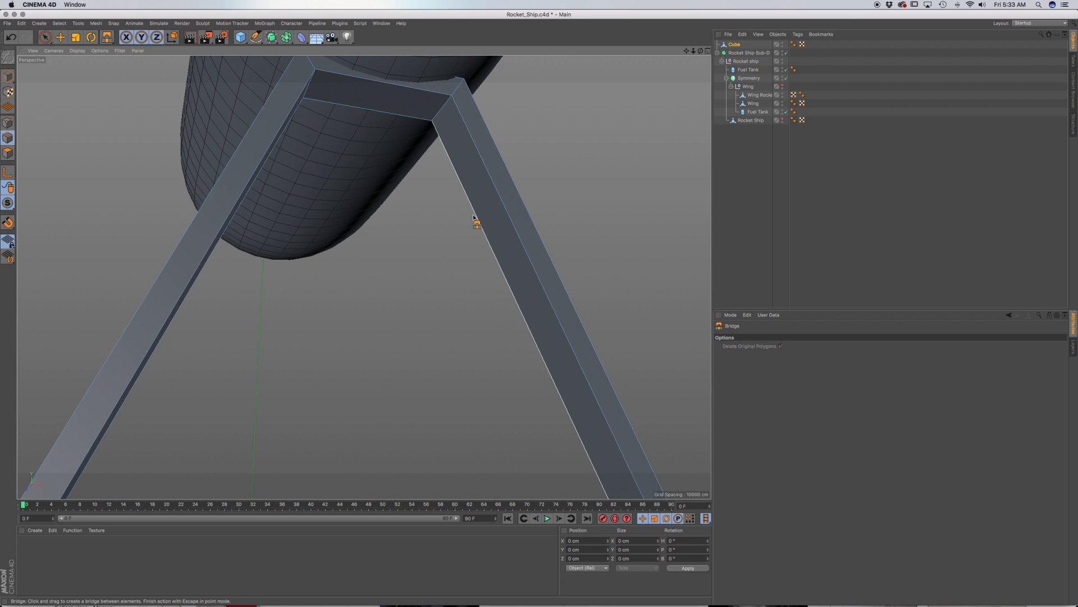
# Step: Inspect both legs, their lower ends and the crossbar of the support frame from several angles
pyautogui.scroll(-5, 478, 215)
pyautogui.scroll(5, 365, 305)
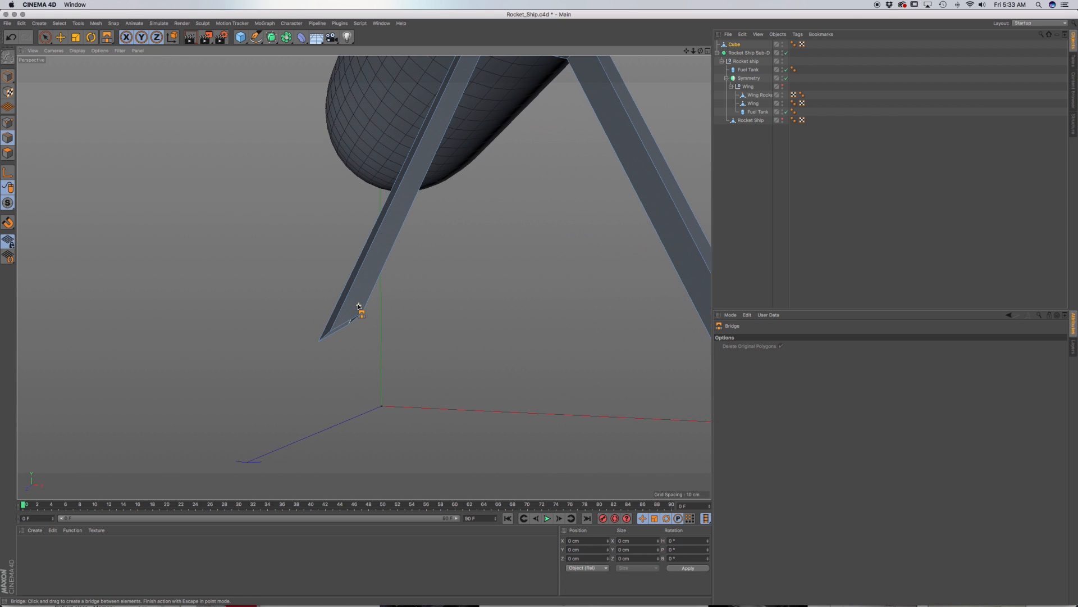
pyautogui.moveTo(357, 307)
pyautogui.keyDown('alt'); pyautogui.mouseDown()
pyautogui.moveTo(329, 276)
pyautogui.moveTo(358, 322)
pyautogui.moveTo(337, 340)
pyautogui.mouseUp(); pyautogui.keyUp('alt')
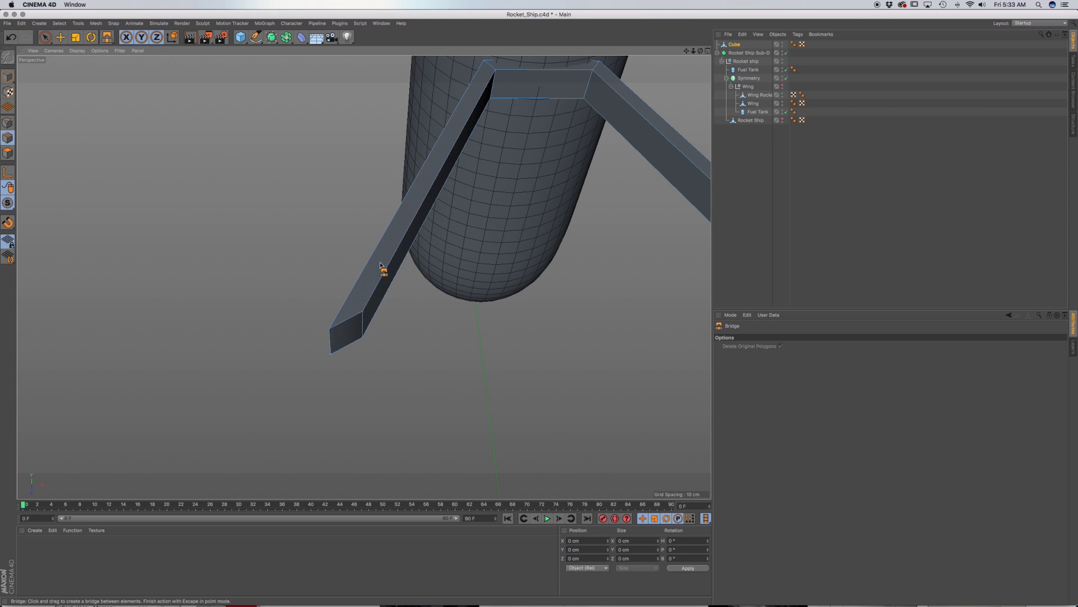
pyautogui.keyDown('alt'); pyautogui.moveTo(392, 254); pyautogui.dragTo(277, 248); pyautogui.keyUp('alt')
pyautogui.keyDown('alt'); pyautogui.moveTo(618, 247); pyautogui.dragTo(511, 243); pyautogui.keyUp('alt')
pyautogui.press('space')
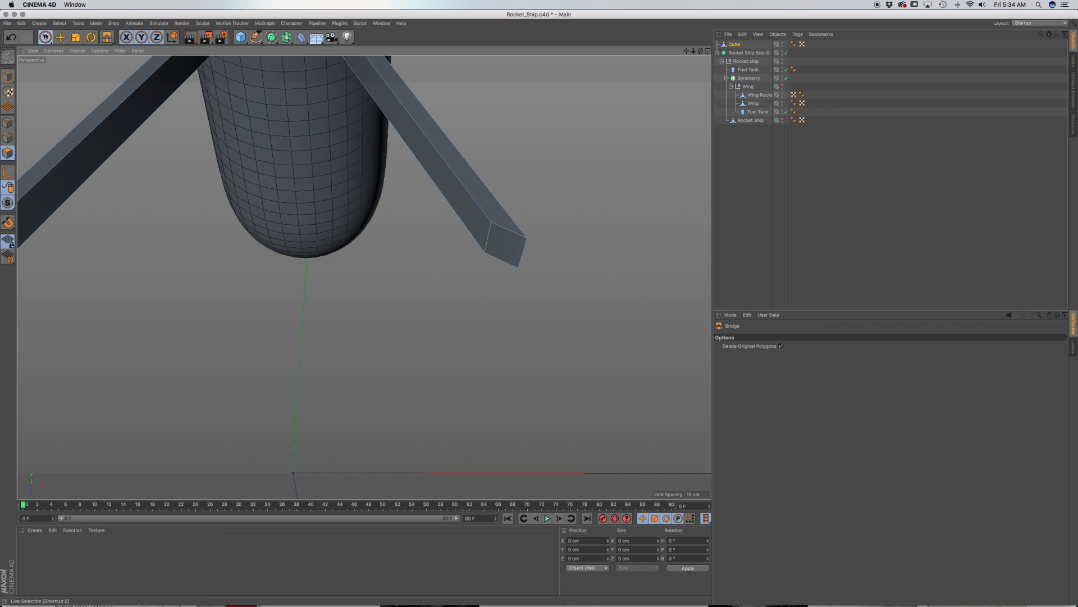
pyautogui.press('super+a')
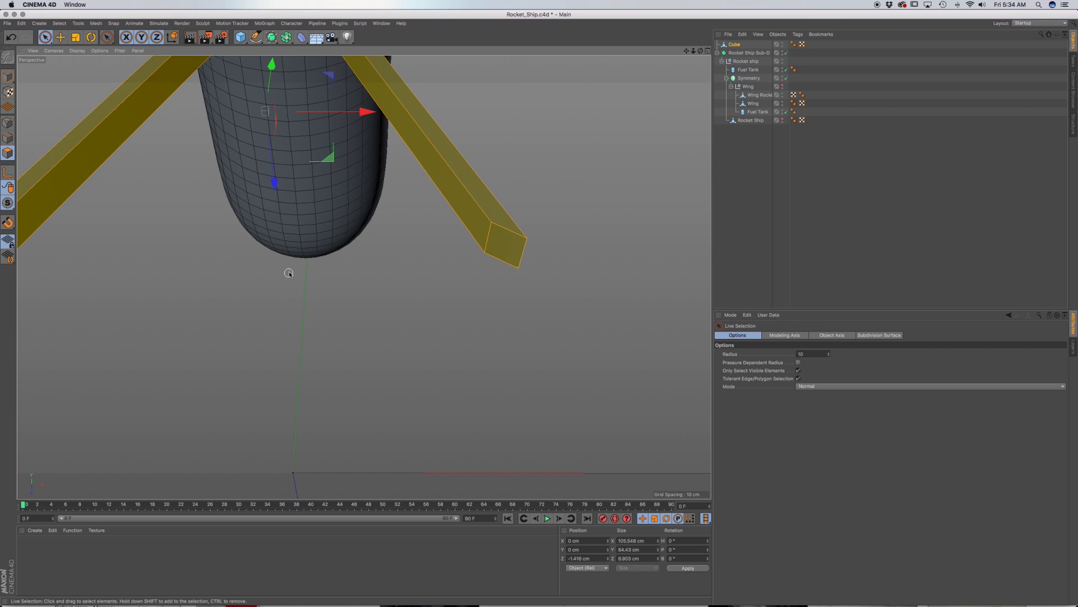
pyautogui.keyDown('alt'); pyautogui.moveTo(288, 273); pyautogui.dragTo(391, 355); pyautogui.keyUp('alt')
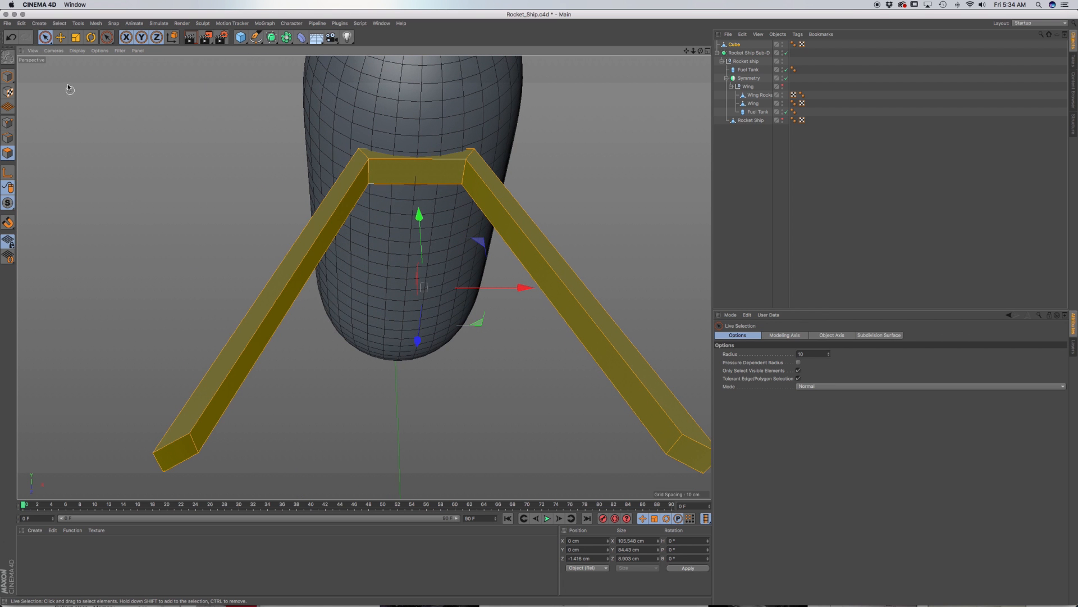
pyautogui.click(113, 178)
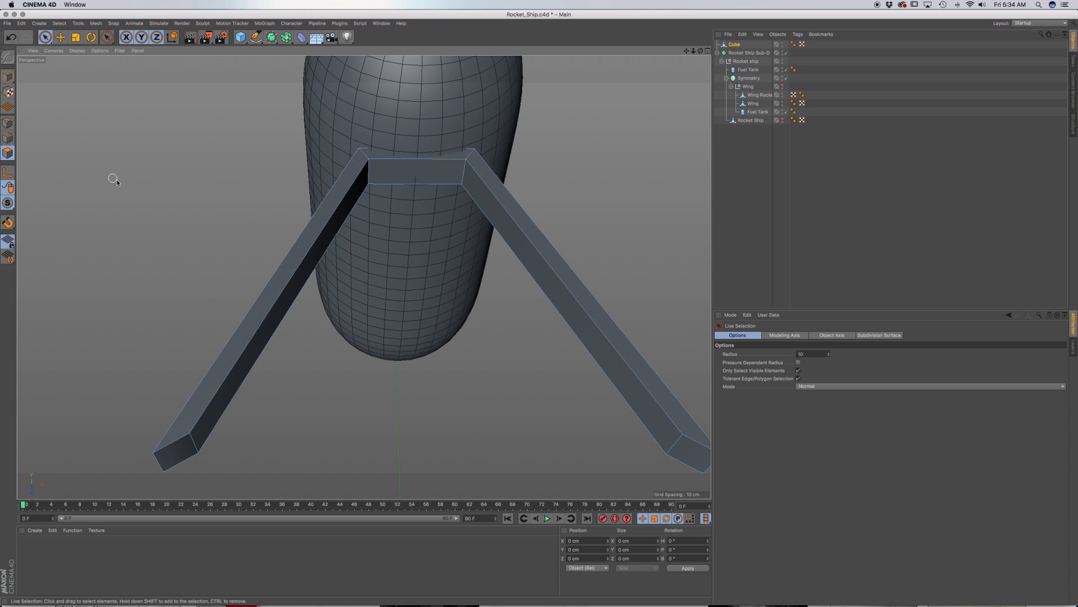
# Step: Rotate the bottom end face of the support frame's right leg until it lies nearly horizontal
pyautogui.keyDown('alt'); pyautogui.moveTo(483, 371); pyautogui.dragTo(331, 263, button='middle'); pyautogui.keyUp('alt')
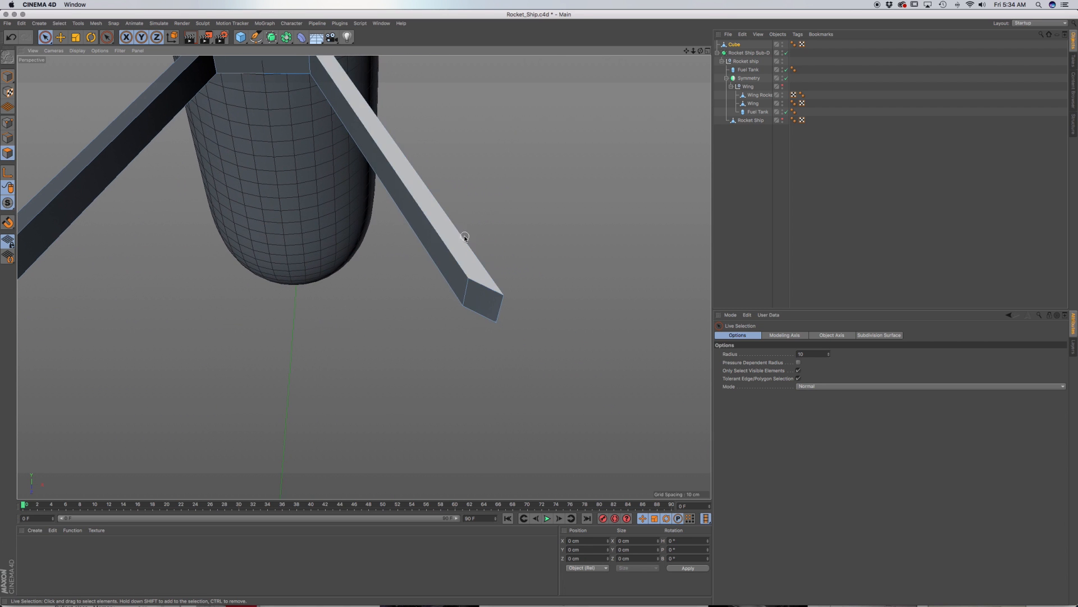
pyautogui.click(479, 304)
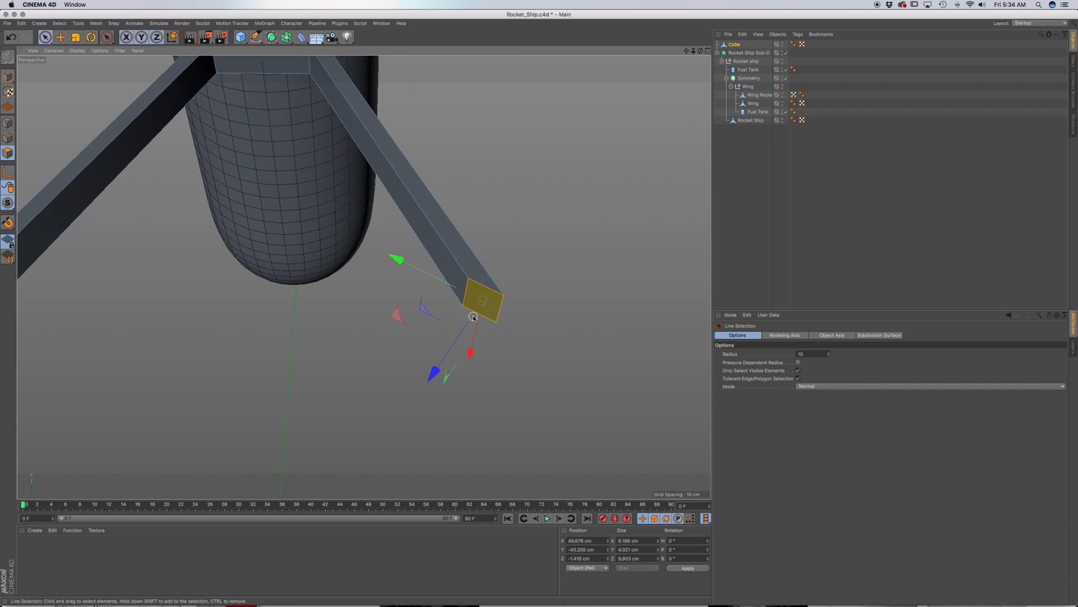
pyautogui.press('r')
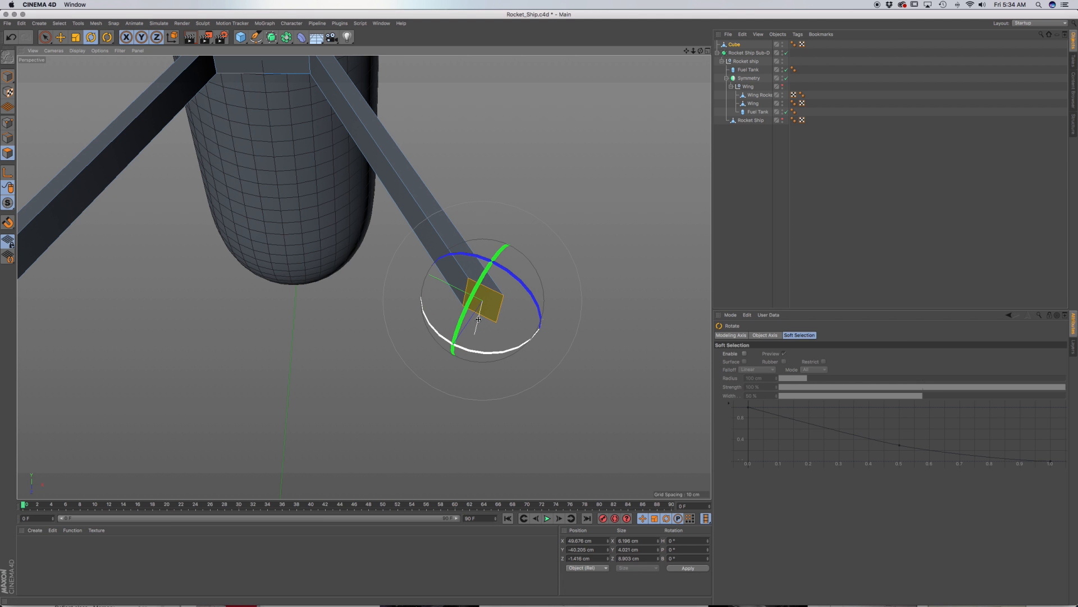
pyautogui.moveTo(495, 353); pyautogui.dragTo(451, 360)
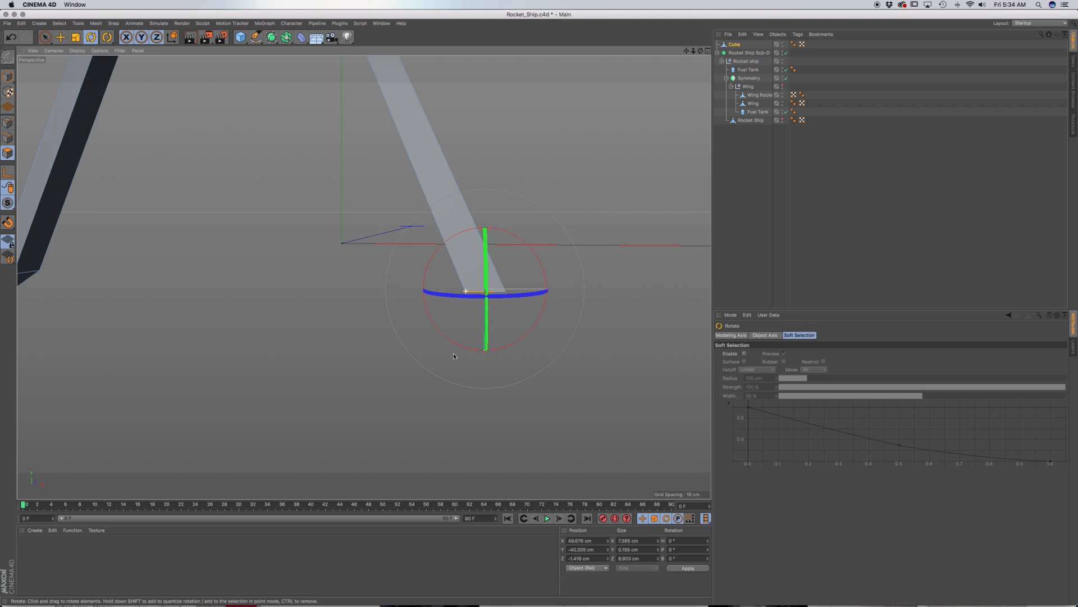
pyautogui.scroll(-3, 427, 267)
pyautogui.scroll(-5, 428, 266)
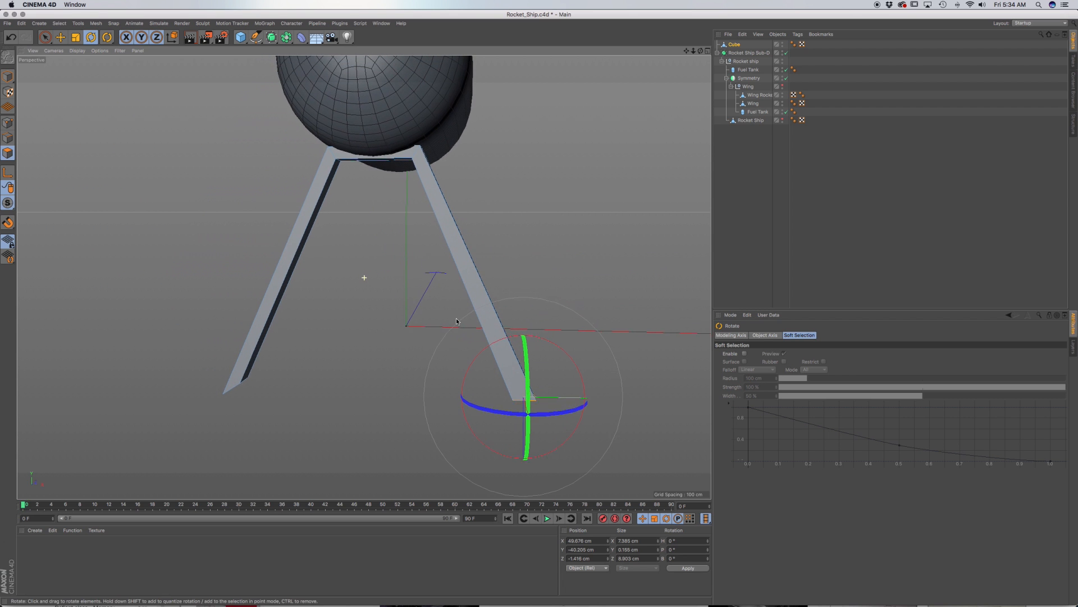
# Step: Add a loop cut through the middle of the support frame's crossbar at a 50% offset
pyautogui.click(8, 137)
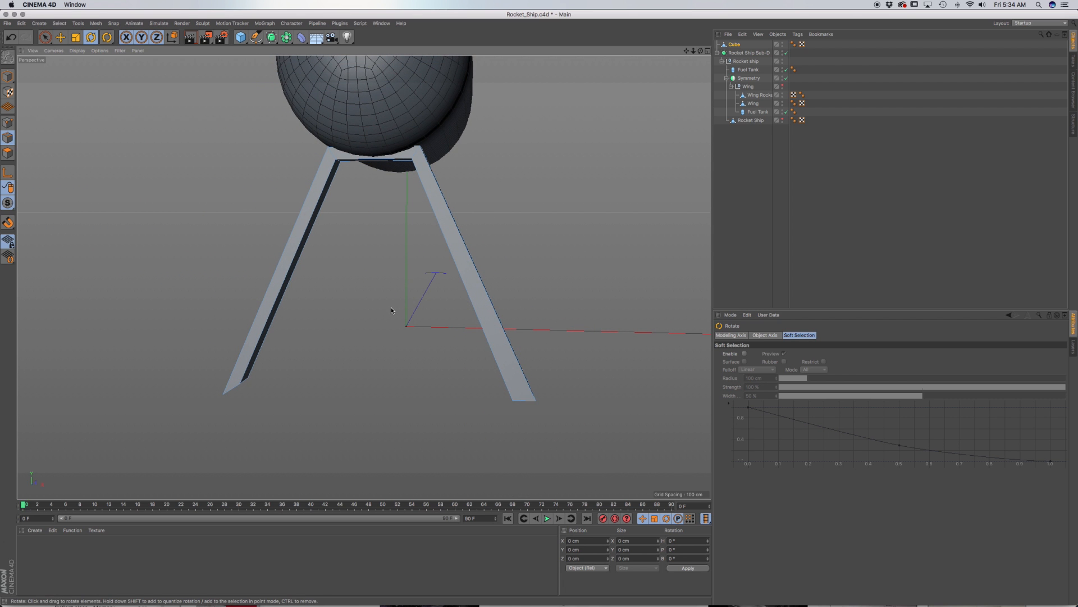
pyautogui.press('k')
pyautogui.press('l')
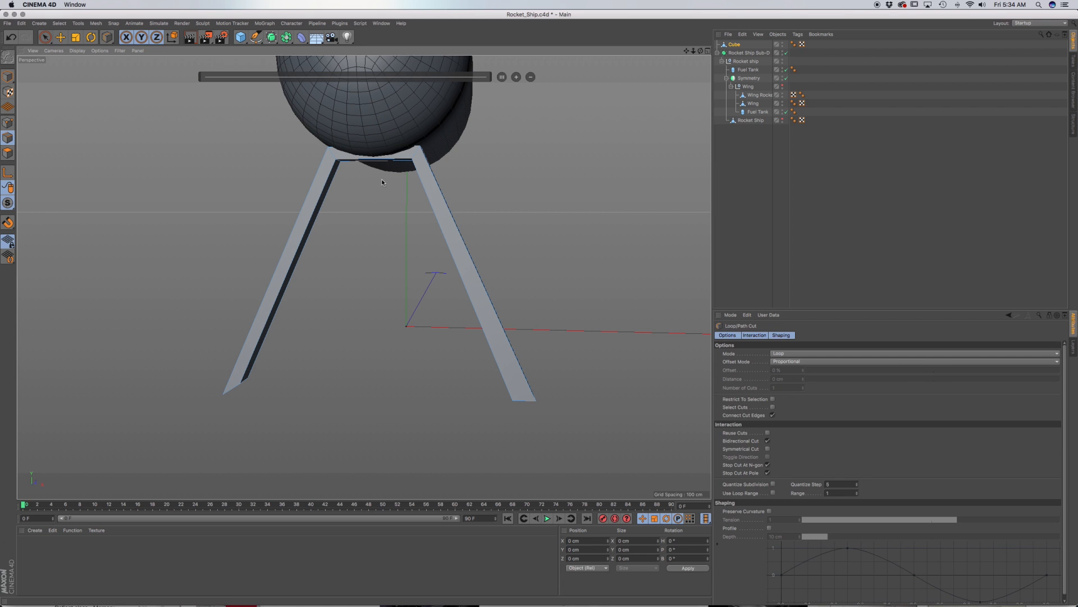
pyautogui.click(375, 163)
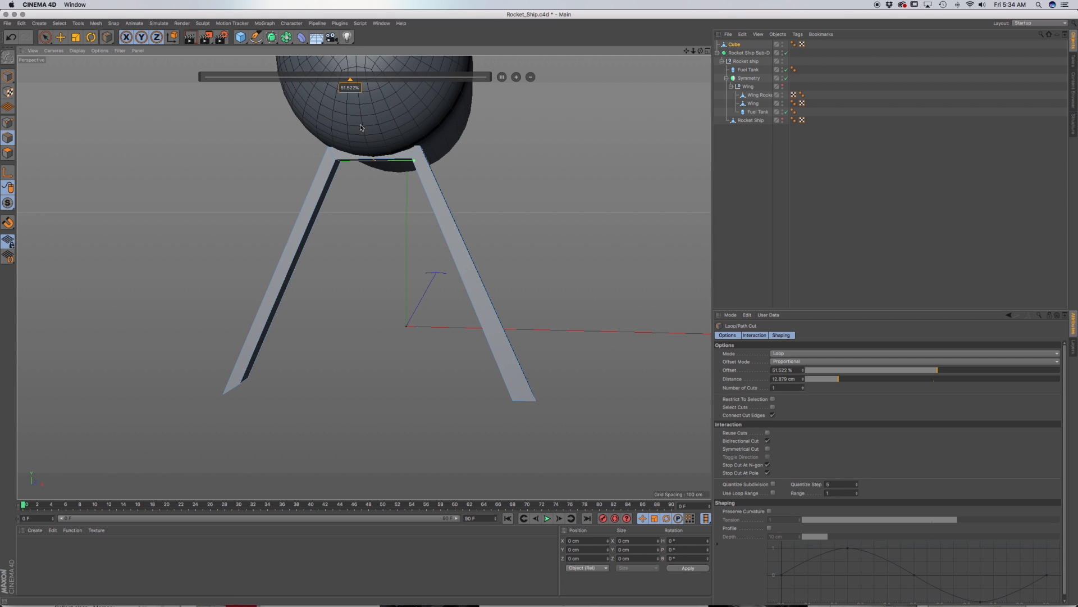
pyautogui.doubleClick(353, 91)
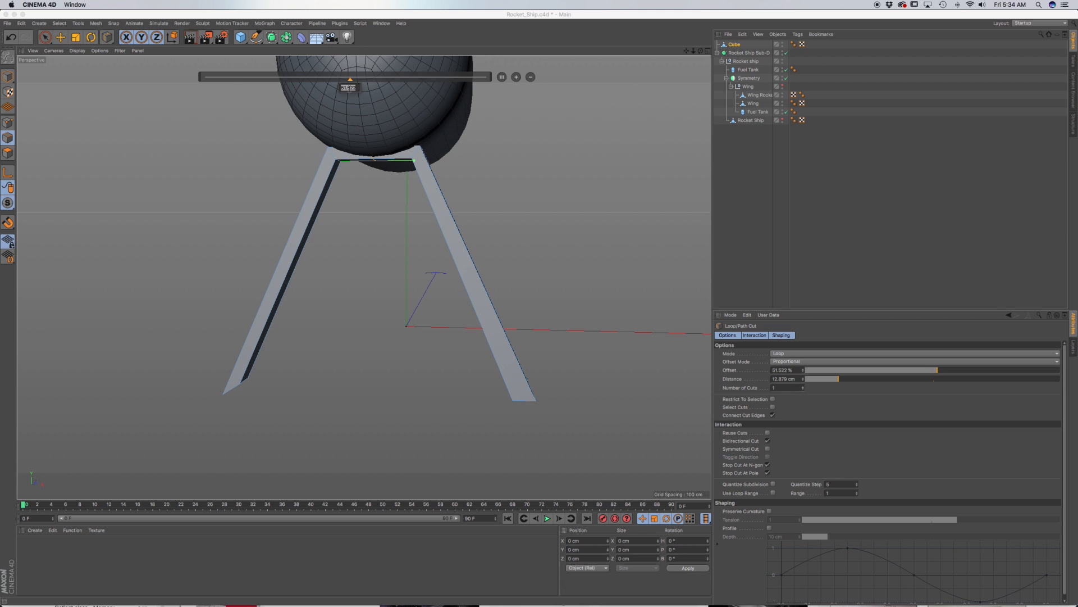
pyautogui.press('Return')
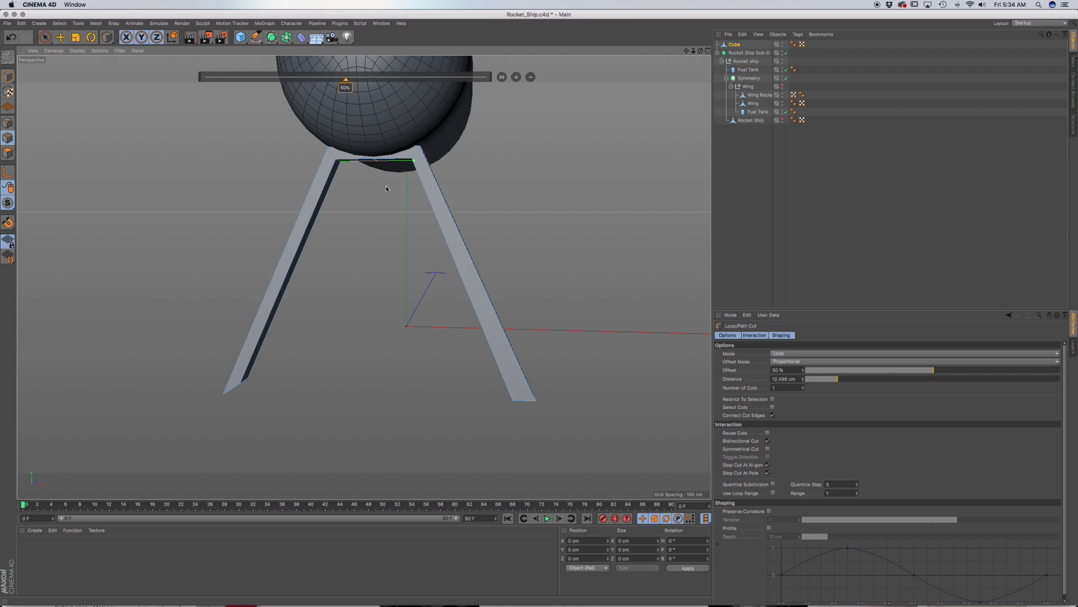
pyautogui.click(742, 191)
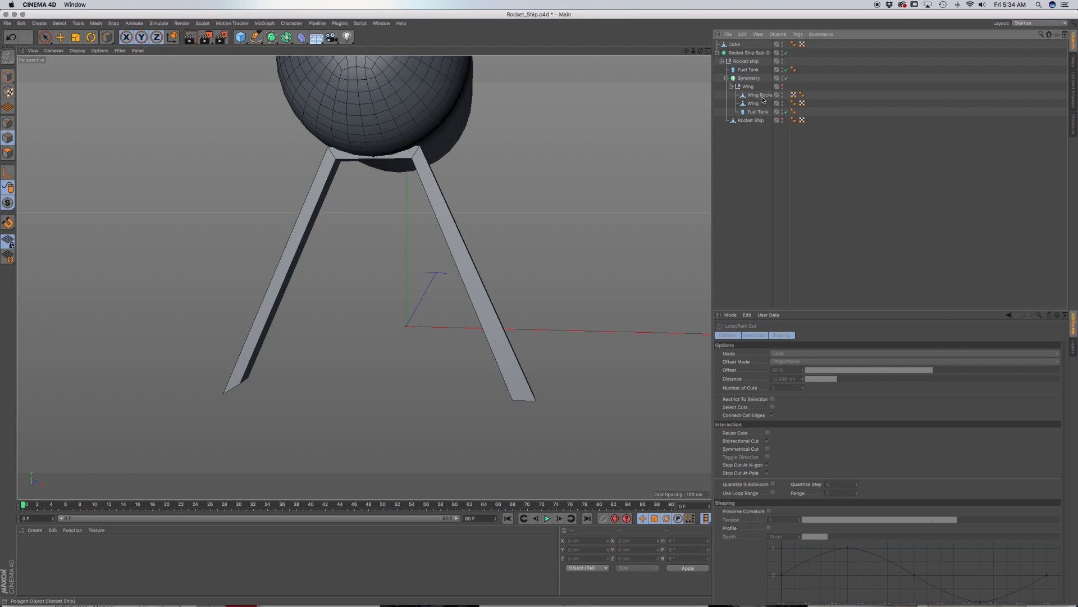
# Step: Rename the Cube object as Support Beams
pyautogui.click(735, 45)
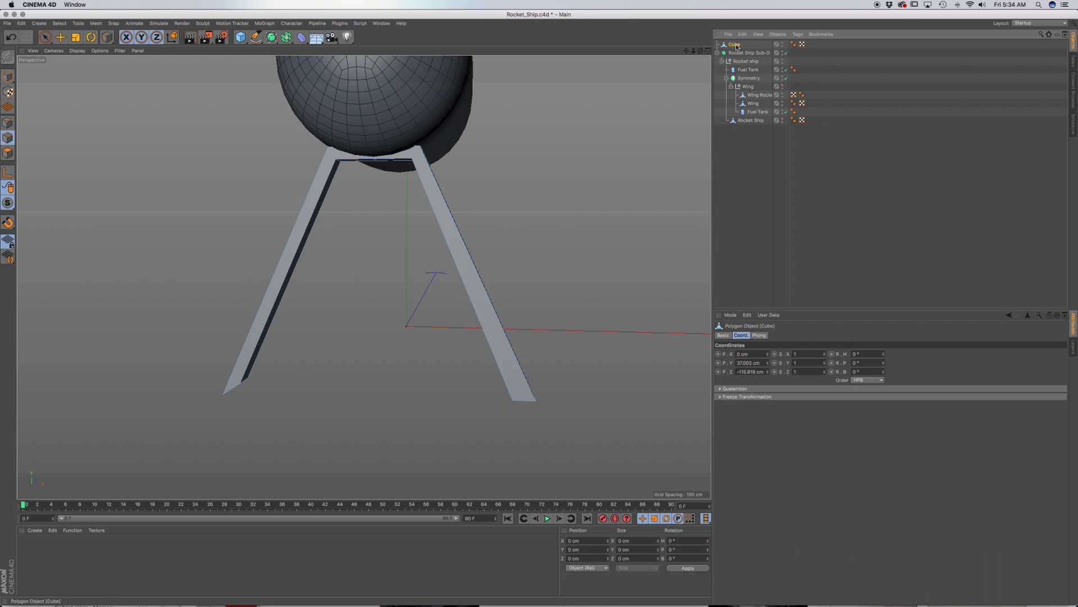
pyautogui.doubleClick(735, 45)
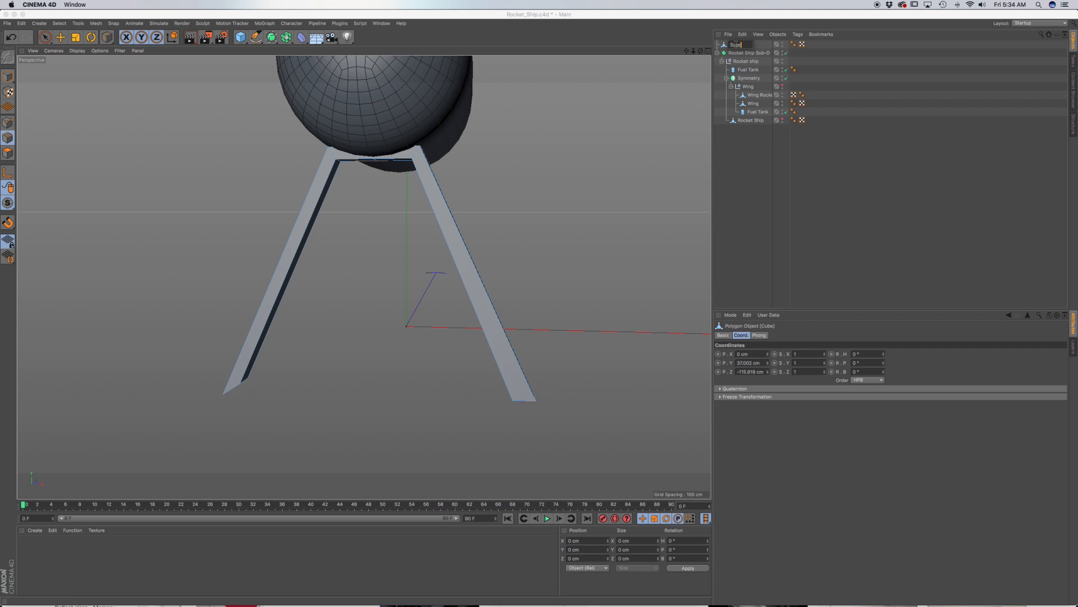
pyautogui.write('Supp')
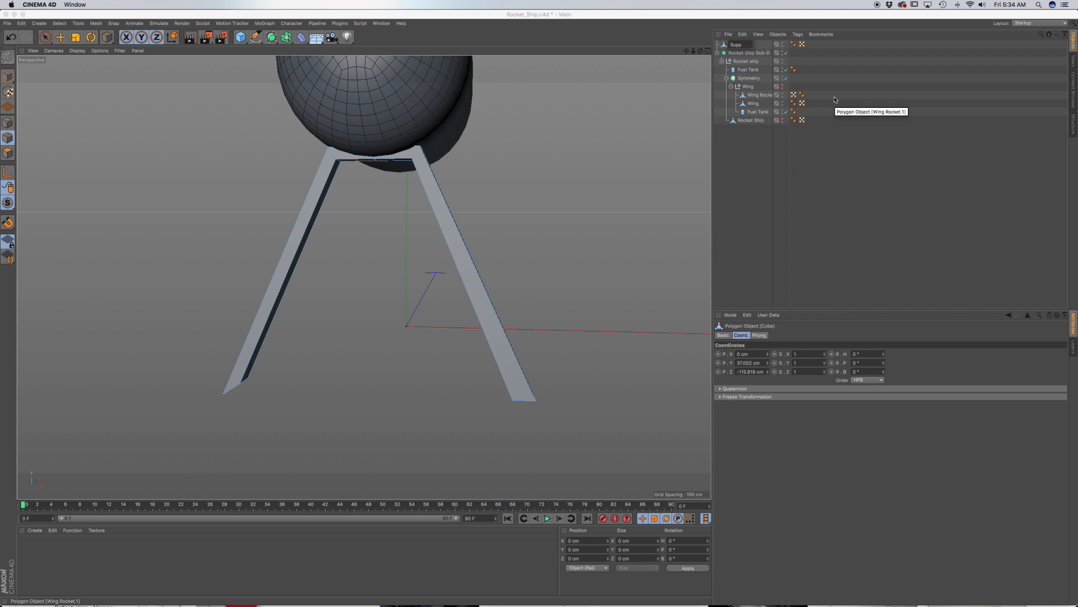
pyautogui.write('ort Be')
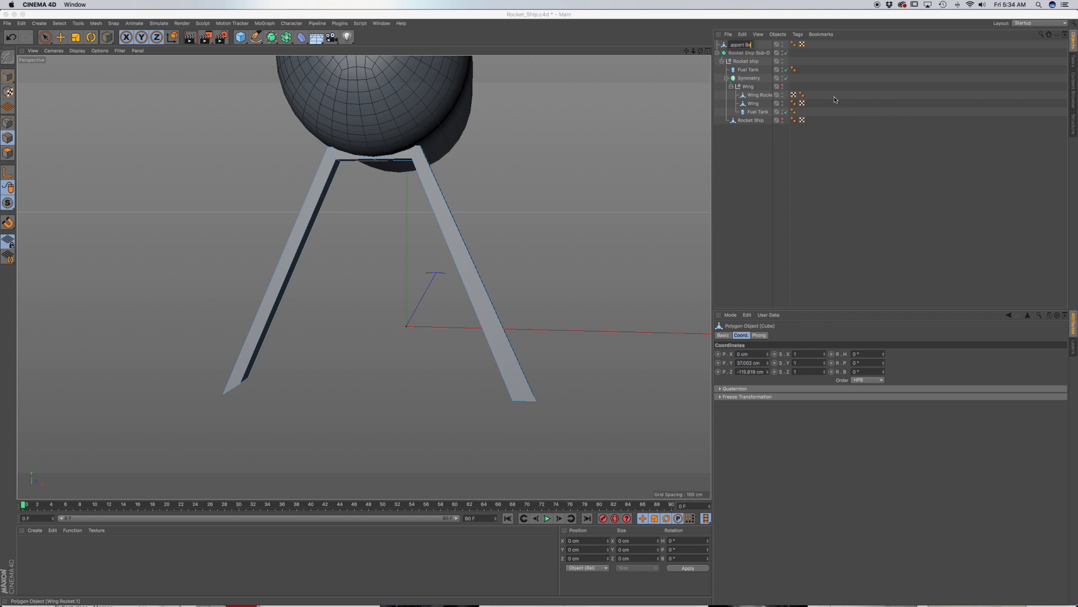
pyautogui.write('ams')
pyautogui.press('Return')
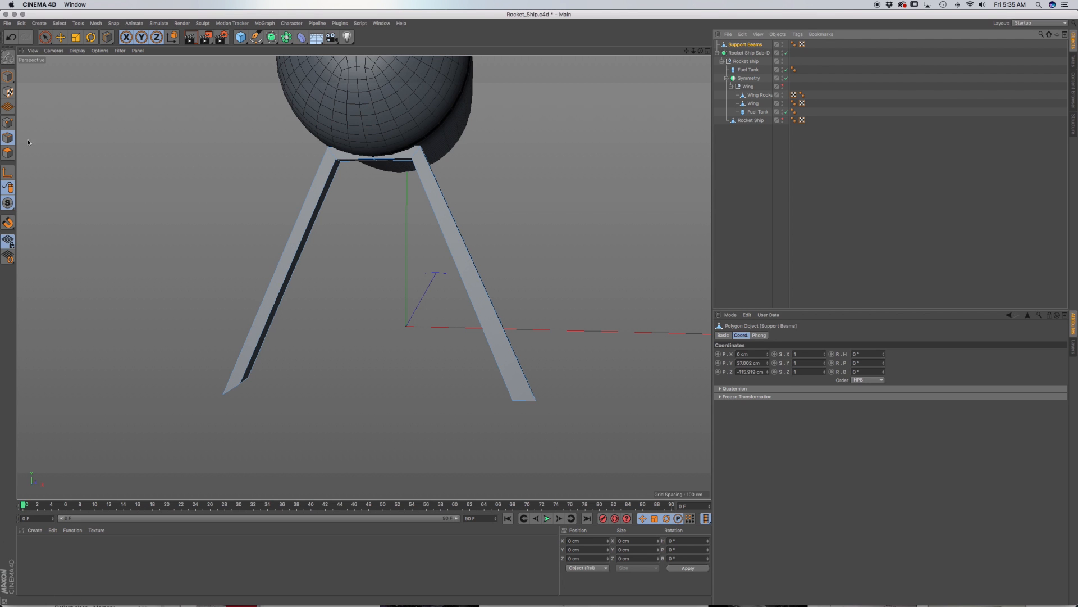
# Step: Delete all polygons of the support frame's left half, up to the center cut in the crossbar
pyautogui.click(44, 41)
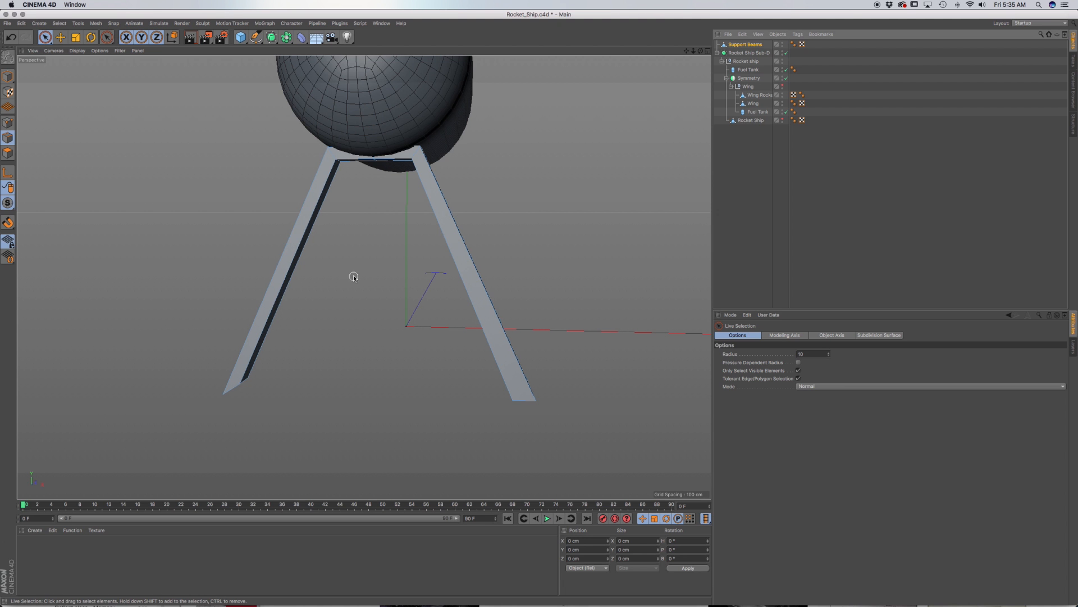
pyautogui.keyDown('alt'); pyautogui.moveTo(353, 276); pyautogui.dragTo(367, 189); pyautogui.keyUp('alt')
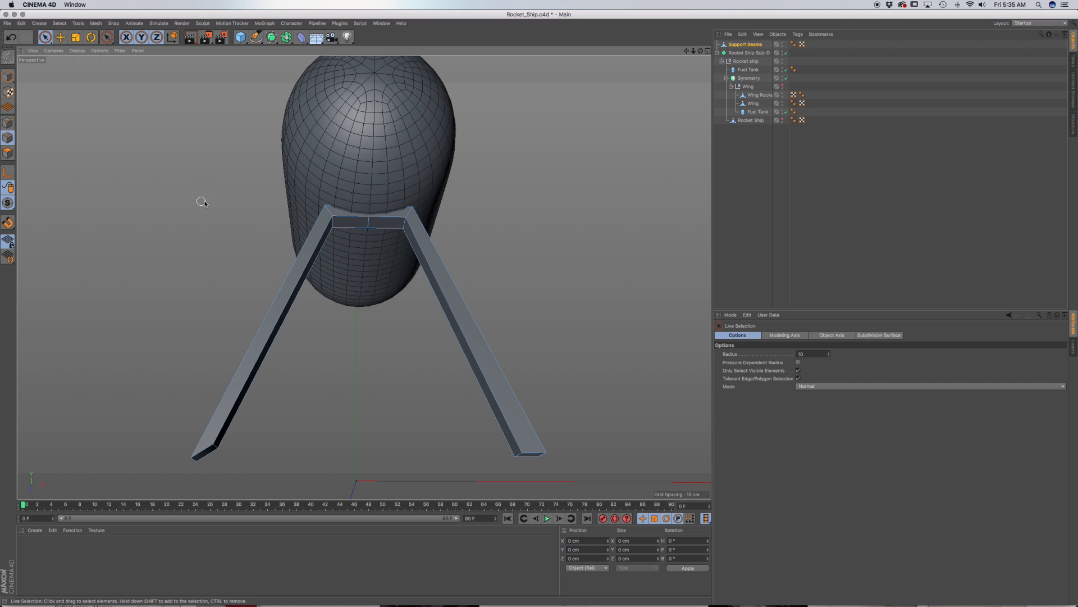
pyautogui.moveTo(45, 37); pyautogui.dragTo(73, 74)
pyautogui.moveTo(45, 37); pyautogui.dragTo(73, 59)
pyautogui.keyDown('alt'); pyautogui.moveTo(276, 211); pyautogui.dragTo(273, 242); pyautogui.keyUp('alt')
pyautogui.click(7, 153)
pyautogui.moveTo(209, 139); pyautogui.dragTo(347, 490)
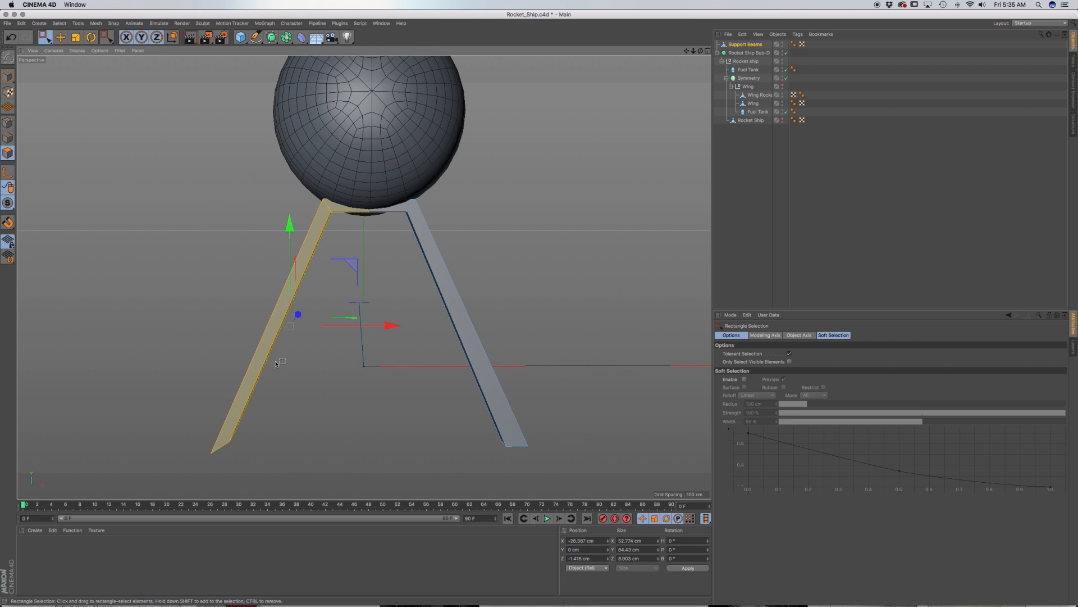
pyautogui.press('Delete')
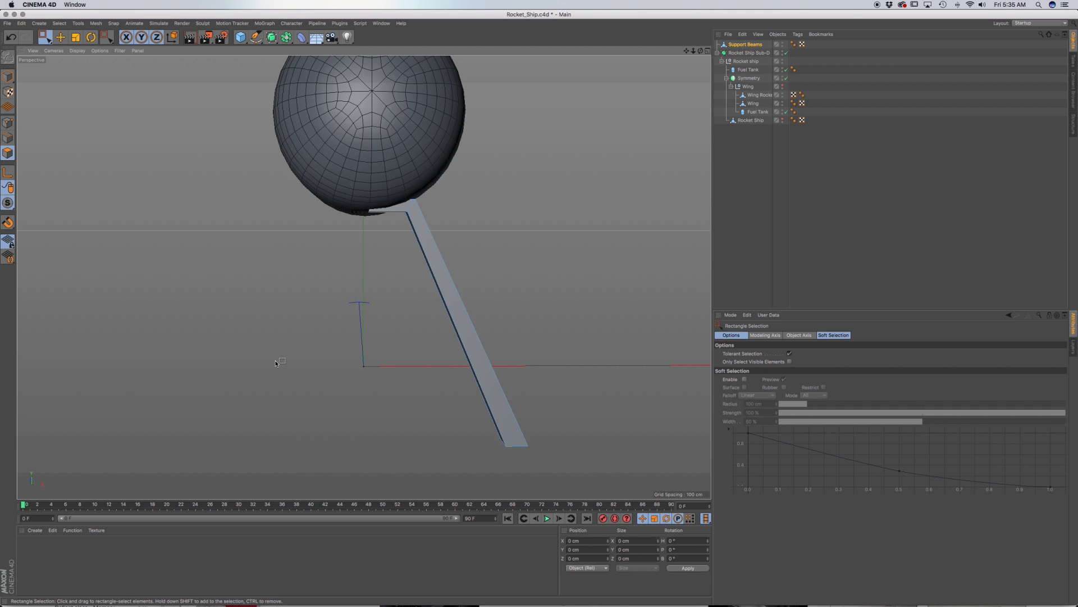
# Step: Optimize the Support Beams mesh in point mode to remove the stray points left by the deleted half
pyautogui.rightClick(505, 233)
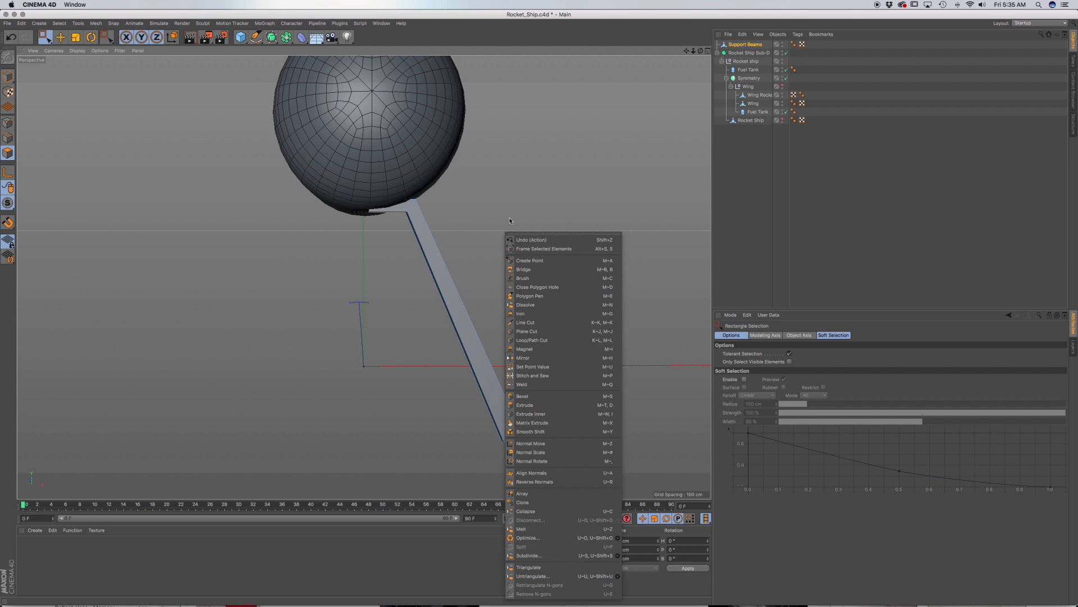
pyautogui.click(16, 179)
pyautogui.click(8, 122)
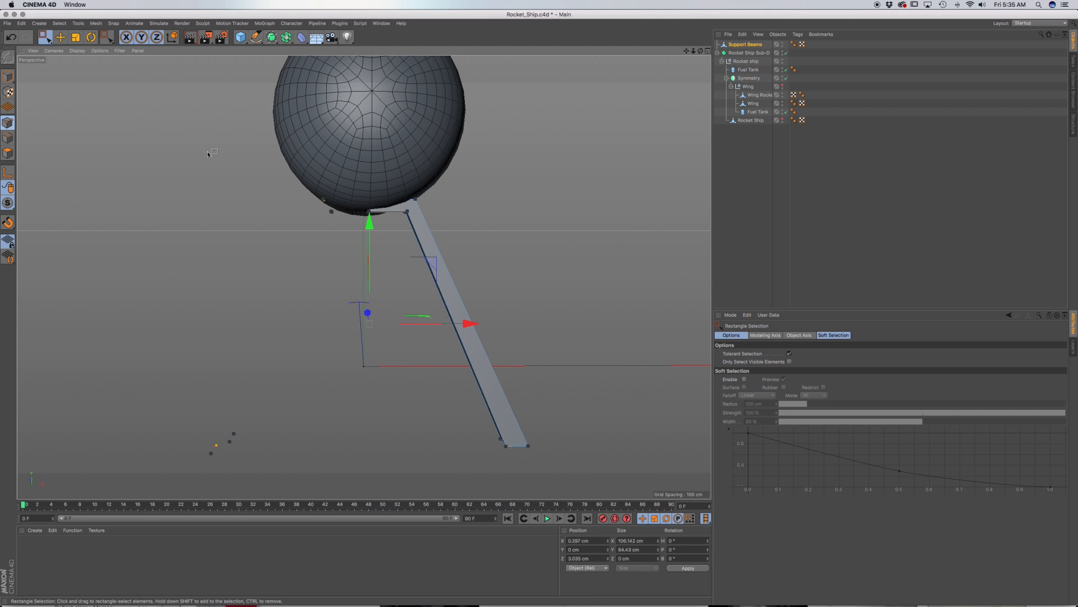
pyautogui.rightClick(487, 217)
pyautogui.click(481, 182)
pyautogui.rightClick(515, 214)
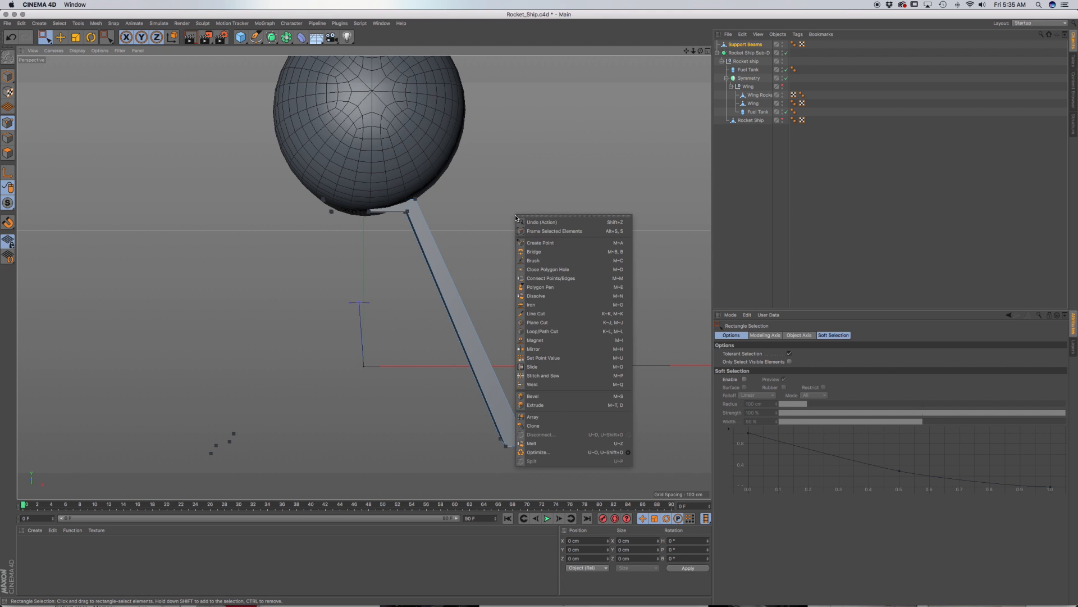
pyautogui.click(554, 451)
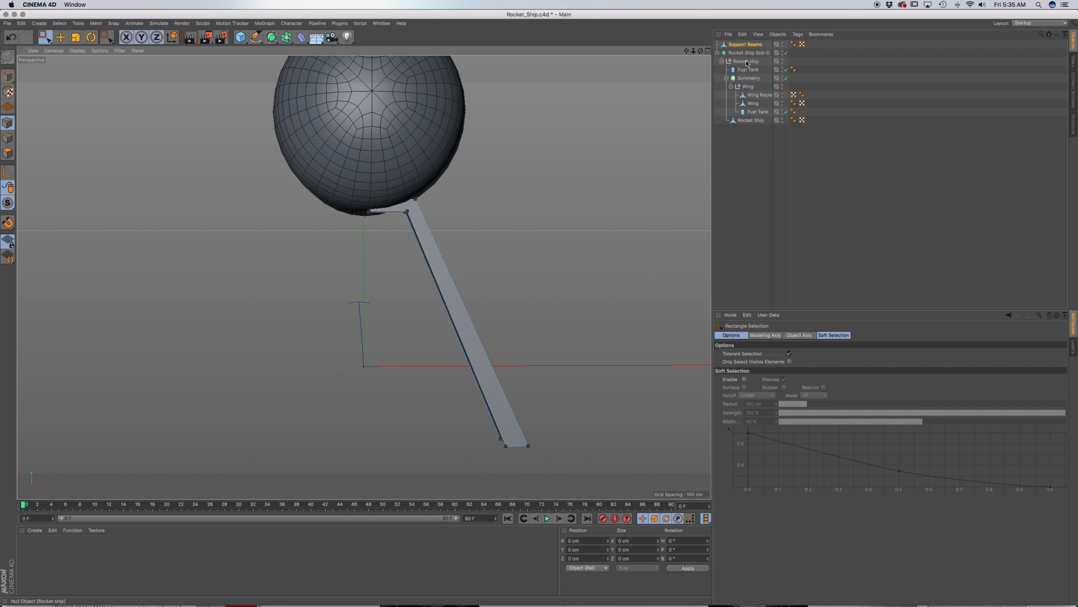
# Step: Add a Symmetry object and make Support Beams its child to mirror the remaining leg
pyautogui.click(286, 38)
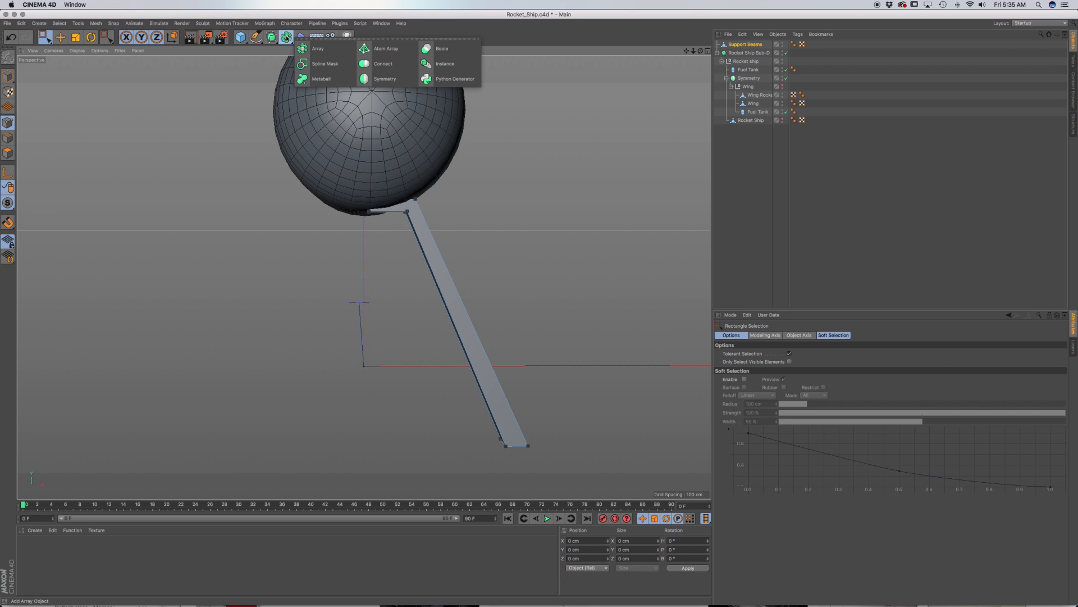
pyautogui.click(378, 78)
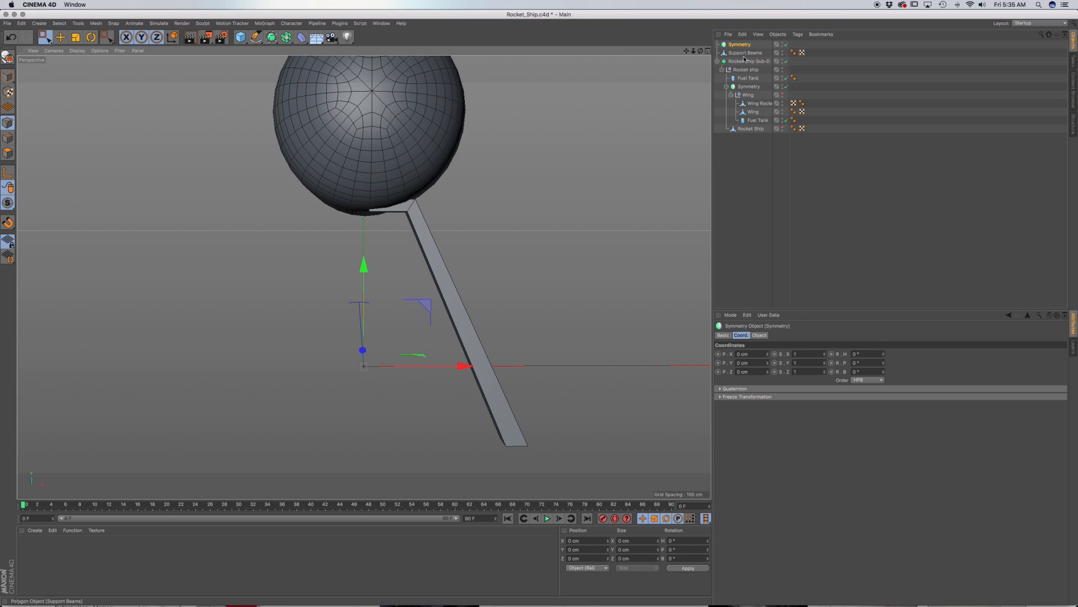
pyautogui.moveTo(741, 54); pyautogui.dragTo(740, 47)
# Step: Lower the points at the crossbar's center to about Y 36.5 cm, forming a shallow V below the fuel tank
pyautogui.scroll(5, 383, 217)
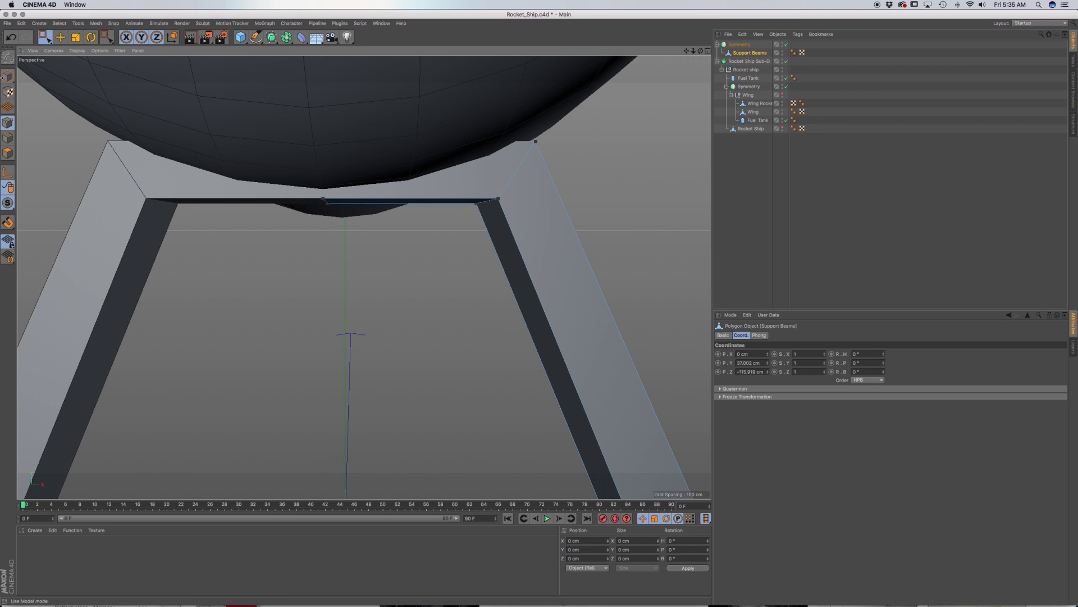
pyautogui.moveTo(357, 244); pyautogui.dragTo(279, 101)
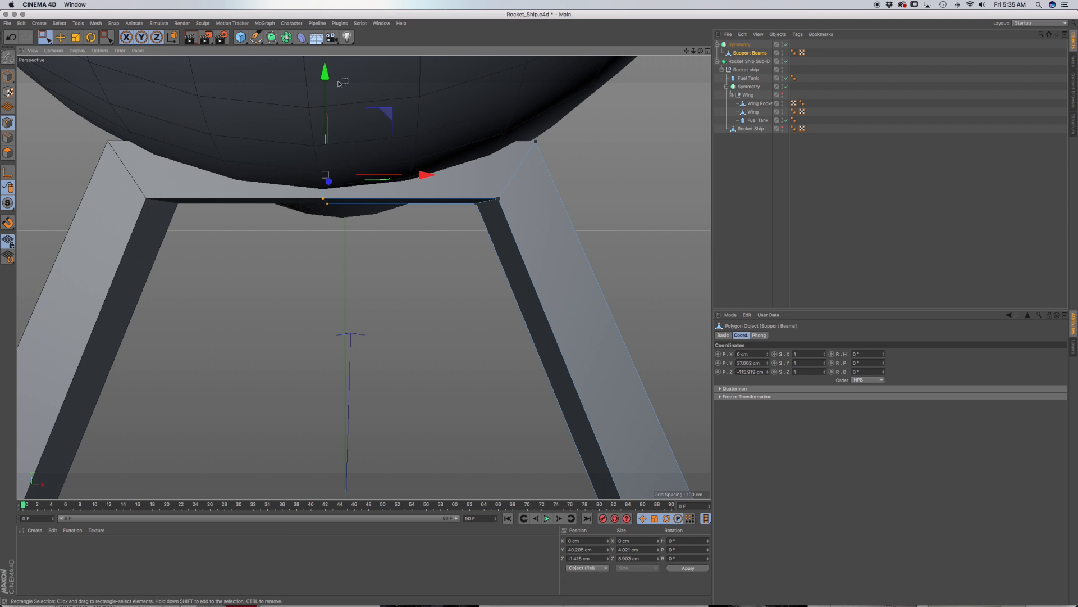
pyautogui.moveTo(325, 70); pyautogui.dragTo(325, 123)
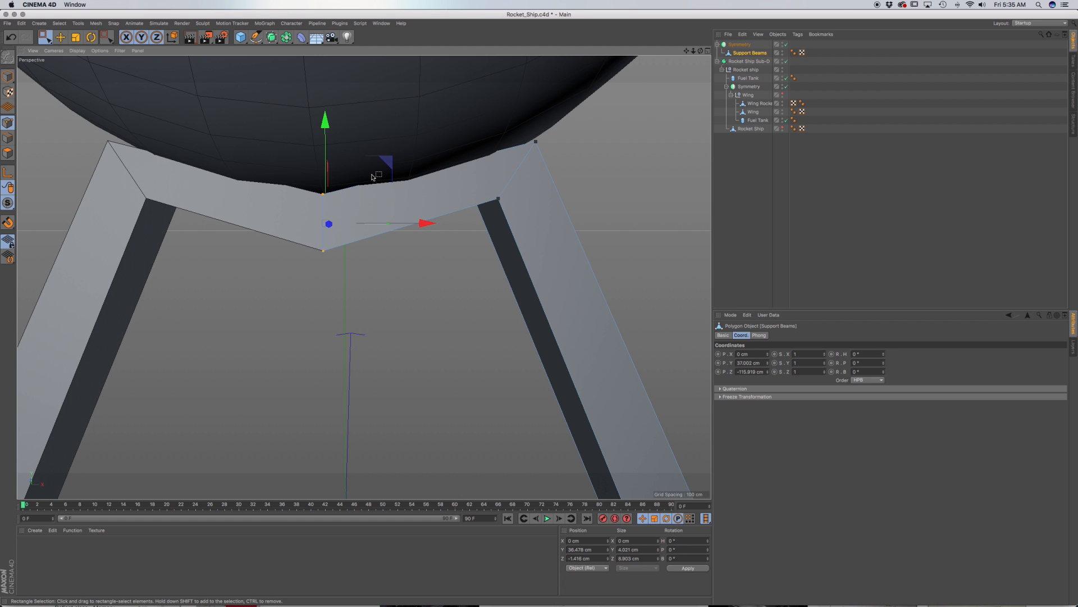
# Step: Add a loop cut across the right half of the support frame's crossbar at about 42% offset
pyautogui.press('k')
pyautogui.press('l')
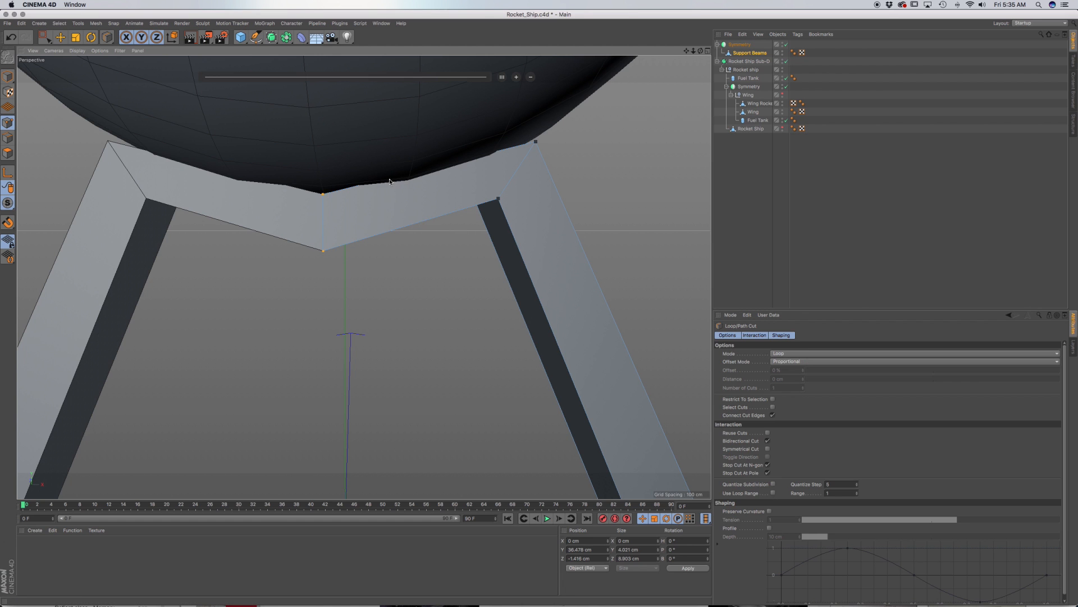
pyautogui.click(425, 220)
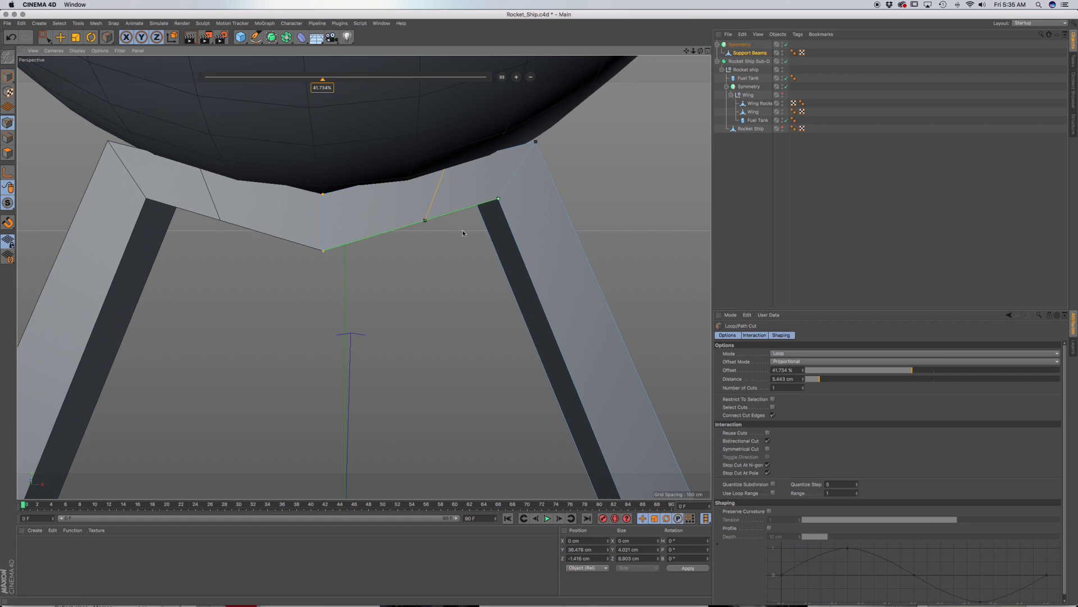
# Step: Select the crossbar's new edge loop and scale it to zero width along X so that it stands vertical
pyautogui.click(9, 138)
pyautogui.press('u')
pyautogui.press('l')
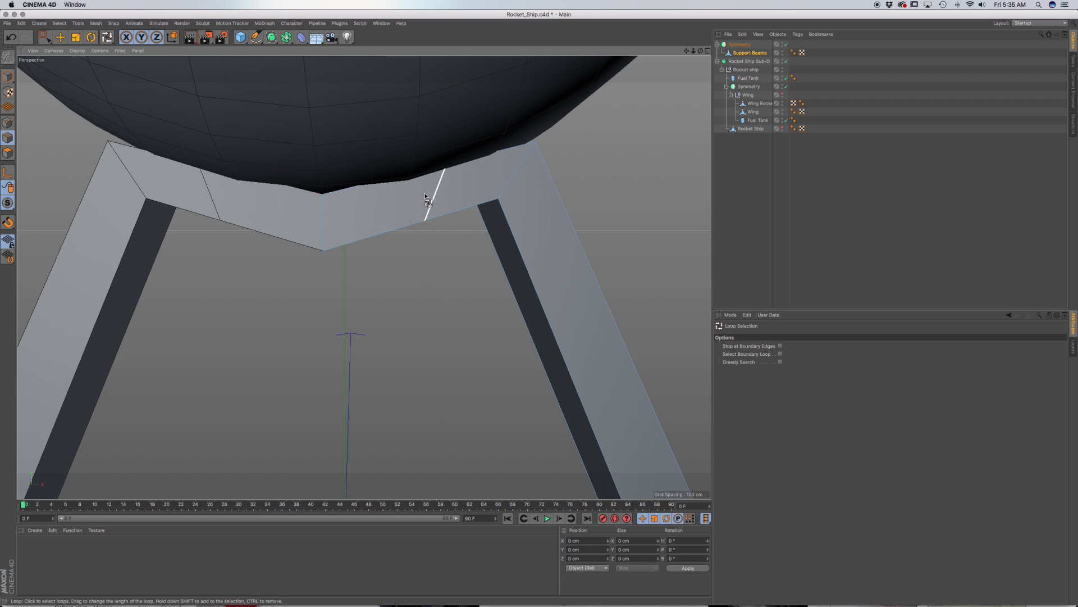
pyautogui.click(434, 192)
pyautogui.press('t')
pyautogui.moveTo(532, 195); pyautogui.dragTo(449, 199)
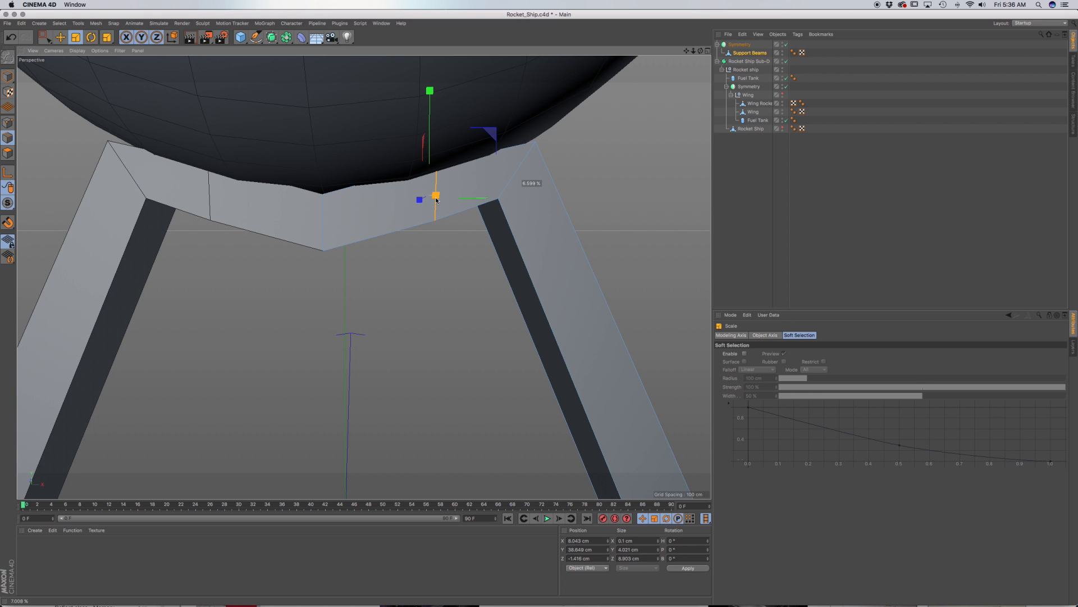
pyautogui.moveTo(436, 200); pyautogui.dragTo(433, 197)
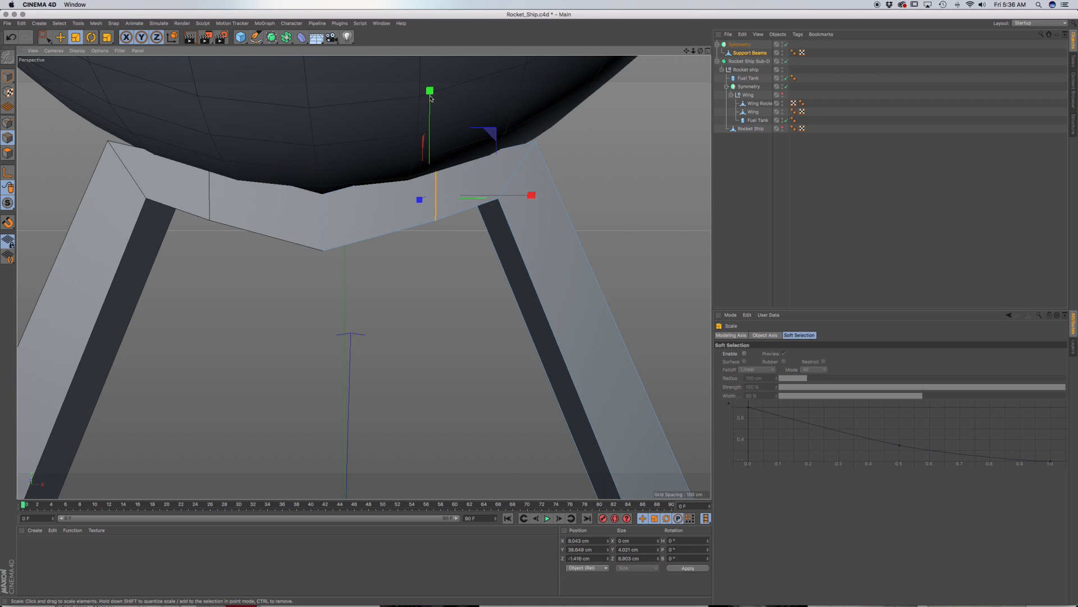
# Step: Move the crossbar's edge loop to about X 7.4 cm and Y 37.5 cm, following the fuel tank's curve
pyautogui.press('e')
pyautogui.moveTo(431, 97); pyautogui.dragTo(525, 175)
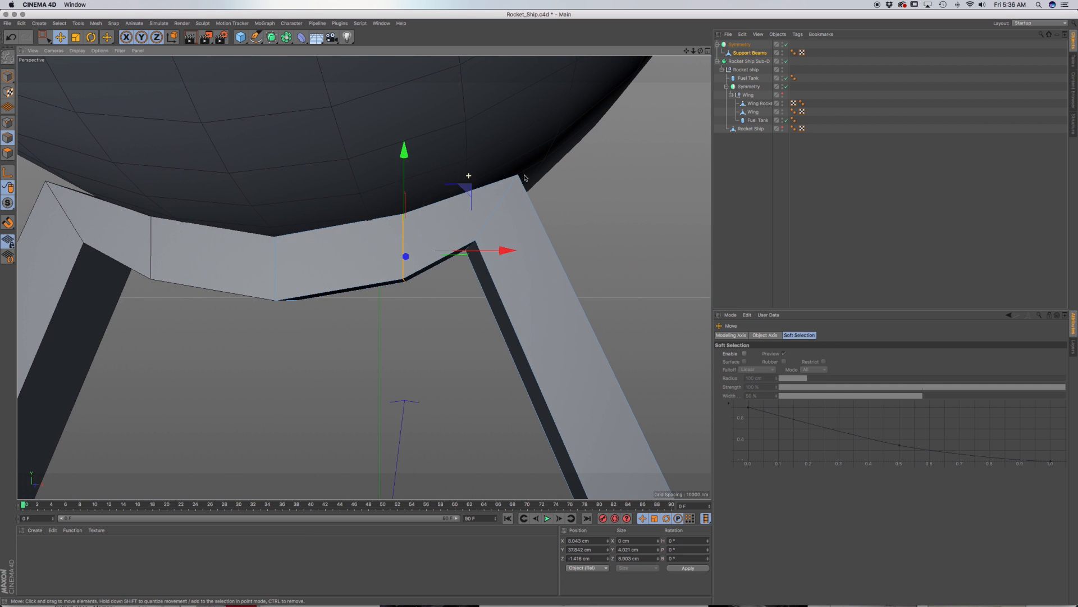
pyautogui.moveTo(405, 185); pyautogui.dragTo(405, 192)
pyautogui.scroll(-6, 435, 215)
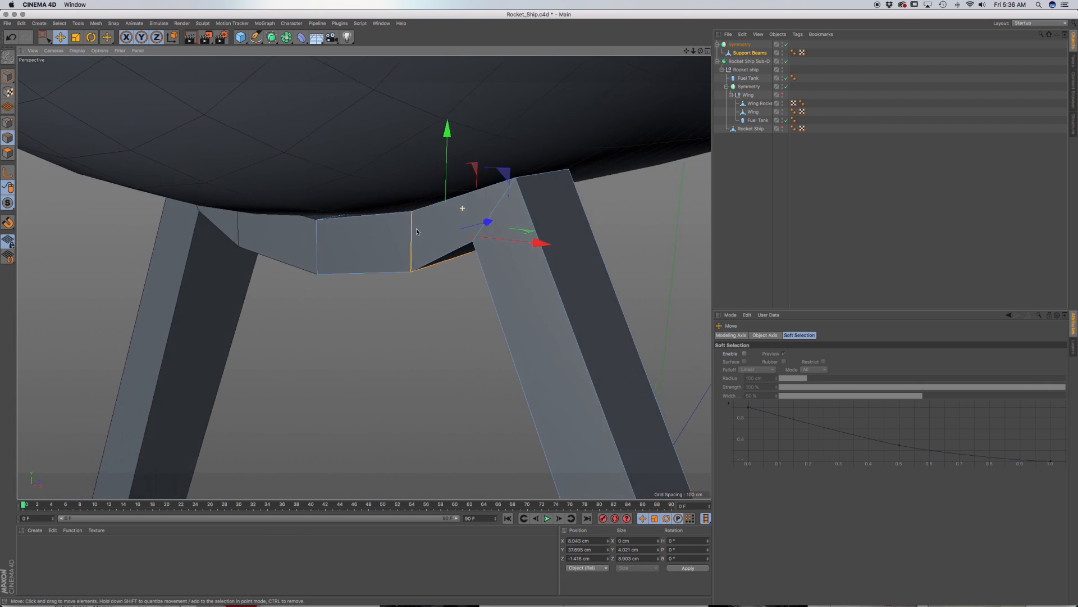
pyautogui.keyDown('alt'); pyautogui.moveTo(418, 224); pyautogui.dragTo(472, 210); pyautogui.keyUp('alt')
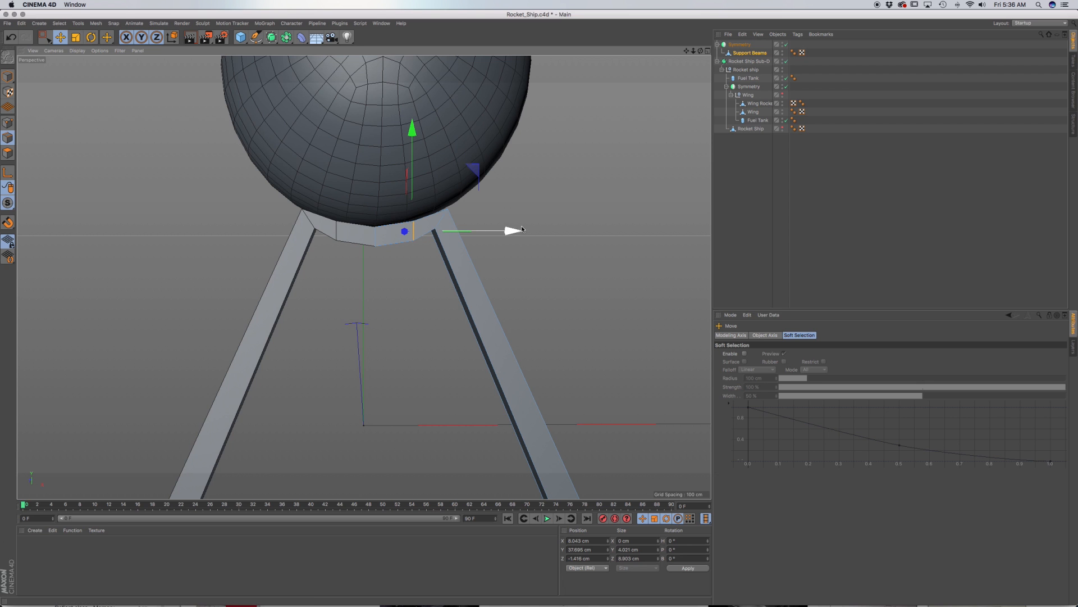
pyautogui.scroll(3, 444, 234)
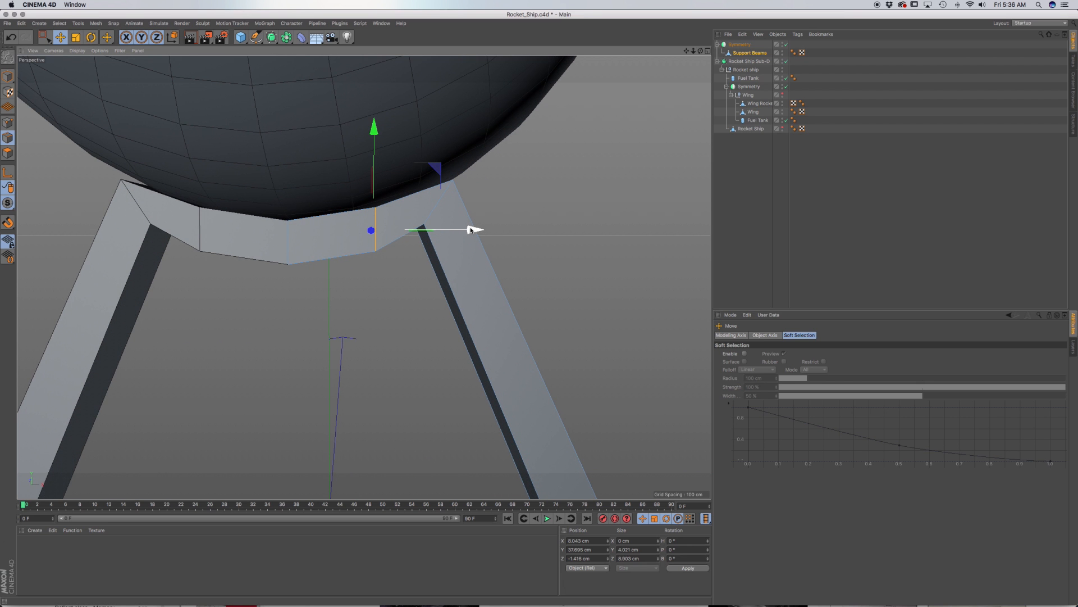
pyautogui.moveTo(472, 230); pyautogui.dragTo(465, 229)
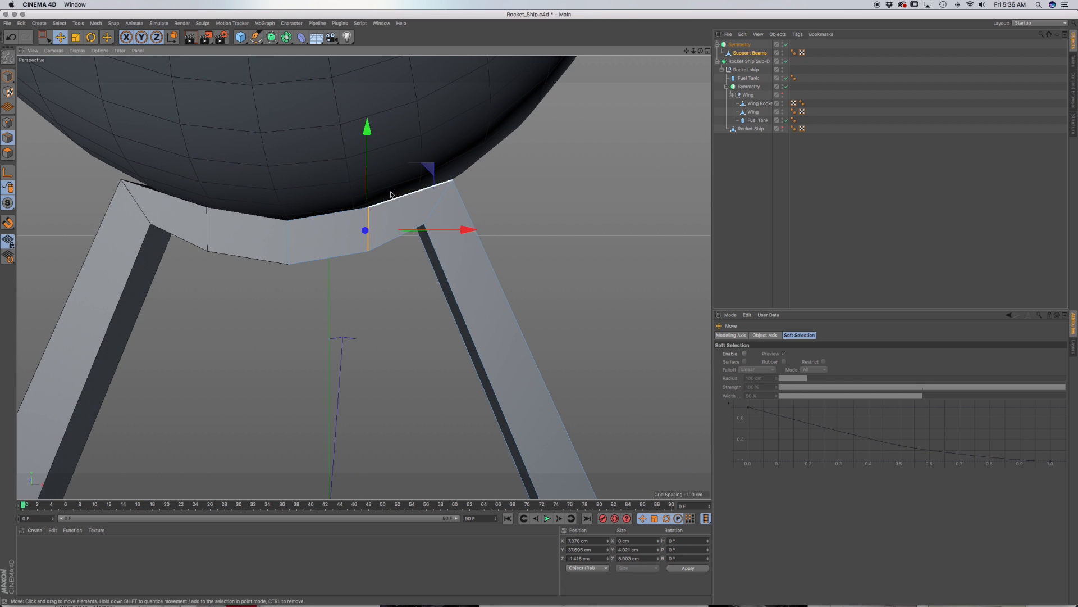
pyautogui.moveTo(371, 143); pyautogui.dragTo(374, 149)
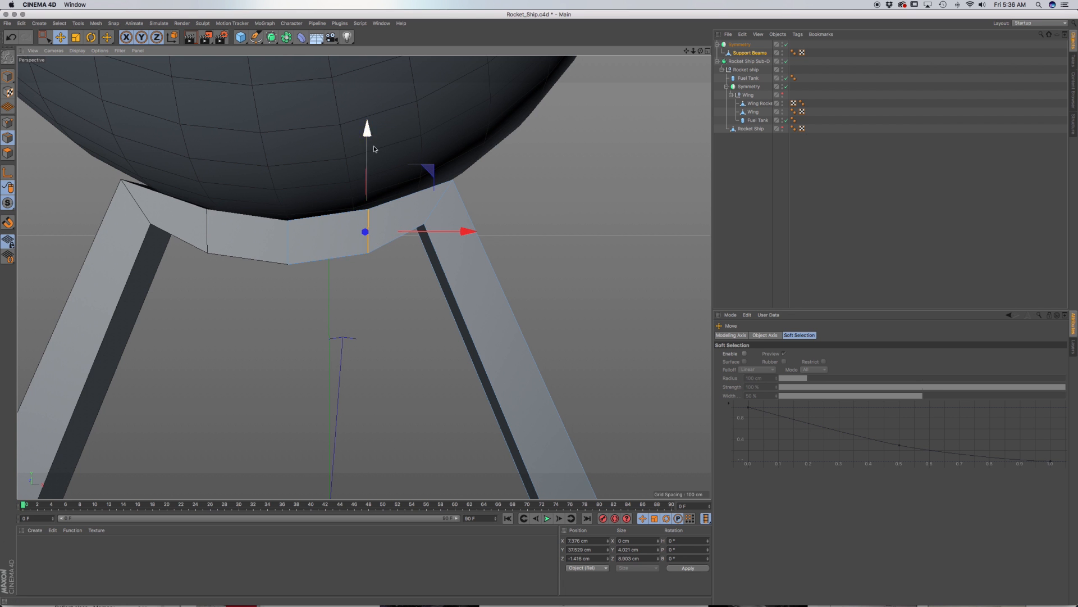
# Step: Show the rocket body again and hide the Wing group to expose the lower end of the support leg
pyautogui.keyDown('alt'); pyautogui.moveTo(410, 231); pyautogui.dragTo(347, 259); pyautogui.keyUp('alt')
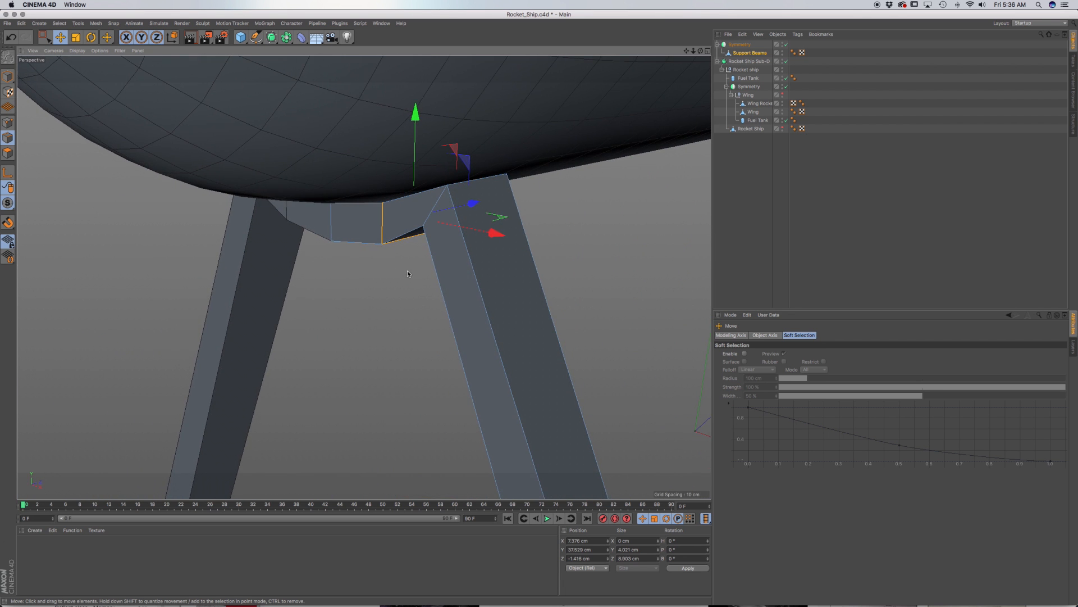
pyautogui.keyDown('alt'); pyautogui.moveTo(408, 273); pyautogui.dragTo(368, 222, button='middle'); pyautogui.keyUp('alt')
pyautogui.keyDown('alt'); pyautogui.moveTo(414, 246); pyautogui.dragTo(416, 230); pyautogui.keyUp('alt')
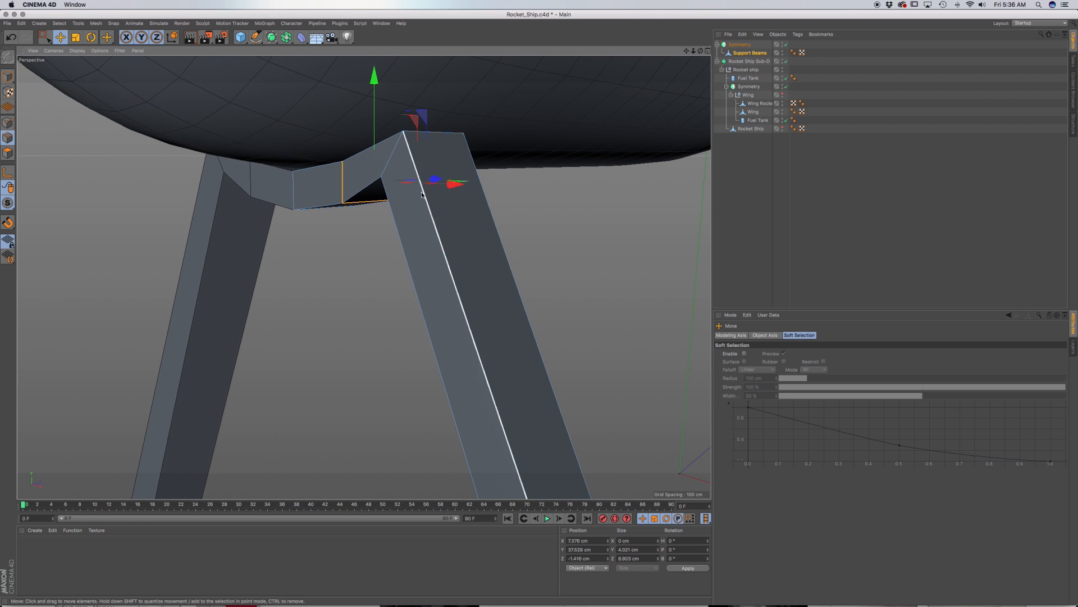
pyautogui.scroll(-3, 456, 244)
pyautogui.keyDown('alt'); pyautogui.moveTo(456, 244); pyautogui.dragTo(427, 196); pyautogui.keyUp('alt')
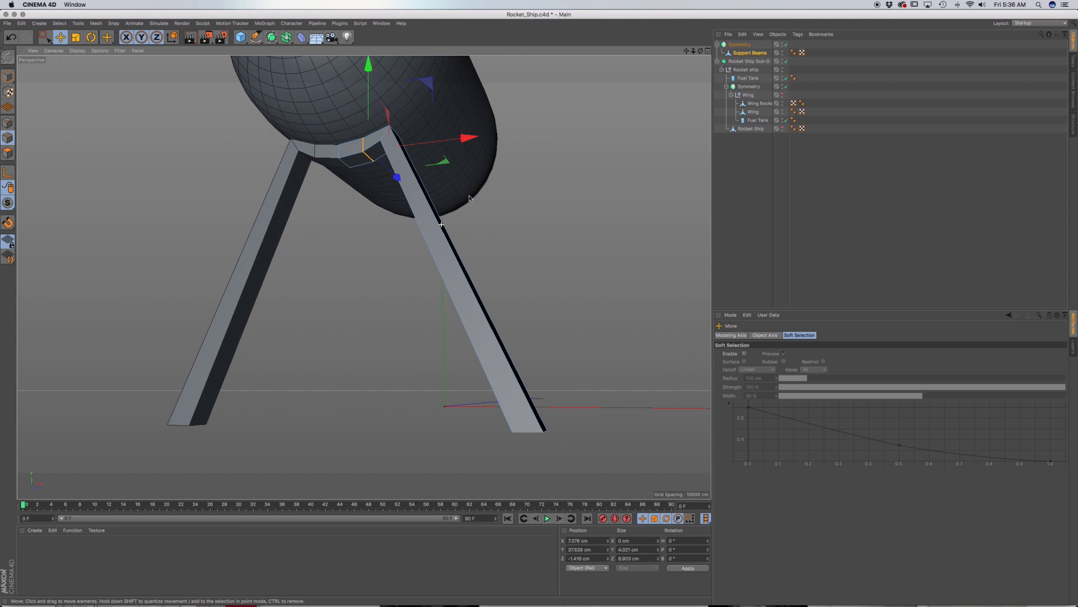
pyautogui.click(782, 95)
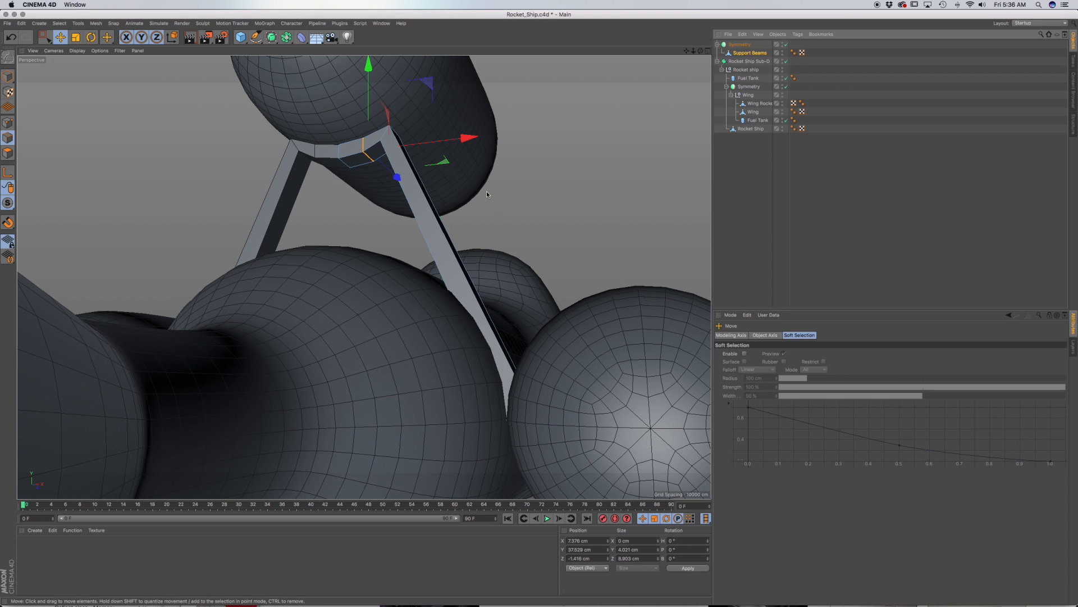
pyautogui.keyDown('alt'); pyautogui.moveTo(531, 303); pyautogui.dragTo(527, 364); pyautogui.keyUp('alt')
pyautogui.keyDown('alt'); pyautogui.moveTo(527, 364); pyautogui.dragTo(522, 236, button='middle'); pyautogui.keyUp('alt')
pyautogui.keyDown('alt'); pyautogui.moveTo(522, 236); pyautogui.dragTo(551, 269); pyautogui.keyUp('alt')
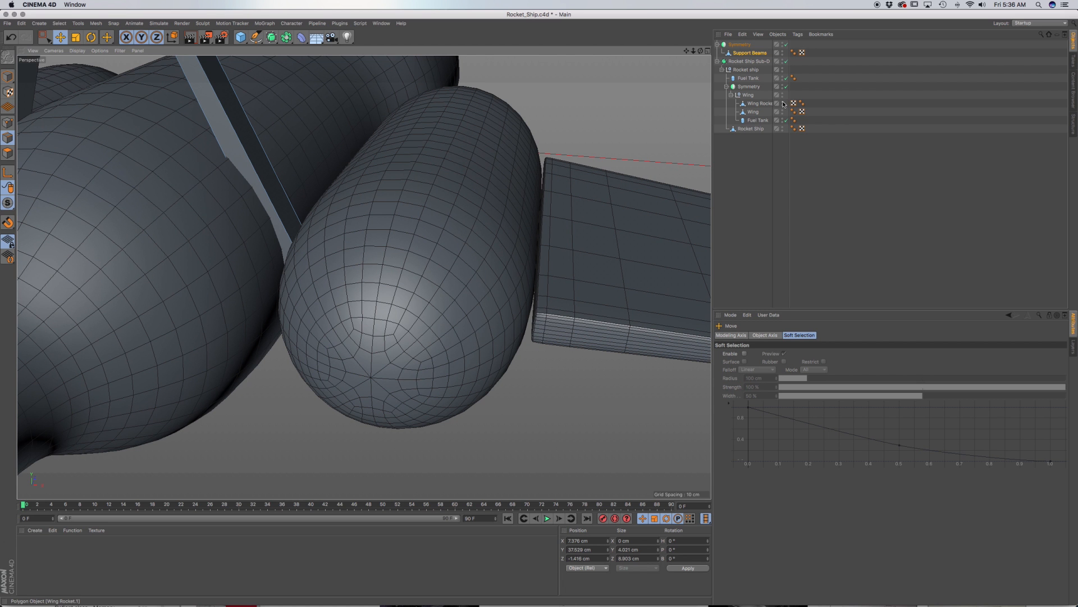
pyautogui.click(783, 93)
pyautogui.click(782, 93)
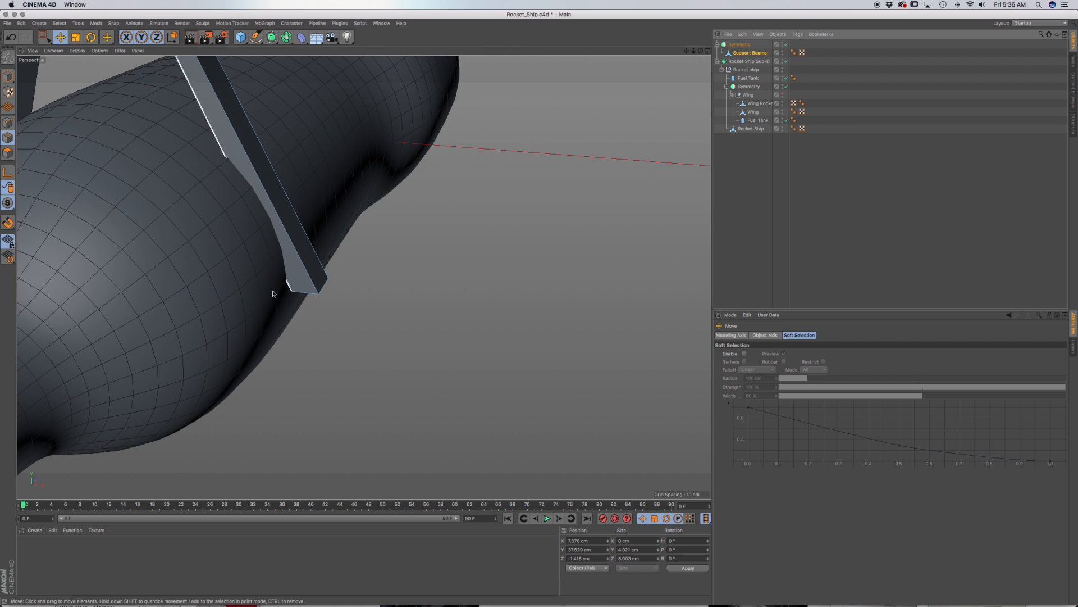
pyautogui.keyDown('alt'); pyautogui.moveTo(273, 293); pyautogui.dragTo(280, 197); pyautogui.keyUp('alt')
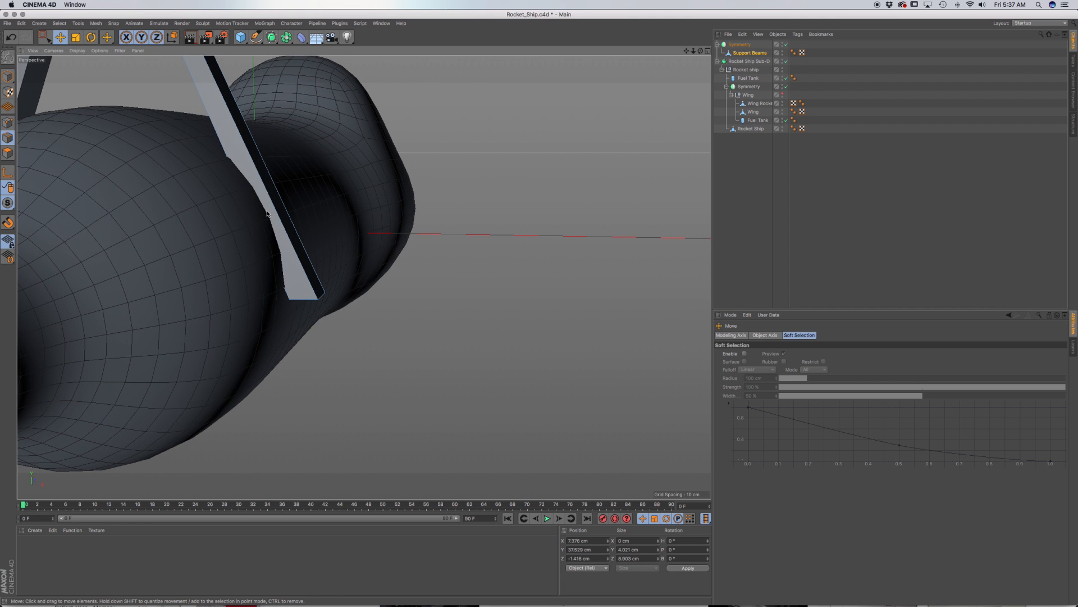
# Step: Add two loop cuts to the lower part of the support leg, at about 55% and 54% offset, beside the rocket body
pyautogui.press('k')
pyautogui.press('k')
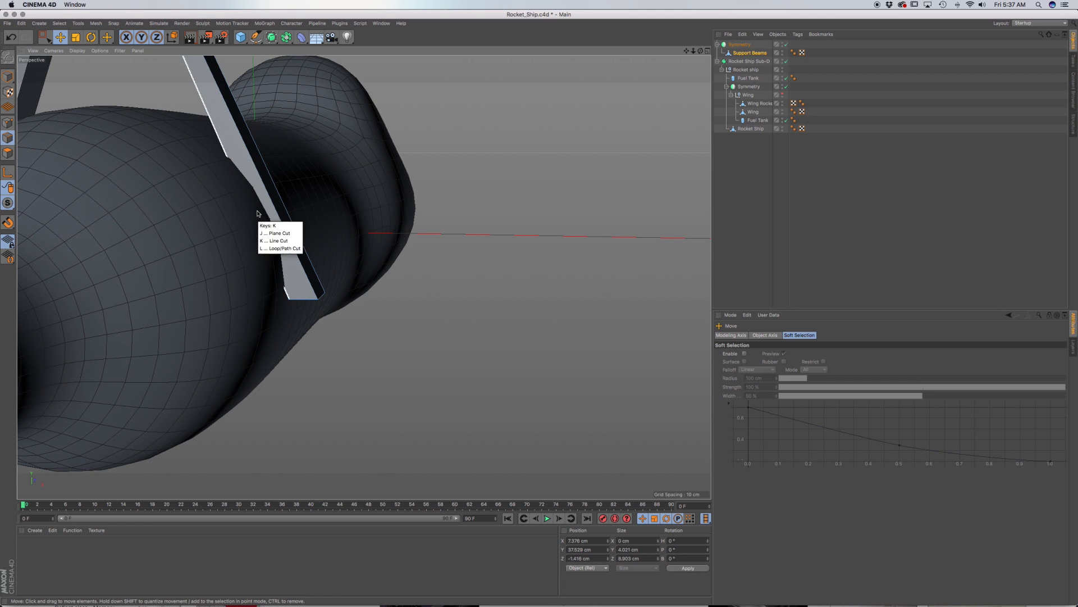
pyautogui.press('l')
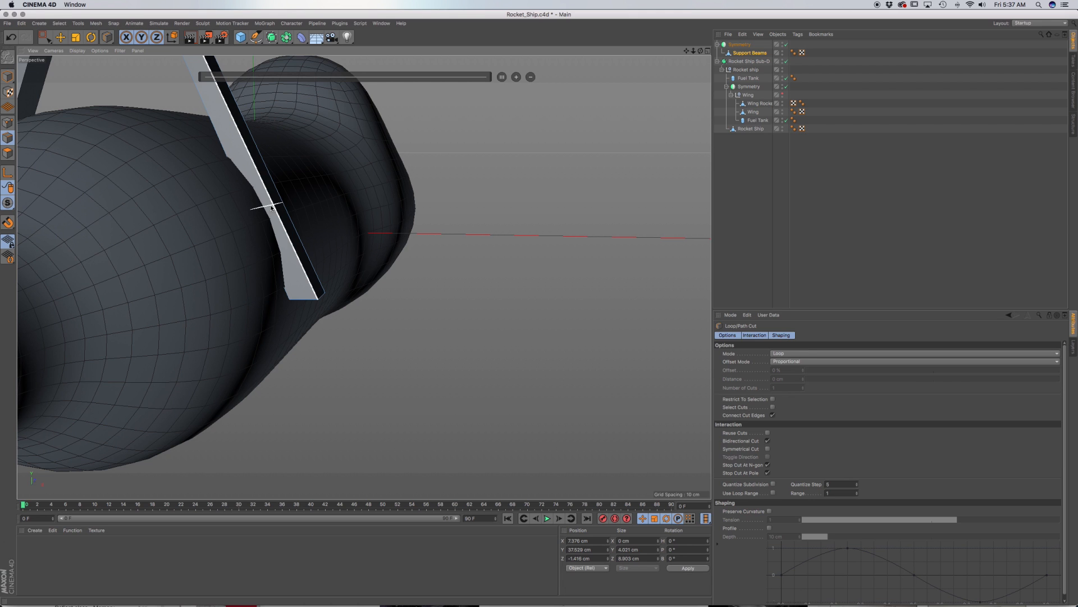
pyautogui.click(249, 155)
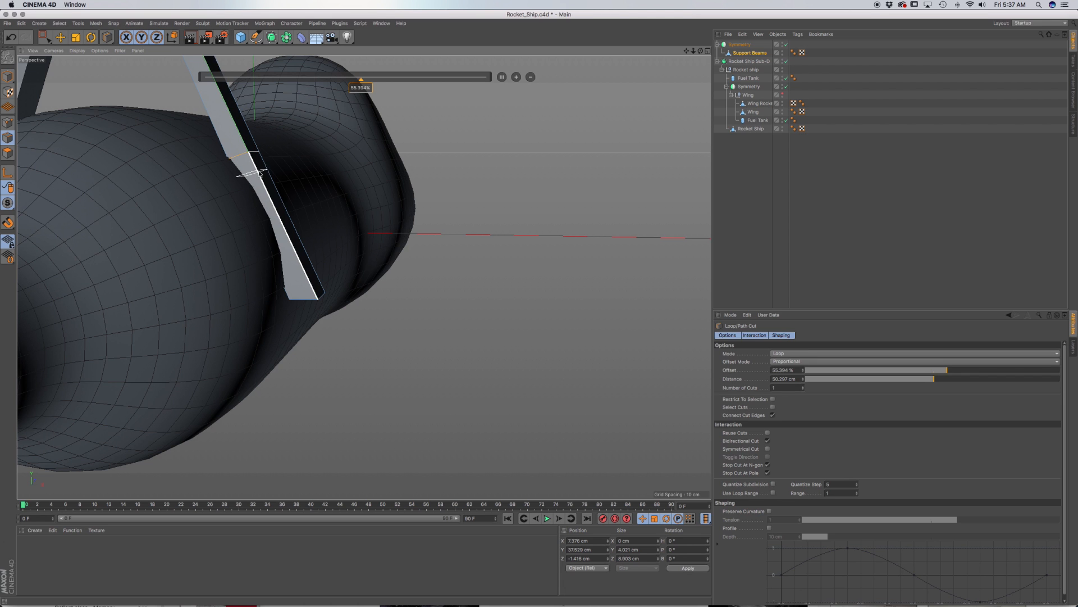
pyautogui.click(284, 220)
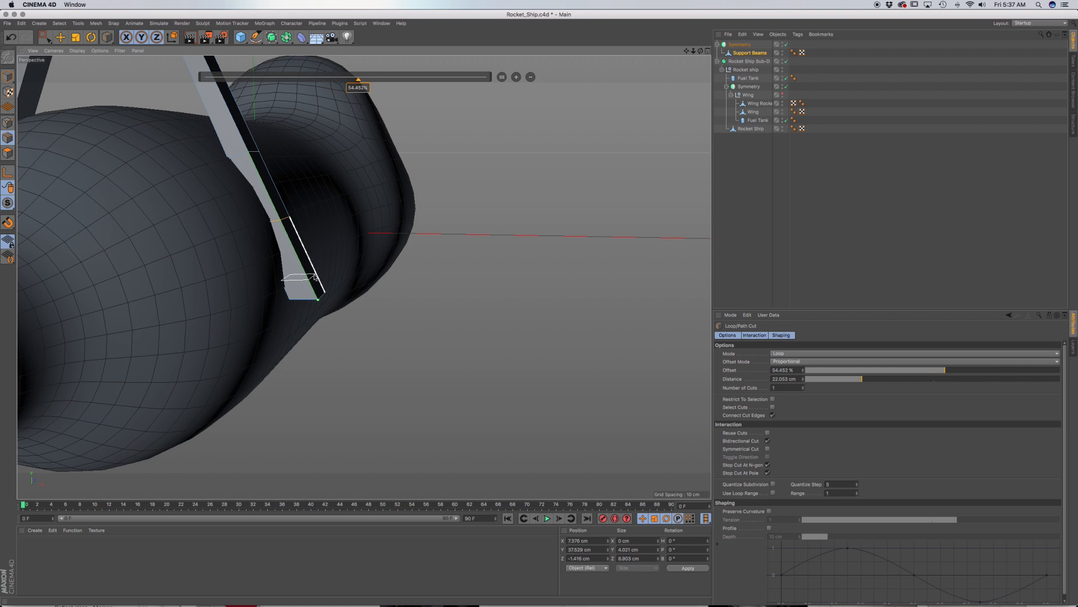
# Step: Select the upper of the leg's two new edge loops and move it outward to about X 34.8 cm
pyautogui.moveTo(43, 38); pyautogui.dragTo(84, 65)
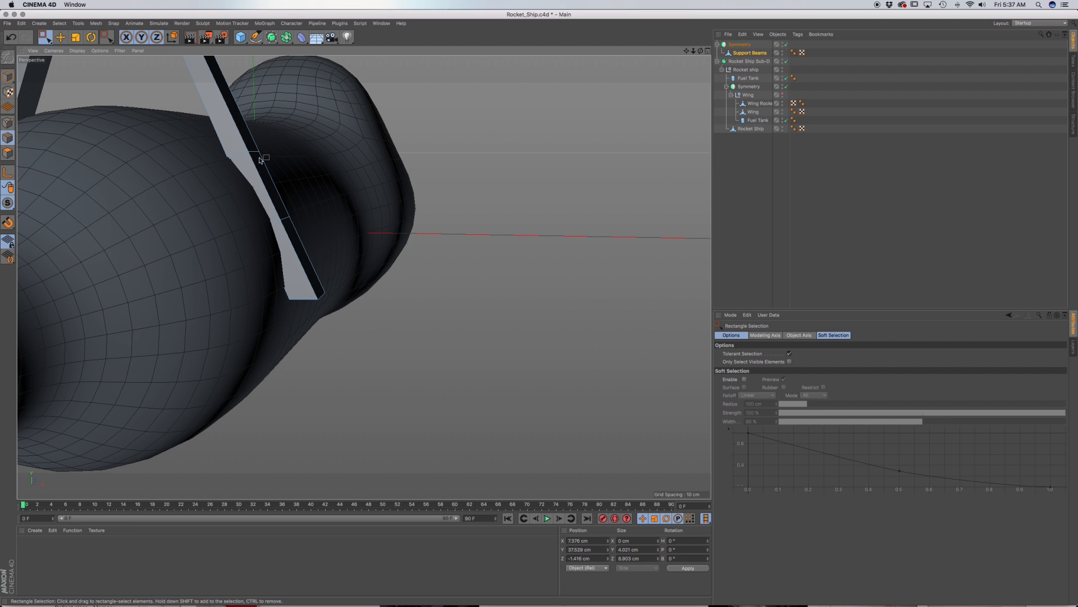
pyautogui.keyDown('alt'); pyautogui.moveTo(267, 200); pyautogui.dragTo(244, 166); pyautogui.keyUp('alt')
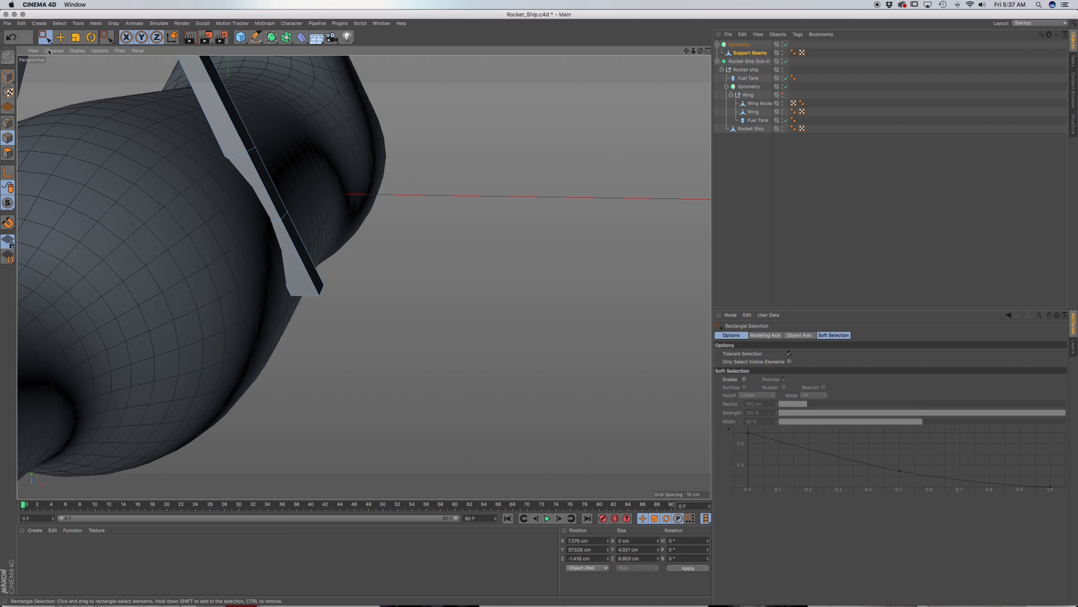
pyautogui.moveTo(44, 37)
pyautogui.mouseDown()
pyautogui.moveTo(71, 49)
pyautogui.moveTo(71, 64)
pyautogui.mouseUp()
pyautogui.press('u')
pyautogui.press('l')
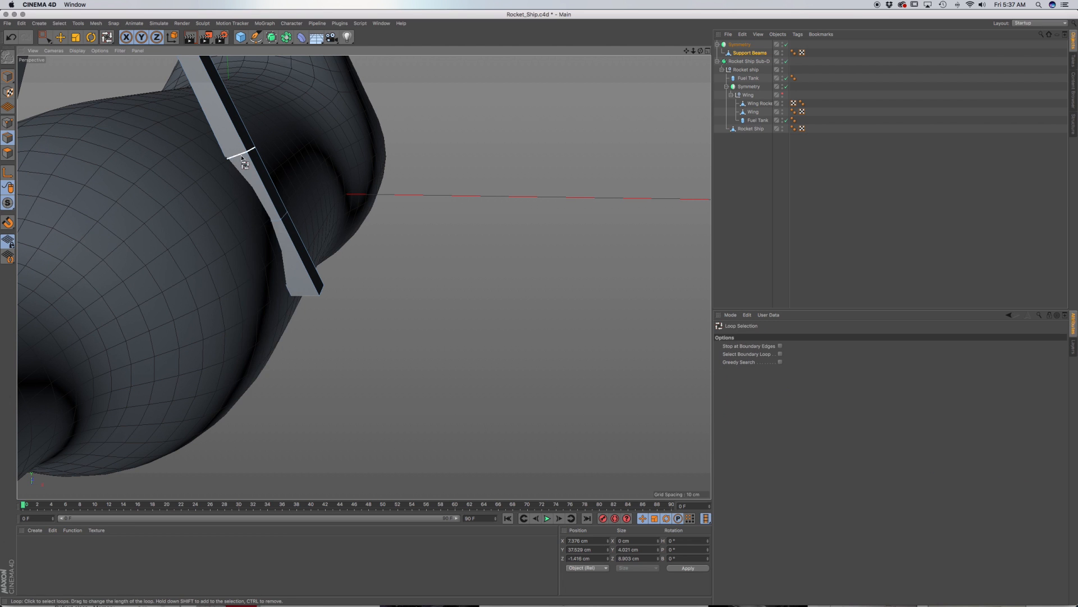
pyautogui.click(244, 156)
pyautogui.press('e')
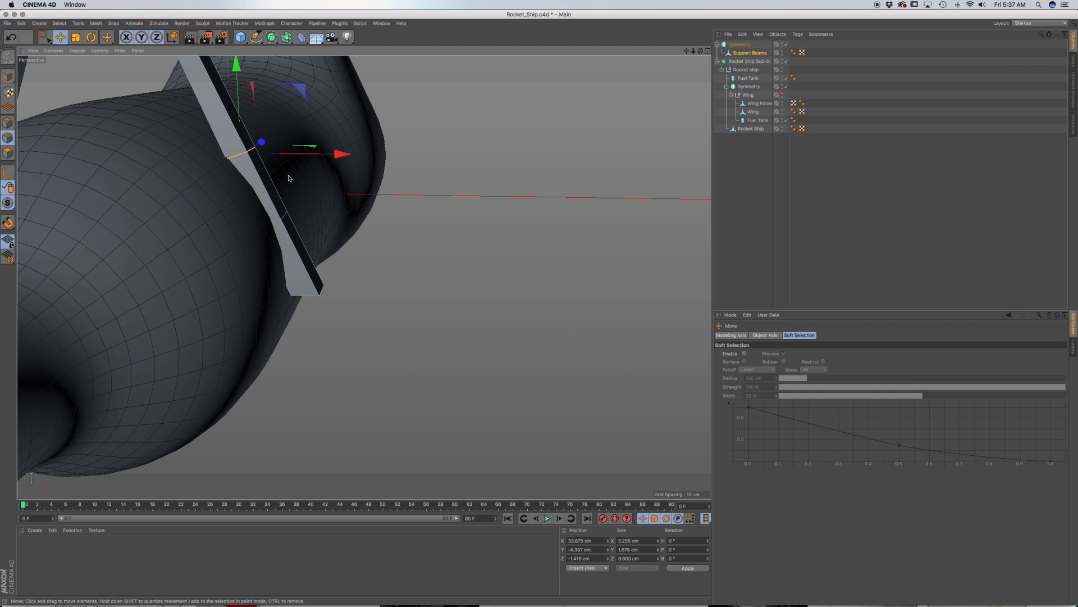
pyautogui.moveTo(336, 154); pyautogui.dragTo(345, 152)
# Step: Select the lower new edge loop on the support leg and move it outward to about X 46.5 cm
pyautogui.press('u')
pyautogui.press('l')
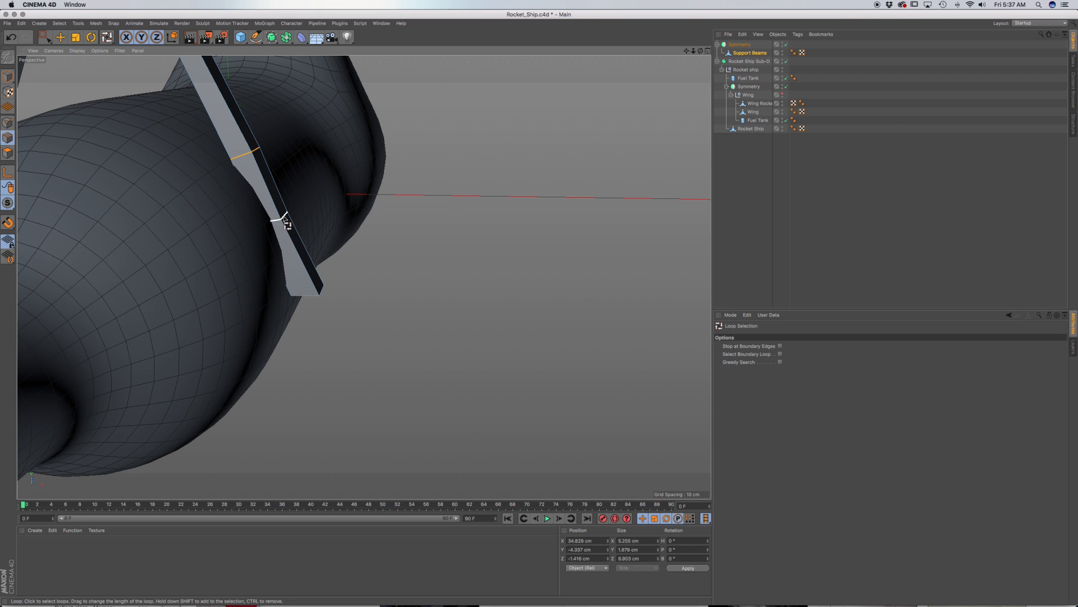
pyautogui.click(285, 218)
pyautogui.press('e')
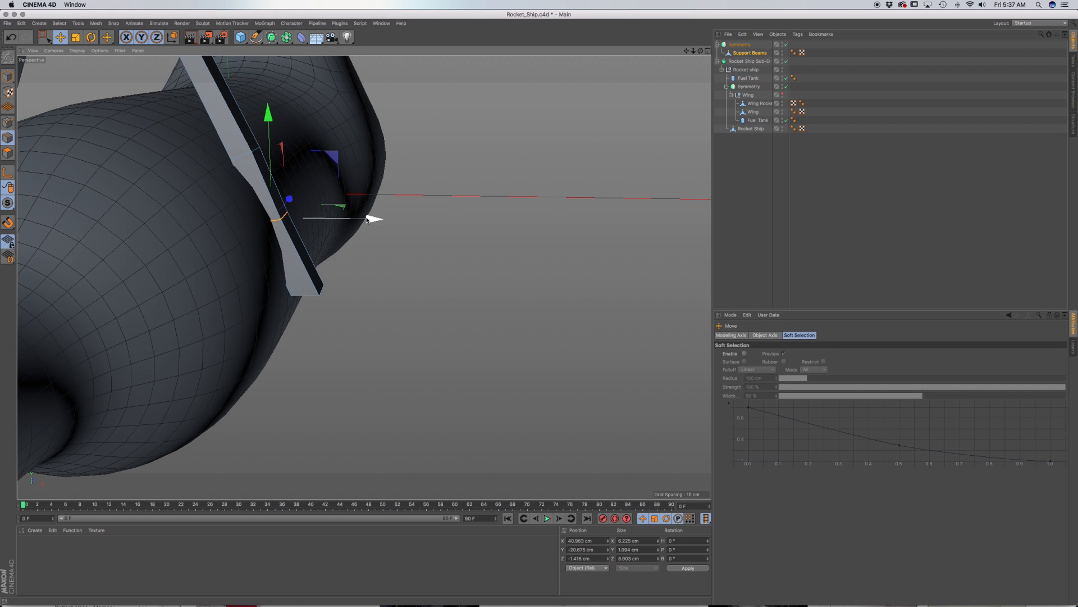
pyautogui.moveTo(372, 219); pyautogui.dragTo(321, 225)
pyautogui.scroll(6, 319, 219)
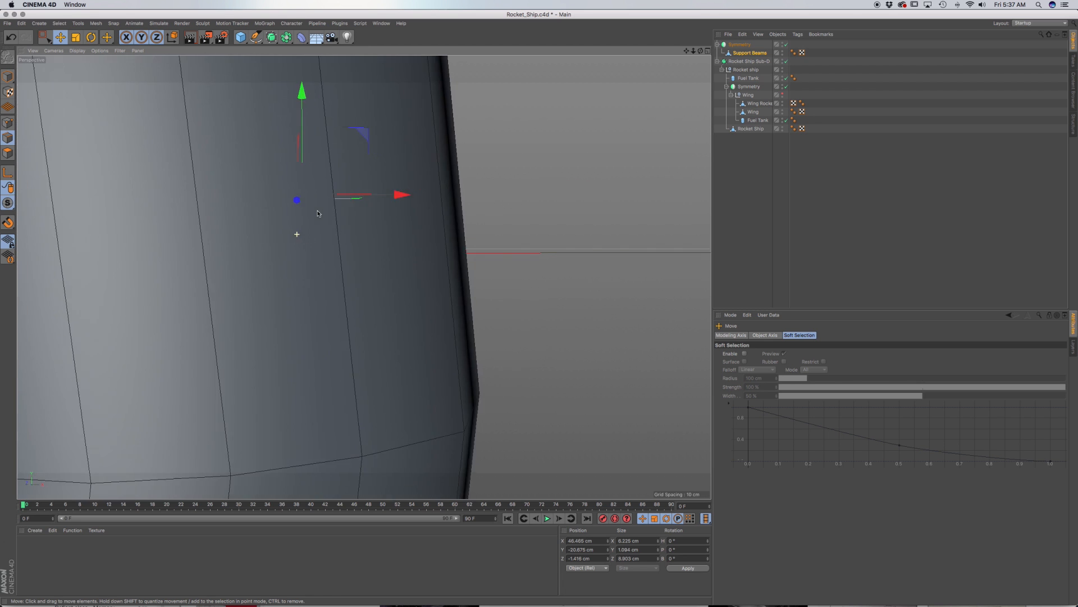
pyautogui.scroll(-6, 318, 213)
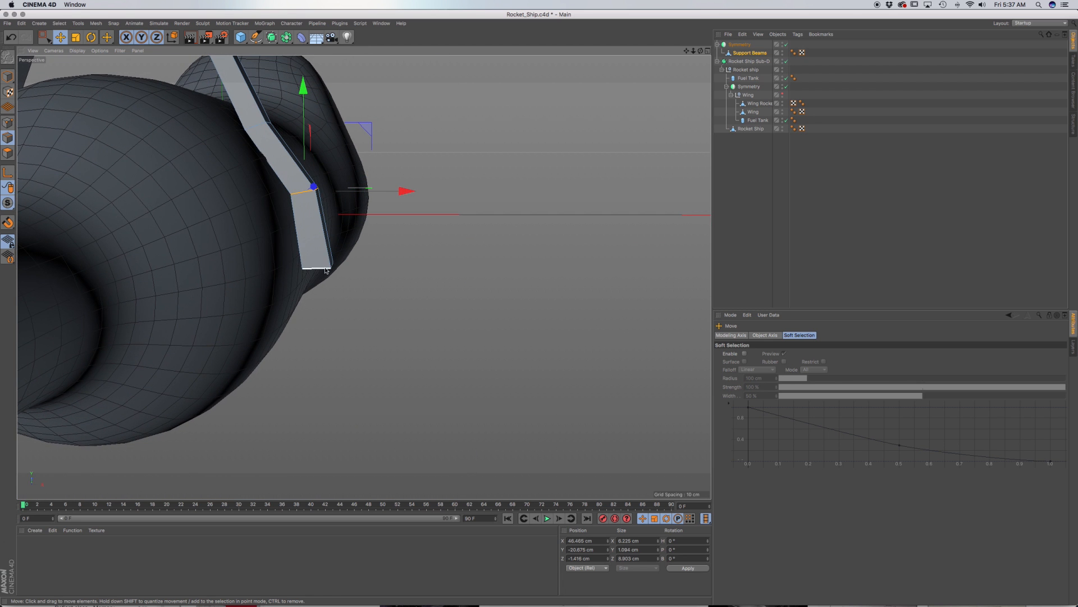
# Step: Select the edge loop around the support leg's bottom end for moving and review the bent leg against the rocket body
pyautogui.press('u')
pyautogui.press('l')
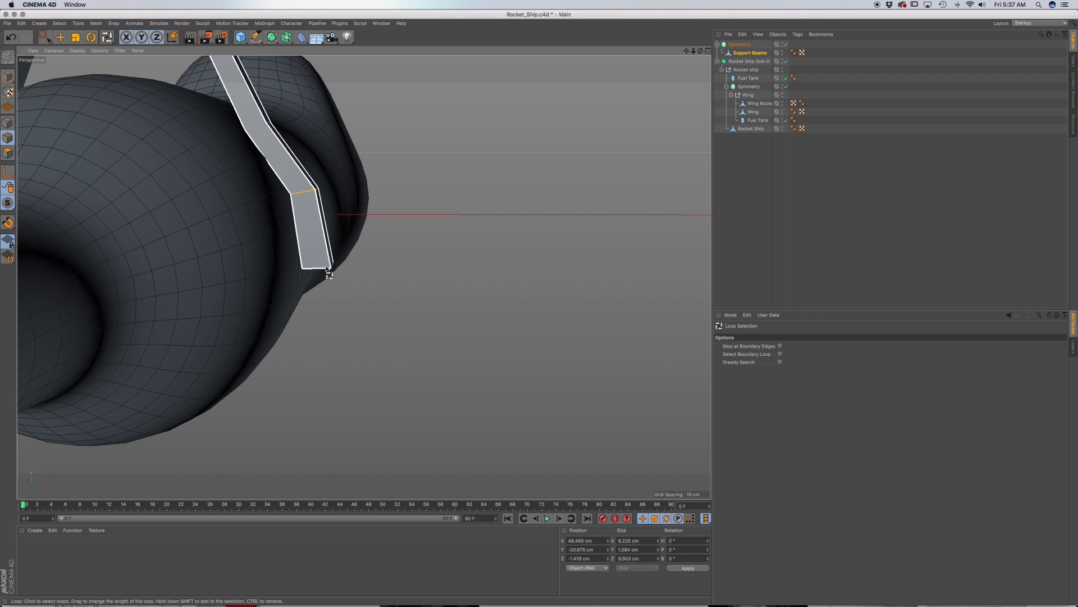
pyautogui.scroll(-5, 326, 269)
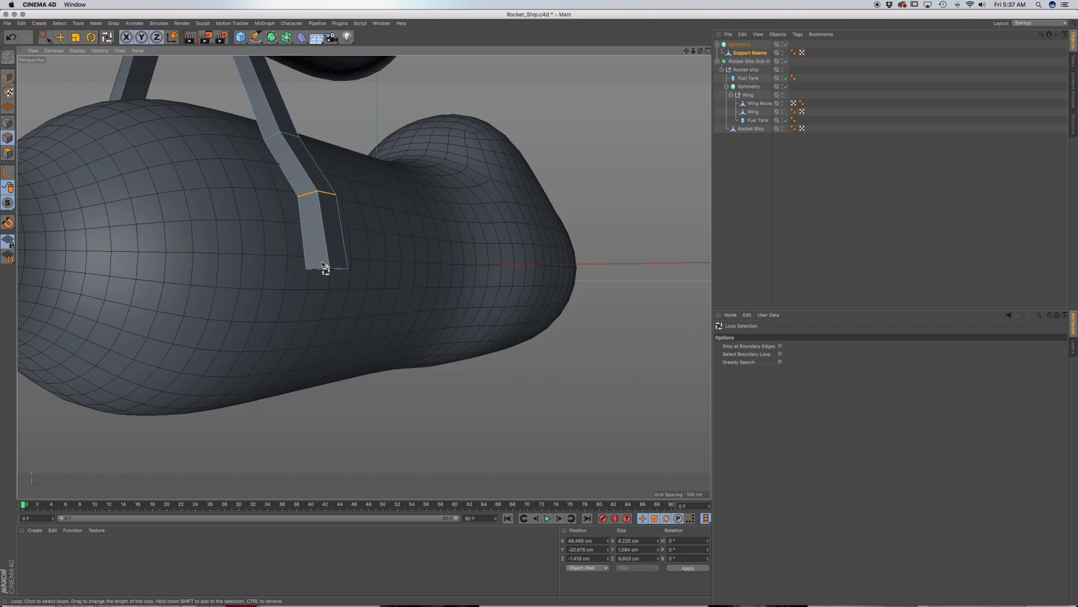
pyautogui.scroll(5, 324, 267)
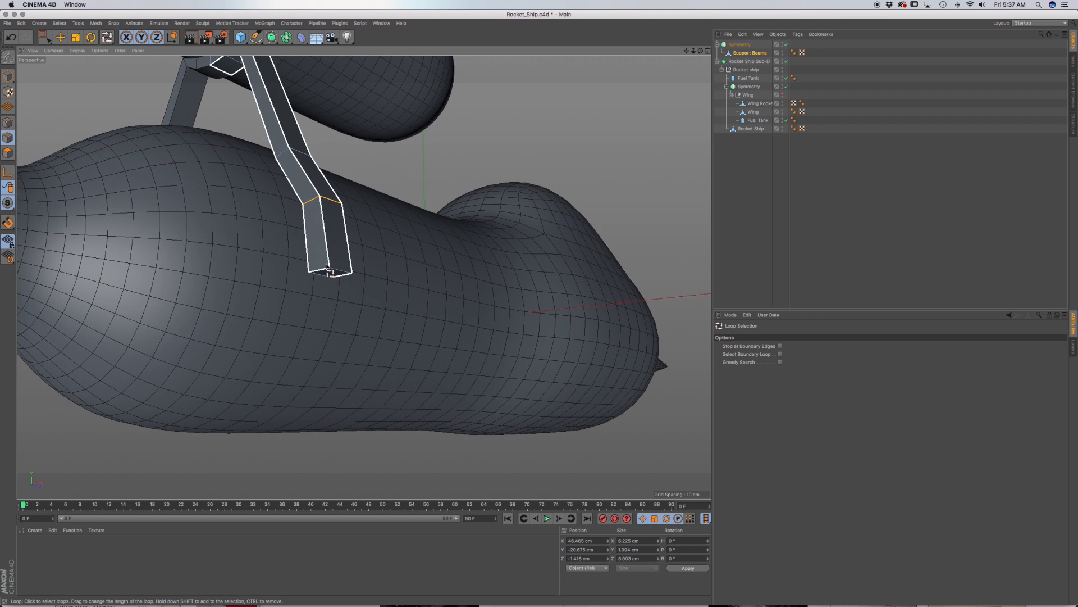
pyautogui.click(328, 269)
pyautogui.keyDown('alt'); pyautogui.moveTo(369, 284); pyautogui.dragTo(415, 269); pyautogui.keyUp('alt')
pyautogui.press('e')
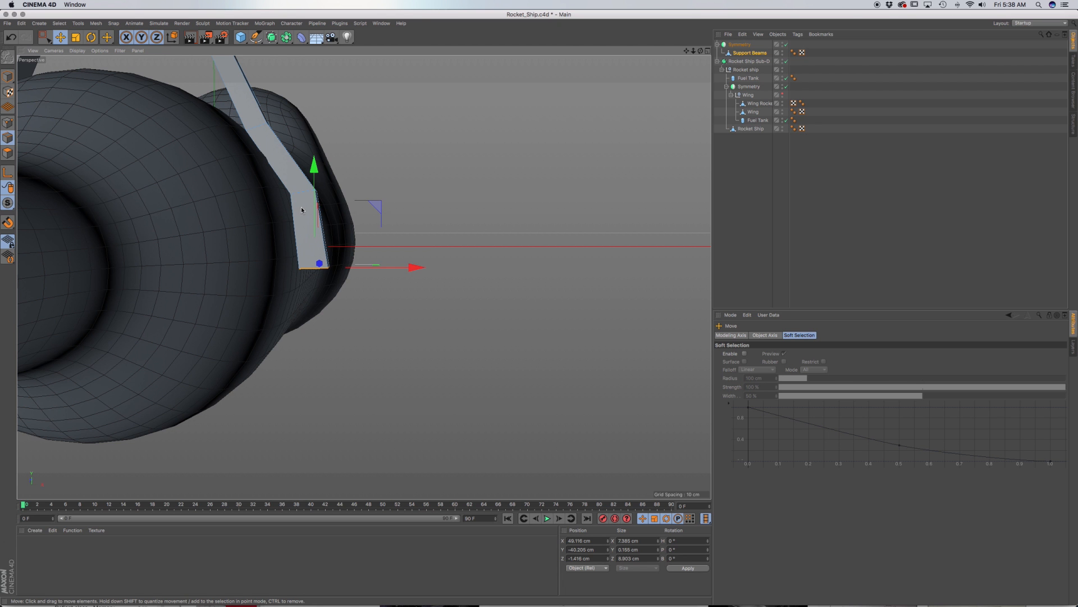
pyautogui.keyDown('alt'); pyautogui.moveTo(301, 210); pyautogui.dragTo(321, 285, button='middle'); pyautogui.keyUp('alt')
pyautogui.keyDown('alt'); pyautogui.moveTo(304, 250); pyautogui.dragTo(269, 186, button='right'); pyautogui.keyUp('alt')
pyautogui.keyDown('alt'); pyautogui.moveTo(293, 237); pyautogui.dragTo(309, 269); pyautogui.keyUp('alt')
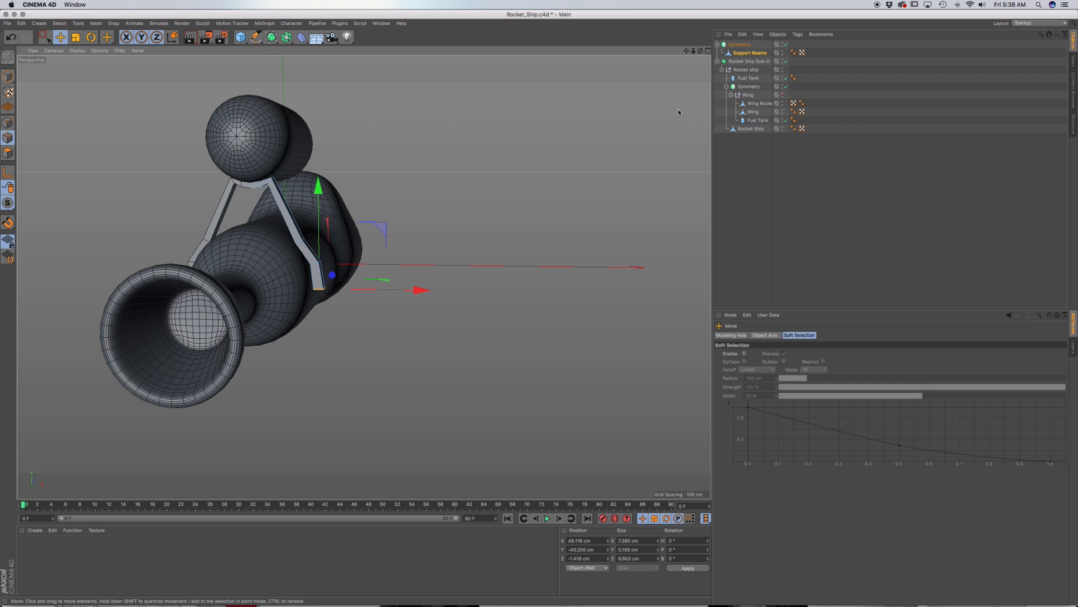
# Step: Move the support beams' Symmetry object into the Rocket ship group under the rocket's subdivision surface
pyautogui.click(743, 45)
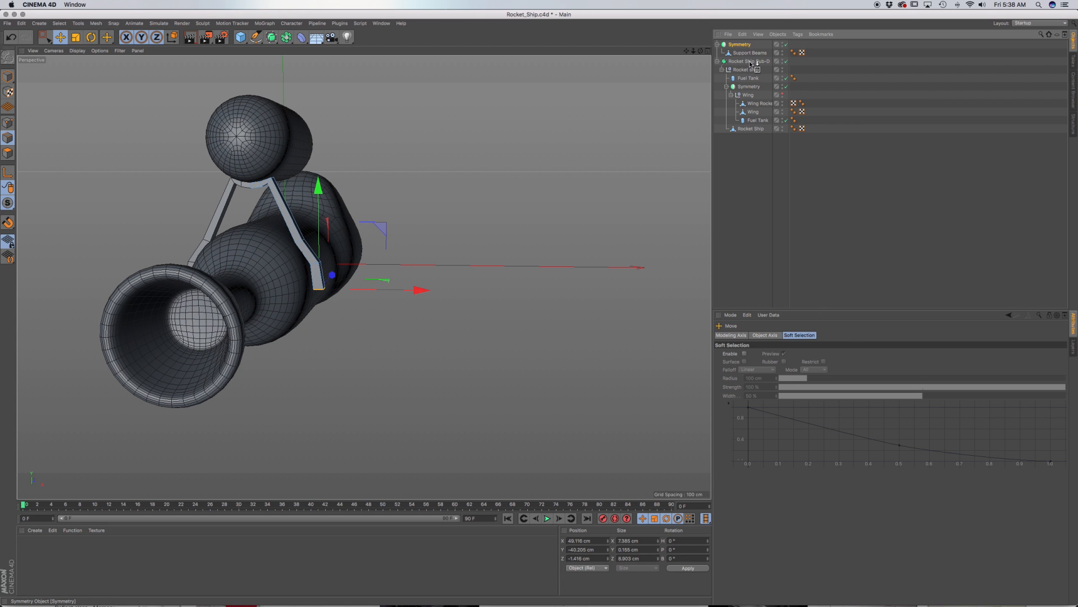
pyautogui.moveTo(749, 65); pyautogui.dragTo(749, 62)
pyautogui.keyDown('alt'); pyautogui.moveTo(314, 263); pyautogui.dragTo(268, 274); pyautogui.keyUp('alt')
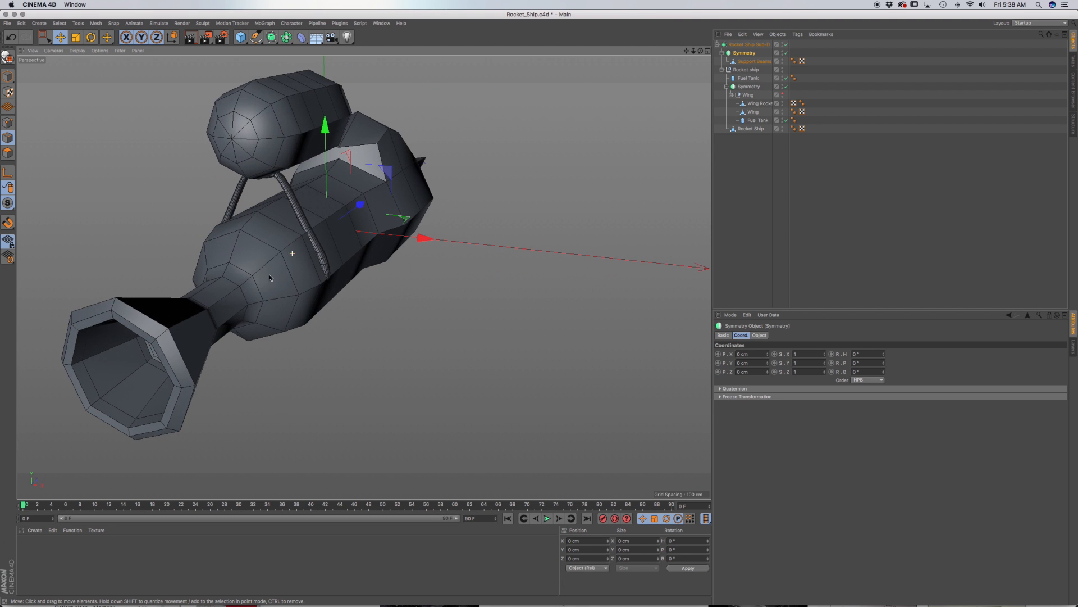
pyautogui.scroll(15, 314, 257)
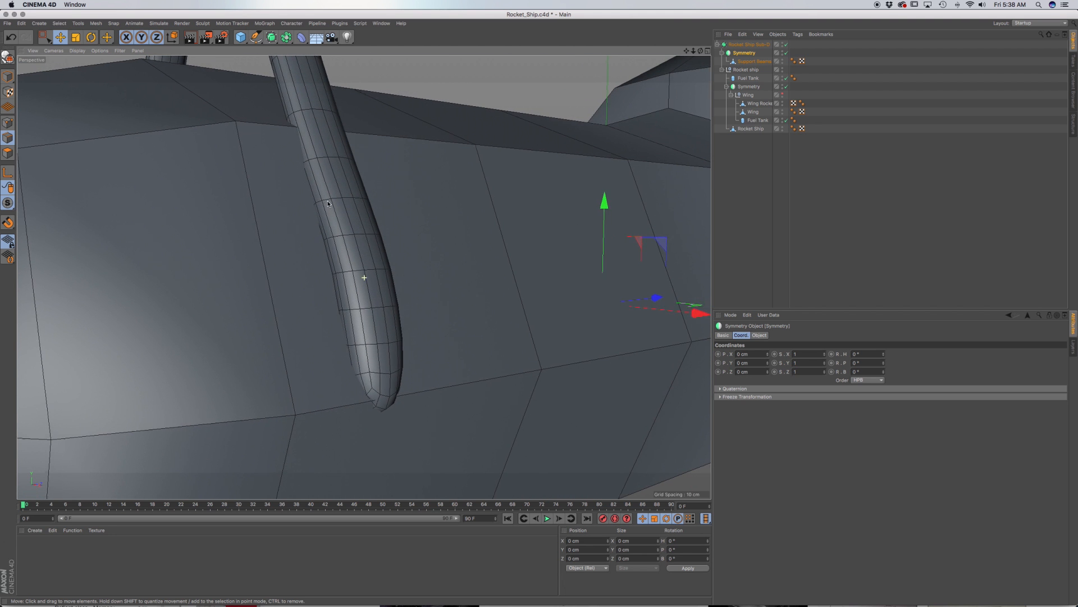
pyautogui.keyDown('alt'); pyautogui.moveTo(362, 278); pyautogui.dragTo(464, 251); pyautogui.keyUp('alt')
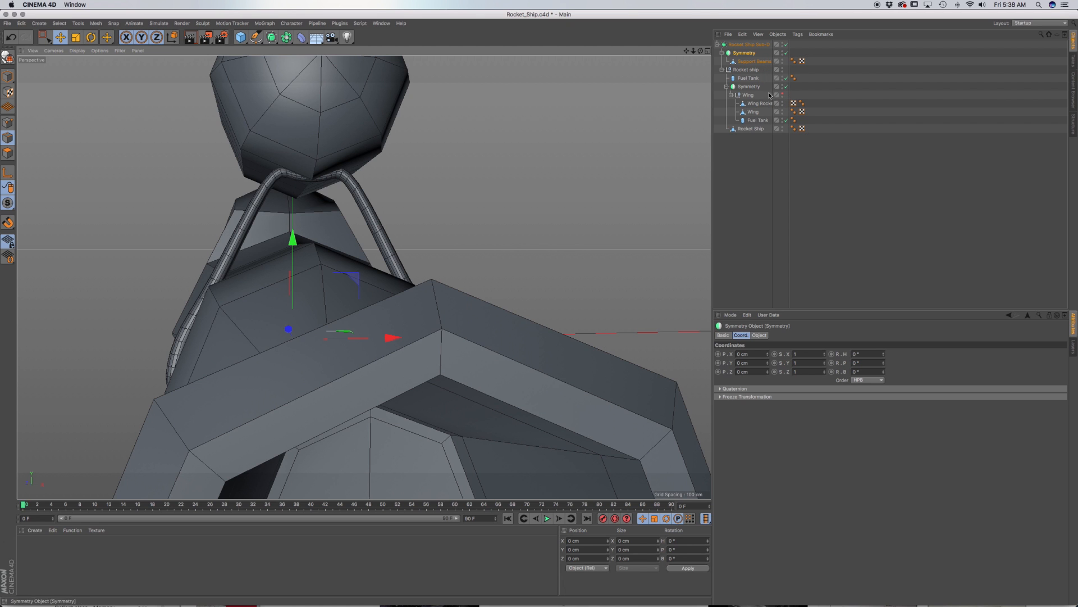
pyautogui.moveTo(750, 61); pyautogui.dragTo(747, 71)
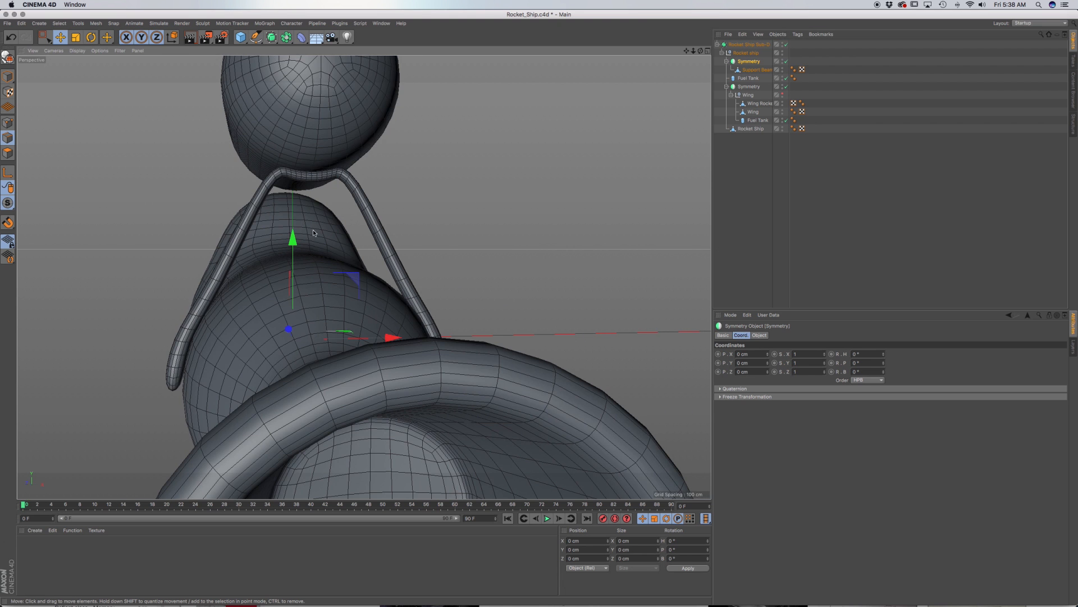
pyautogui.scroll(3, 336, 239)
pyautogui.keyDown('alt'); pyautogui.moveTo(336, 239); pyautogui.dragTo(602, 145); pyautogui.keyUp('alt')
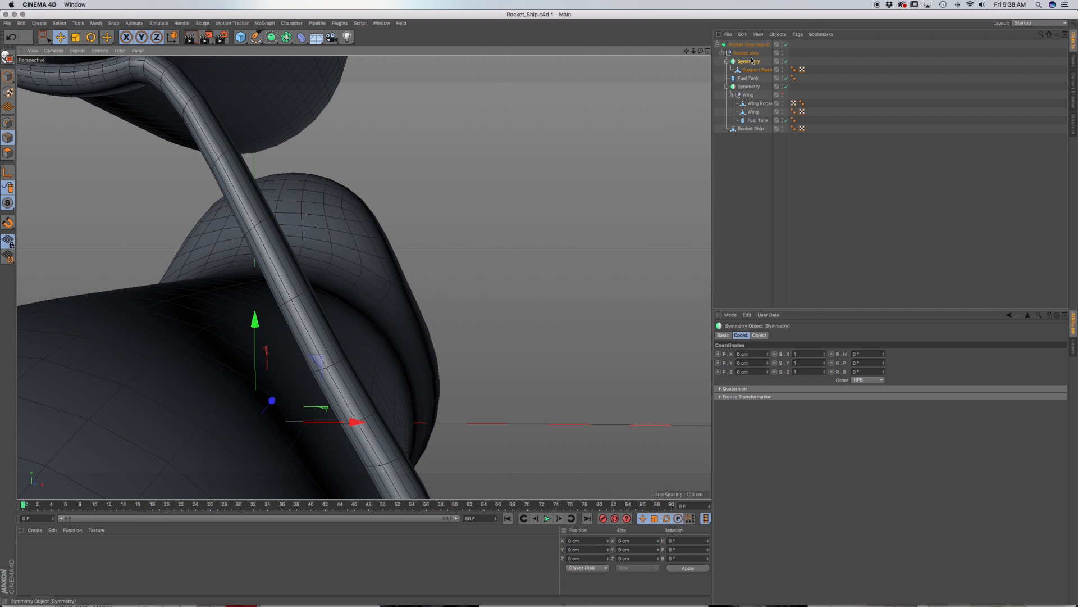
# Step: Try placing the upper Fuel Tank above the support beams' Symmetry in the hierarchy, and undo the reordering
pyautogui.moveTo(750, 77); pyautogui.dragTo(752, 59)
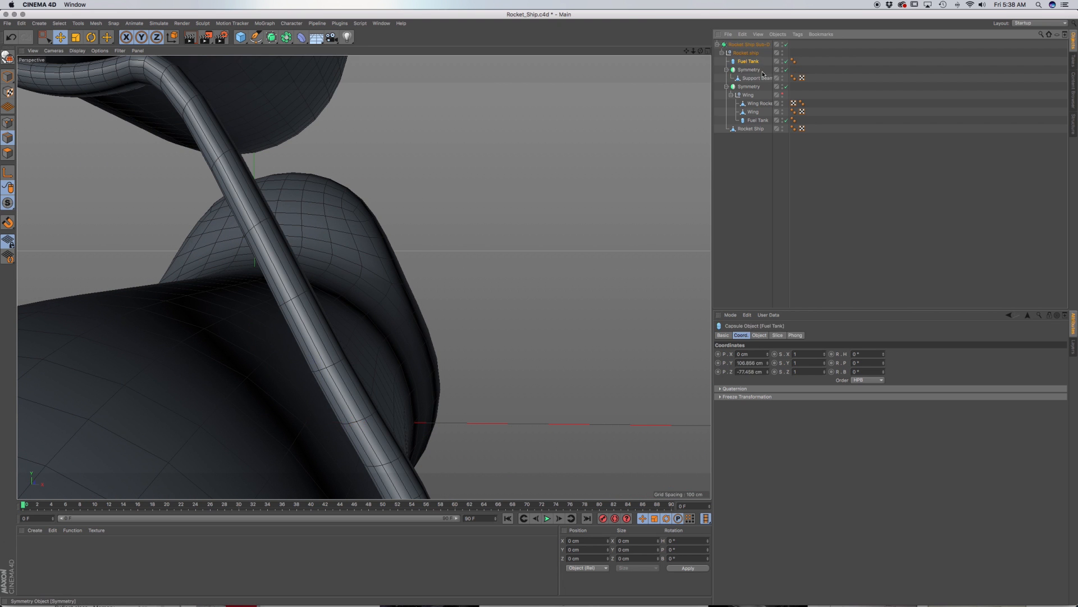
pyautogui.press('super+z')
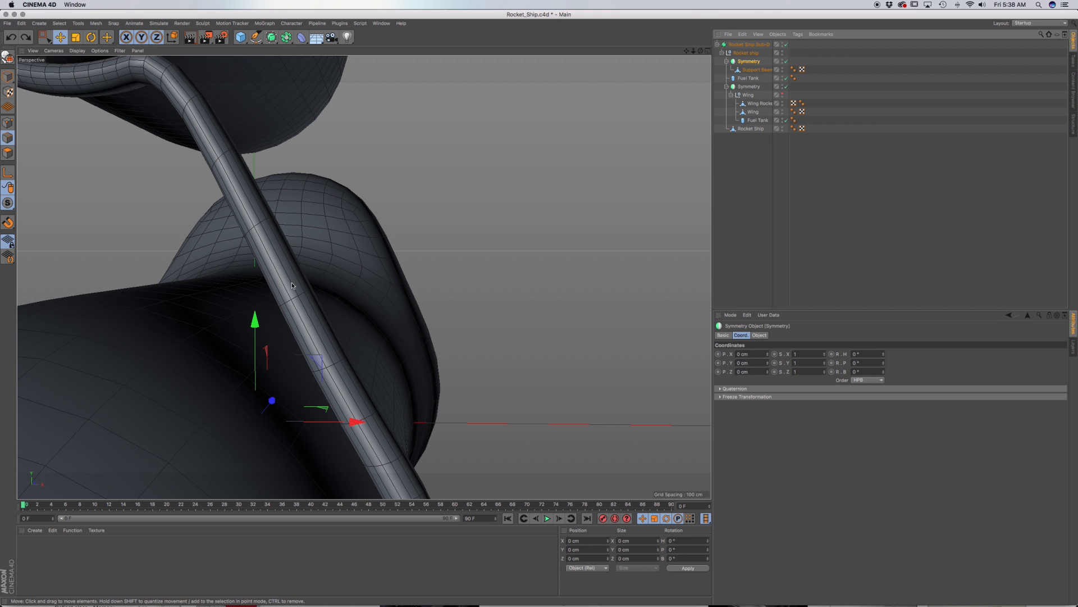
# Step: Convert the support beams' Symmetry object into editable geometry
pyautogui.keyDown('alt'); pyautogui.moveTo(292, 285); pyautogui.dragTo(365, 219); pyautogui.keyUp('alt')
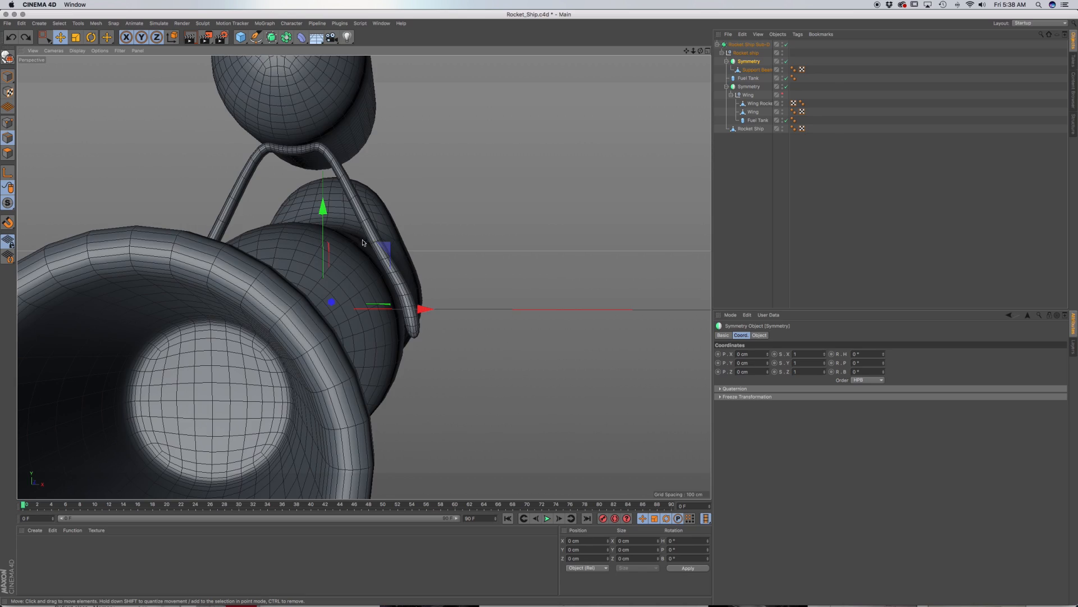
pyautogui.keyDown('alt'); pyautogui.moveTo(362, 243); pyautogui.dragTo(378, 261); pyautogui.keyUp('alt')
pyautogui.scroll(4, 330, 174)
pyautogui.keyDown('alt'); pyautogui.moveTo(348, 163); pyautogui.dragTo(301, 176); pyautogui.keyUp('alt')
pyautogui.click(752, 62)
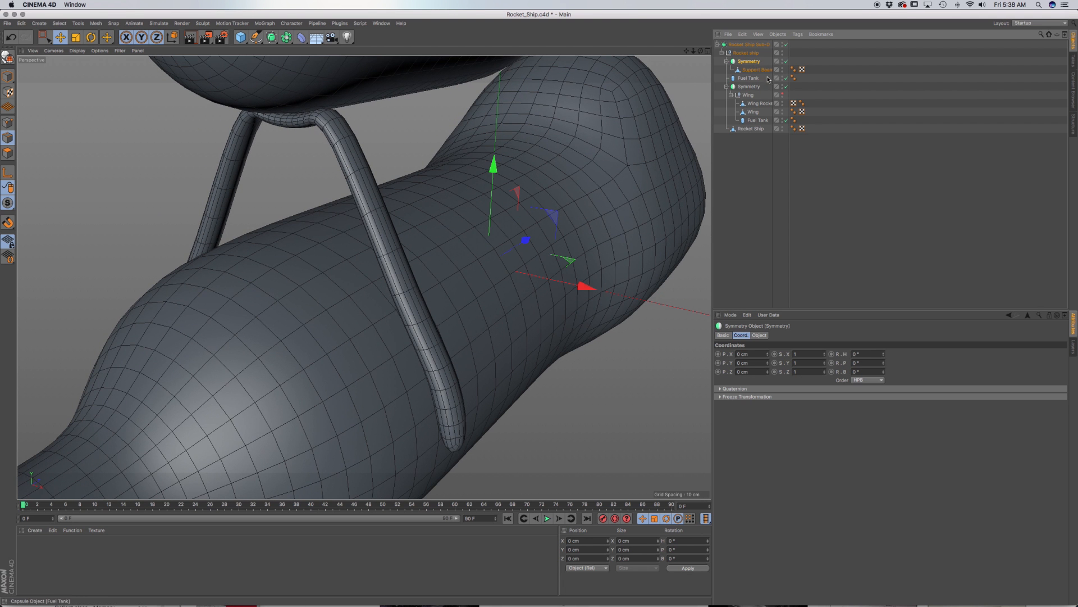
pyautogui.click(7, 57)
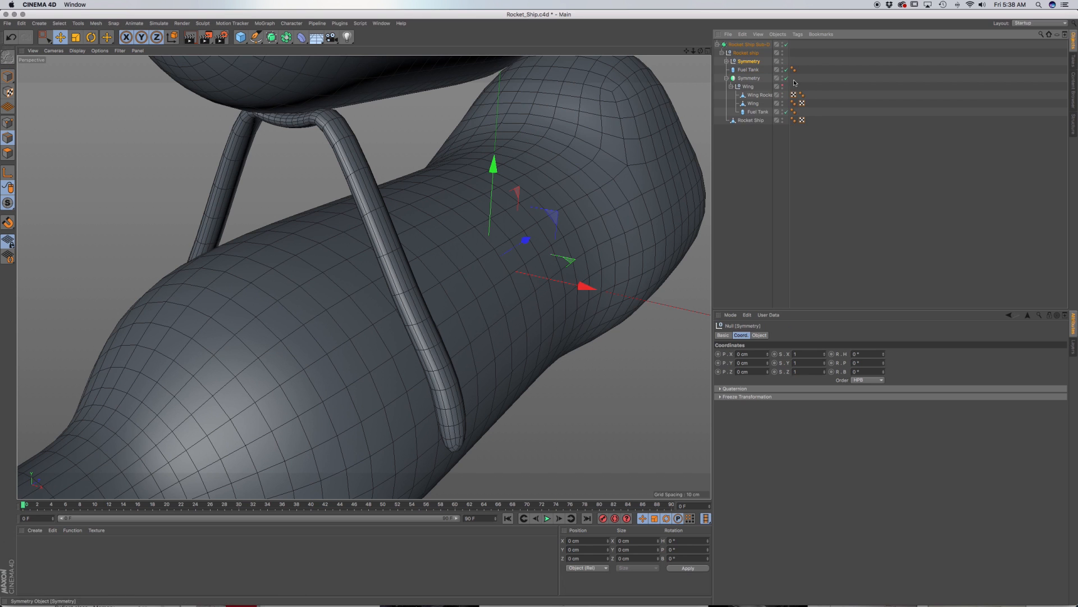
# Step: Turn off the rocket's subdivision surface and add a lengthwise loop cut along the Support Beams polygons at about 85.8% offset
pyautogui.click(727, 61)
pyautogui.click(752, 70)
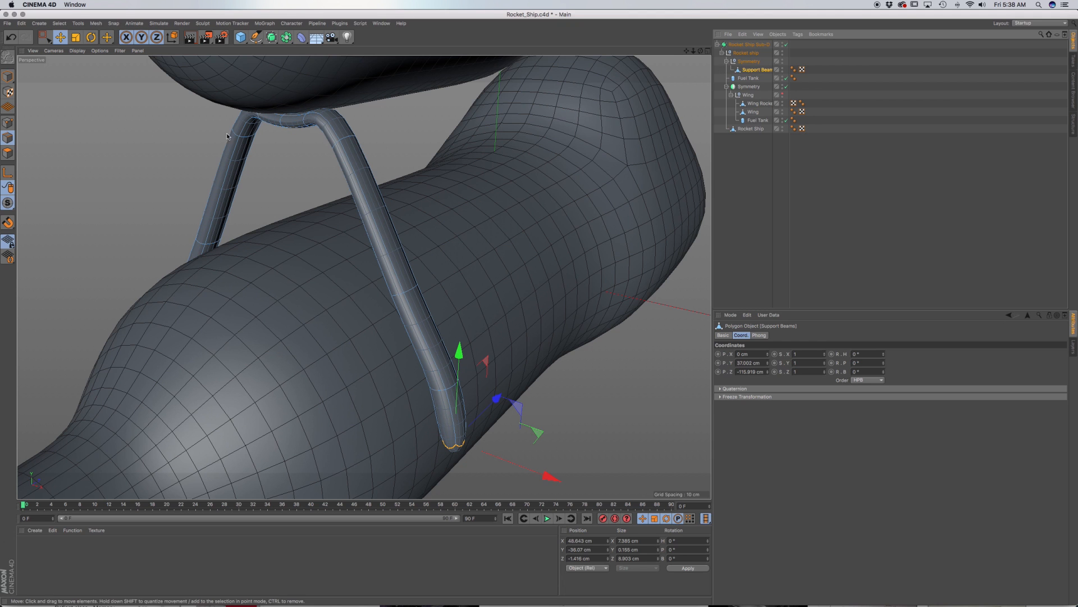
pyautogui.click(8, 152)
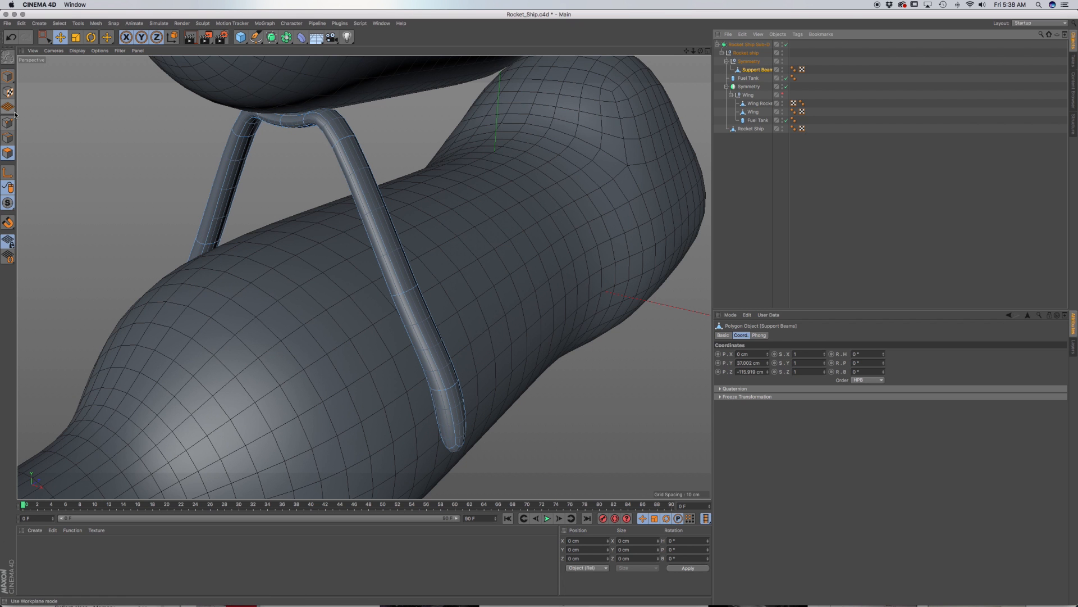
pyautogui.click(787, 44)
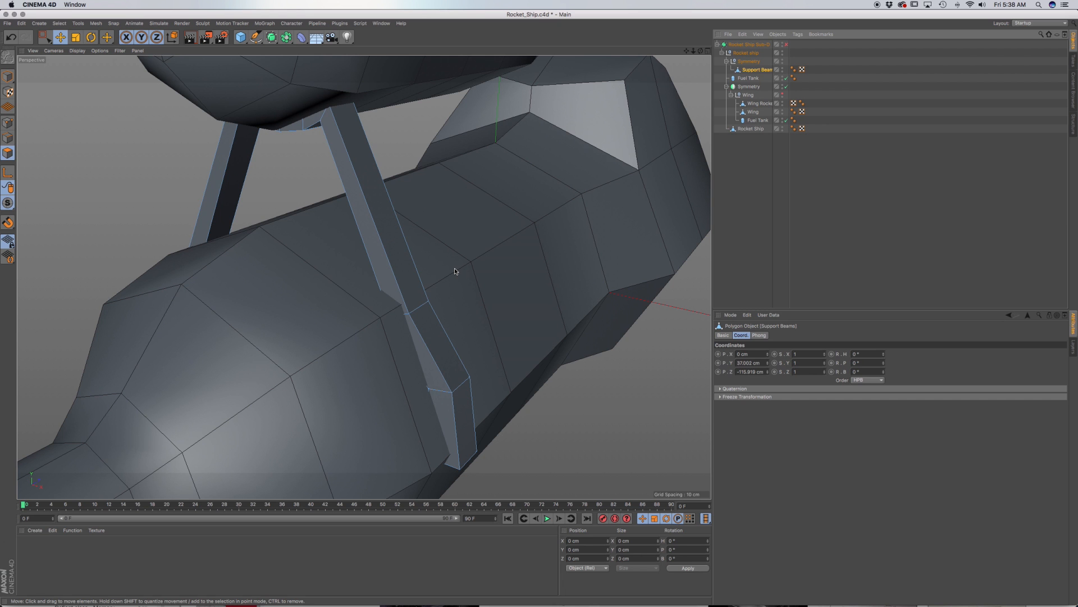
pyautogui.press('k')
pyautogui.press('l')
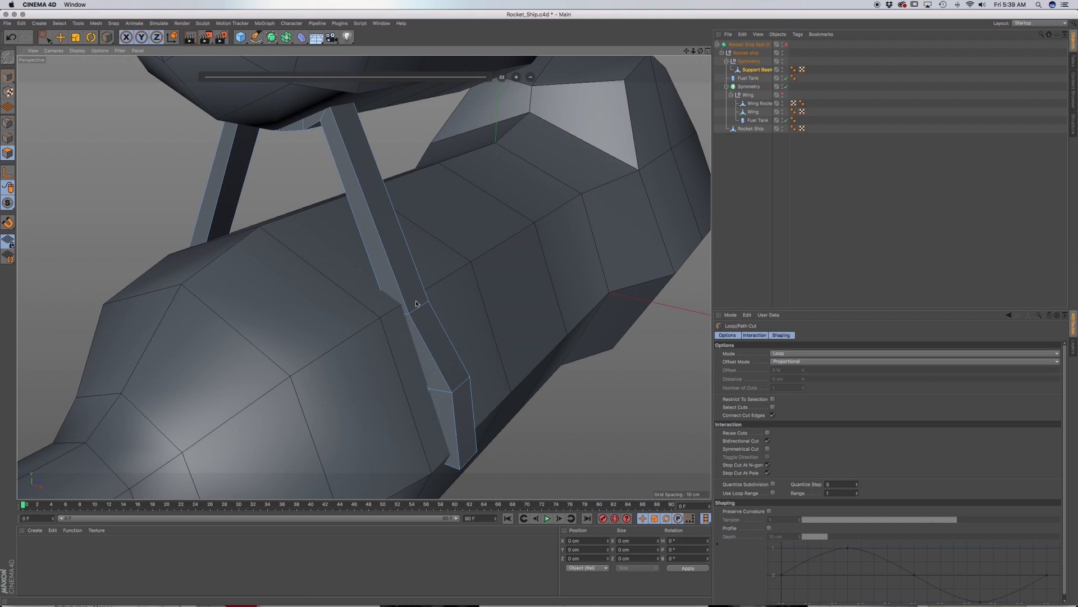
pyautogui.click(465, 471)
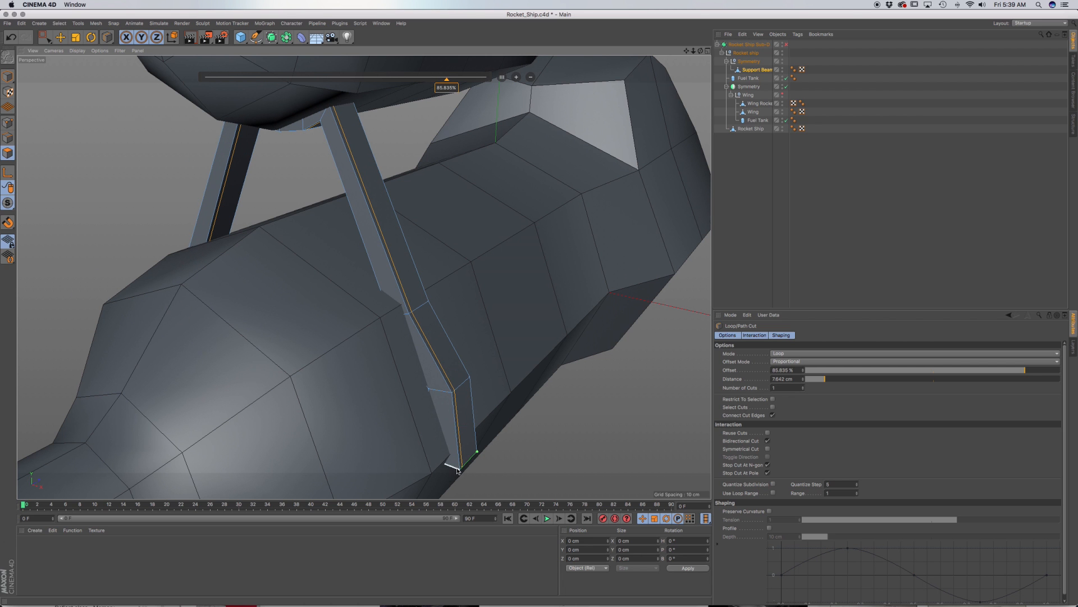
# Step: Add lengthwise loop cuts to the support beams at about 5.5% and 14.2% offset, and one around the leg's bottom end at about 96.5%
pyautogui.scroll(3, 458, 471)
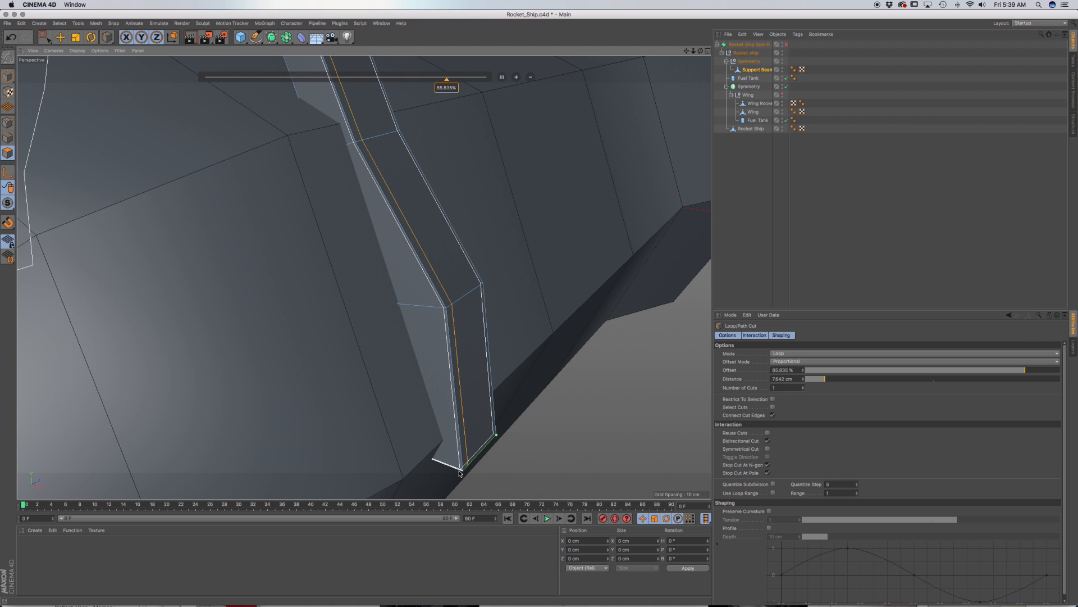
pyautogui.click(461, 470)
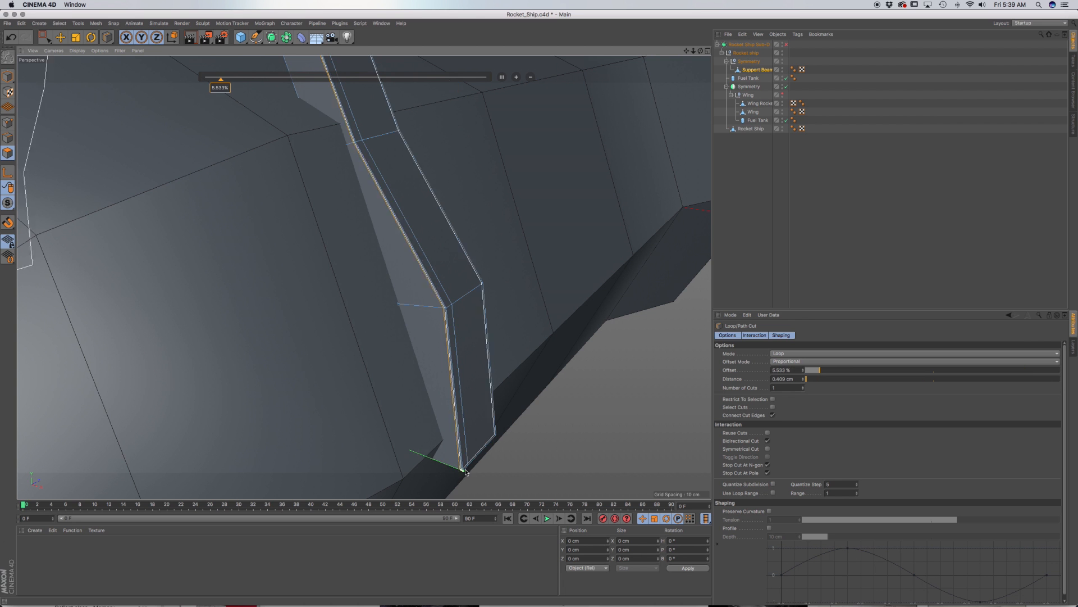
pyautogui.click(492, 438)
pyautogui.keyDown('alt'); pyautogui.moveTo(464, 362); pyautogui.dragTo(369, 315); pyautogui.keyUp('alt')
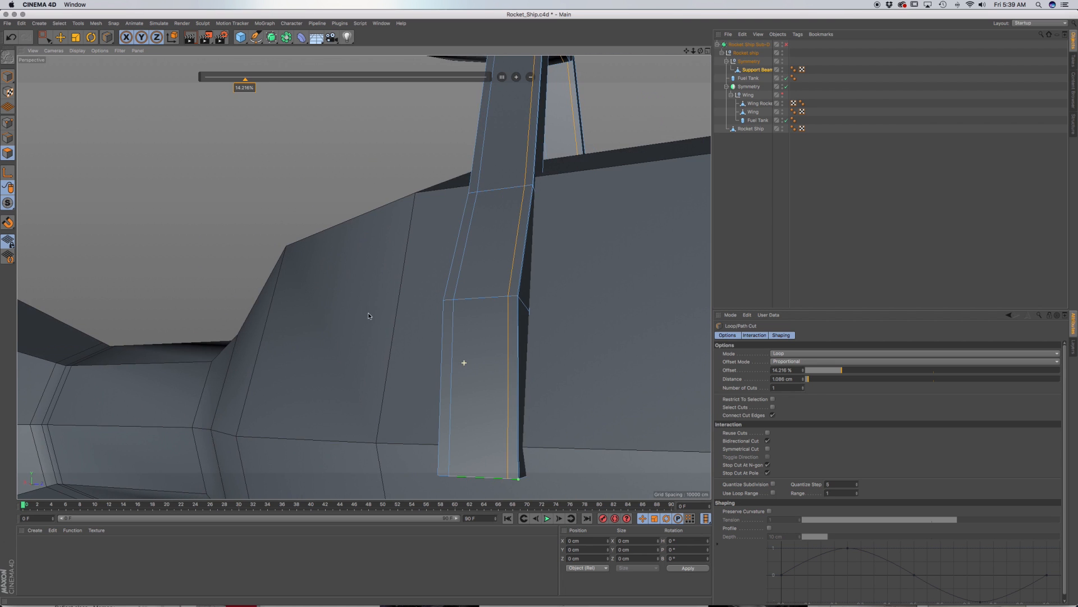
pyautogui.keyDown('alt'); pyautogui.moveTo(463, 449); pyautogui.dragTo(534, 441); pyautogui.keyUp('alt')
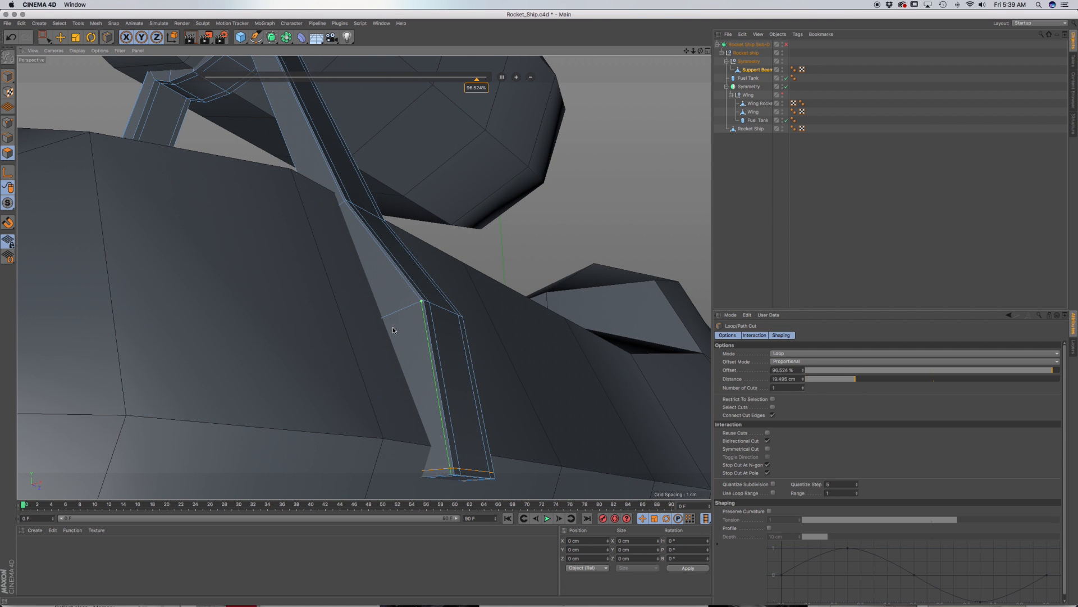
pyautogui.scroll(3, 393, 327)
pyautogui.scroll(-5, 382, 310)
# Step: Temporarily hide the Rocket Ship body to add a lengthwise loop cut at about 92.1% offset along the support beams' inner side
pyautogui.keyDown('alt'); pyautogui.moveTo(370, 286); pyautogui.dragTo(748, 164); pyautogui.keyUp('alt')
pyautogui.doubleClick(783, 127)
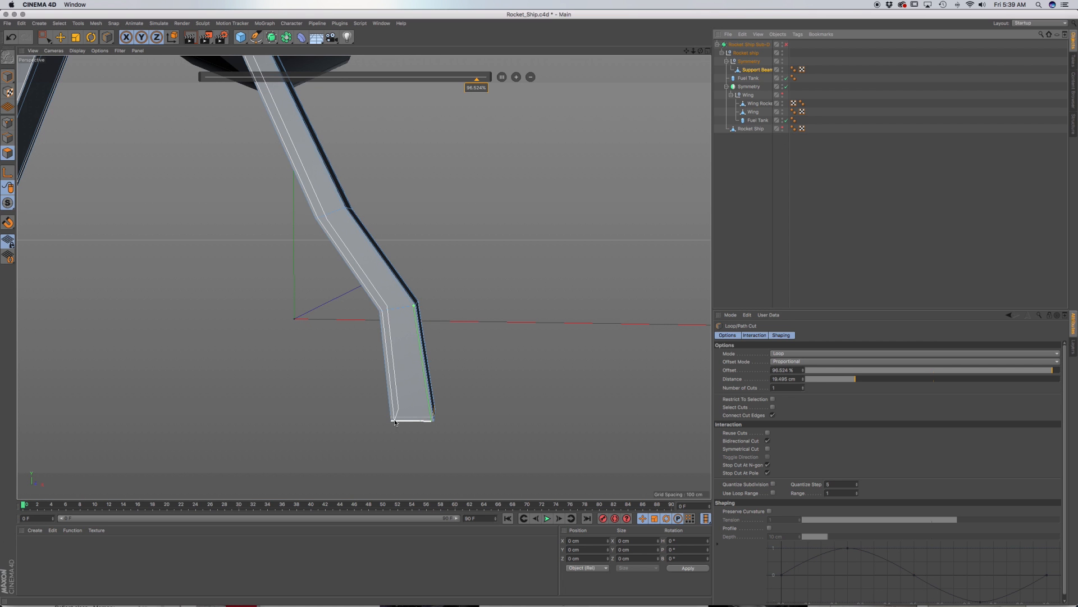
pyautogui.keyDown('alt'); pyautogui.moveTo(394, 422); pyautogui.dragTo(277, 330); pyautogui.keyUp('alt')
pyautogui.scroll(-4, 406, 258)
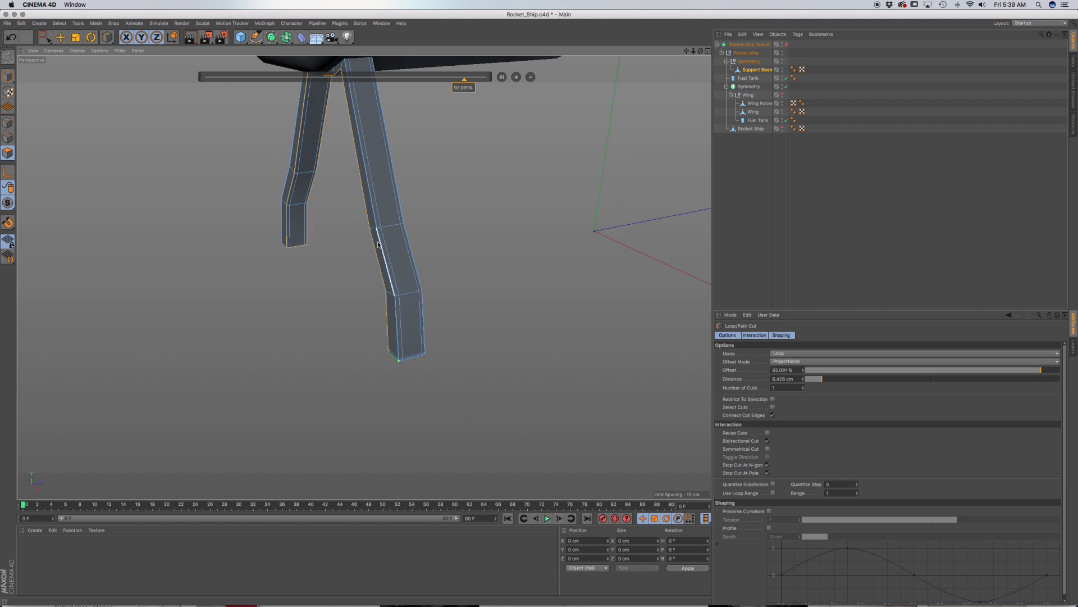
pyautogui.keyDown('alt'); pyautogui.moveTo(405, 258); pyautogui.dragTo(372, 239); pyautogui.keyUp('alt')
pyautogui.click(781, 128)
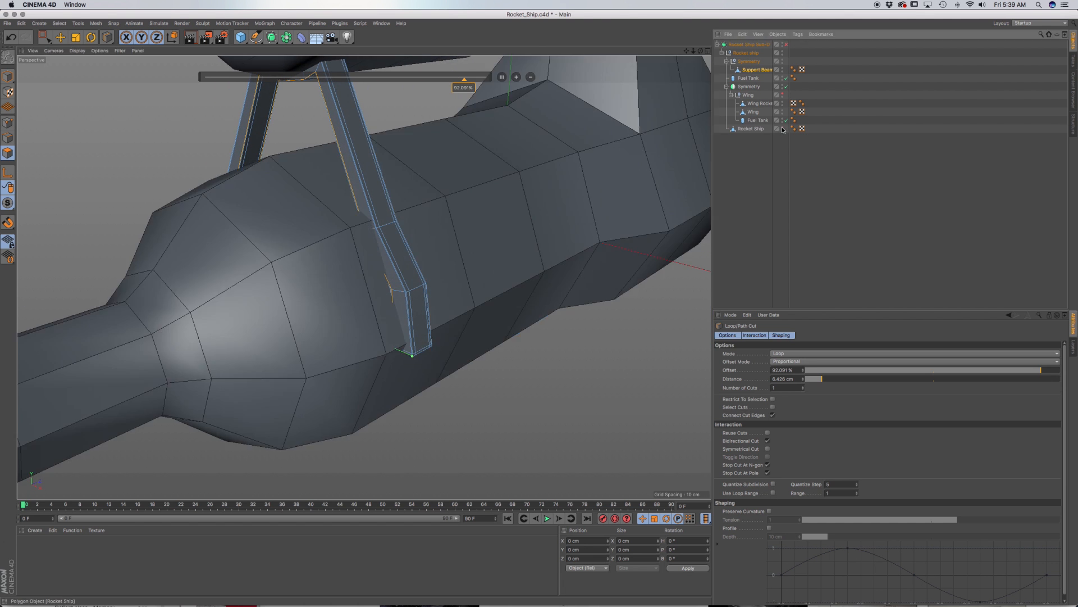
# Step: Turn the rocket's subdivision surface back on and review the smoothed support beams from the side
pyautogui.click(786, 44)
pyautogui.scroll(-6, 407, 224)
pyautogui.keyDown('alt'); pyautogui.moveTo(406, 224); pyautogui.dragTo(265, 203); pyautogui.keyUp('alt')
pyautogui.scroll(8, 360, 191)
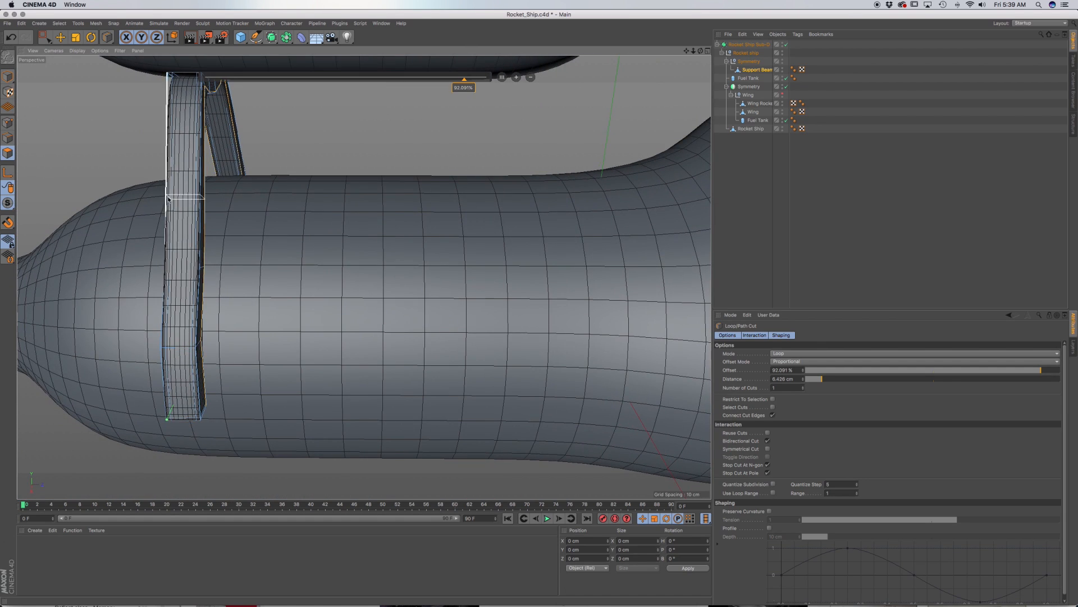
# Step: Duplicate the whole Support Beams object forward along the rocket body to about Z -35.9 cm
pyautogui.click(8, 75)
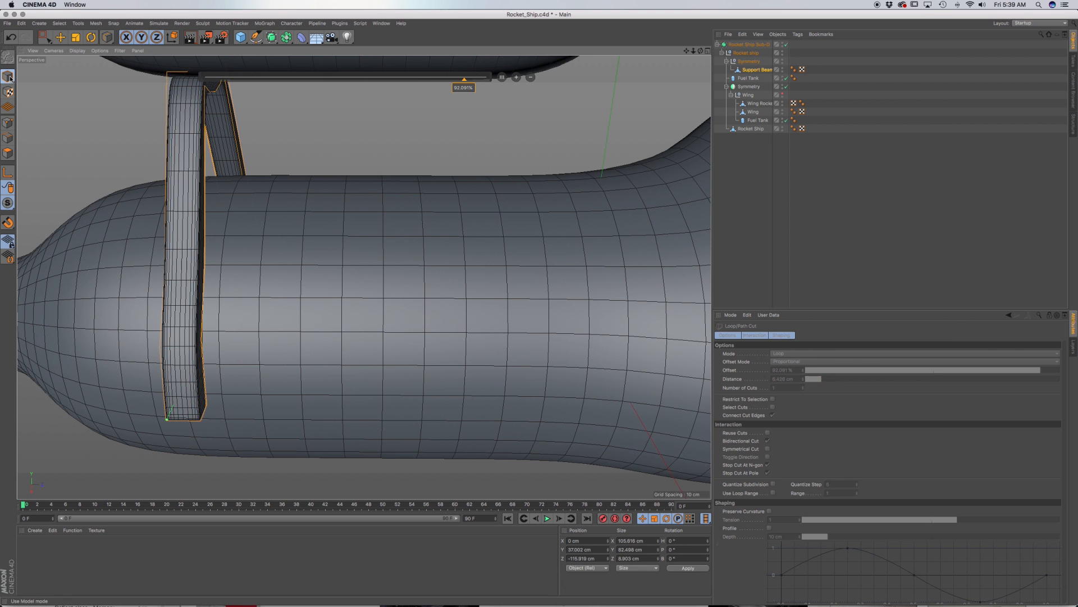
pyautogui.click(60, 38)
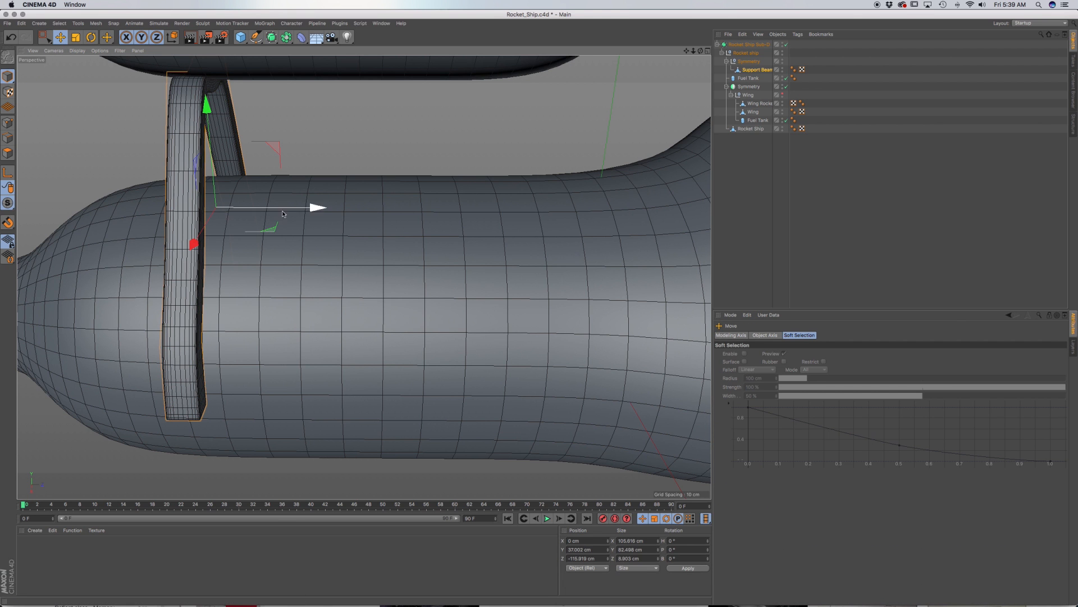
pyautogui.moveTo(318, 208); pyautogui.dragTo(579, 212)
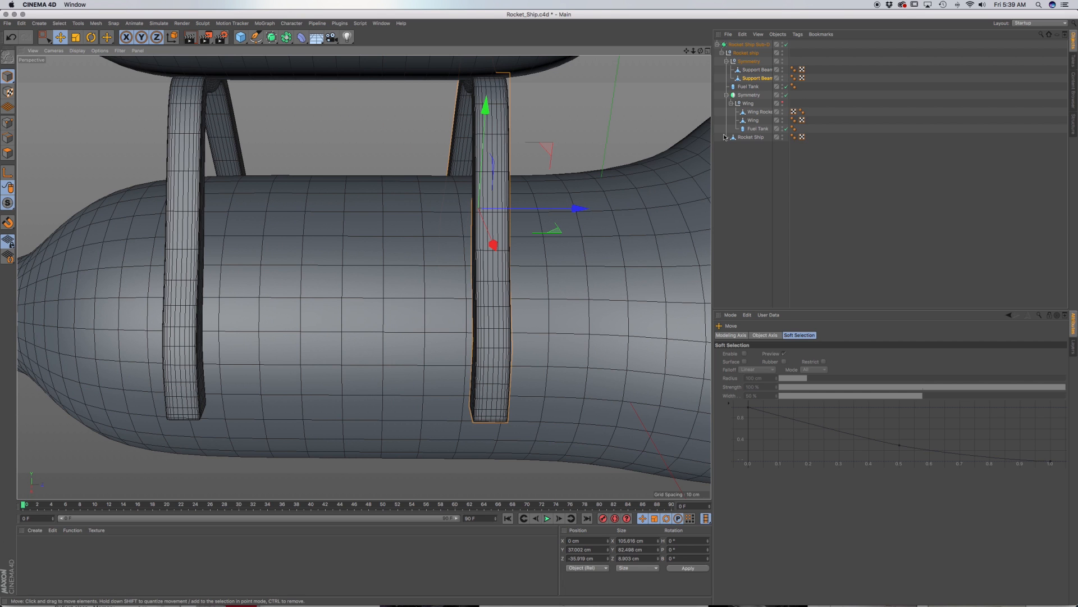
# Step: Widen the object name column and rename the duplicated beams Support Beams F
pyautogui.click(763, 79)
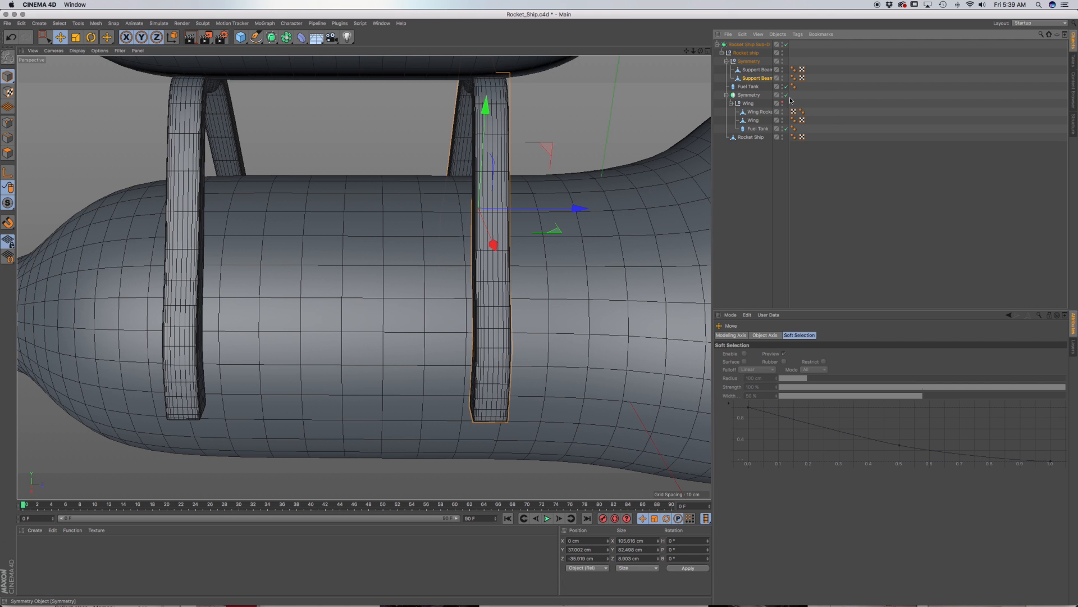
pyautogui.moveTo(790, 99); pyautogui.dragTo(823, 99)
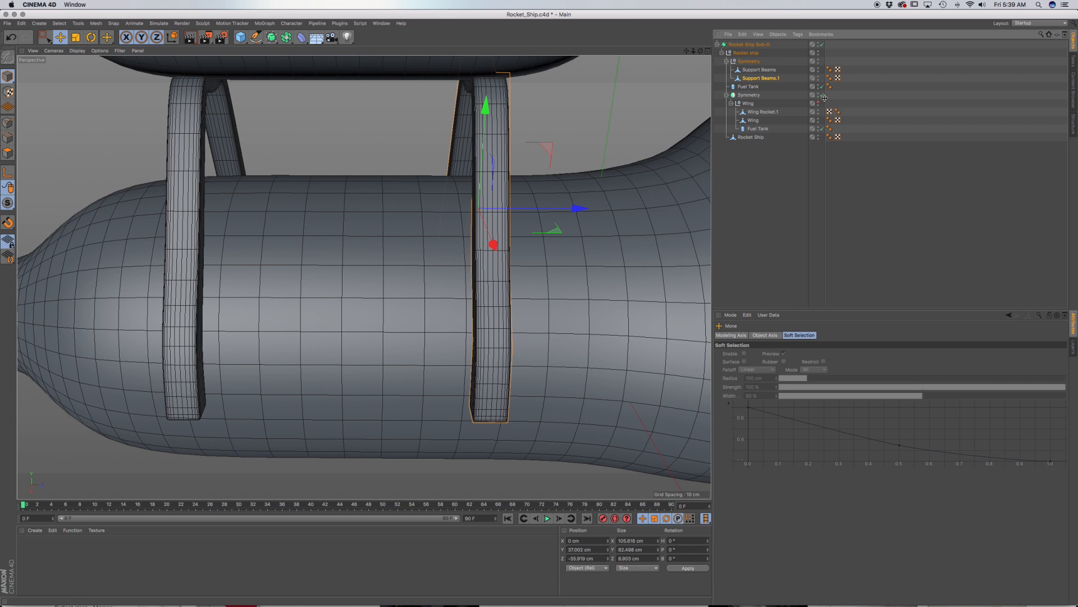
pyautogui.click(777, 79)
pyautogui.doubleClick(778, 78)
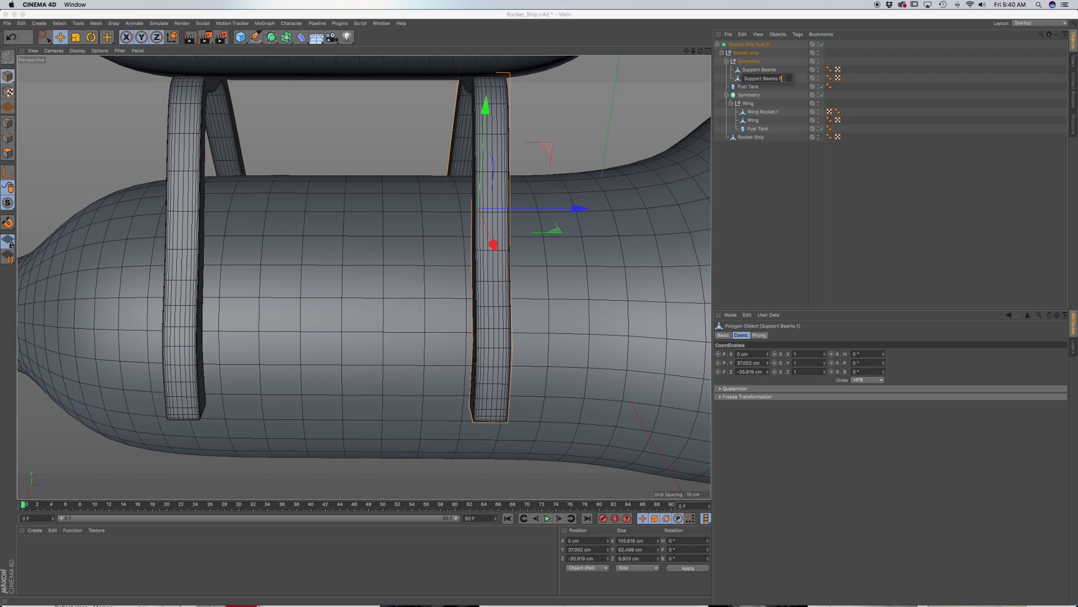
pyautogui.write('F')
pyautogui.press('Return')
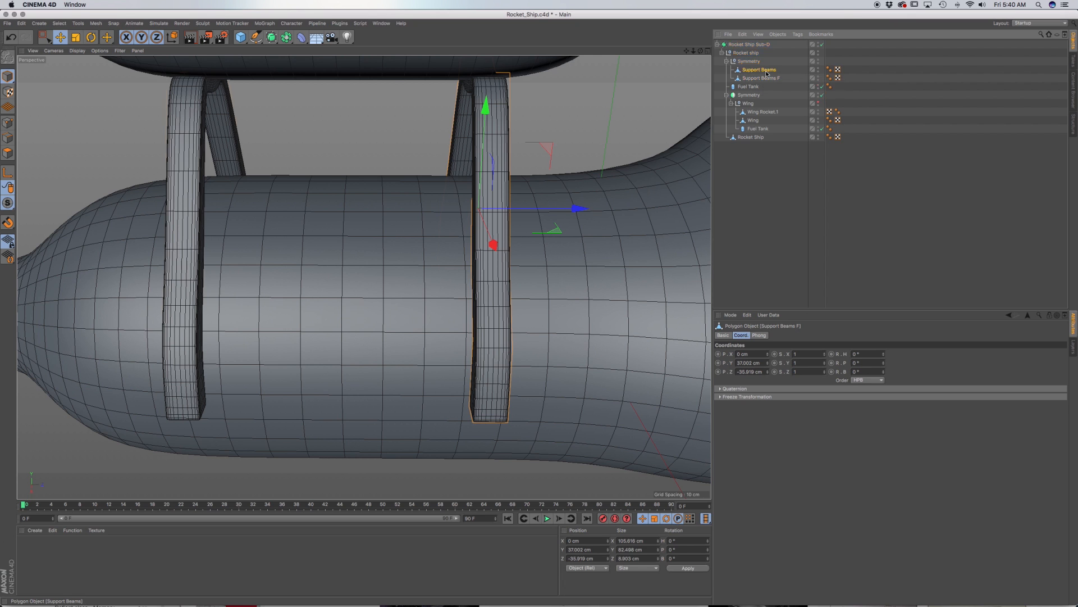
# Step: Rename the original beams Support Beams R and place Support Beams F above them in the hierarchy
pyautogui.click(764, 70)
pyautogui.doubleClick(765, 70)
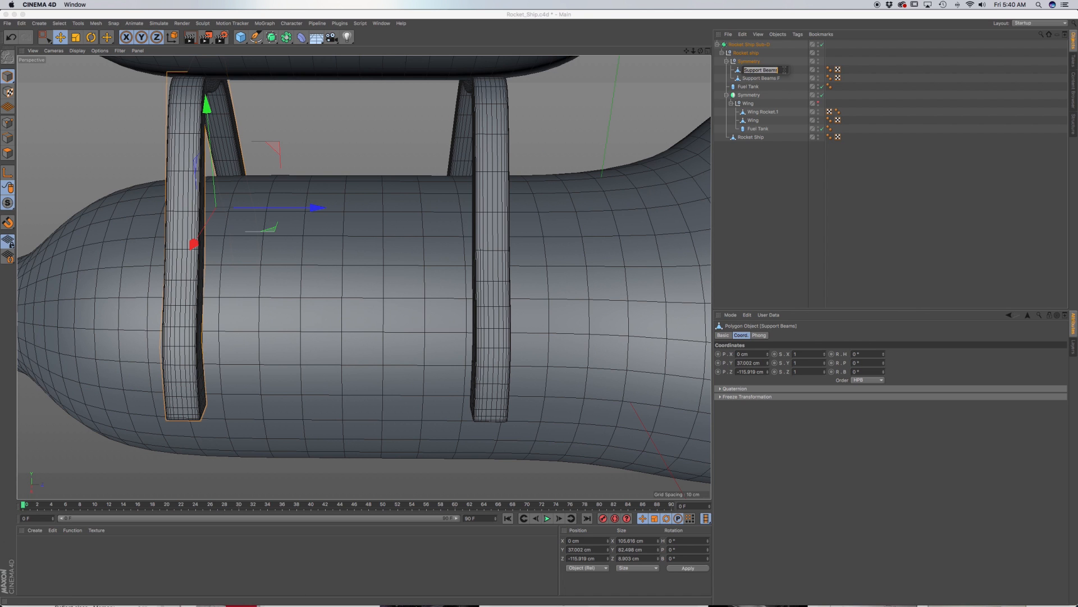
pyautogui.press('Right')
pyautogui.write('R')
pyautogui.press('Return')
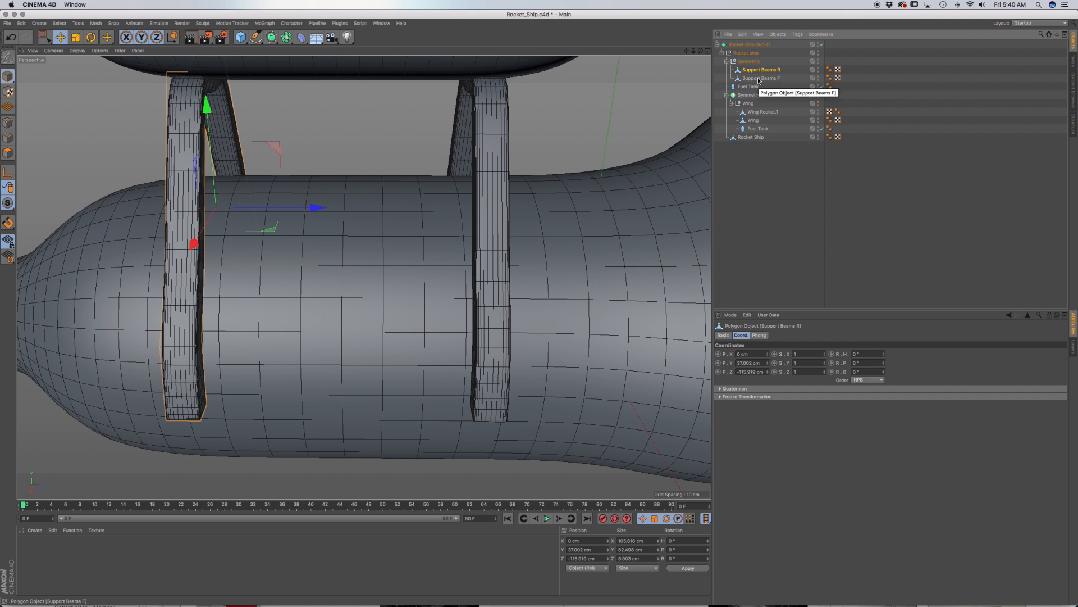
pyautogui.moveTo(757, 79); pyautogui.dragTo(759, 66)
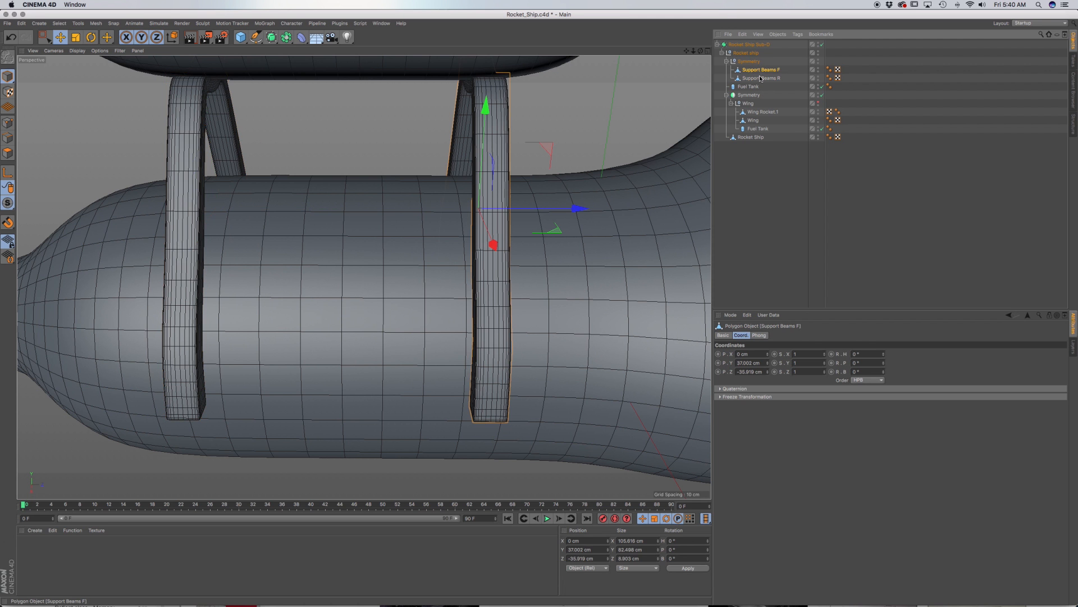
pyautogui.scroll(-5, 424, 155)
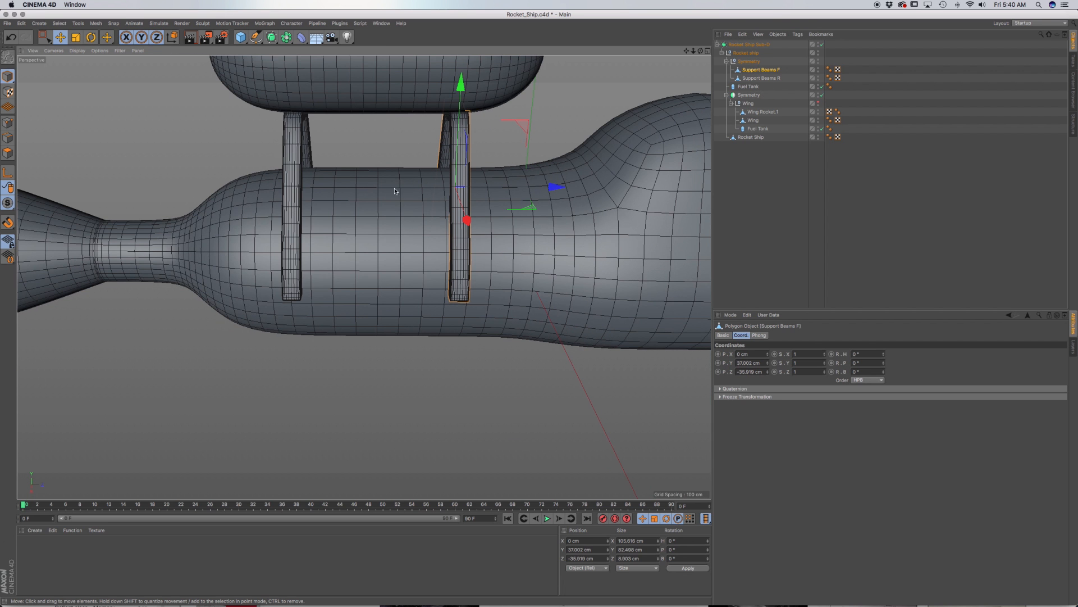
# Step: Unhide the Wing group and review the complete rocket ship from the rear and side in perspective
pyautogui.scroll(-3, 391, 212)
pyautogui.keyDown('alt'); pyautogui.moveTo(392, 212); pyautogui.dragTo(487, 237); pyautogui.keyUp('alt')
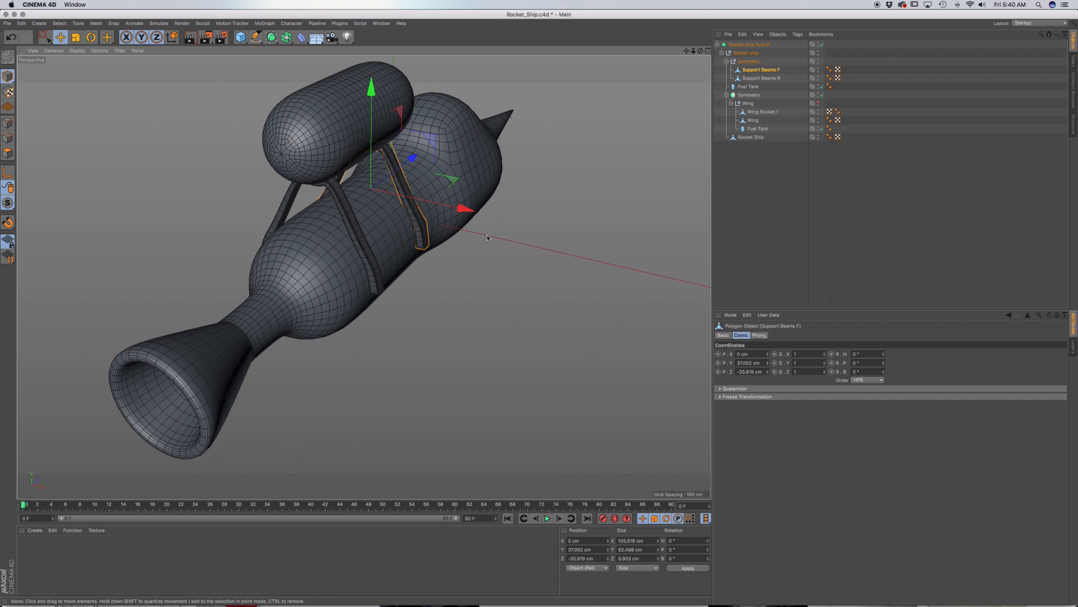
pyautogui.click(748, 86)
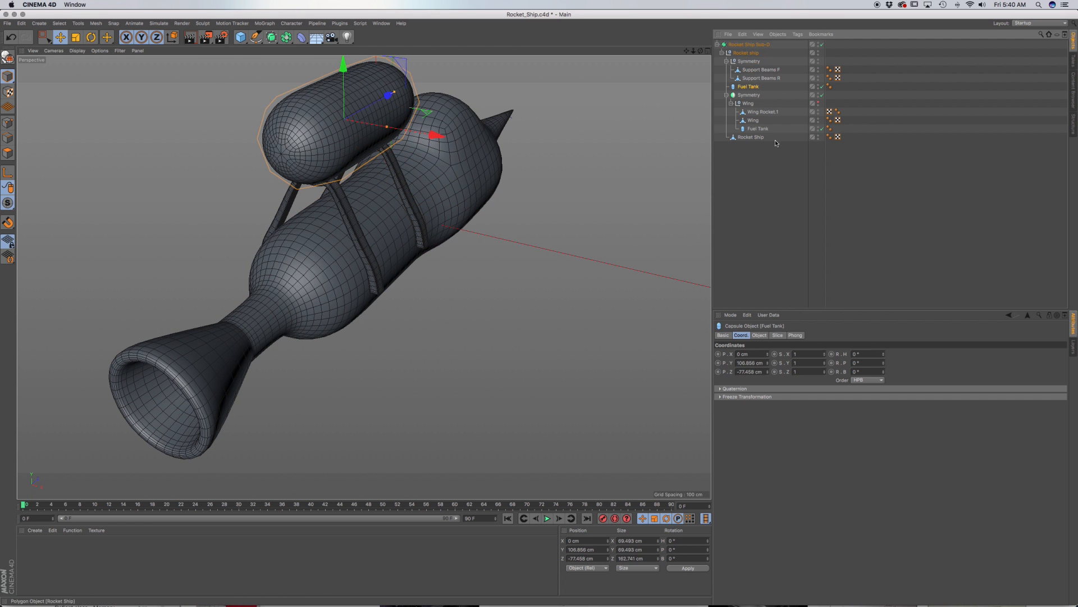
pyautogui.click(818, 103)
pyautogui.moveTo(490, 310)
pyautogui.keyDown('alt'); pyautogui.mouseDown()
pyautogui.moveTo(530, 262)
pyautogui.moveTo(496, 303)
pyautogui.mouseUp(); pyautogui.keyUp('alt')
pyautogui.keyDown('alt'); pyautogui.moveTo(383, 283); pyautogui.dragTo(122, 322); pyautogui.keyUp('alt')
pyautogui.keyDown('alt'); pyautogui.moveTo(262, 297); pyautogui.dragTo(484, 215); pyautogui.keyUp('alt')
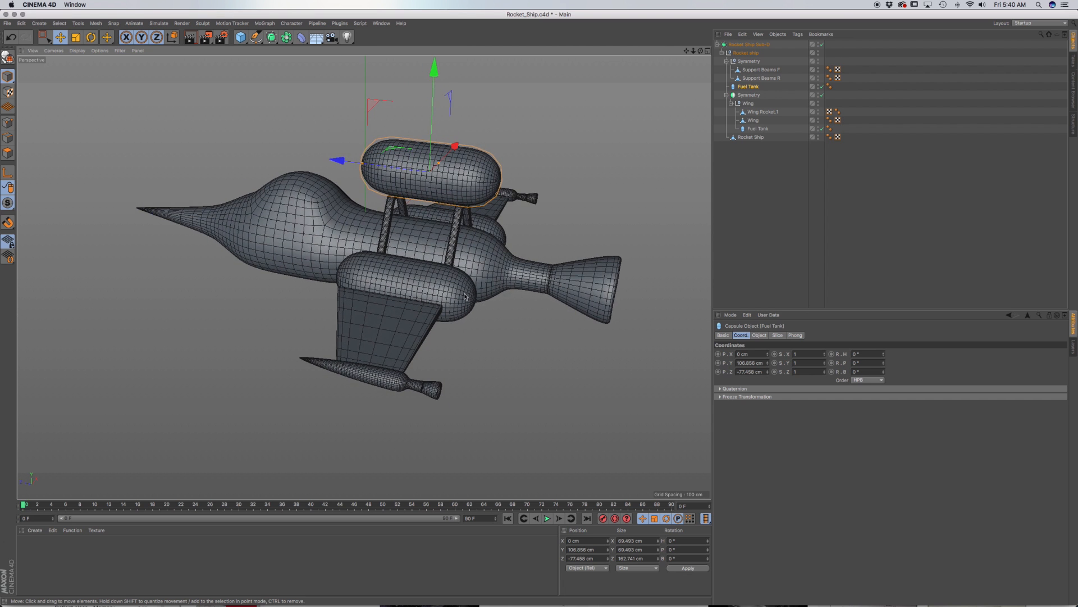
pyautogui.keyDown('alt'); pyautogui.moveTo(465, 296); pyautogui.dragTo(362, 333); pyautogui.keyUp('alt')
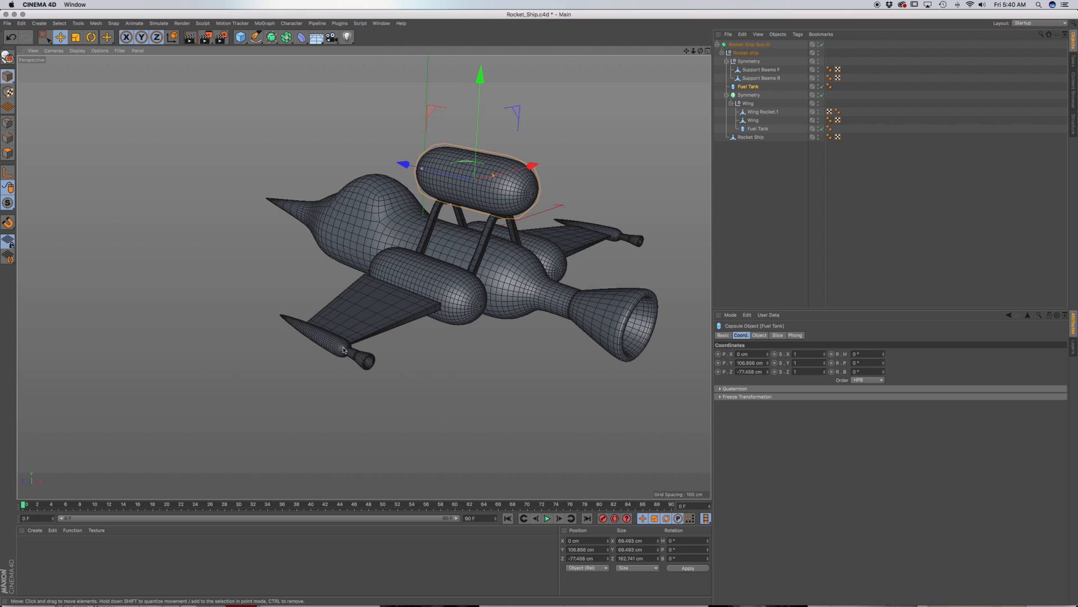
pyautogui.keyDown('alt'); pyautogui.moveTo(446, 303); pyautogui.dragTo(370, 313); pyautogui.keyUp('alt')
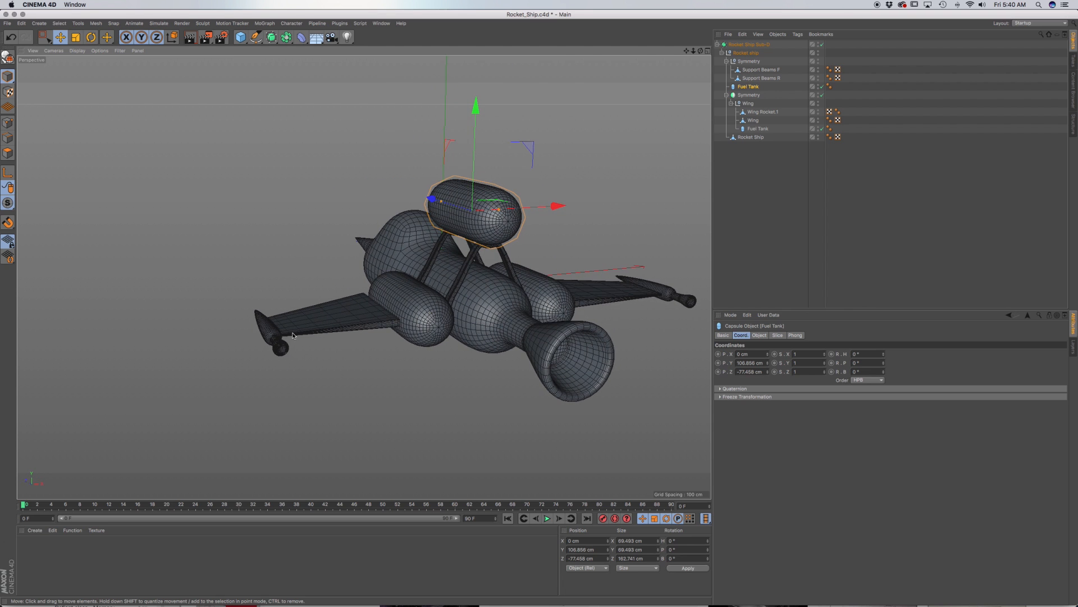
pyautogui.keyDown('alt'); pyautogui.moveTo(292, 335); pyautogui.dragTo(465, 347); pyautogui.keyUp('alt')
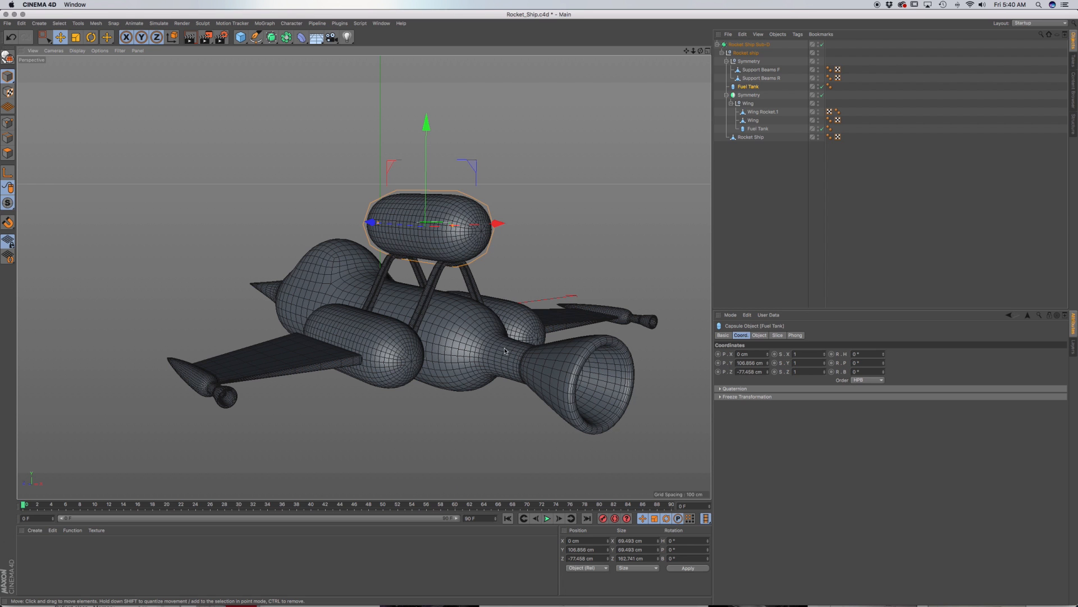
pyautogui.moveTo(504, 351)
pyautogui.keyDown('alt'); pyautogui.mouseDown()
pyautogui.moveTo(450, 359)
pyautogui.moveTo(470, 379)
pyautogui.moveTo(537, 331)
pyautogui.moveTo(486, 332)
pyautogui.moveTo(484, 343)
pyautogui.mouseUp(); pyautogui.keyUp('alt')
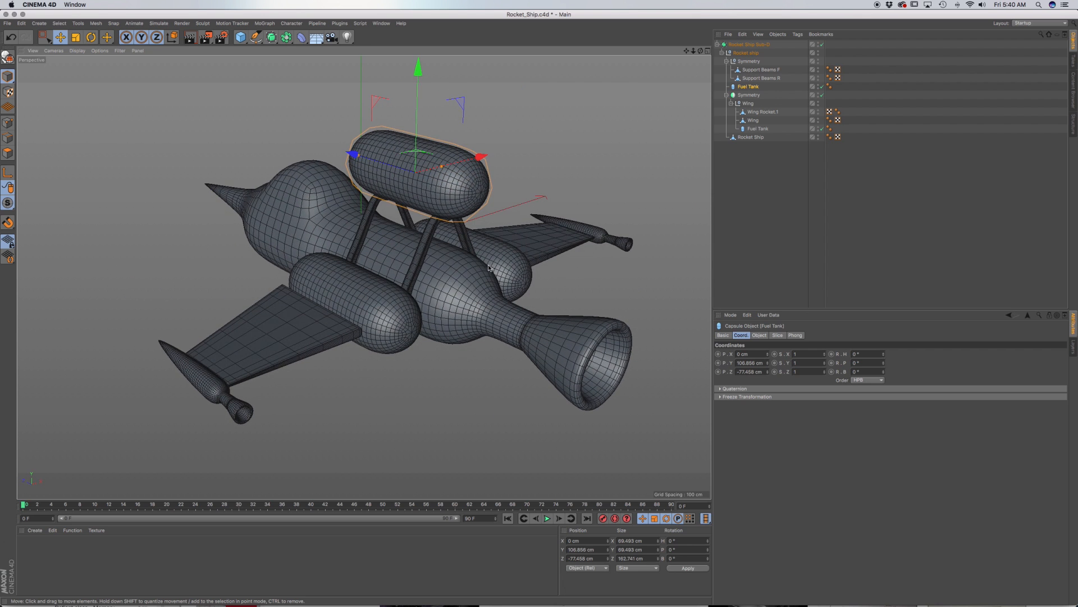
# Step: Activate the Pen spline tool and switch the side viewport from the Right to the Left camera
pyautogui.click(746, 52)
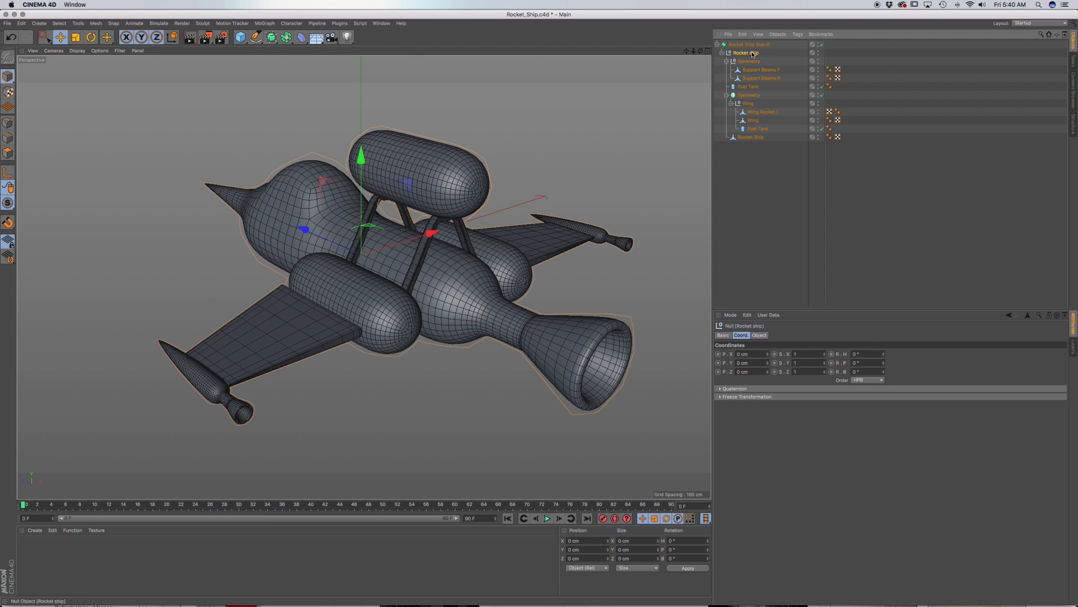
pyautogui.click(256, 37)
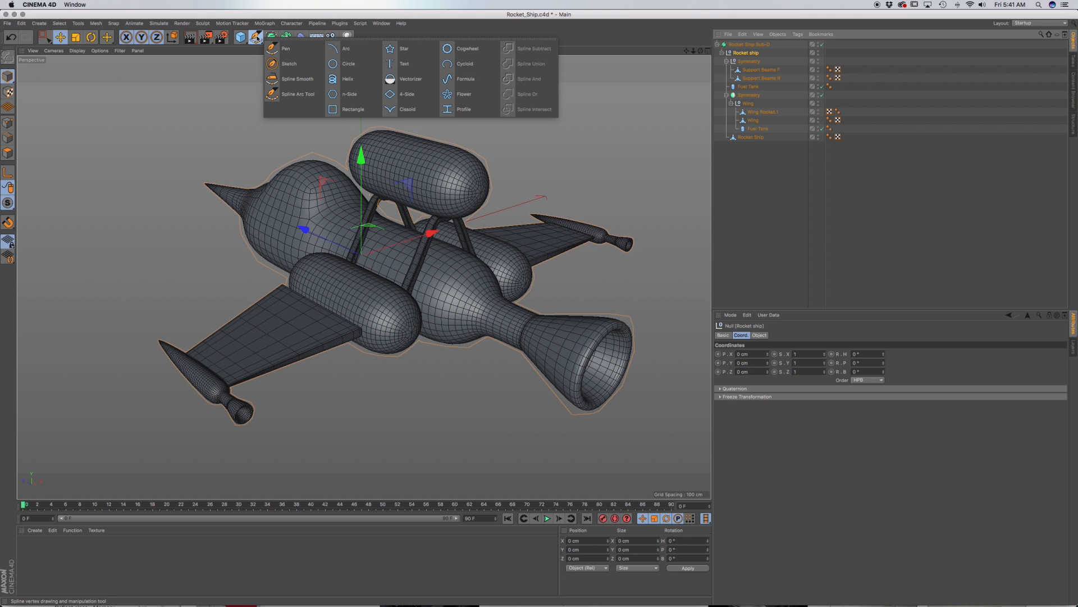
pyautogui.click(284, 49)
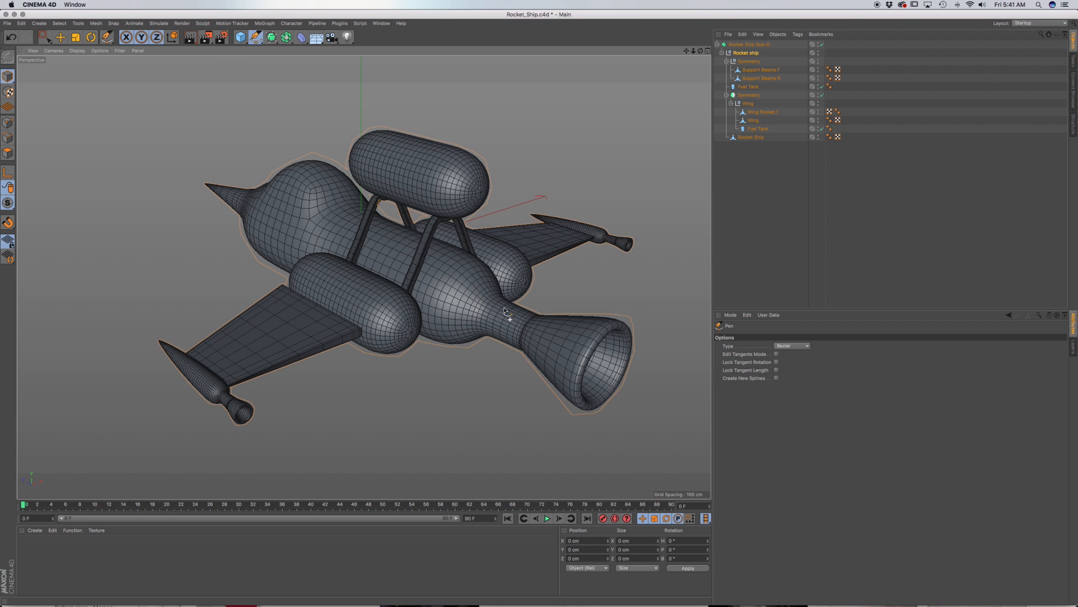
pyautogui.press('F2')
pyautogui.press('F3')
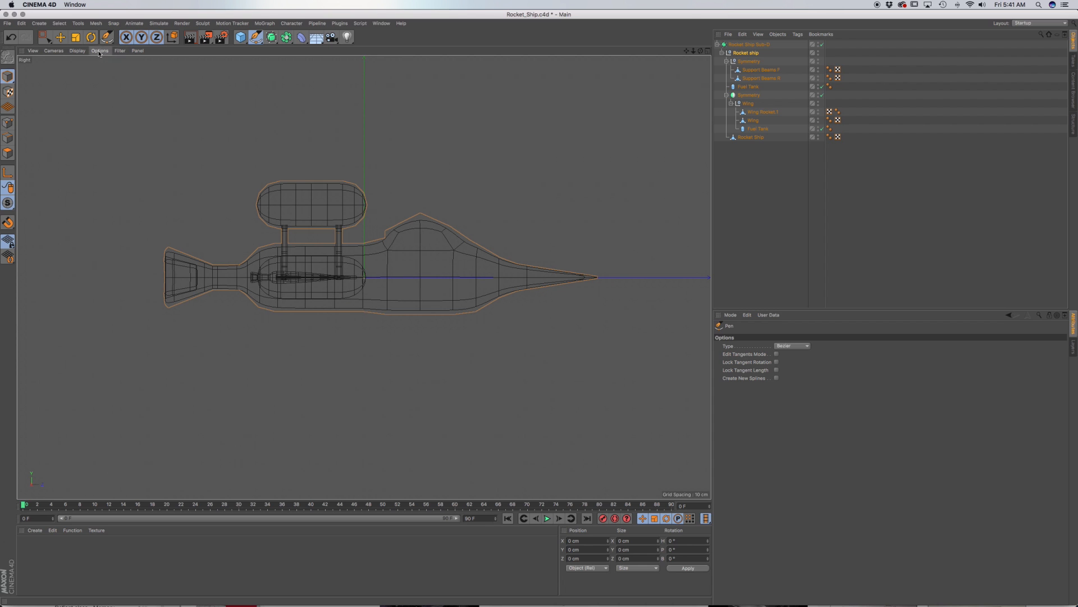
pyautogui.click(79, 50)
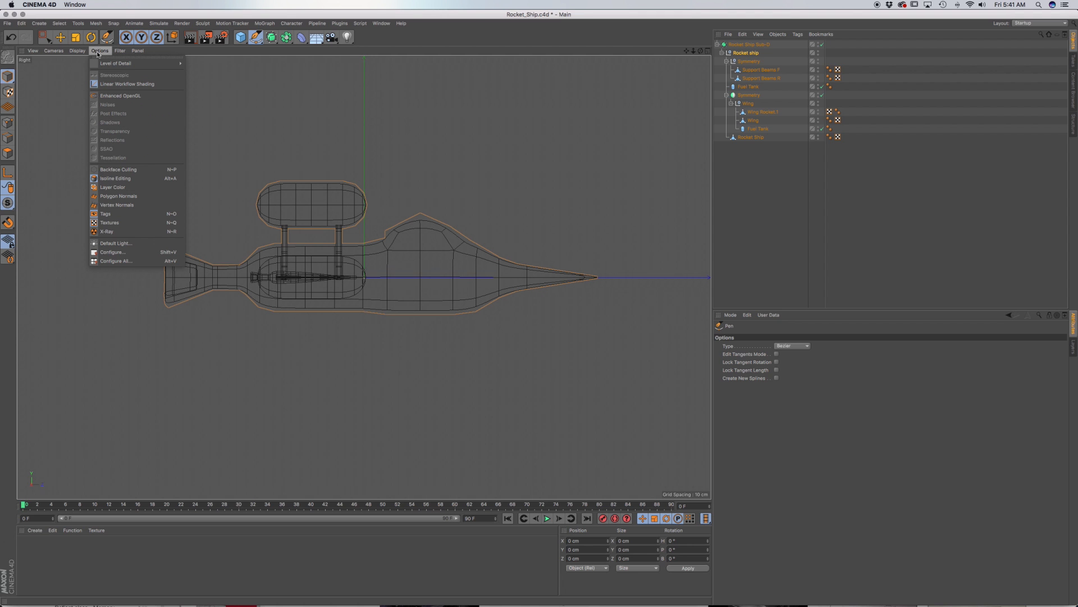
pyautogui.moveTo(118, 54)
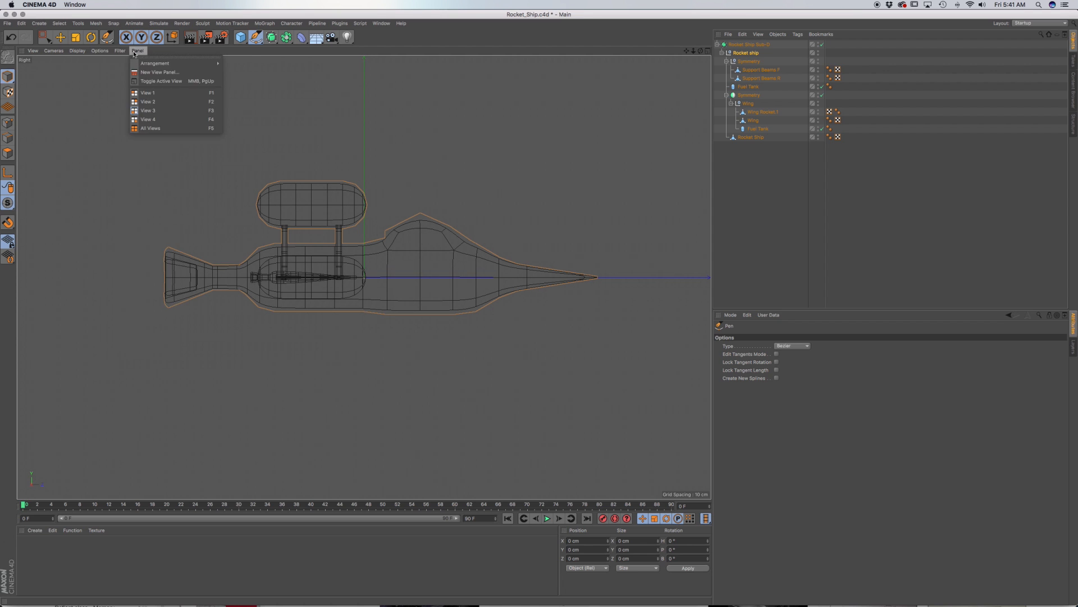
pyautogui.moveTo(83, 52)
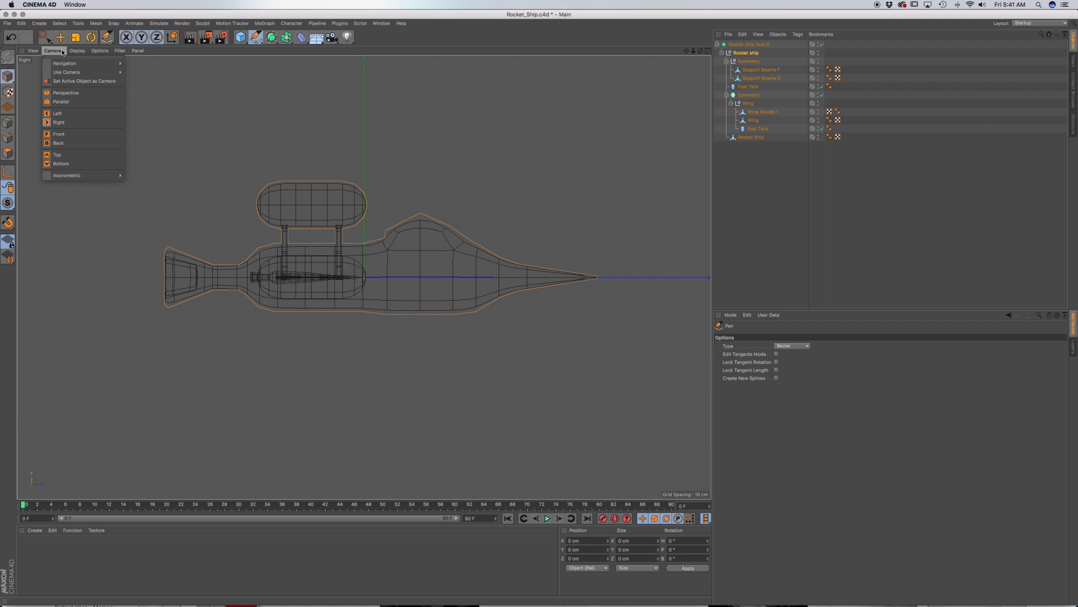
pyautogui.click(67, 114)
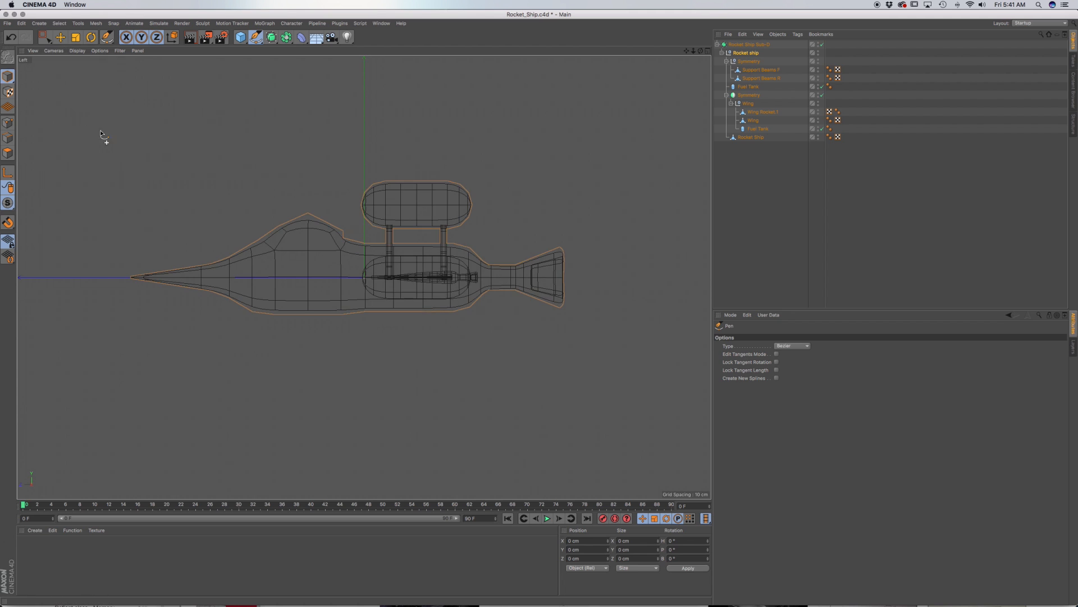
# Step: Draw a Bezier spline from the upper fuel tank's rear tip, curving down to the narrow neck of the rocket body
pyautogui.scroll(10, 471, 237)
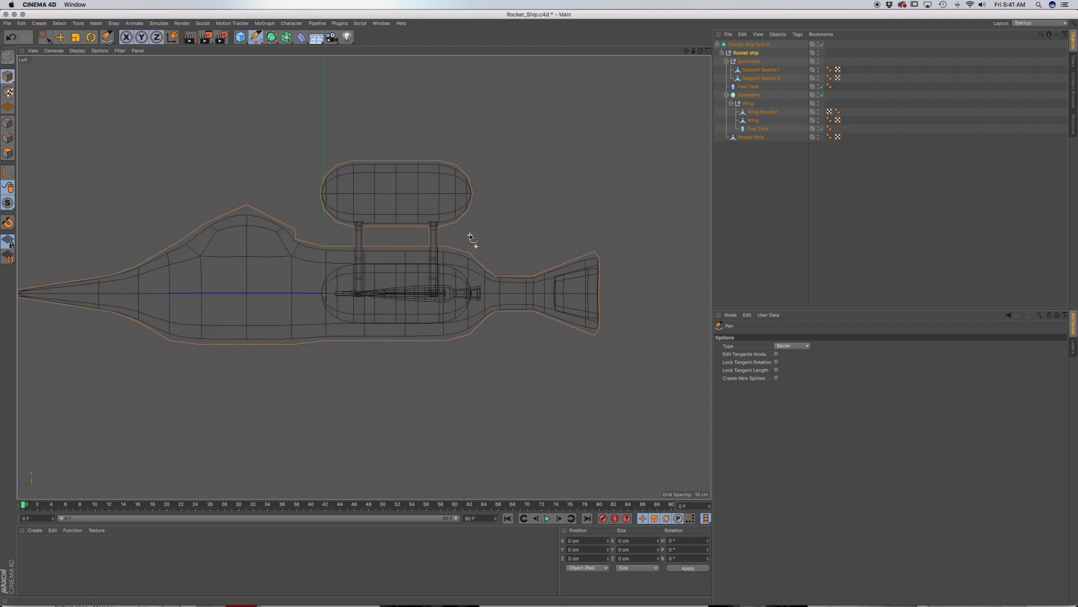
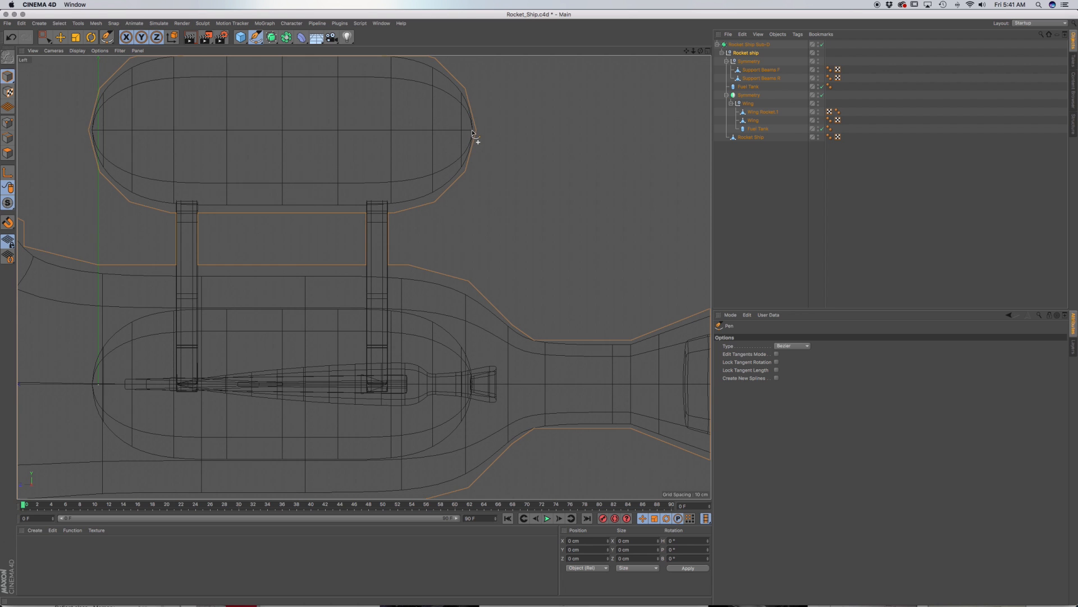
pyautogui.click(472, 131)
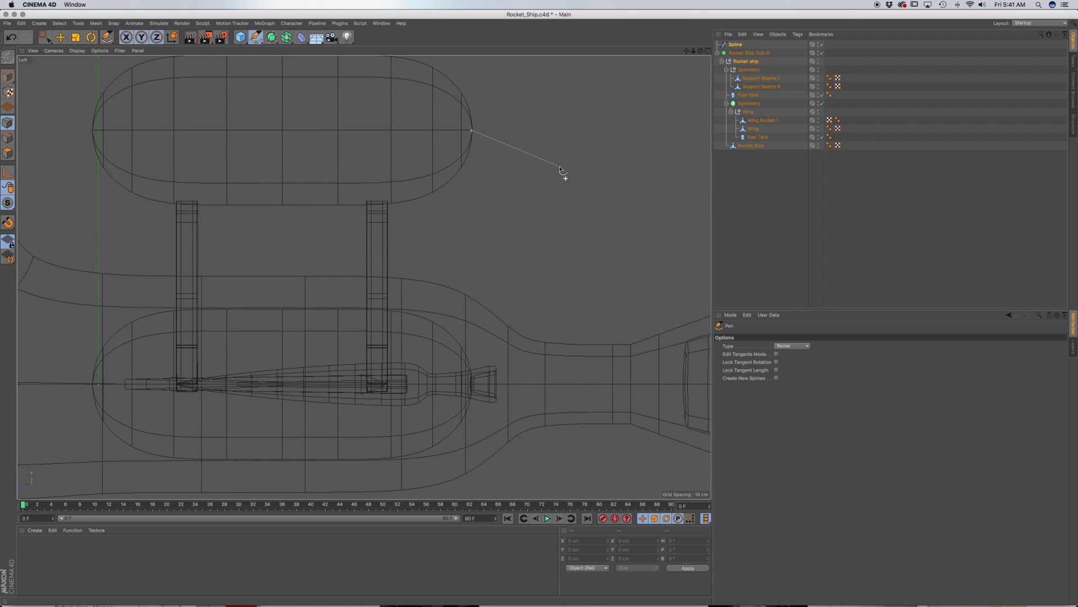
pyautogui.moveTo(557, 191); pyautogui.dragTo(559, 235)
pyautogui.moveTo(559, 237); pyautogui.dragTo(559, 236)
pyautogui.click(560, 349)
pyautogui.press('Escape')
# Step: Add a Circle spline with a radius of 1 cm
pyautogui.click(256, 38)
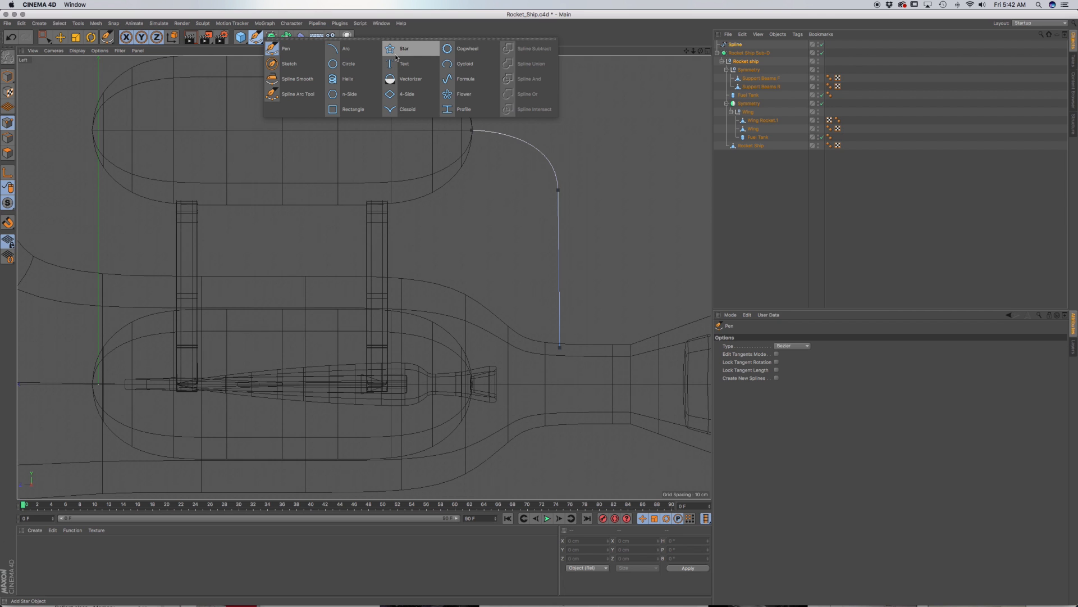
pyautogui.click(351, 63)
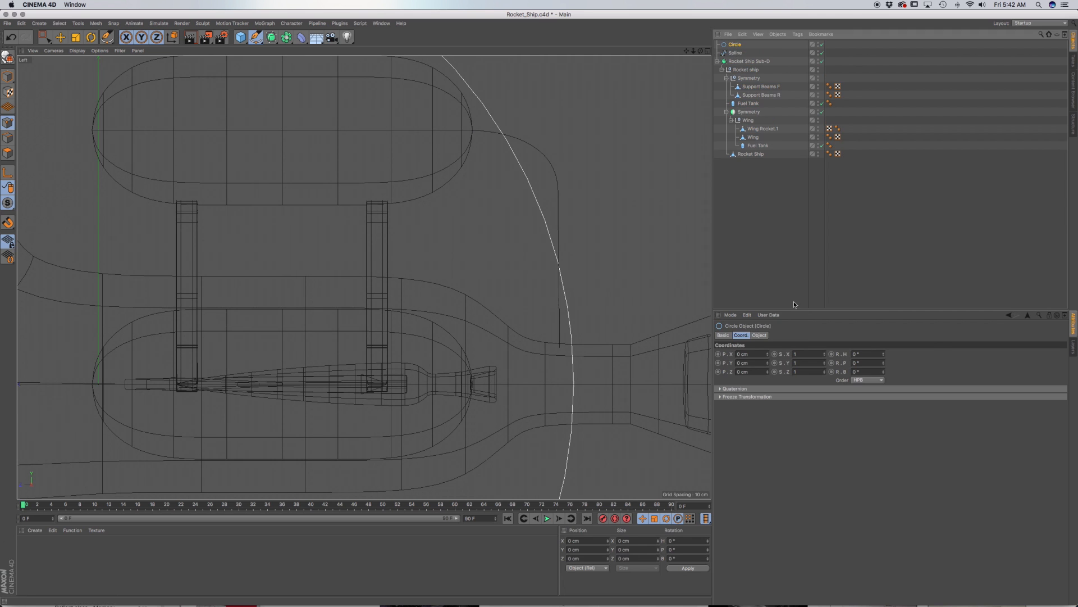
pyautogui.click(759, 335)
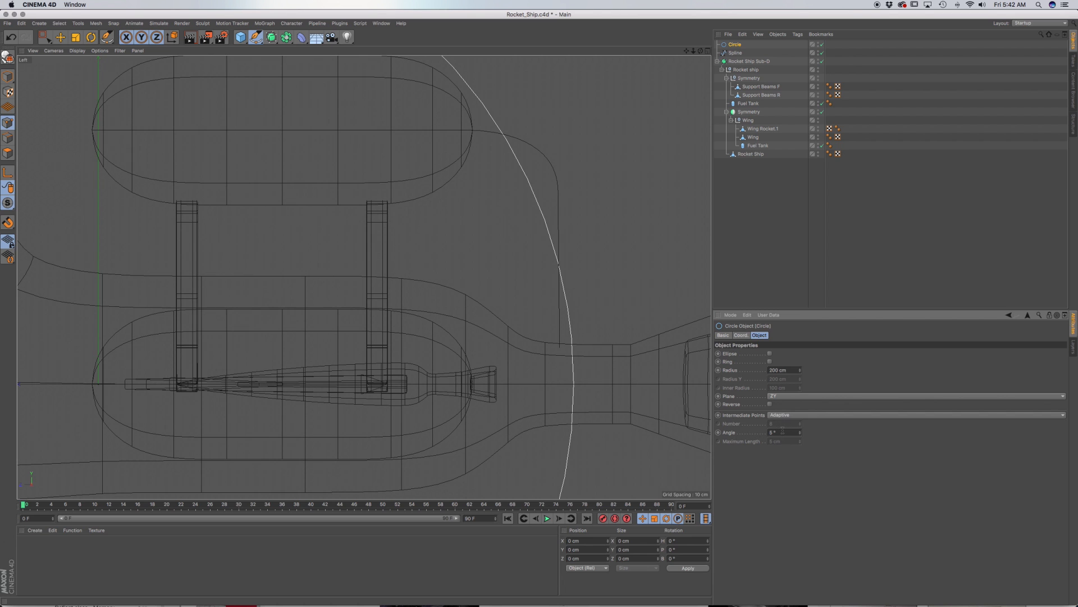
pyautogui.doubleClick(776, 370)
pyautogui.write('1')
pyautogui.press('Return')
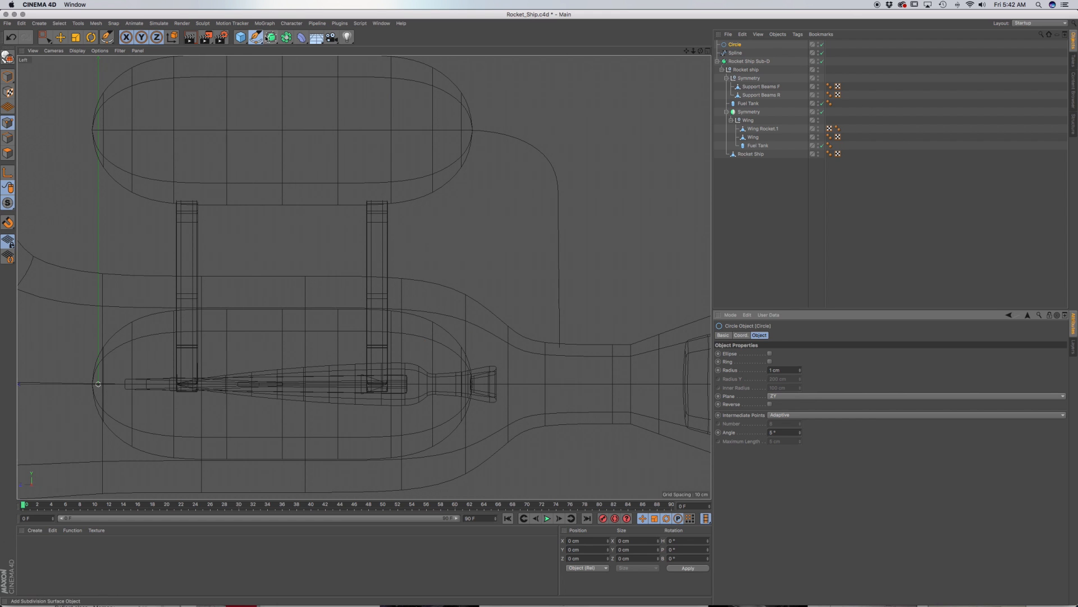
# Step: Add a Sweep object and nest the Circle and the drawn Spline under it, with the Circle first
pyautogui.click(268, 38)
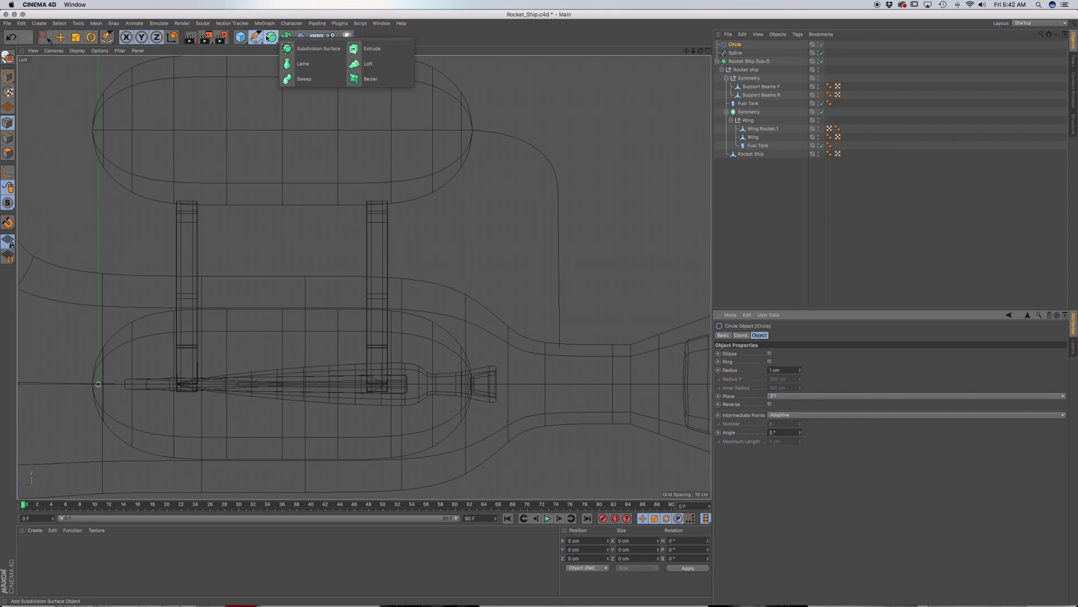
pyautogui.click(306, 84)
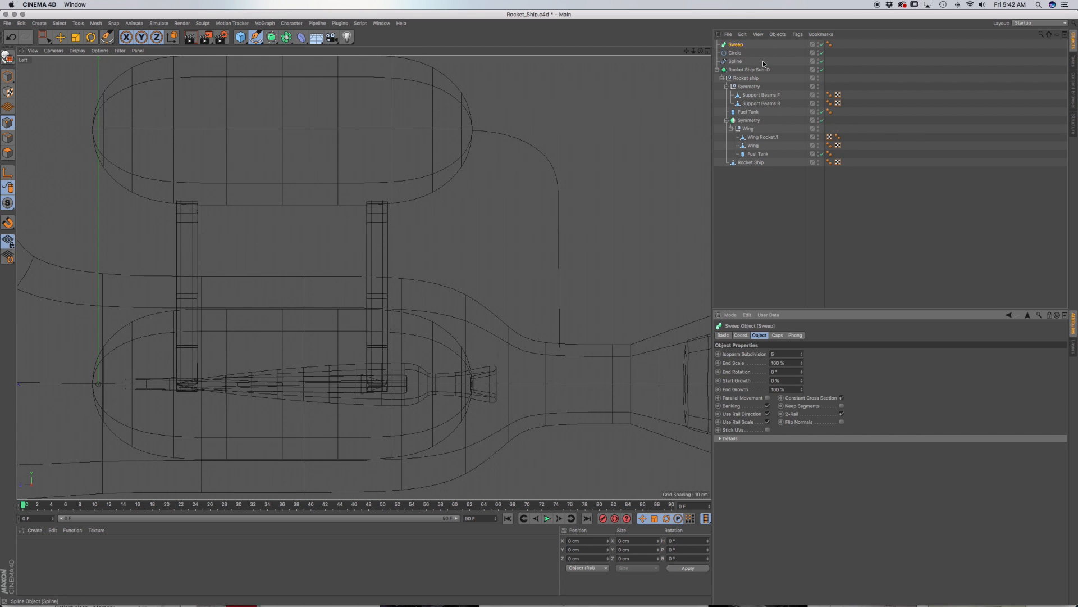
pyautogui.moveTo(750, 64); pyautogui.dragTo(736, 46)
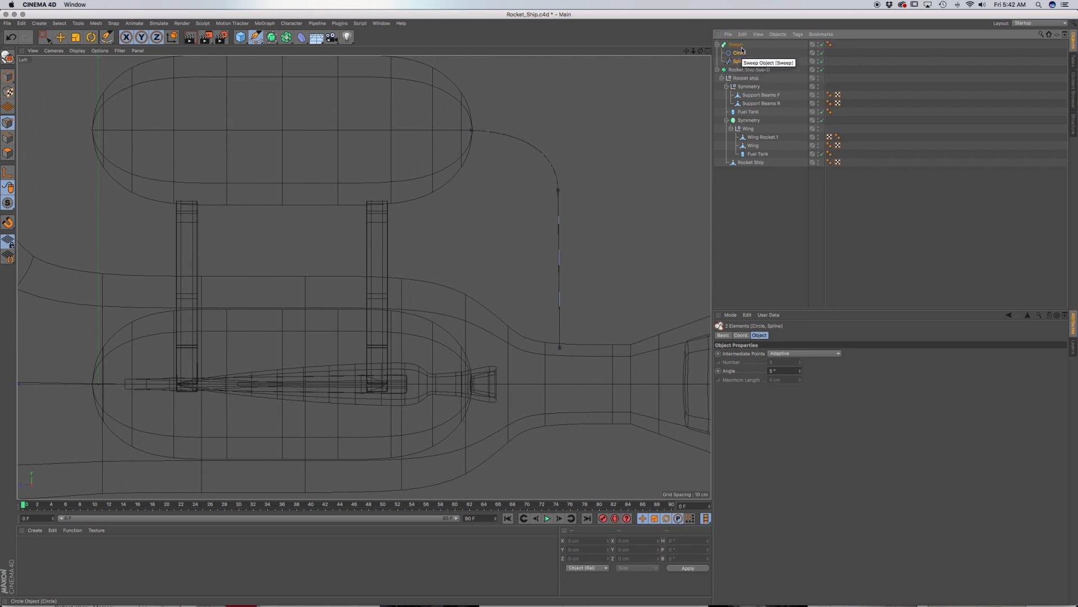
pyautogui.click(739, 45)
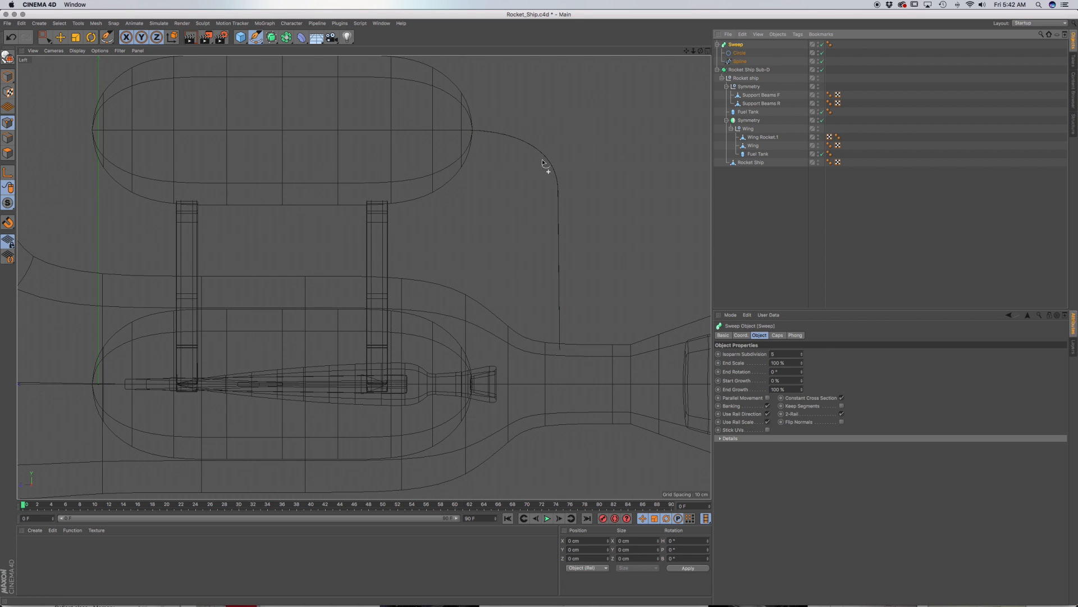
# Step: Inspect the swept pipe up close in the perspective view, try the circle profile's plane options and set it to XY
pyautogui.press('F1')
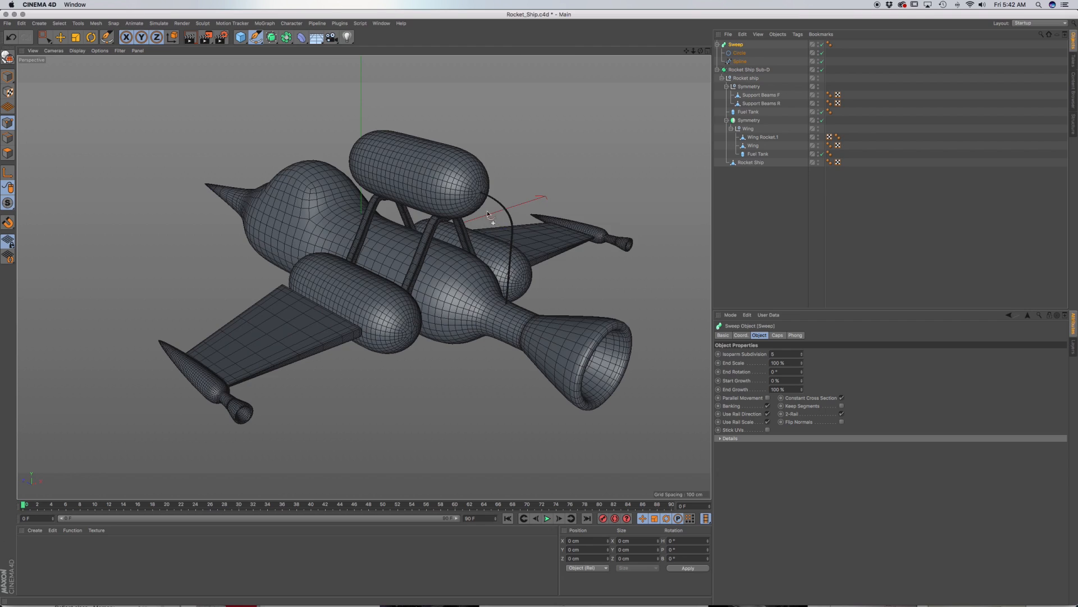
pyautogui.scroll(5, 524, 225)
pyautogui.scroll(-3, 525, 227)
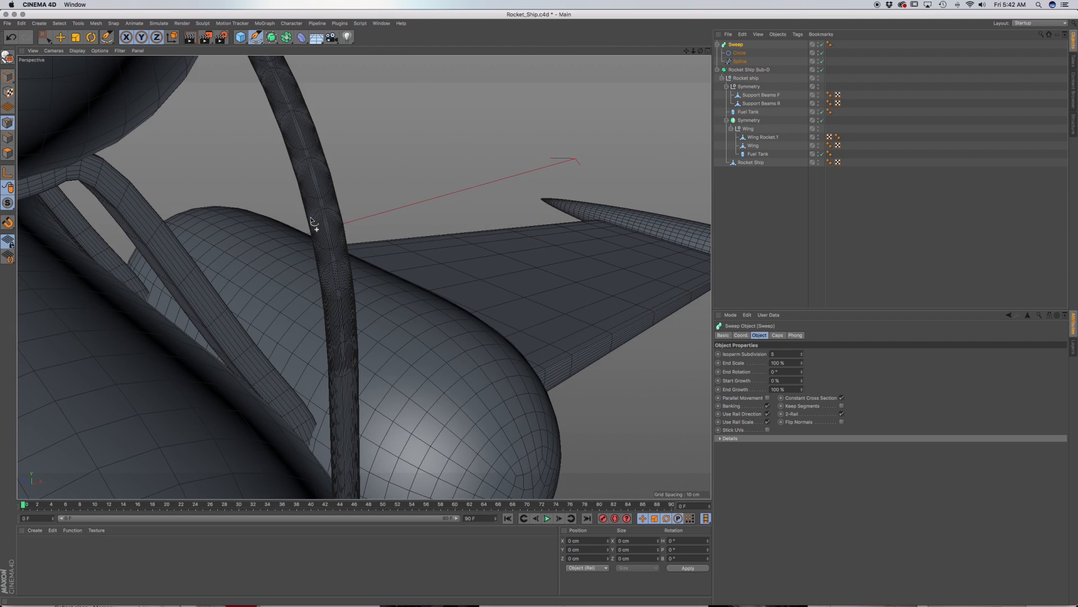
pyautogui.scroll(2, 336, 230)
pyautogui.keyDown('alt'); pyautogui.moveTo(332, 230); pyautogui.dragTo(378, 301); pyautogui.keyUp('alt')
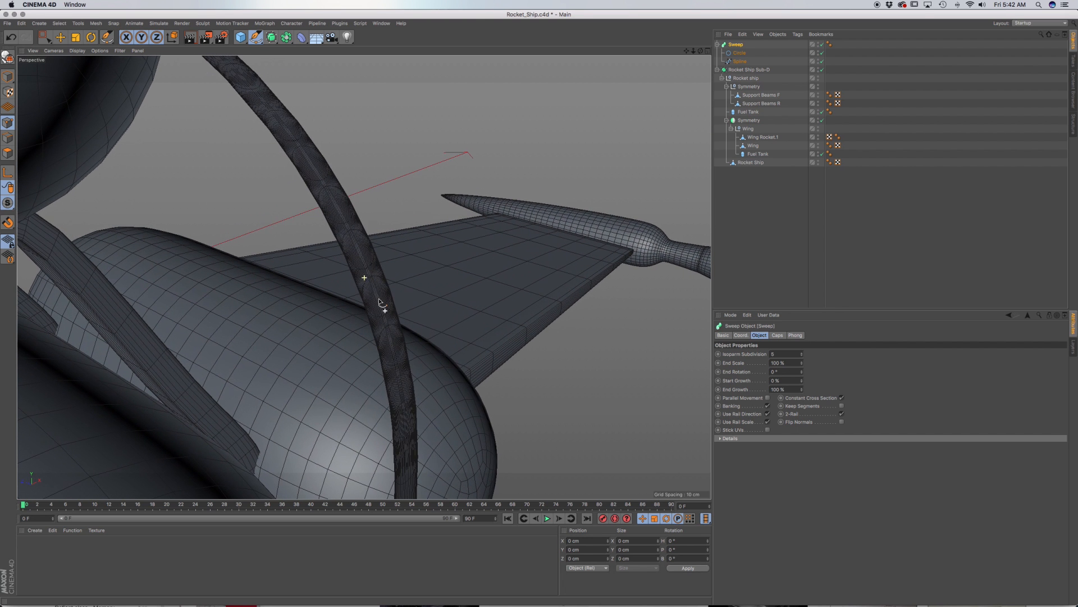
pyautogui.click(759, 335)
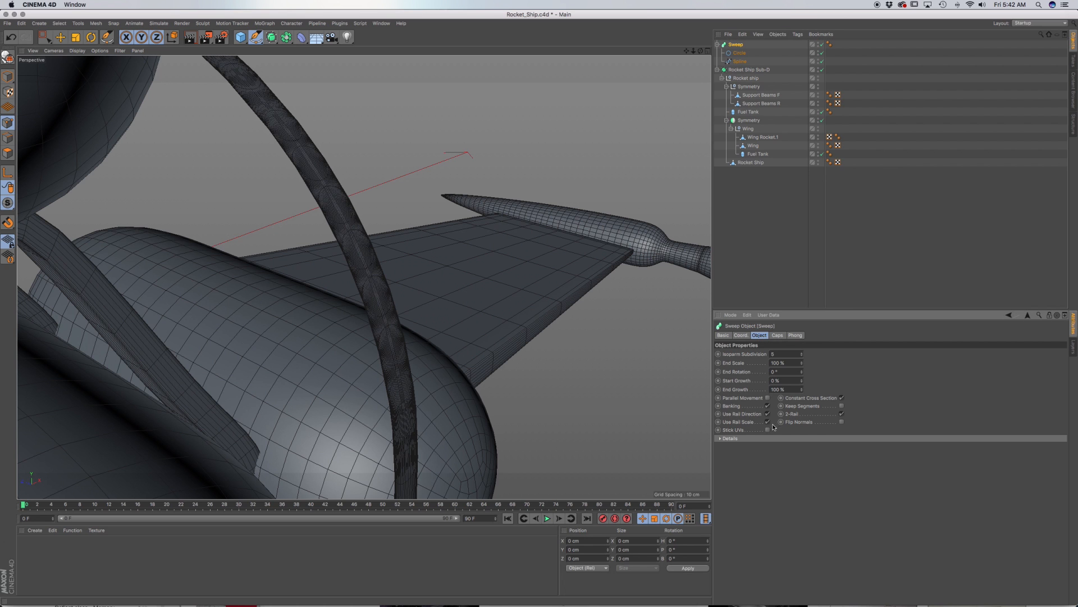
pyautogui.click(740, 53)
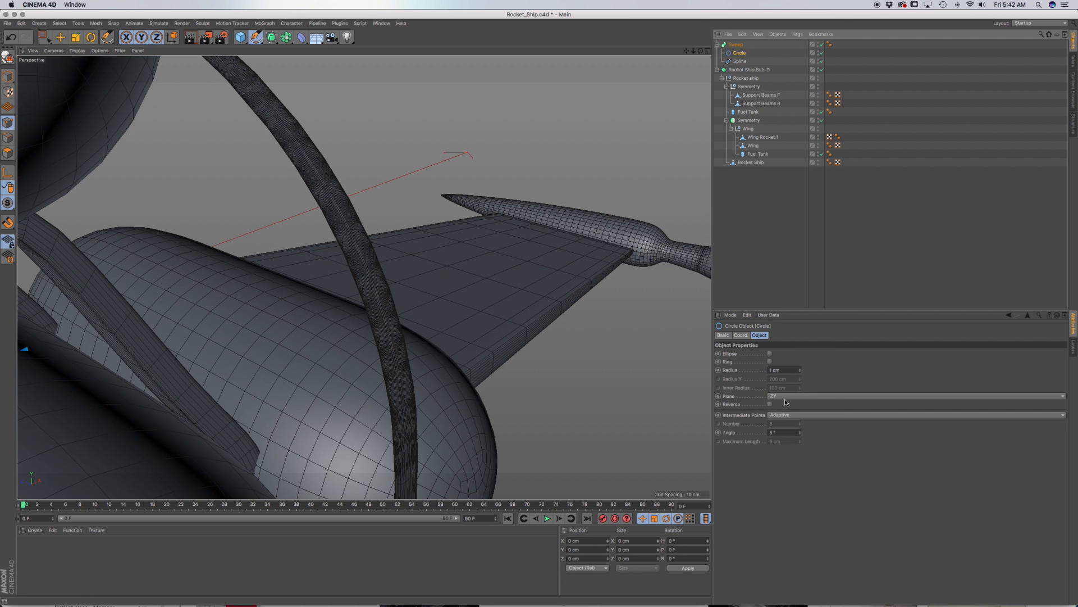
pyautogui.click(786, 397)
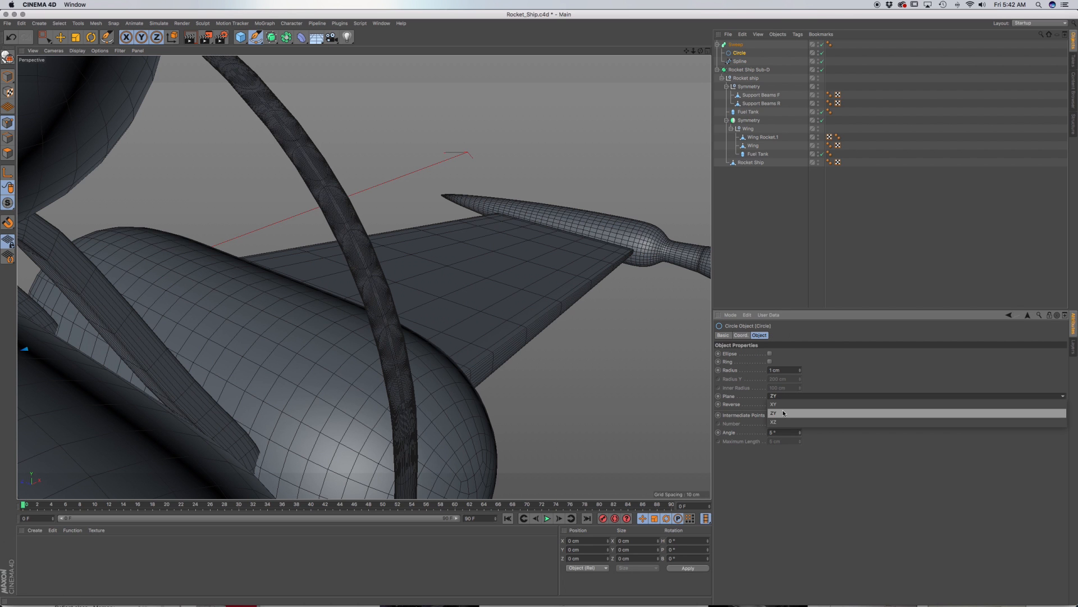
pyautogui.click(784, 413)
pyautogui.click(786, 397)
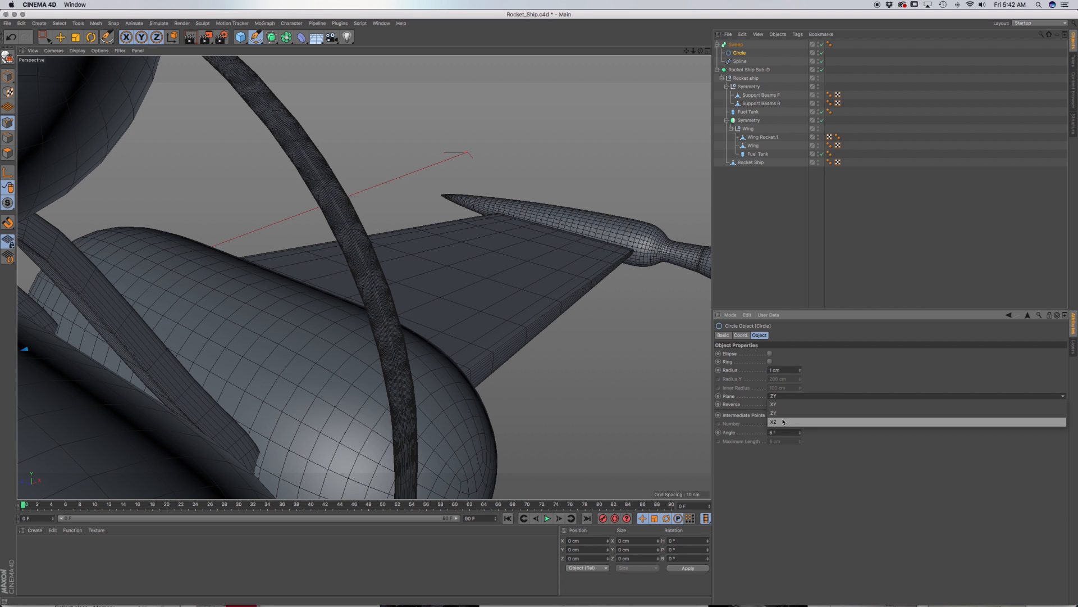
pyautogui.click(784, 414)
pyautogui.click(791, 397)
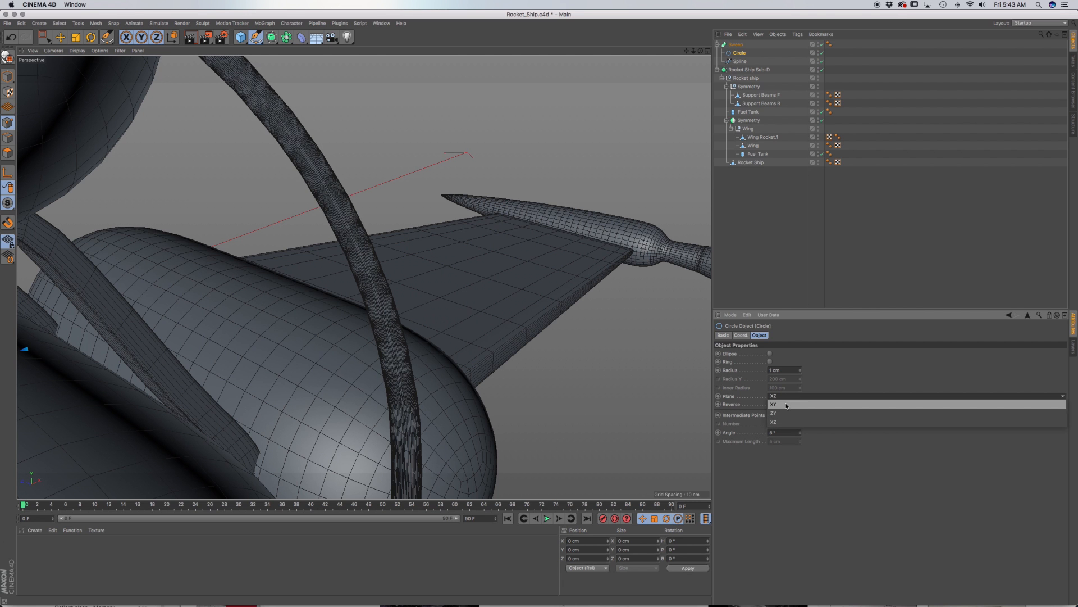
pyautogui.click(787, 403)
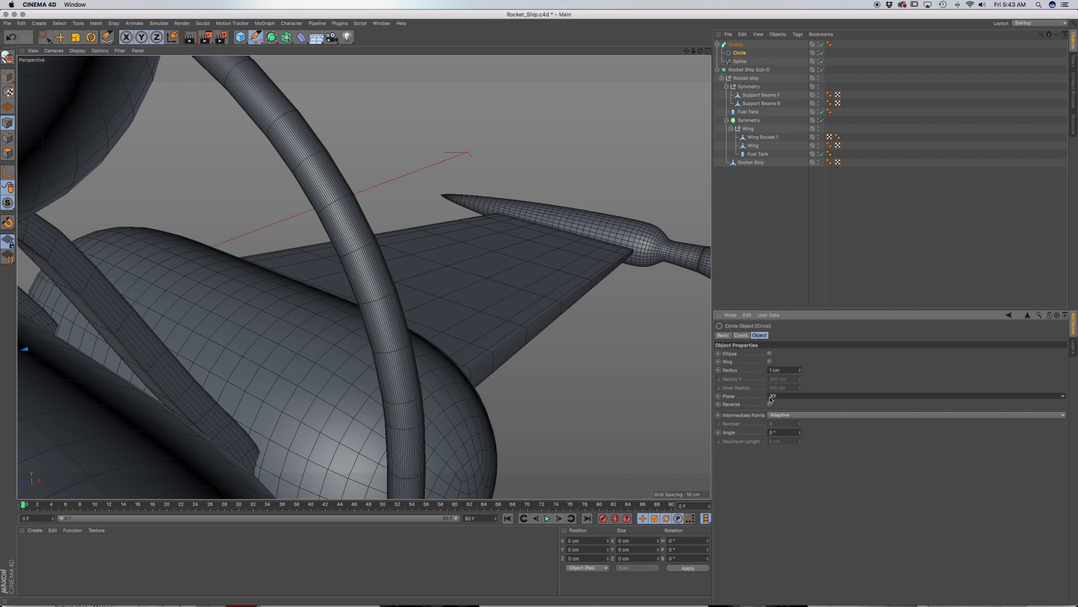
# Step: Reduce the radius of the pipe's Circle profile to 0.5 cm
pyautogui.keyDown('alt'); pyautogui.moveTo(354, 312); pyautogui.dragTo(355, 253); pyautogui.keyUp('alt')
pyautogui.scroll(-5, 356, 253)
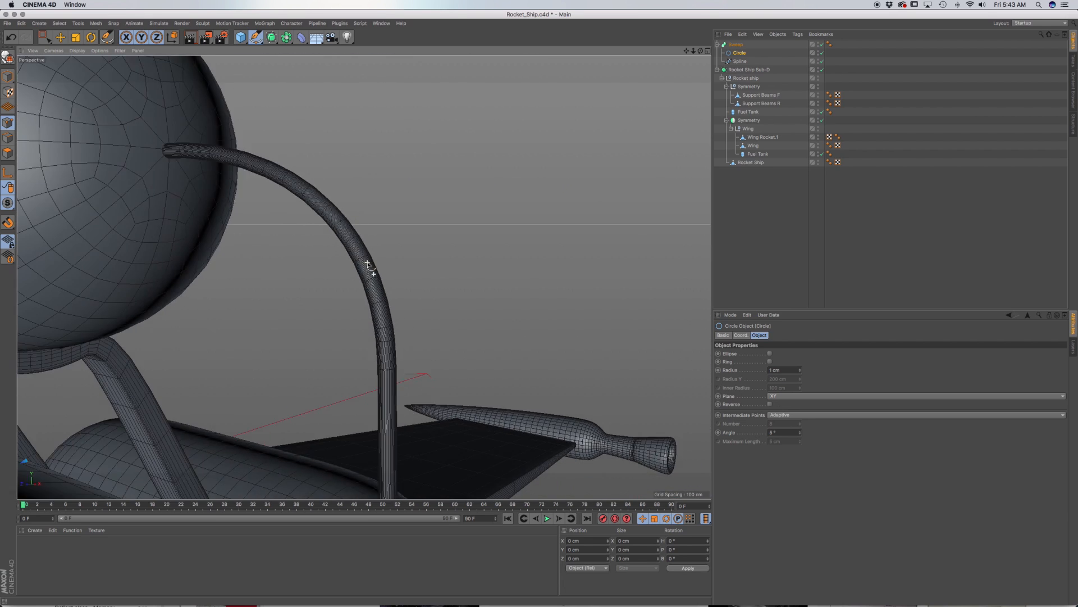
pyautogui.scroll(3, 375, 230)
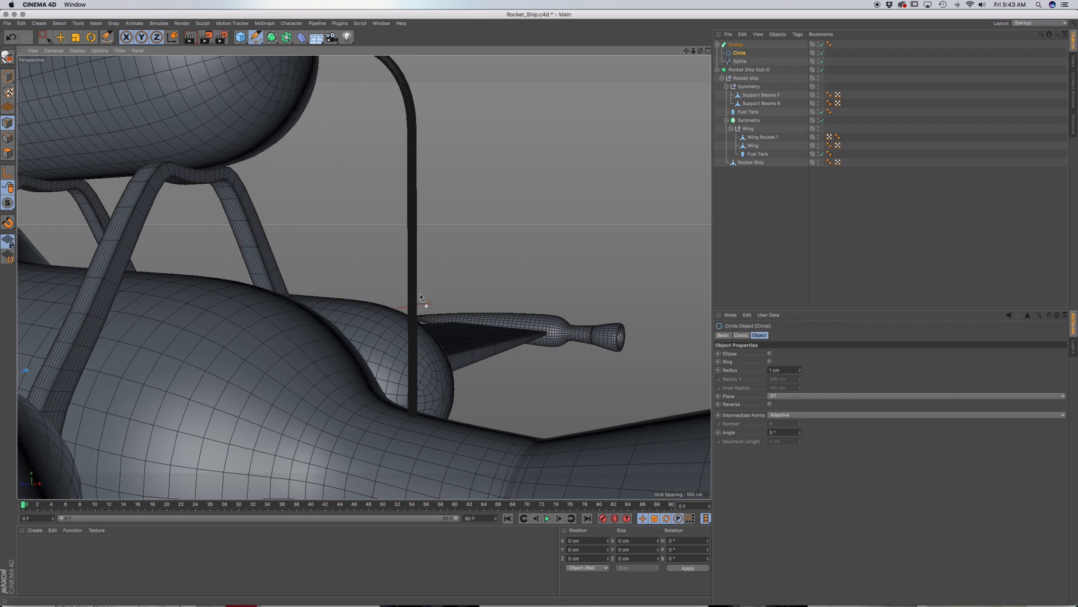
pyautogui.scroll(3, 423, 304)
pyautogui.scroll(5, 413, 314)
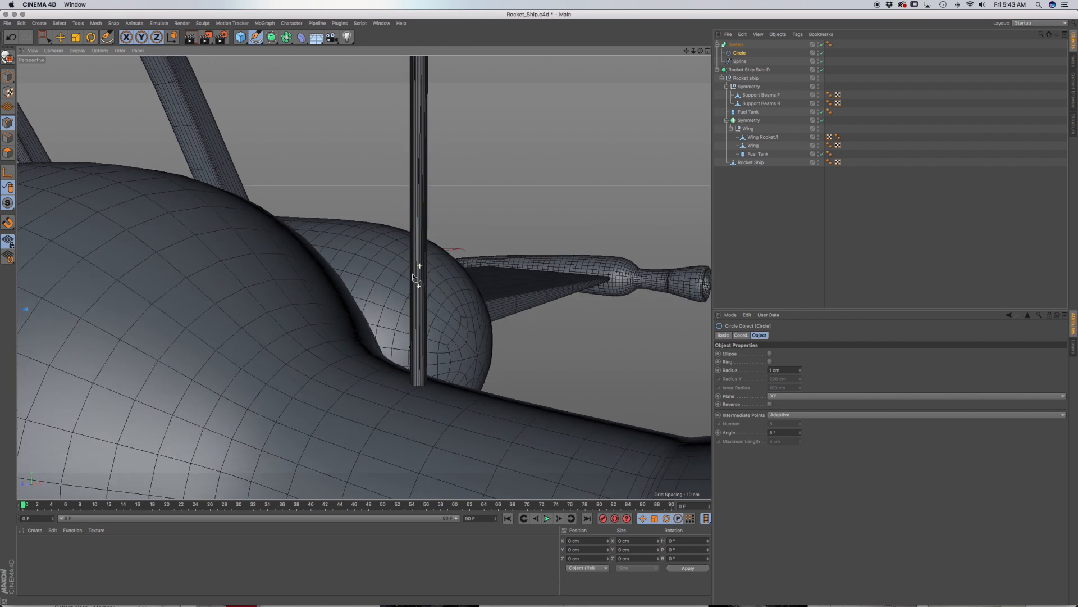
pyautogui.click(800, 373)
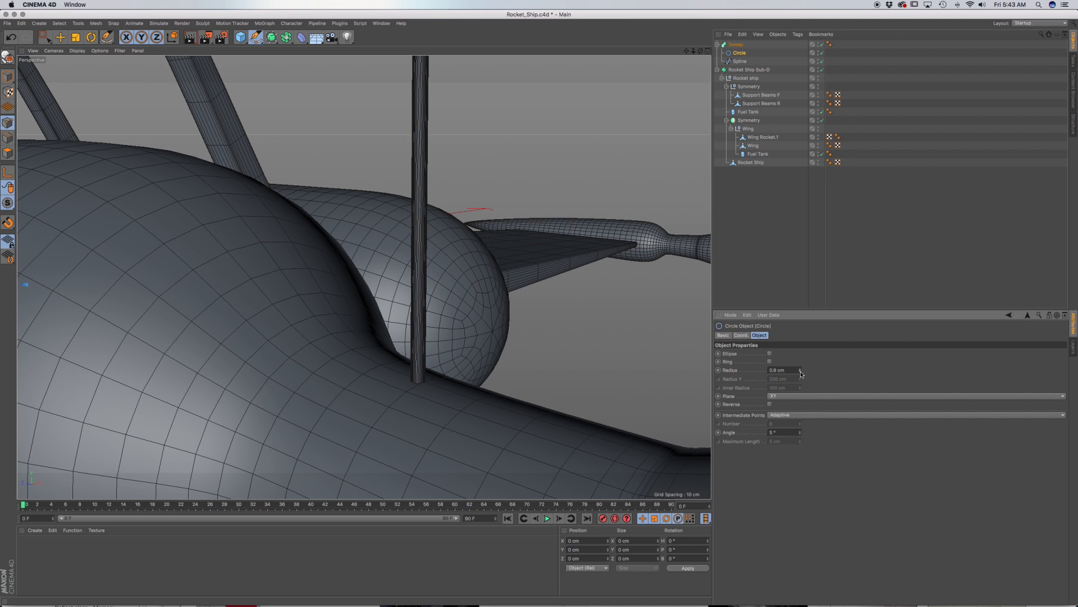
pyautogui.click(801, 372)
pyautogui.click(800, 373)
pyautogui.click(801, 372)
pyautogui.click(800, 372)
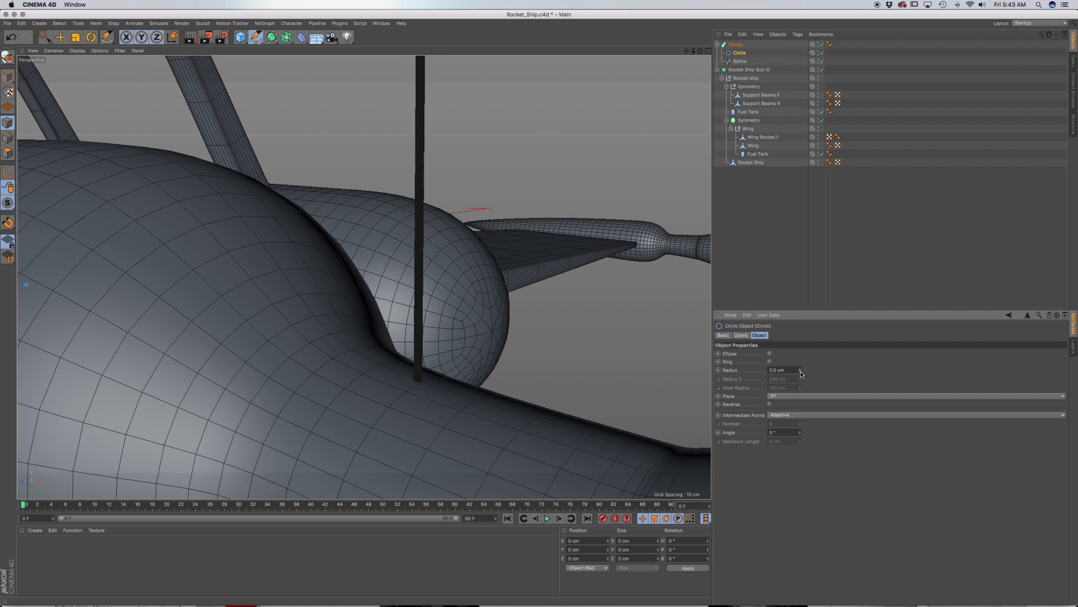
# Step: Examine the thinner pipe and the spot where it meets the upper fuel tank's rear tip
pyautogui.scroll(-5, 427, 370)
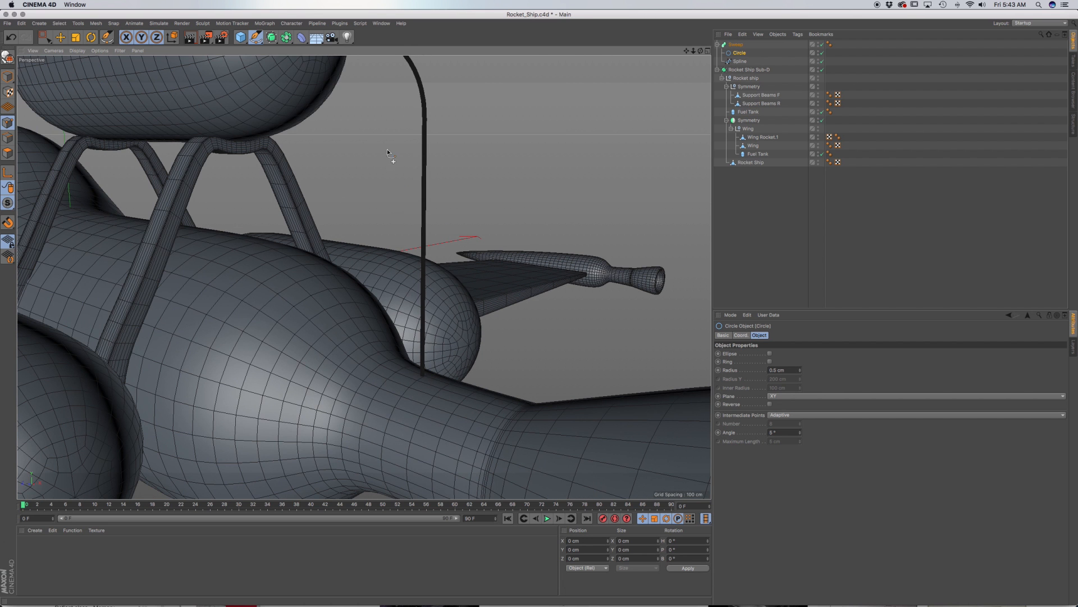
pyautogui.keyDown('alt'); pyautogui.moveTo(419, 176); pyautogui.dragTo(484, 387); pyautogui.keyUp('alt')
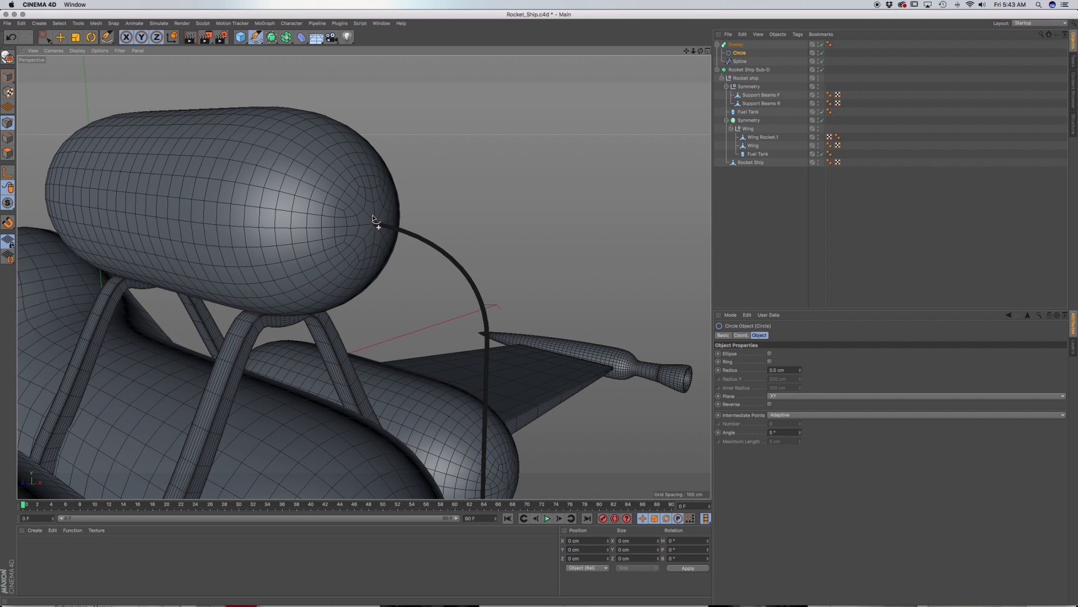
pyautogui.keyDown('alt'); pyautogui.moveTo(376, 224); pyautogui.dragTo(375, 225); pyautogui.keyUp('alt')
pyautogui.scroll(5, 375, 224)
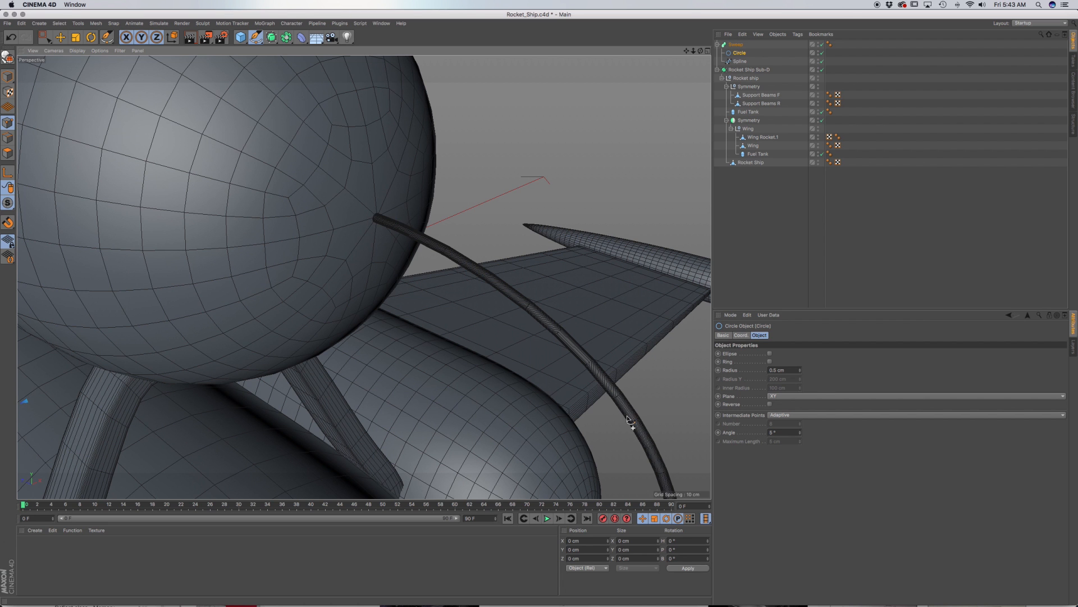
pyautogui.scroll(-5, 622, 385)
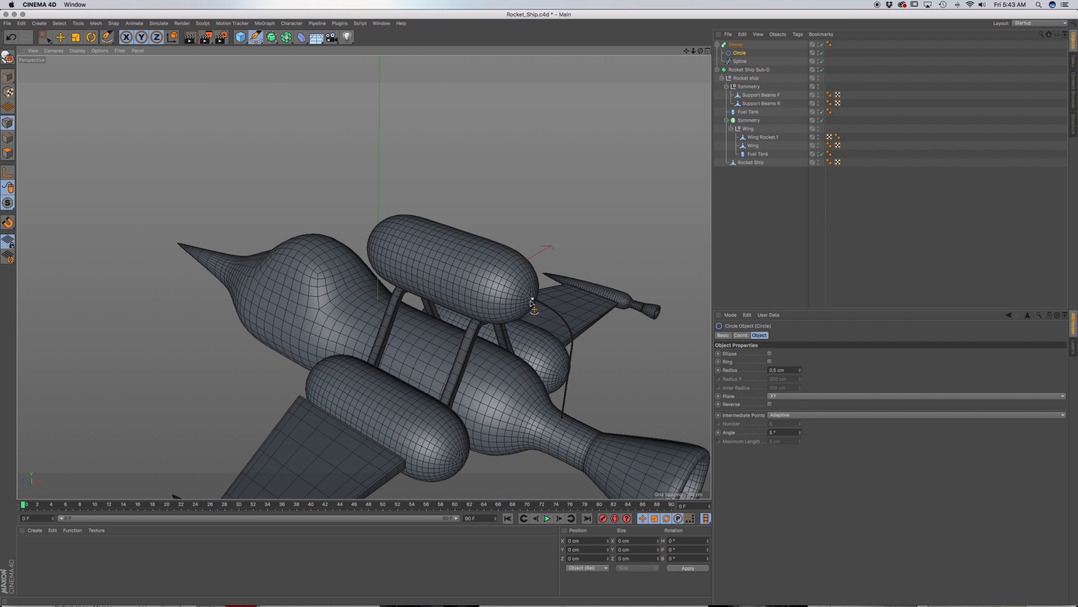
pyautogui.scroll(6, 532, 304)
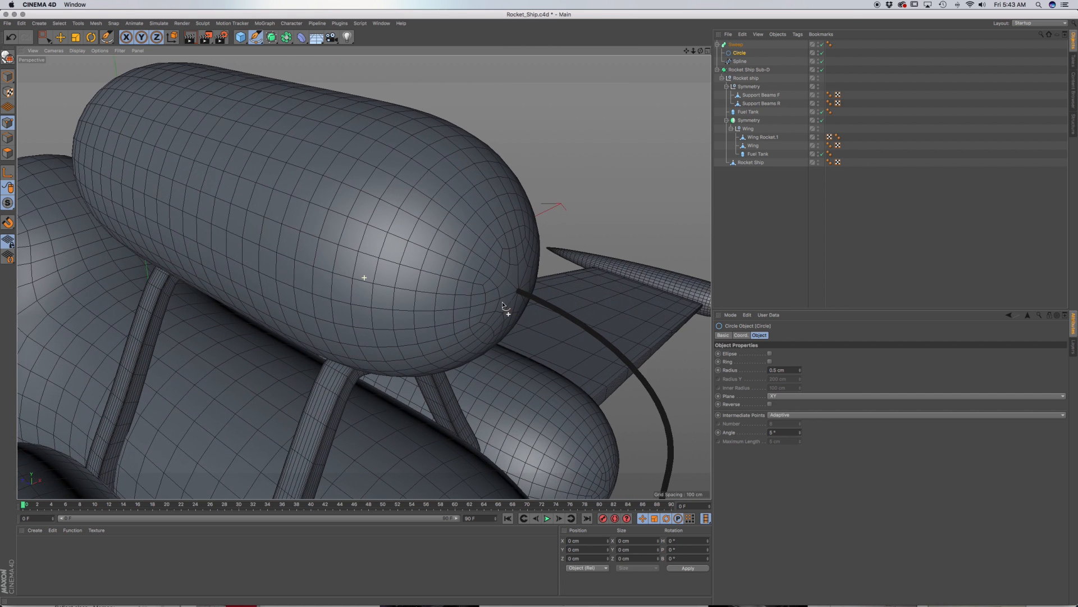
pyautogui.click(242, 41)
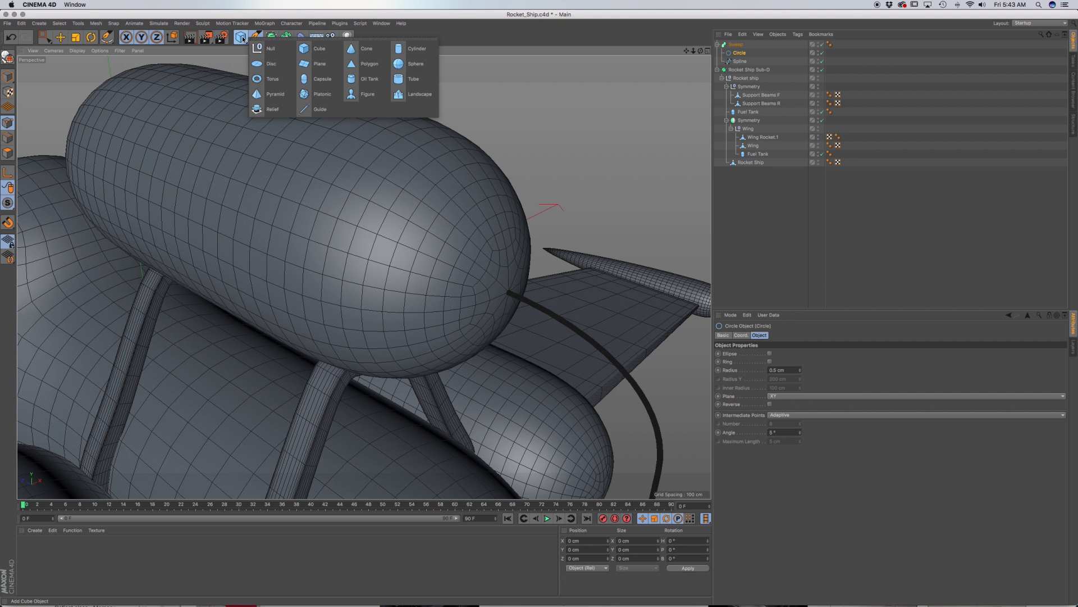
pyautogui.click(413, 63)
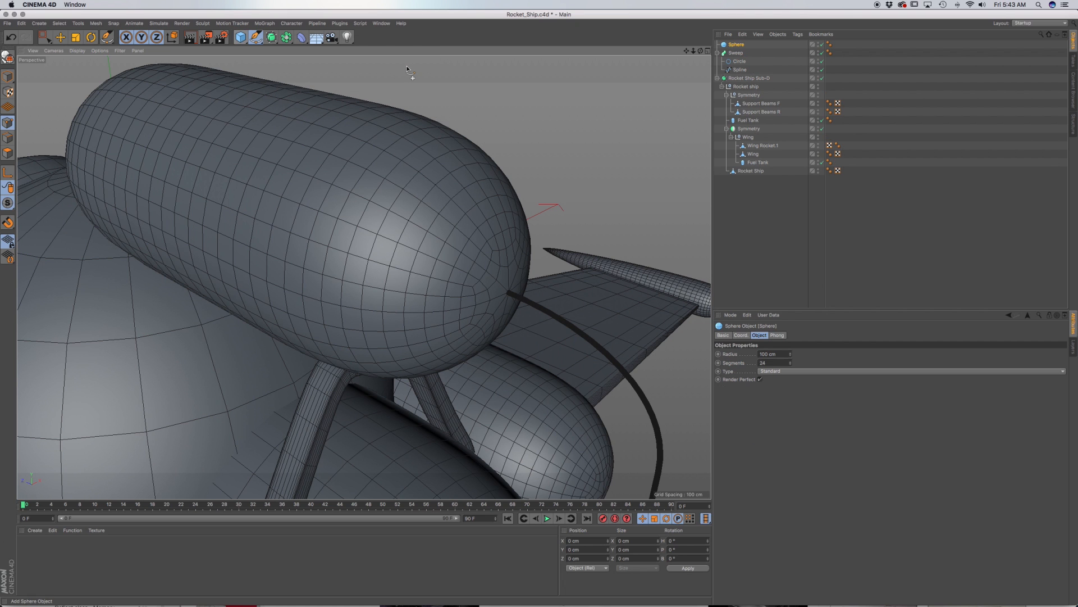
pyautogui.click(787, 372)
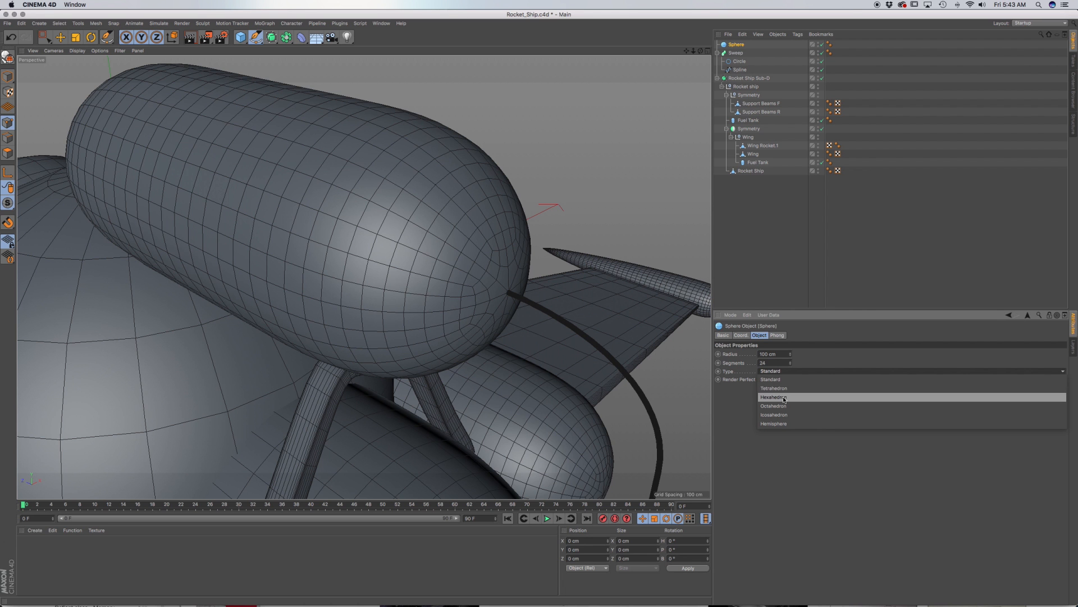
pyautogui.click(785, 398)
pyautogui.scroll(-5, 135, 415)
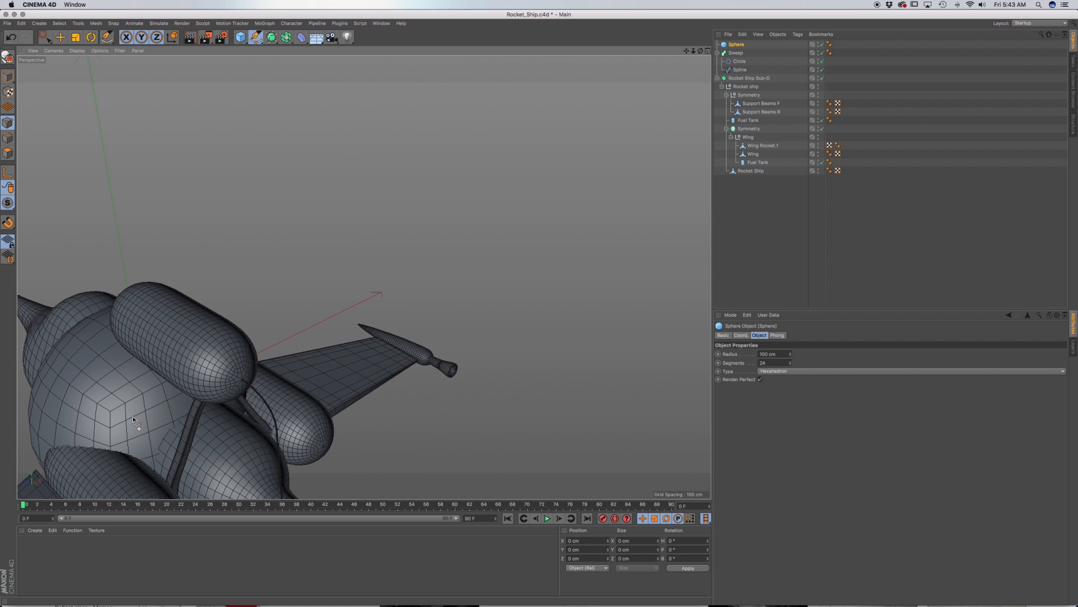
pyautogui.keyDown('alt'); pyautogui.moveTo(137, 416); pyautogui.dragTo(379, 275); pyautogui.keyUp('alt')
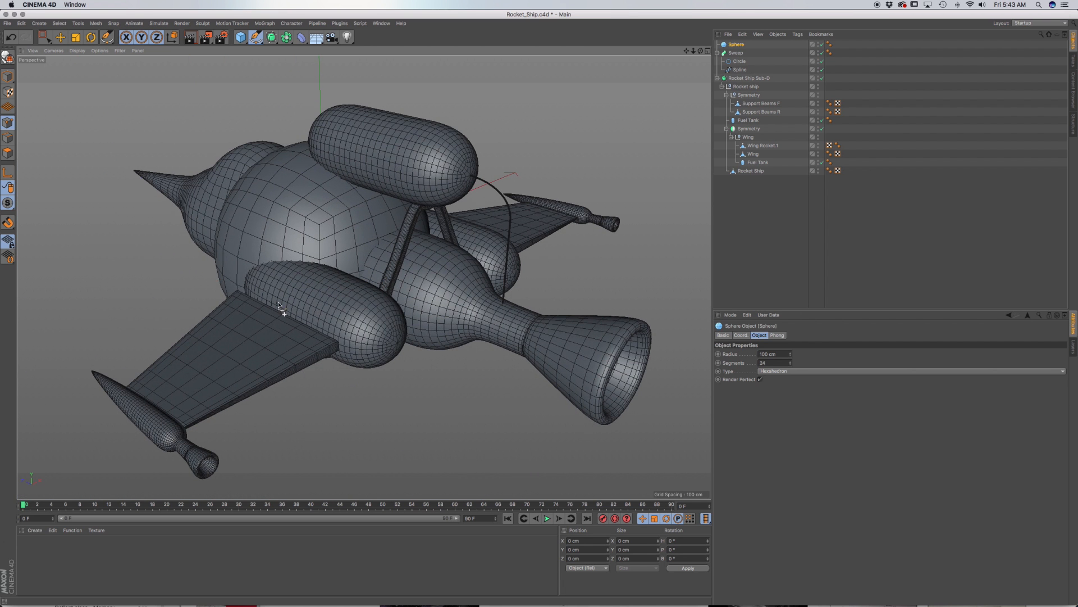
pyautogui.keyDown('alt'); pyautogui.moveTo(269, 263); pyautogui.dragTo(361, 212); pyautogui.keyUp('alt')
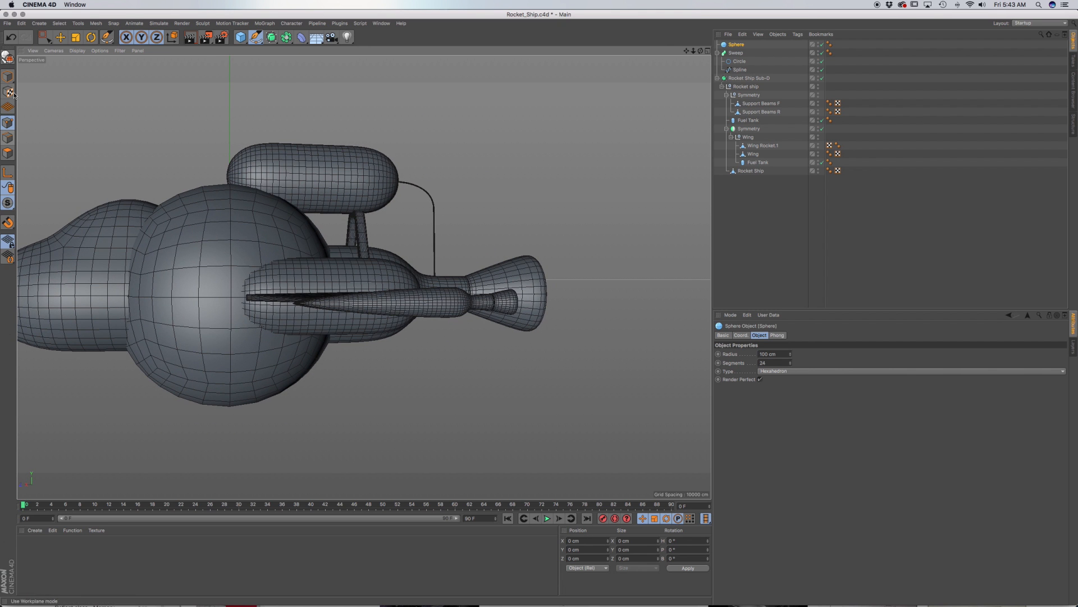
pyautogui.click(7, 56)
pyautogui.click(41, 36)
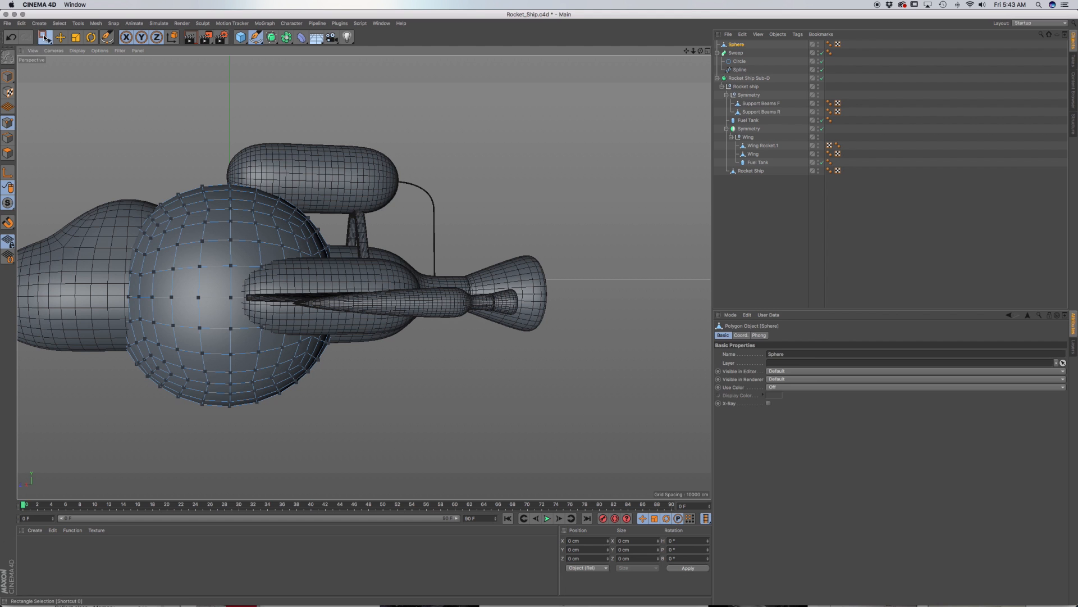
pyautogui.click(8, 153)
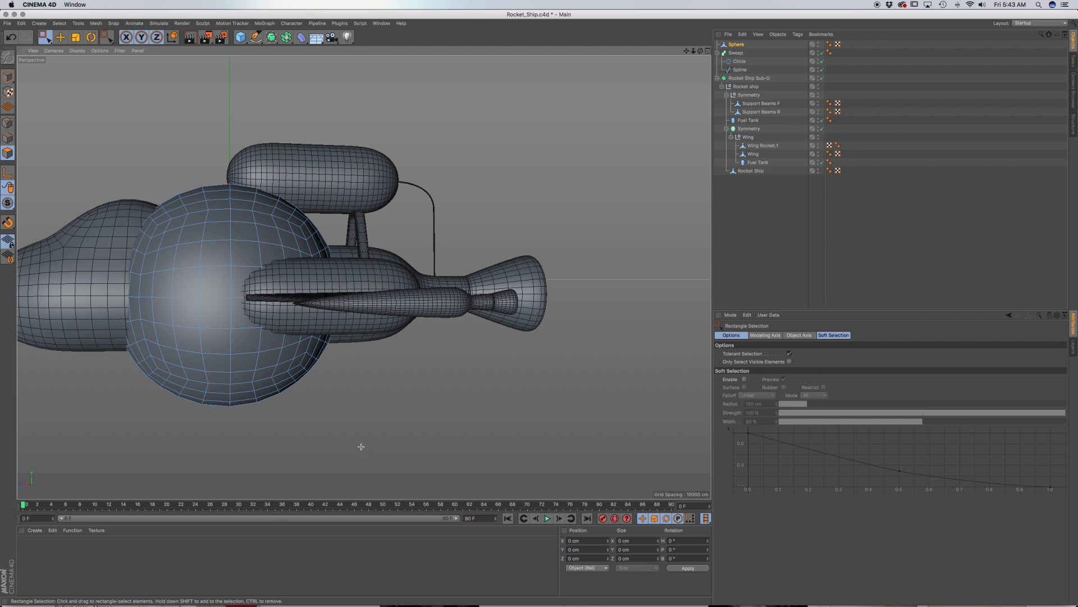
pyautogui.moveTo(359, 445); pyautogui.dragTo(83, 314)
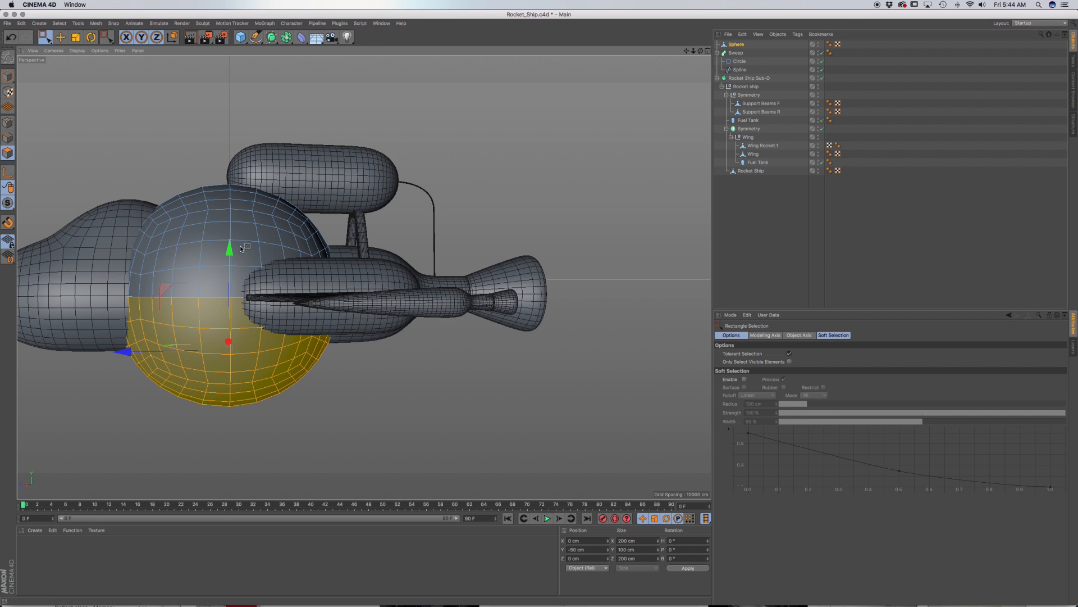
pyautogui.click(740, 45)
pyautogui.press('Delete')
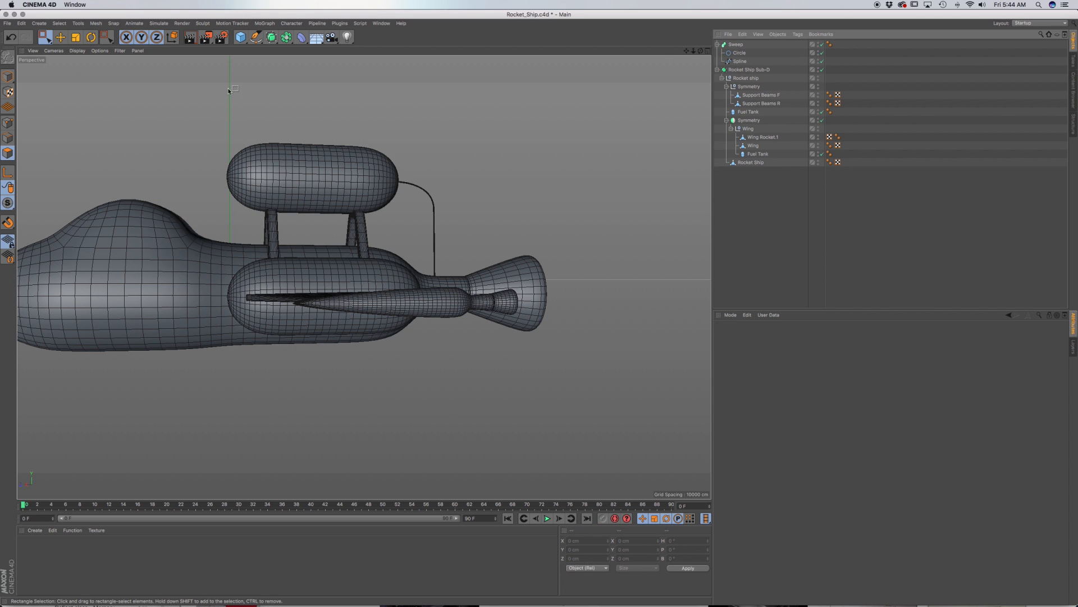
# Step: Add a Tube with an inner radius of 0.5 cm, an outer radius of 1 cm and a height of 3 cm
pyautogui.click(240, 37)
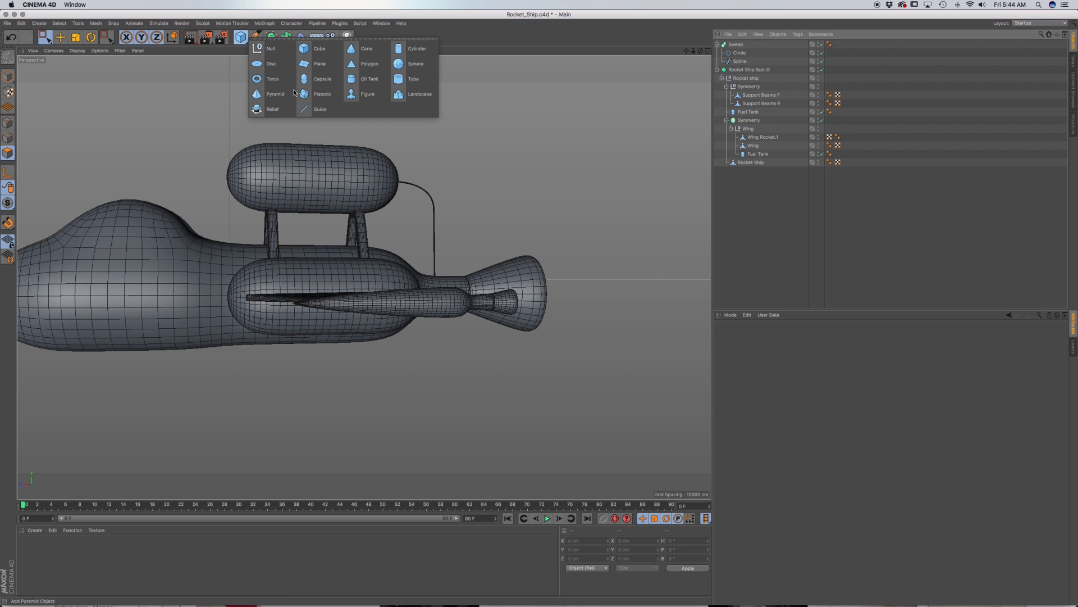
pyautogui.click(399, 78)
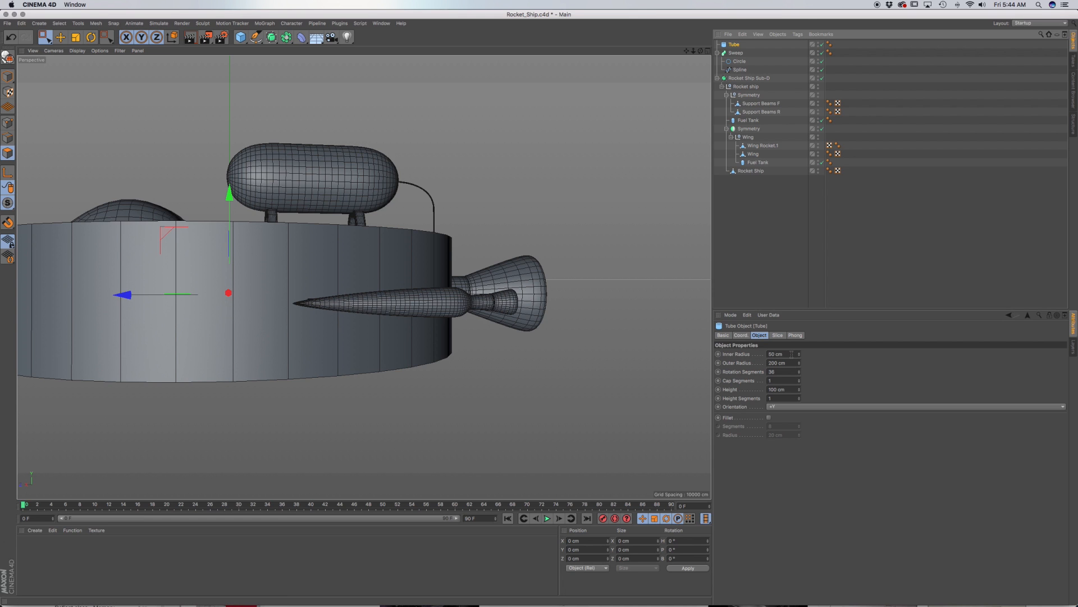
pyautogui.moveTo(792, 354); pyautogui.dragTo(762, 355)
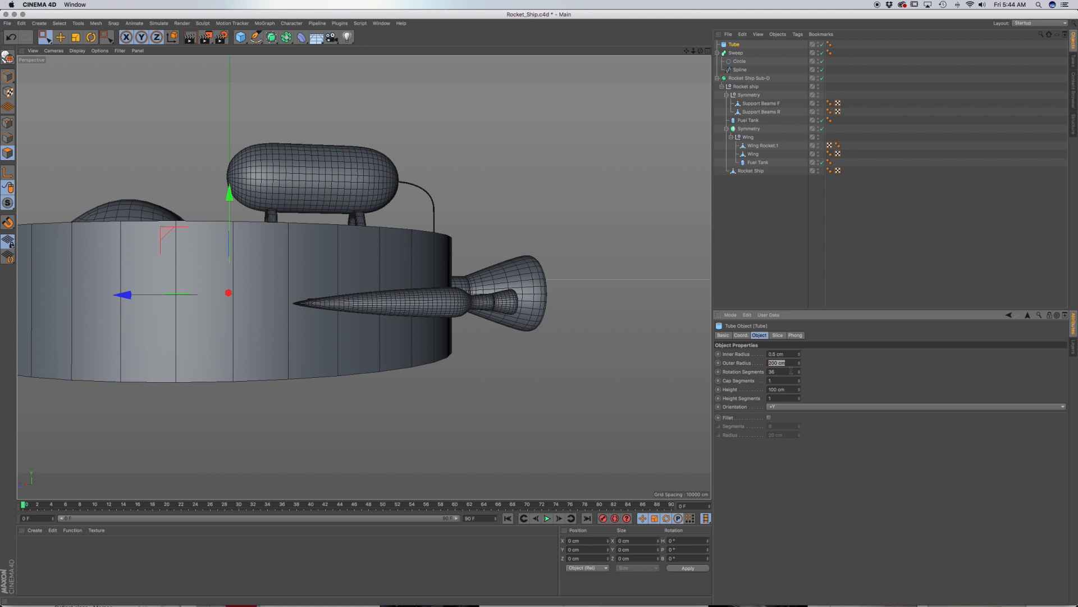
pyautogui.write('1')
pyautogui.press('Return')
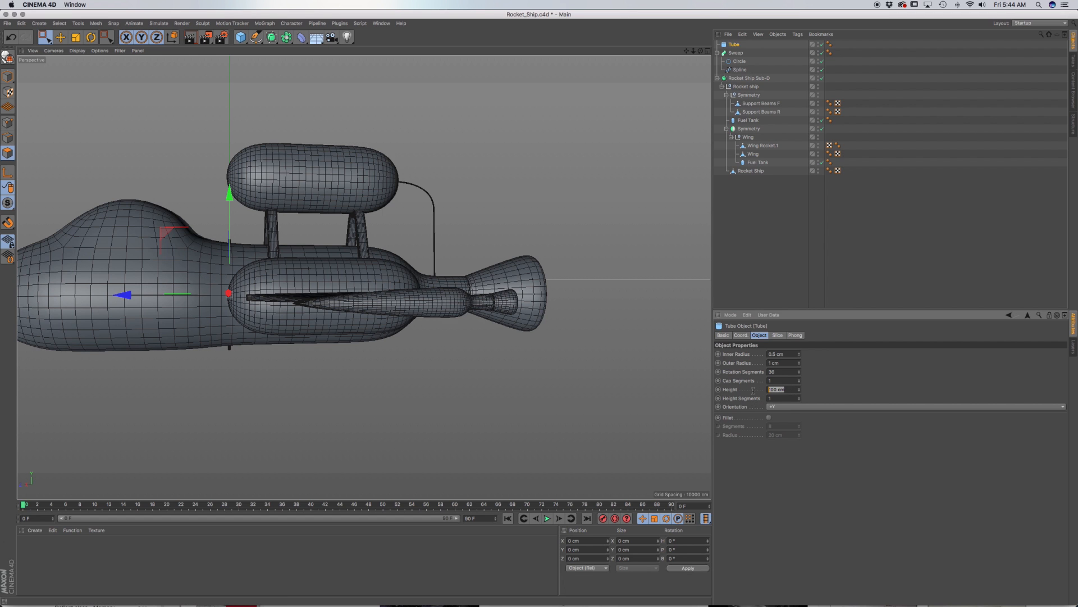
pyautogui.write('5')
# Step: Orient the tube along +Z and move it to the upper fuel tank's rear tip, around the pipe's end
pyautogui.moveTo(230, 200); pyautogui.dragTo(232, 84)
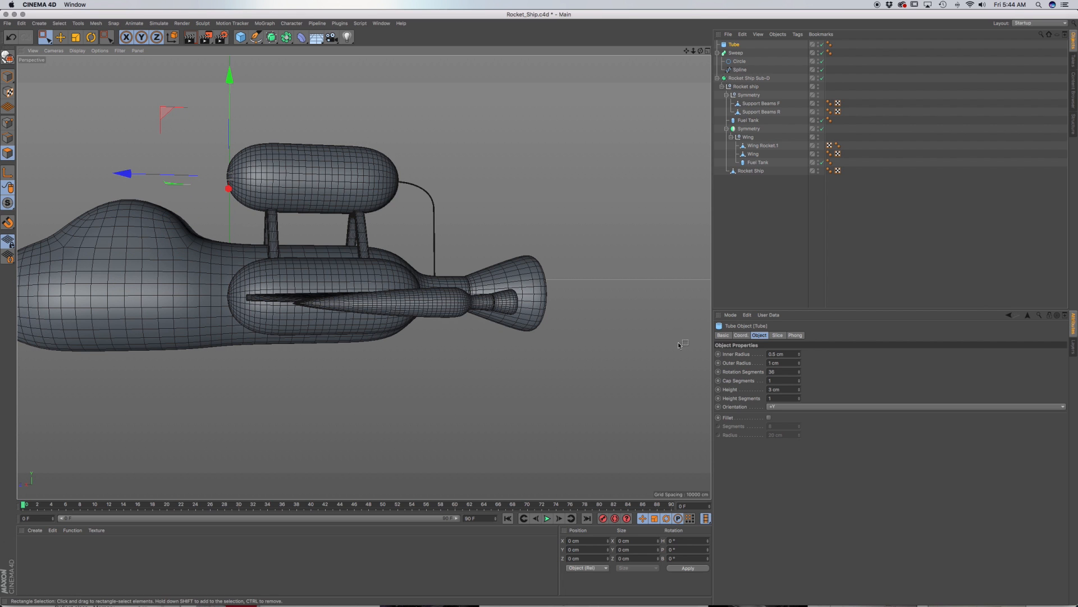
pyautogui.click(779, 407)
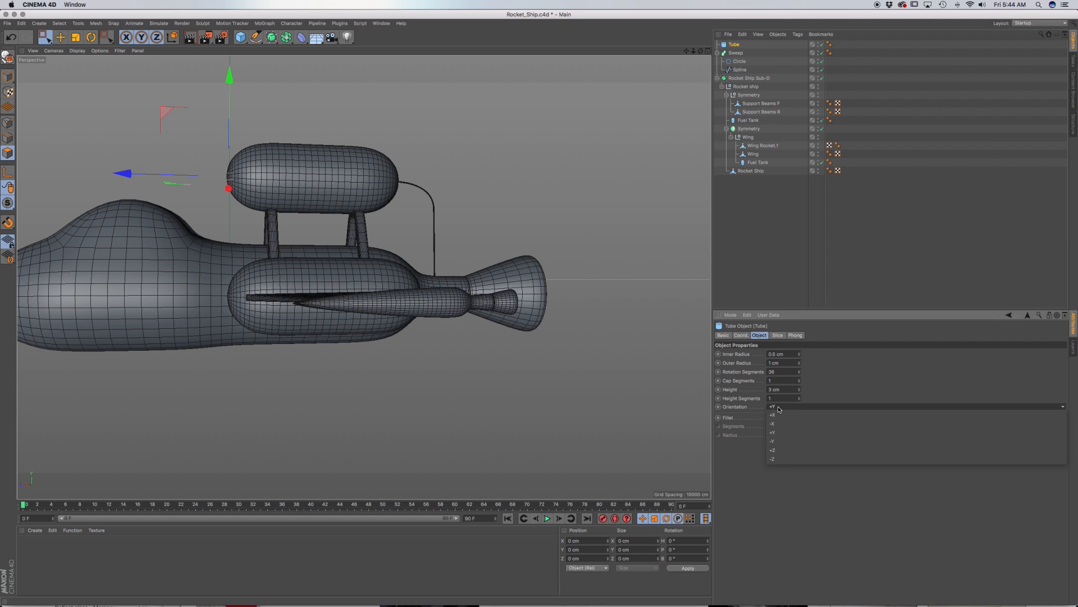
pyautogui.click(789, 452)
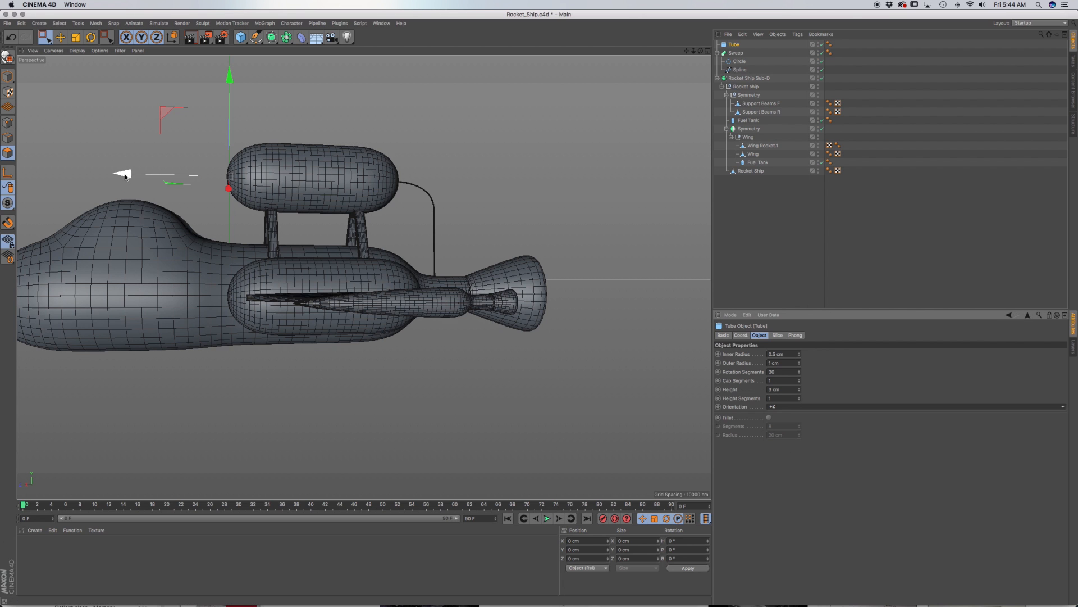
pyautogui.moveTo(140, 174); pyautogui.dragTo(310, 179)
pyautogui.scroll(10, 400, 183)
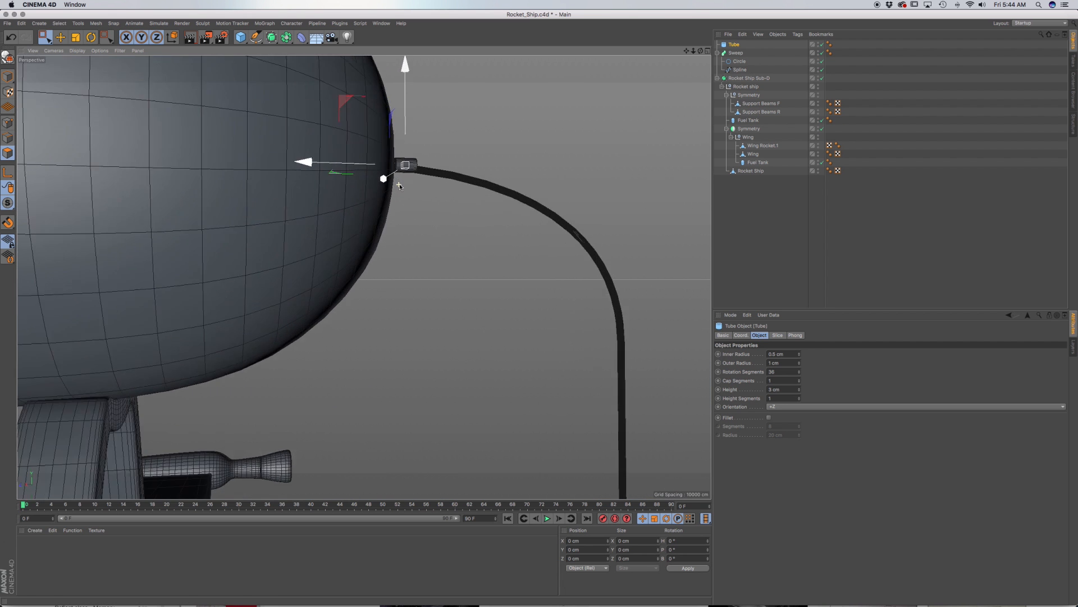
# Step: Fine-tune the tube's height so it is centred around the pipe where the pipe enters the tank
pyautogui.keyDown('alt'); pyautogui.moveTo(400, 183); pyautogui.dragTo(302, 135); pyautogui.keyUp('alt')
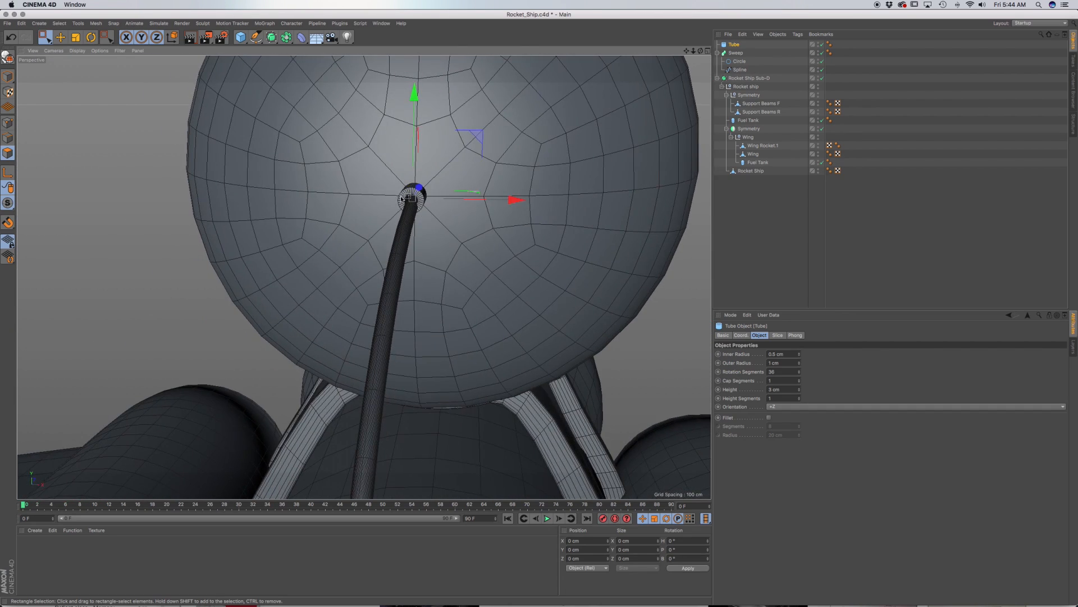
pyautogui.scroll(5, 402, 198)
pyautogui.moveTo(427, 100); pyautogui.dragTo(427, 102)
pyautogui.scroll(5, 434, 212)
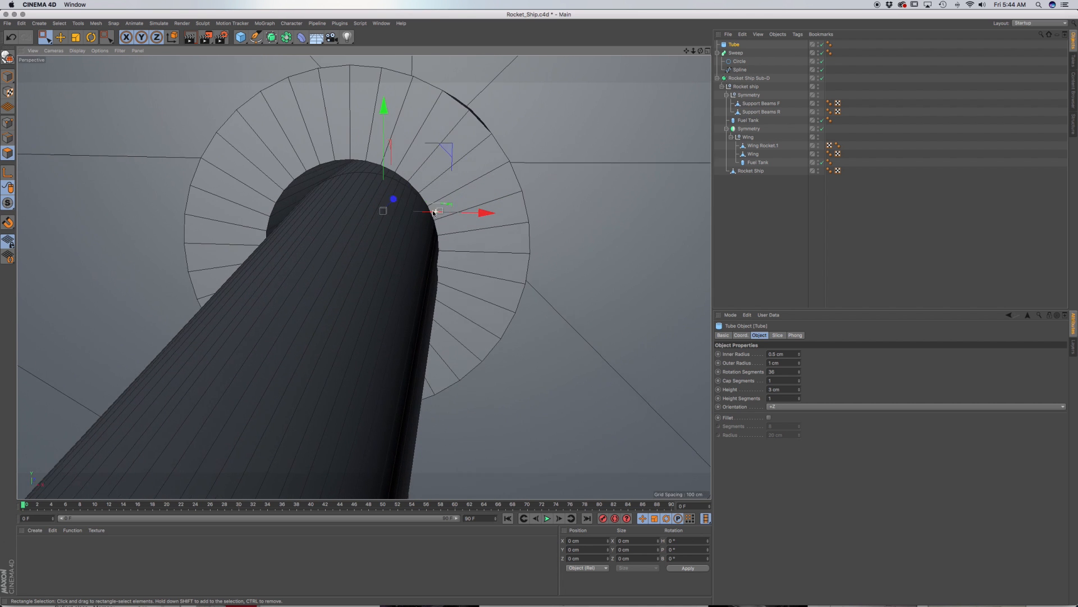
pyautogui.keyDown('alt'); pyautogui.moveTo(433, 213); pyautogui.dragTo(399, 188); pyautogui.keyUp('alt')
pyautogui.moveTo(499, 164); pyautogui.dragTo(500, 177)
pyautogui.keyDown('alt'); pyautogui.moveTo(514, 238); pyautogui.dragTo(496, 276); pyautogui.keyUp('alt')
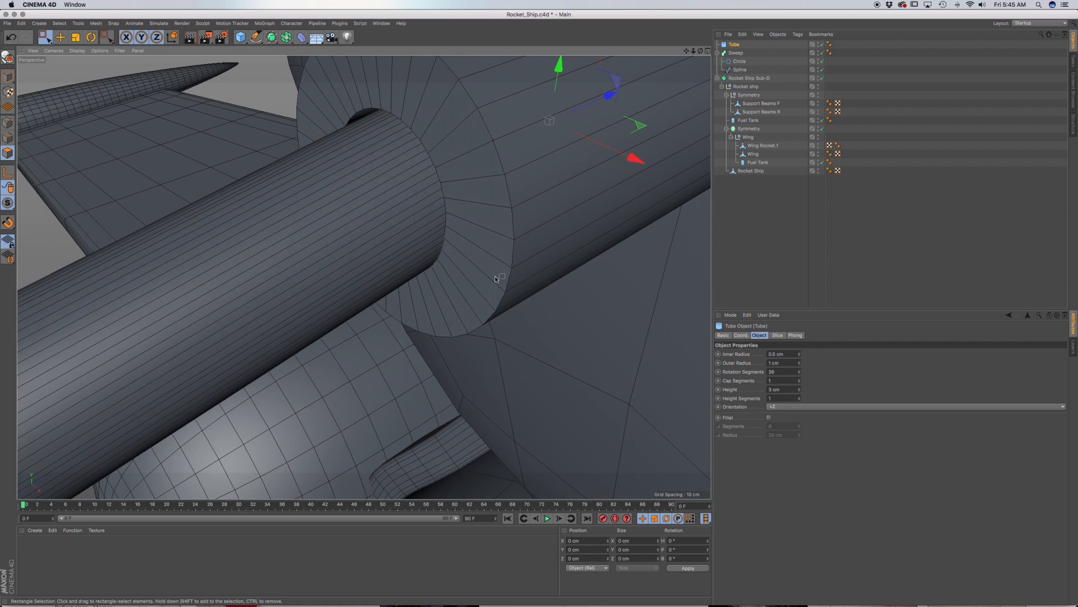
# Step: Slide the tube along its Z axis partly into the fuel tank so that only a short collar sticks out
pyautogui.scroll(-5, 495, 278)
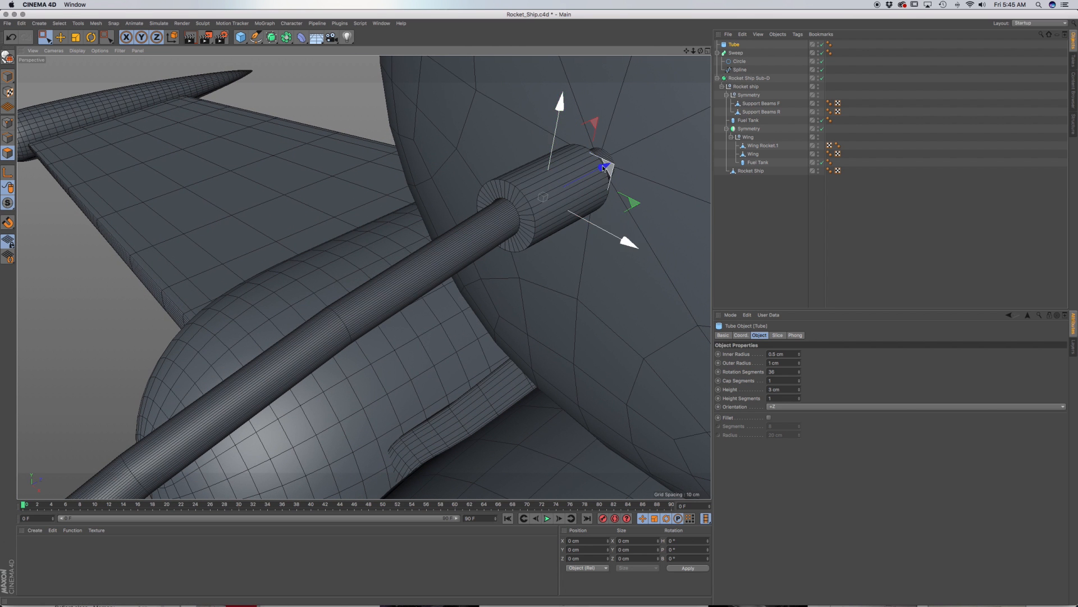
pyautogui.moveTo(602, 166); pyautogui.dragTo(649, 140)
pyautogui.press('super+z')
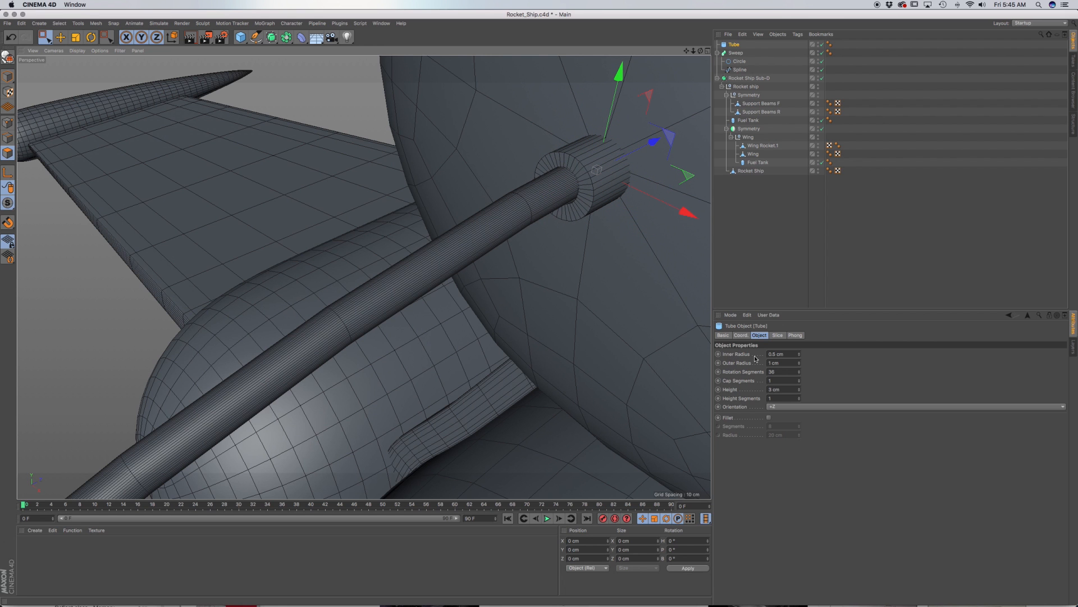
# Step: Enable the tube's fillet with 8 segments and a 0.25 cm radius, and nudge the tube up about 0.01 cm
pyautogui.click(769, 417)
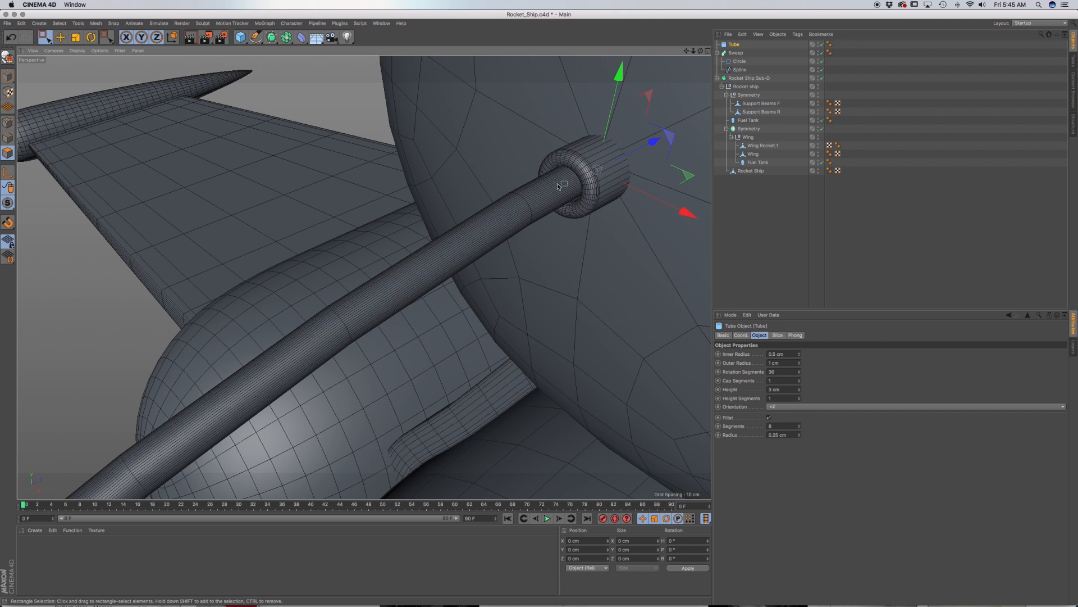
pyautogui.keyDown('alt'); pyautogui.moveTo(557, 183); pyautogui.dragTo(586, 171); pyautogui.keyUp('alt')
pyautogui.keyDown('alt'); pyautogui.moveTo(584, 180); pyautogui.dragTo(570, 190); pyautogui.keyUp('alt')
pyautogui.moveTo(521, 117); pyautogui.dragTo(521, 115)
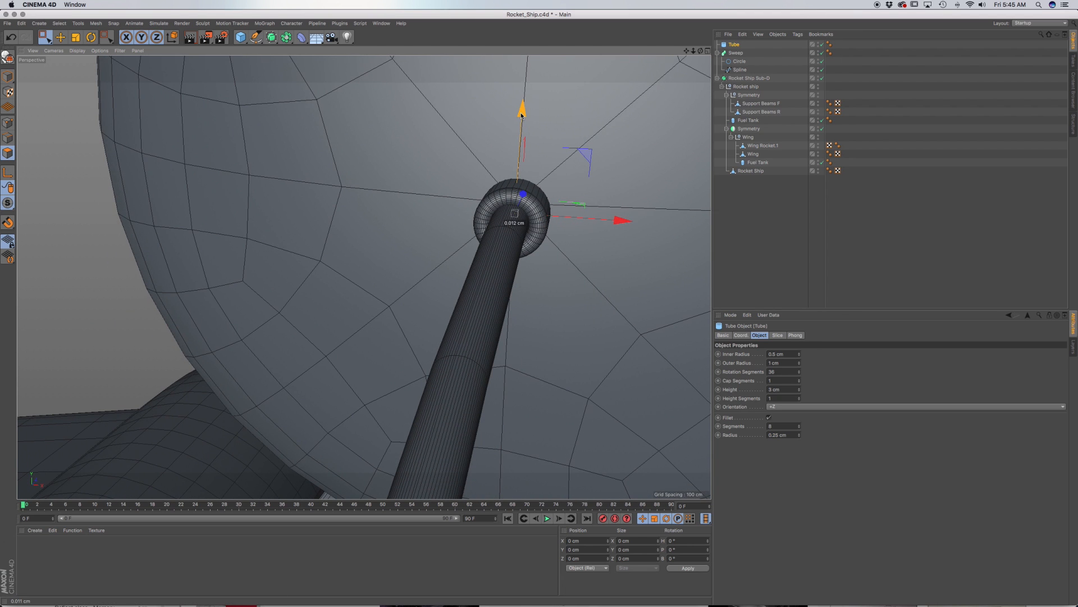
# Step: Duplicate the tube collar below the original and slide the copy back along Z to the pipe's vertical run
pyautogui.keyDown('alt'); pyautogui.moveTo(531, 175); pyautogui.dragTo(543, 209); pyautogui.keyUp('alt')
pyautogui.moveTo(510, 120); pyautogui.dragTo(415, 207)
pyautogui.scroll(-3, 502, 232)
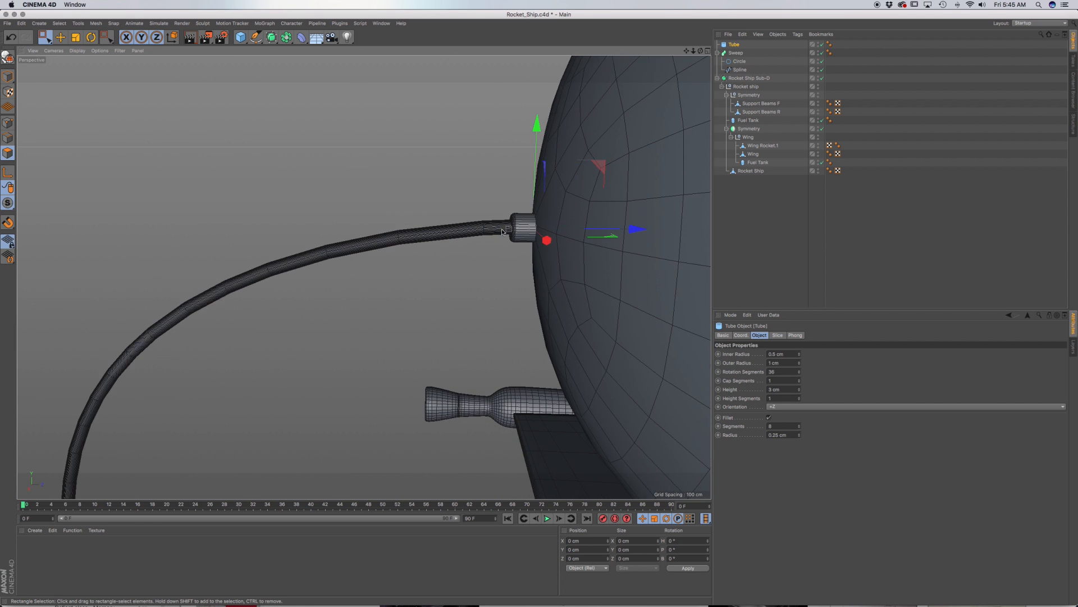
pyautogui.scroll(-3, 502, 229)
pyautogui.keyDown('alt'); pyautogui.moveTo(501, 228); pyautogui.dragTo(478, 97, button='middle'); pyautogui.keyUp('alt')
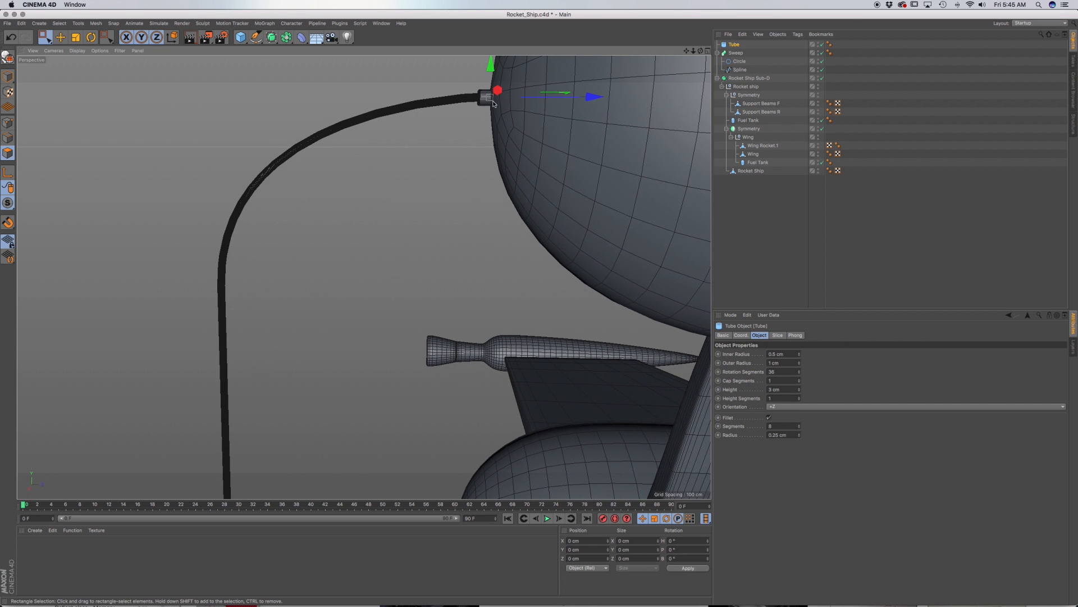
pyautogui.keyDown('ctrl'); pyautogui.moveTo(504, 73); pyautogui.dragTo(545, 250); pyautogui.keyUp('ctrl')
pyautogui.scroll(-5, 508, 433)
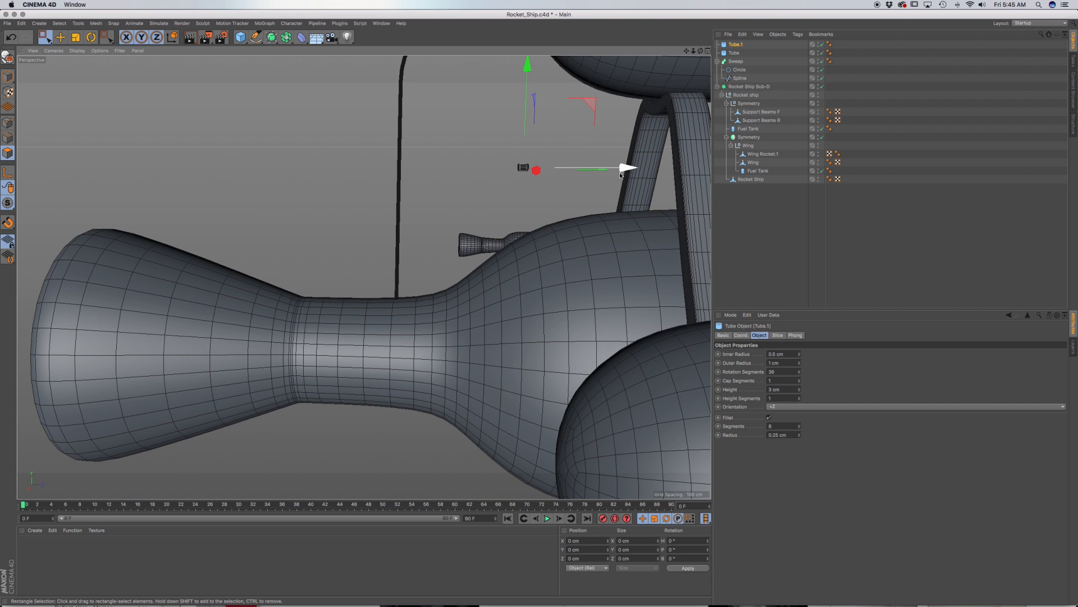
pyautogui.moveTo(620, 175); pyautogui.dragTo(501, 180)
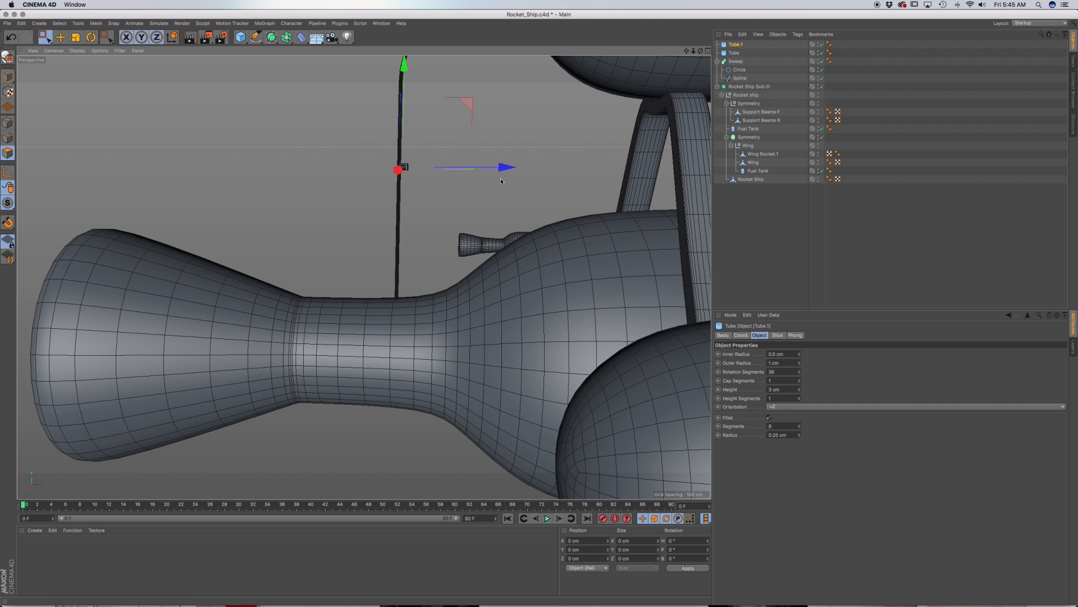
# Step: Orient the copied tube along +Y and shift it along Z so it wraps around the vertical pipe
pyautogui.scroll(8, 433, 174)
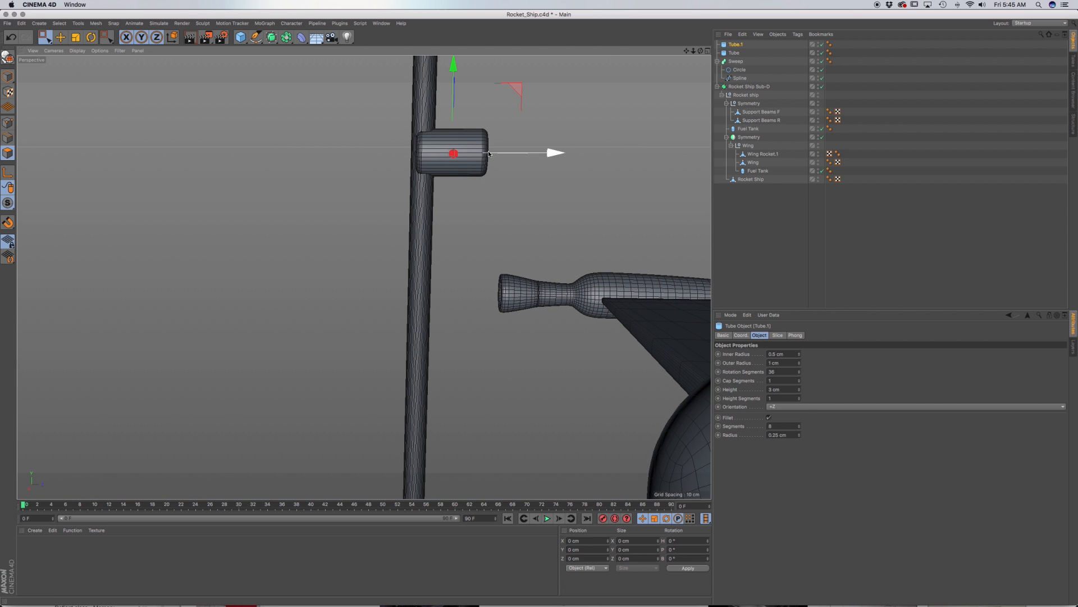
pyautogui.click(789, 407)
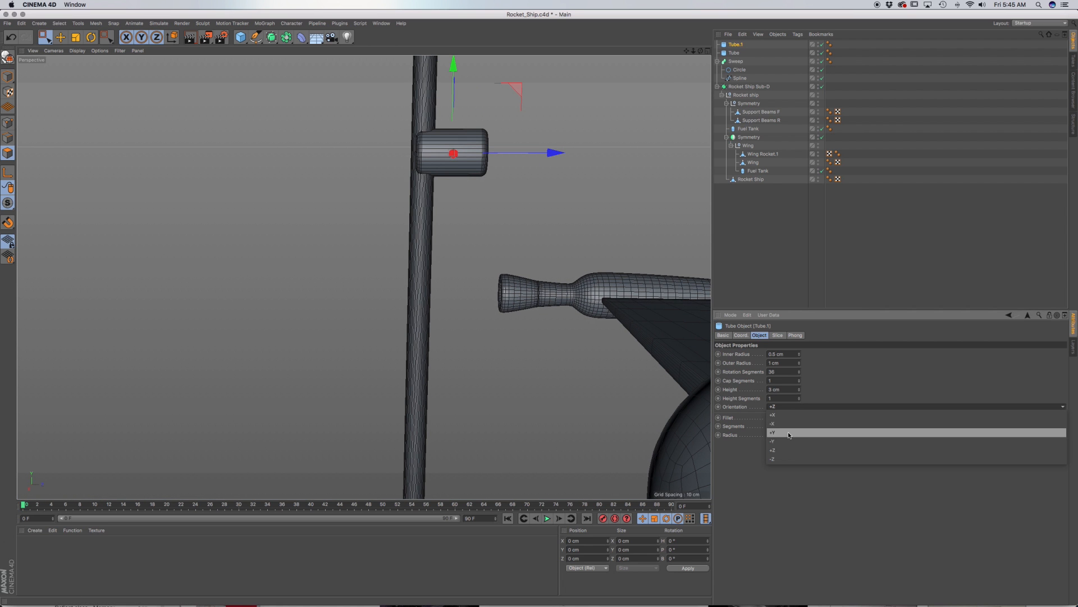
pyautogui.click(789, 432)
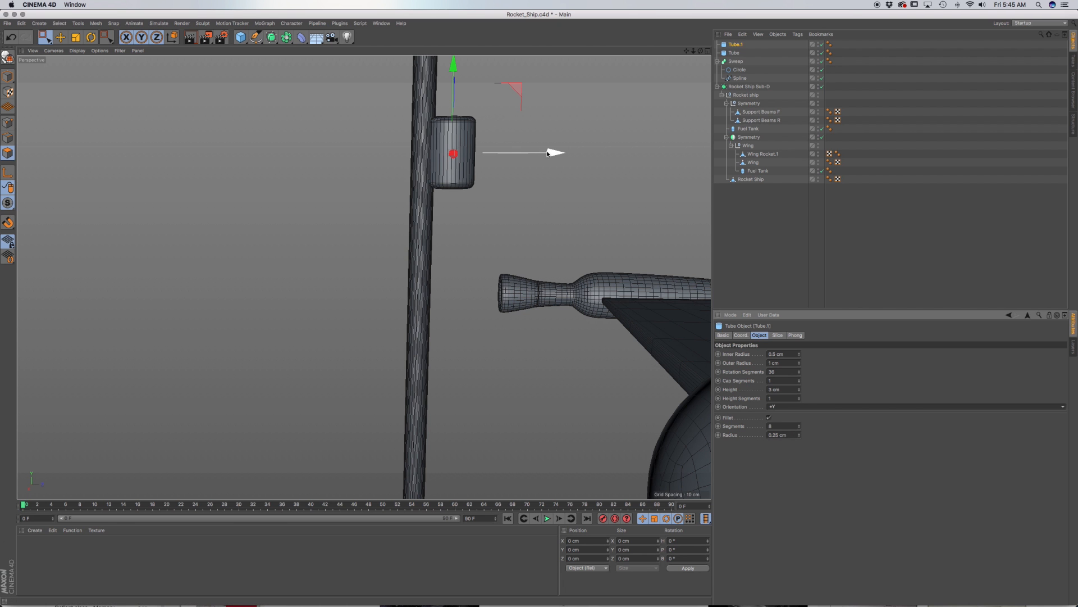
pyautogui.moveTo(551, 152); pyautogui.dragTo(527, 156)
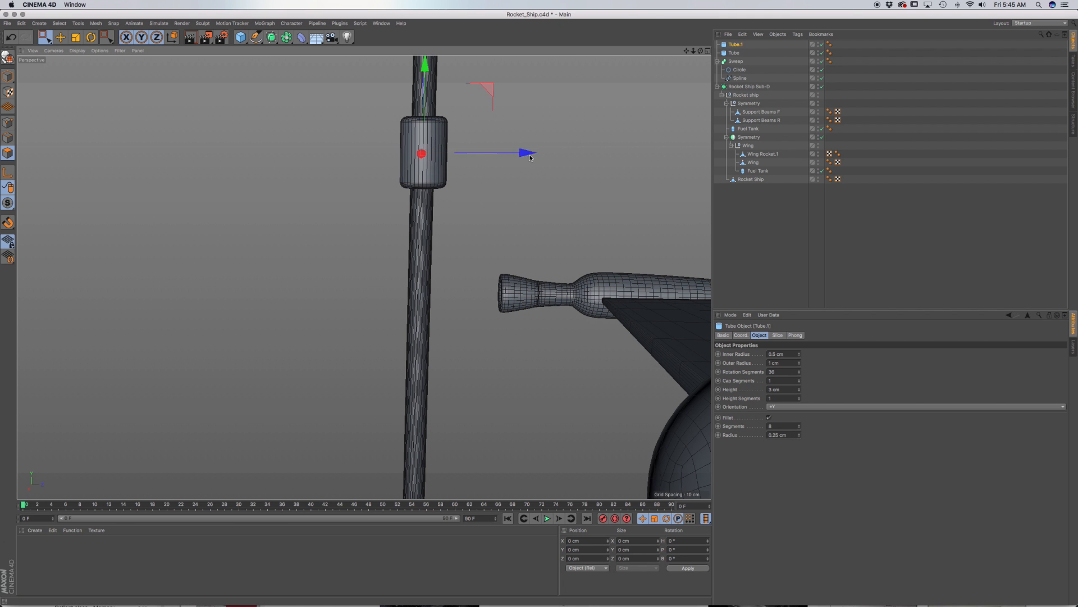
# Step: Lower the copied tube to where the pipe enters the rocket body and fine-tune its Z position around the pipe
pyautogui.keyDown('alt'); pyautogui.moveTo(461, 177); pyautogui.dragTo(508, 212); pyautogui.keyUp('alt')
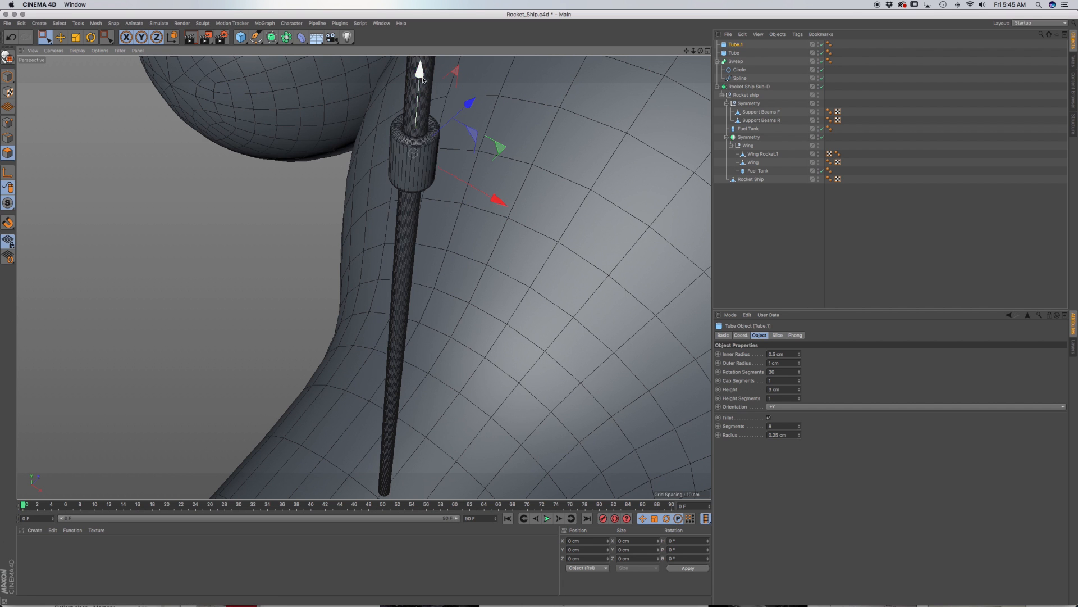
pyautogui.moveTo(425, 79); pyautogui.dragTo(442, 296)
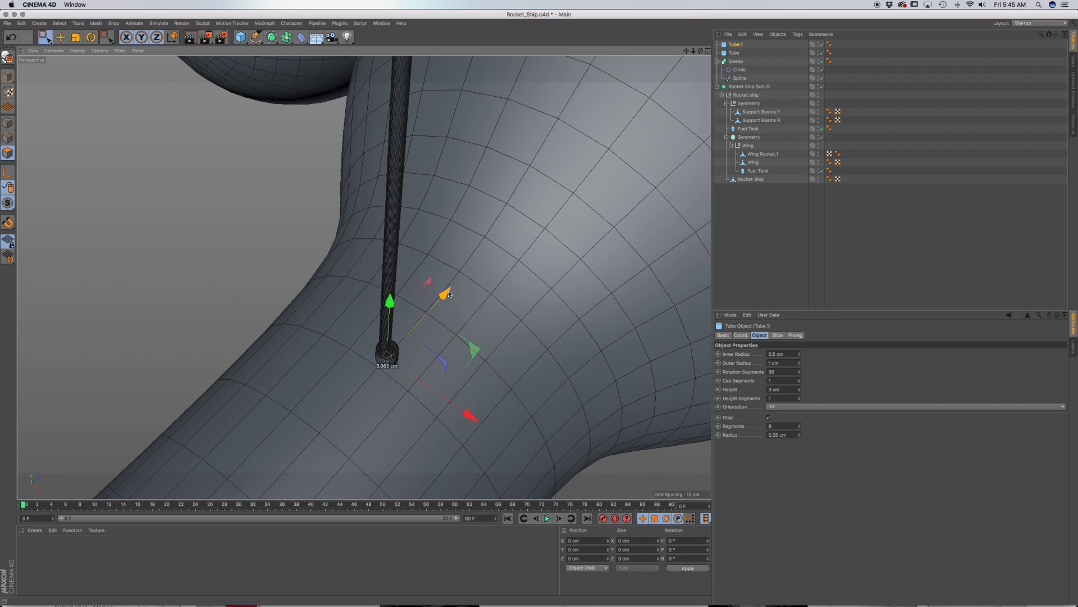
pyautogui.scroll(5, 392, 351)
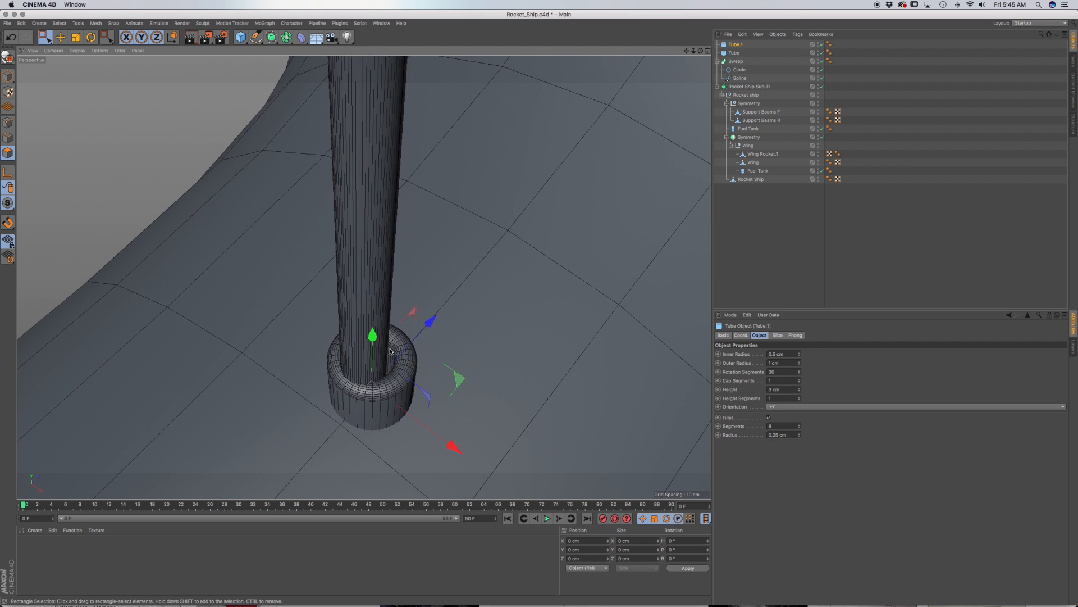
pyautogui.moveTo(433, 322); pyautogui.dragTo(403, 369)
pyautogui.scroll(-5, 501, 305)
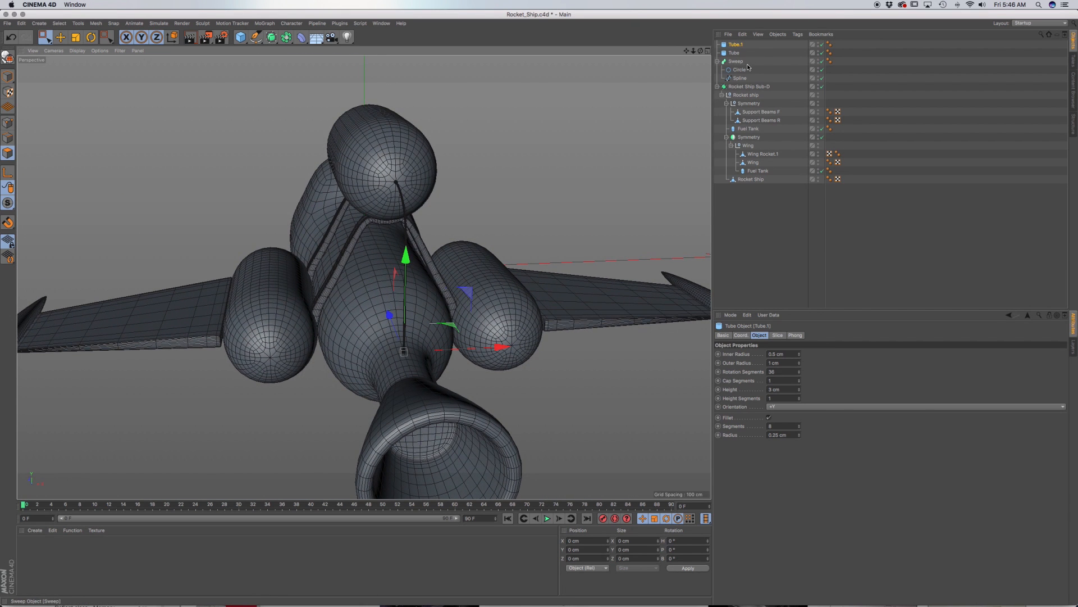
# Step: Group both tubes and the sweep with its circle and spline into a null named "Fuel Lines"
pyautogui.moveTo(760, 79); pyautogui.dragTo(732, 43)
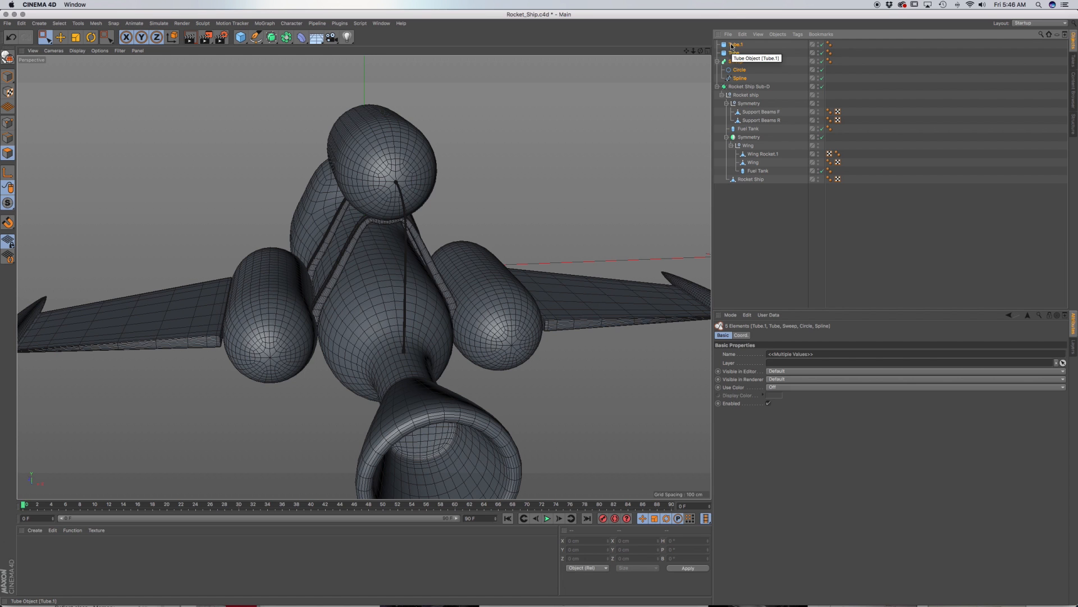
pyautogui.hotkey('alt', 'g')
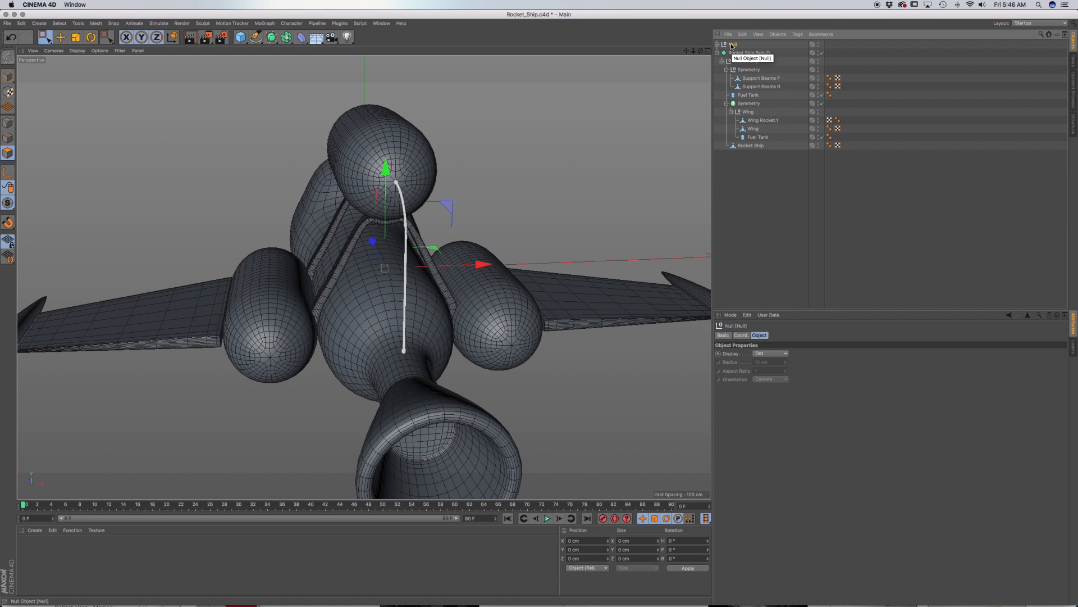
pyautogui.doubleClick(733, 44)
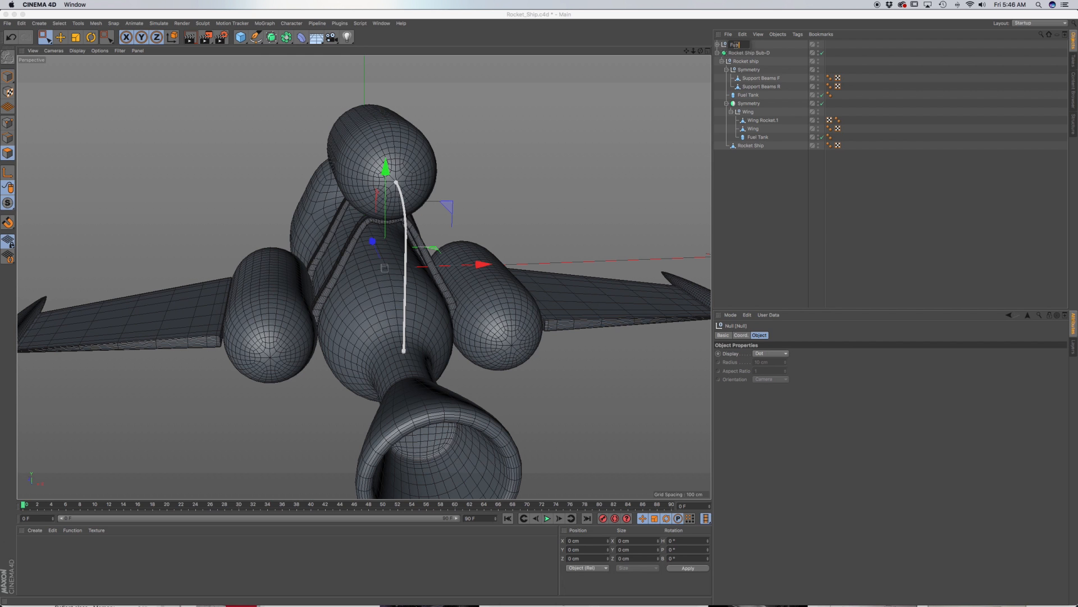
pyautogui.write('Fuel Lines')
pyautogui.press('Return')
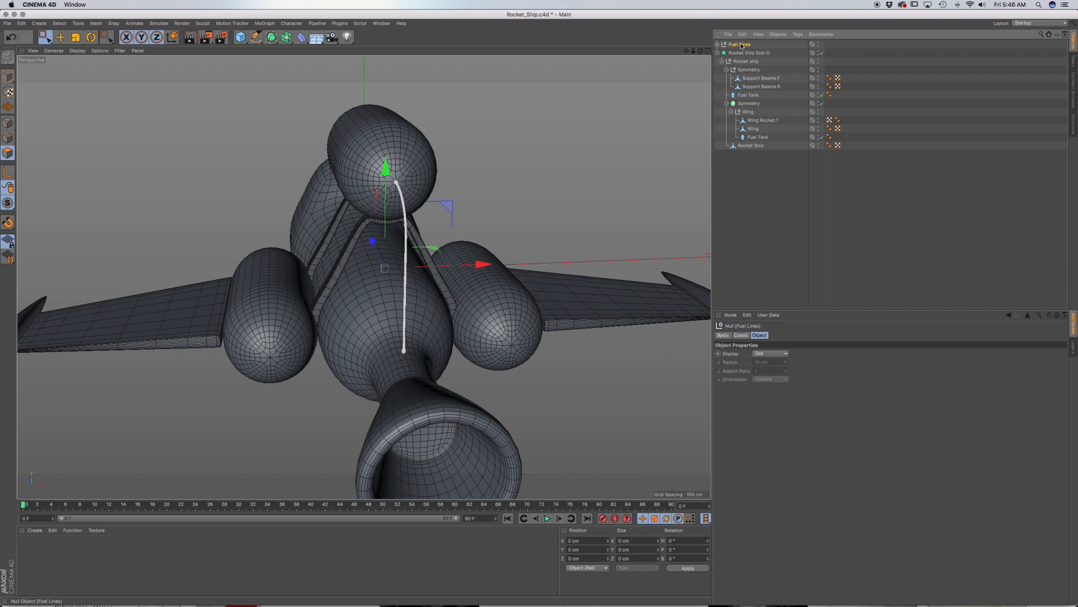
# Step: Duplicate the Fuel Lines group and rotate the copy a quarter turn towards the side fuel tank
pyautogui.keyDown('ctrl'); pyautogui.moveTo(743, 44); pyautogui.dragTo(743, 44); pyautogui.keyUp('ctrl')
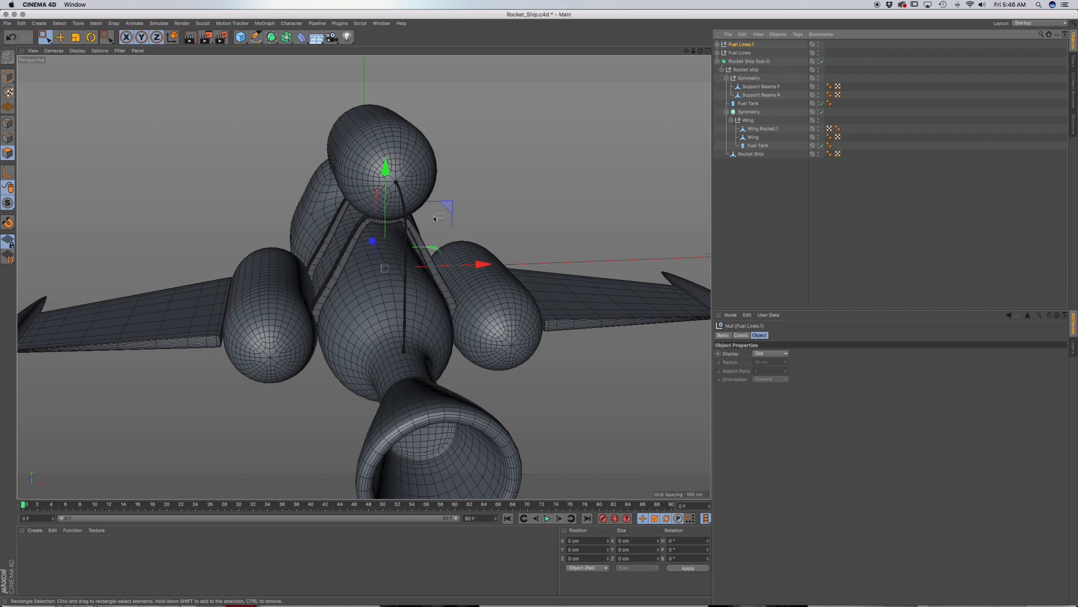
pyautogui.press('r')
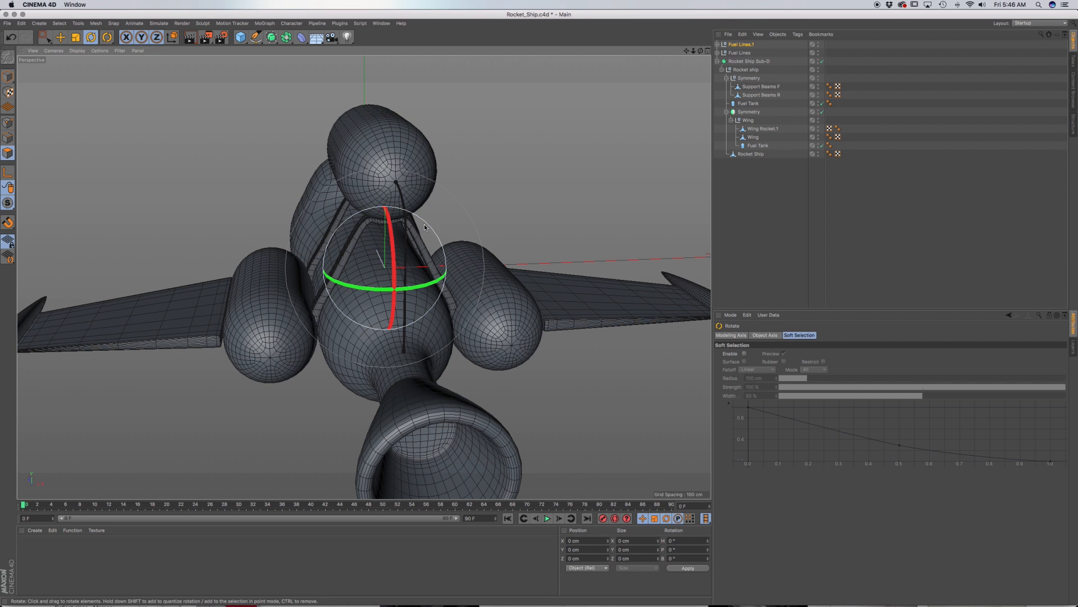
pyautogui.moveTo(424, 222); pyautogui.dragTo(481, 337)
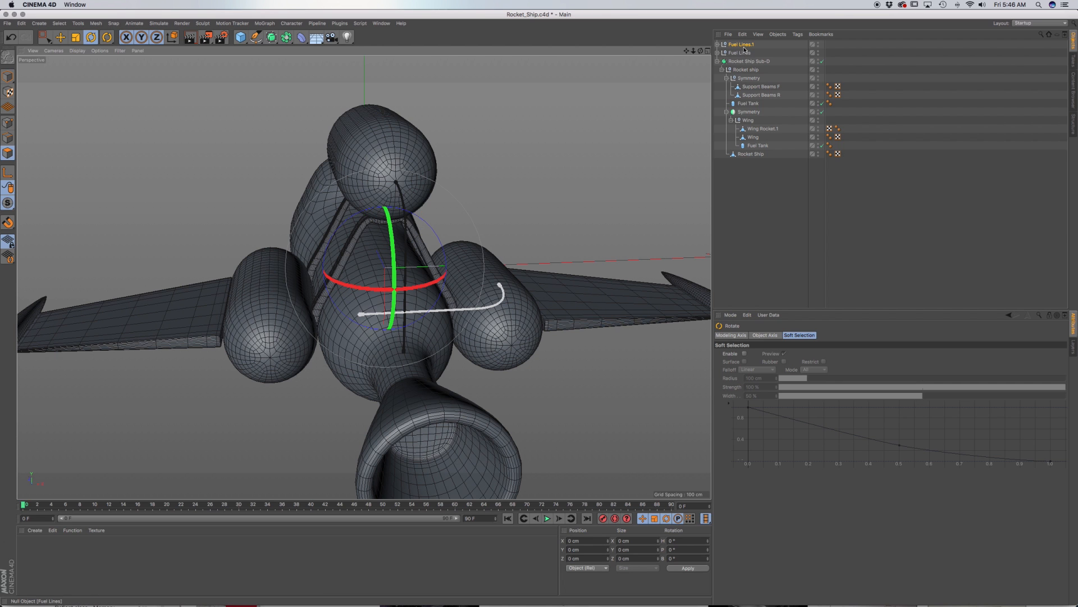
# Step: Nest the rotated Fuel Lines copy in the Wing group so the symmetry mirrors it to the other side
pyautogui.moveTo(744, 45); pyautogui.dragTo(765, 66)
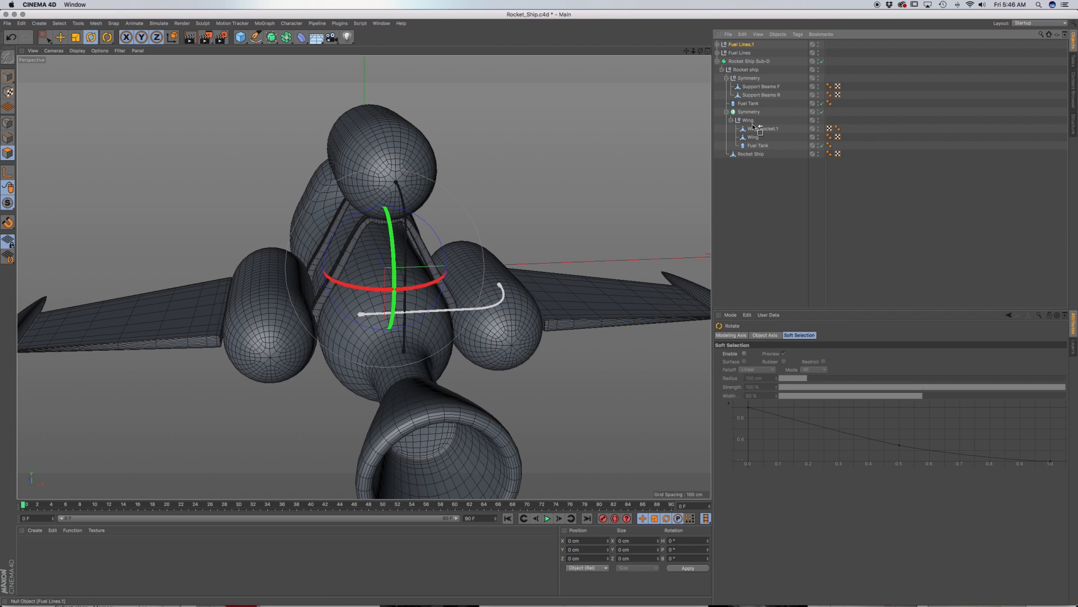
pyautogui.moveTo(751, 127); pyautogui.dragTo(751, 127)
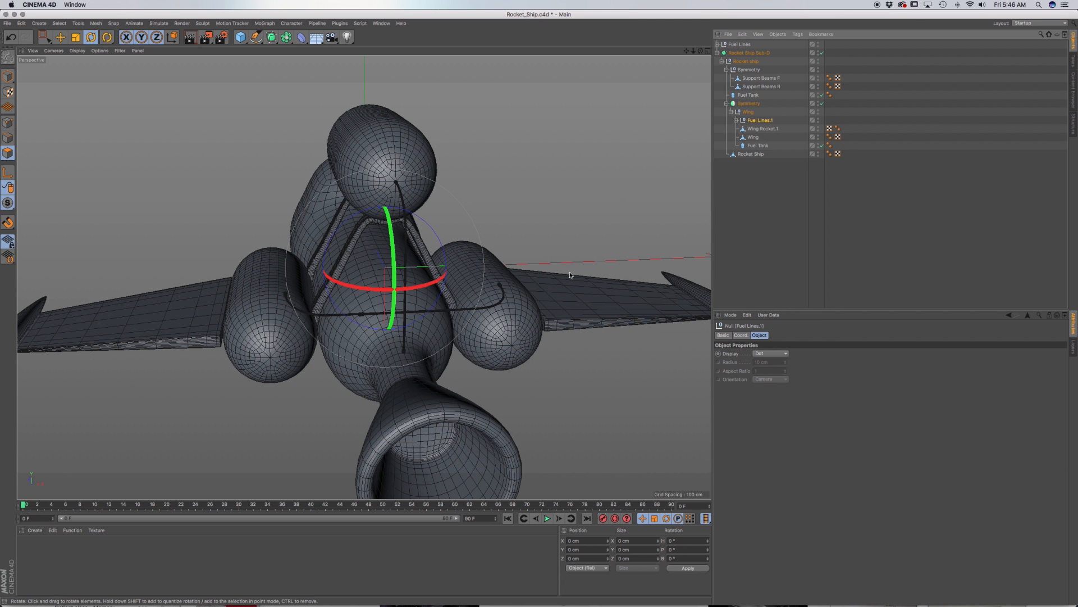
# Step: Move the side fuel line outward and down towards the level of the side fuel tank
pyautogui.press('e')
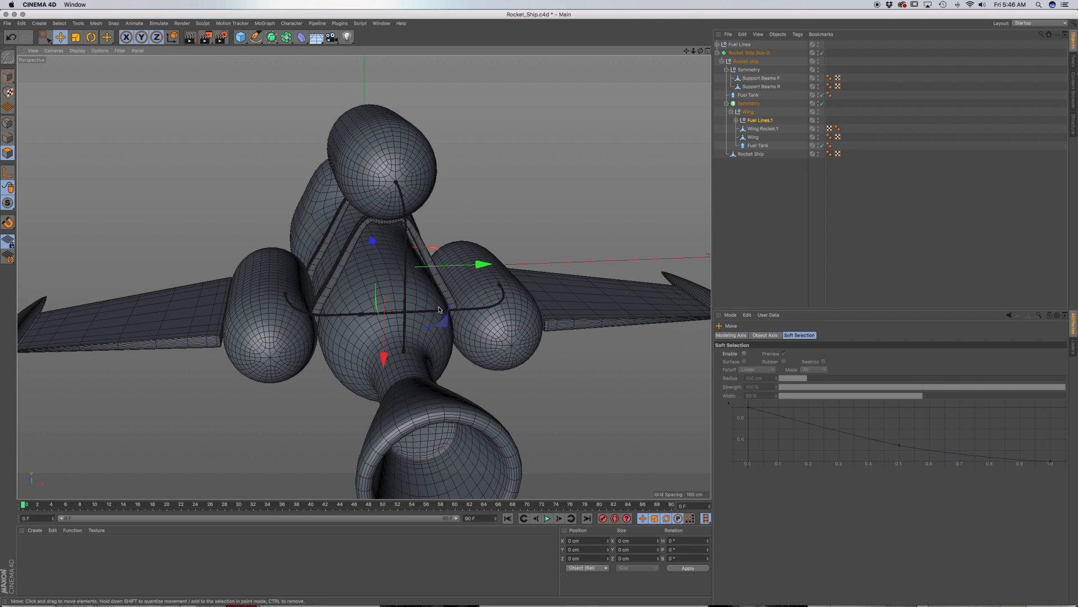
pyautogui.moveTo(484, 270); pyautogui.dragTo(522, 263)
pyautogui.moveTo(414, 366); pyautogui.dragTo(421, 410)
# Step: Slide the side fuel line sideways until its outer collar lines up with the side fuel tank's rear tip
pyautogui.keyDown('alt'); pyautogui.moveTo(450, 367); pyautogui.dragTo(440, 372, button='right'); pyautogui.keyUp('alt')
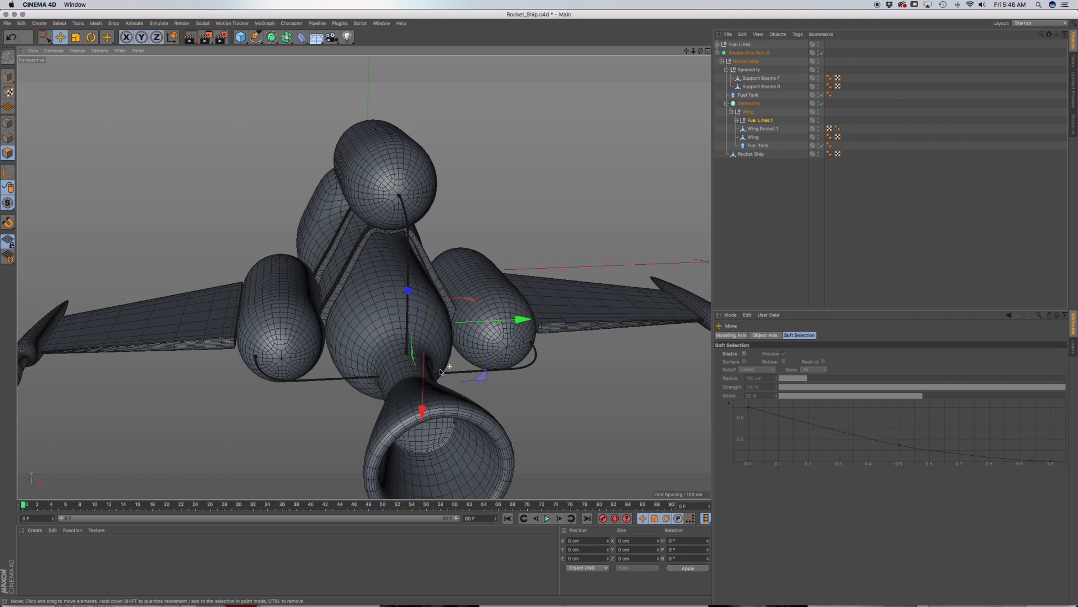
pyautogui.keyDown('alt'); pyautogui.moveTo(449, 366); pyautogui.dragTo(405, 320); pyautogui.keyUp('alt')
pyautogui.keyDown('alt'); pyautogui.moveTo(393, 303); pyautogui.dragTo(435, 292, button='right'); pyautogui.keyUp('alt')
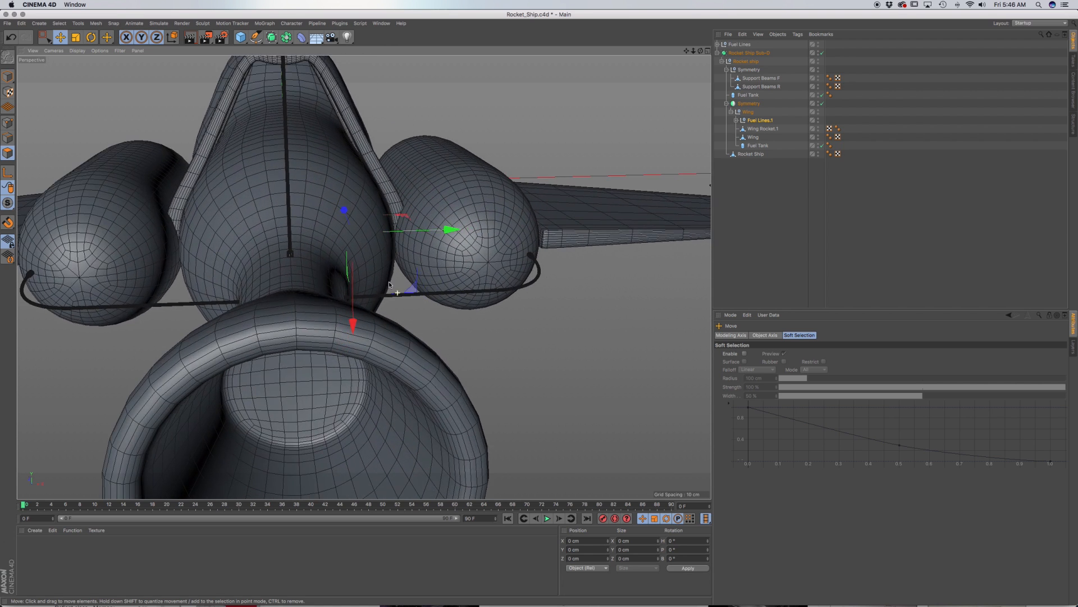
pyautogui.keyDown('alt'); pyautogui.moveTo(383, 283); pyautogui.dragTo(365, 326); pyautogui.keyUp('alt')
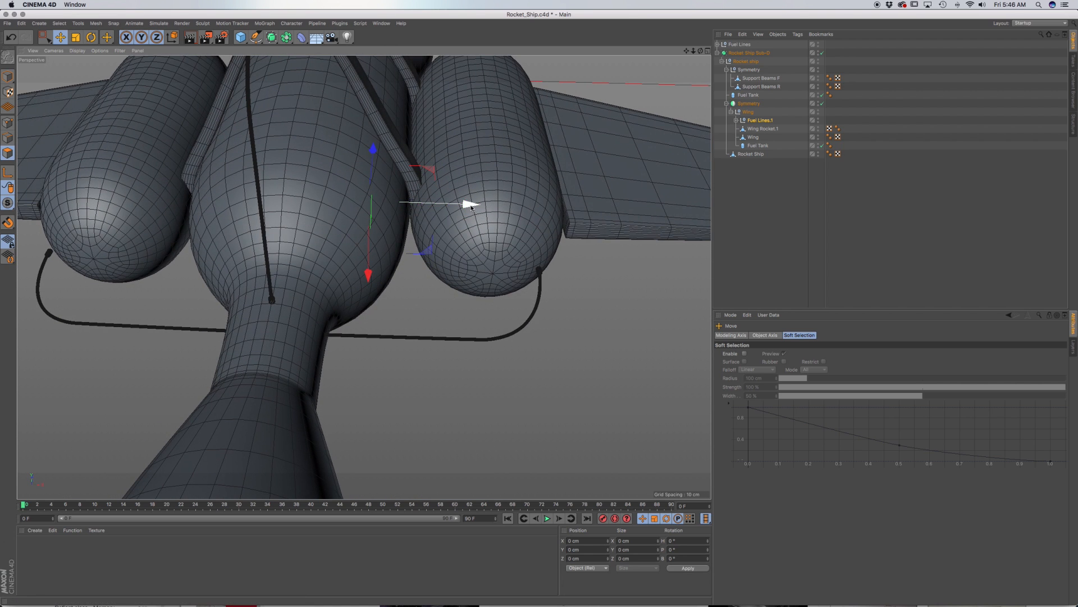
pyautogui.moveTo(474, 205); pyautogui.dragTo(506, 209)
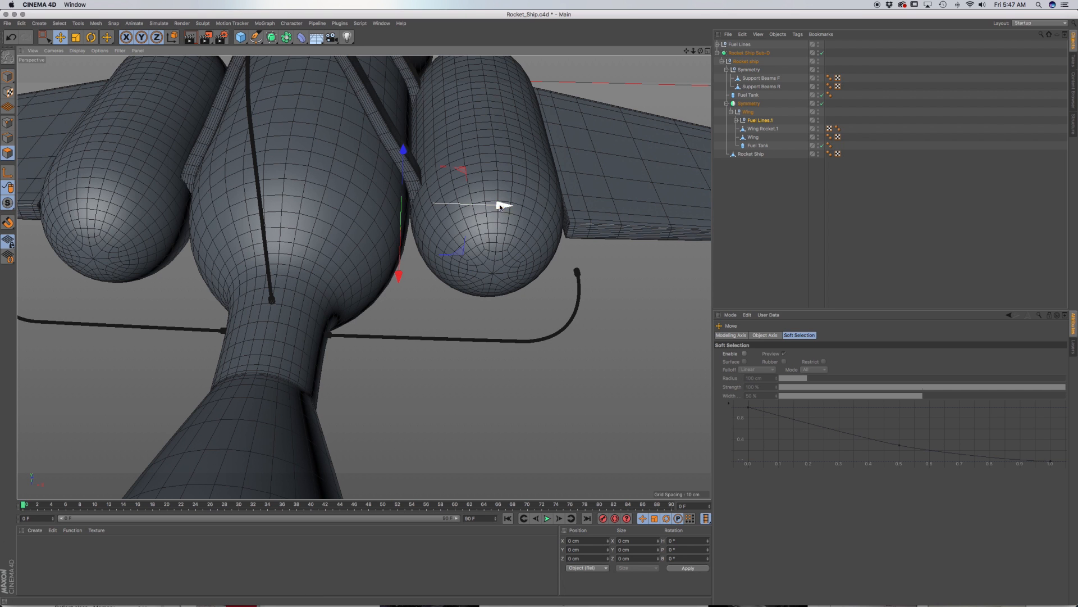
pyautogui.moveTo(500, 206); pyautogui.dragTo(430, 208)
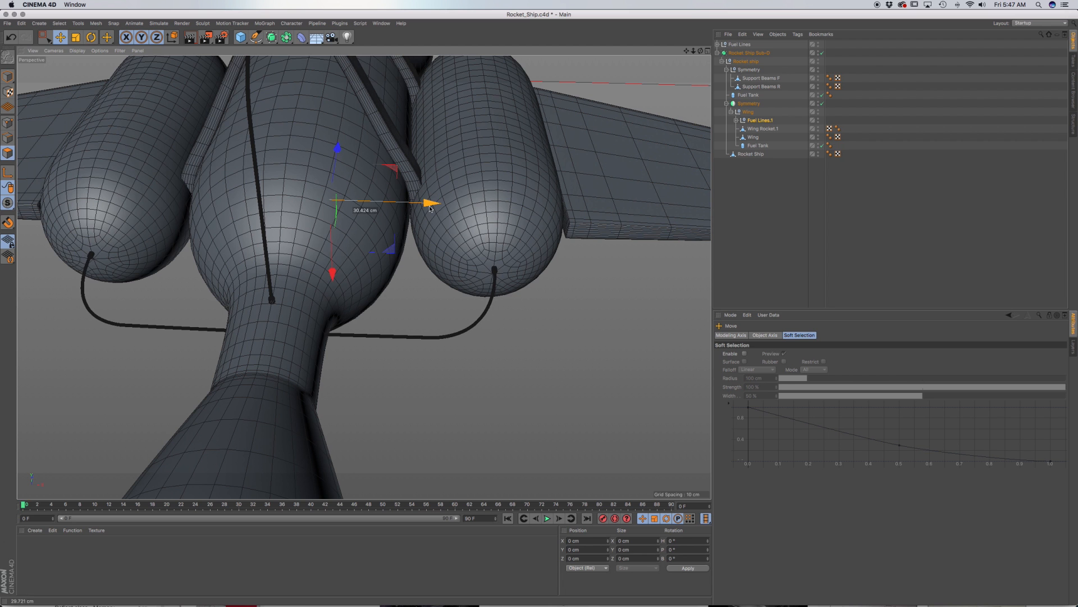
# Step: Fine-tune the side fuel line's height so its collar sits at the centre of the side tank's rear end
pyautogui.keyDown('alt'); pyautogui.moveTo(521, 251); pyautogui.dragTo(520, 199); pyautogui.keyUp('alt')
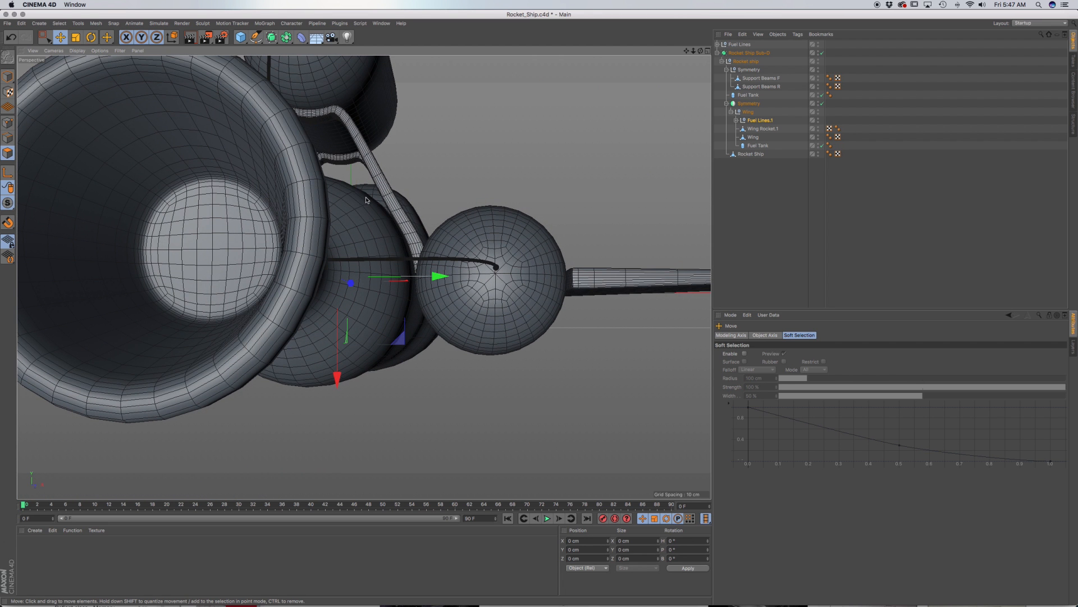
pyautogui.moveTo(337, 380); pyautogui.dragTo(337, 386)
pyautogui.keyDown('alt'); pyautogui.moveTo(436, 341); pyautogui.dragTo(449, 304); pyautogui.keyUp('alt')
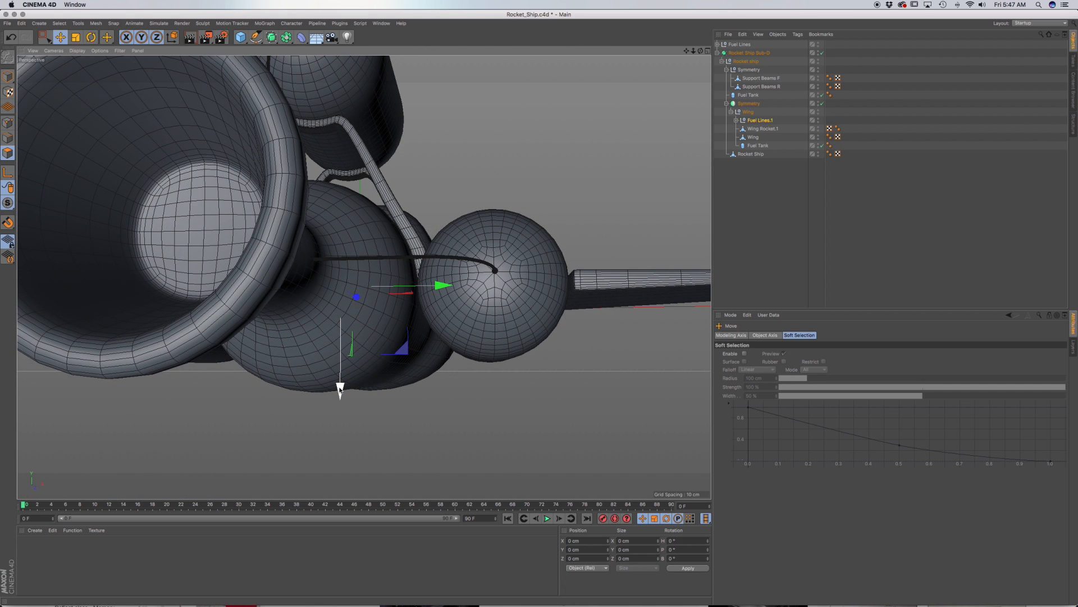
pyautogui.moveTo(339, 390); pyautogui.dragTo(340, 392)
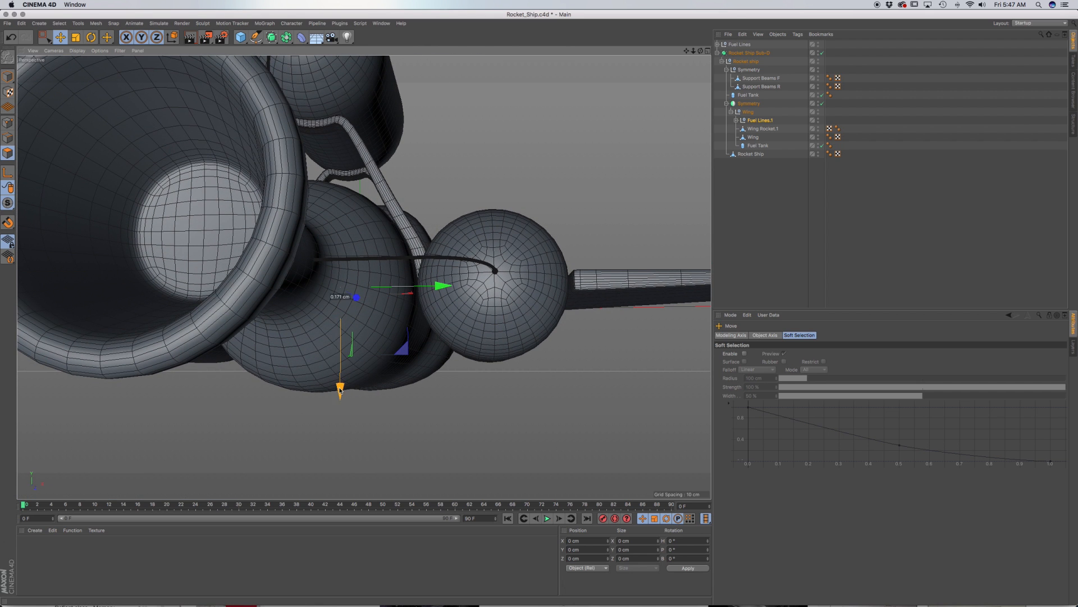
# Step: Move the inner end point of the side fuel line's spline about 27 cm outward, towards the side of the rocket's neck
pyautogui.click(736, 122)
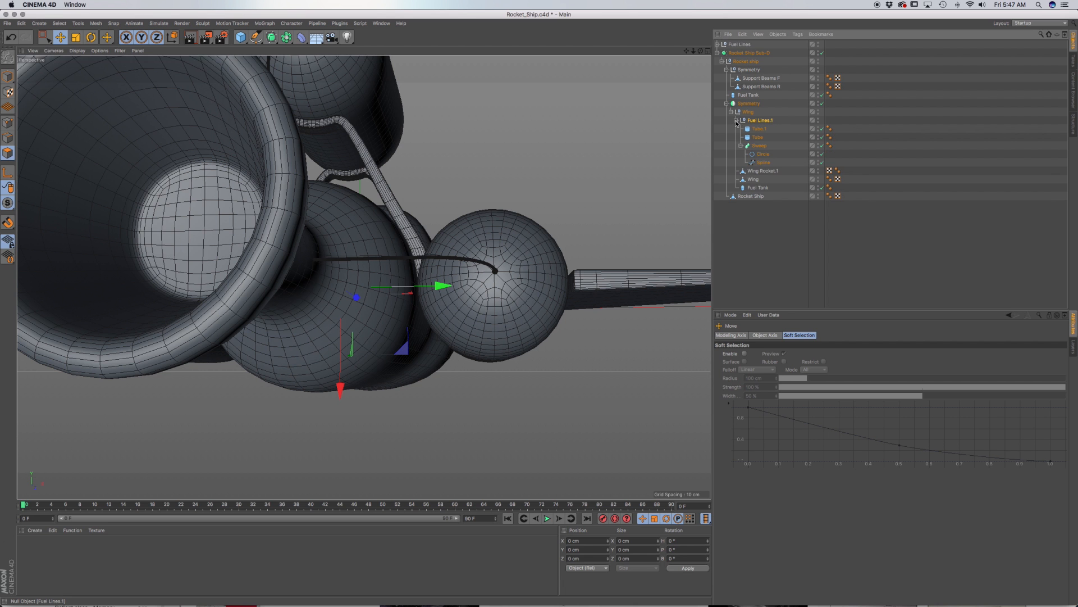
pyautogui.click(763, 163)
pyautogui.keyDown('alt'); pyautogui.moveTo(489, 157); pyautogui.dragTo(583, 208); pyautogui.keyUp('alt')
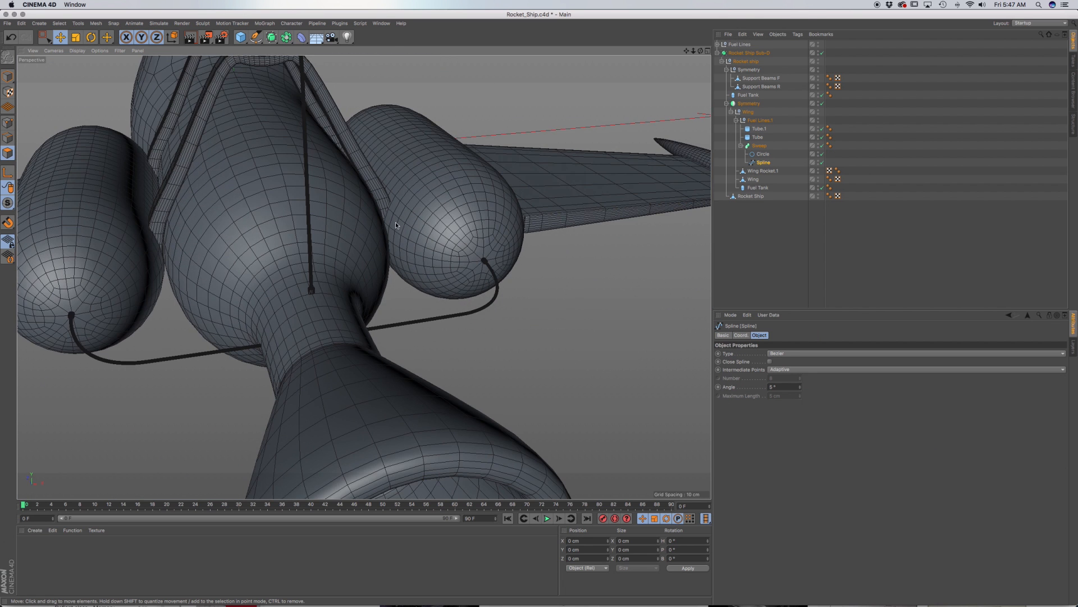
pyautogui.keyDown('alt'); pyautogui.moveTo(395, 222); pyautogui.dragTo(380, 133); pyautogui.keyUp('alt')
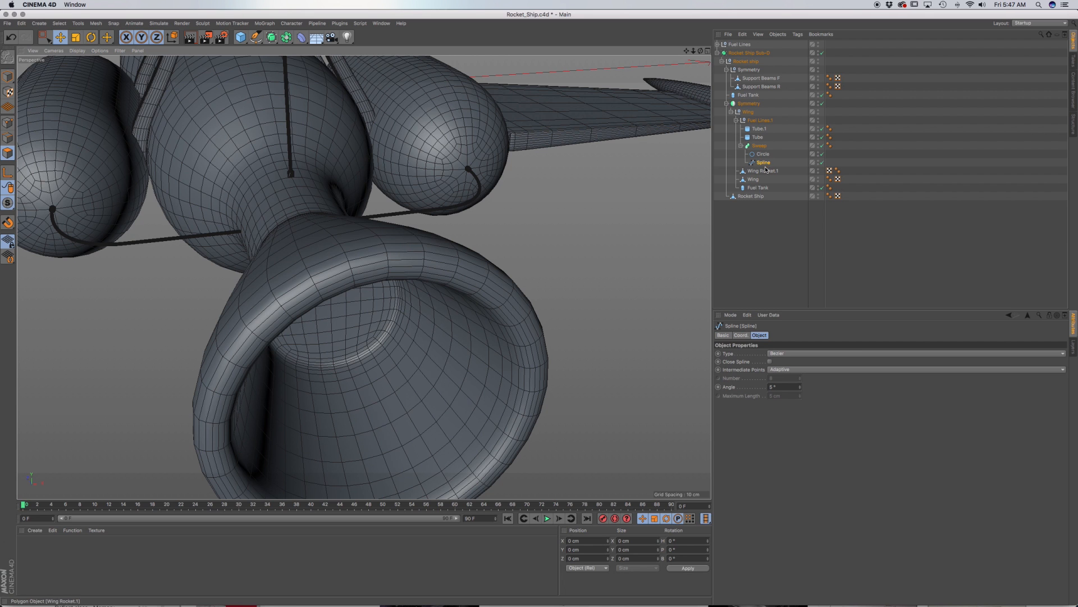
pyautogui.moveTo(45, 37); pyautogui.dragTo(79, 54)
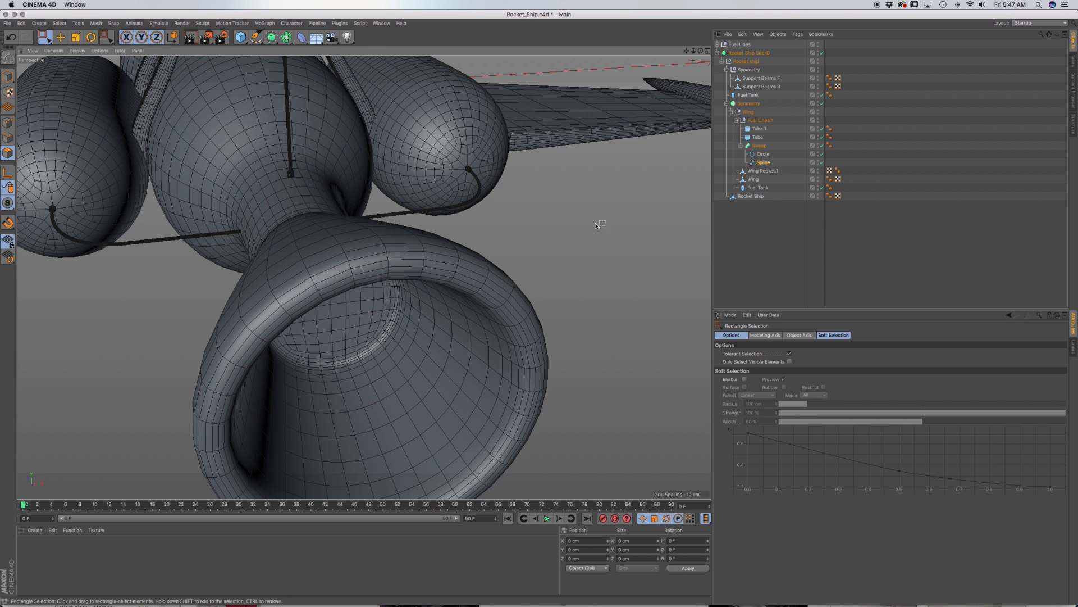
pyautogui.press('Return')
pyautogui.moveTo(345, 344); pyautogui.dragTo(185, 144)
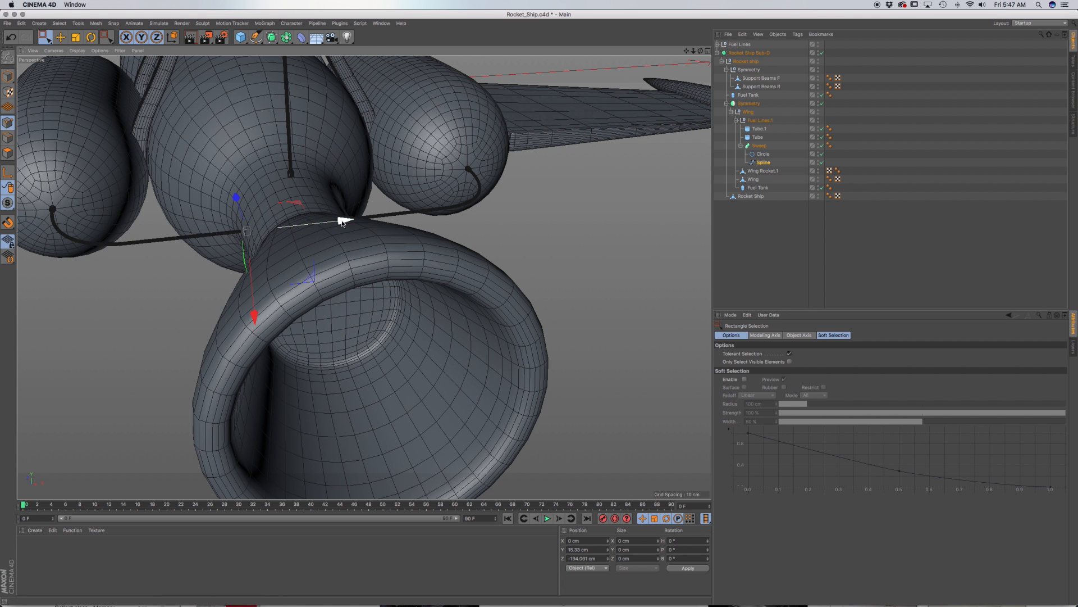
pyautogui.moveTo(349, 220); pyautogui.dragTo(427, 212)
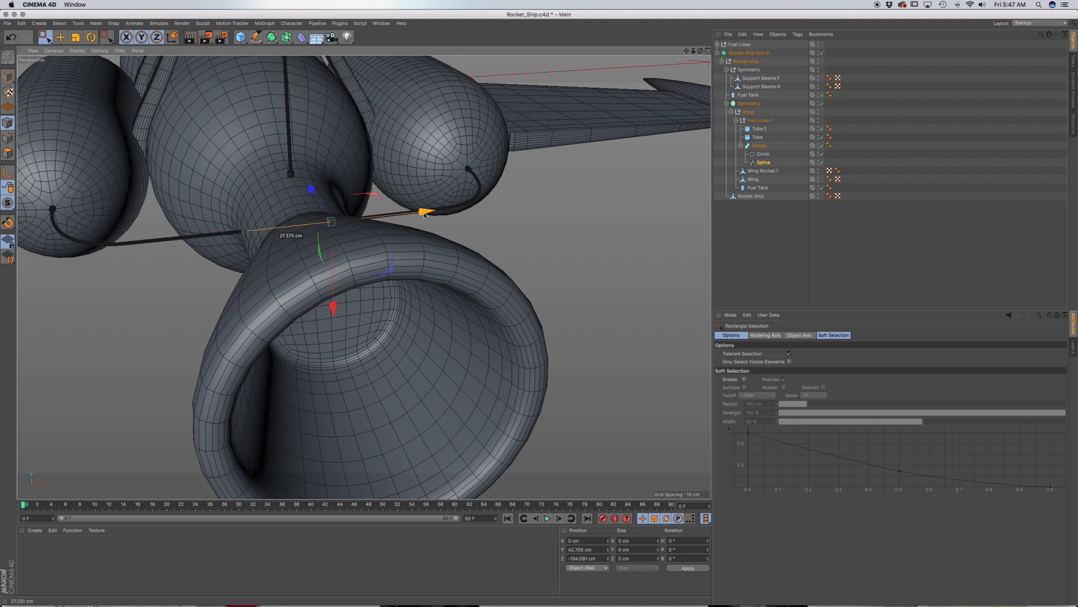
# Step: Fine-tune the spline's inner end point to a Y position of about 48.7 cm so the side line ends at the neck's surface
pyautogui.scroll(5, 352, 224)
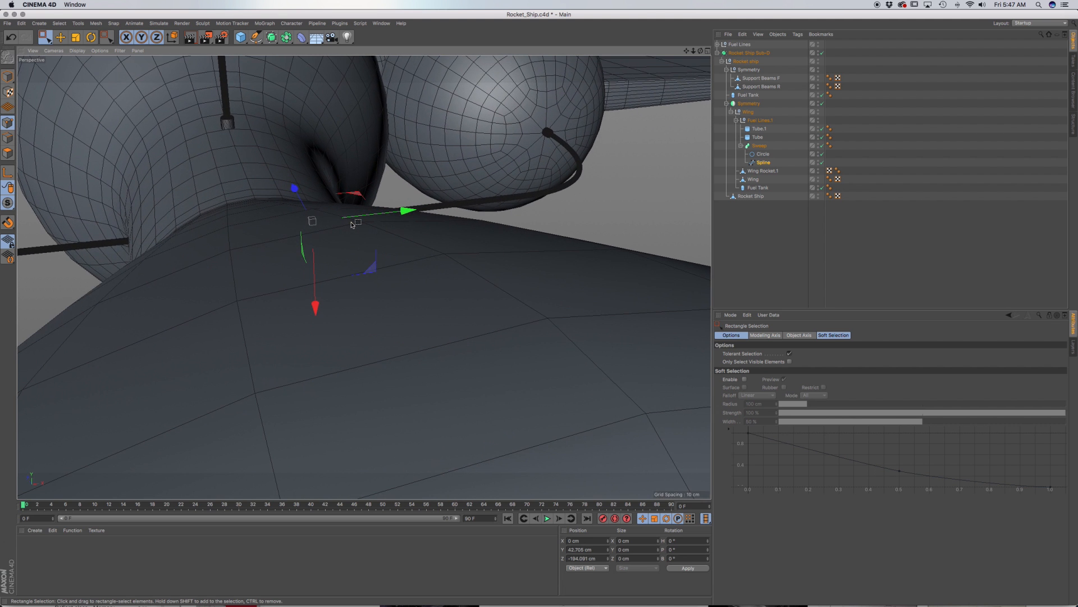
pyautogui.scroll(-5, 345, 207)
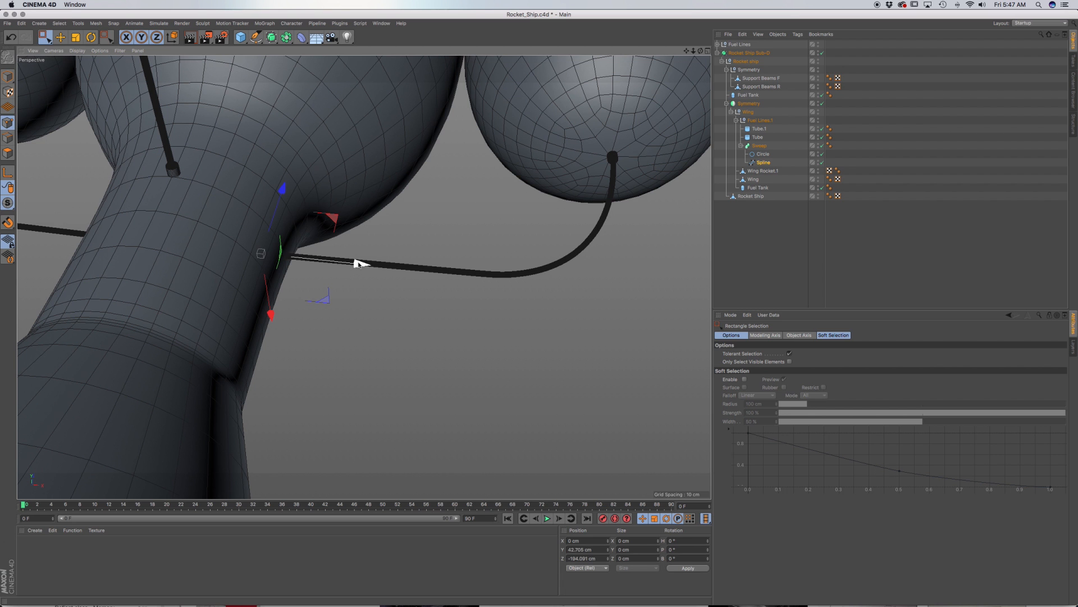
pyautogui.moveTo(356, 263); pyautogui.dragTo(380, 265)
pyautogui.scroll(5, 298, 236)
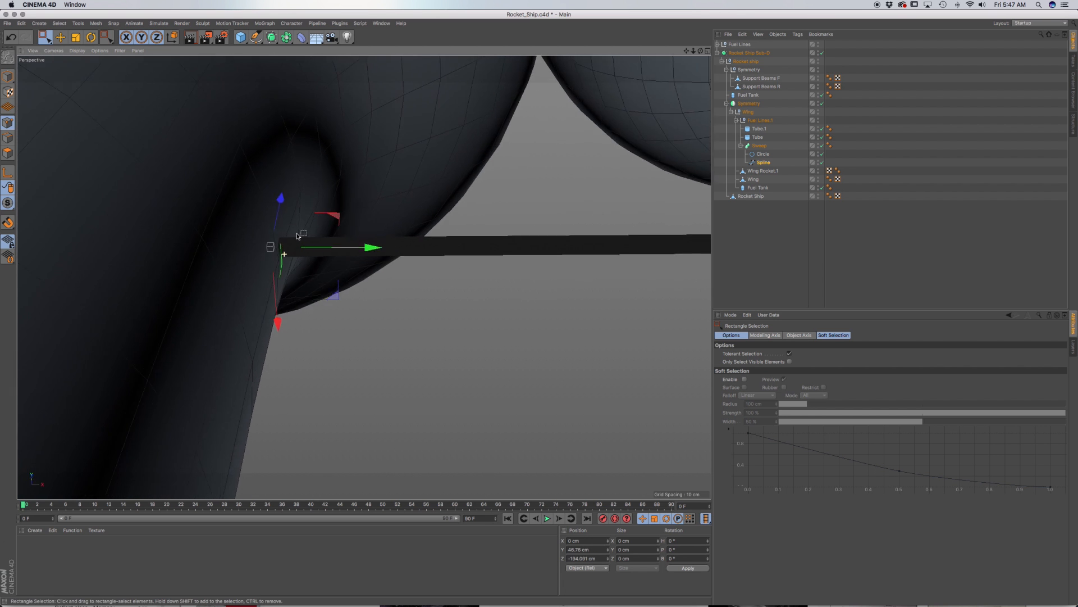
pyautogui.keyDown('alt'); pyautogui.moveTo(298, 236); pyautogui.dragTo(315, 214); pyautogui.keyUp('alt')
pyautogui.moveTo(371, 246)
pyautogui.mouseDown()
pyautogui.moveTo(390, 246)
pyautogui.moveTo(370, 247)
pyautogui.mouseUp()
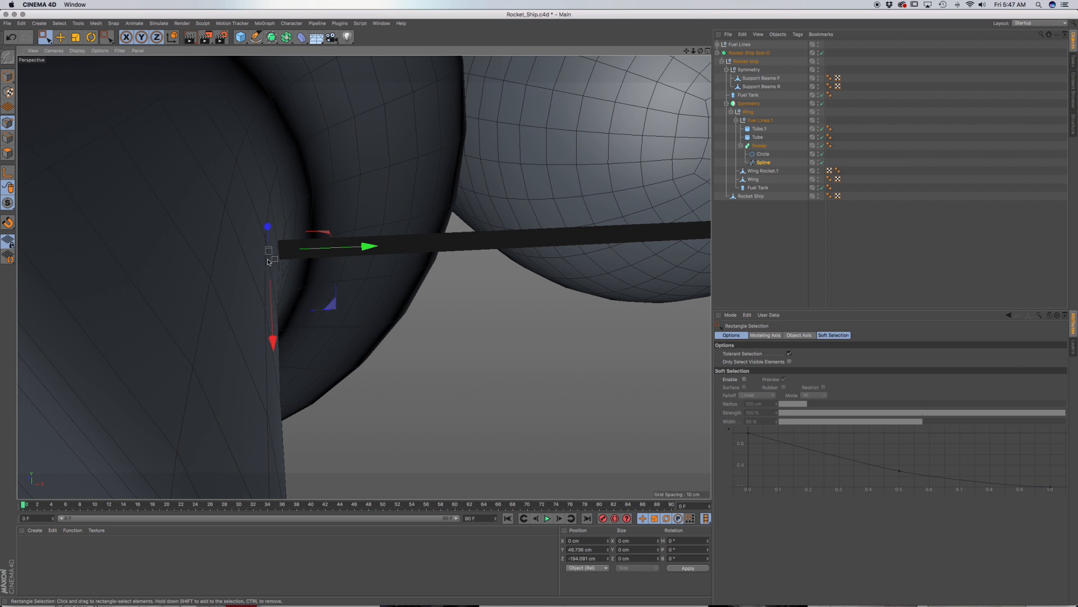
pyautogui.scroll(5, 274, 252)
pyautogui.scroll(-8, 276, 259)
pyautogui.keyDown('alt'); pyautogui.moveTo(276, 259); pyautogui.dragTo(264, 285); pyautogui.keyUp('alt')
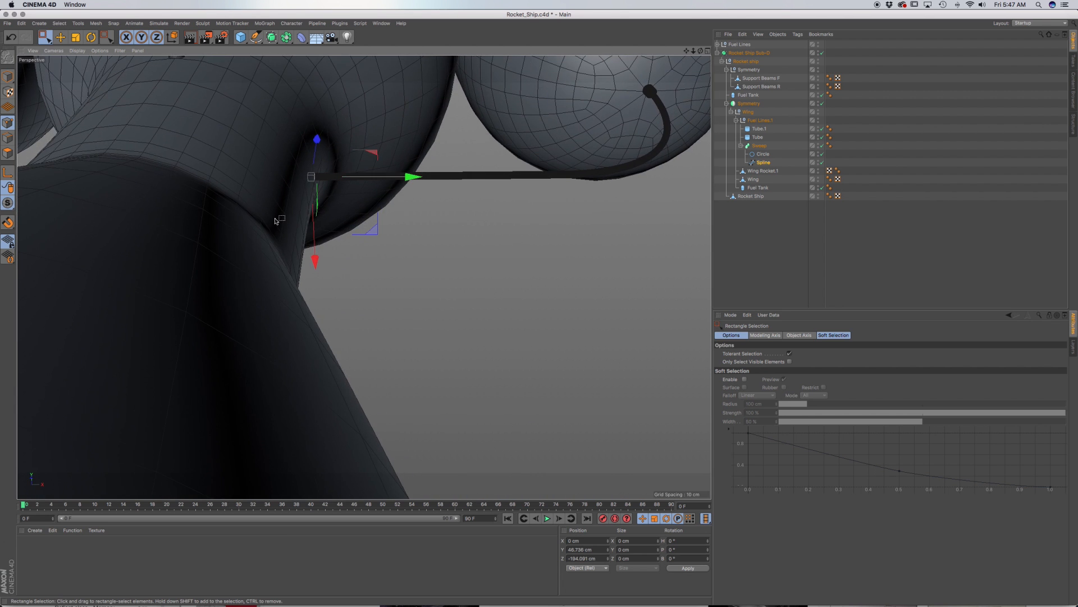
pyautogui.scroll(-3, 275, 220)
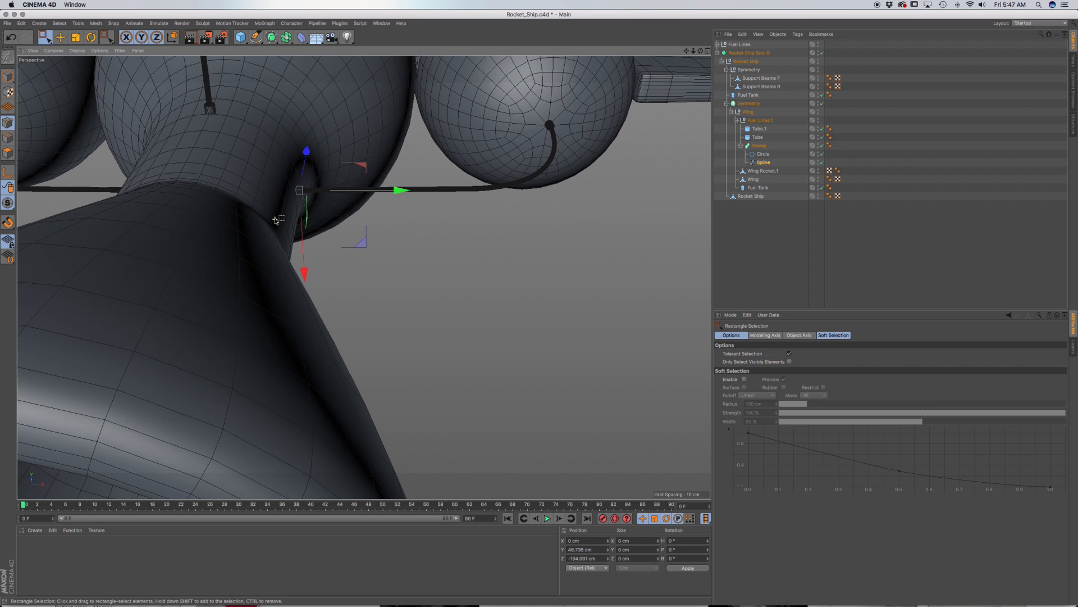
# Step: Move the side fuel line's inner collar, Tube.1, outward to the spline's end so it seats against the neck's surface
pyautogui.click(758, 137)
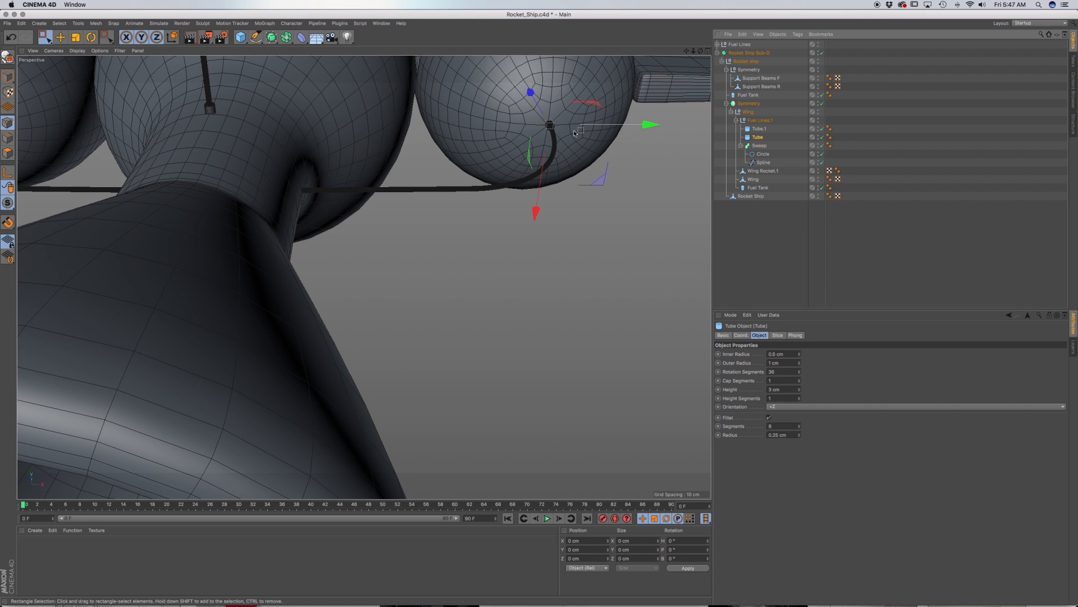
pyautogui.click(758, 129)
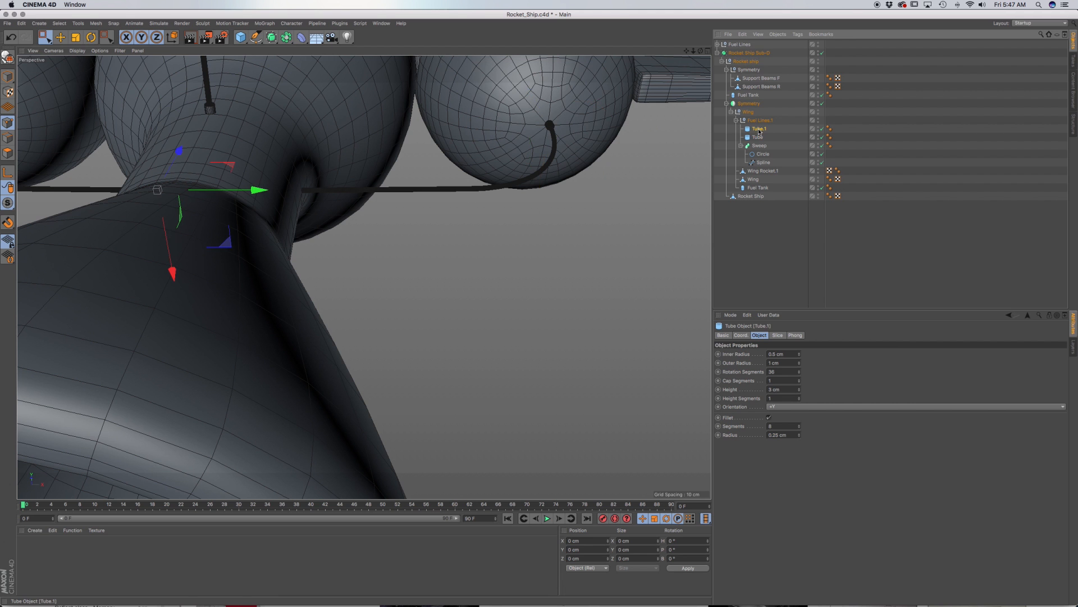
pyautogui.moveTo(258, 189); pyautogui.dragTo(419, 191)
pyautogui.scroll(6, 318, 197)
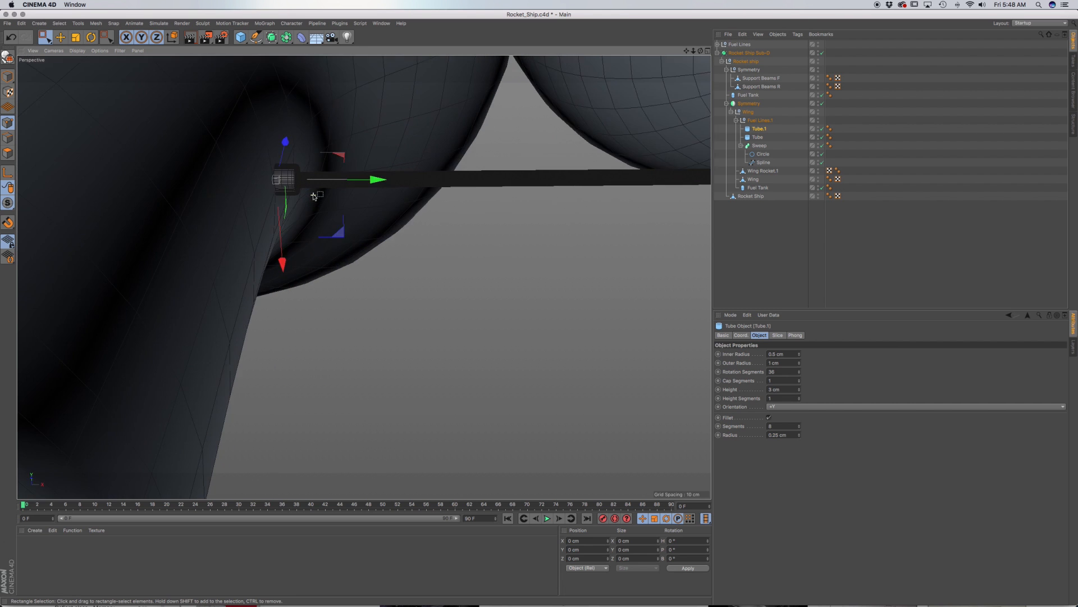
pyautogui.scroll(-5, 318, 189)
pyautogui.keyDown('alt'); pyautogui.moveTo(292, 188); pyautogui.dragTo(285, 233); pyautogui.keyUp('alt')
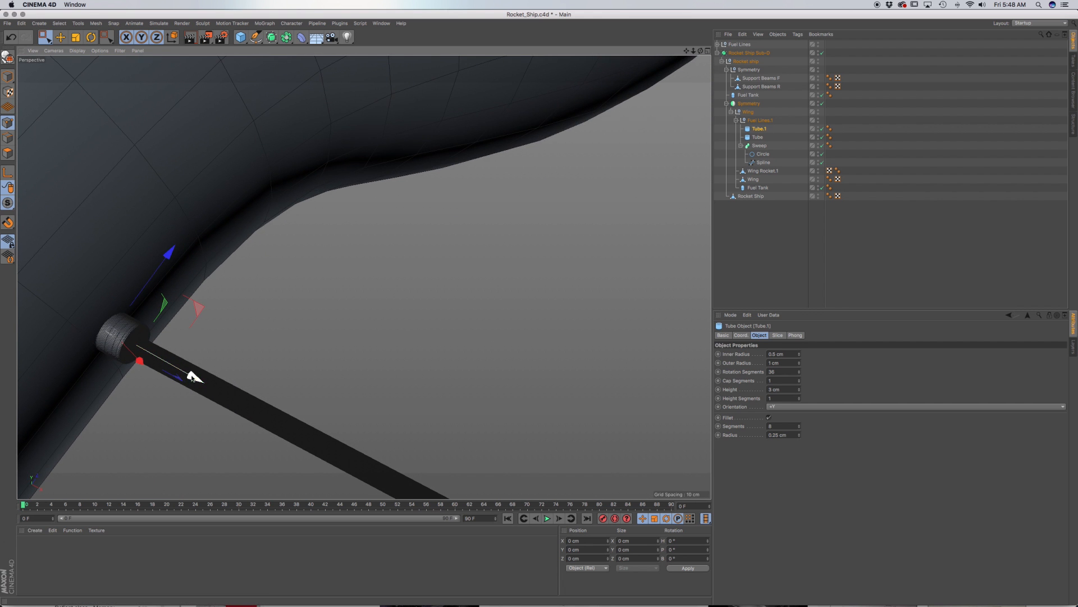
pyautogui.moveTo(191, 376); pyautogui.dragTo(192, 378)
# Step: Inspect the upper and mirrored side fuel lines around the whole rocket from the rear, top and both sides
pyautogui.scroll(-5, 140, 346)
pyautogui.keyDown('alt'); pyautogui.moveTo(139, 341); pyautogui.dragTo(147, 313); pyautogui.keyUp('alt')
pyautogui.scroll(-3, 255, 234)
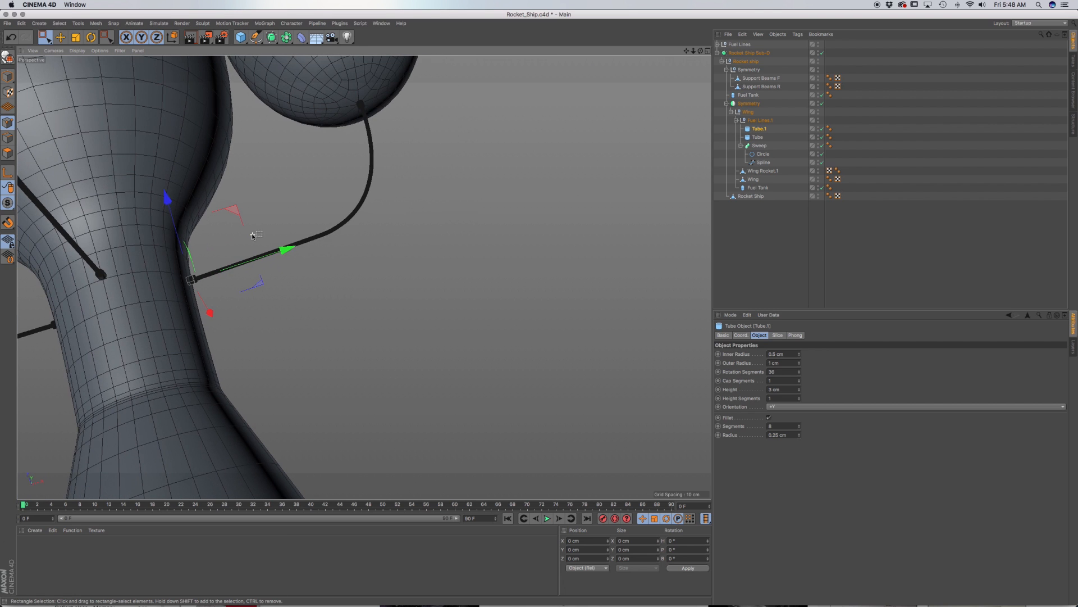
pyautogui.keyDown('alt'); pyautogui.moveTo(141, 316); pyautogui.dragTo(361, 299, button='middle'); pyautogui.keyUp('alt')
pyautogui.scroll(-5, 361, 300)
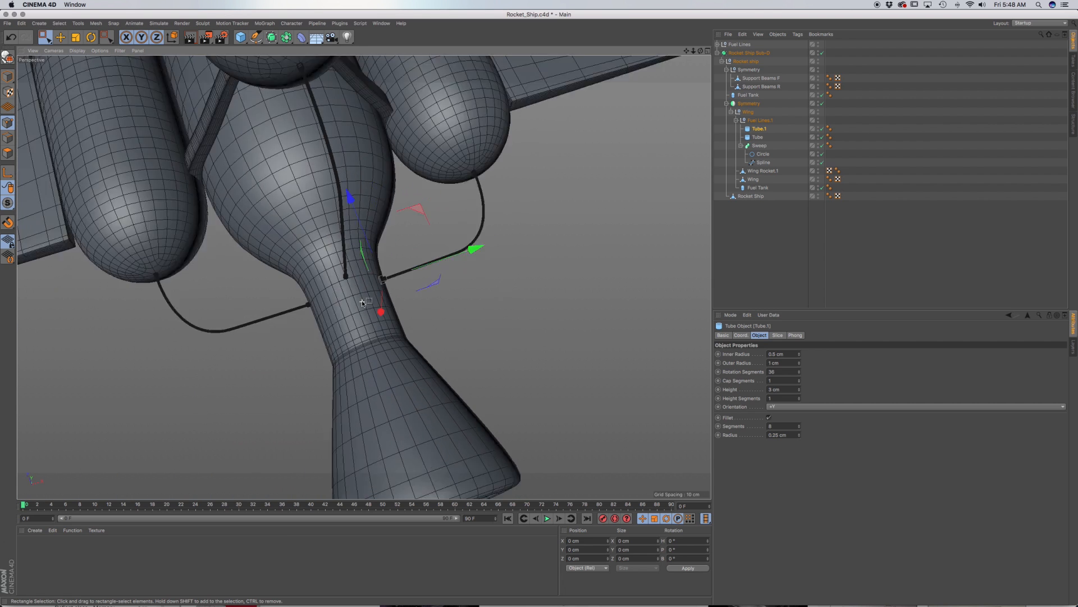
pyautogui.keyDown('alt'); pyautogui.moveTo(348, 311); pyautogui.dragTo(472, 264); pyautogui.keyUp('alt')
pyautogui.keyDown('alt'); pyautogui.moveTo(255, 306); pyautogui.dragTo(366, 274, button='middle'); pyautogui.keyUp('alt')
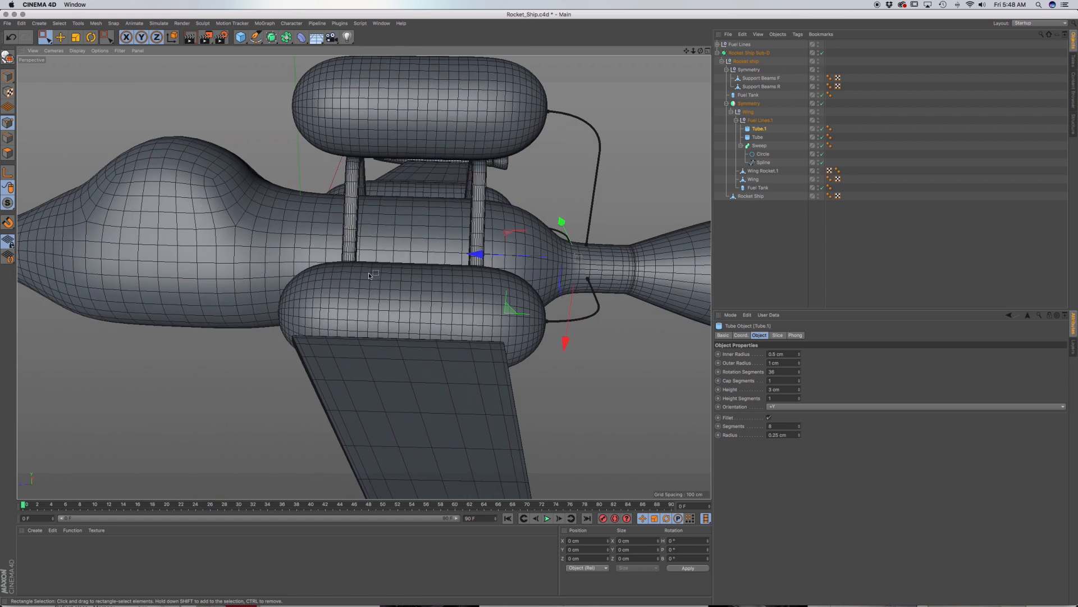
pyautogui.keyDown('alt'); pyautogui.moveTo(366, 273); pyautogui.dragTo(296, 304); pyautogui.keyUp('alt')
pyautogui.scroll(-3, 392, 283)
pyautogui.keyDown('alt'); pyautogui.moveTo(381, 303); pyautogui.dragTo(415, 292); pyautogui.keyUp('alt')
pyautogui.keyDown('alt'); pyautogui.moveTo(473, 339); pyautogui.dragTo(289, 359); pyautogui.keyUp('alt')
pyautogui.keyDown('alt'); pyautogui.moveTo(373, 351); pyautogui.dragTo(365, 393); pyautogui.keyUp('alt')
pyautogui.keyDown('alt'); pyautogui.moveTo(419, 356); pyautogui.dragTo(351, 331); pyautogui.keyUp('alt')
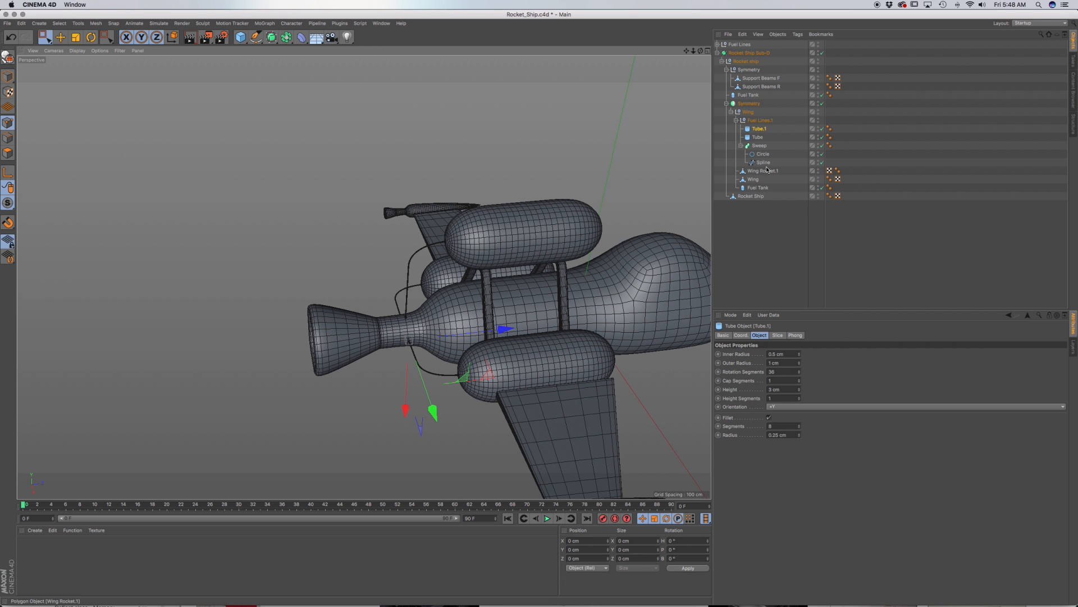
# Step: Turn off the Rocket Ship Sub-D smoothing and prepare the Rocket Ship mesh for edge editing
pyautogui.click(751, 196)
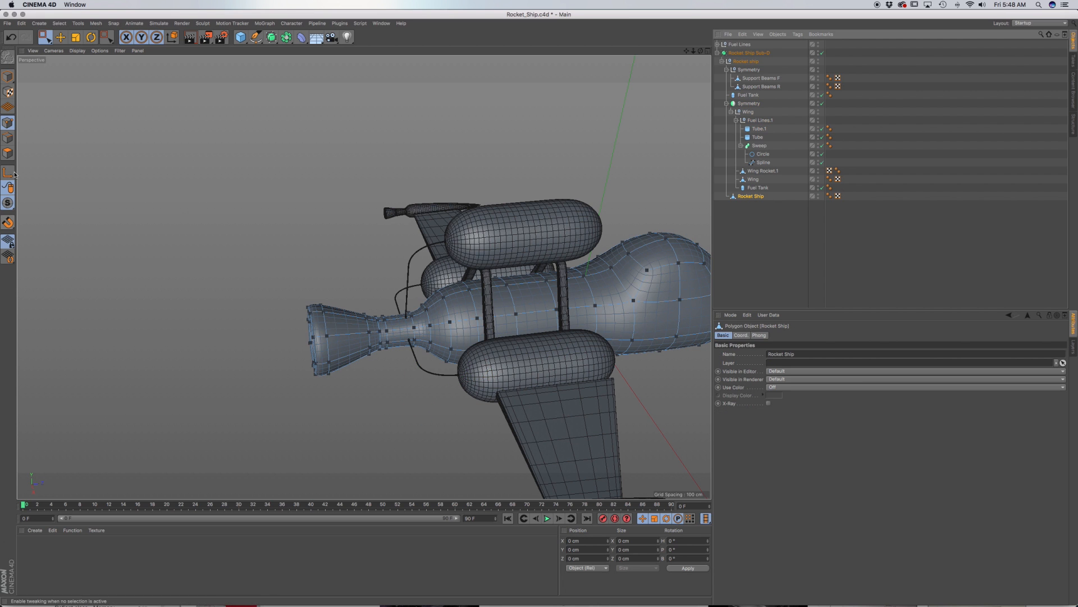
pyautogui.click(822, 53)
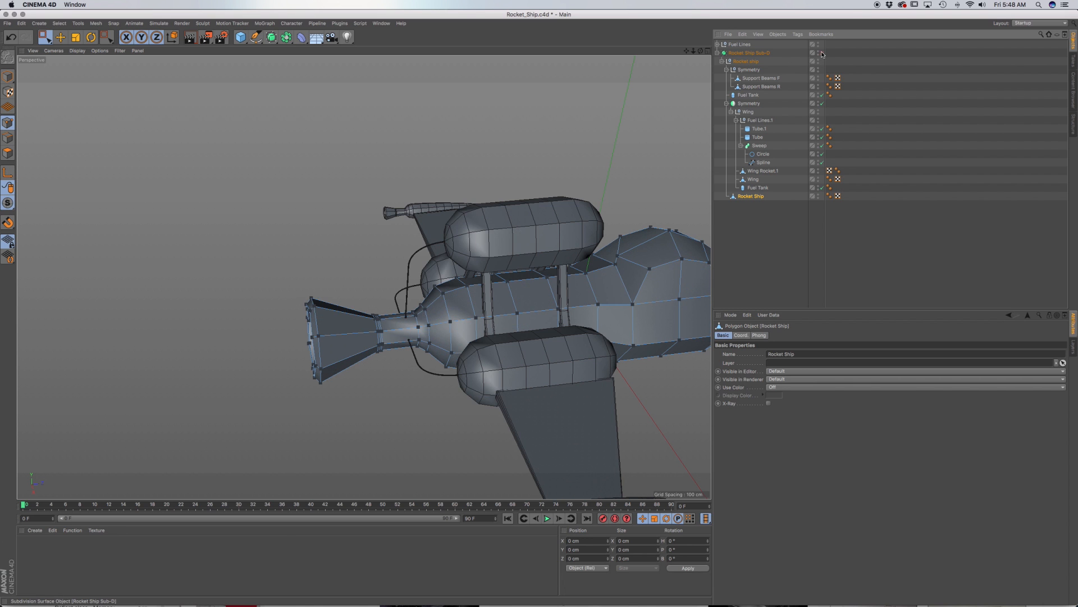
pyautogui.click(8, 138)
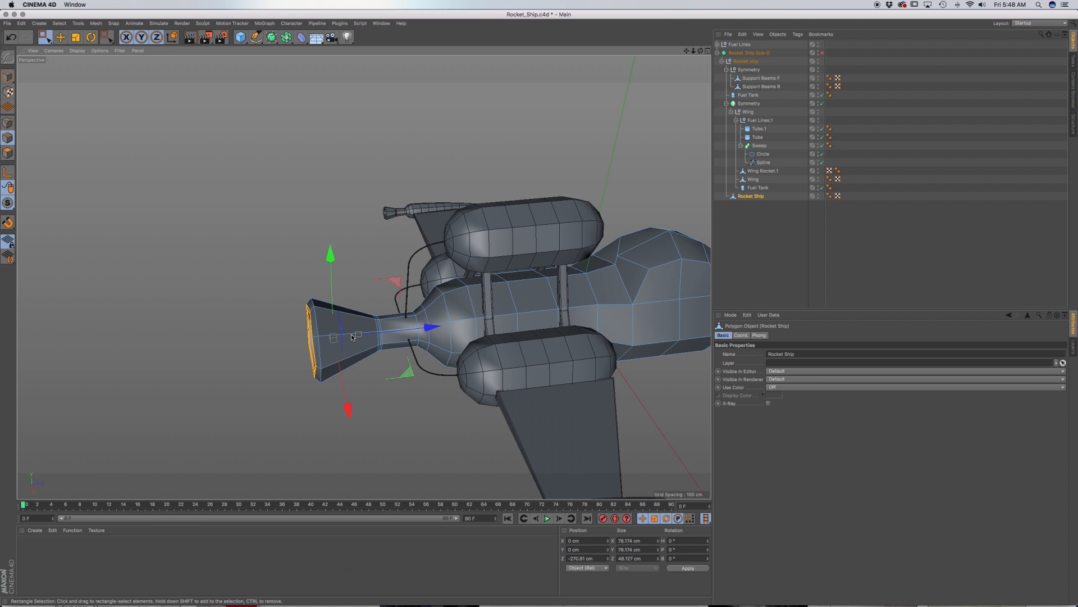
pyautogui.press('u')
pyautogui.press('l')
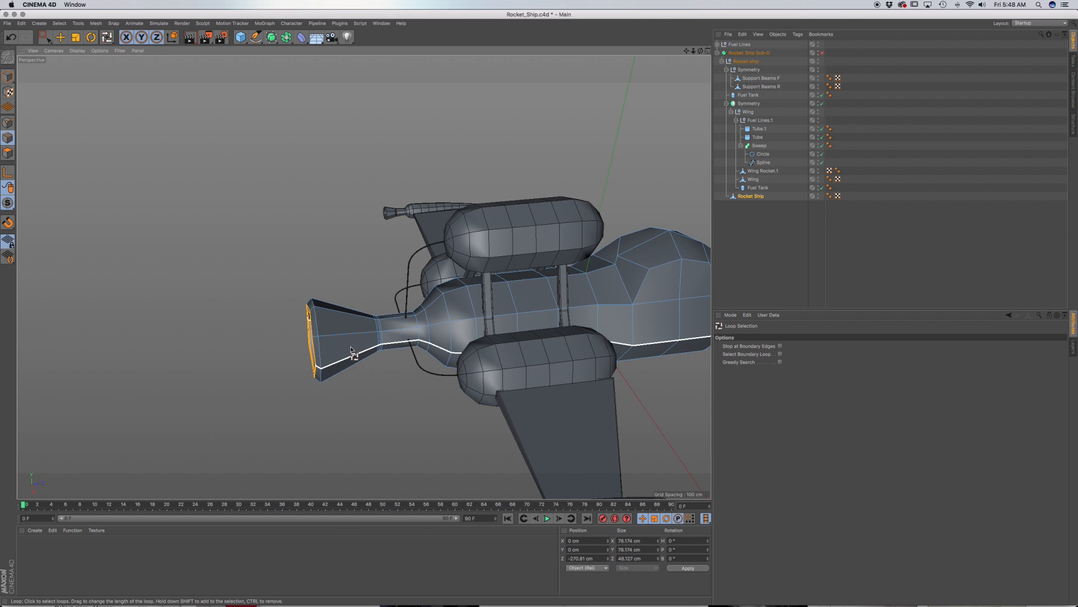
# Step: Loop-cut two closely spaced pairs of edges around the exhaust nozzle to form two narrow bands
pyautogui.press('k')
pyautogui.press('l')
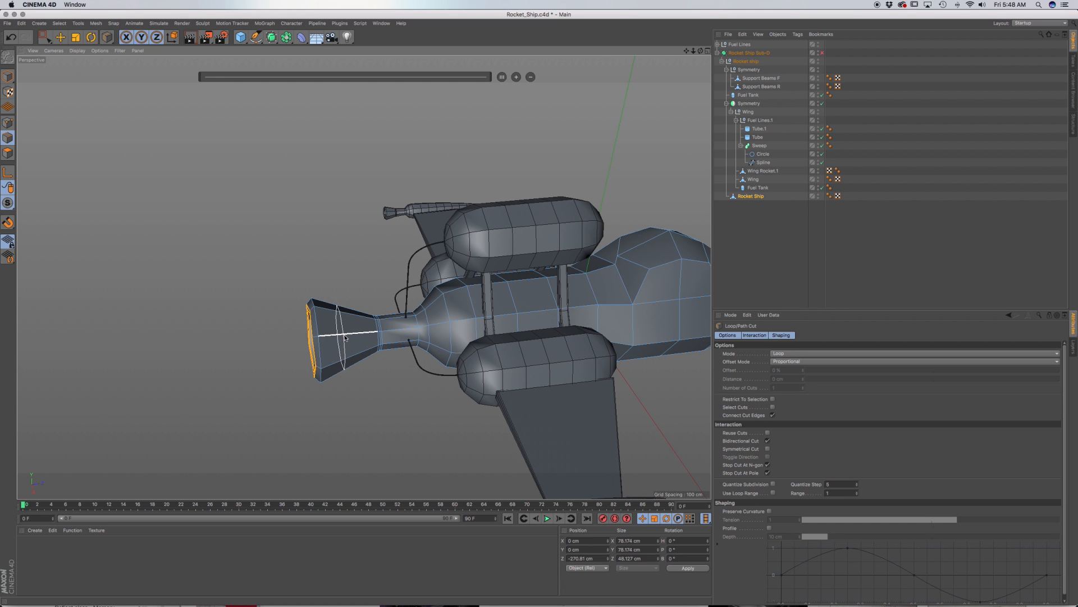
pyautogui.scroll(6, 354, 336)
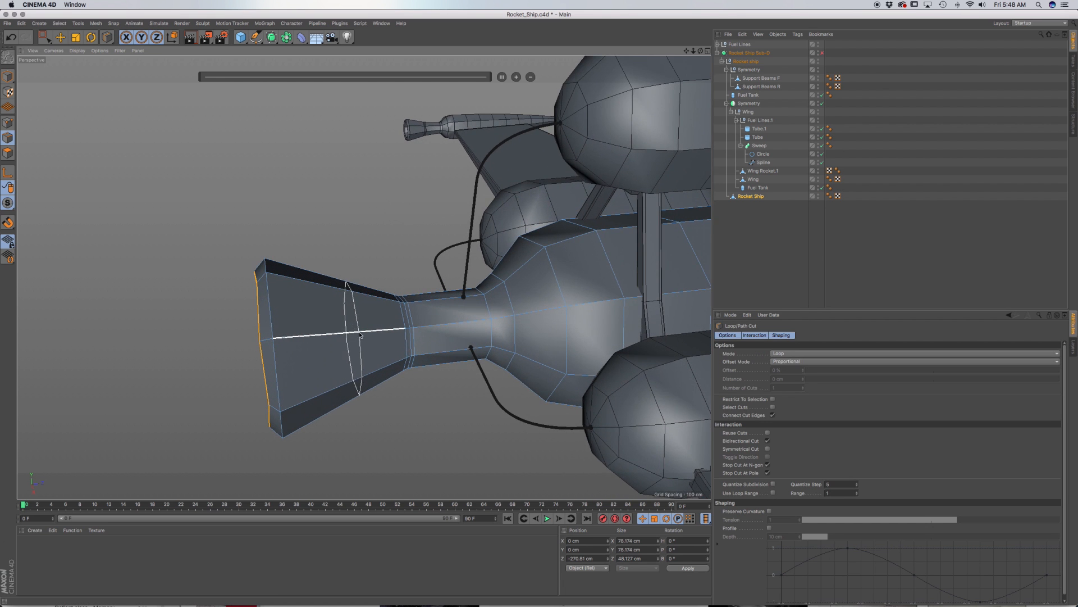
pyautogui.click(360, 335)
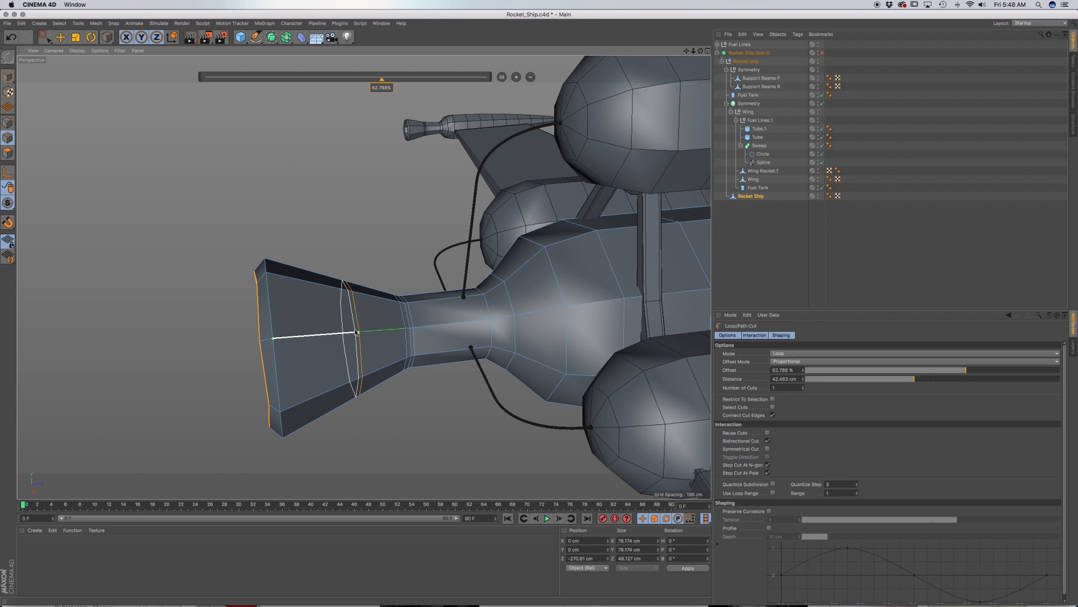
pyautogui.moveTo(356, 332); pyautogui.dragTo(317, 338)
pyautogui.click(316, 338)
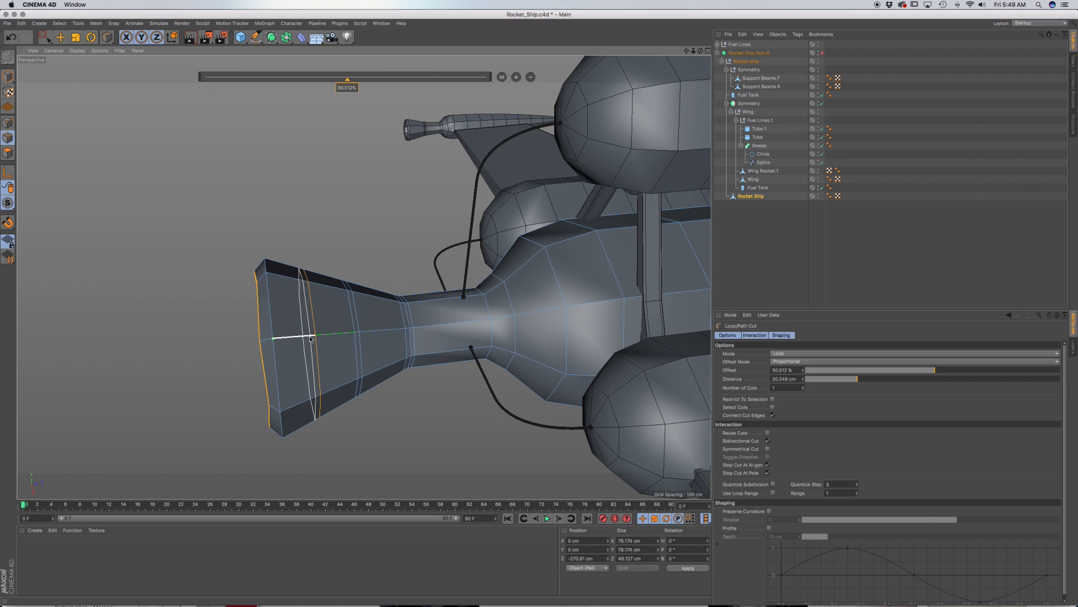
pyautogui.click(310, 337)
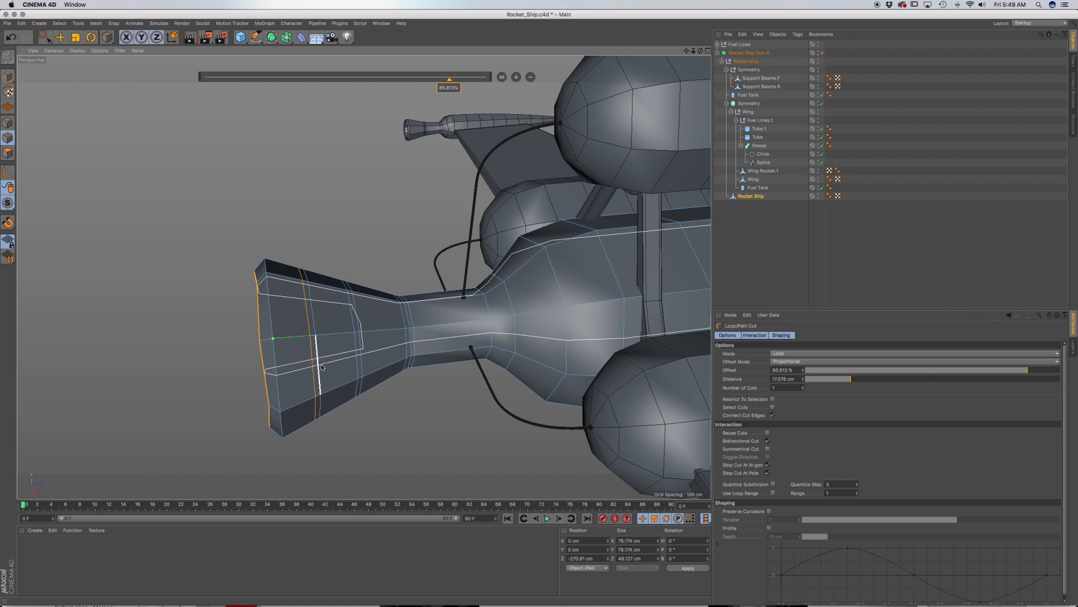
# Step: Select the two narrow polygon loops around the exhaust nozzle and extrude them outward by about 1.2 cm
pyautogui.click(45, 37)
pyautogui.click(80, 50)
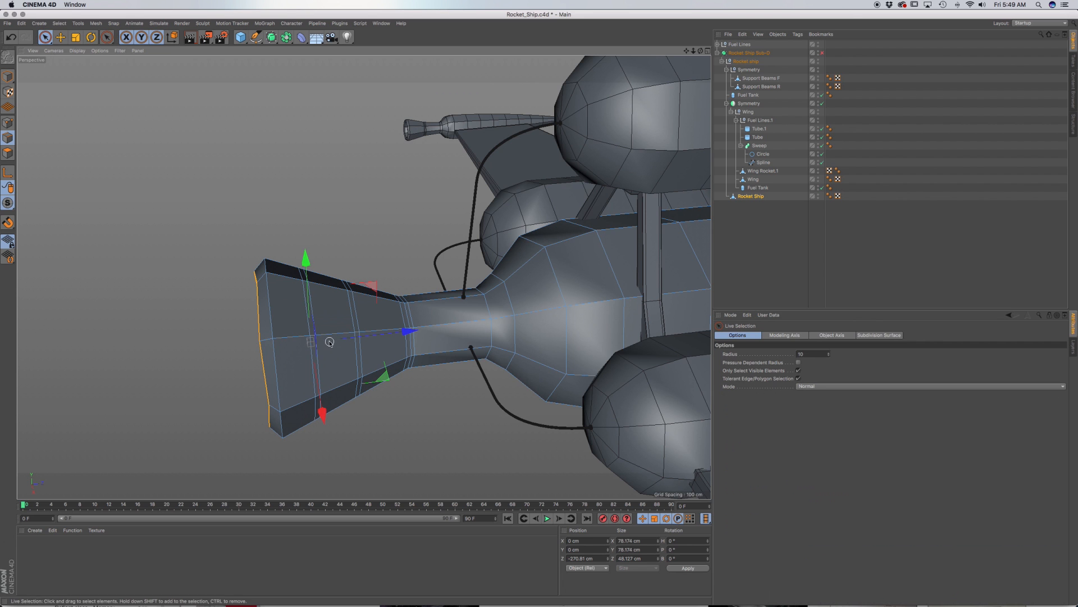
pyautogui.click(8, 152)
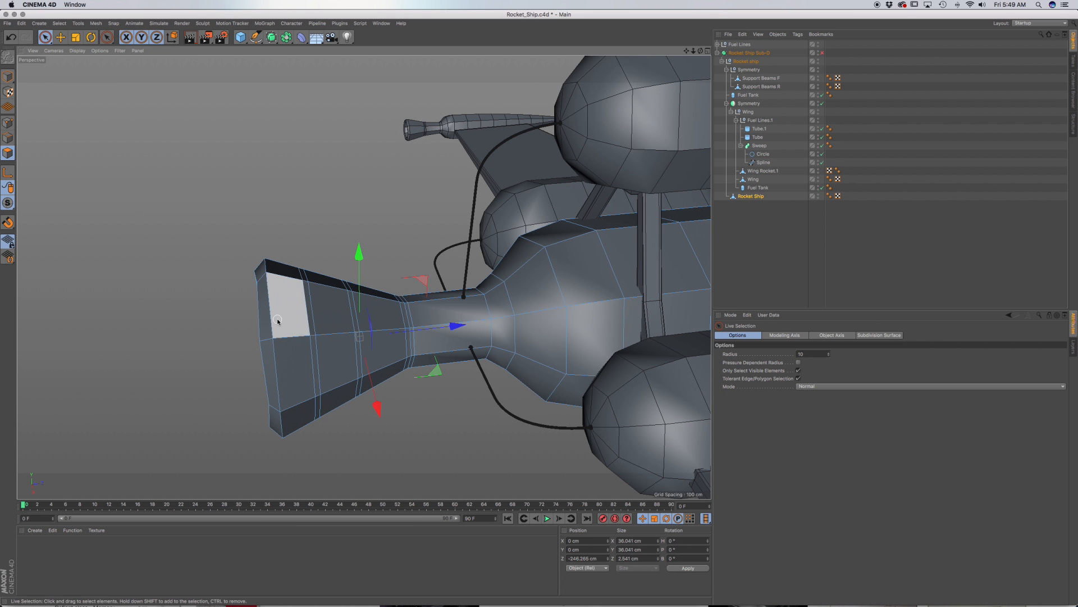
pyautogui.press('u')
pyautogui.press('l')
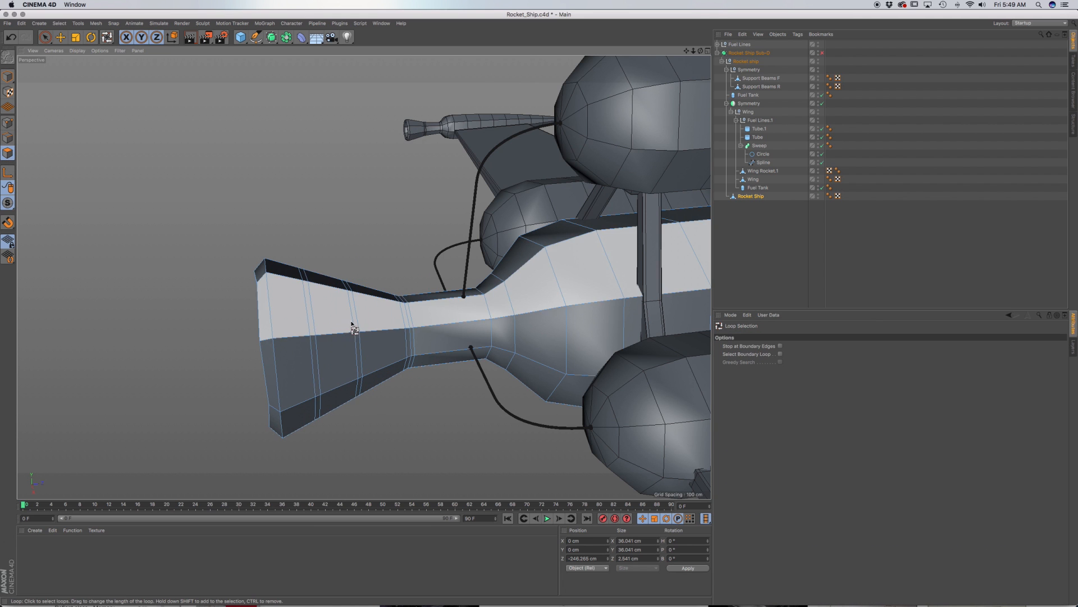
pyautogui.click(358, 337)
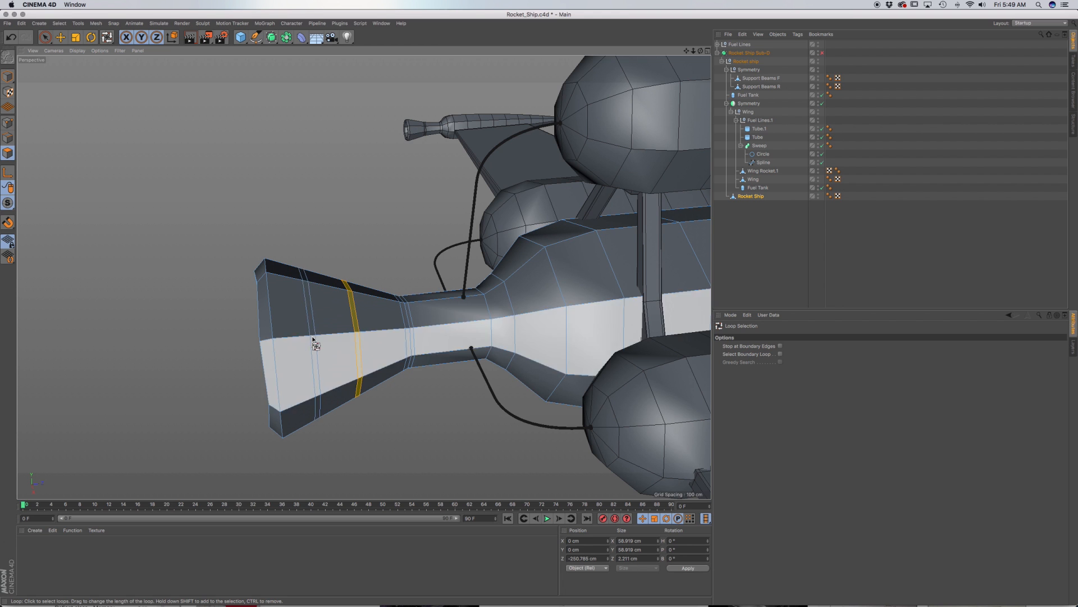
pyautogui.keyDown('shift'); pyautogui.click(313, 338); pyautogui.keyUp('shift')
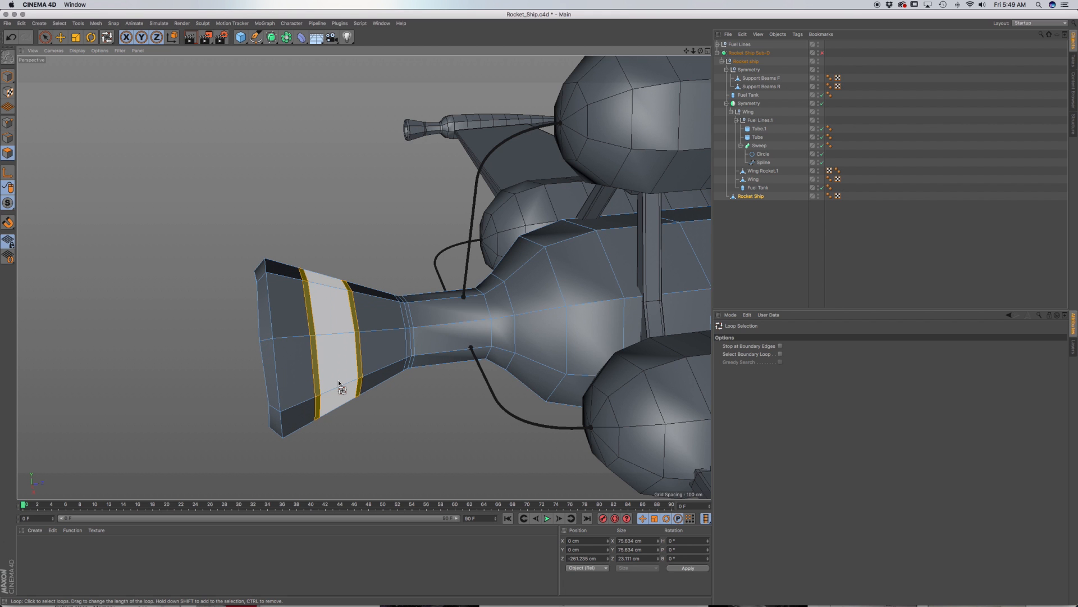
pyautogui.press('d')
pyautogui.moveTo(397, 428); pyautogui.dragTo(413, 429)
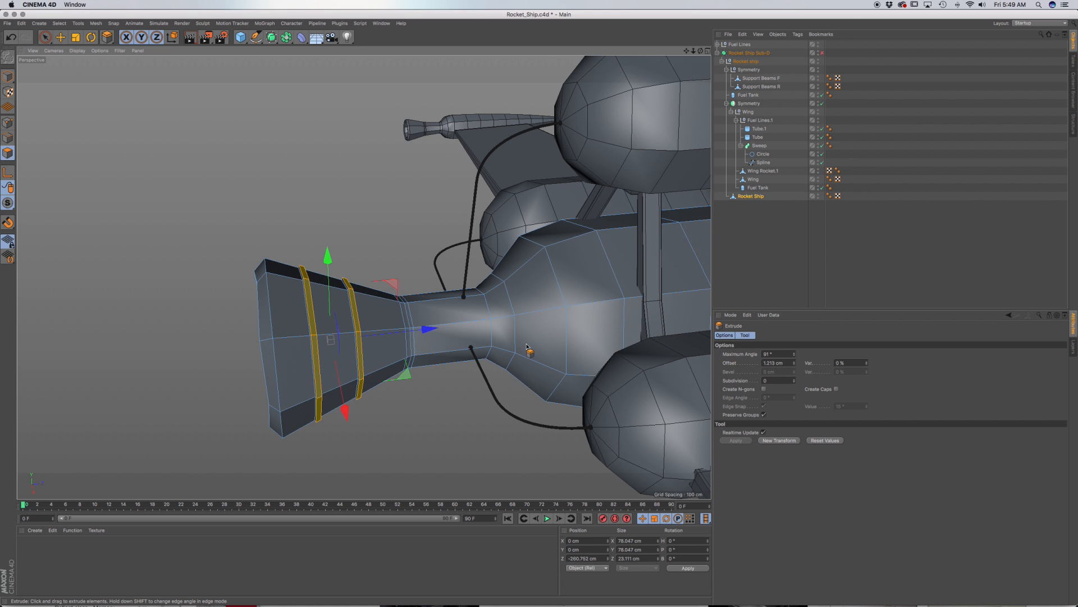
# Step: Turn on the Rocket Ship Sub-D smoothing and inspect the raised bands around the main exhaust nozzle
pyautogui.click(822, 53)
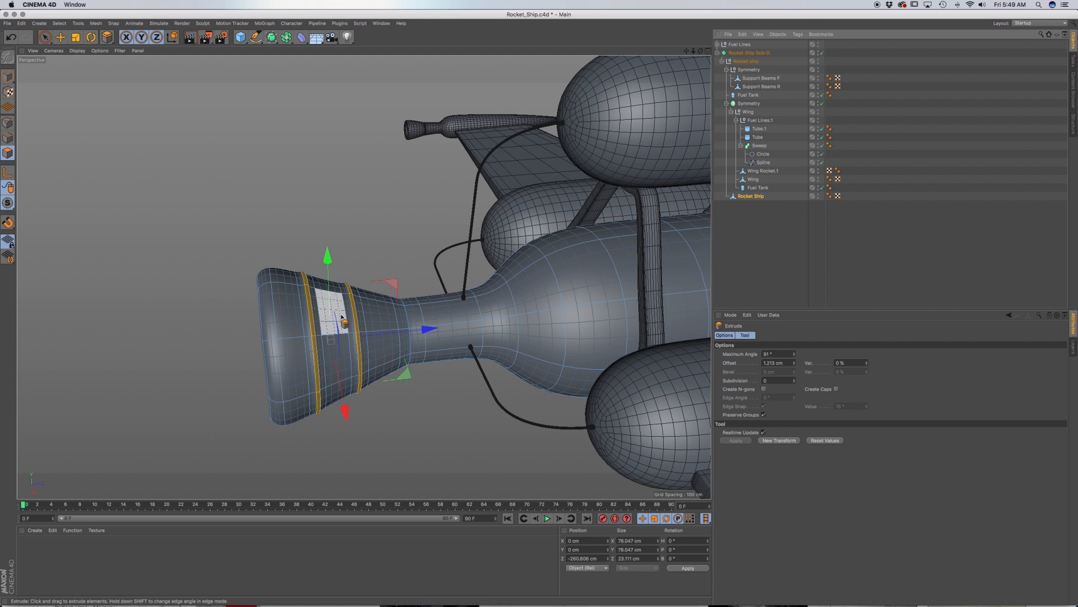
pyautogui.scroll(5, 342, 316)
pyautogui.scroll(-8, 341, 316)
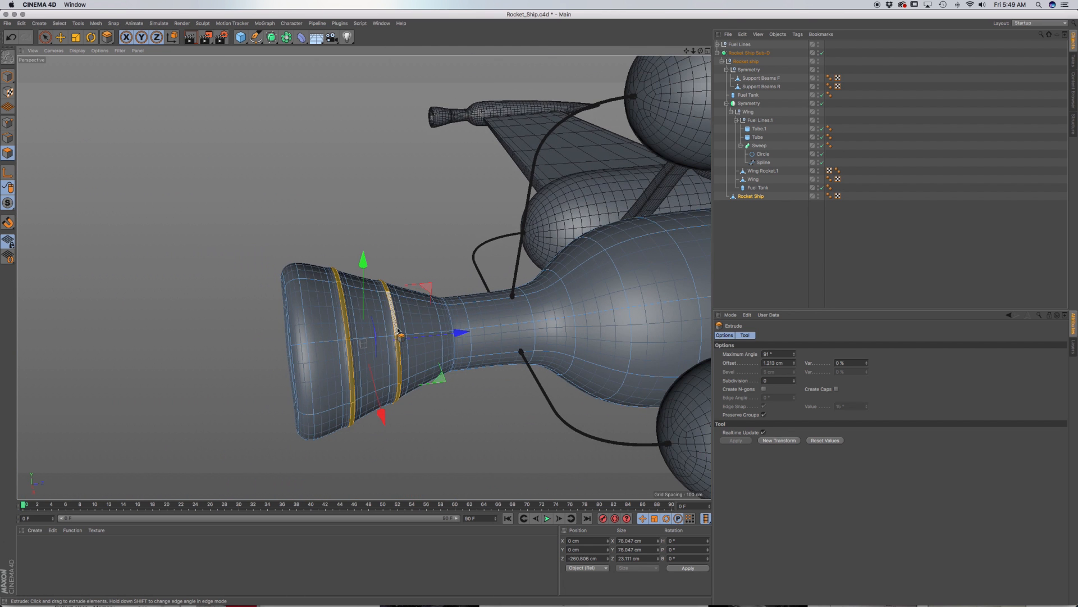
pyautogui.keyDown('alt'); pyautogui.moveTo(457, 321); pyautogui.dragTo(362, 272); pyautogui.keyUp('alt')
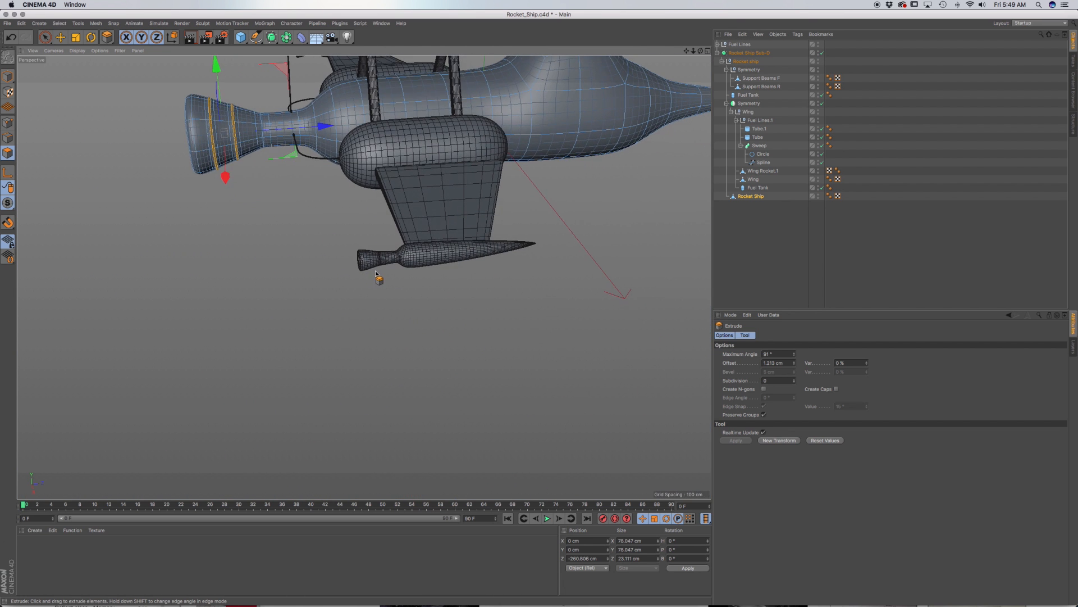
# Step: Turn off the Sub-D smoothing and loop-cut two closely spaced pairs of edges around the Wing Rocket.1 exhaust nozzle
pyautogui.scroll(2, 376, 267)
pyautogui.scroll(4, 376, 266)
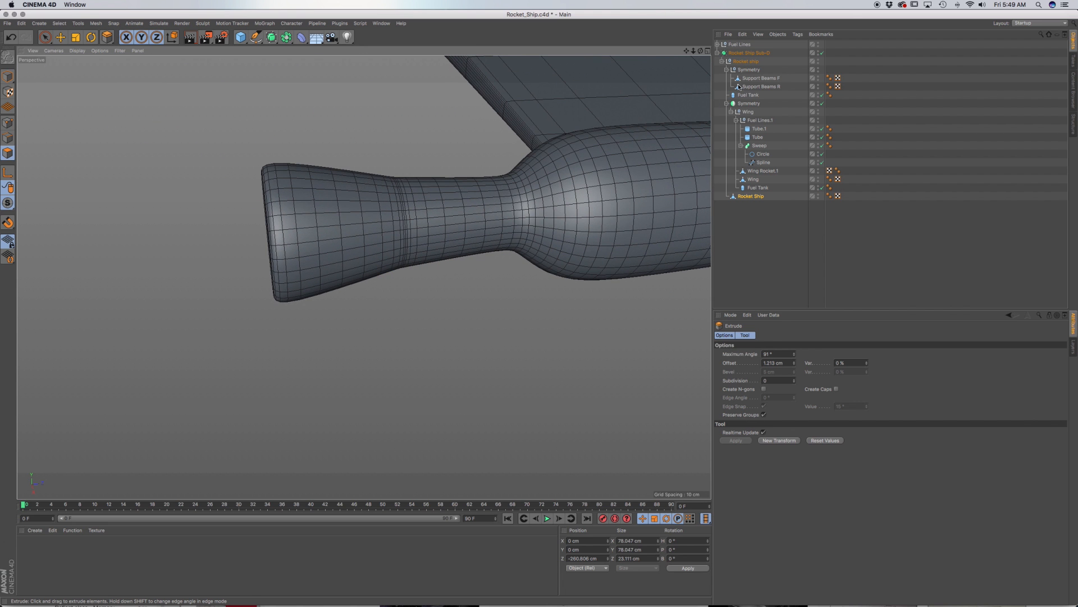
pyautogui.click(823, 53)
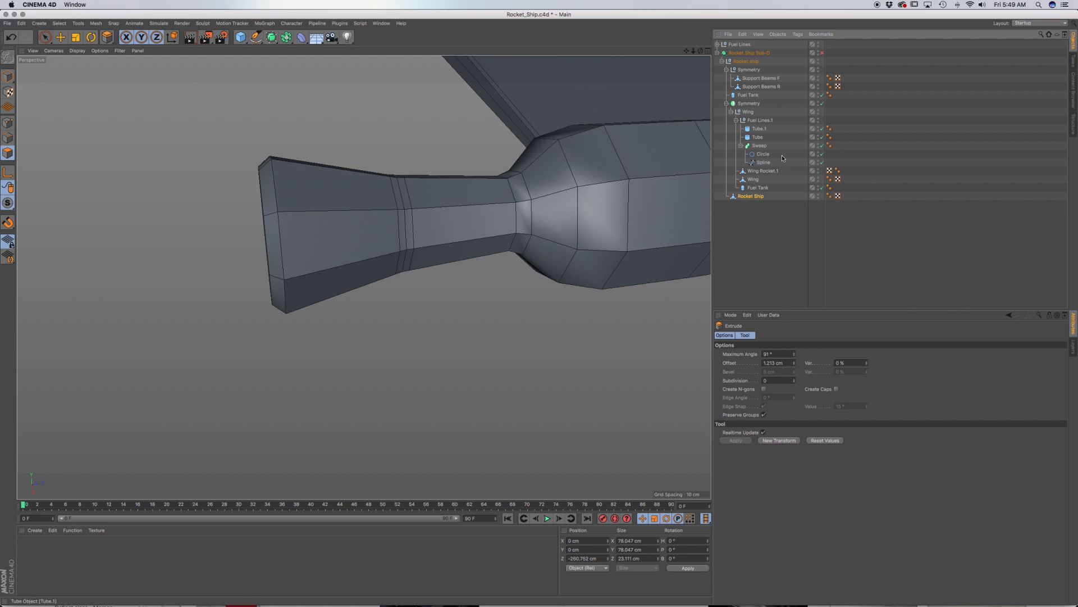
pyautogui.click(764, 171)
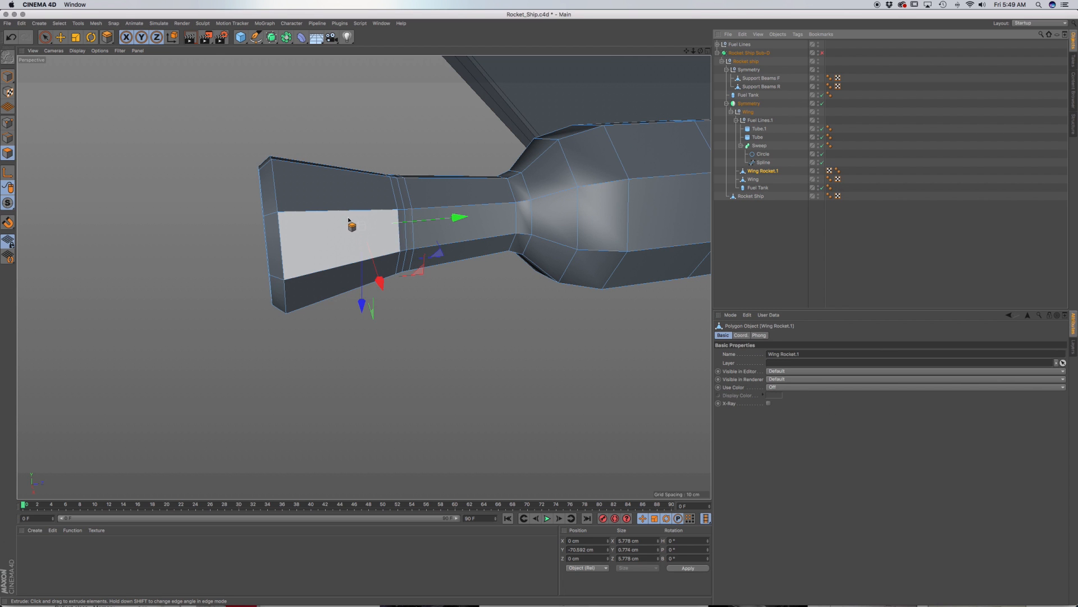
pyautogui.press('k')
pyautogui.press('l')
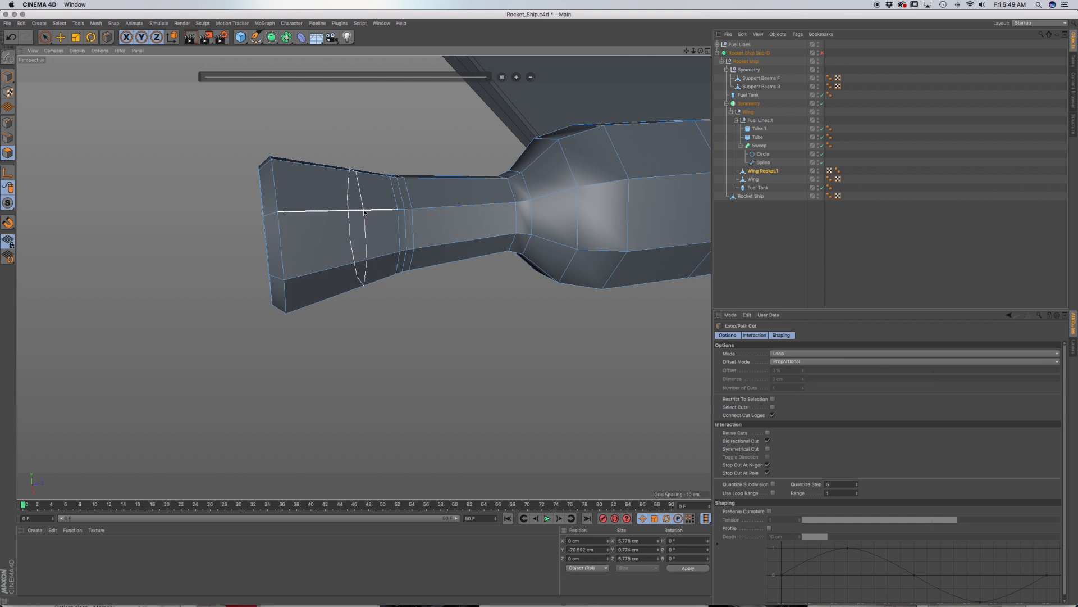
pyautogui.click(309, 214)
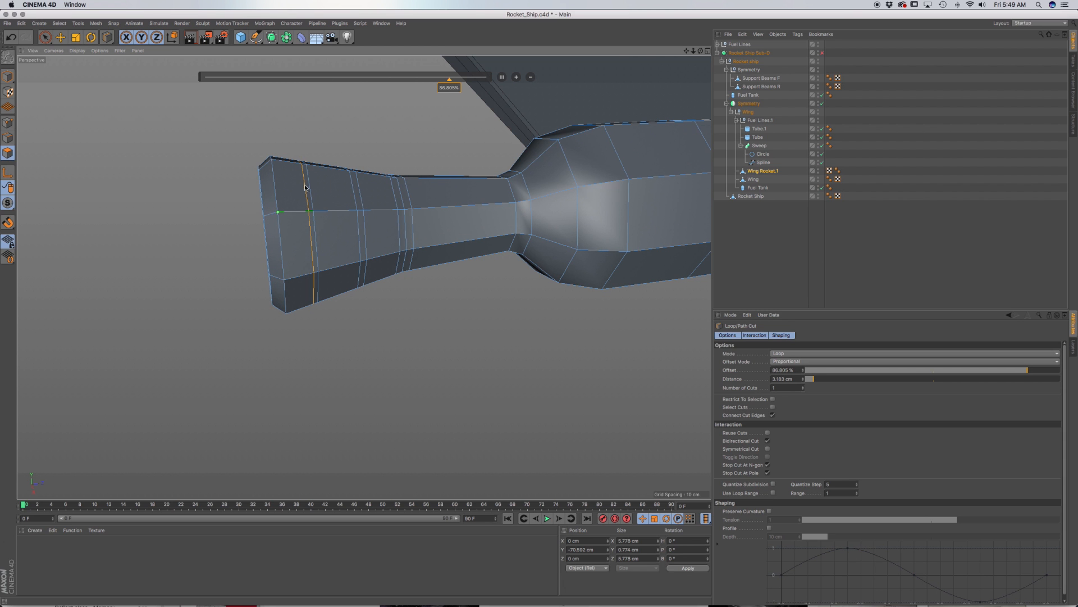
# Step: Select the two narrow polygon loops around the wing rocket's nozzle, extrude them outward by 0.24 cm and preview them smoothed
pyautogui.press('space')
pyautogui.click(363, 196)
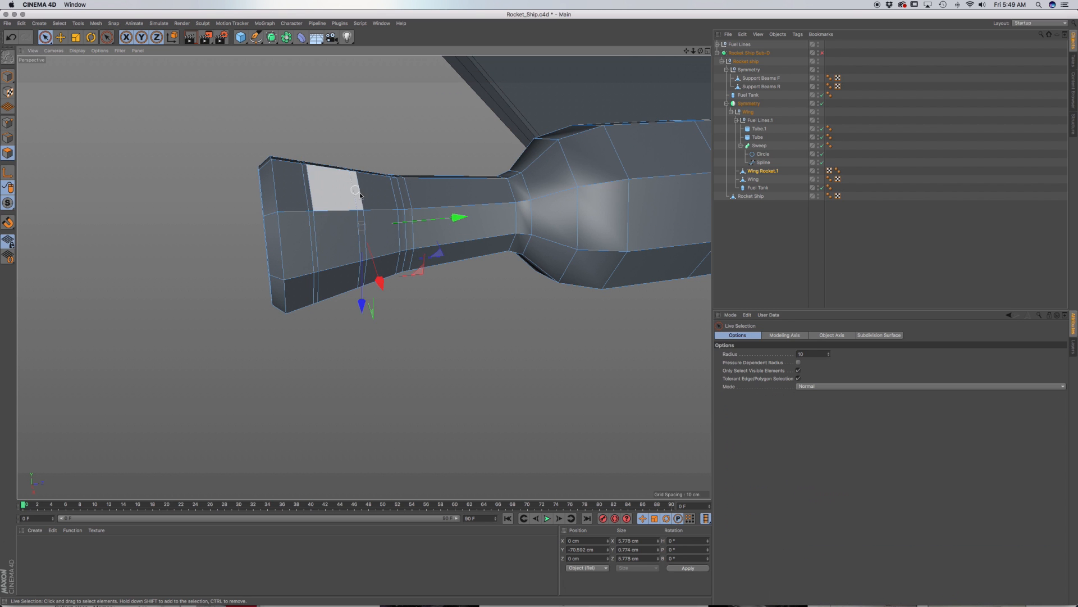
pyautogui.rightClick(363, 196)
pyautogui.click(364, 212)
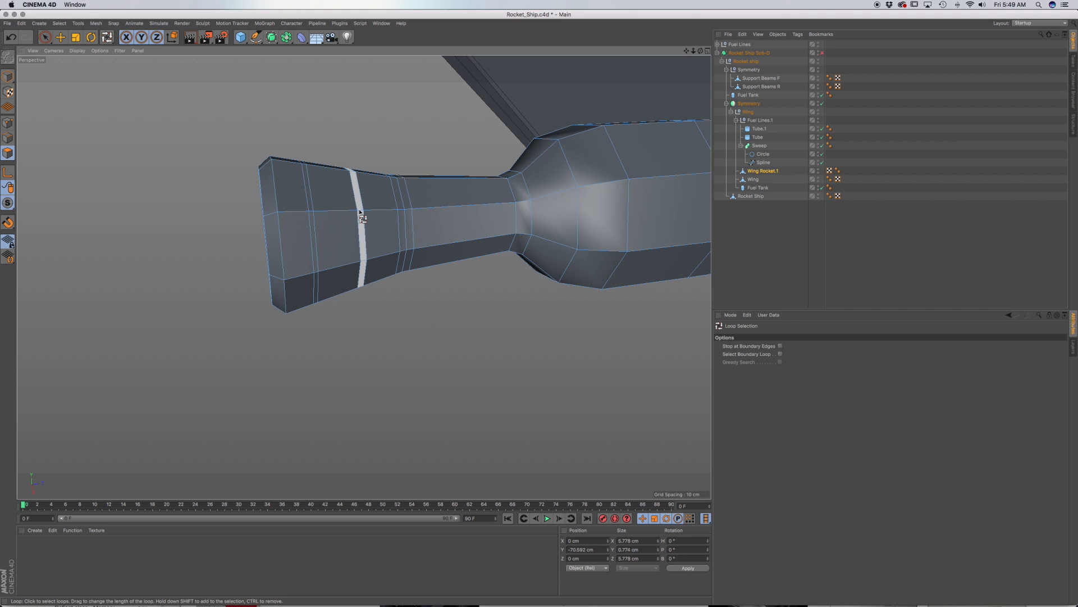
pyautogui.click(360, 220)
pyautogui.keyDown('shift'); pyautogui.click(314, 220); pyautogui.keyUp('shift')
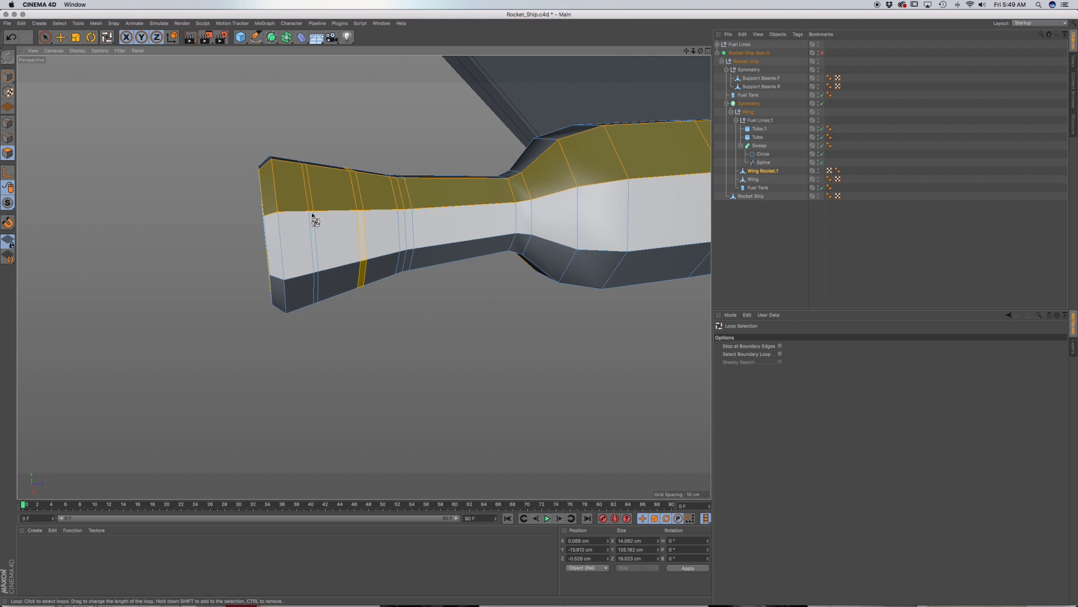
pyautogui.keyDown('ctrl'); pyautogui.click(312, 220); pyautogui.keyUp('ctrl')
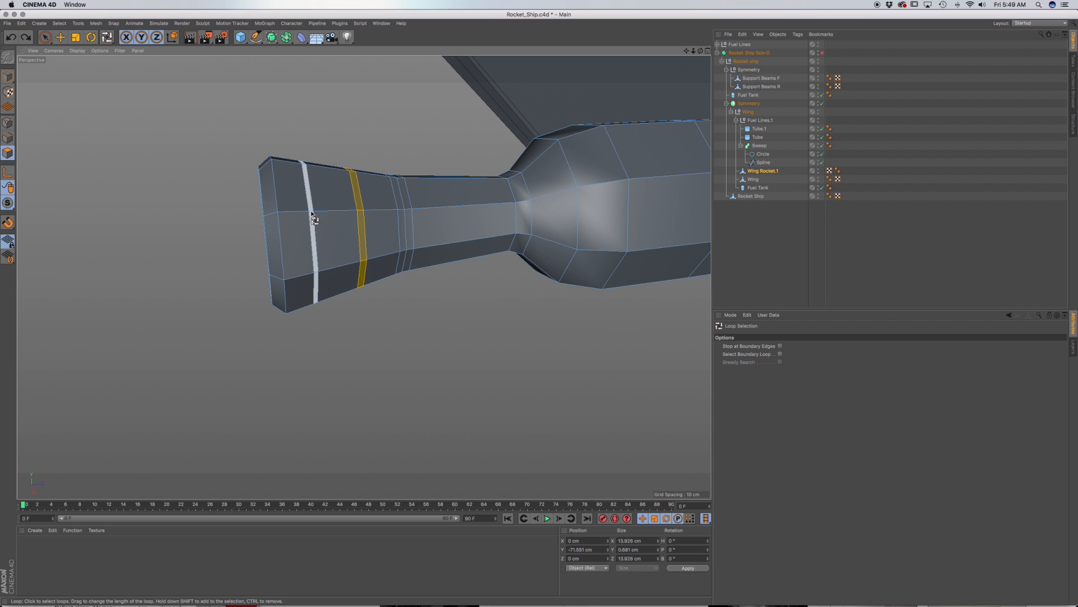
pyautogui.keyDown('shift'); pyautogui.click(312, 212); pyautogui.keyUp('shift')
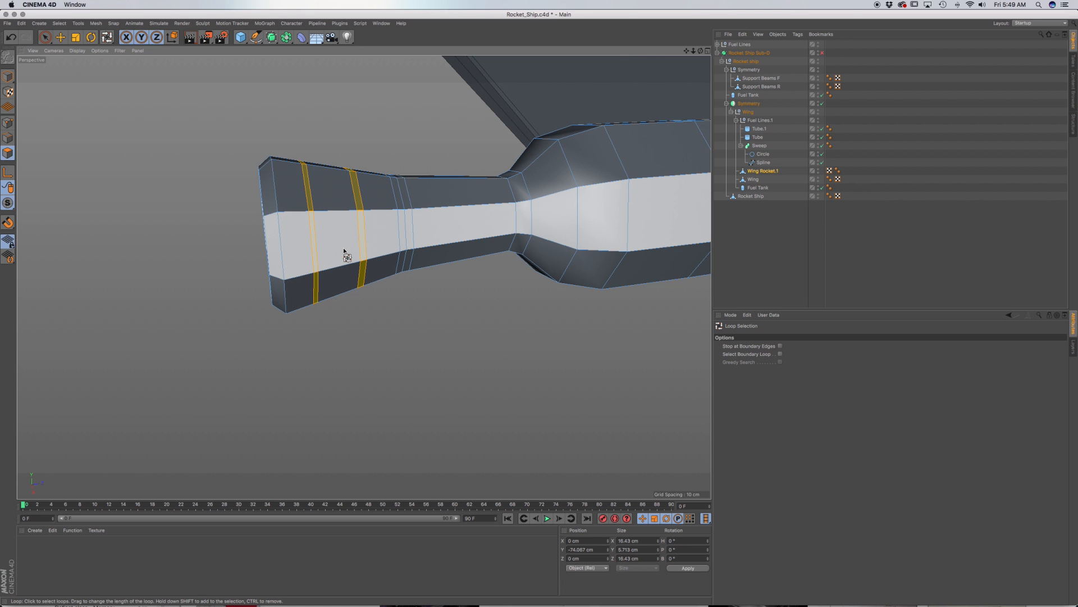
pyautogui.press('d')
pyautogui.moveTo(396, 307); pyautogui.dragTo(414, 306)
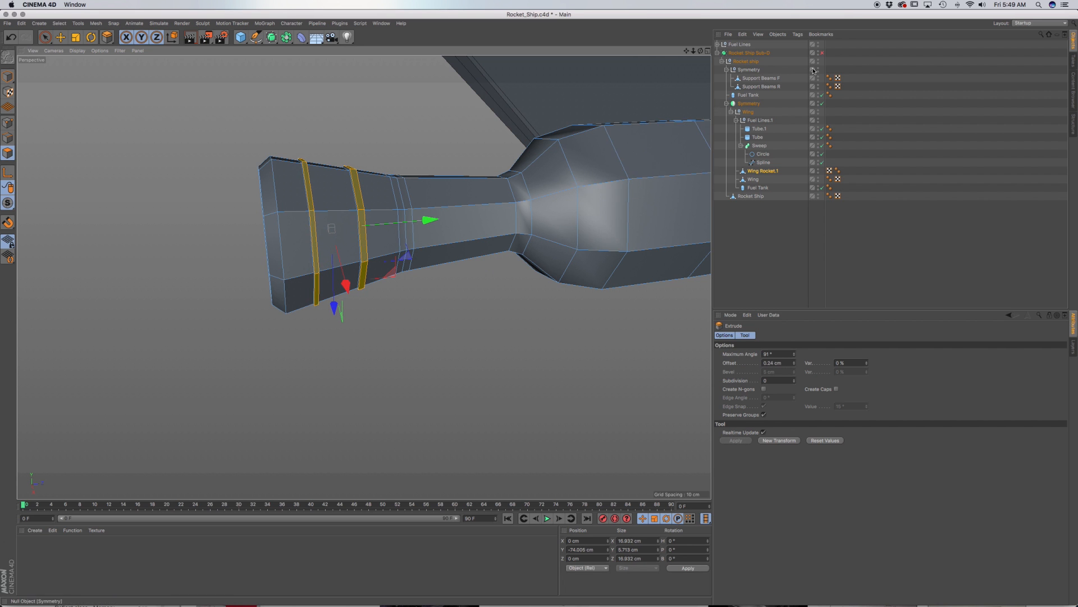
pyautogui.click(822, 53)
pyautogui.click(822, 53)
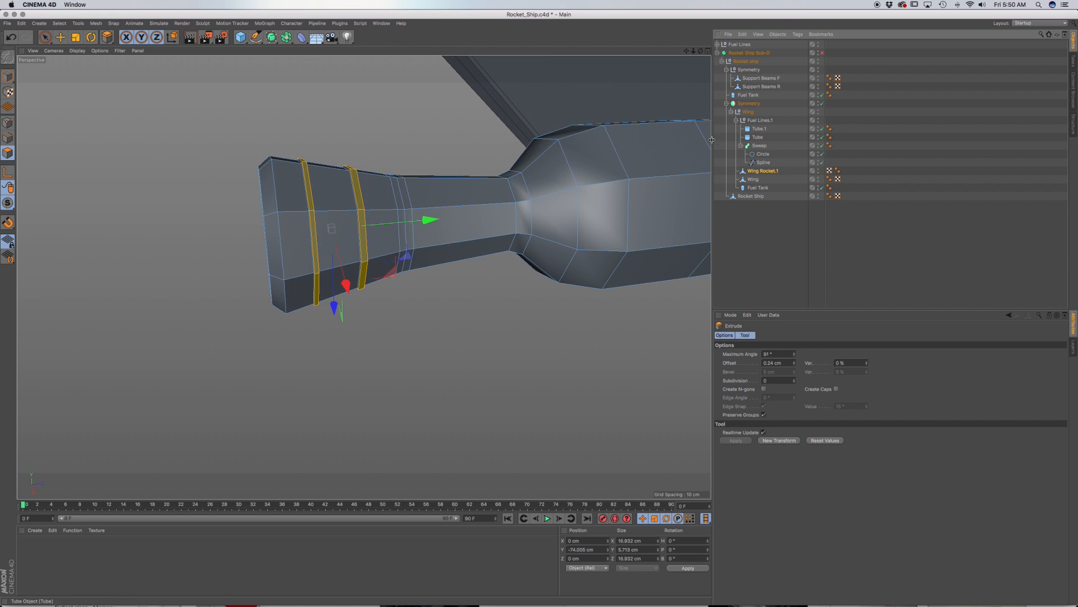
# Step: Loop-cut the Rocket Ship mesh just above the base edge of the cockpit canopy, at an offset of about 97%
pyautogui.scroll(-5, 693, 154)
pyautogui.keyDown('alt'); pyautogui.moveTo(611, 207); pyautogui.dragTo(54, 399, button='middle'); pyautogui.keyUp('alt')
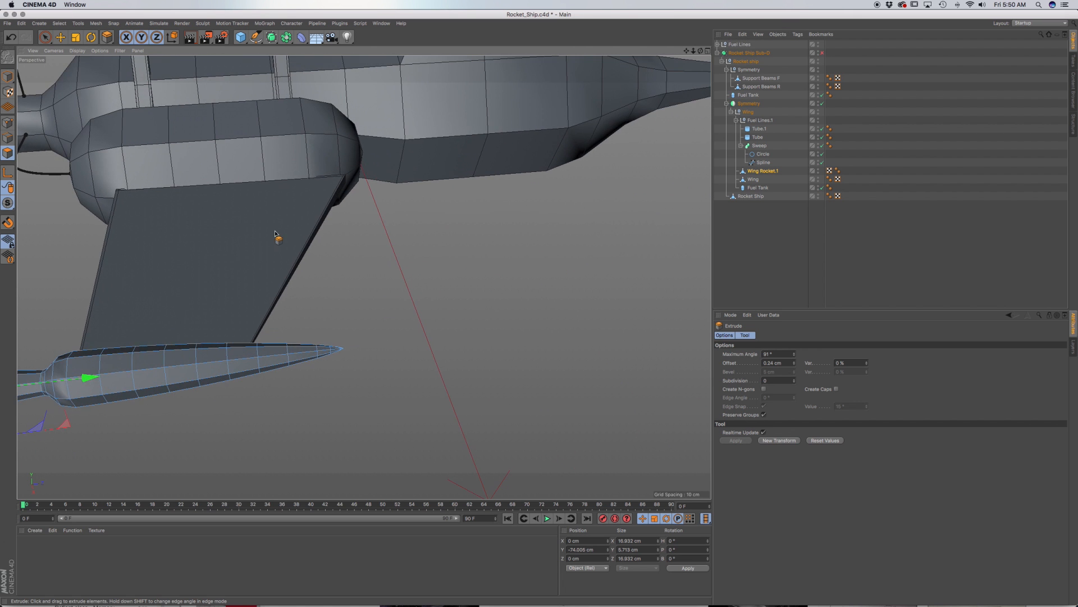
pyautogui.keyDown('alt'); pyautogui.moveTo(442, 149); pyautogui.dragTo(415, 348, button='middle'); pyautogui.keyUp('alt')
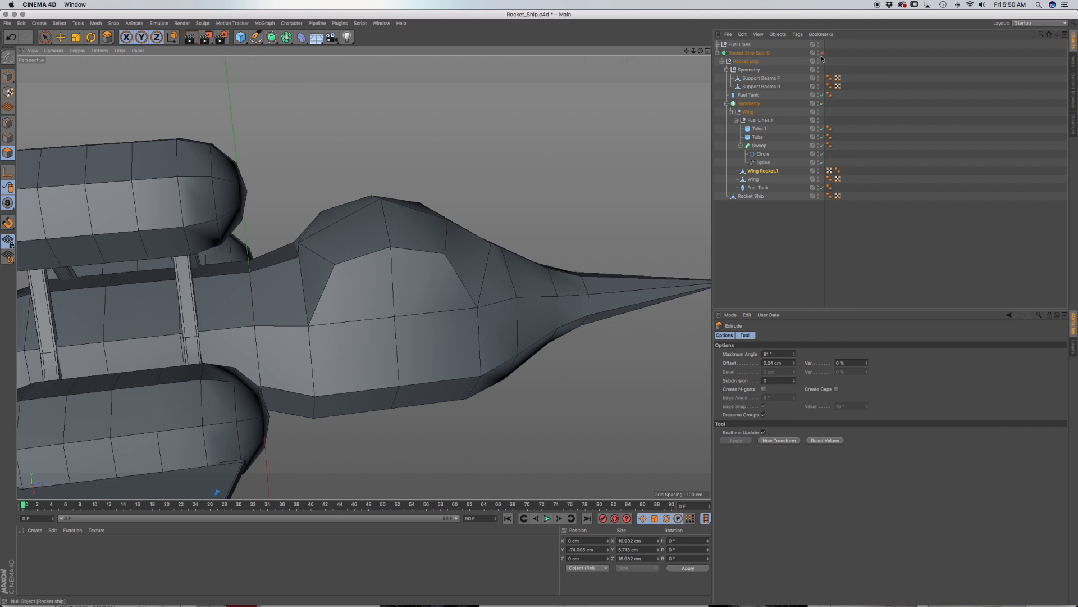
pyautogui.click(759, 197)
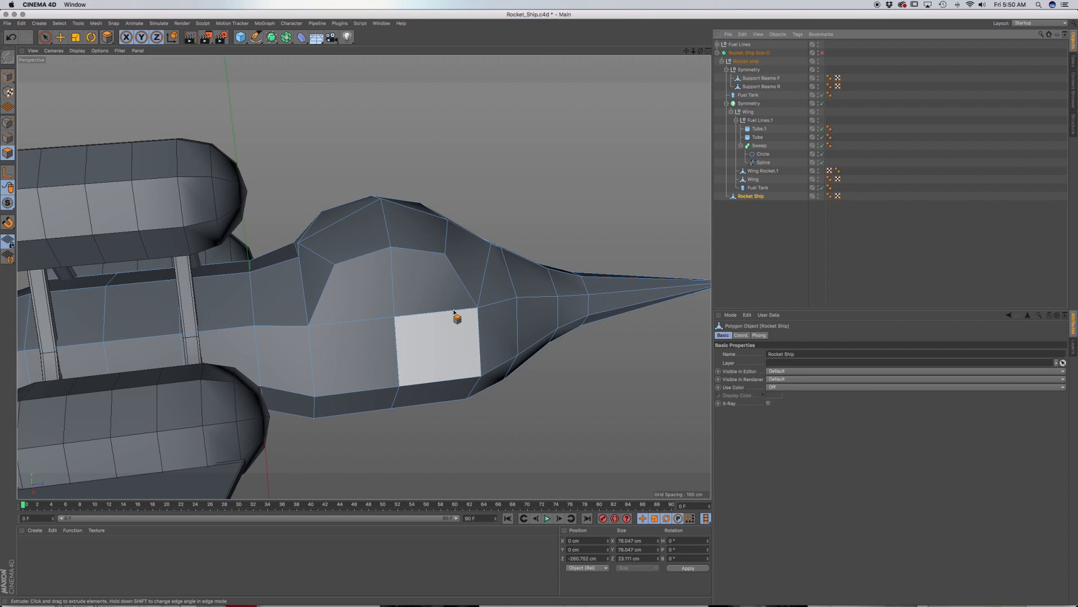
pyautogui.press('k')
pyautogui.press('l')
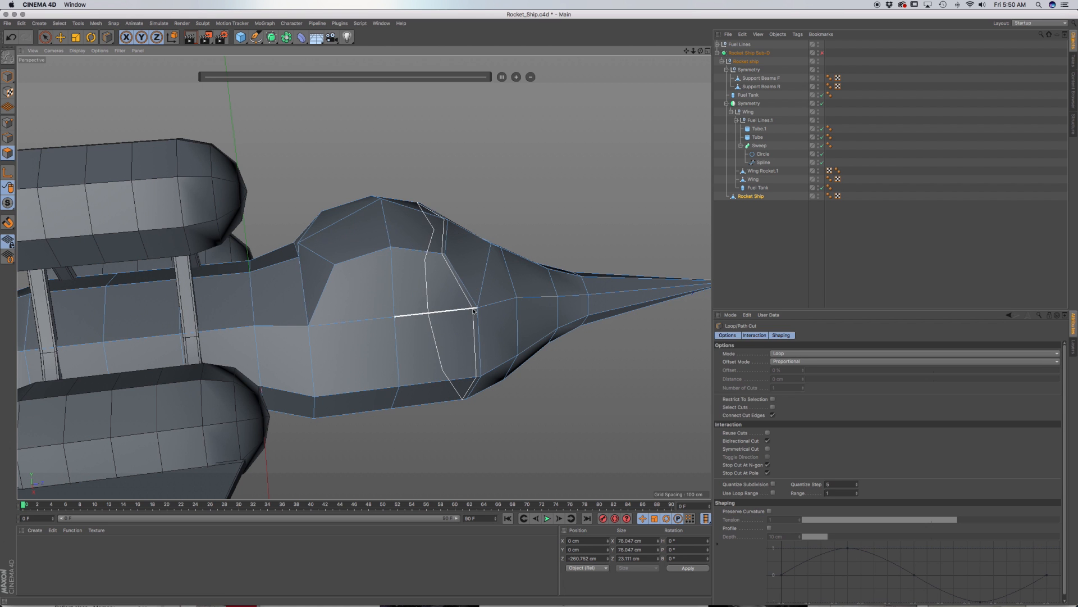
pyautogui.scroll(10, 478, 303)
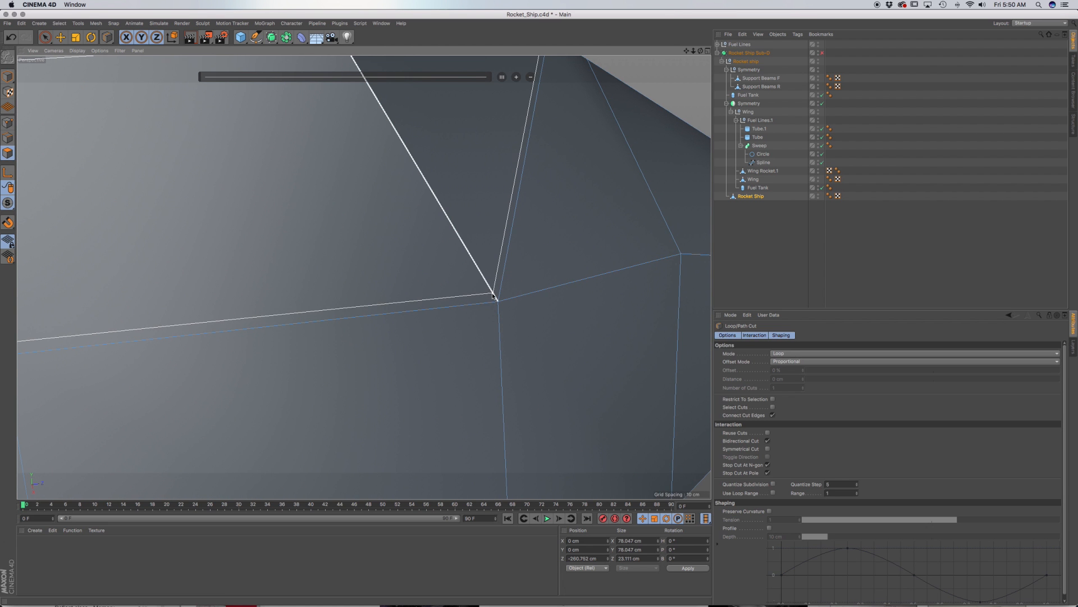
pyautogui.click(493, 296)
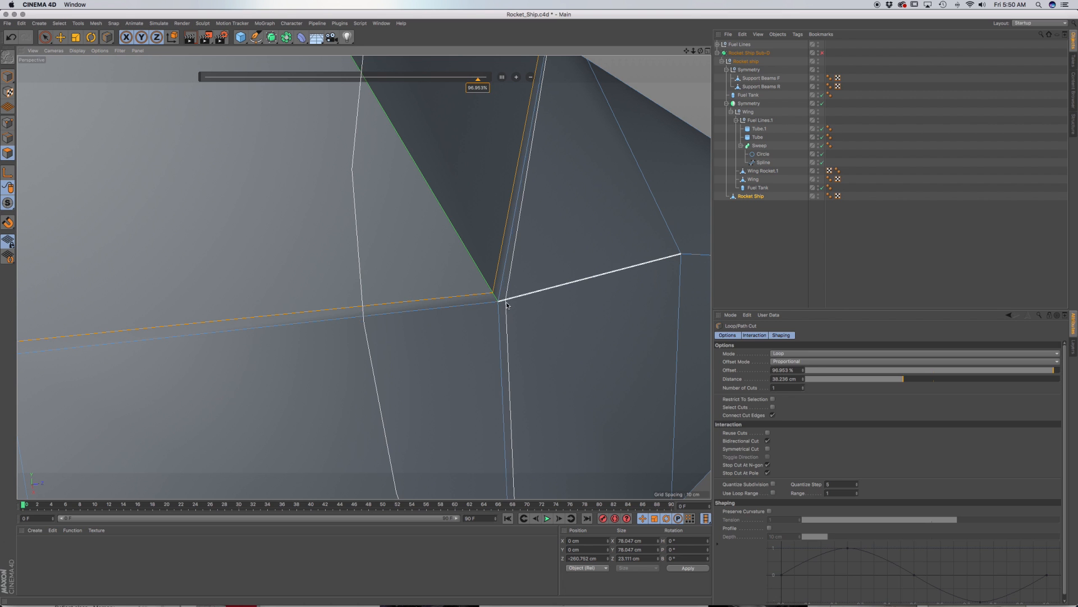
# Step: Select the narrow polygon loop around the cockpit canopy's base and extrude it outward by about 0.5 cm
pyautogui.press('d')
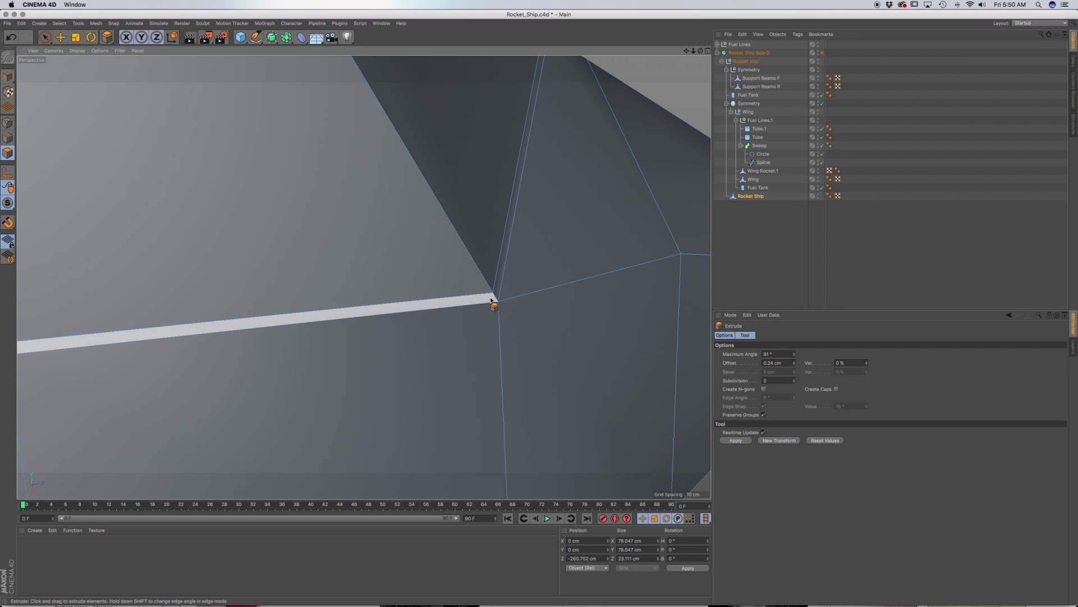
pyautogui.press('u')
pyautogui.press('l')
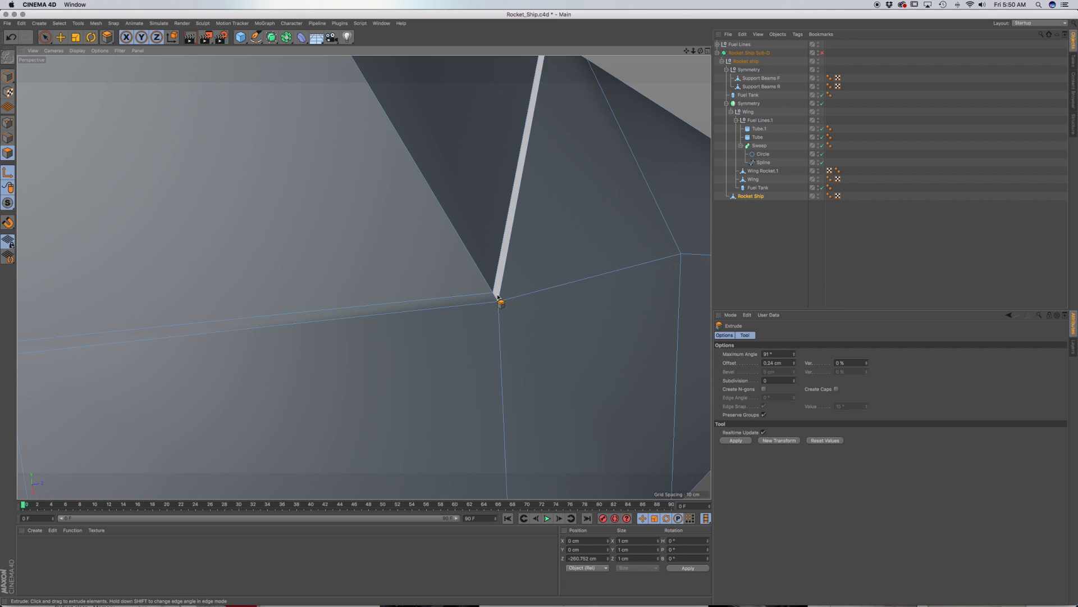
pyautogui.press('u')
pyautogui.press('l')
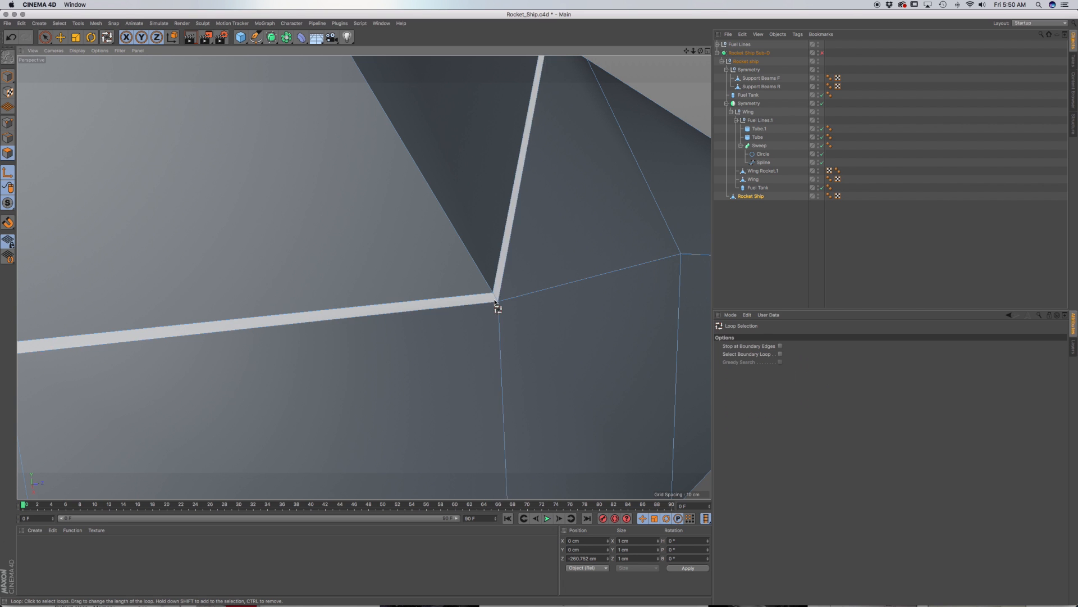
pyautogui.click(497, 301)
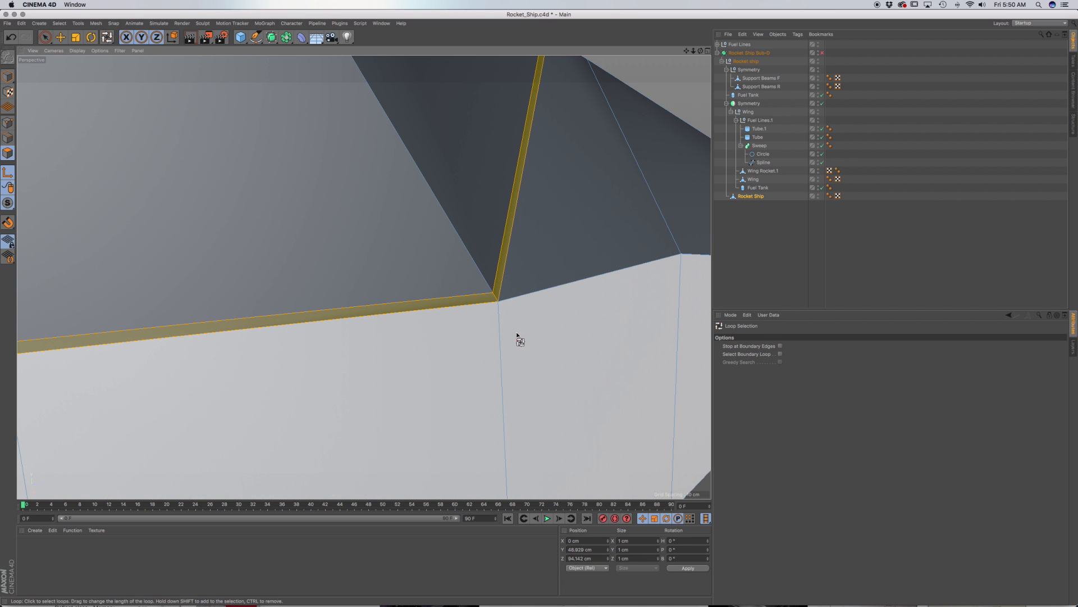
pyautogui.press('d')
pyautogui.moveTo(524, 325); pyautogui.dragTo(501, 299)
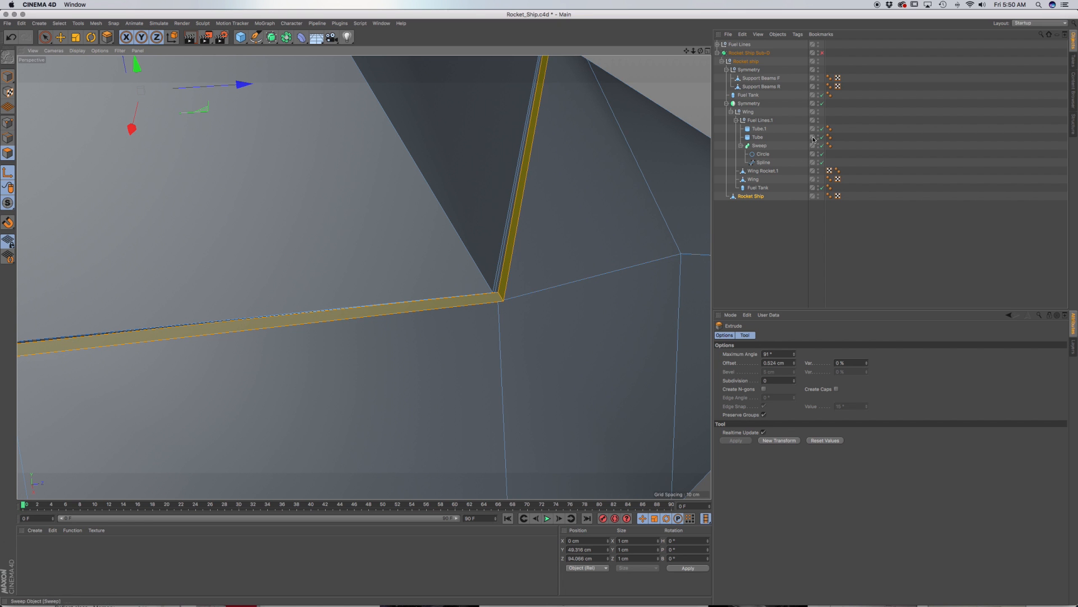
# Step: Turn on the Rocket Ship Sub-D smoothing and inspect the raised rim around the cockpit canopy from several angles
pyautogui.click(823, 53)
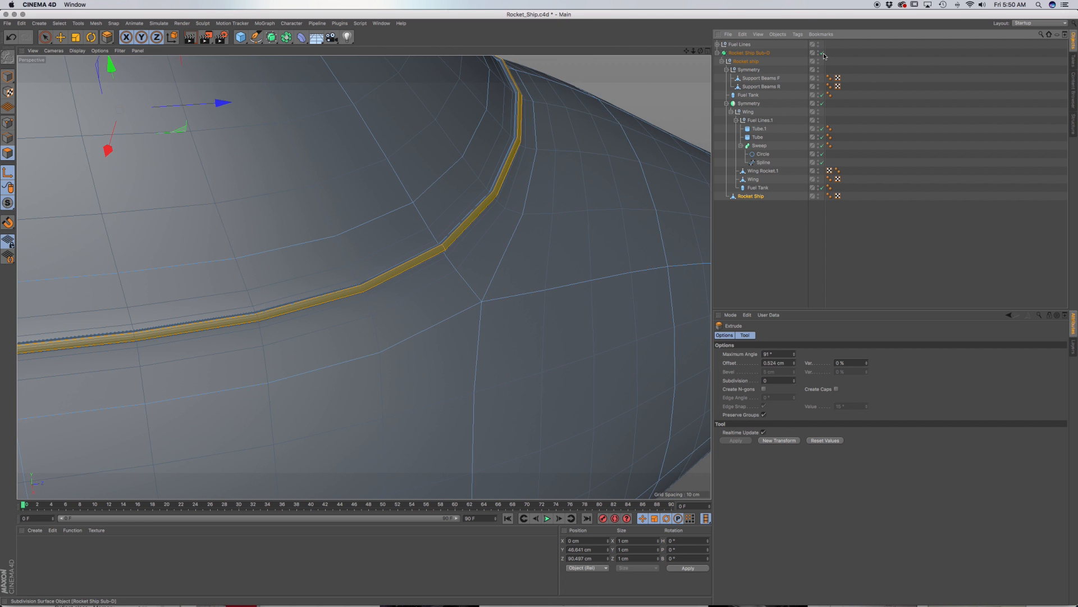
pyautogui.scroll(-5, 483, 272)
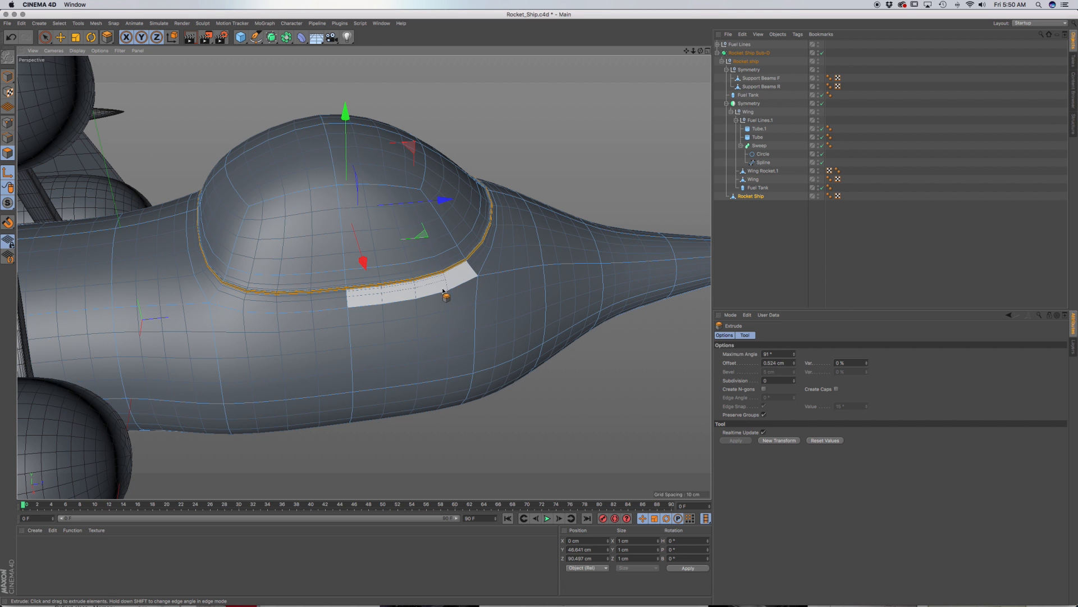
pyautogui.keyDown('alt'); pyautogui.moveTo(444, 289); pyautogui.dragTo(432, 257); pyautogui.keyUp('alt')
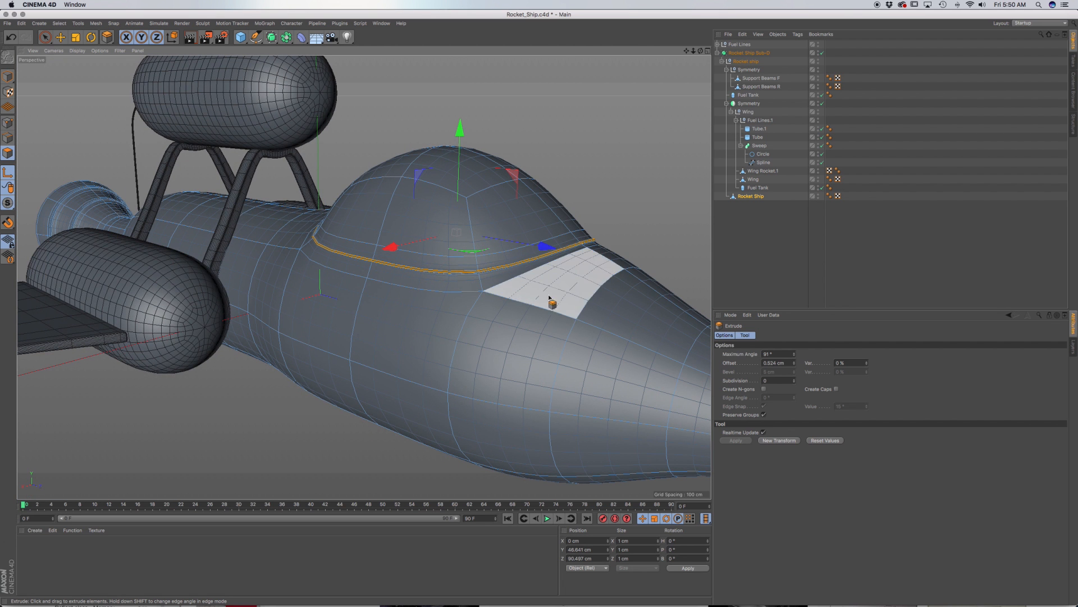
pyautogui.keyDown('alt'); pyautogui.moveTo(505, 353); pyautogui.dragTo(435, 243); pyautogui.keyUp('alt')
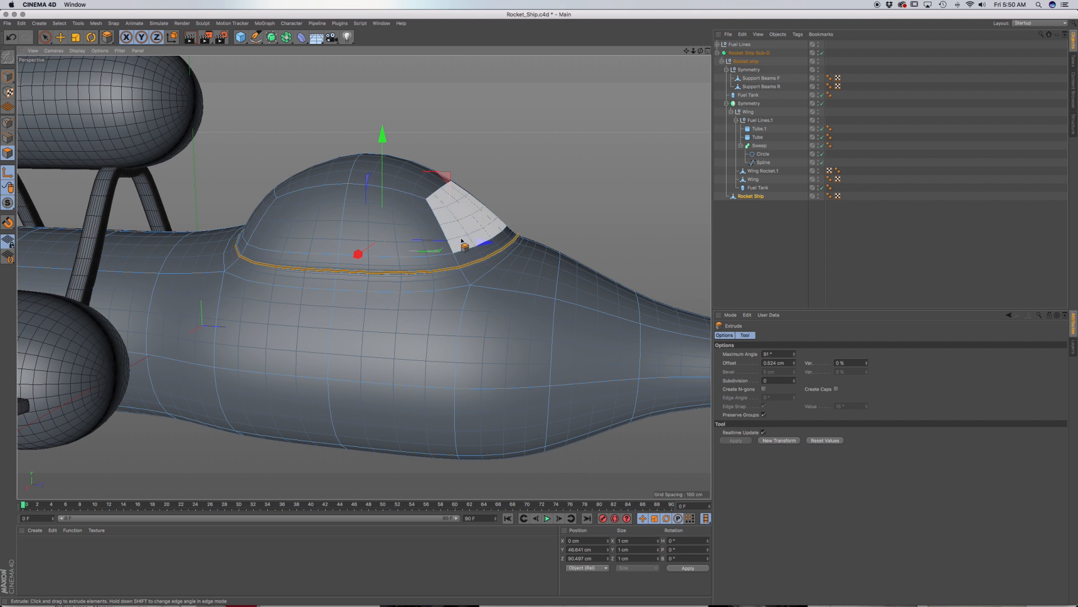
pyautogui.keyDown('alt'); pyautogui.moveTo(463, 244); pyautogui.dragTo(325, 348); pyautogui.keyUp('alt')
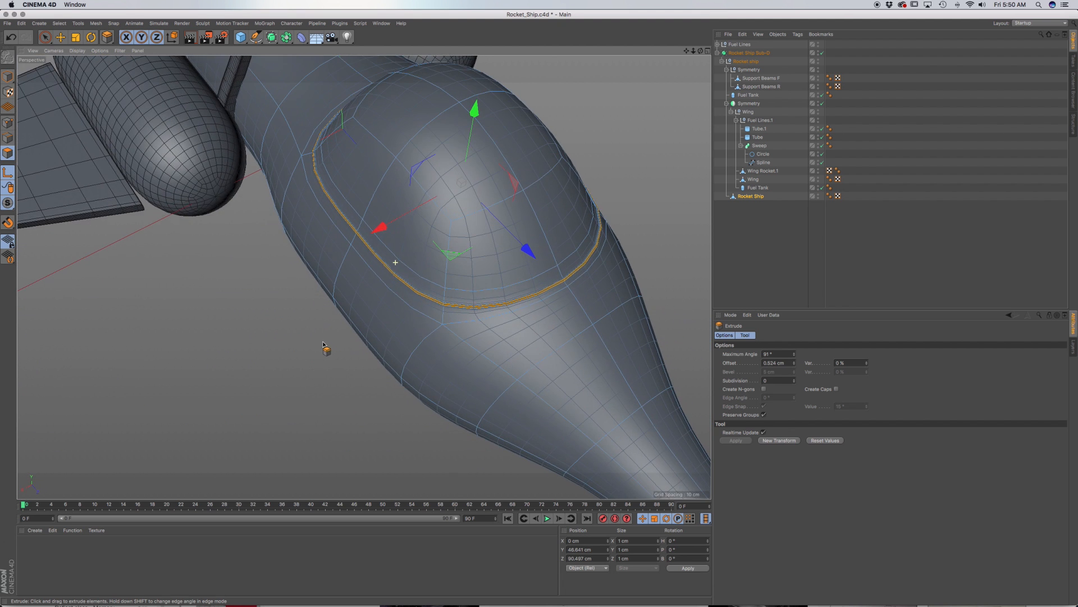
# Step: Switch the viewport to smooth shading without wireframe lines and return to Model mode with the Live Selection tool
pyautogui.rightClick(541, 286)
pyautogui.click(553, 289)
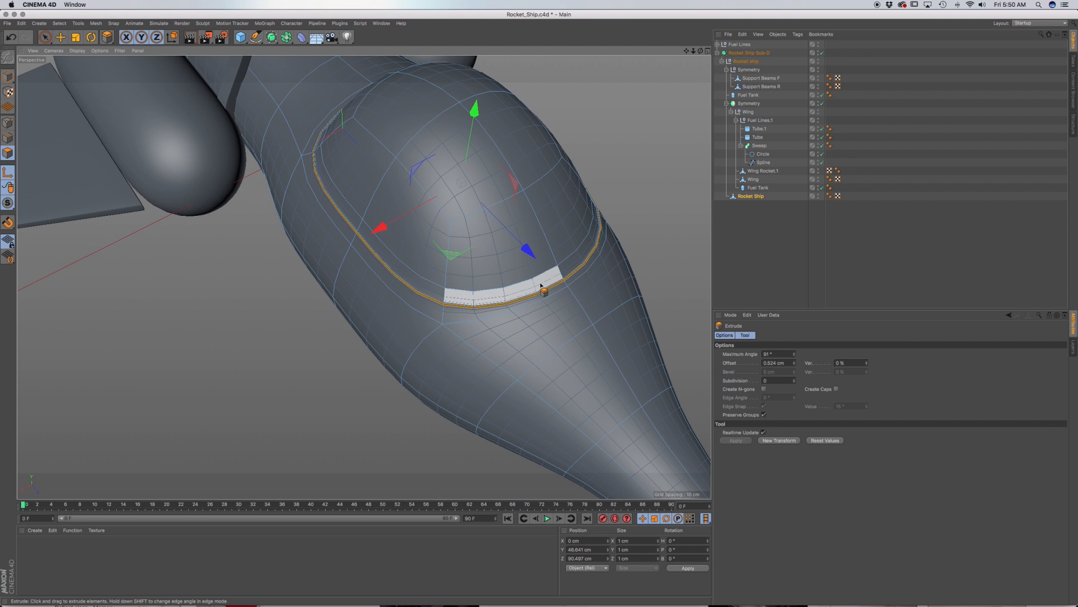
pyautogui.click(8, 75)
pyautogui.click(45, 37)
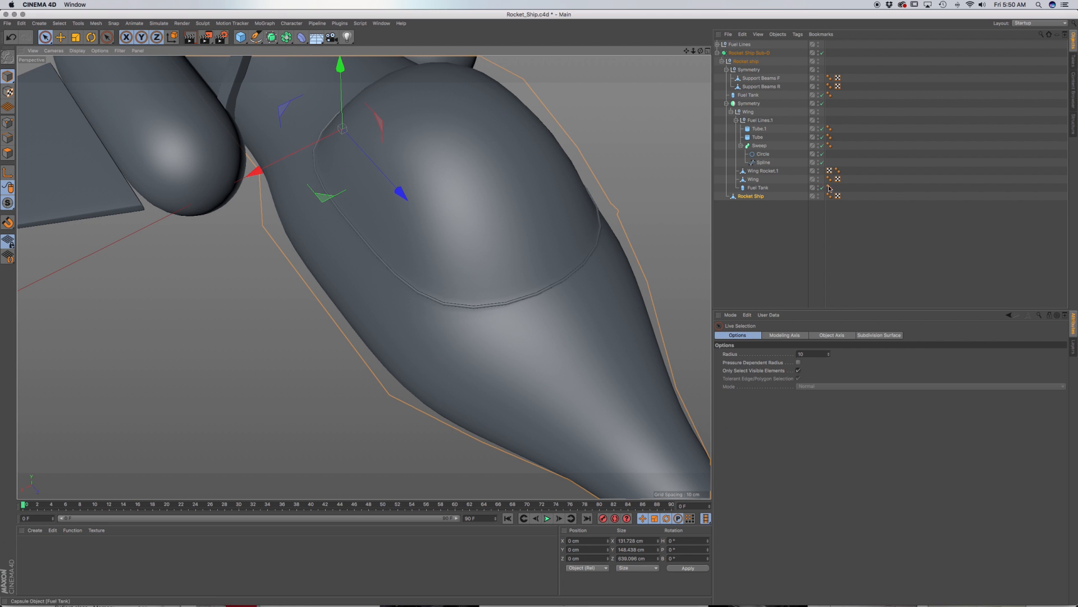
# Step: Deselect all objects and render a side view of the cockpit canopy and its rim in the viewport
pyautogui.click(762, 238)
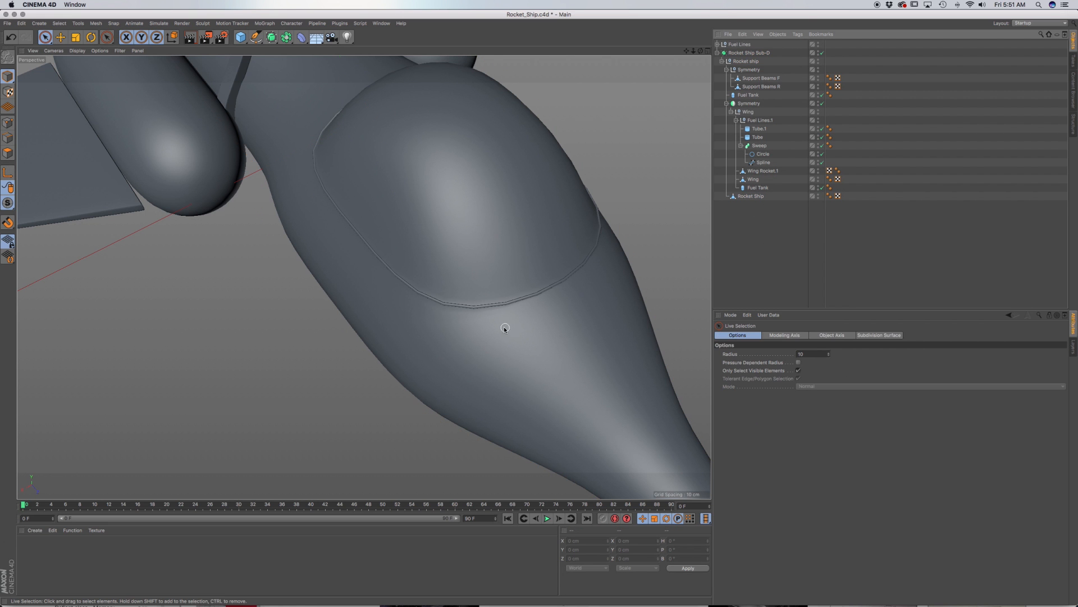
pyautogui.moveTo(487, 327)
pyautogui.keyDown('alt'); pyautogui.mouseDown()
pyautogui.moveTo(519, 293)
pyautogui.moveTo(468, 348)
pyautogui.moveTo(477, 324)
pyautogui.mouseUp(); pyautogui.keyUp('alt')
pyautogui.press('super+r')
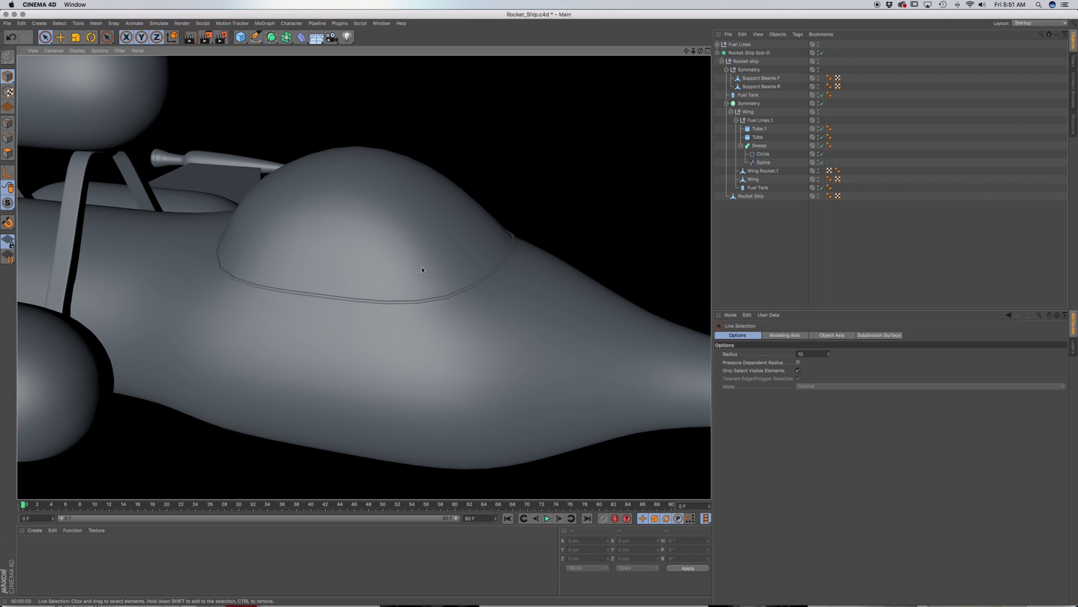
# Step: Set the Rocket Ship Sub-D's editor subdivision and renderer subdivision both to 4 to smooth the canopy rim
pyautogui.keyDown('alt'); pyautogui.moveTo(445, 297); pyautogui.dragTo(443, 295); pyautogui.keyUp('alt')
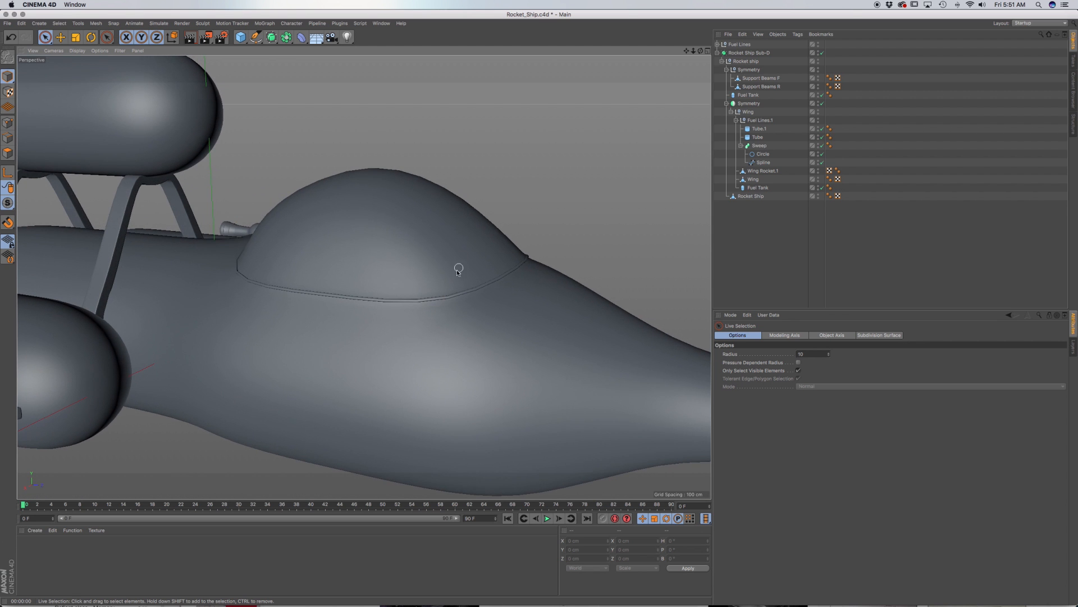
pyautogui.keyDown('alt'); pyautogui.moveTo(451, 255); pyautogui.dragTo(432, 272); pyautogui.keyUp('alt')
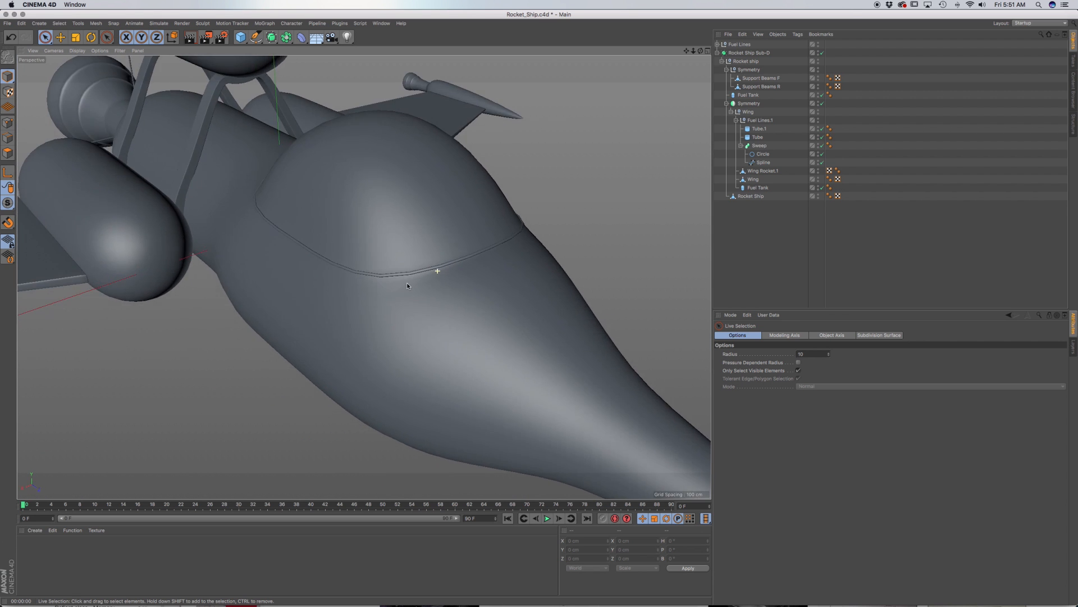
pyautogui.click(461, 306)
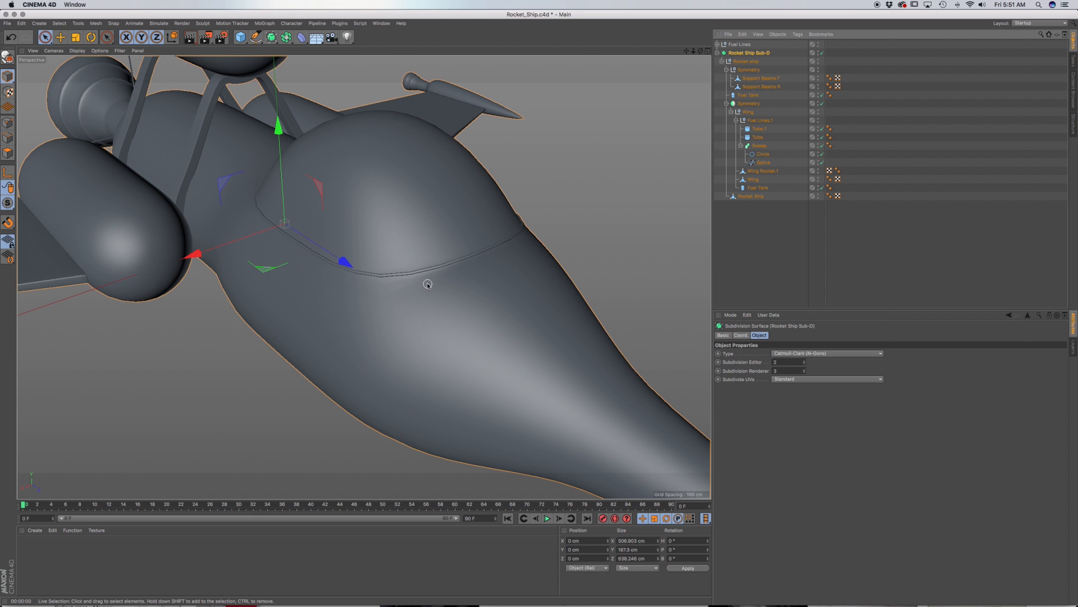
pyautogui.scroll(10, 429, 284)
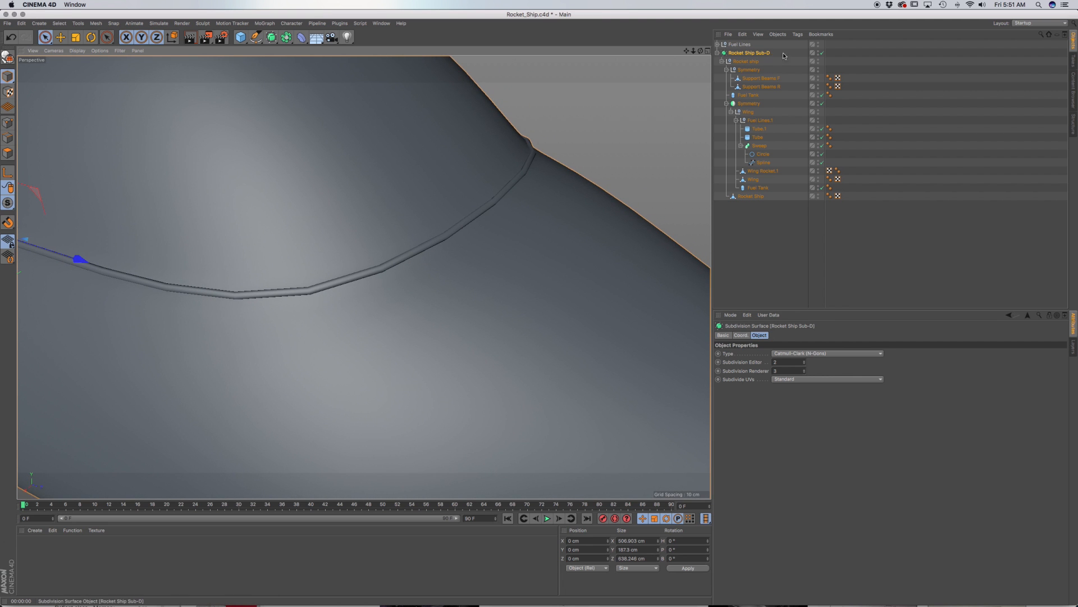
pyautogui.click(804, 362)
pyautogui.click(804, 362)
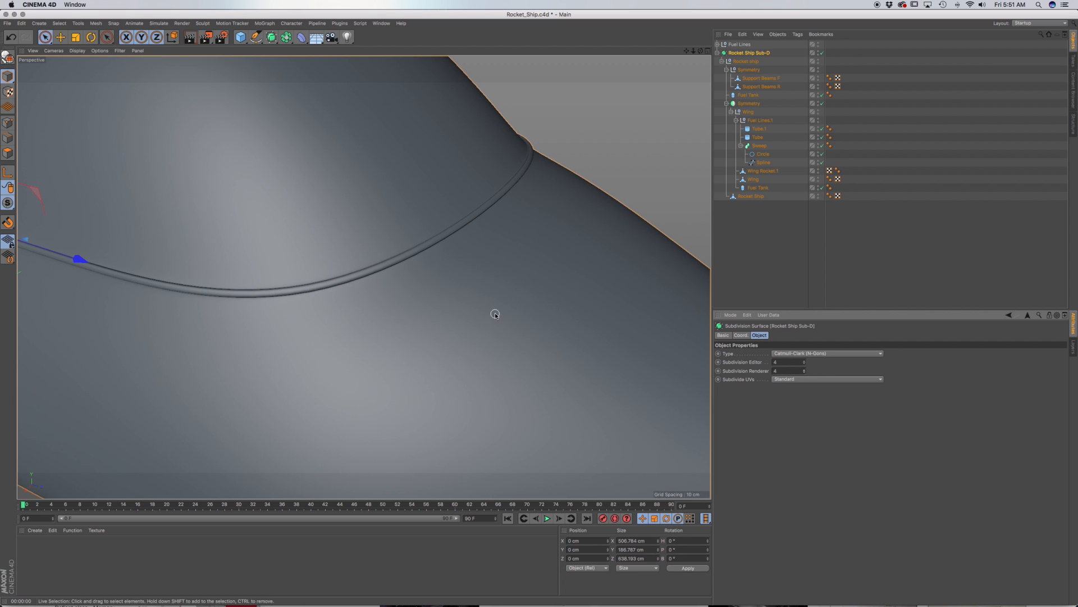
# Step: Render a close-up of the cockpit canopy rim in the viewport and examine the whole ship, including the rear fuel lines and exhaust
pyautogui.press('super+r')
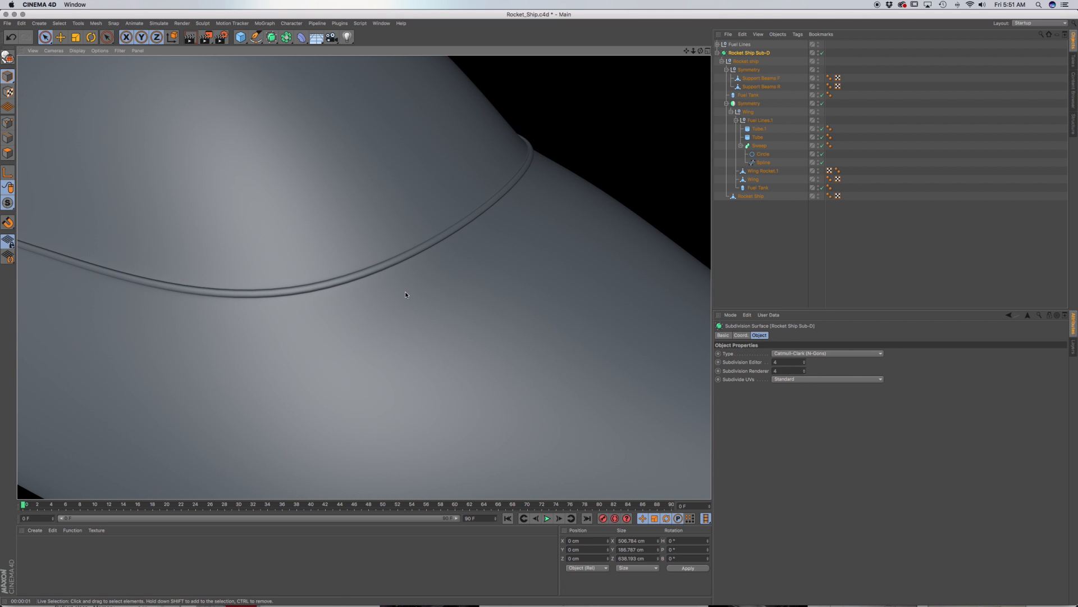
pyautogui.scroll(-10, 413, 294)
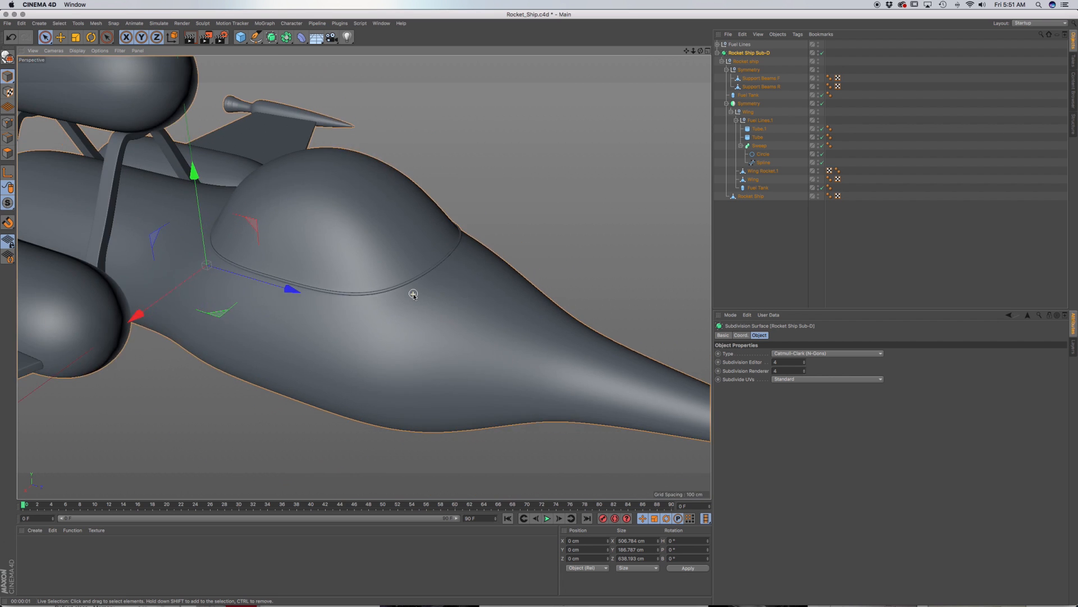
pyautogui.scroll(-6, 413, 294)
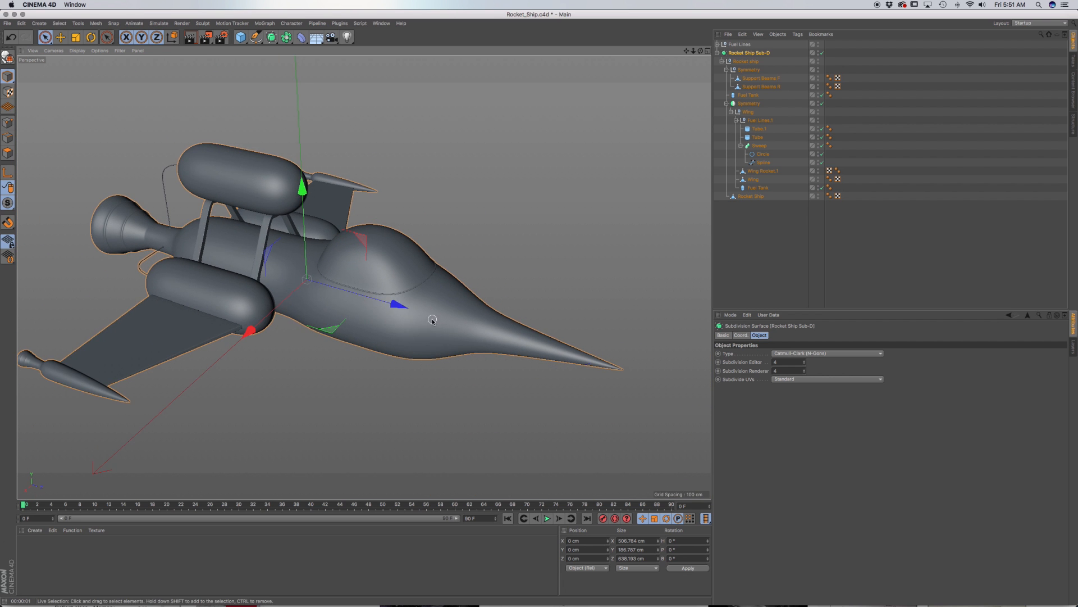
pyautogui.keyDown('alt'); pyautogui.moveTo(433, 319); pyautogui.dragTo(200, 283); pyautogui.keyUp('alt')
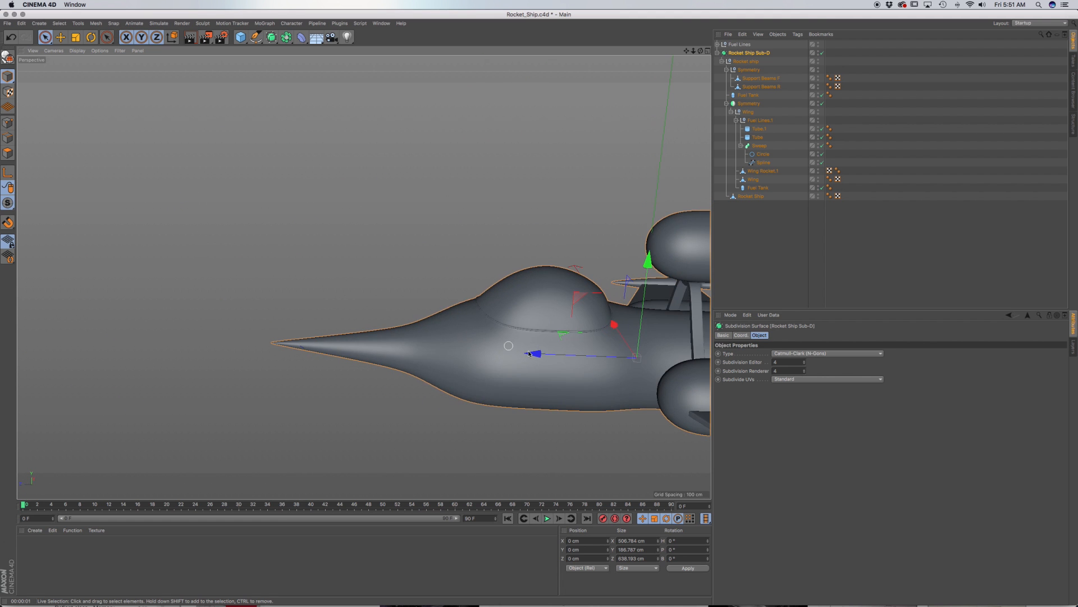
pyautogui.scroll(-6, 529, 354)
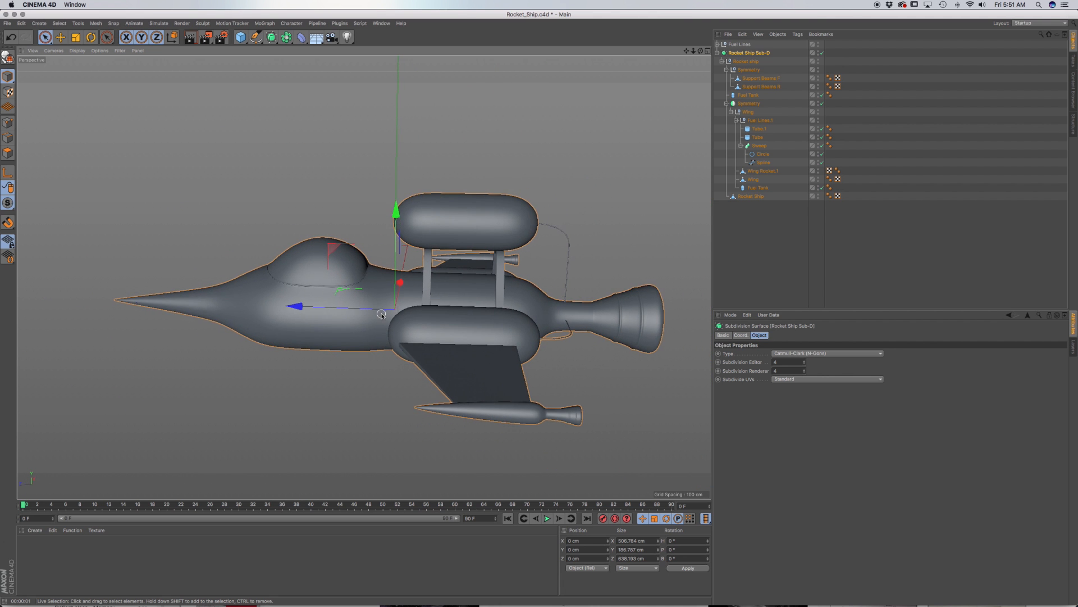
pyautogui.keyDown('alt'); pyautogui.moveTo(381, 315); pyautogui.dragTo(437, 311); pyautogui.keyUp('alt')
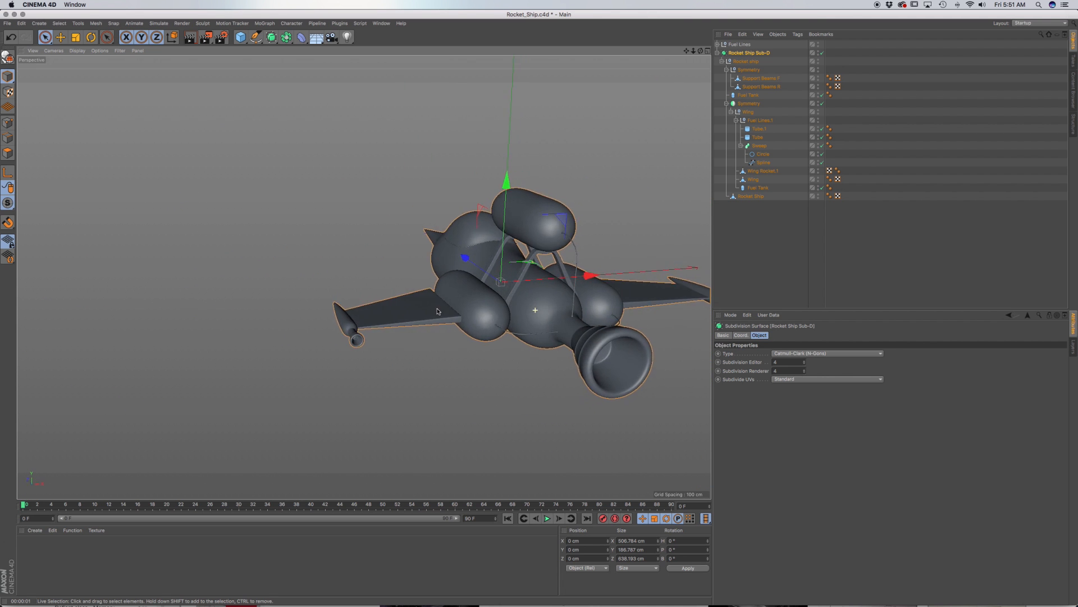
pyautogui.scroll(8, 542, 331)
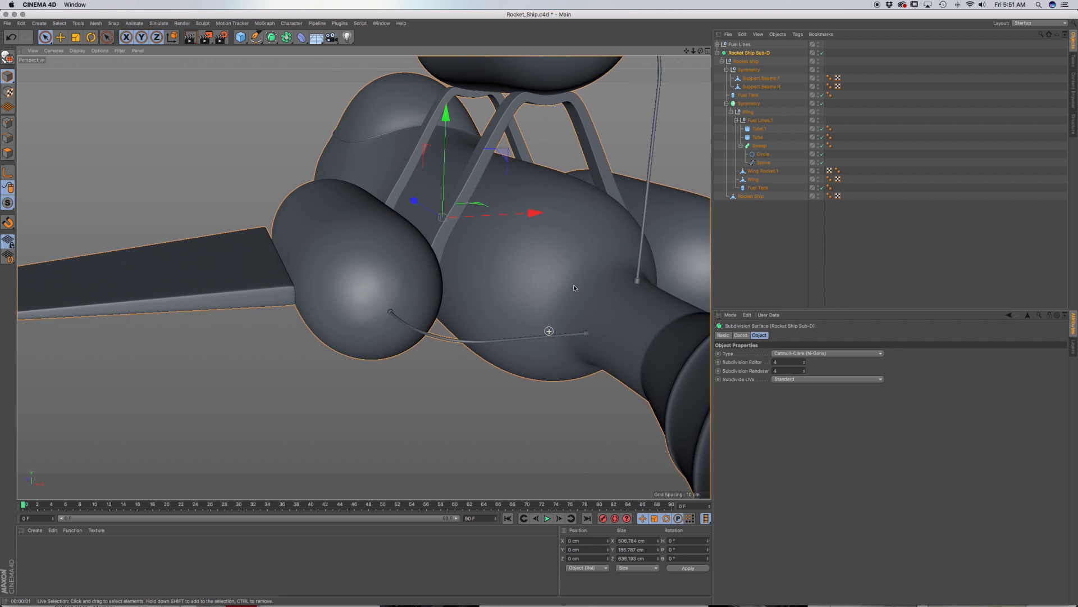
pyautogui.keyDown('alt'); pyautogui.moveTo(495, 309); pyautogui.dragTo(483, 304); pyautogui.keyUp('alt')
pyautogui.scroll(-5, 351, 283)
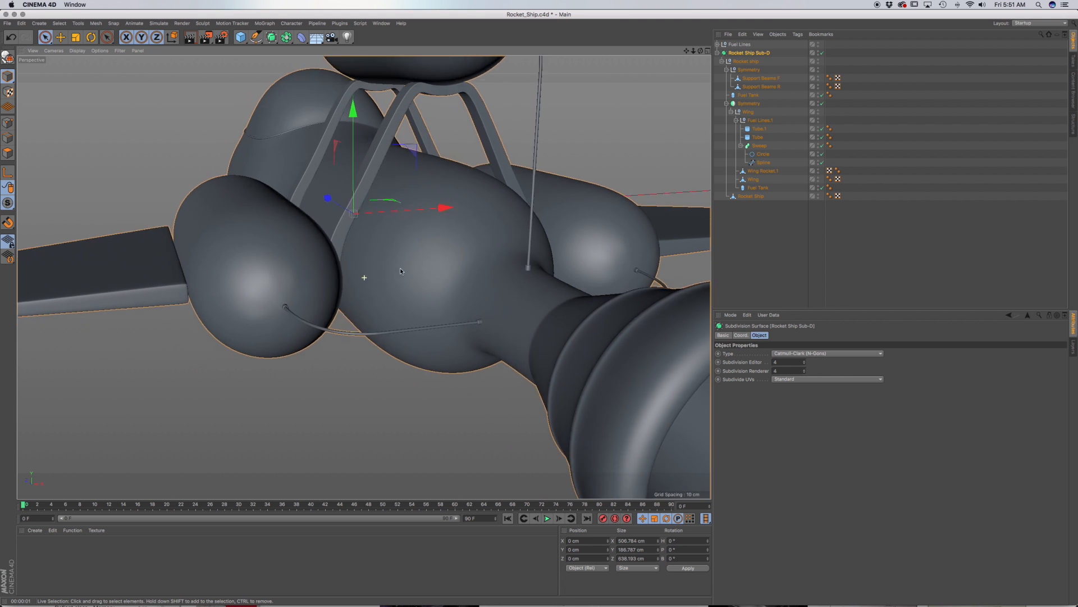
# Step: Frame the entire rocket ship in a three-quarter front view and save the scene
pyautogui.keyDown('alt'); pyautogui.moveTo(350, 283); pyautogui.dragTo(461, 296); pyautogui.keyUp('alt')
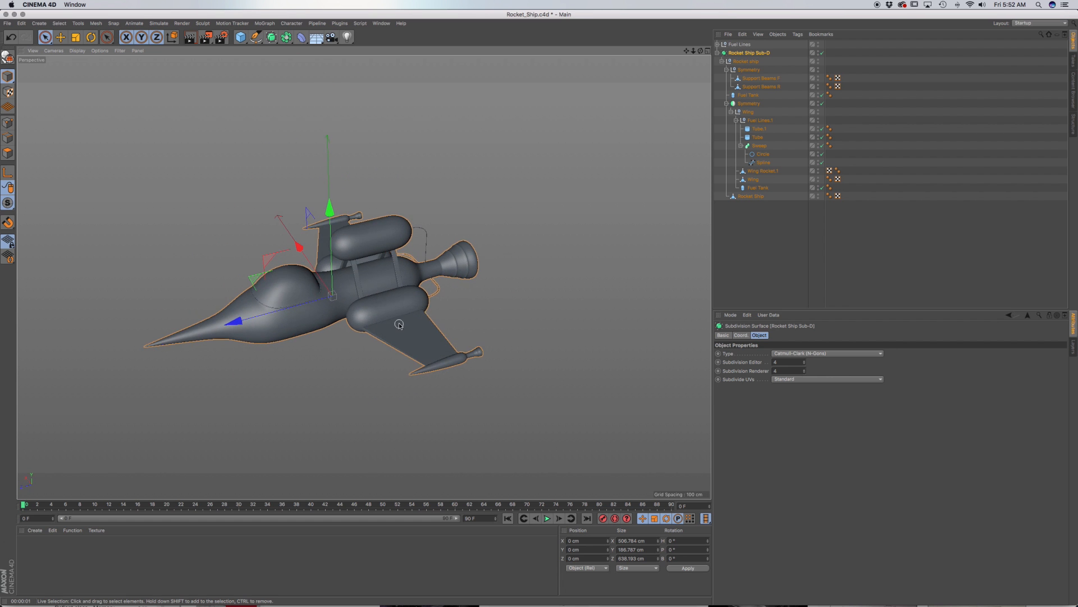
pyautogui.keyDown('alt'); pyautogui.moveTo(396, 321); pyautogui.dragTo(441, 297, button='middle'); pyautogui.keyUp('alt')
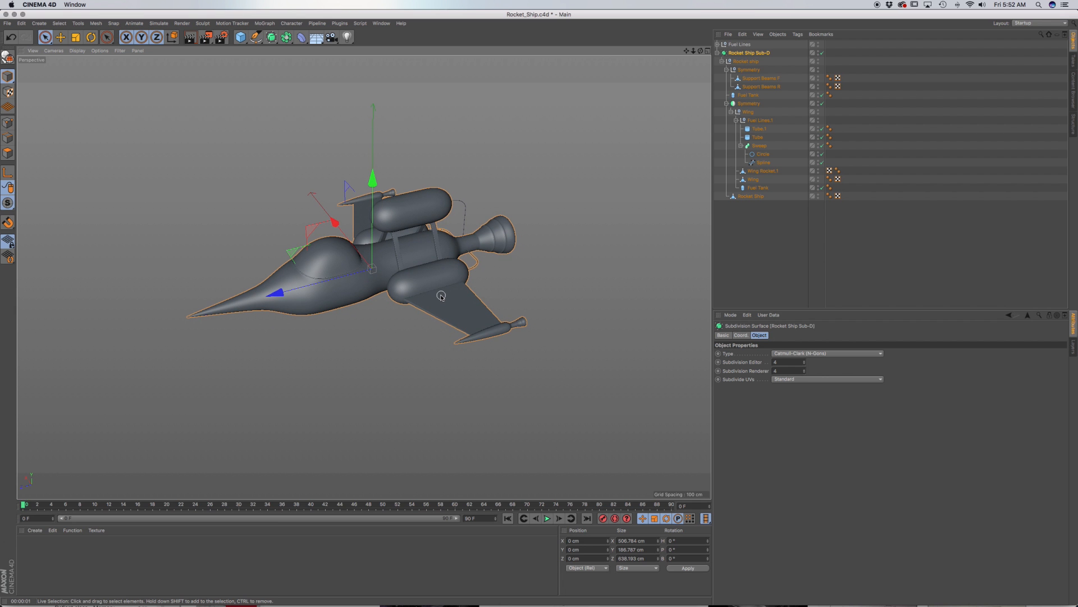
pyautogui.press('super+s')
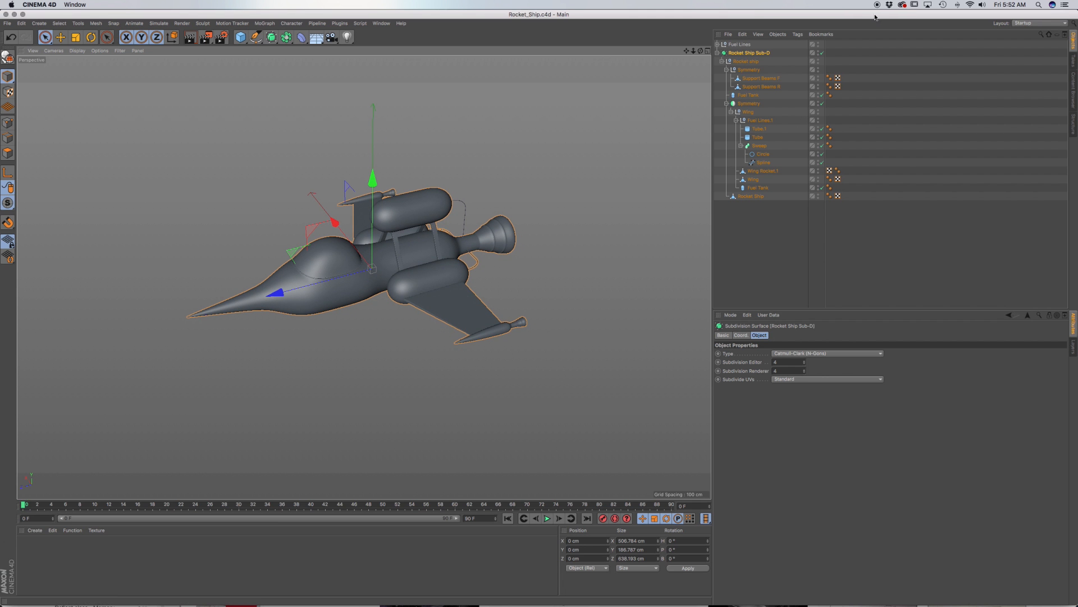